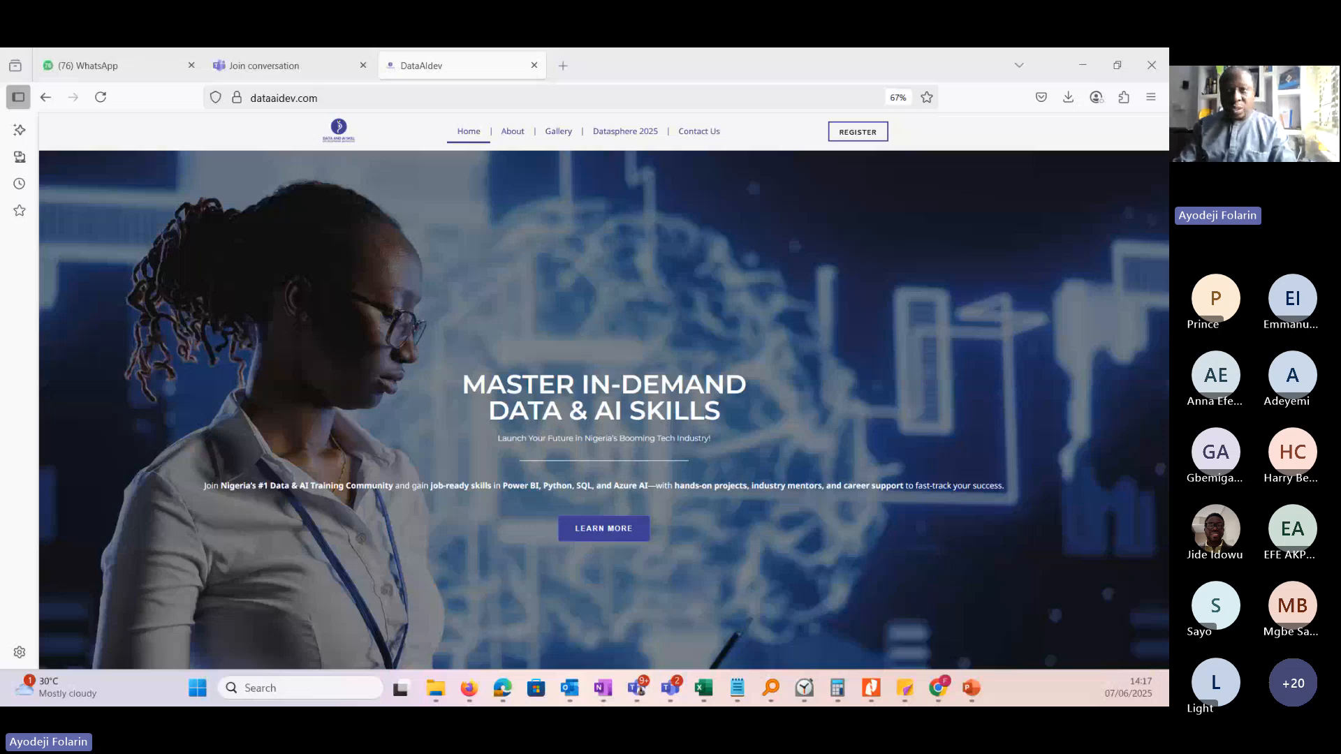
Launch Excel, create a blank workbook and maximize its window.
left_click(196, 690)
left_click(544, 239)
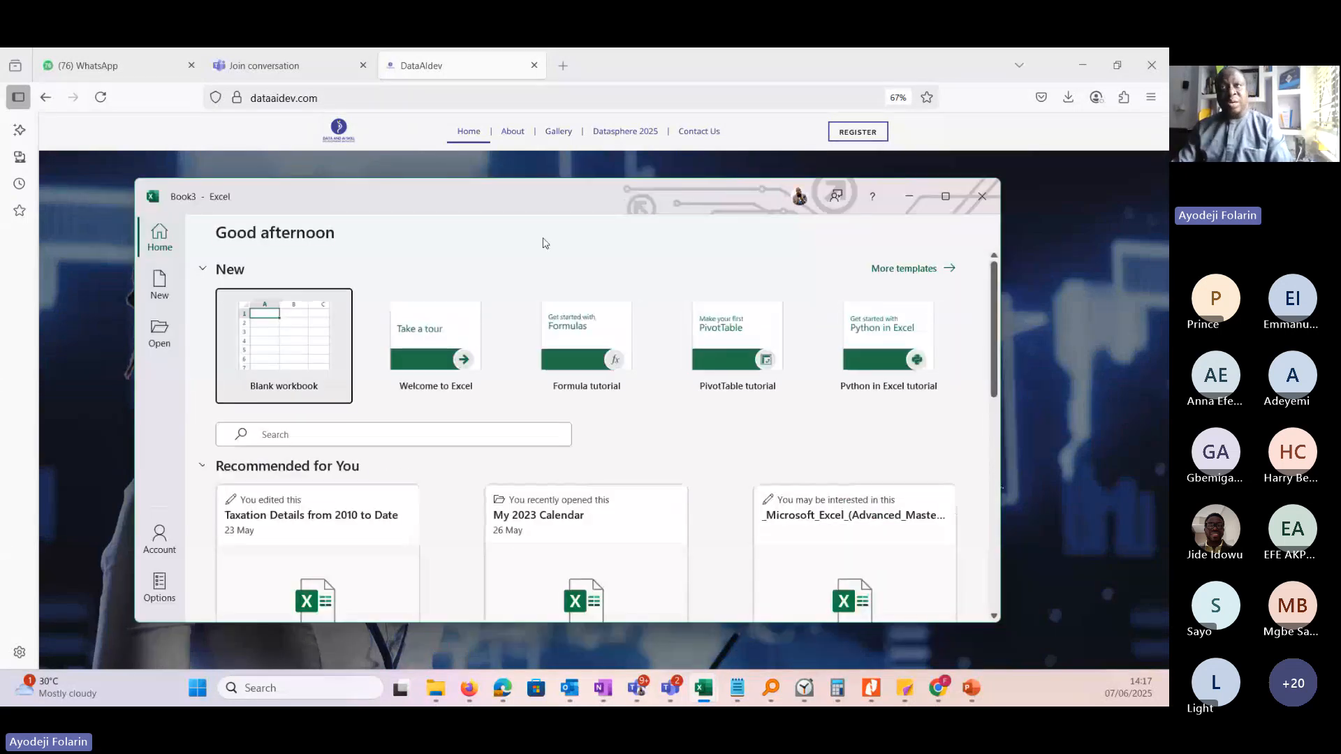
left_click(297, 368)
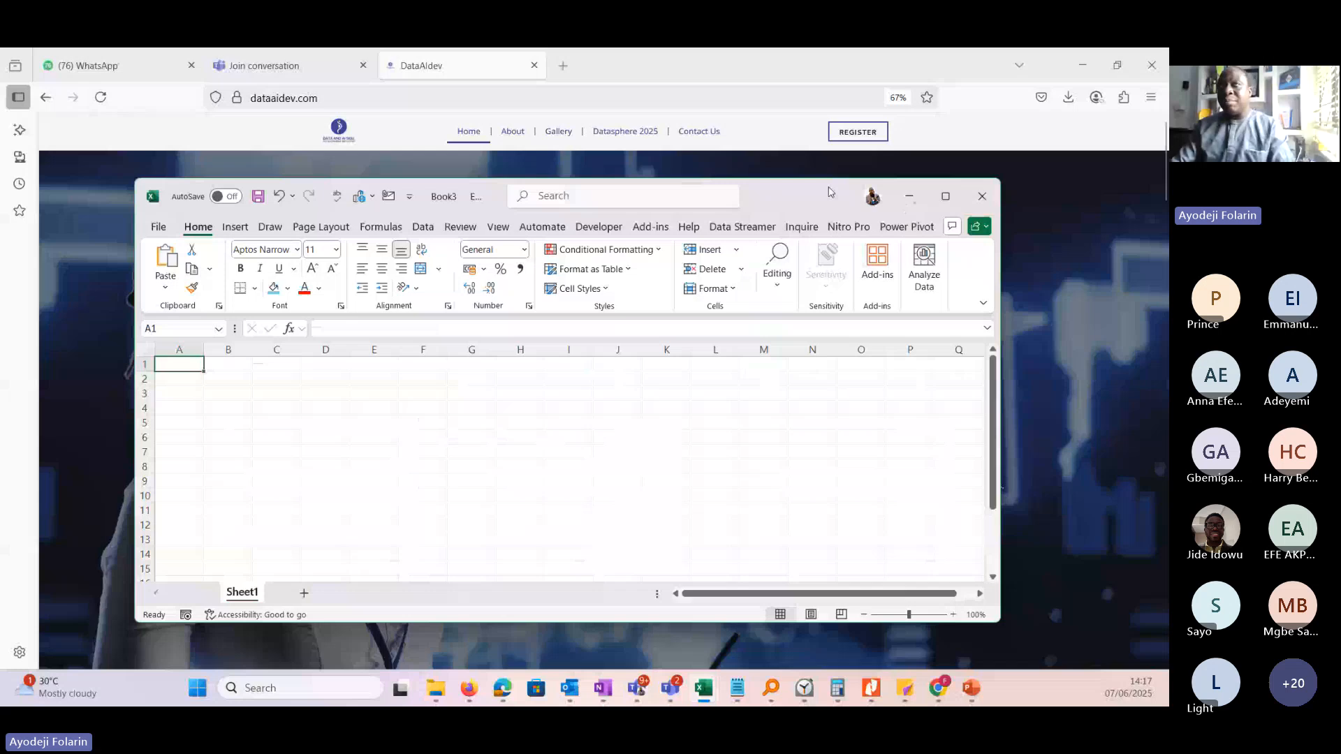
left_click(945, 197)
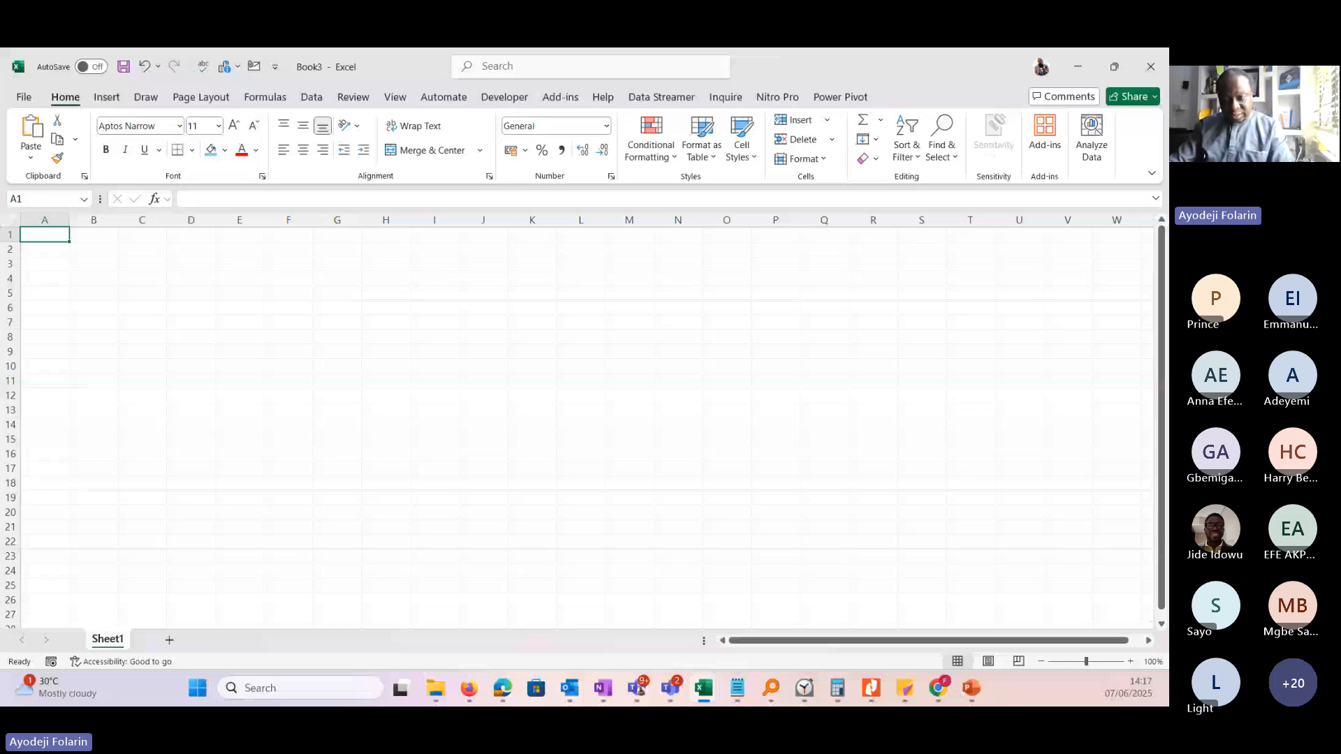
key("alt+Tab")
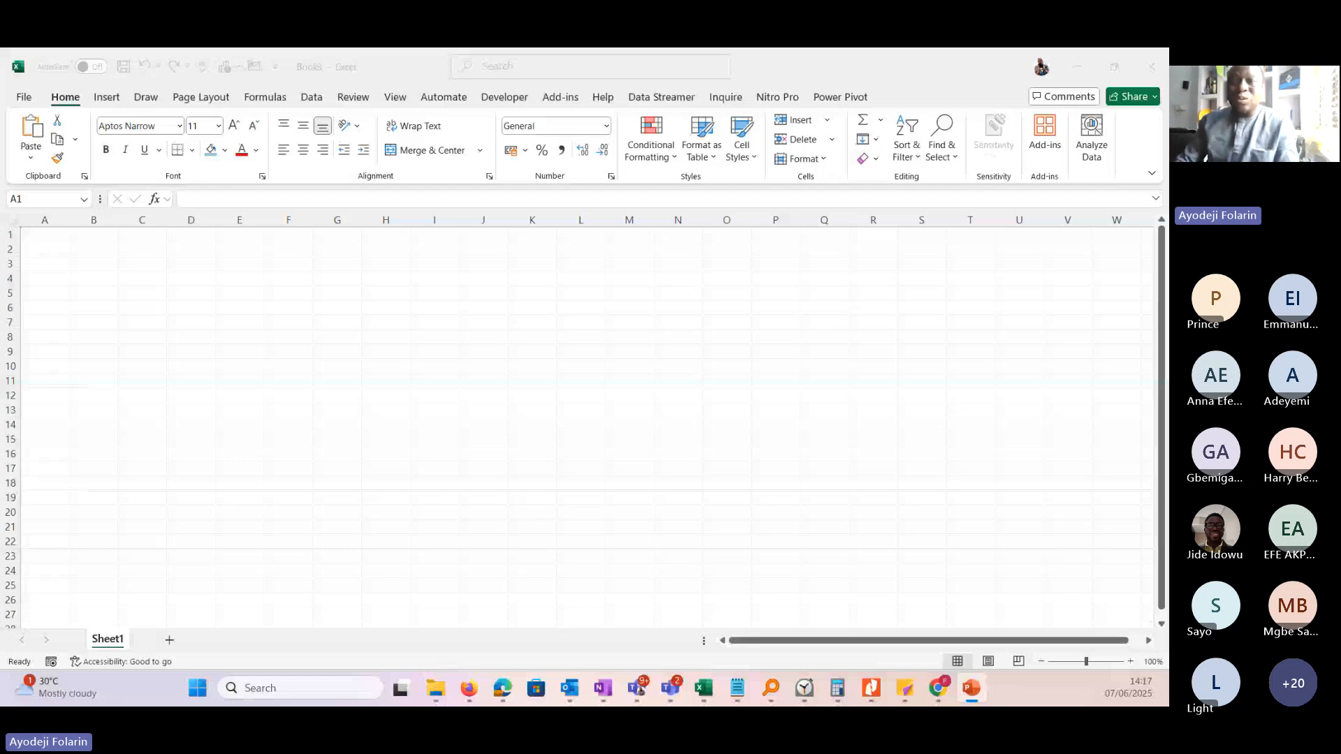
Select cells H12, A1 and B2 in turn to show individual cells of the worksheet.
left_click(377, 400)
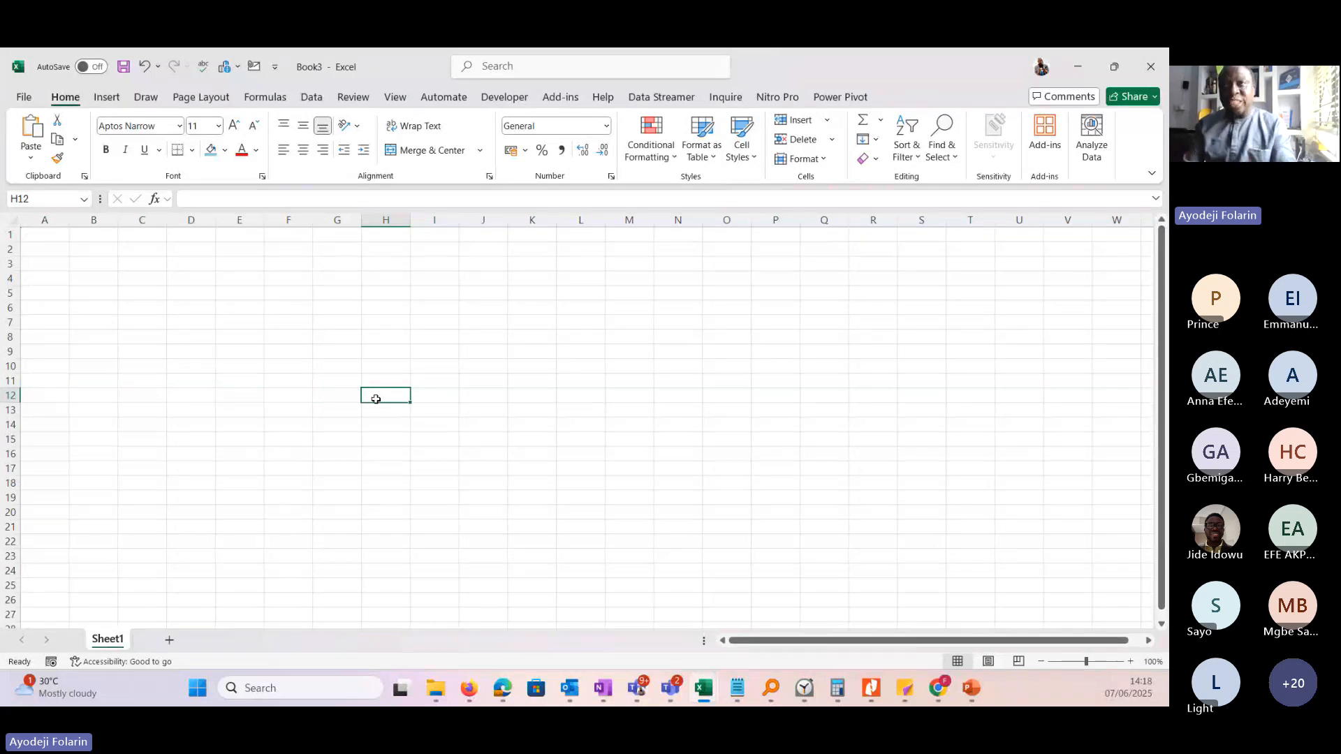
left_click(41, 236)
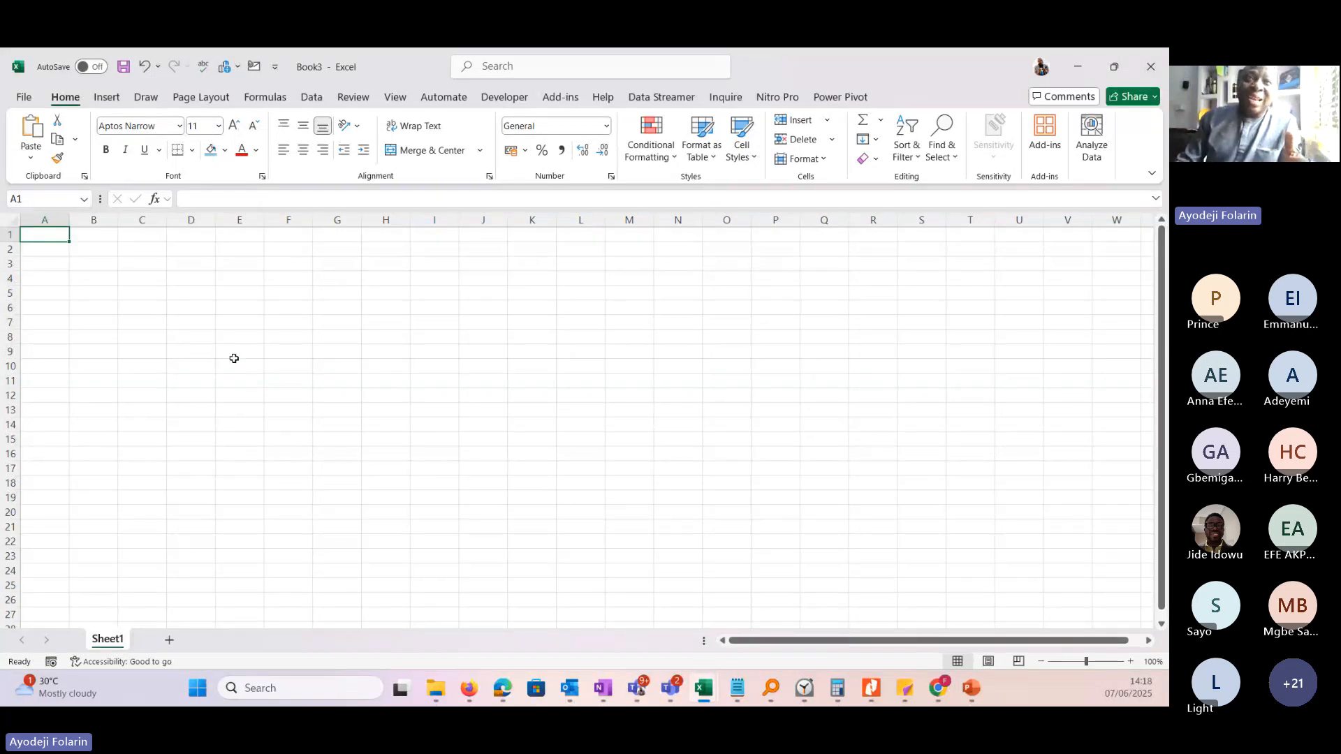
left_click(93, 249)
left_click_drag(1161, 280, 1162, 287)
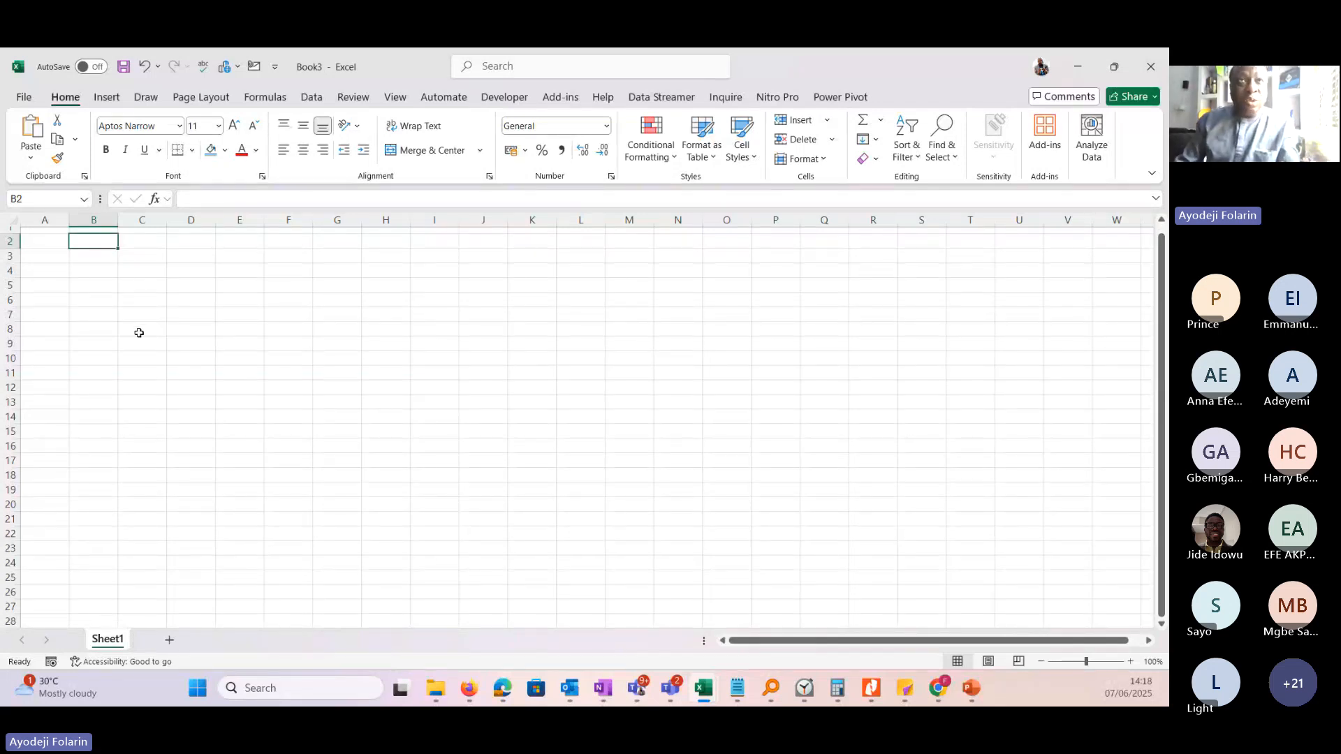
scroll(144, 311, "up", 1)
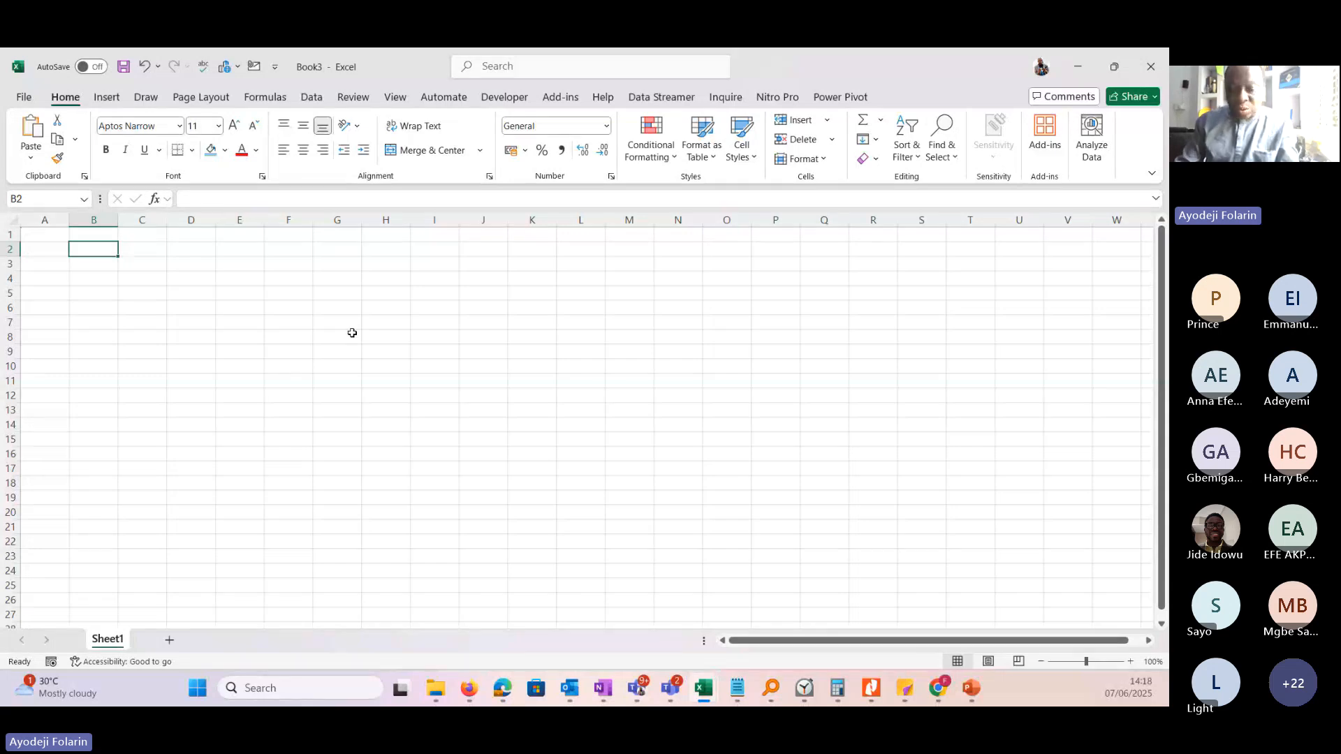
Go to the worksheet's last row and back, and to its last column and back to cell A1.
key("ctrl+Down")
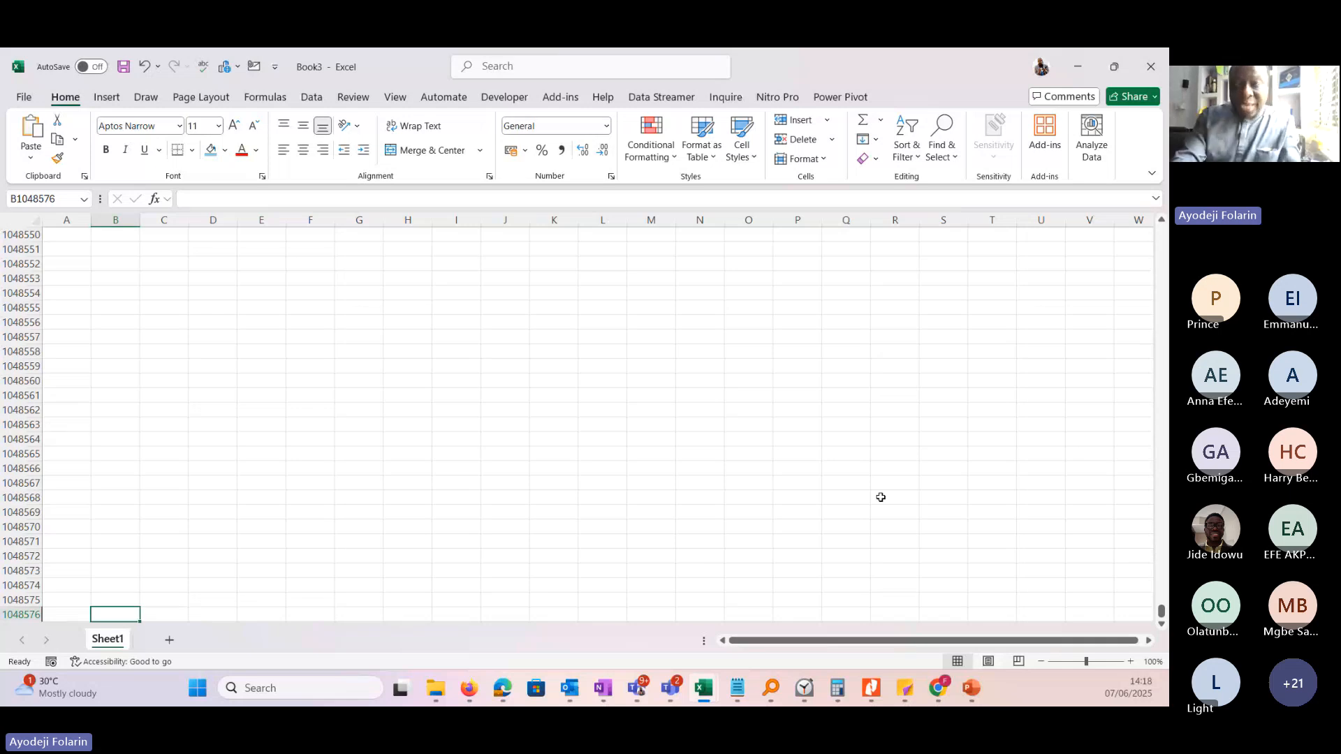
key("ctrl+Up")
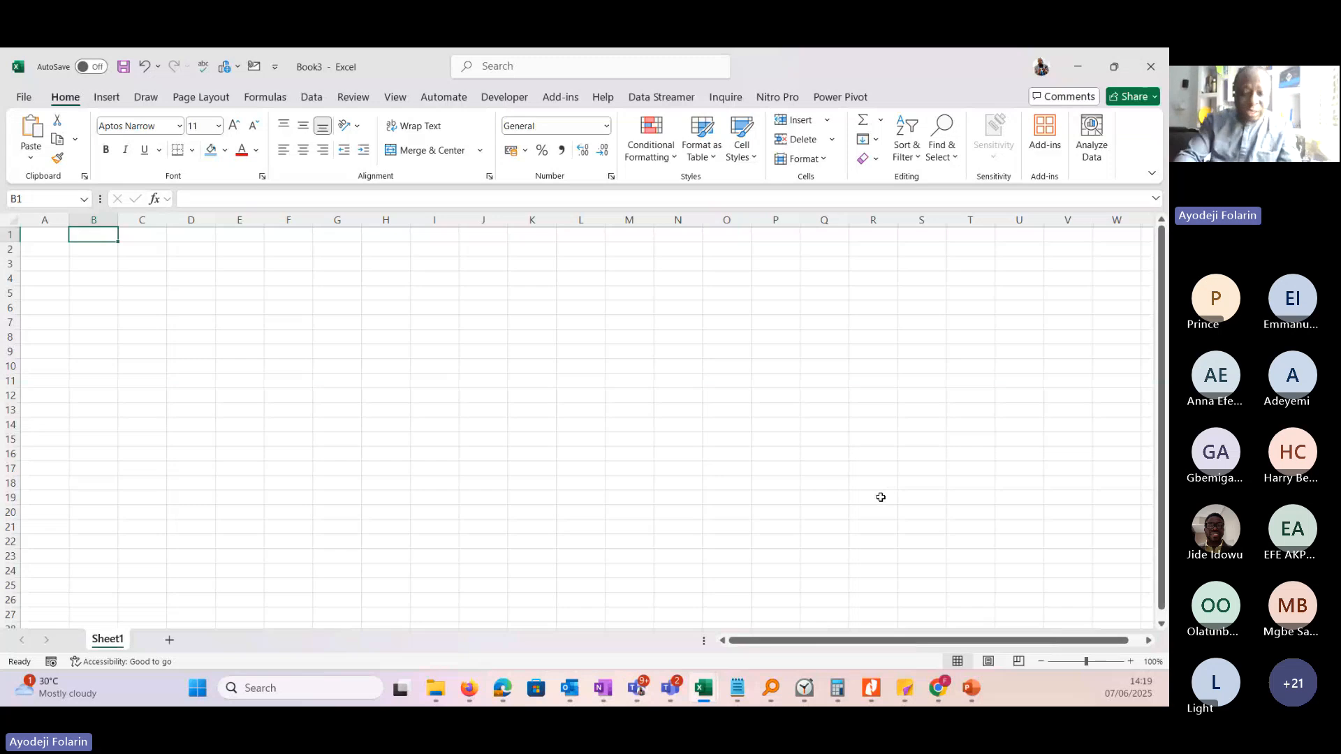
key("ctrl+Right")
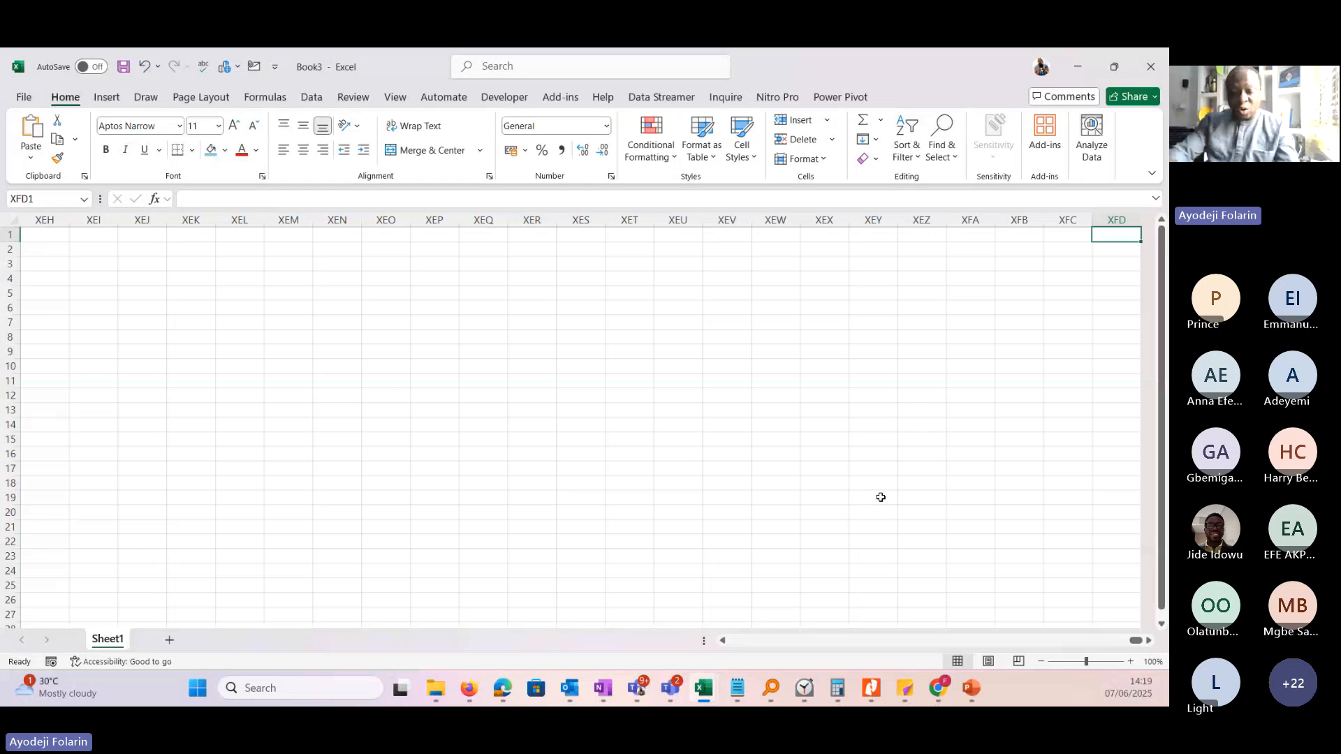
key("ctrl+Left")
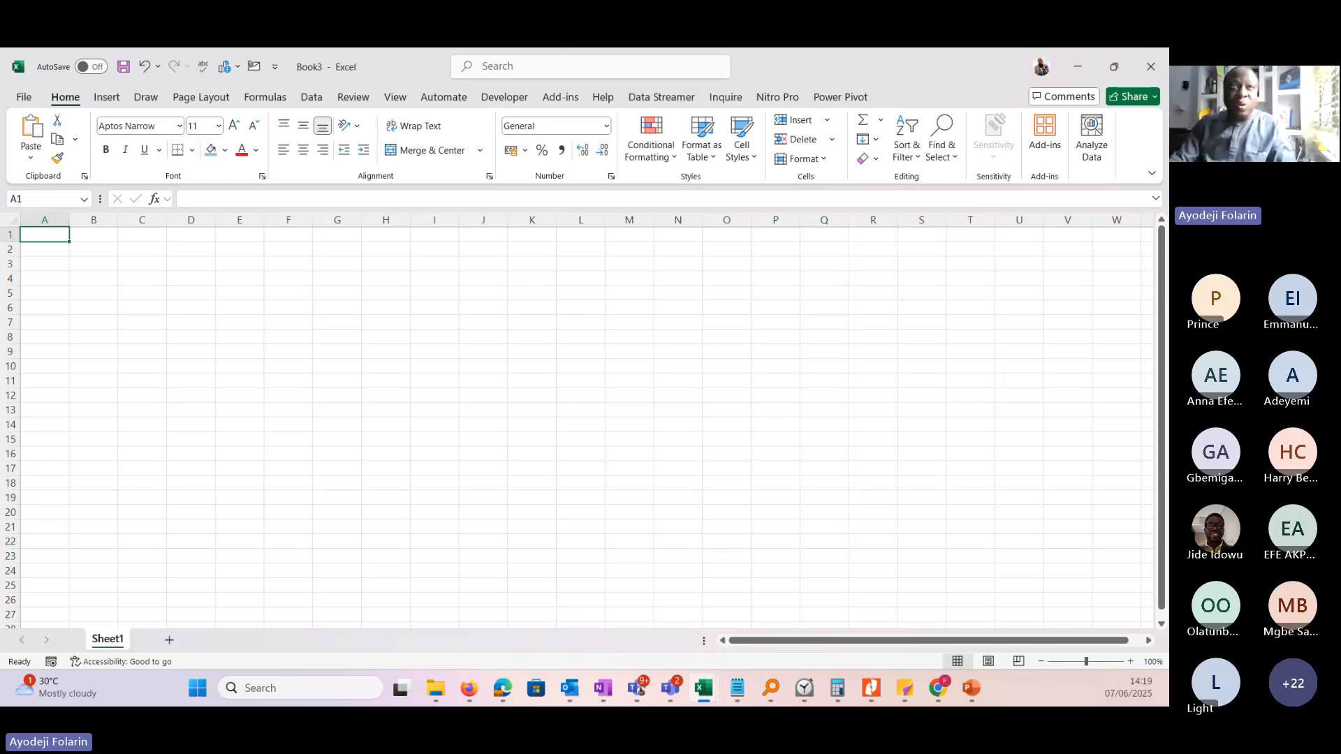
Select whole rows 2 and 5, columns A, B and C, and row 4 in turn, ending on cell A2.
left_click(10, 250)
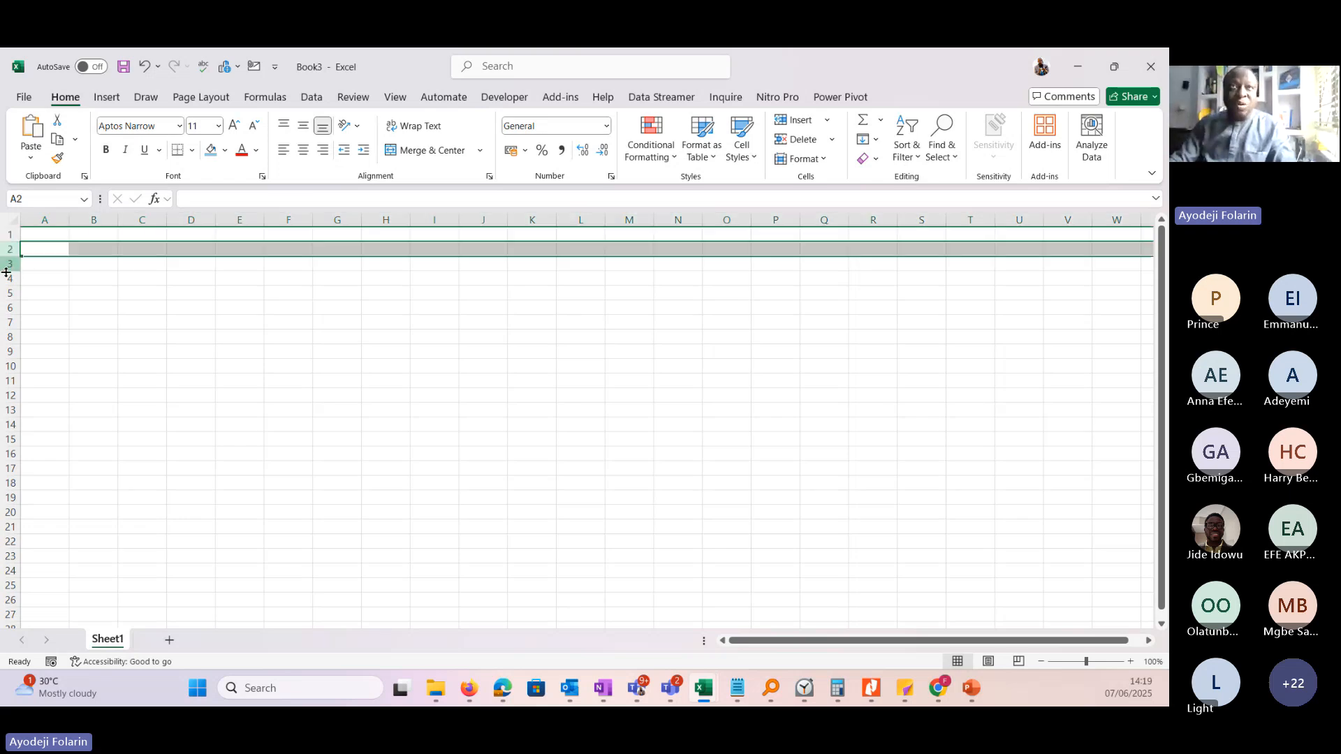
left_click(10, 293)
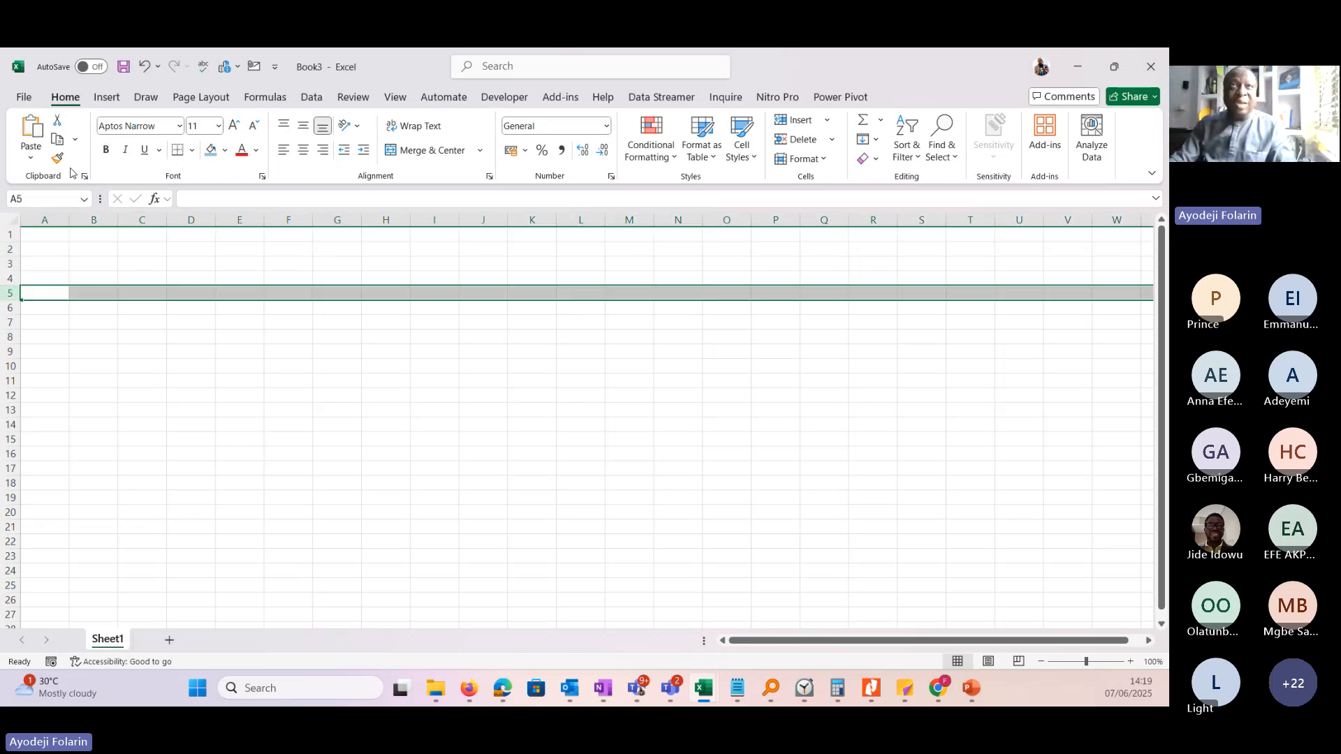
left_click(45, 220)
left_click(94, 219)
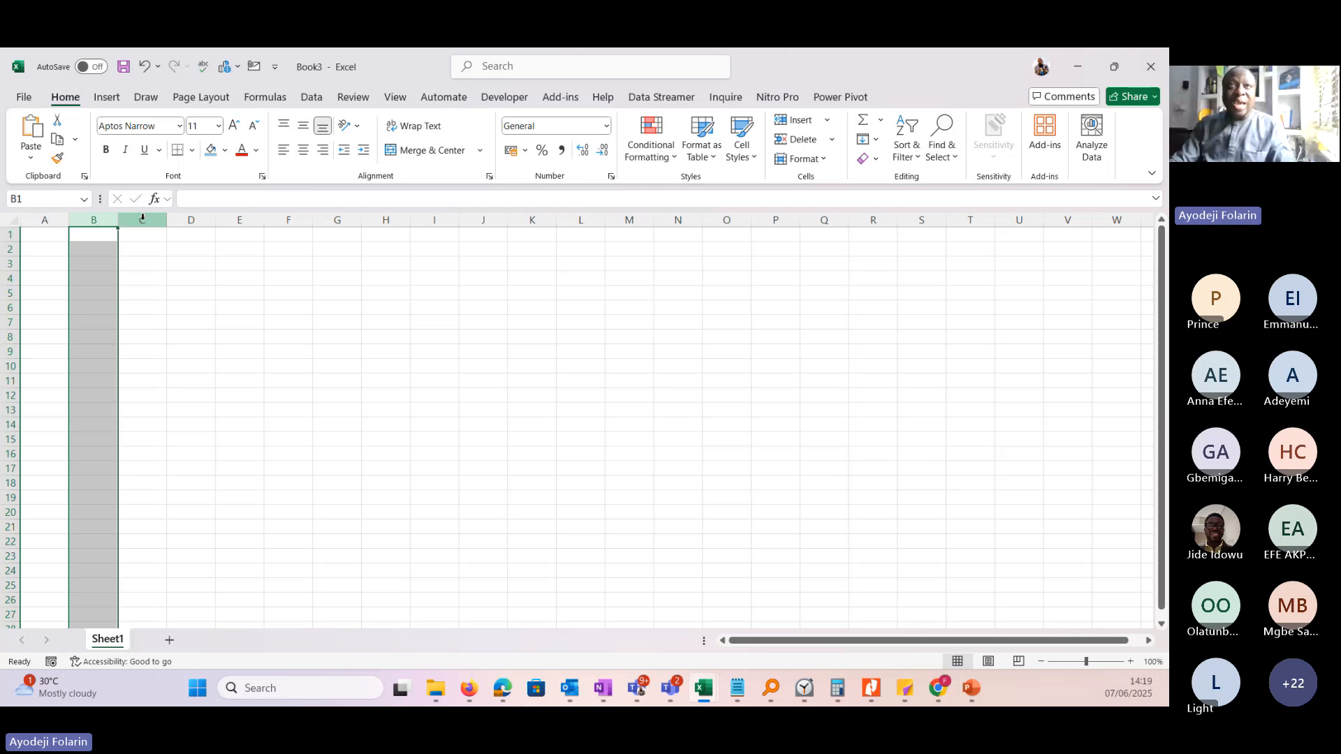
left_click(142, 220)
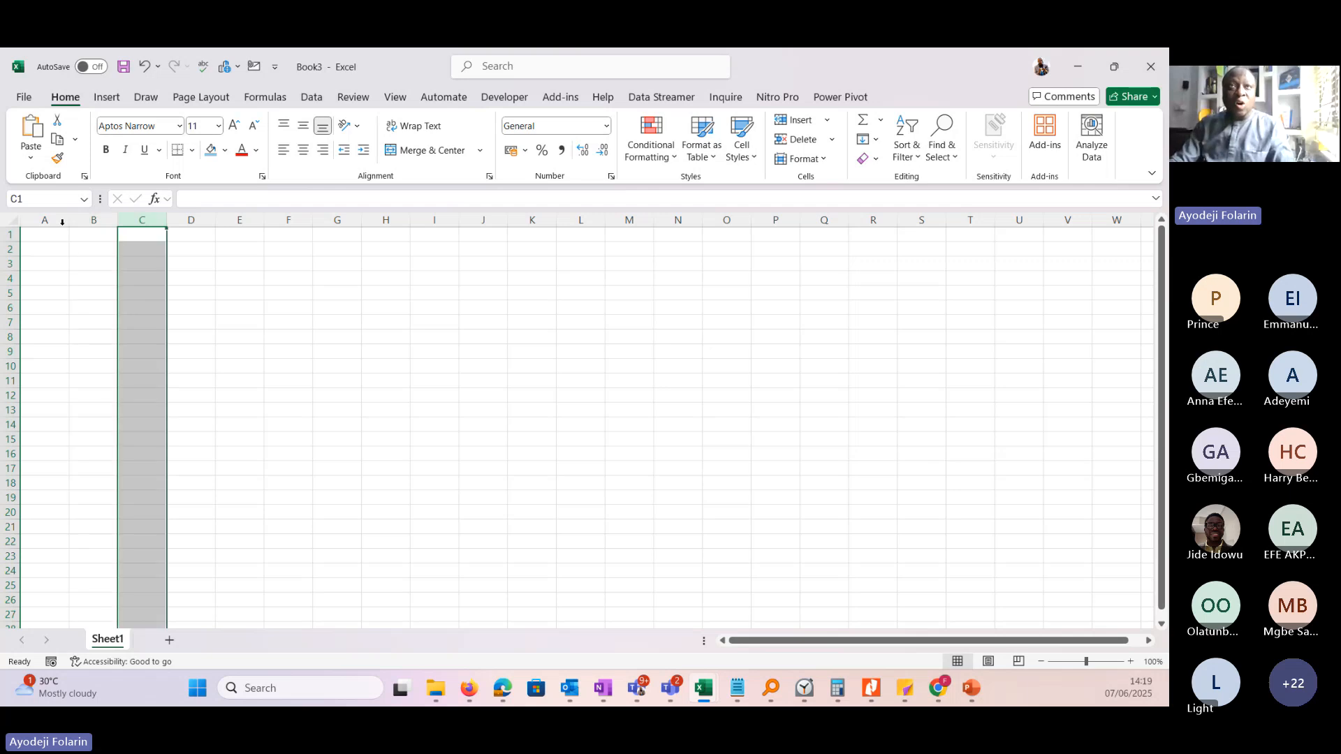
left_click(4, 278)
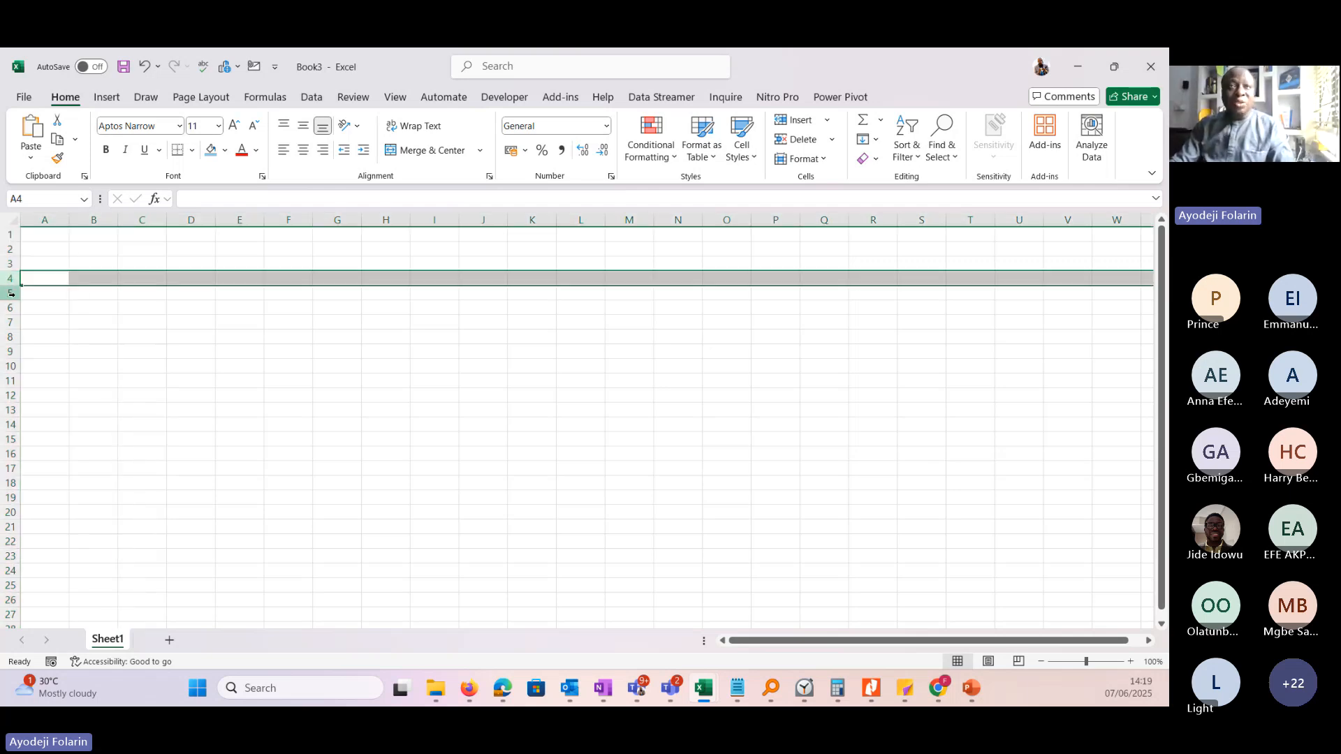
left_click(57, 251)
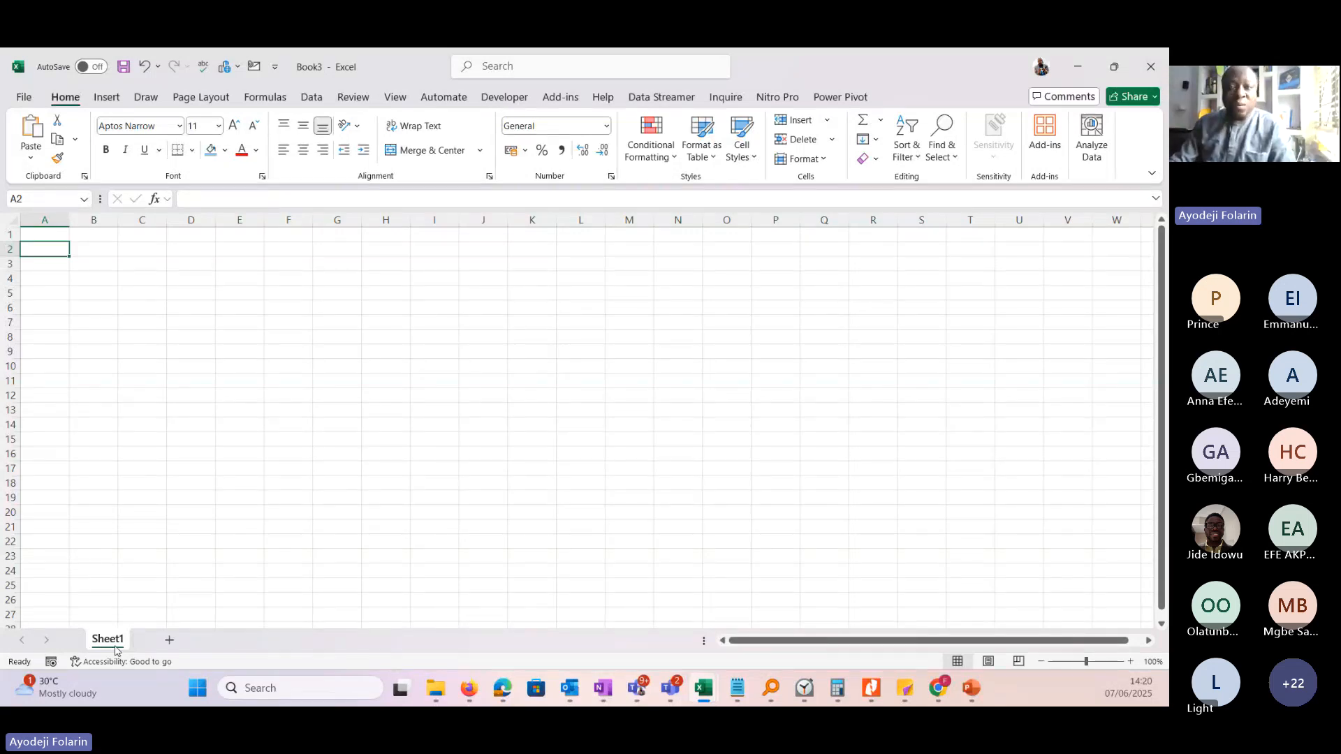
Add four new worksheets to the workbook after Sheet1.
left_click(169, 639)
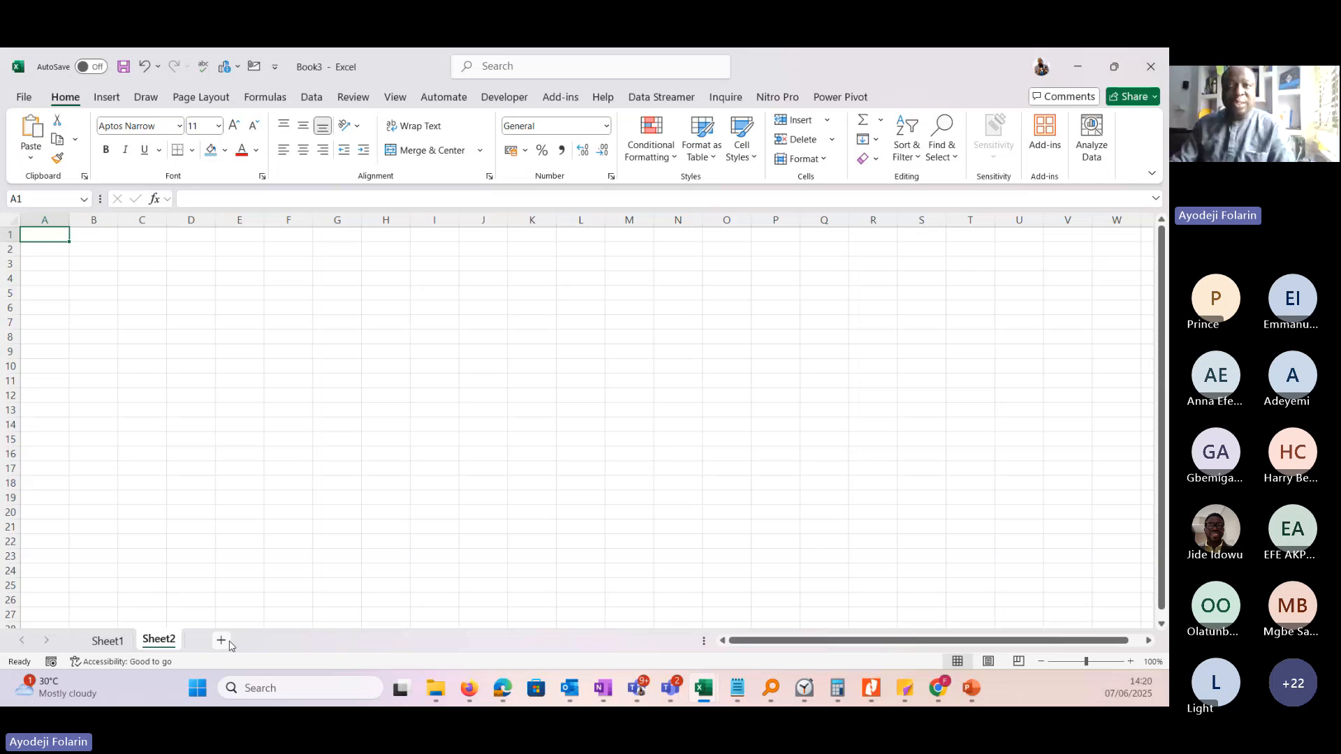
left_click(221, 640)
left_click(273, 640)
left_click(325, 640)
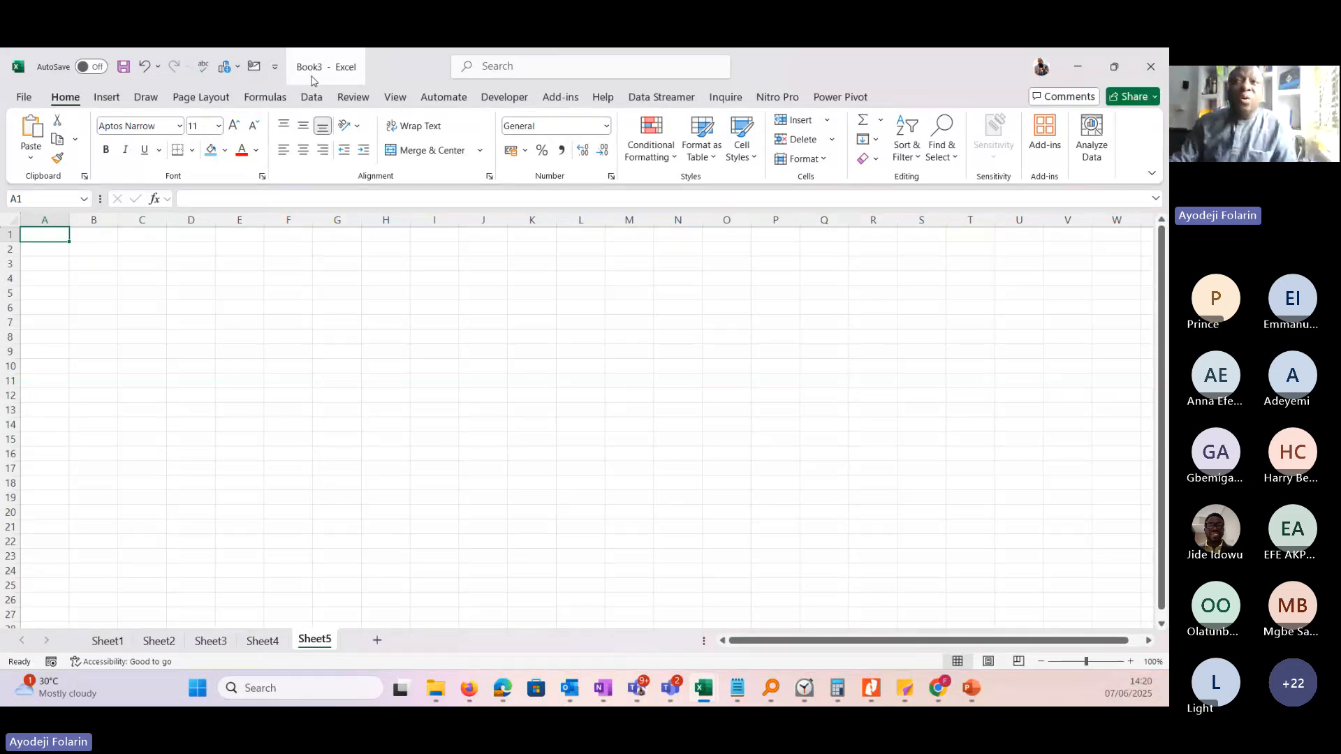
From cell B3 of Sheet5, look through the insert, page layout, formula, data, review and view commands.
left_click(86, 256)
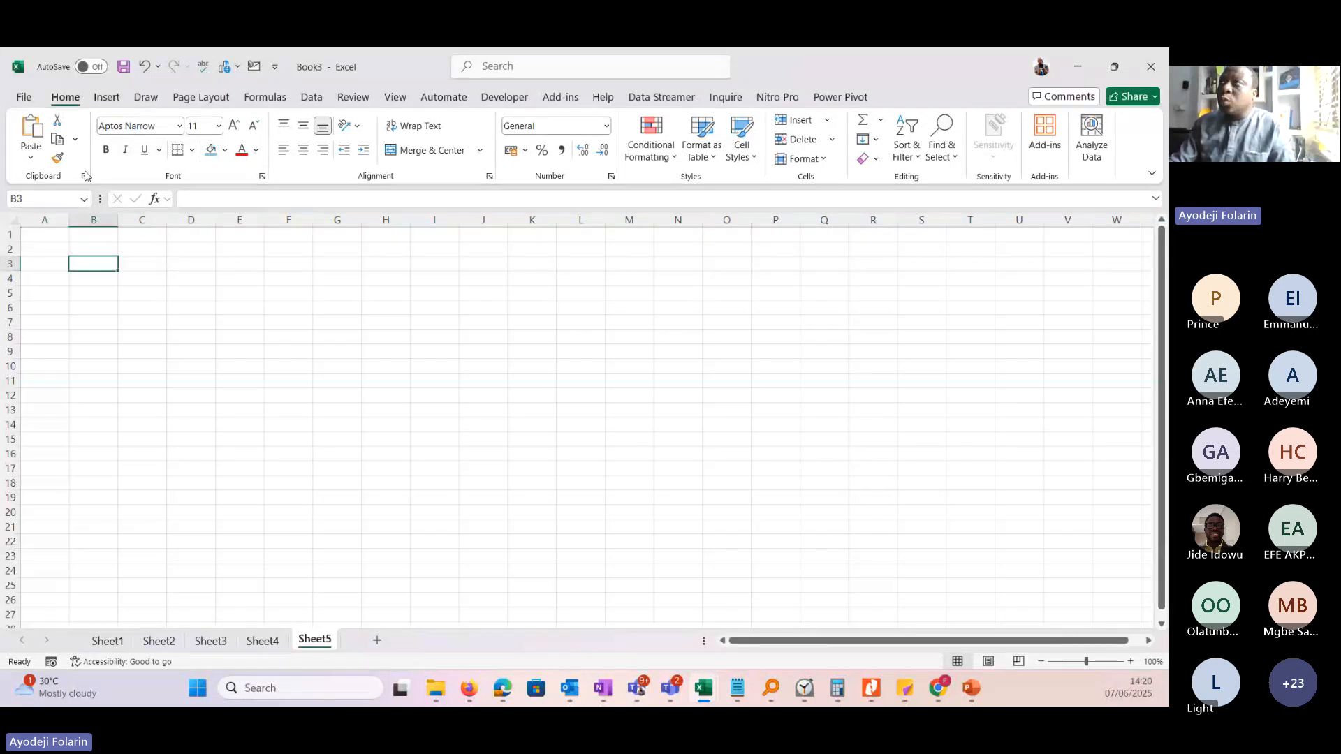
left_click(108, 99)
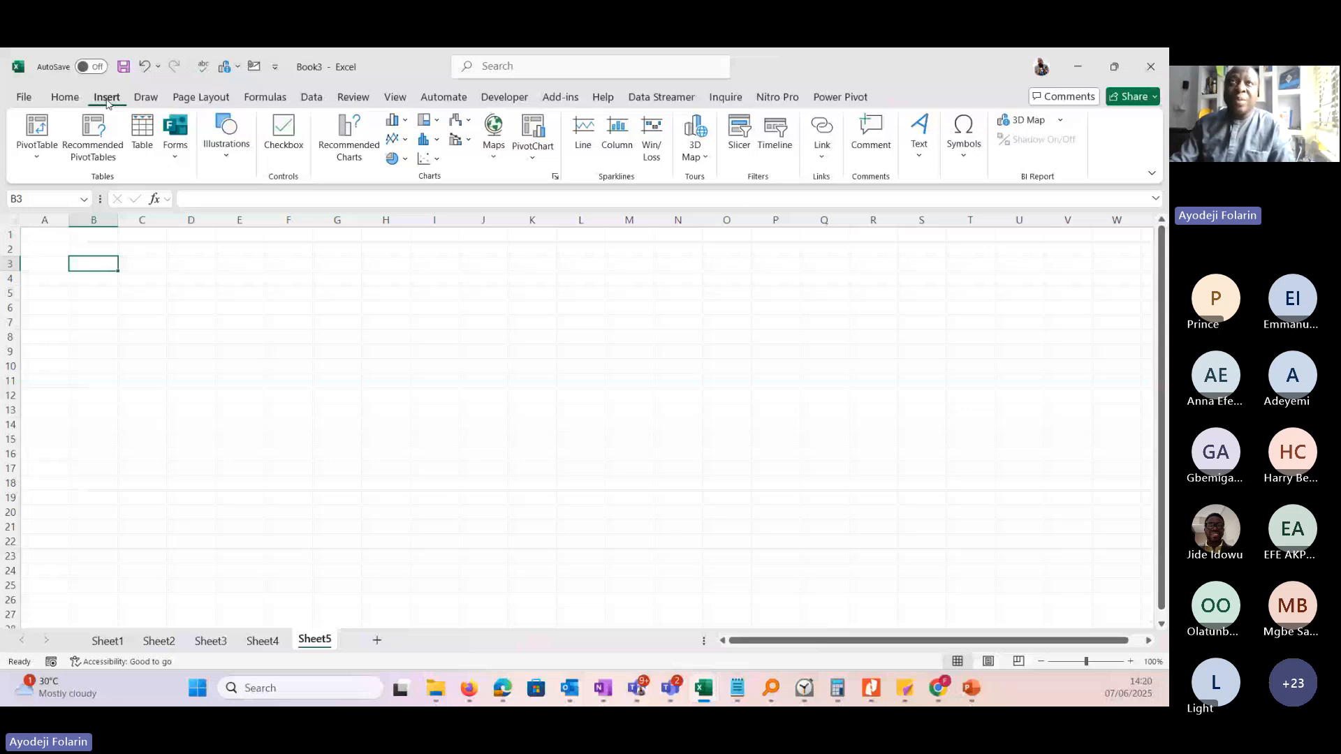
left_click(201, 97)
left_click(265, 97)
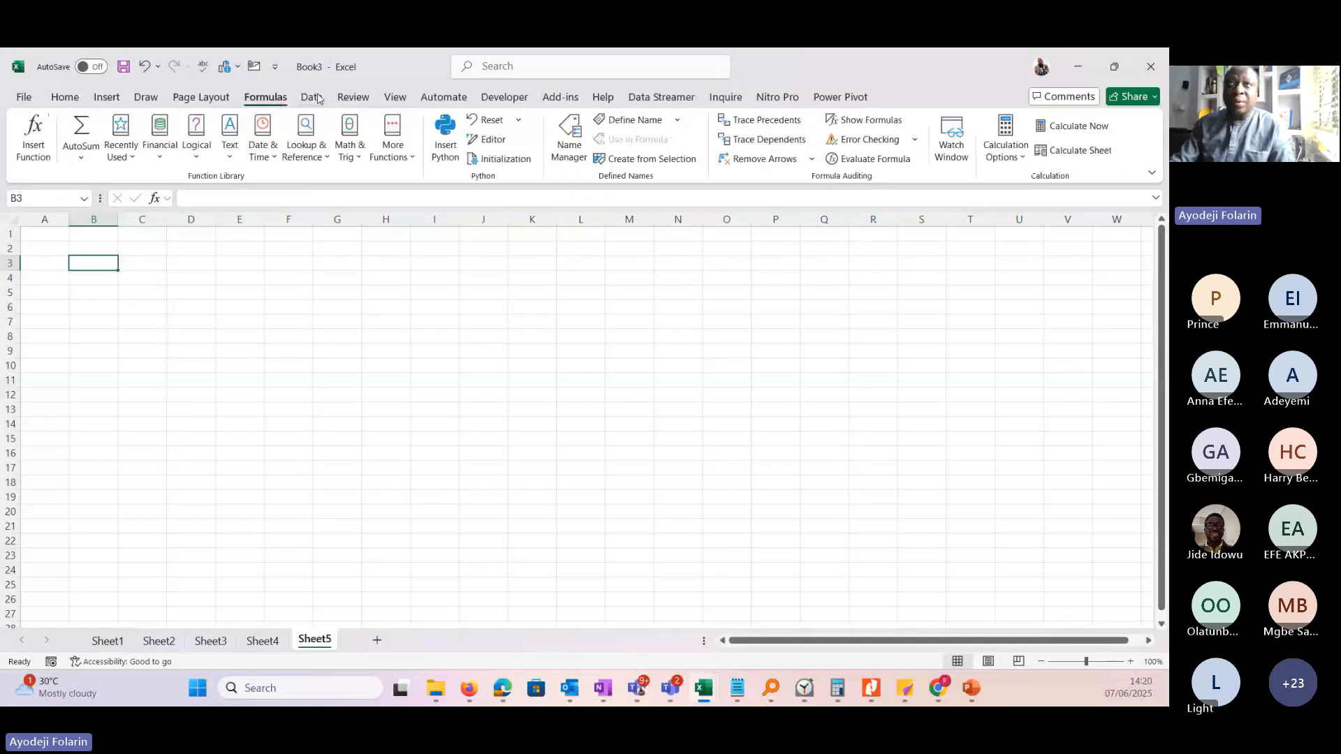
left_click(316, 97)
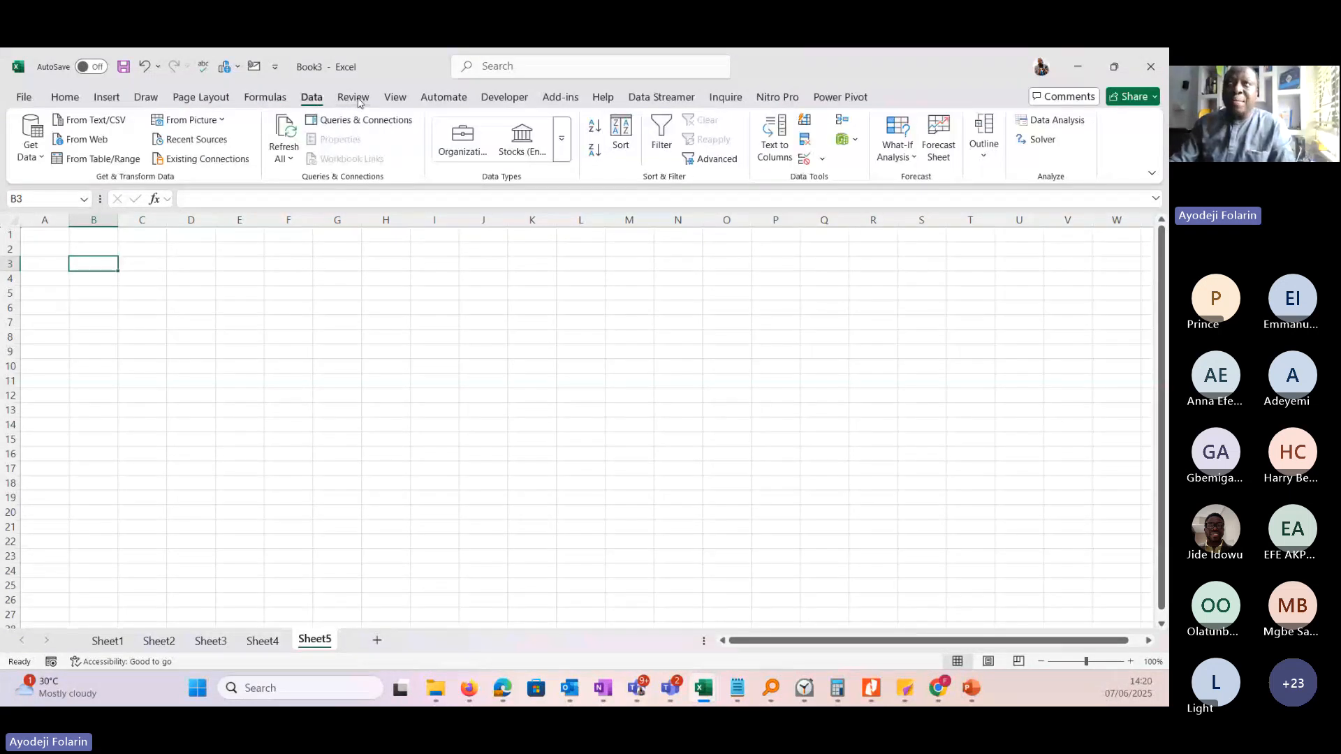
left_click(357, 99)
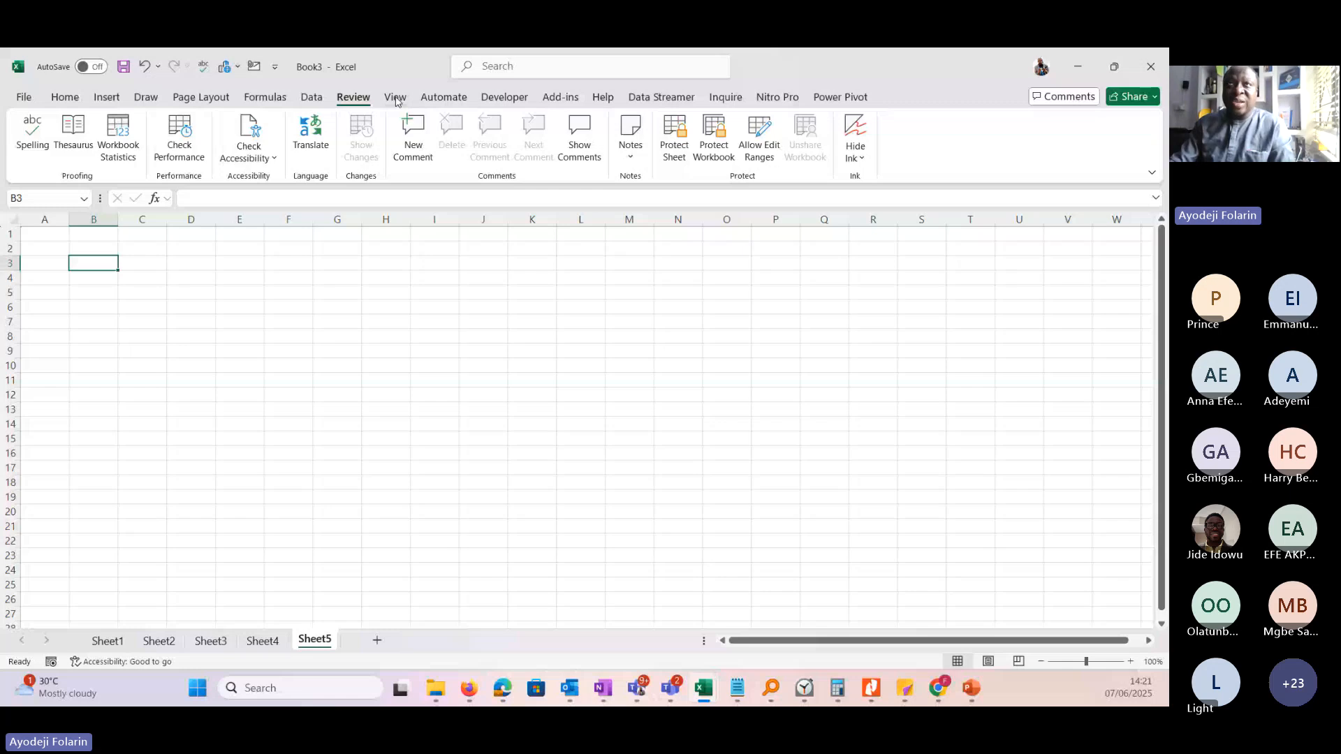
left_click(443, 98)
left_click(395, 97)
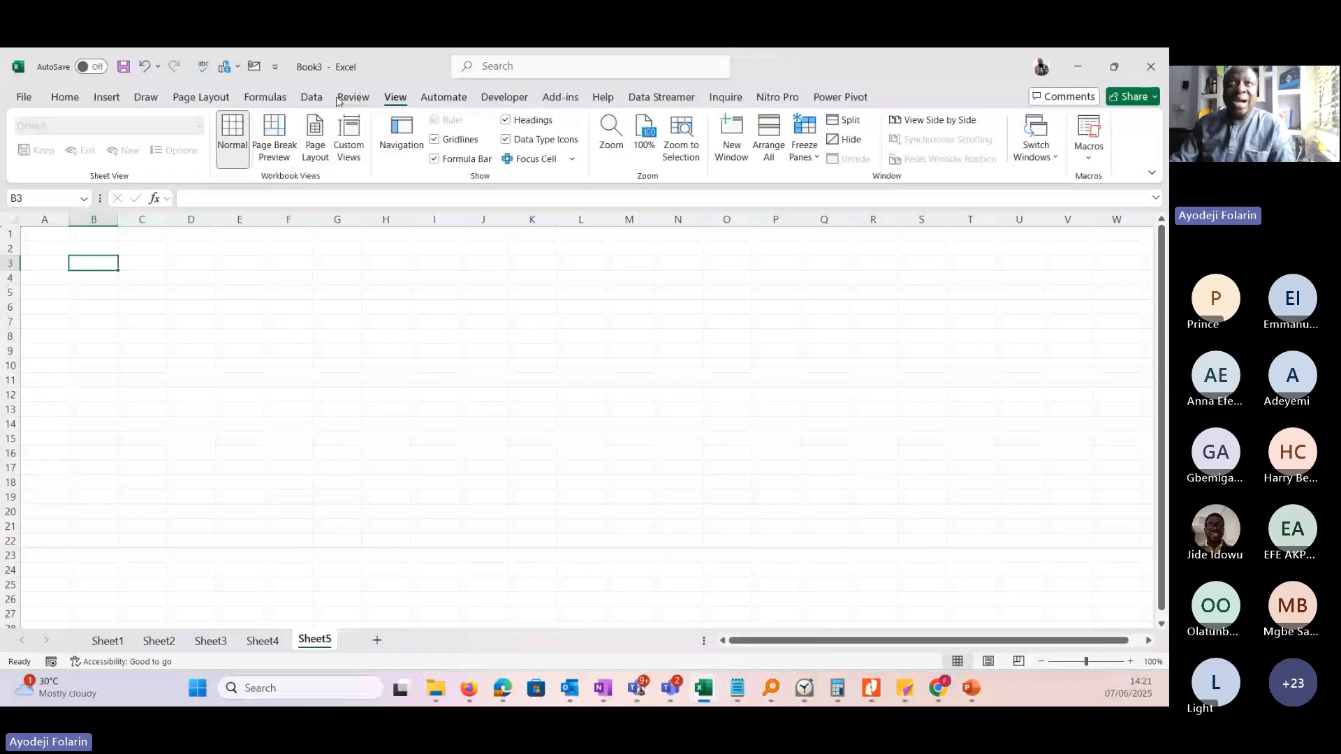
Review the available Review, Data, Formulas, Page Layout, Draw, Insert and Home commands in turn, ending with the Data commands.
left_click(353, 98)
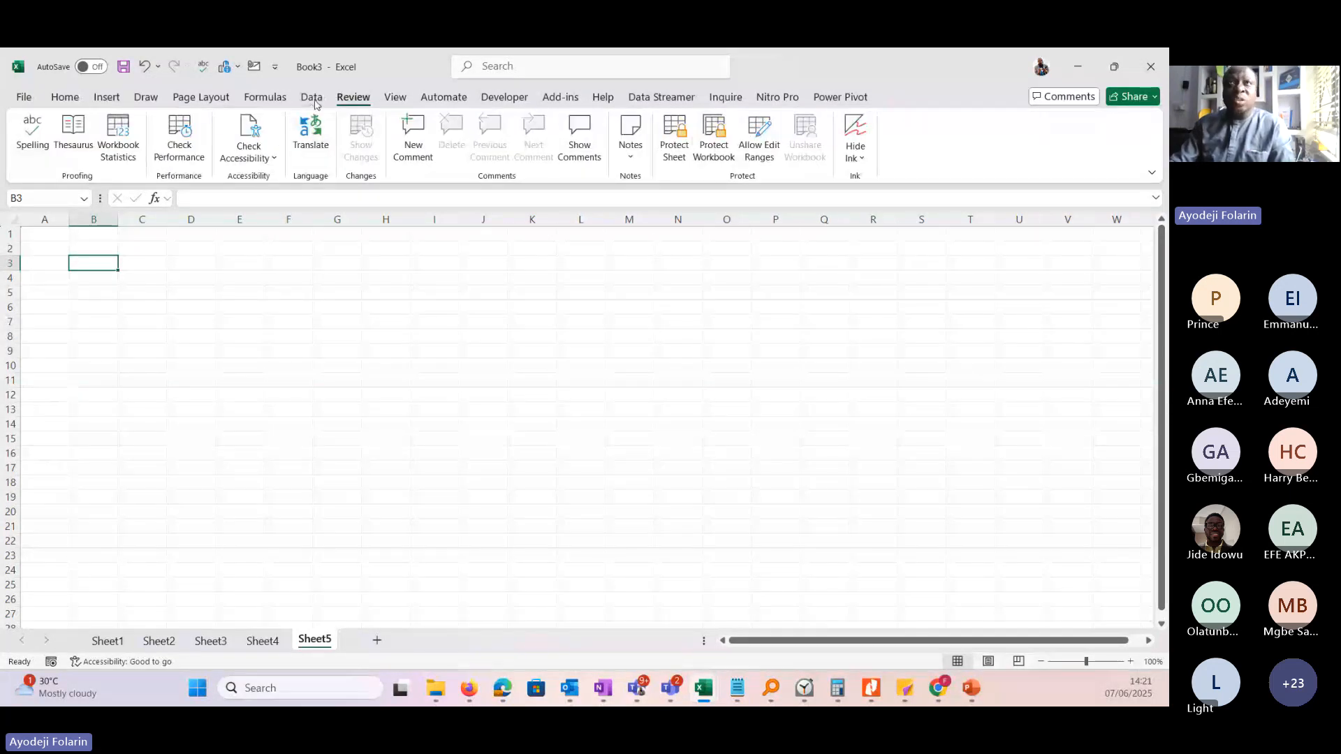
left_click(317, 102)
left_click(277, 100)
left_click(317, 100)
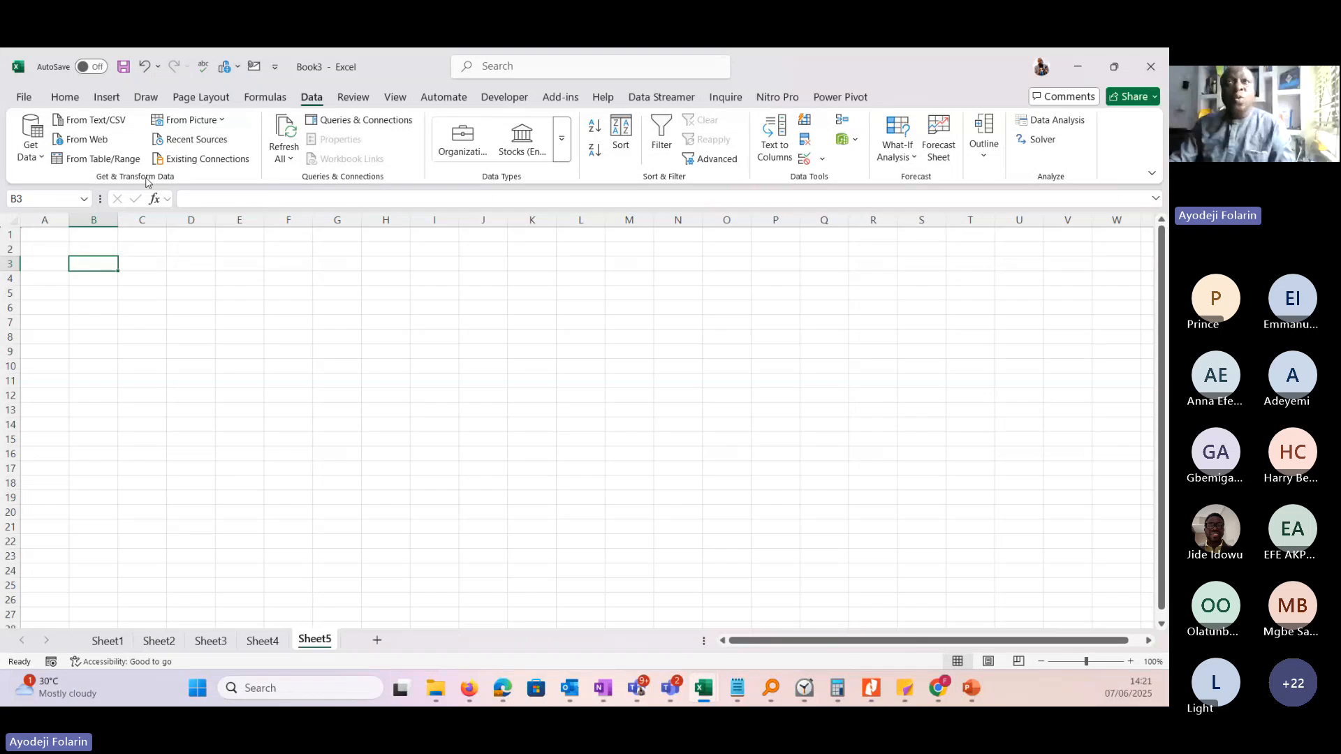
left_click(265, 102)
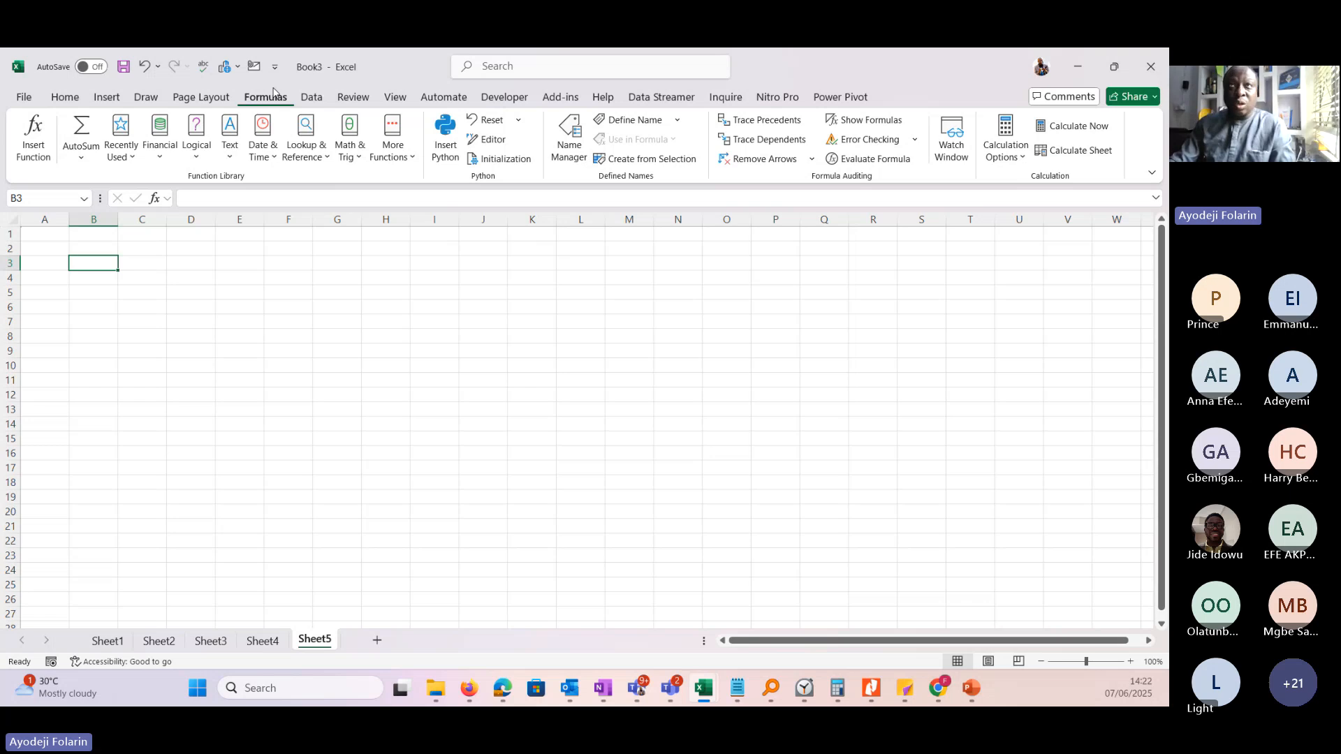
left_click(201, 98)
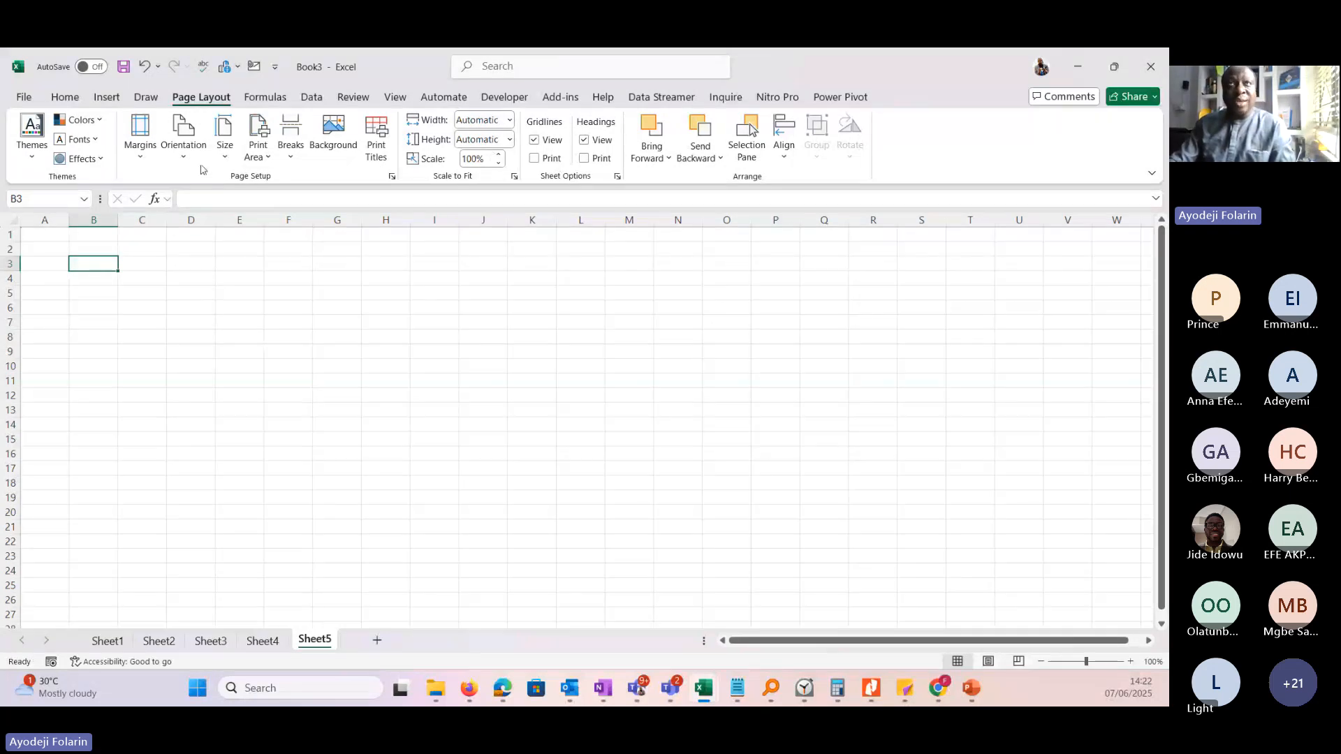
left_click(146, 96)
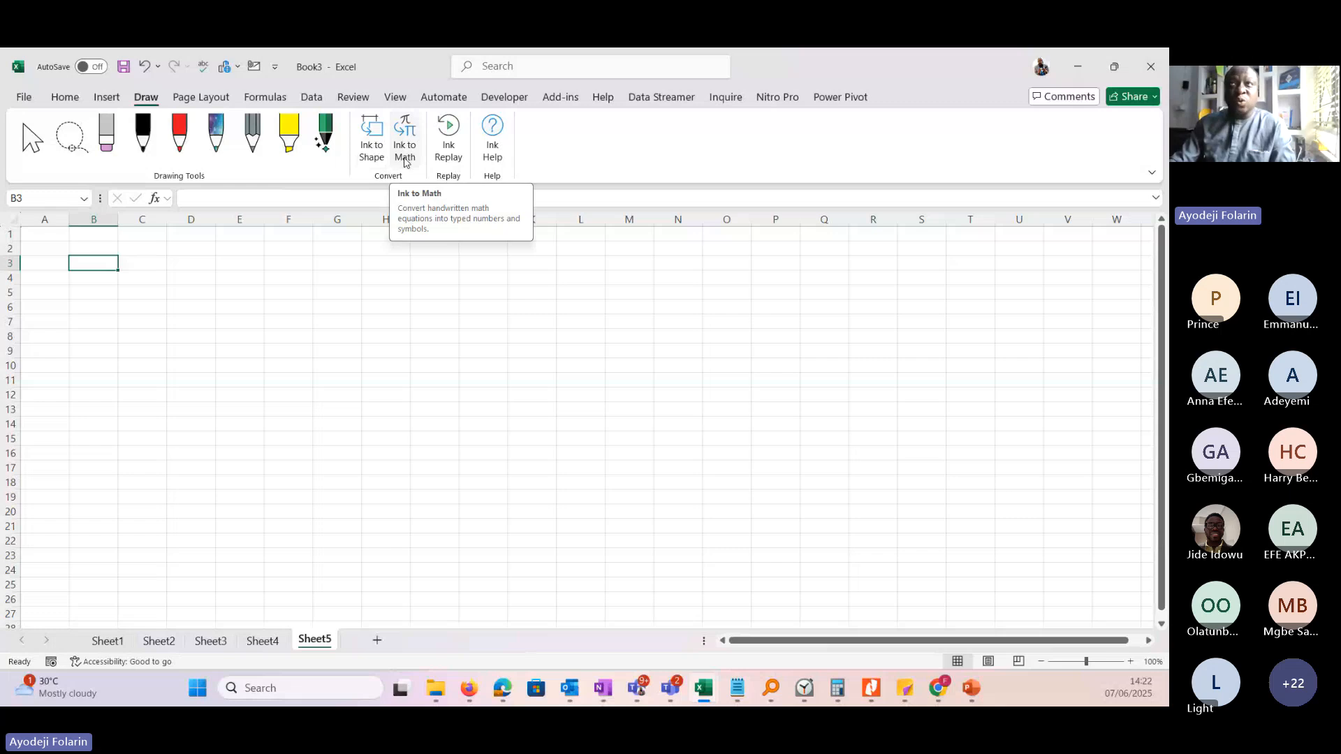
left_click(108, 99)
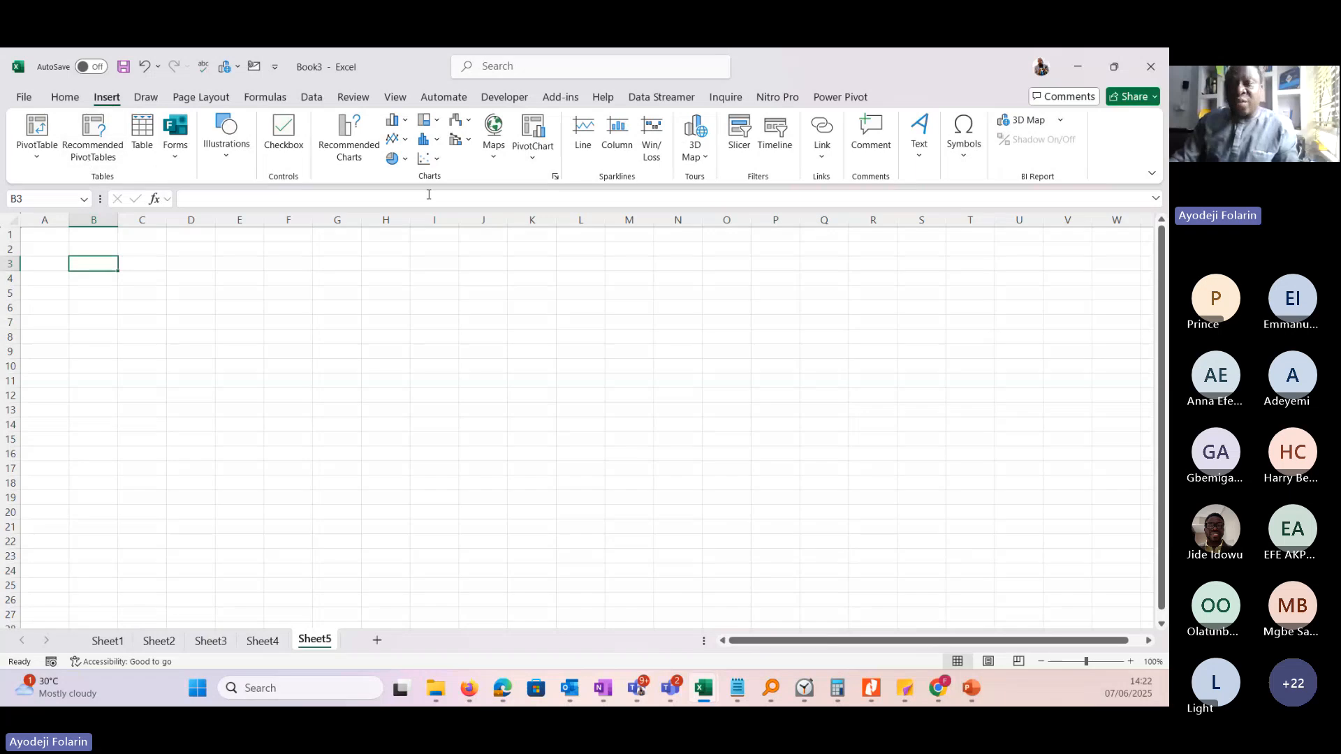
left_click(65, 101)
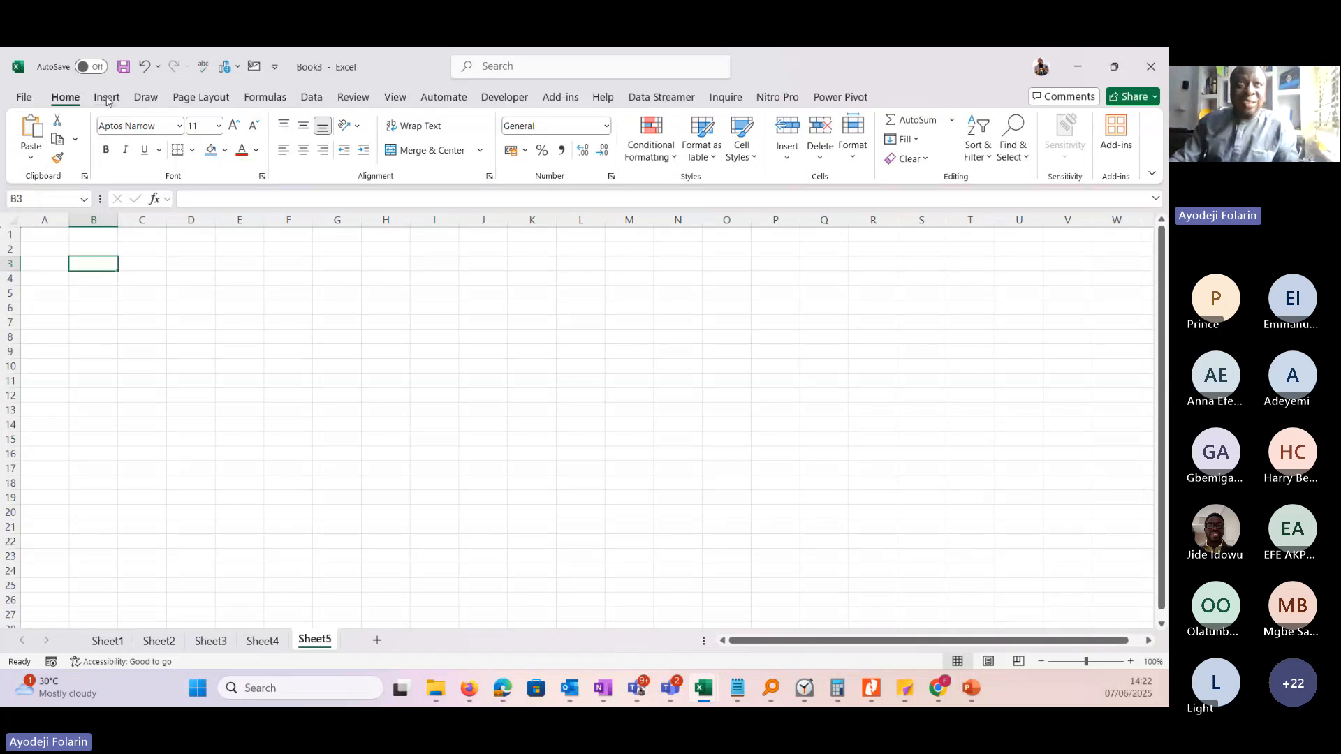
left_click(146, 98)
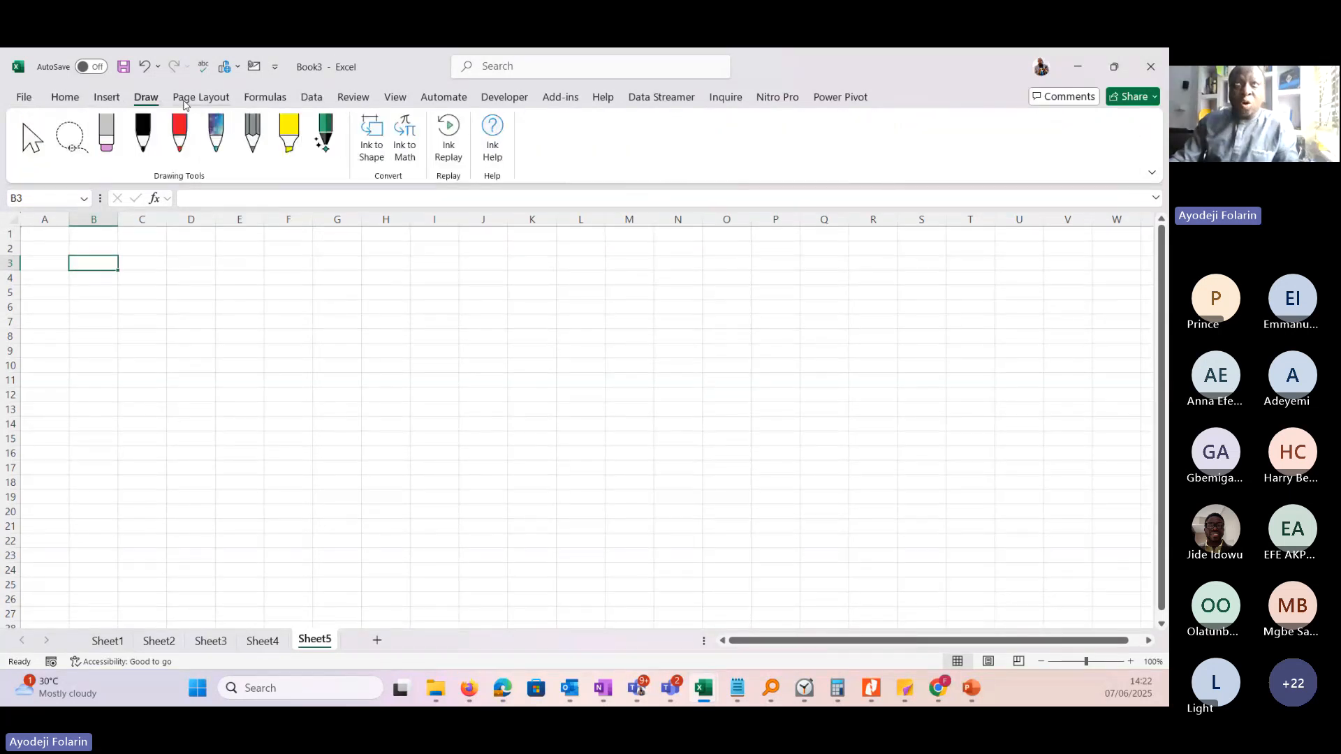
left_click(199, 97)
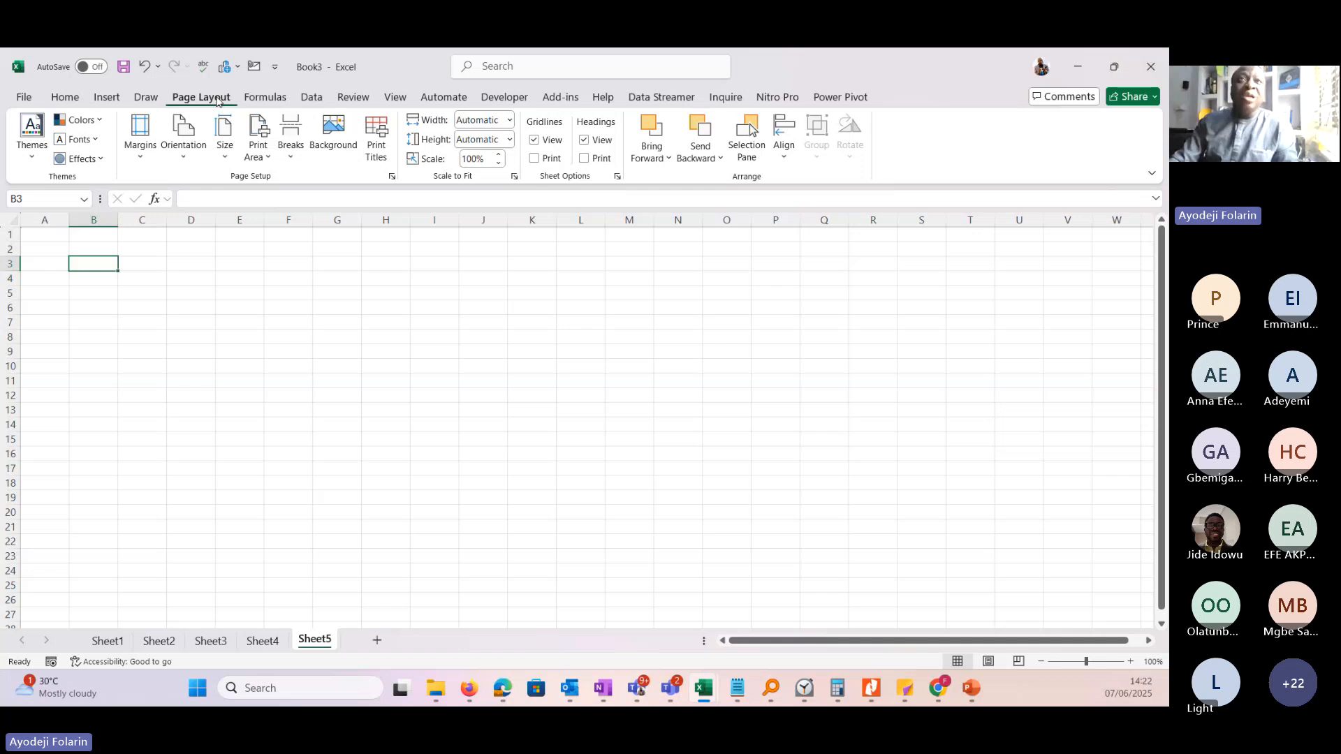
left_click(311, 98)
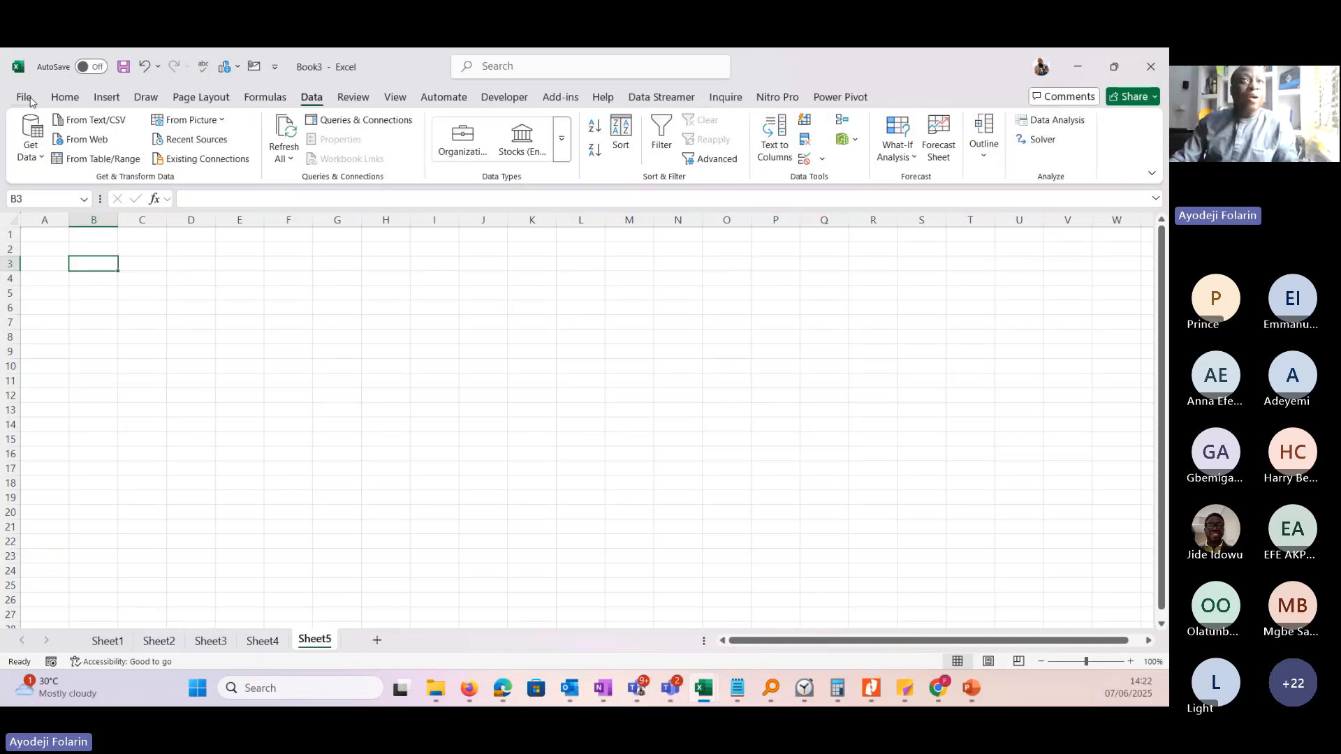
Examine the start page and the account's user and product information, and return to Sheet5.
left_click(25, 98)
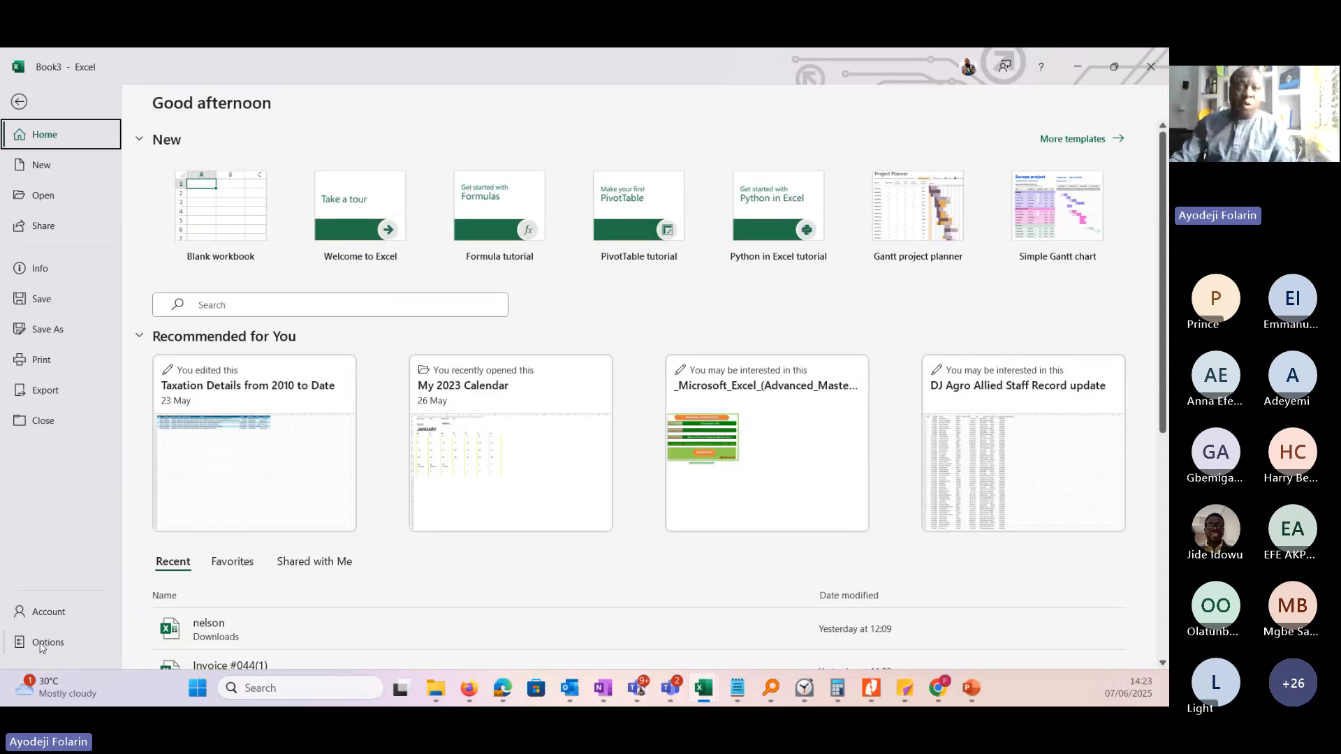
left_click(54, 619)
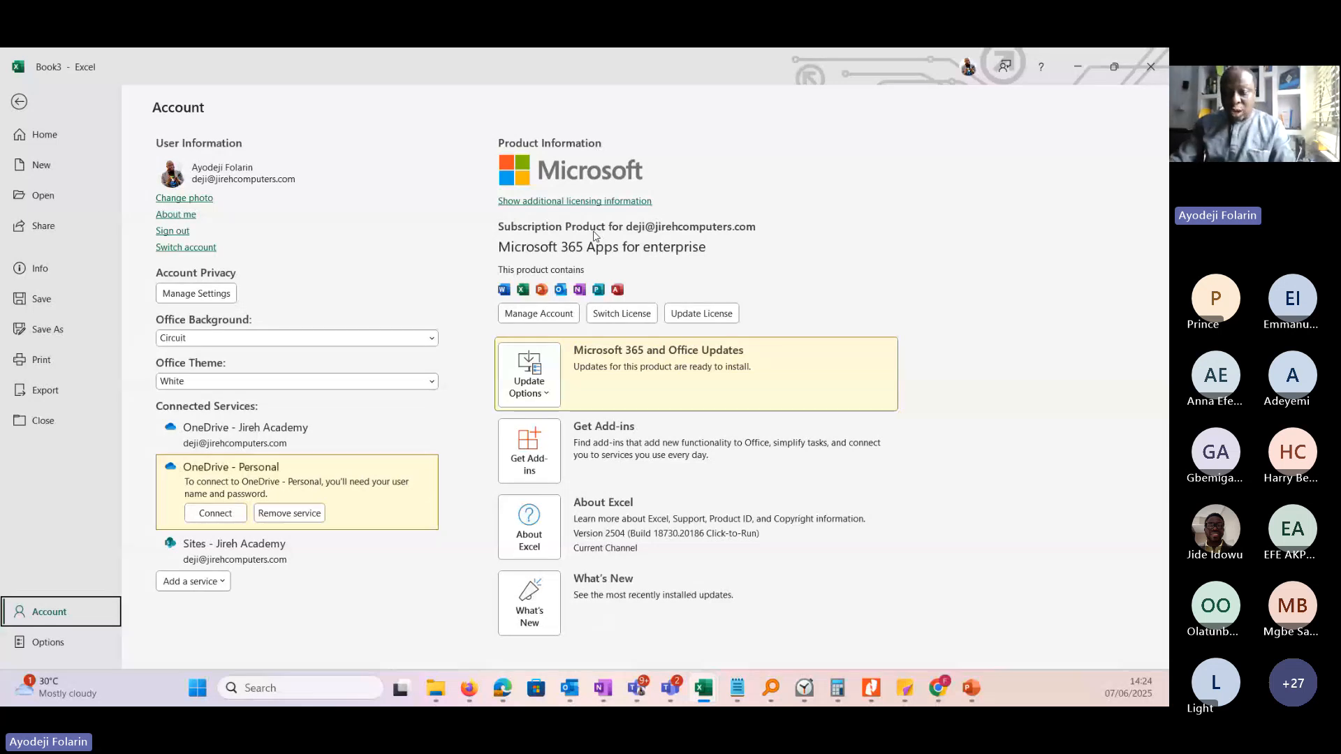
key("alt+Tab")
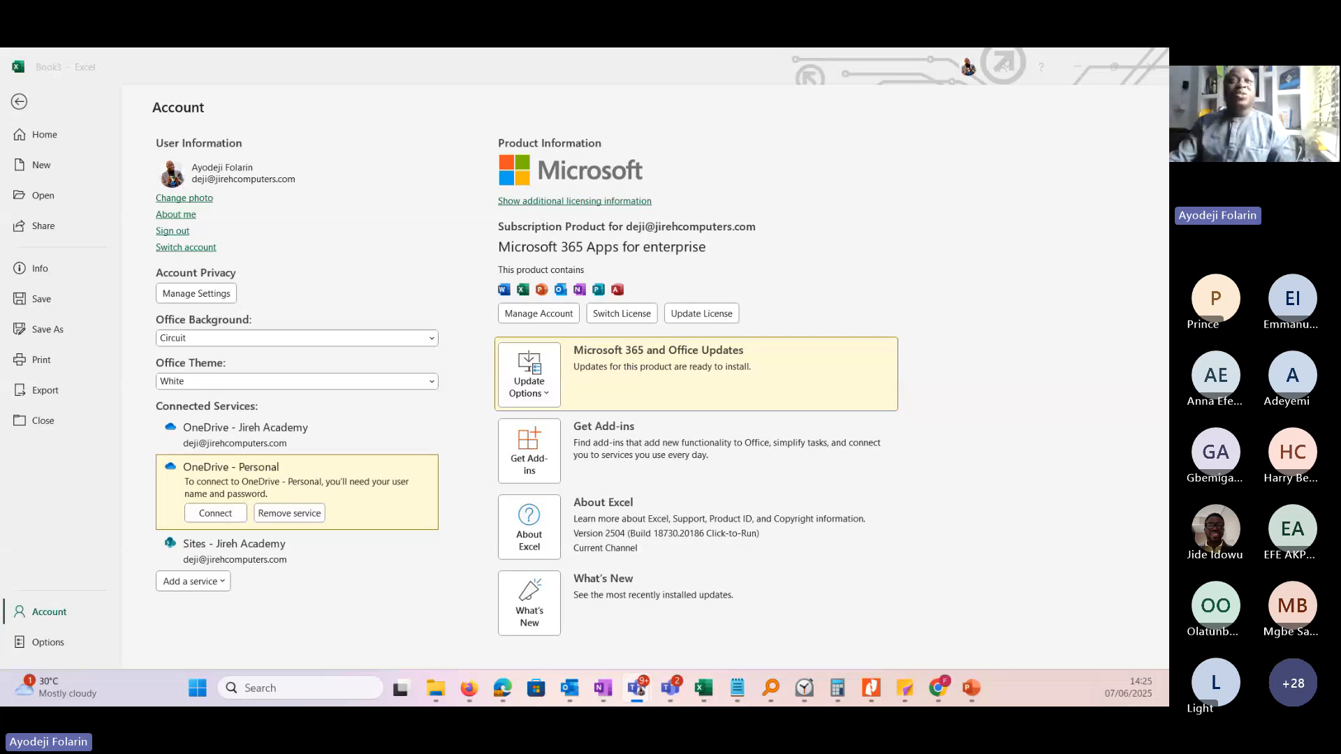
left_click(21, 110)
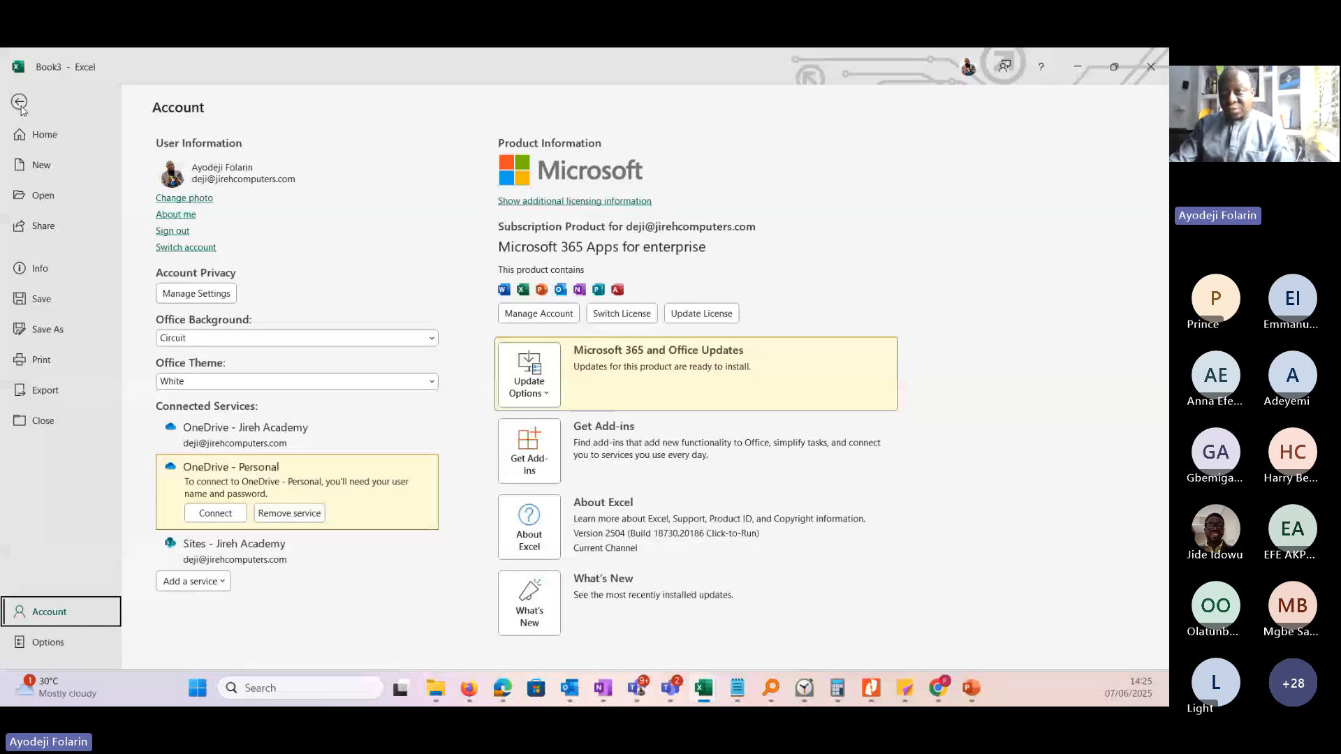
left_click(19, 104)
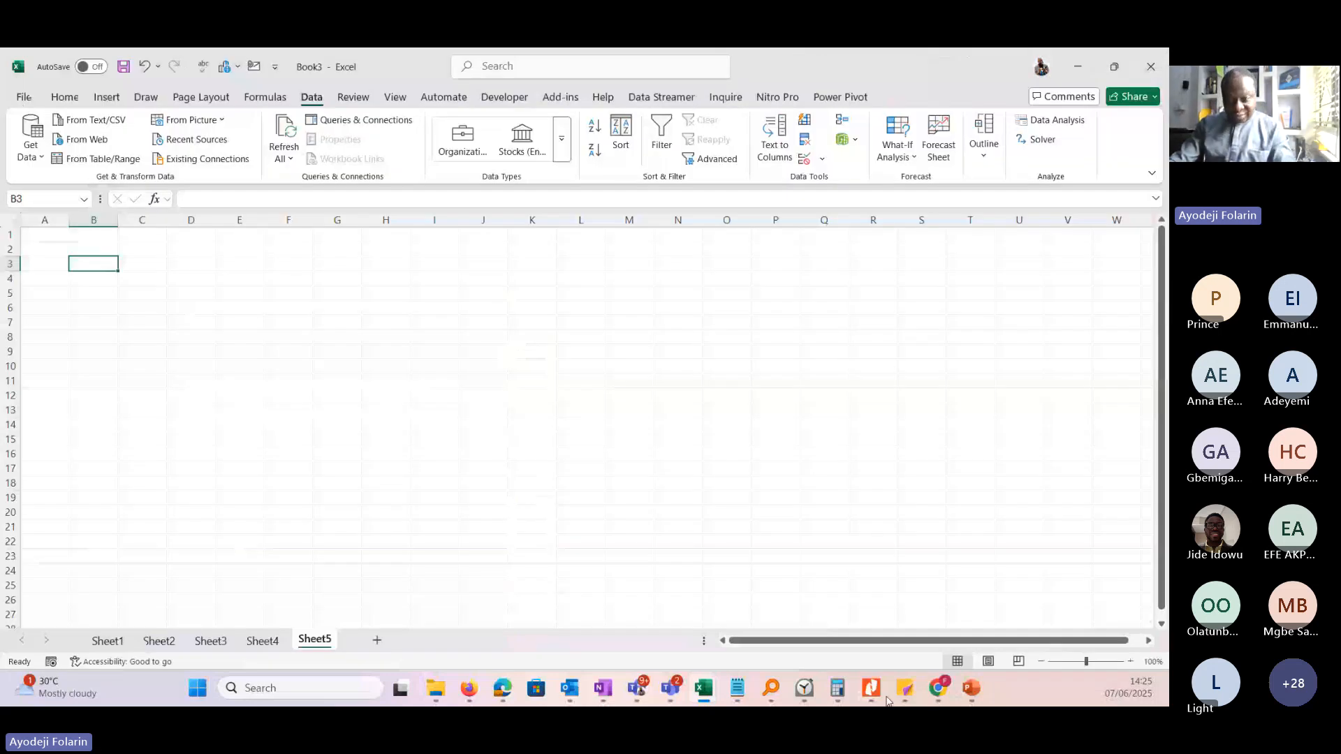
Show the Home commands, select cell E6 on Sheet5 and zoom the worksheet in to 160%.
left_click(971, 688)
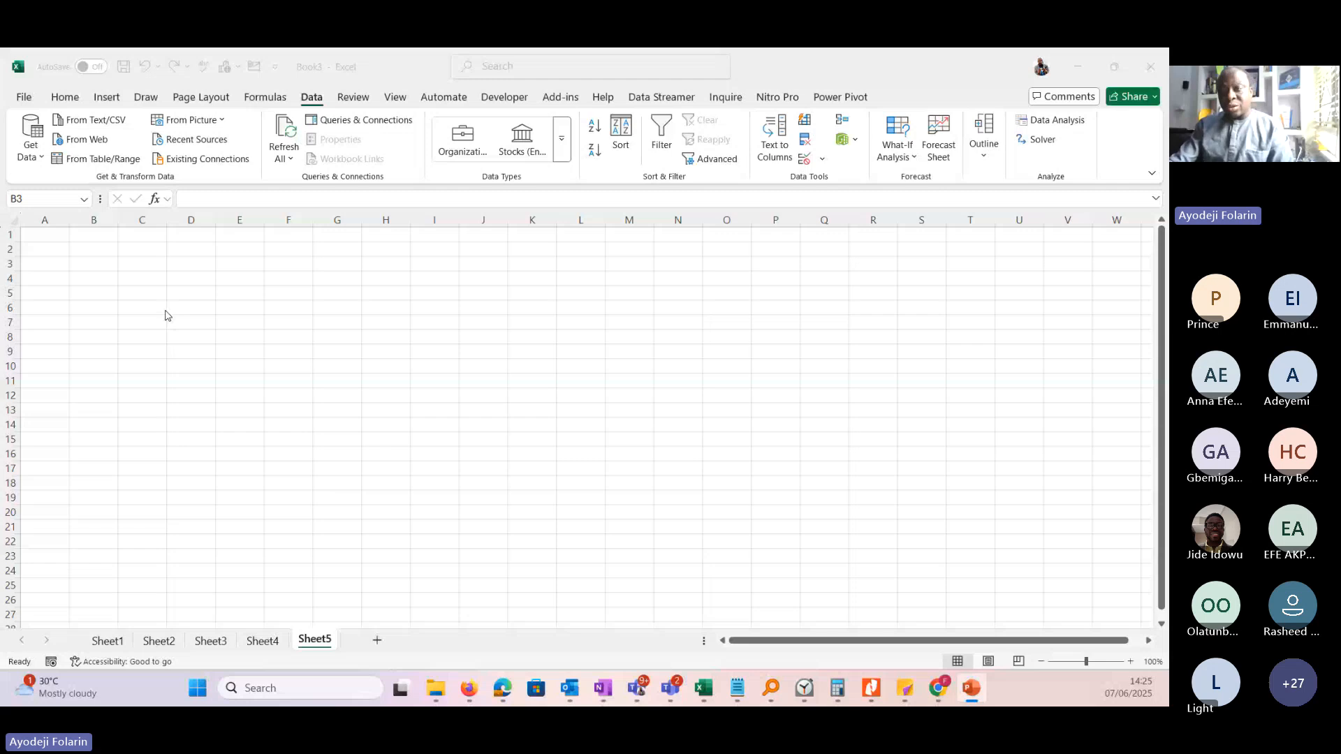
left_click(254, 355)
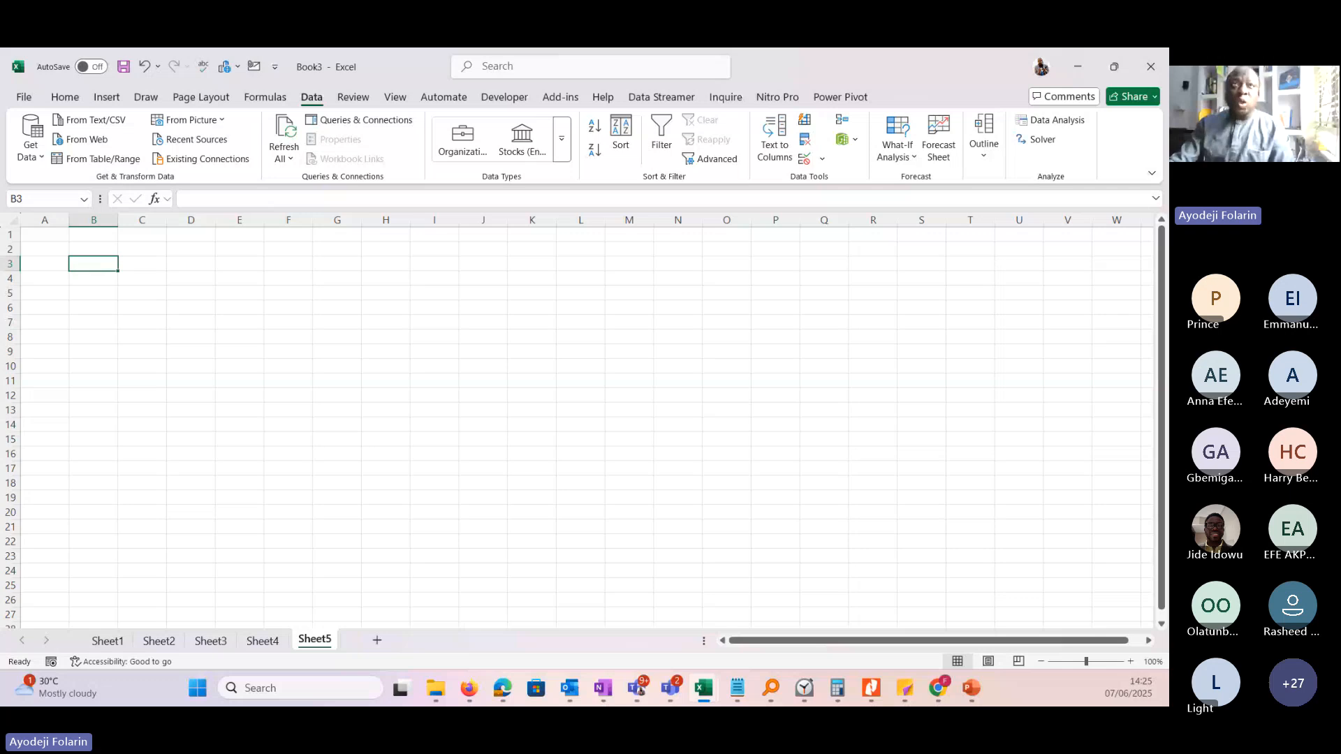
left_click(65, 98)
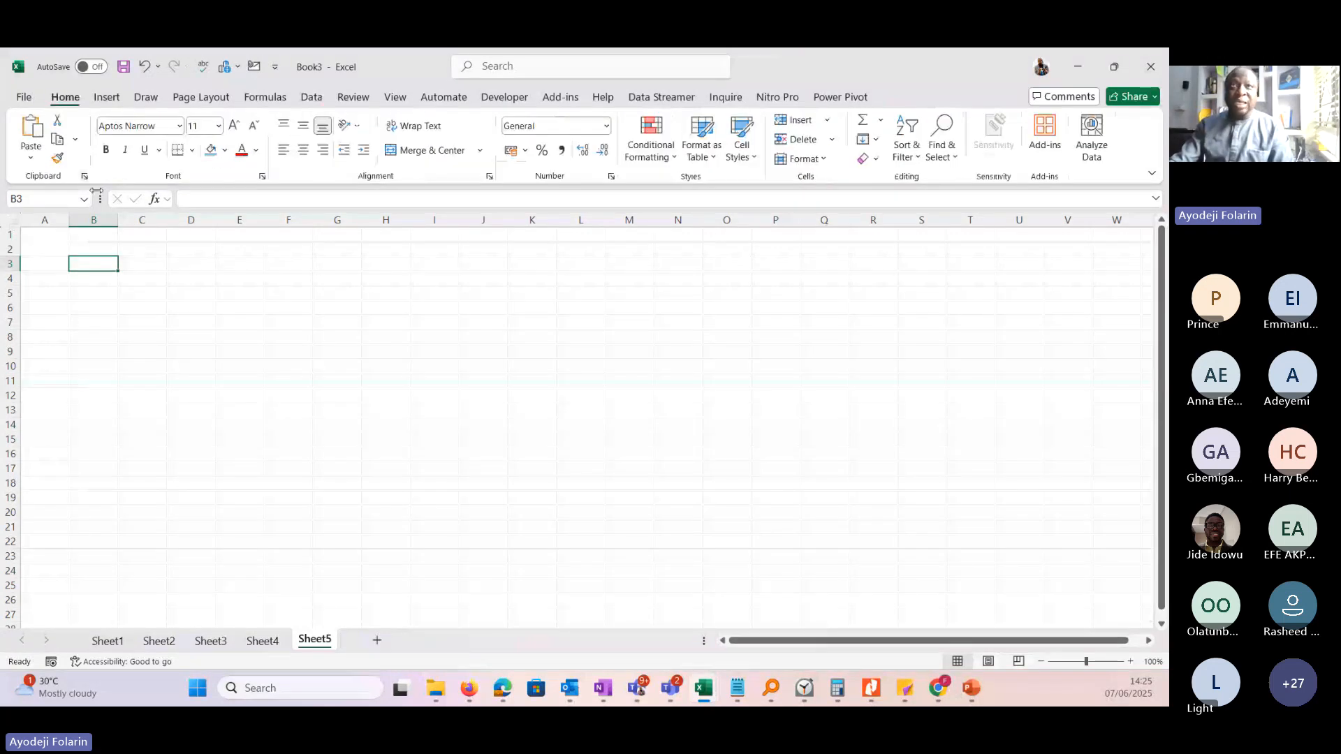
left_click(239, 311)
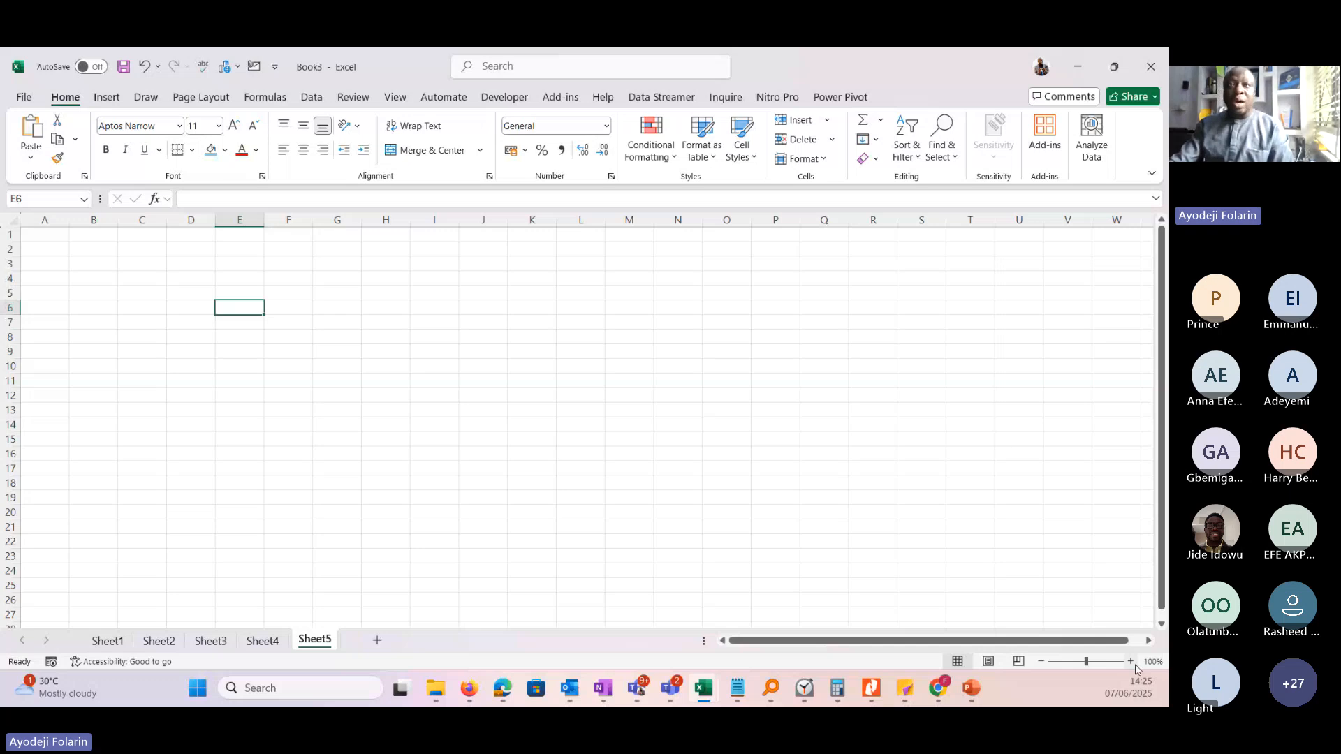
left_click(1132, 664)
left_click(1132, 664)
left_click(1132, 664)
left_click(1131, 662)
left_click(1131, 663)
left_click(1131, 663)
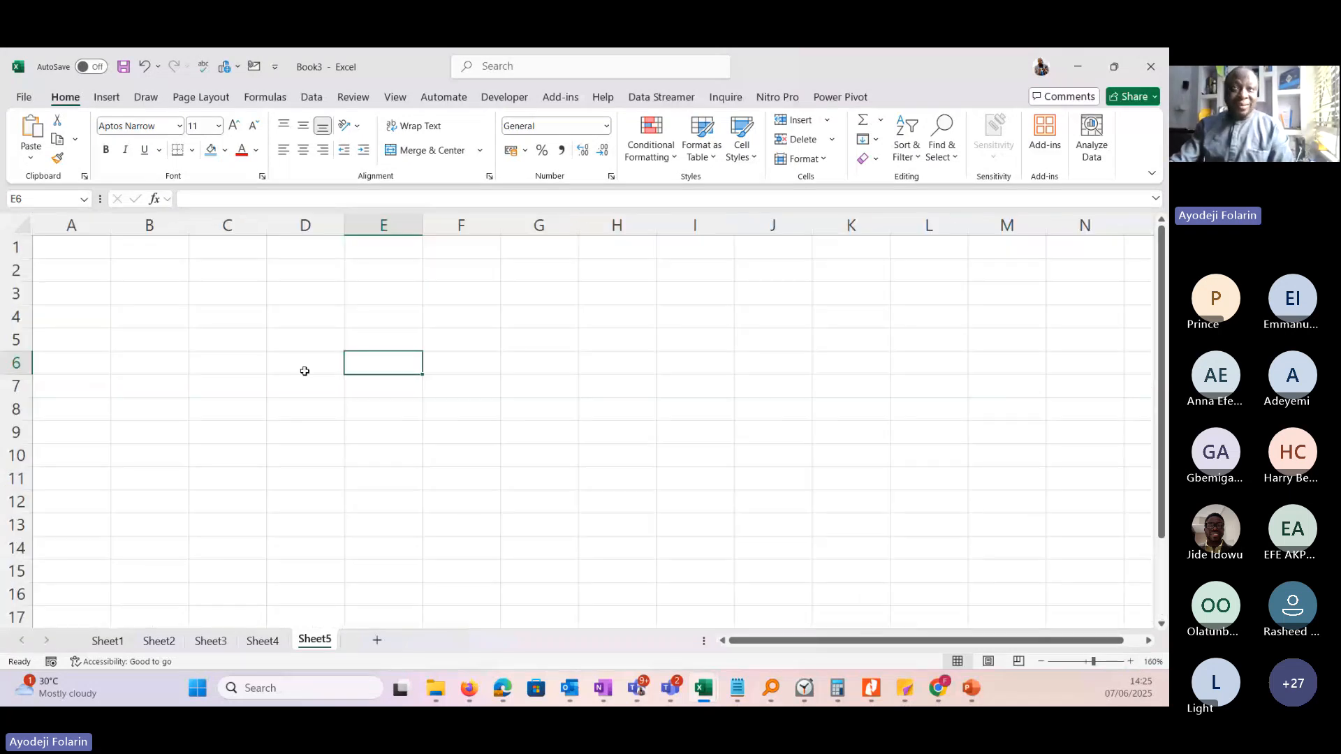
Select cell D6 and move the selection one cell left and three cells down to C9.
left_click(287, 368)
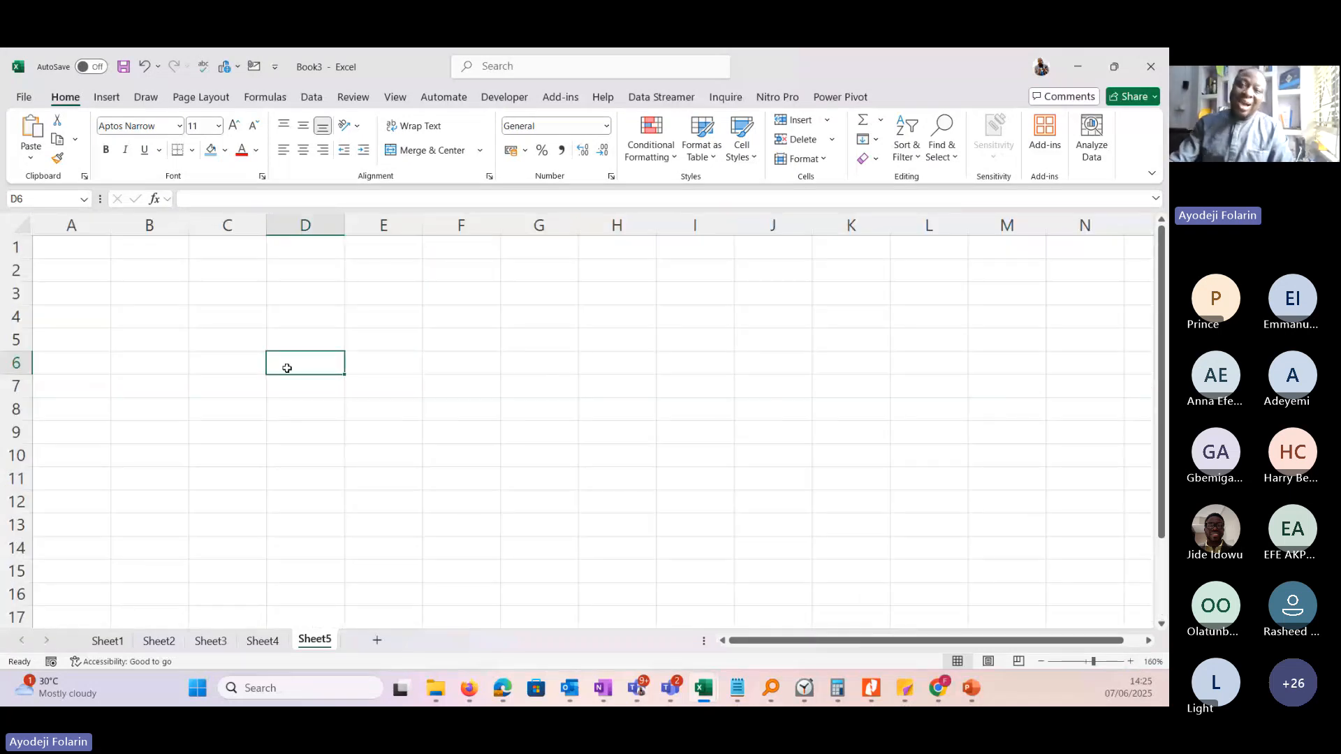
key("Left")
key("Down")
key("Down")
key("Down")
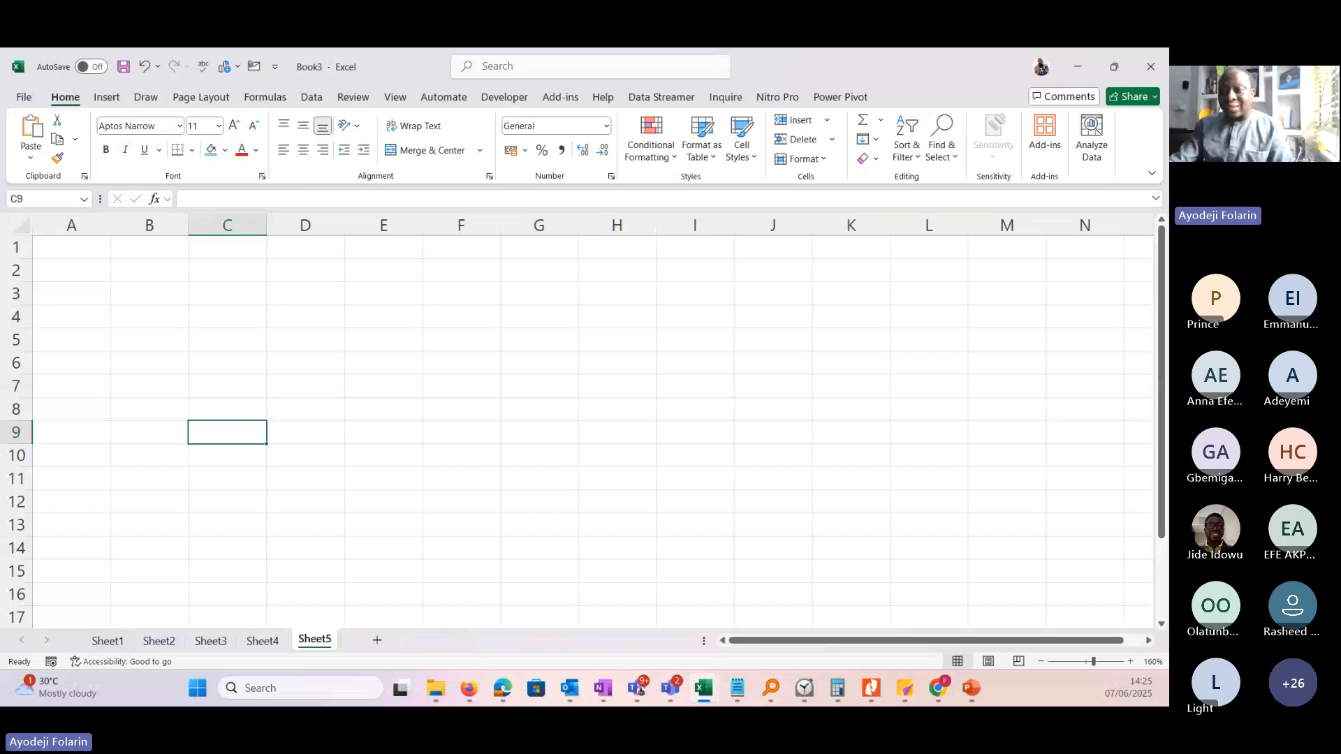
left_click(971, 689)
key("alt+Tab")
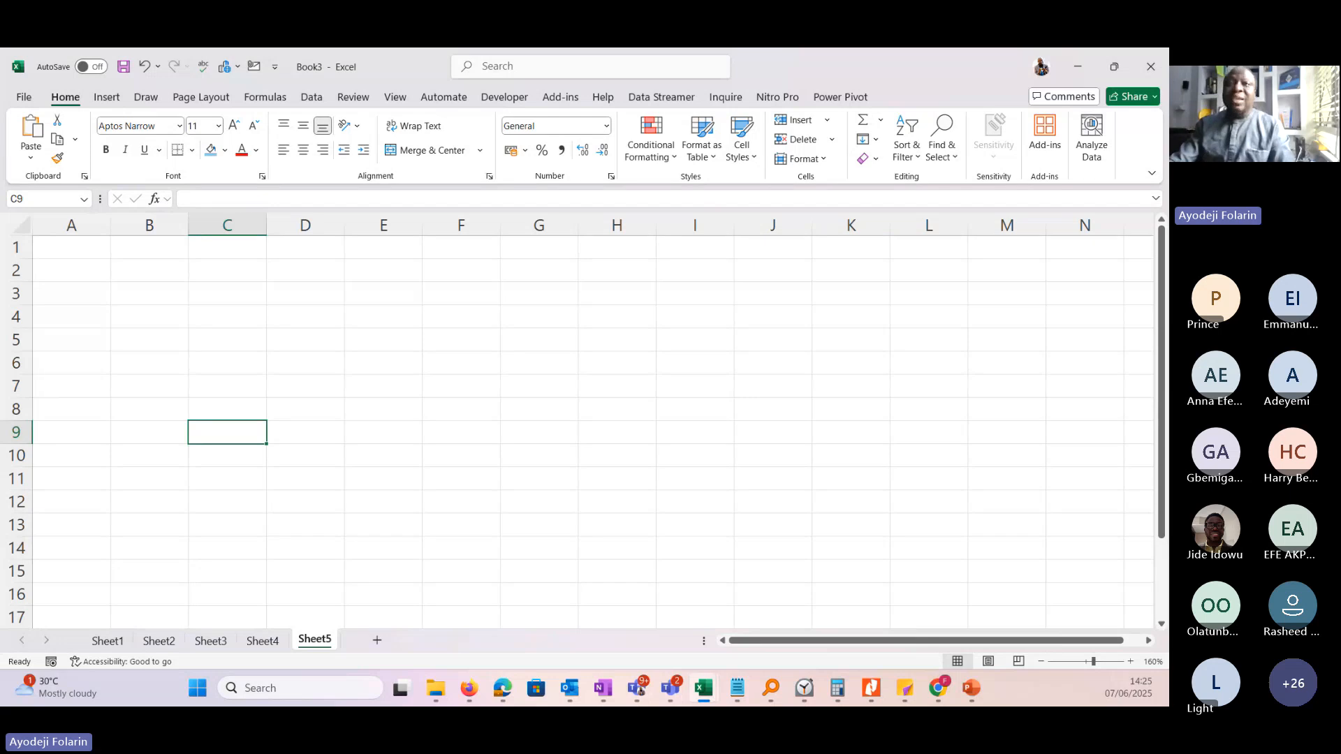
Select cell D5, the whole of column D and the whole of row 5 in turn, ending on cell D5.
left_click(321, 339)
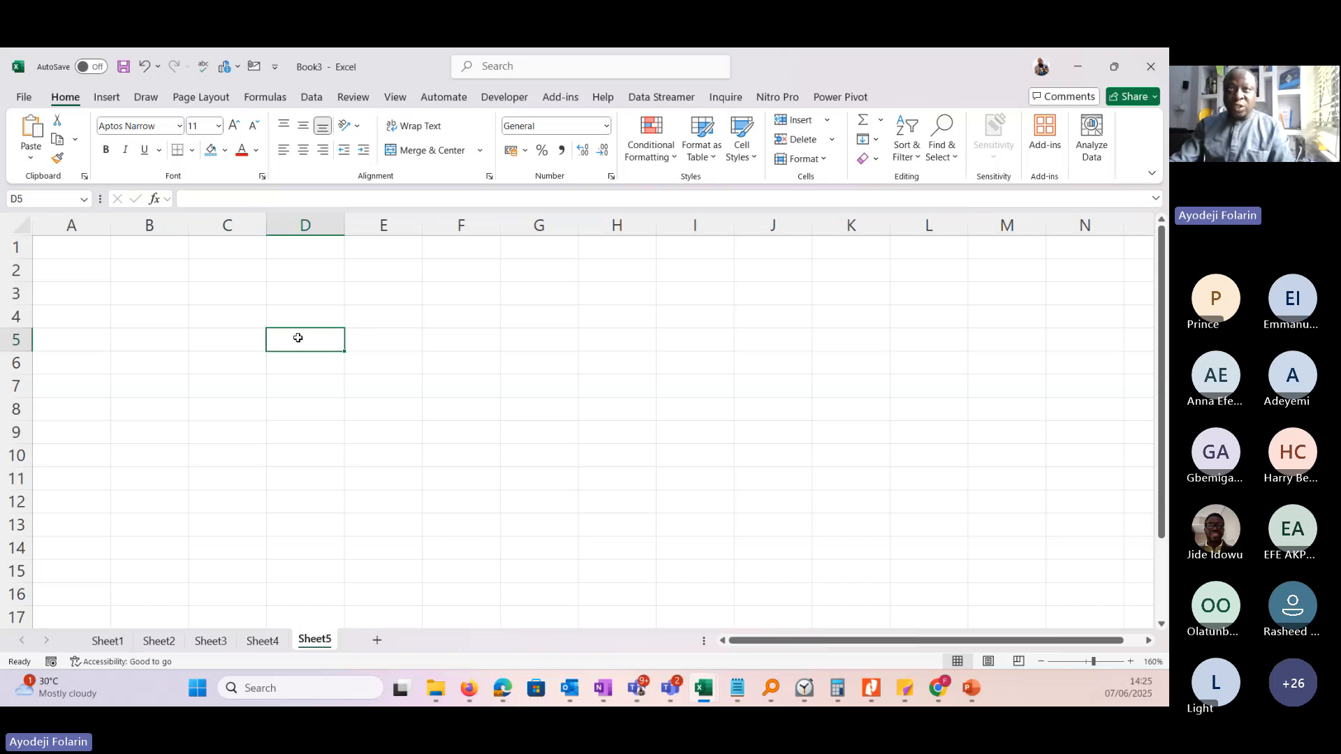
left_click(305, 225)
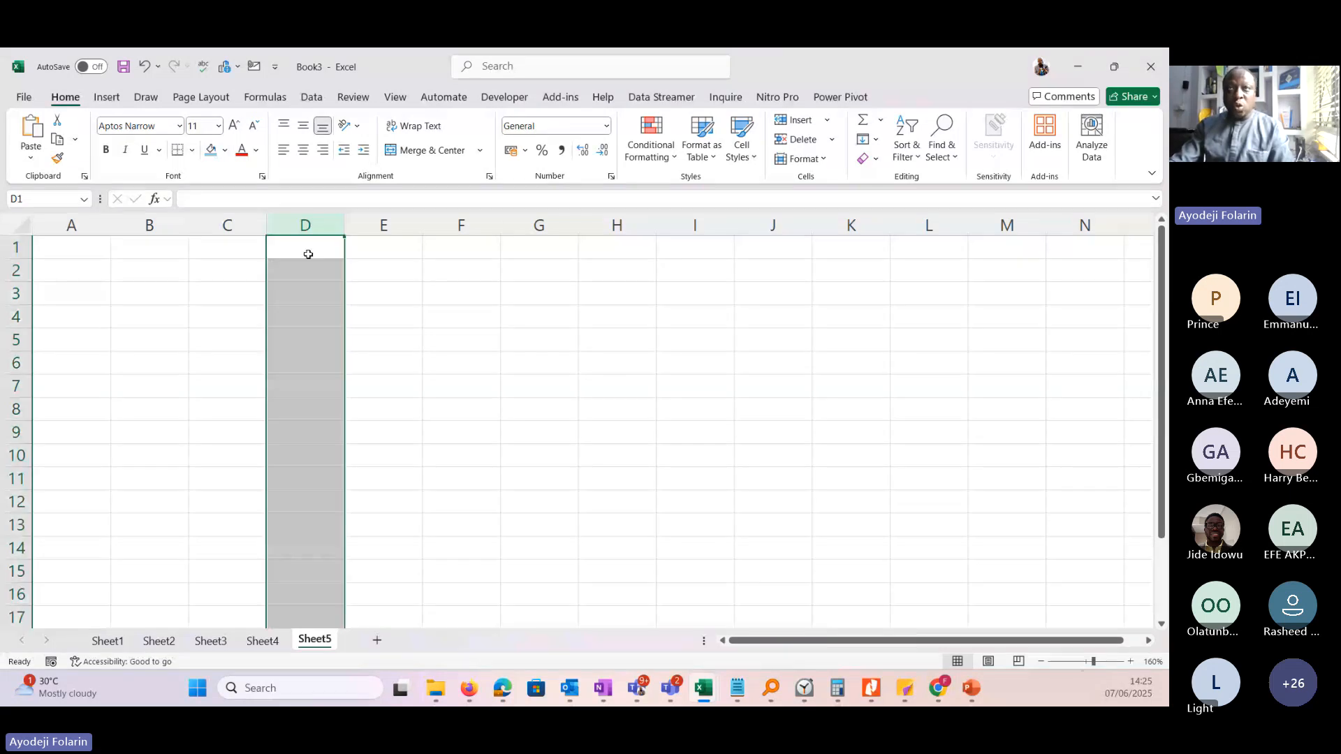
left_click(17, 340)
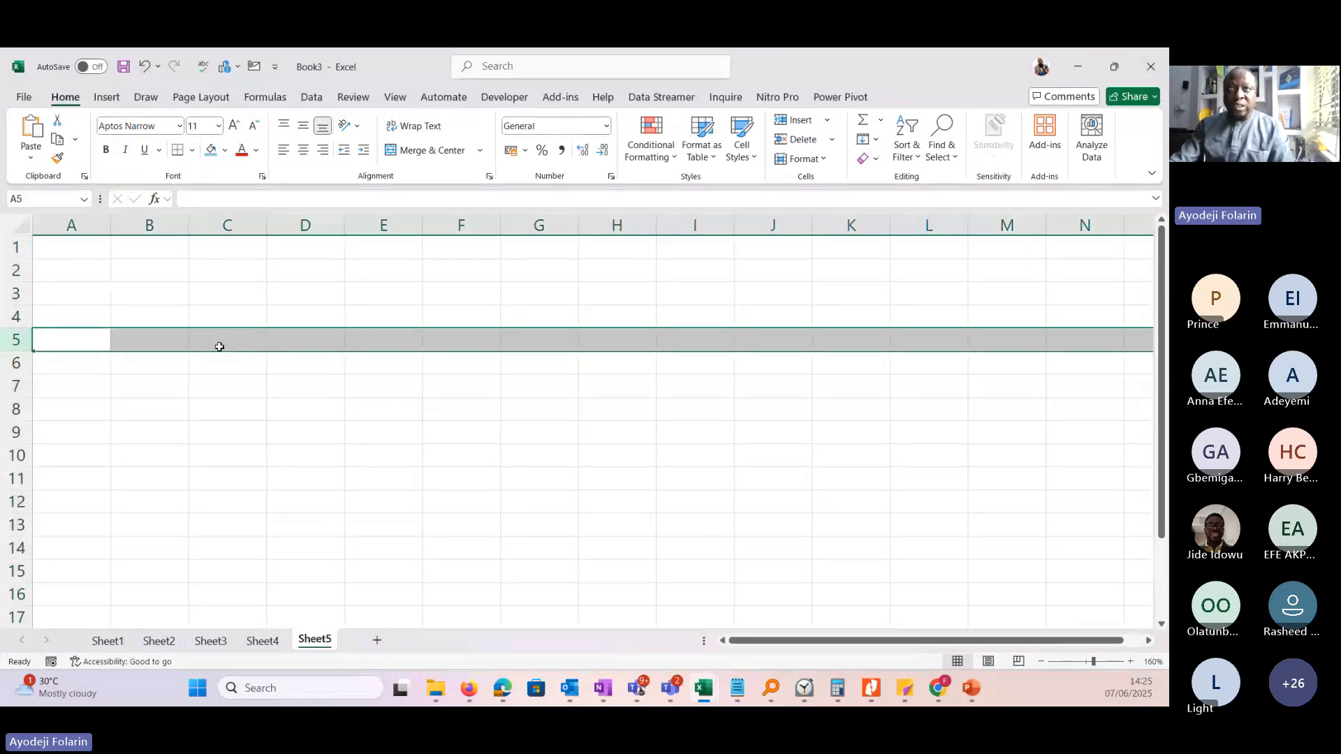
left_click(304, 343)
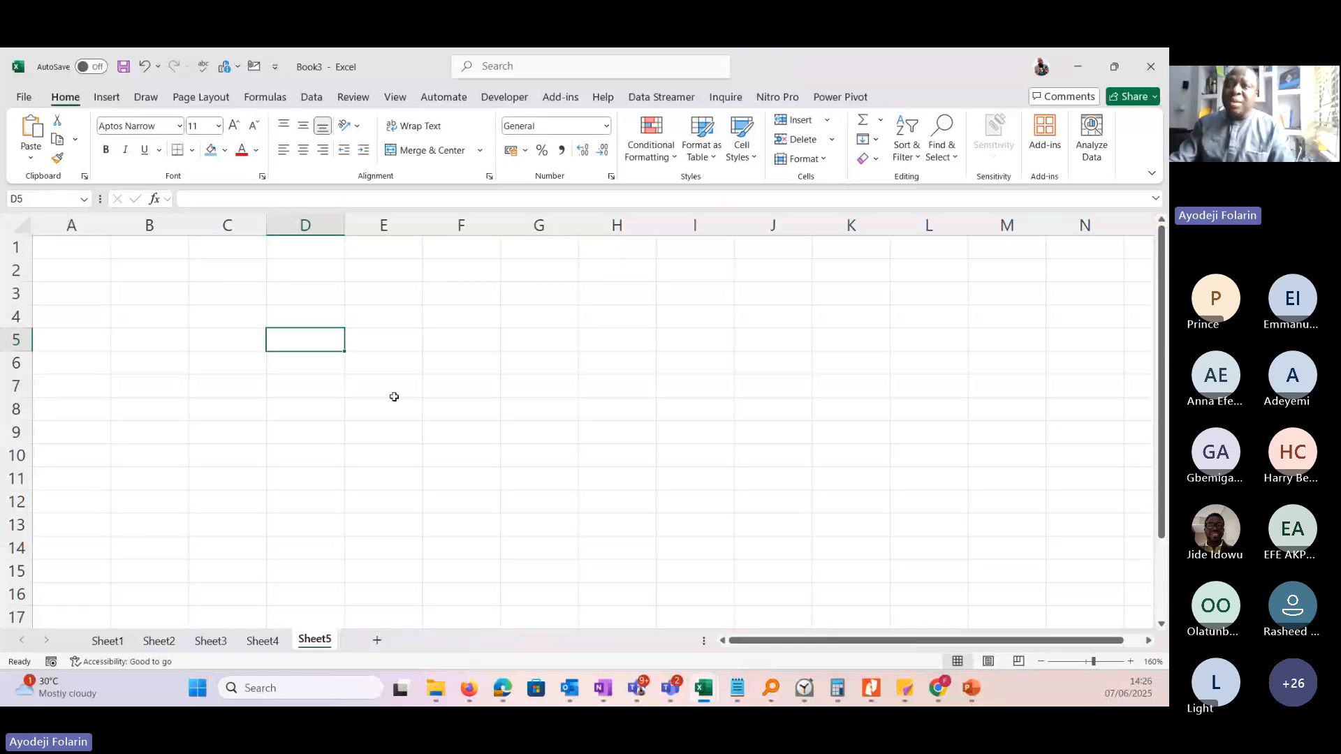
Select cell G9, highlight its cell reference, and move the selection to cell B2.
left_click(528, 429)
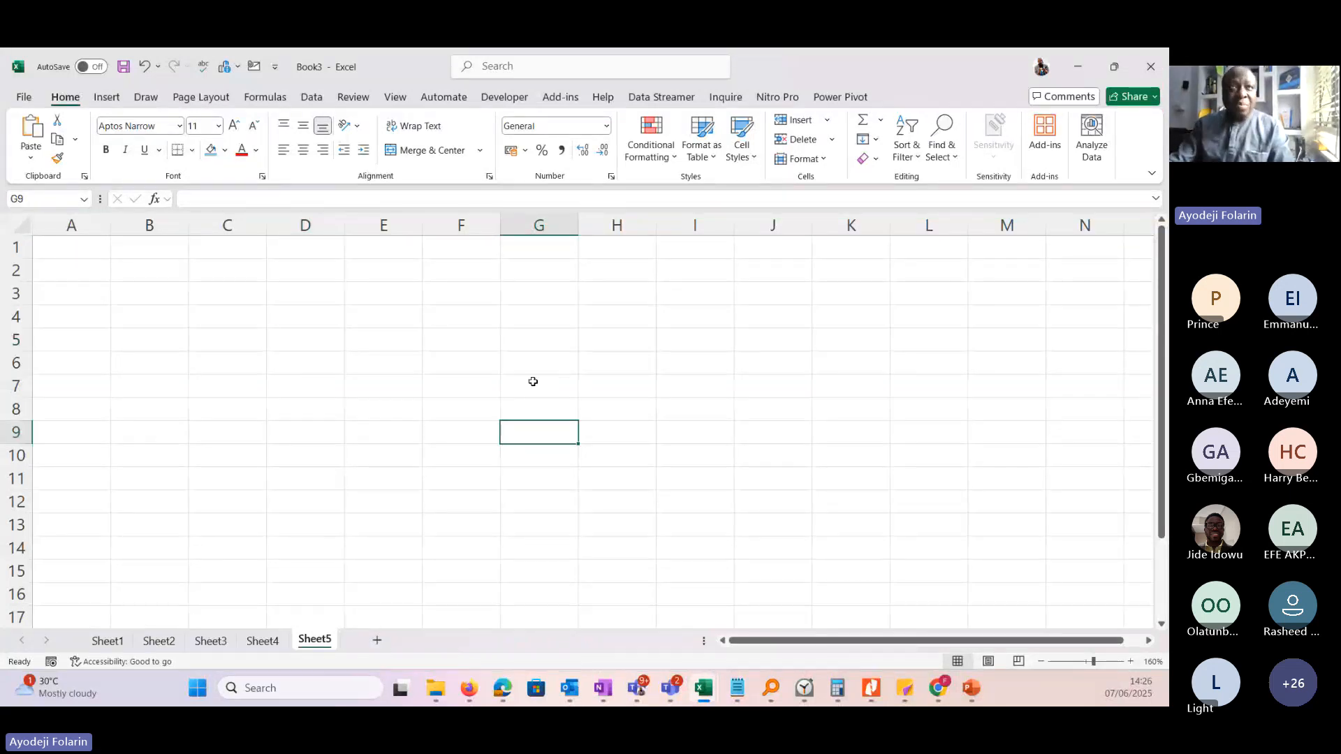
left_click(25, 198)
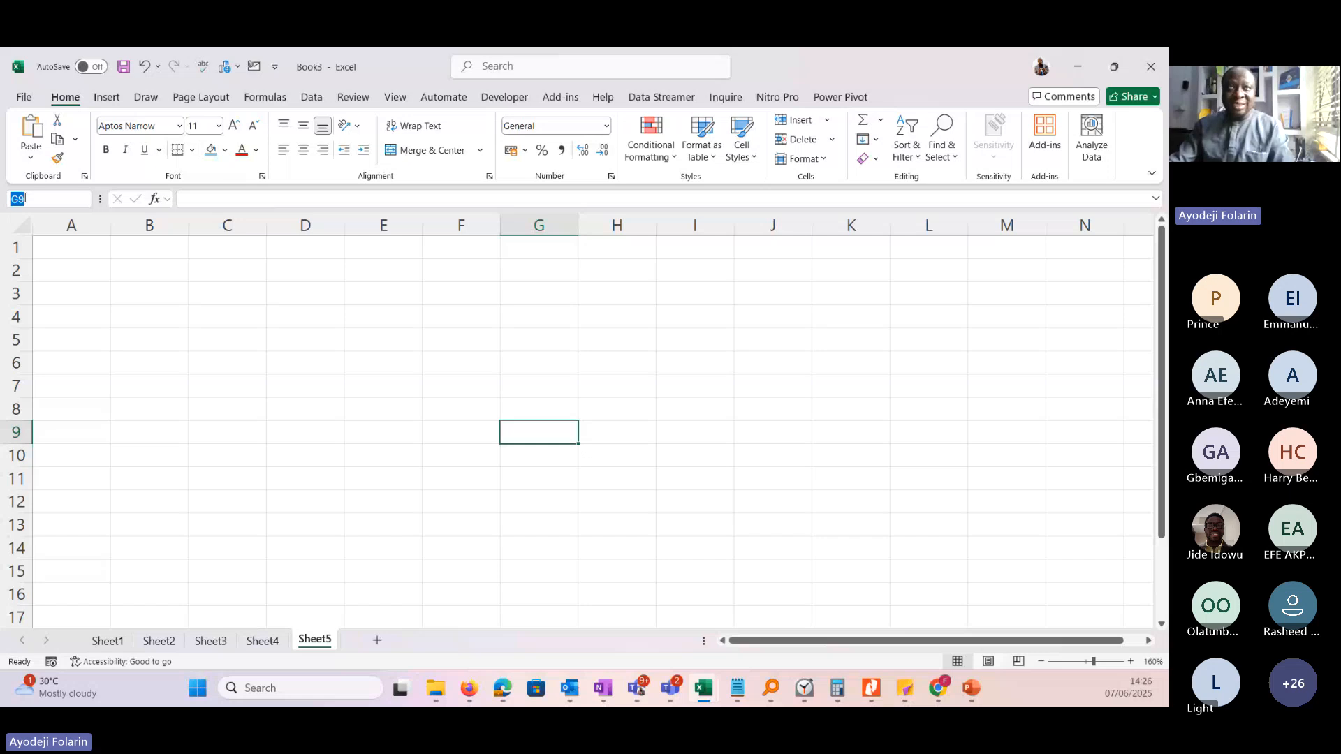
left_click(139, 269)
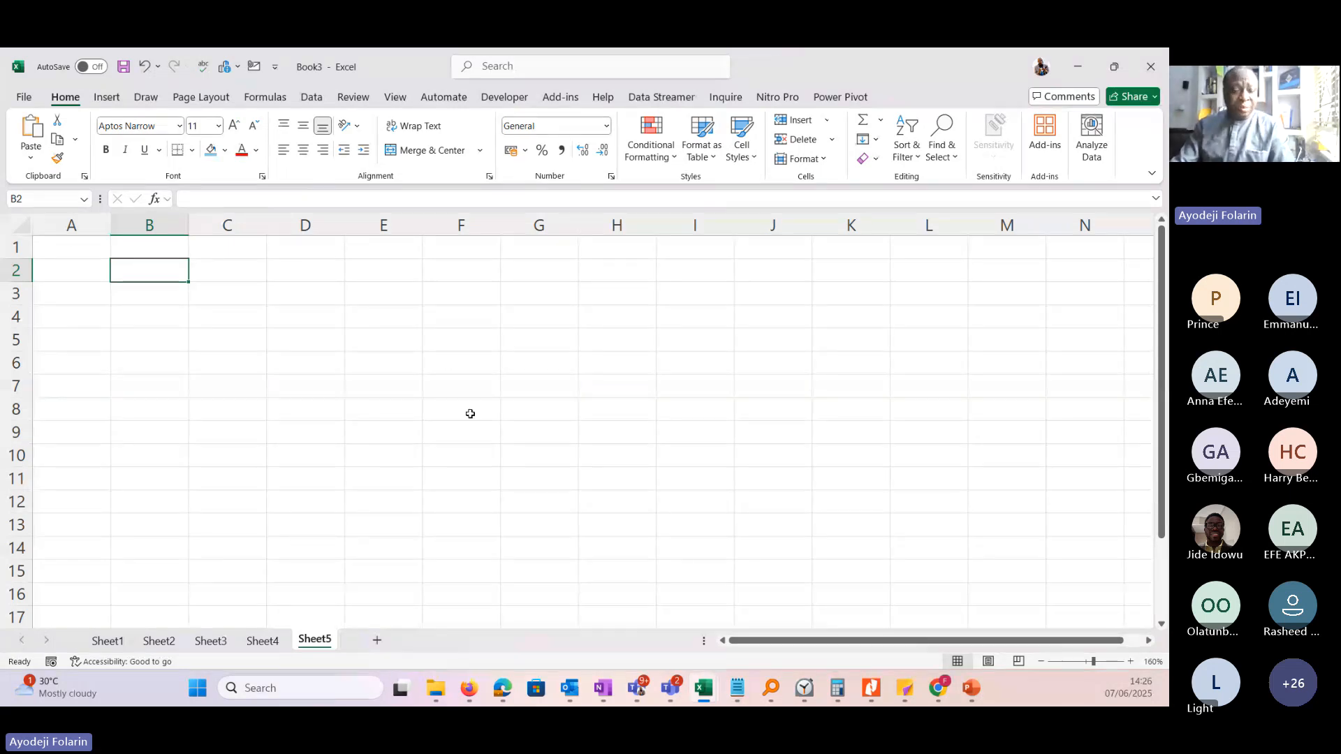
Jump directly to cell F7932 by entering its cell reference.
left_click(36, 201)
type("f7")
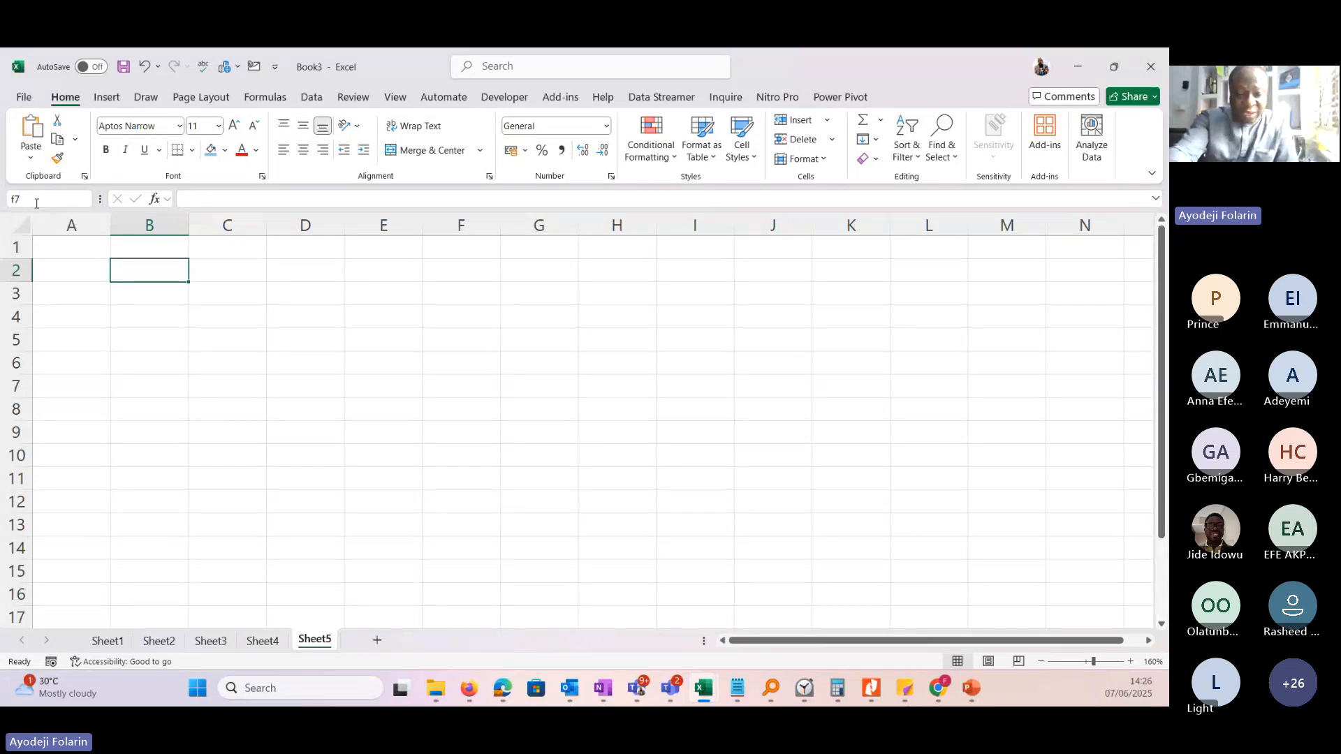
type("932")
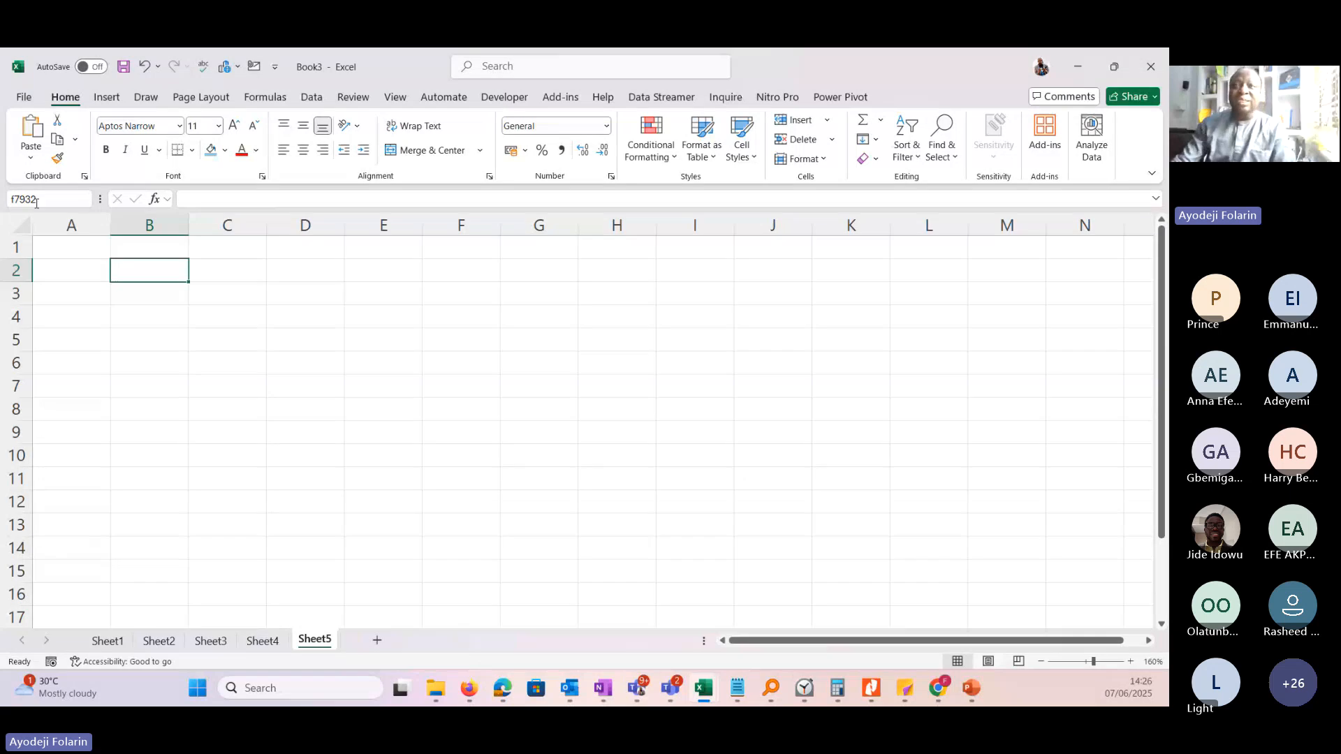
key("Return")
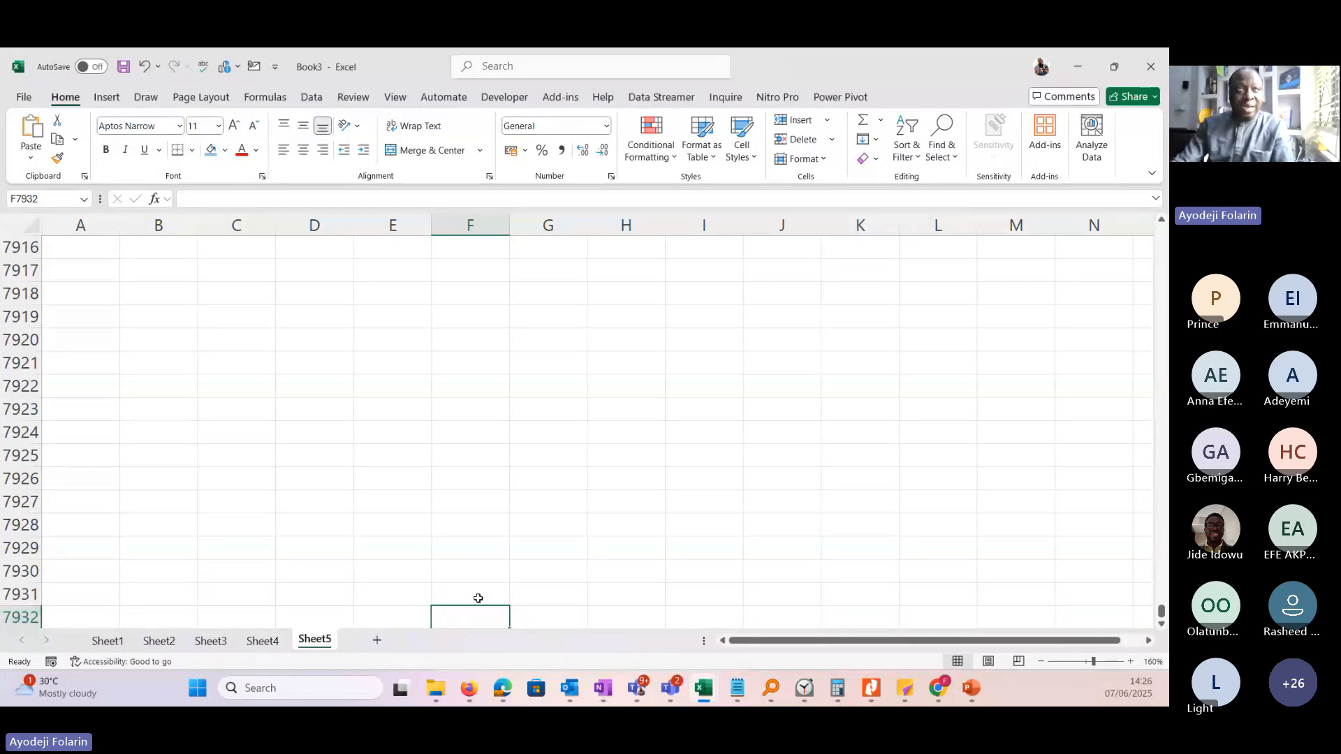
Jump back to cell A1 by entering its cell reference.
left_click(52, 198)
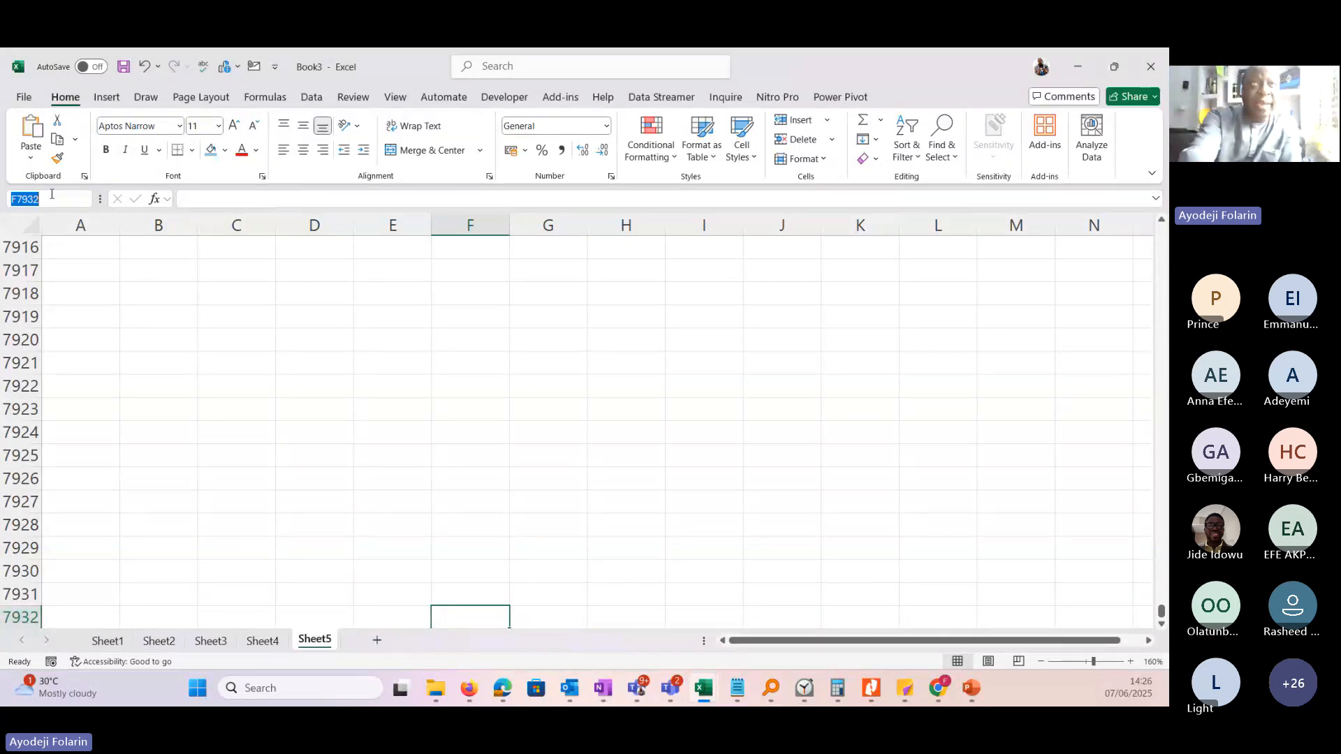
type("a1")
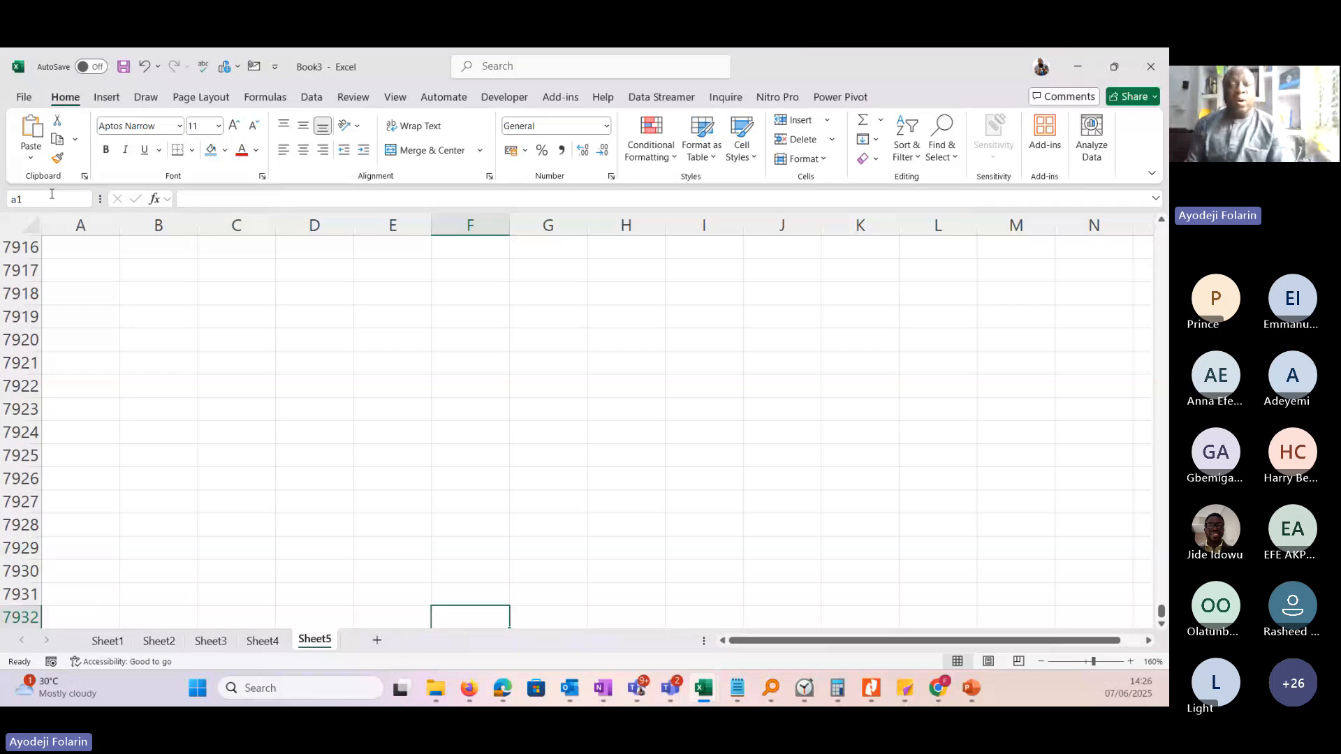
key("Return")
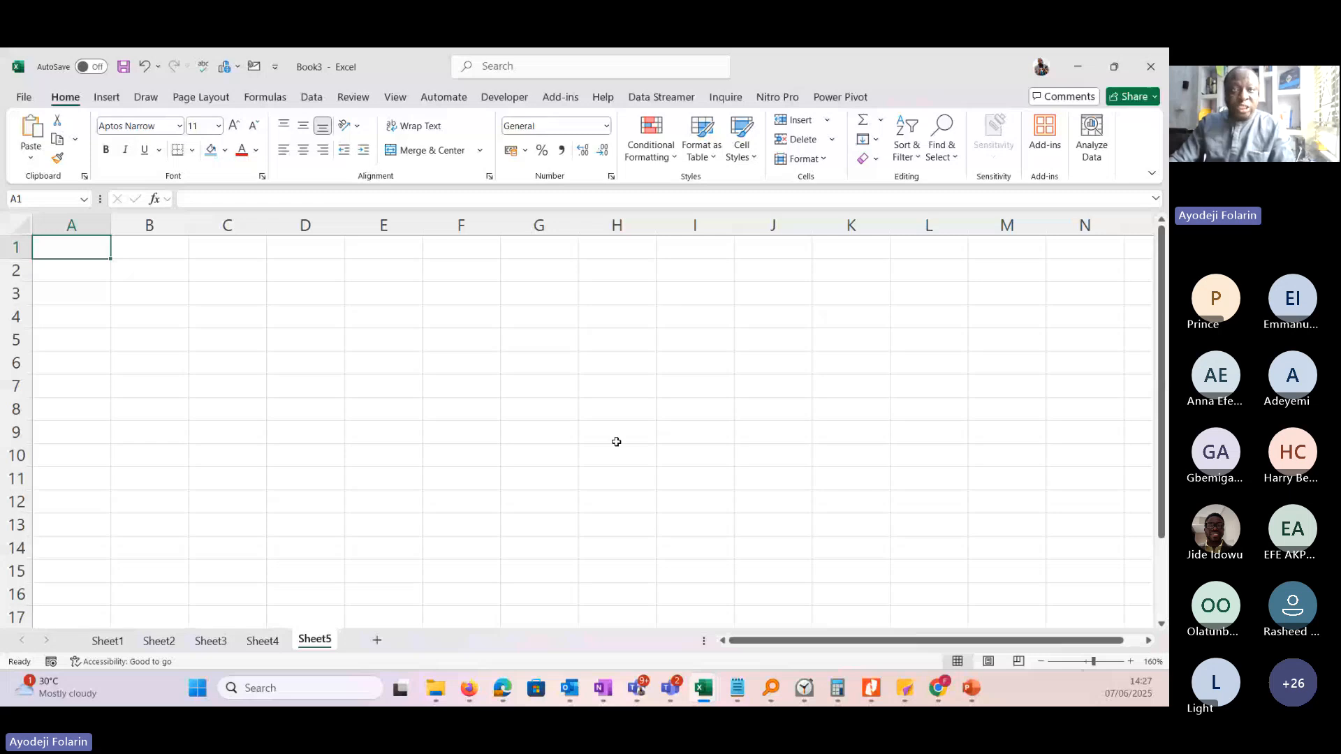
View the worksheets Sheet1, Sheet2 and Sheet4 in turn.
left_click(108, 641)
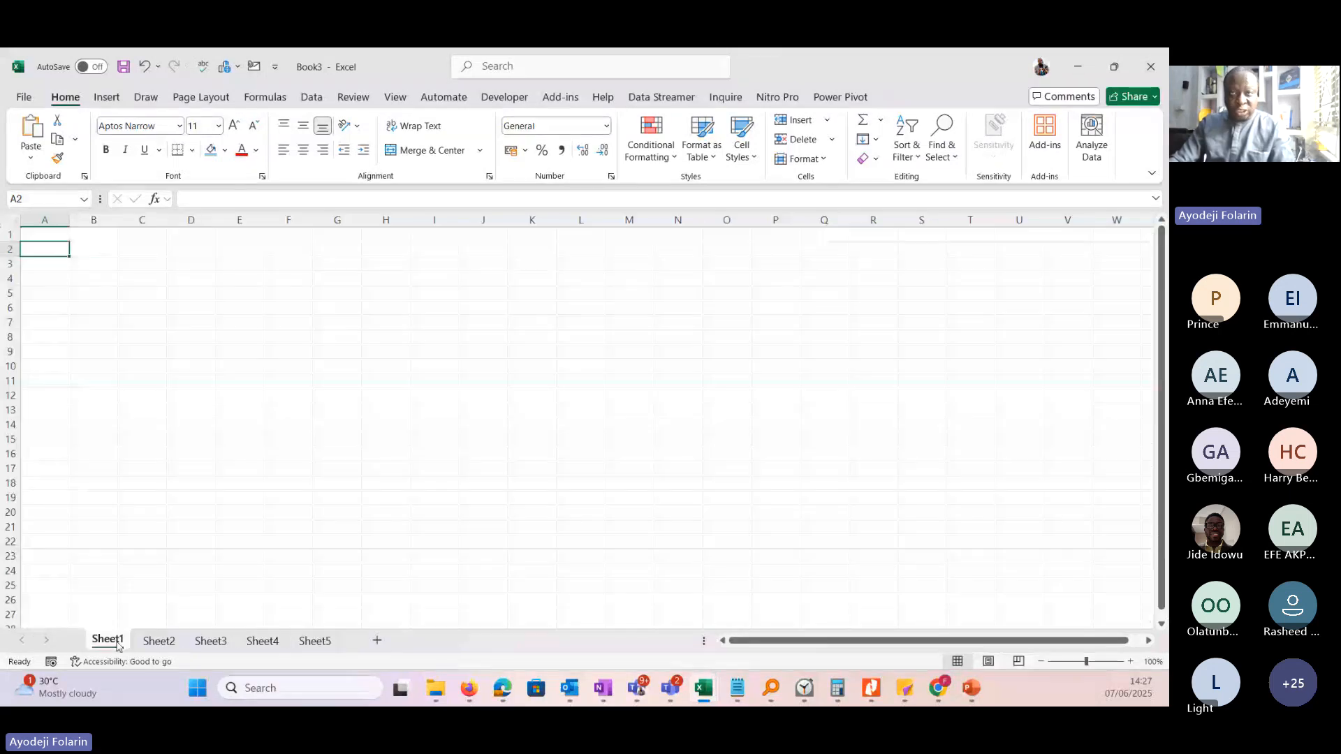
left_click(158, 641)
left_click(262, 640)
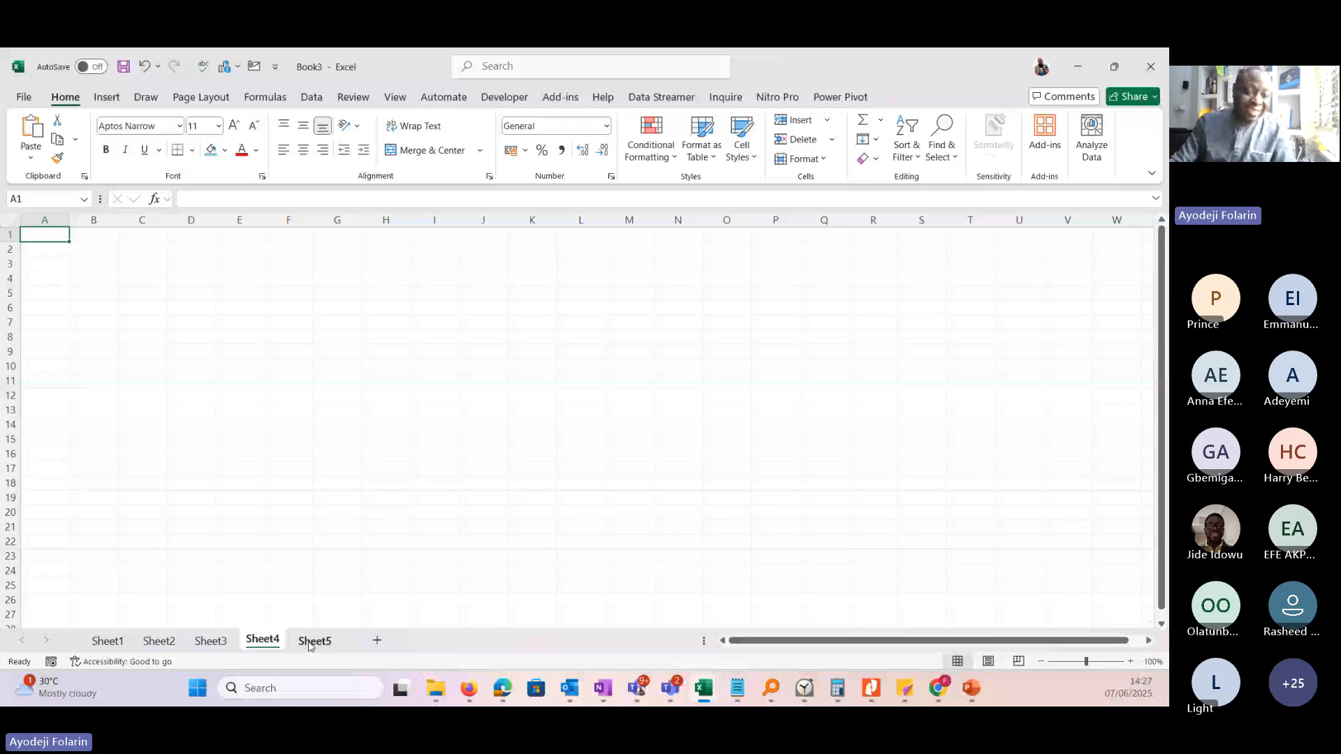
Rename the Sheet1 worksheet as JAN.
left_click(106, 640)
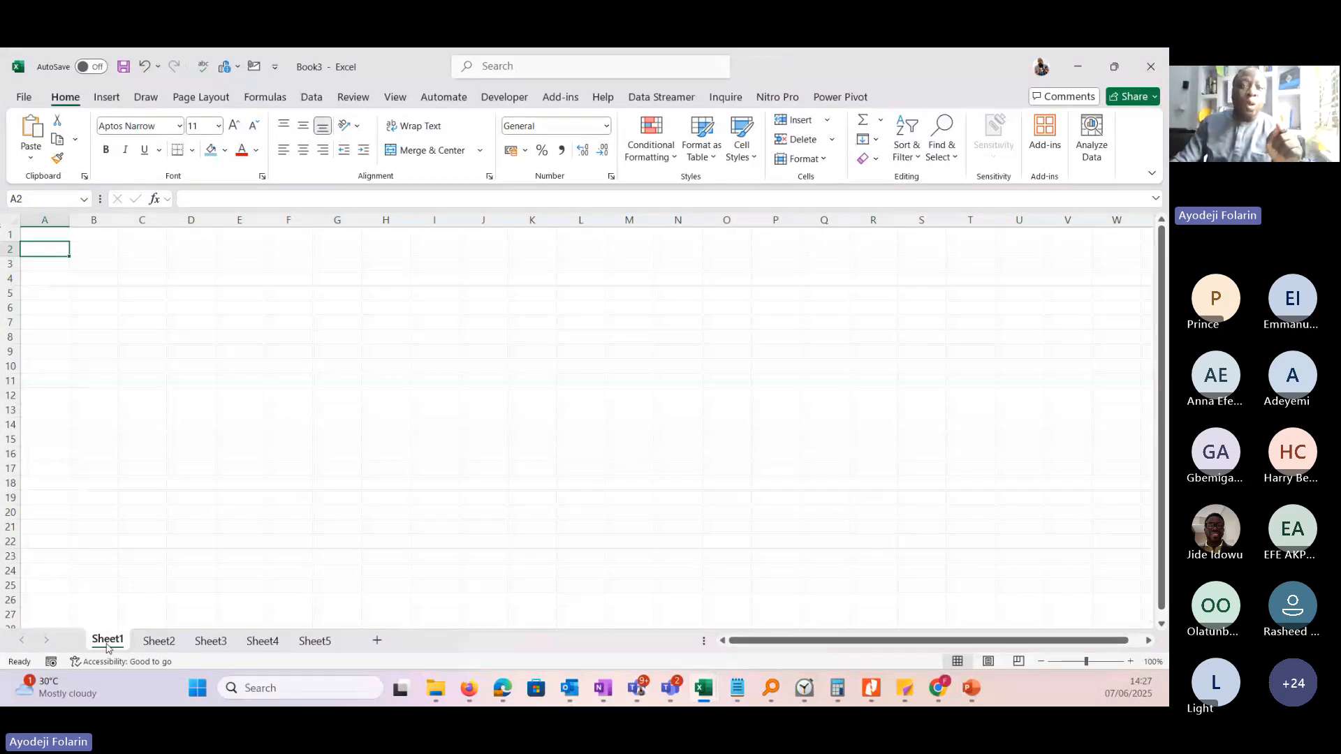
right_click(108, 641)
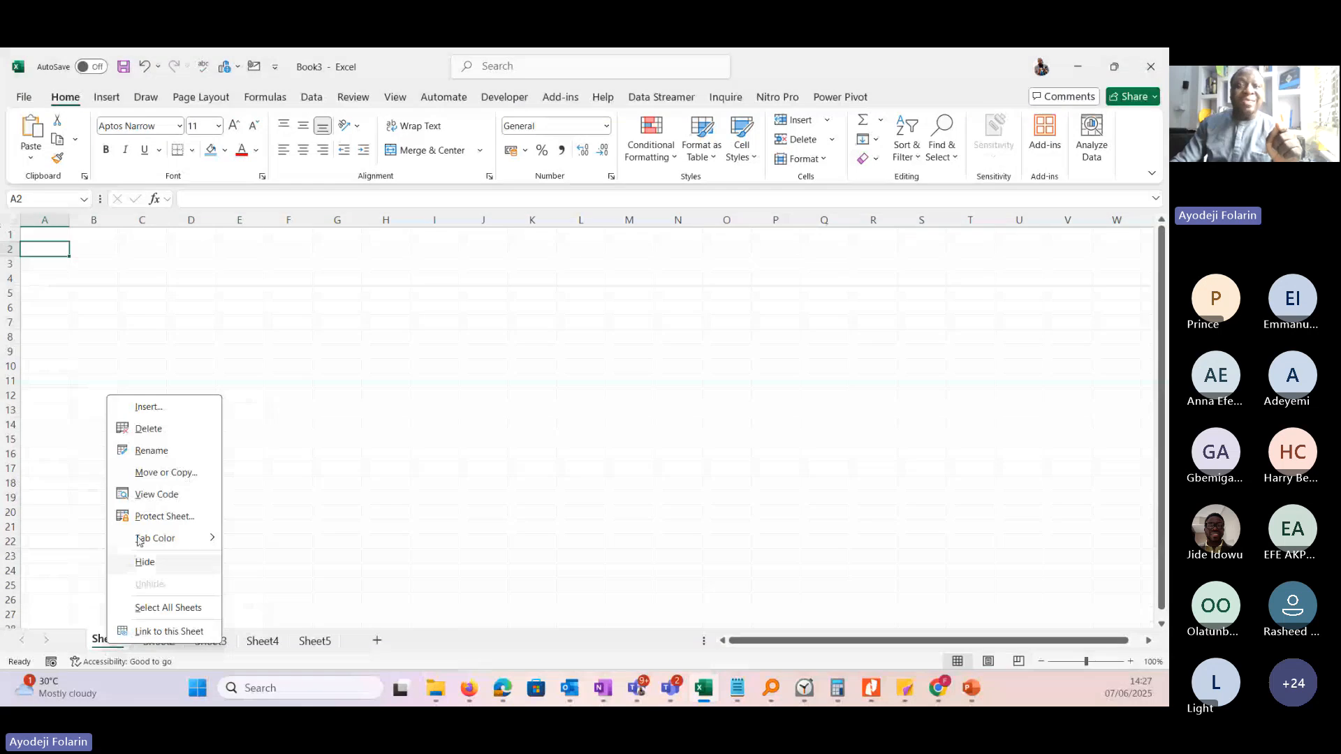
key("Escape")
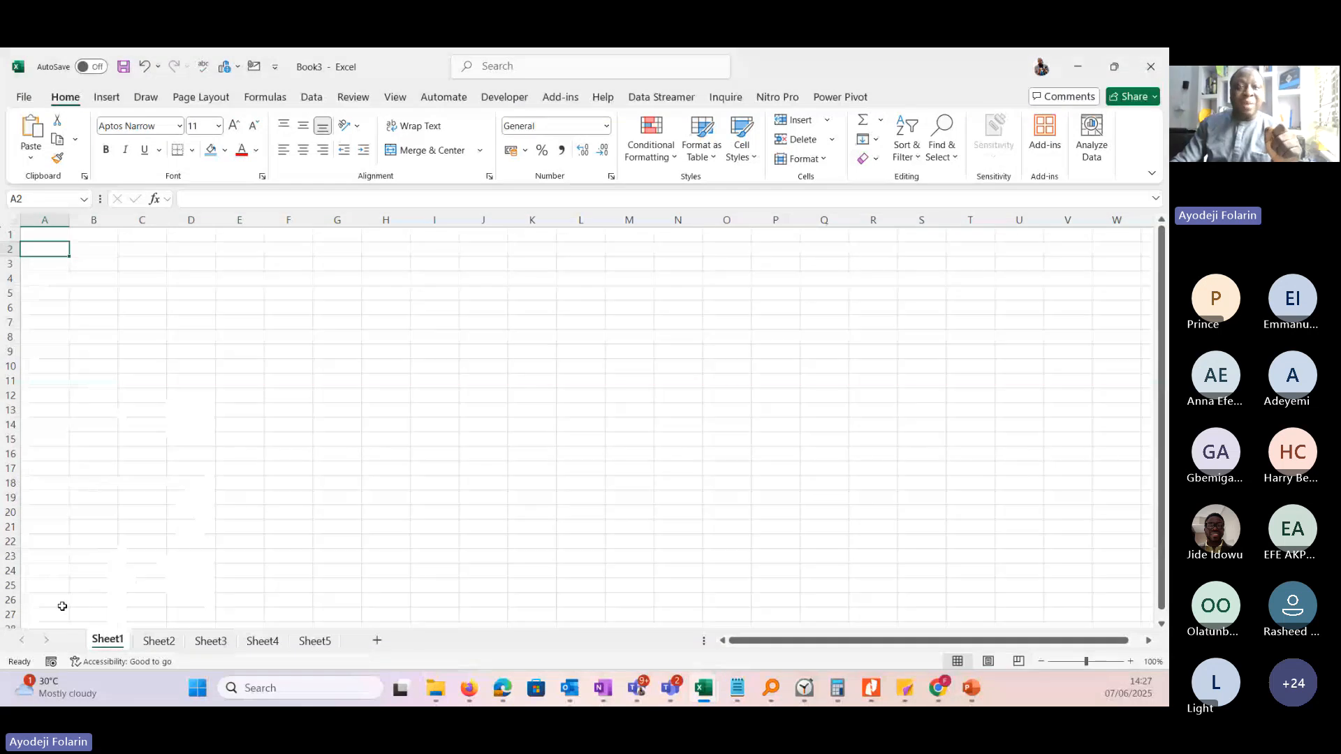
double_click(107, 641)
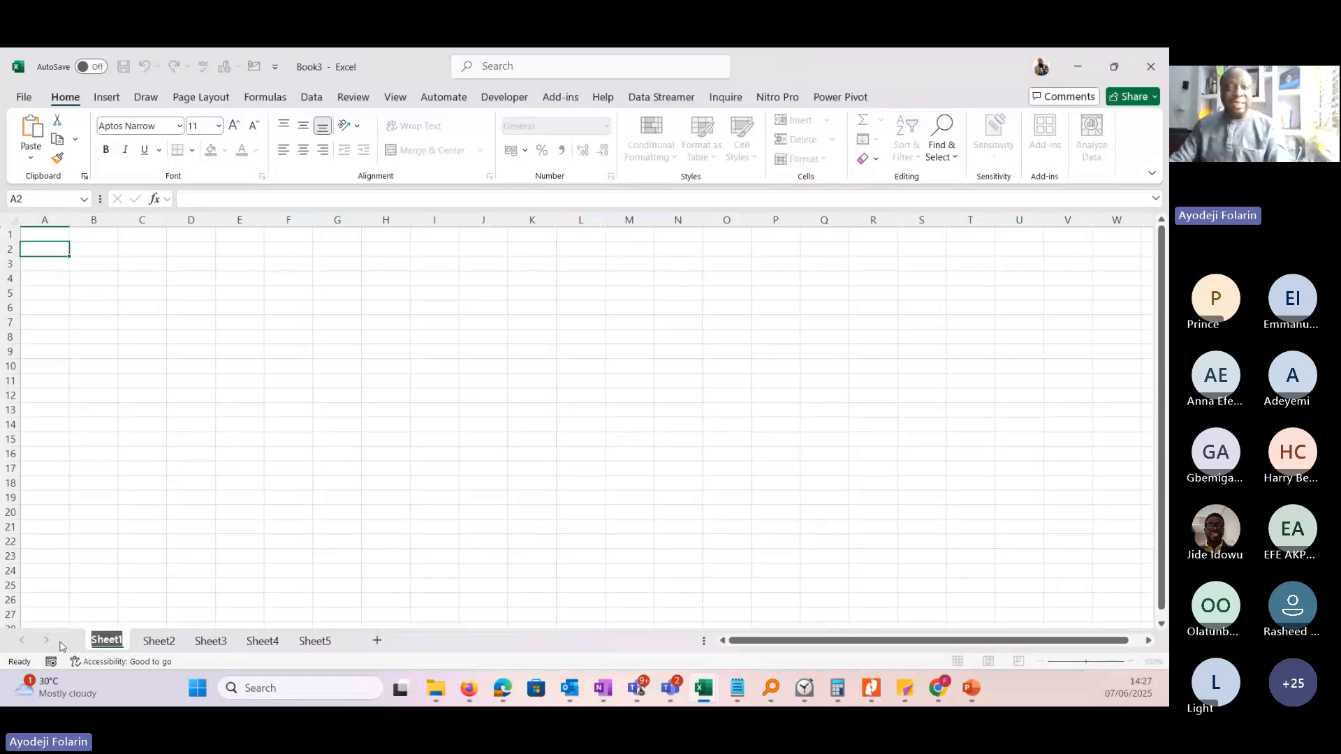
type("JAN")
key("Return")
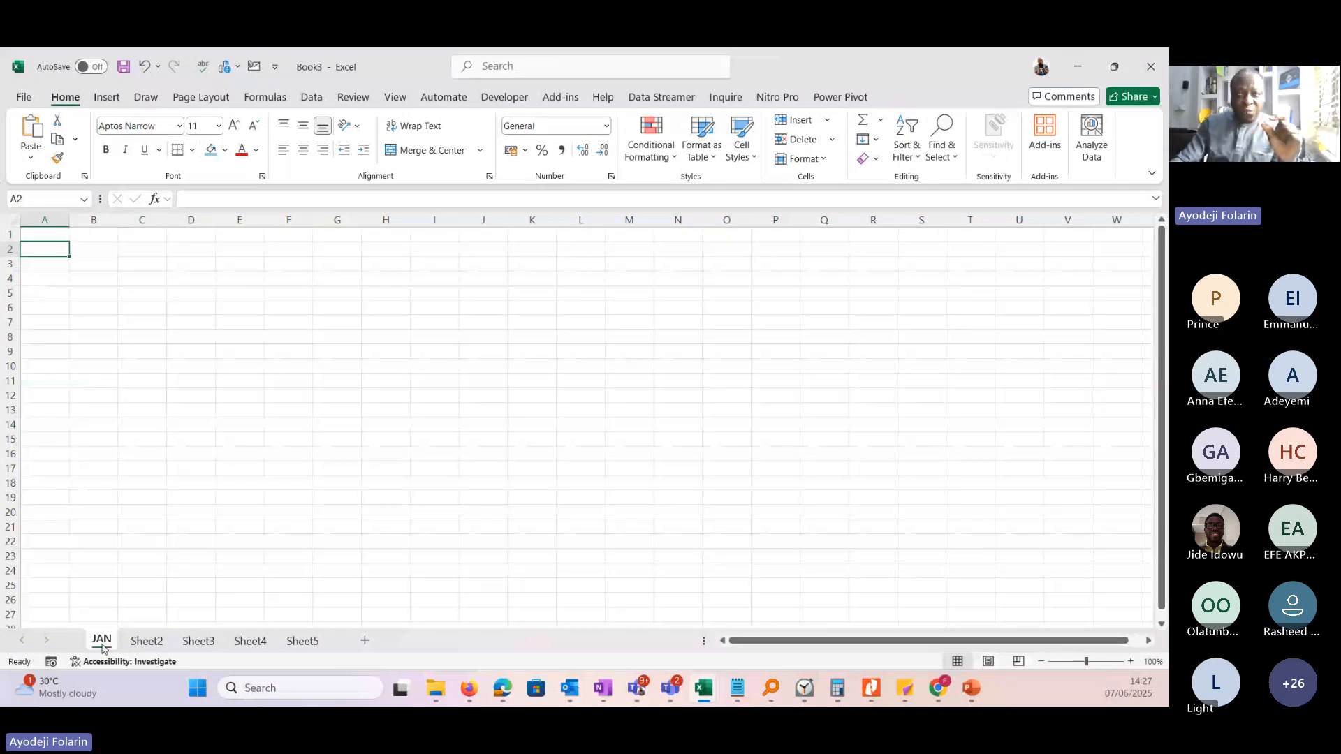
Select cell B3 on the JAN worksheet, switch to Sheet2 and return to JAN.
left_click_drag(102, 647, 332, 636)
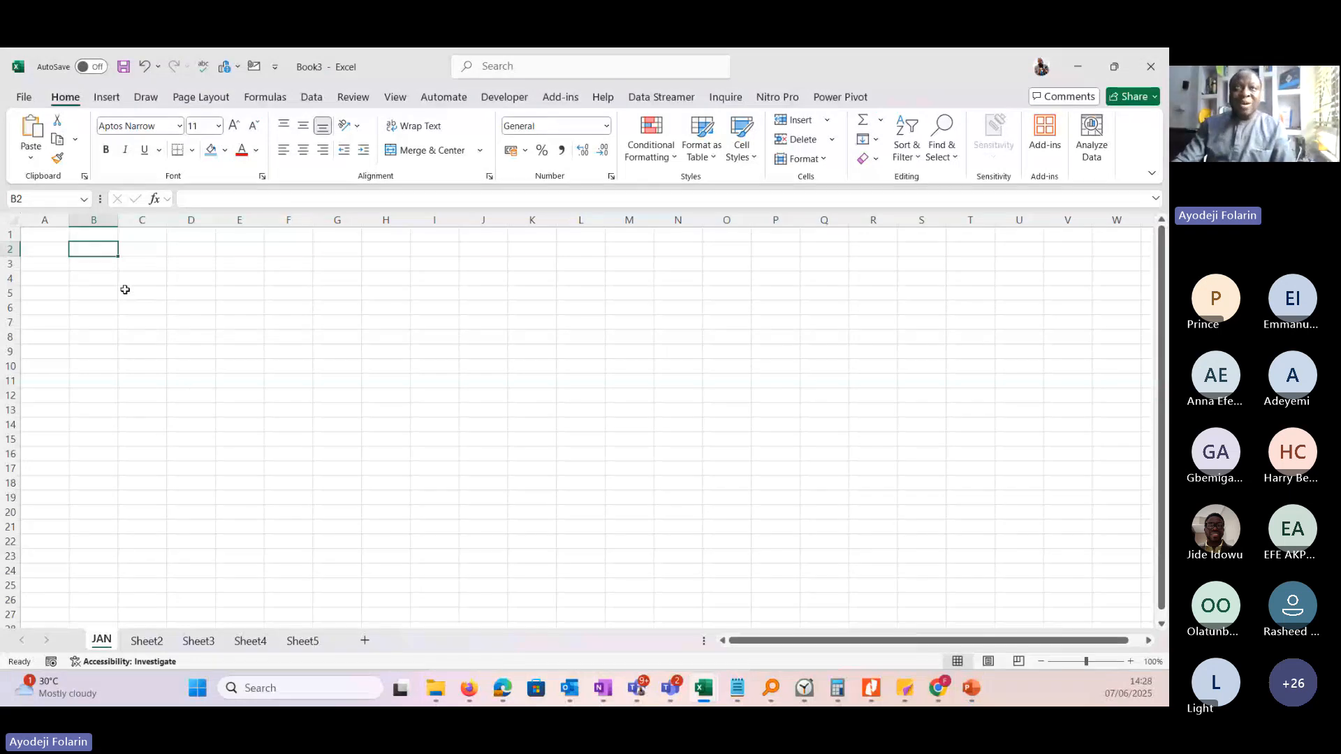
left_click(100, 264)
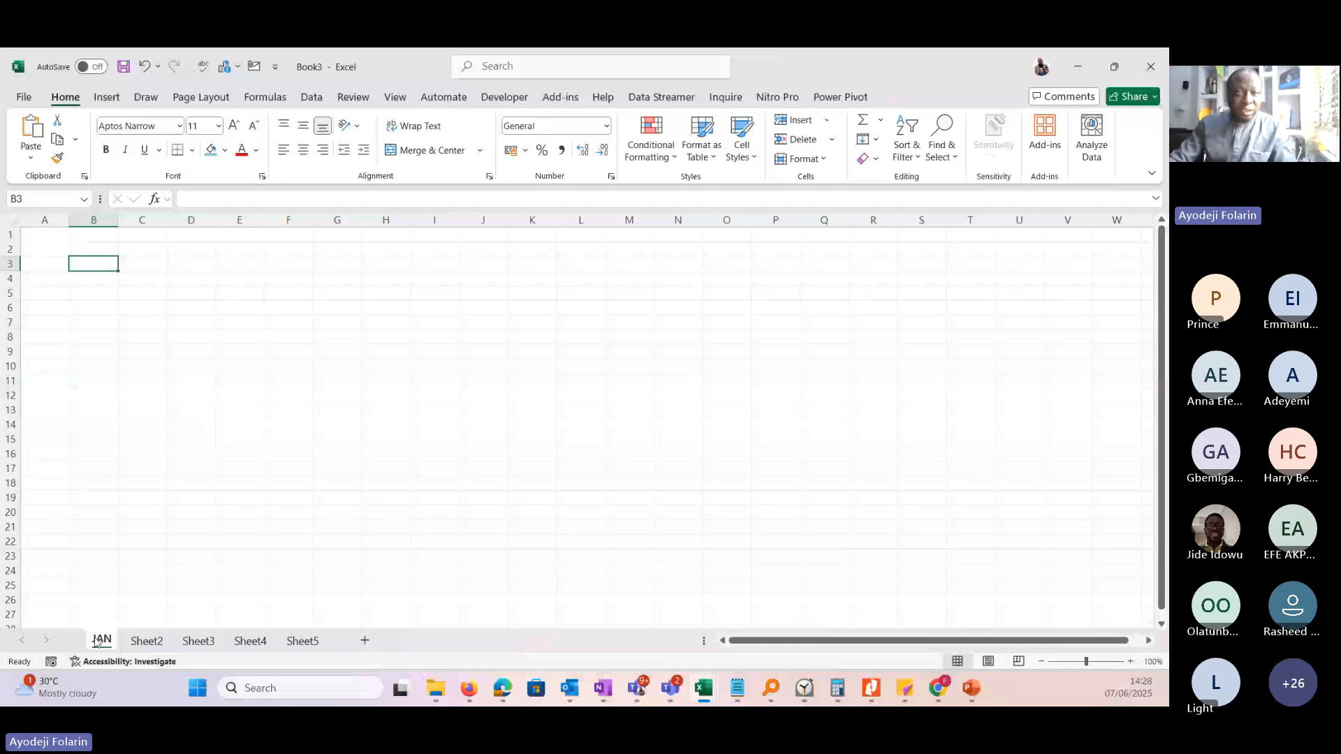
left_click(147, 641)
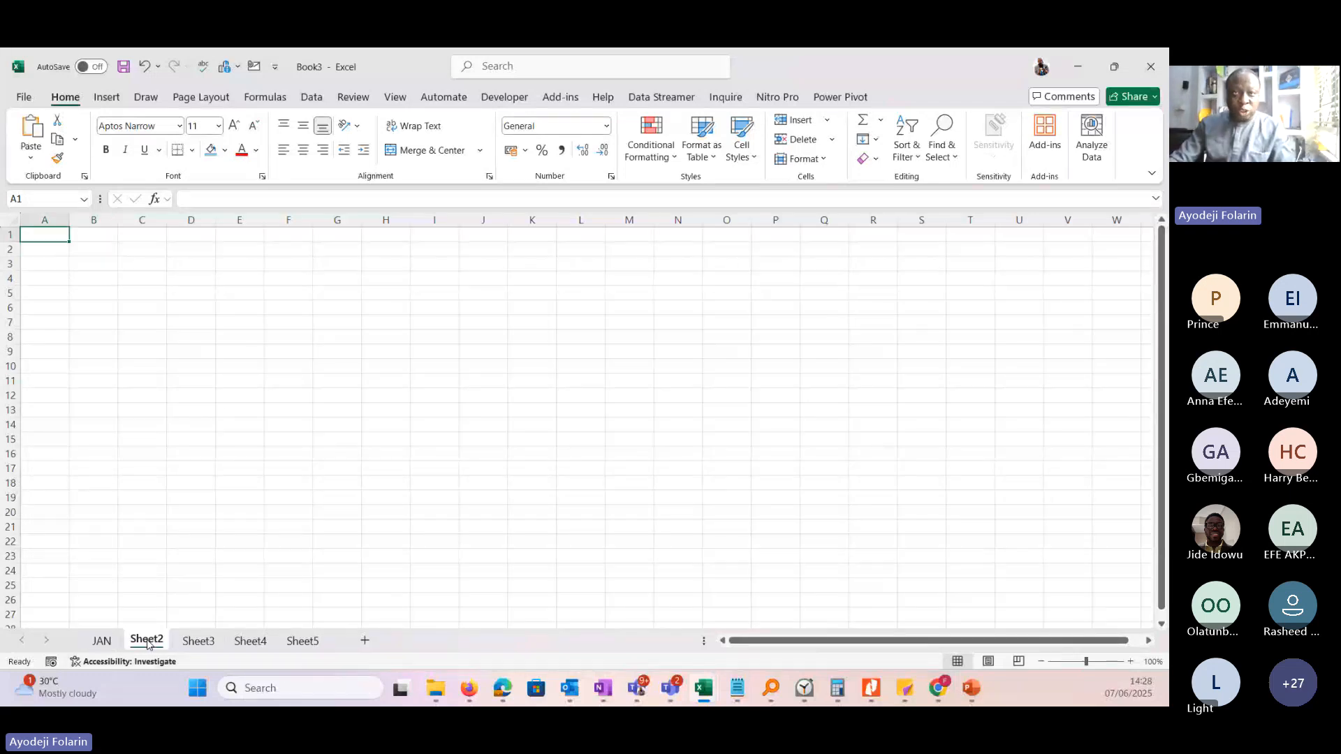
left_click(101, 641)
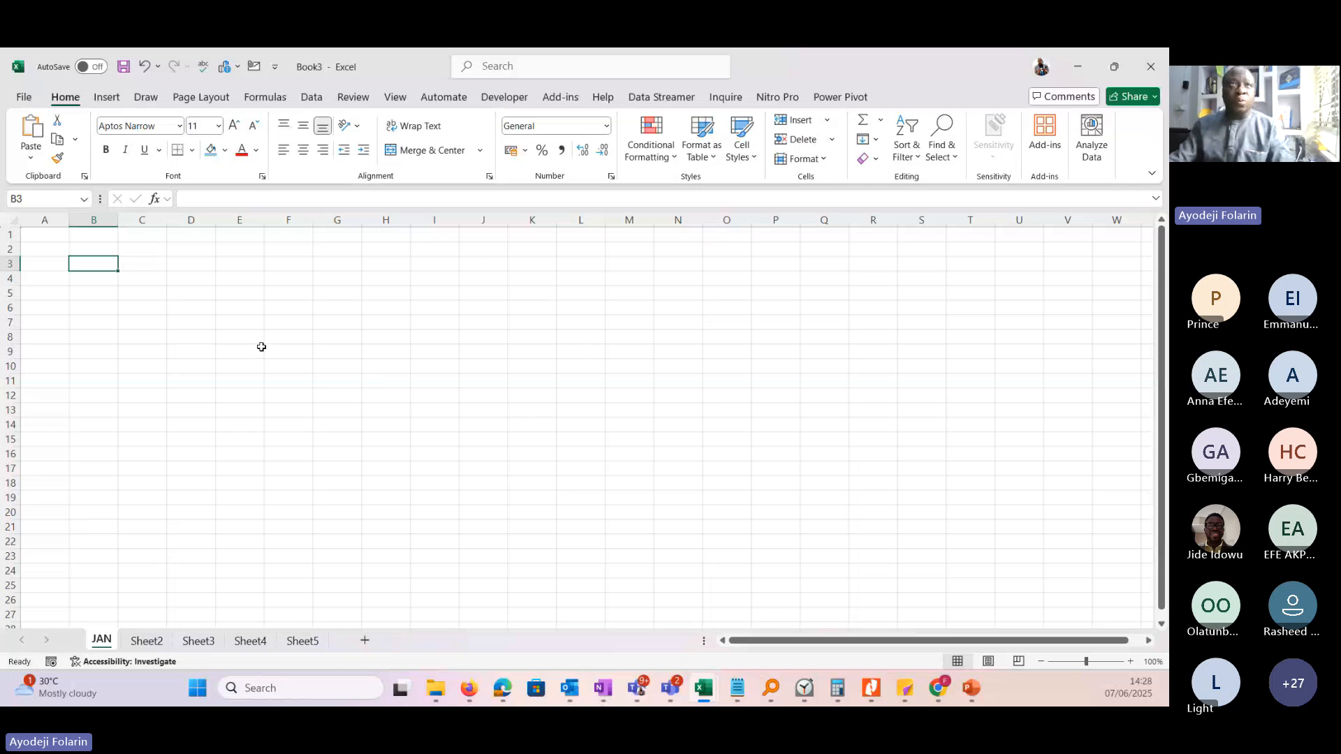
Start saving the workbook, browse for a location on the computer and choose the Downloads folder.
left_click(125, 70)
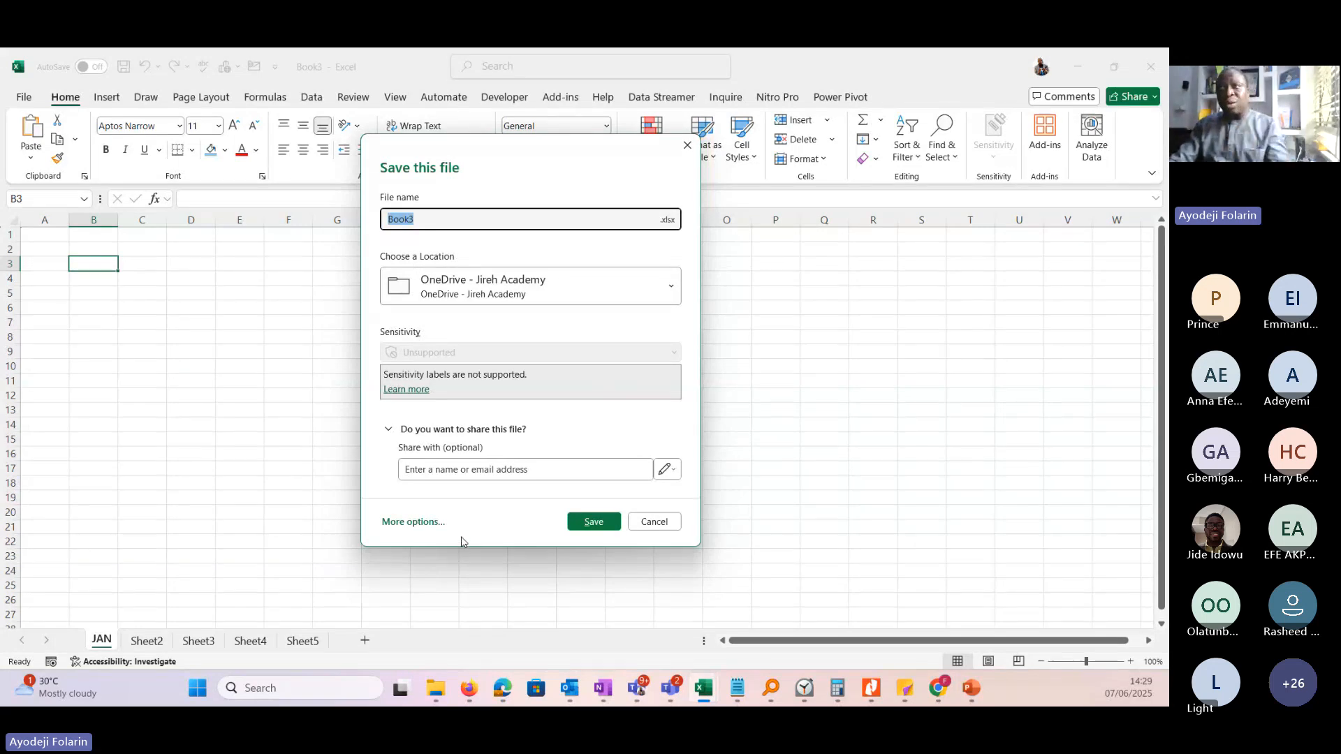
left_click(419, 529)
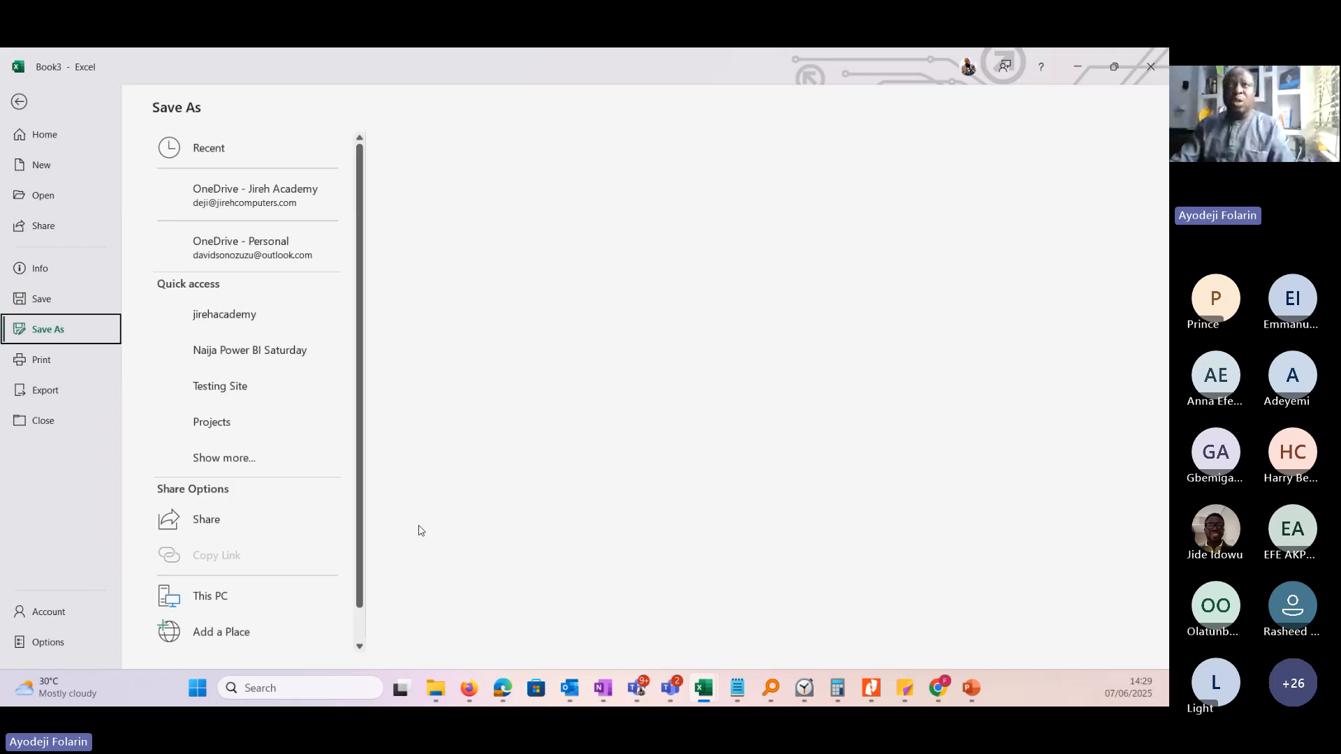
scroll(361, 480, "down", 1)
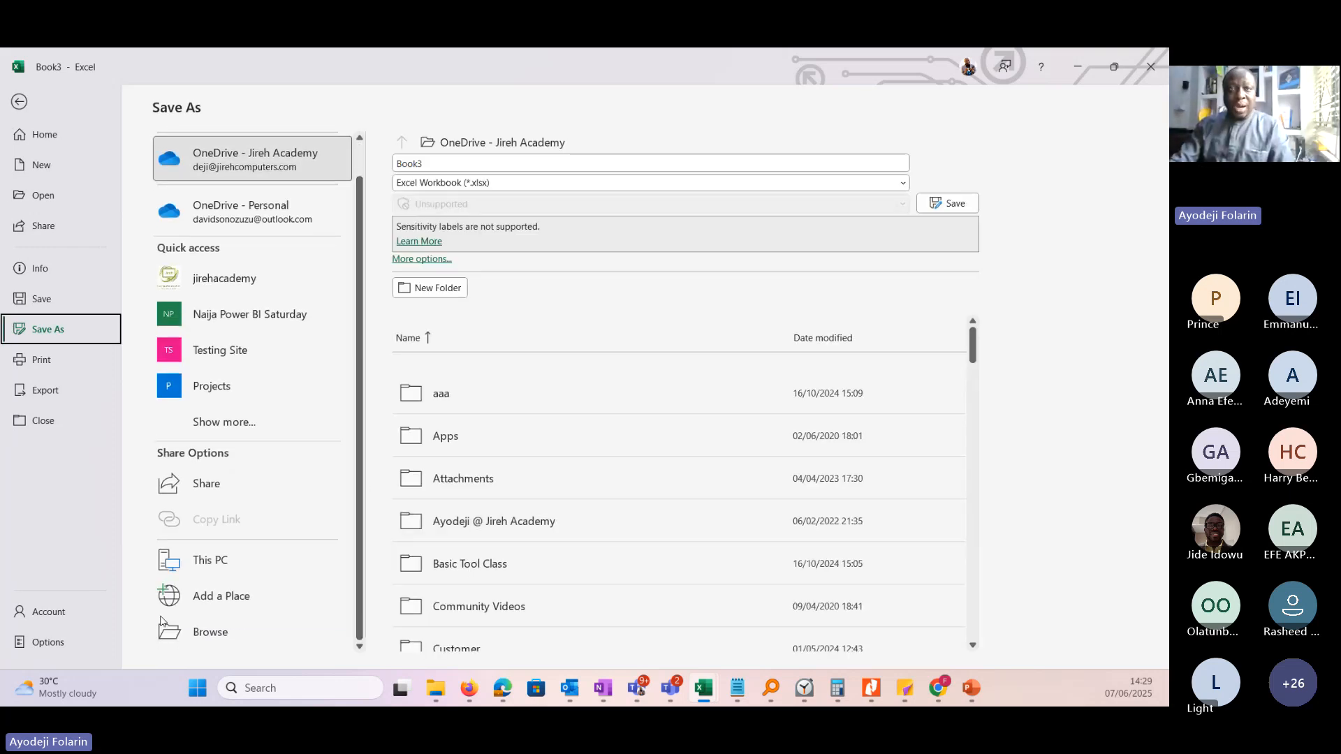
left_click(210, 633)
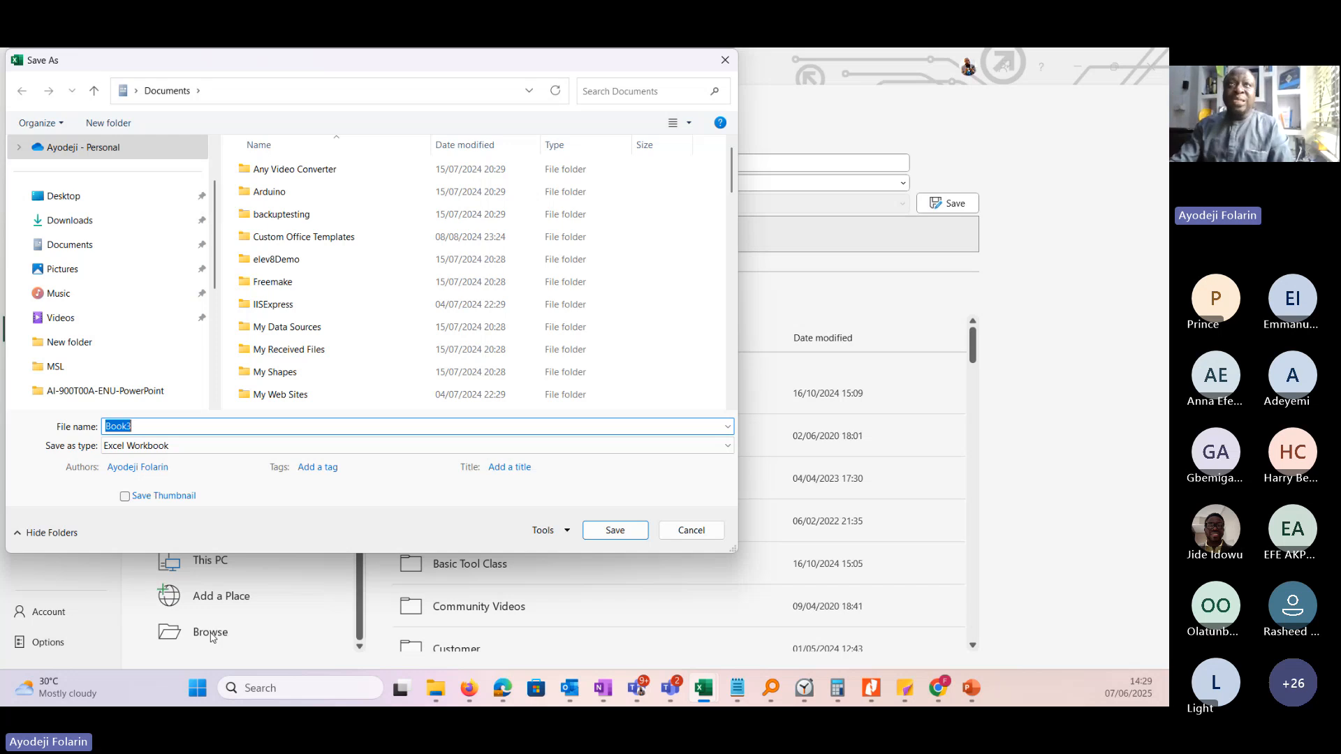
left_click_drag(337, 70, 570, 101)
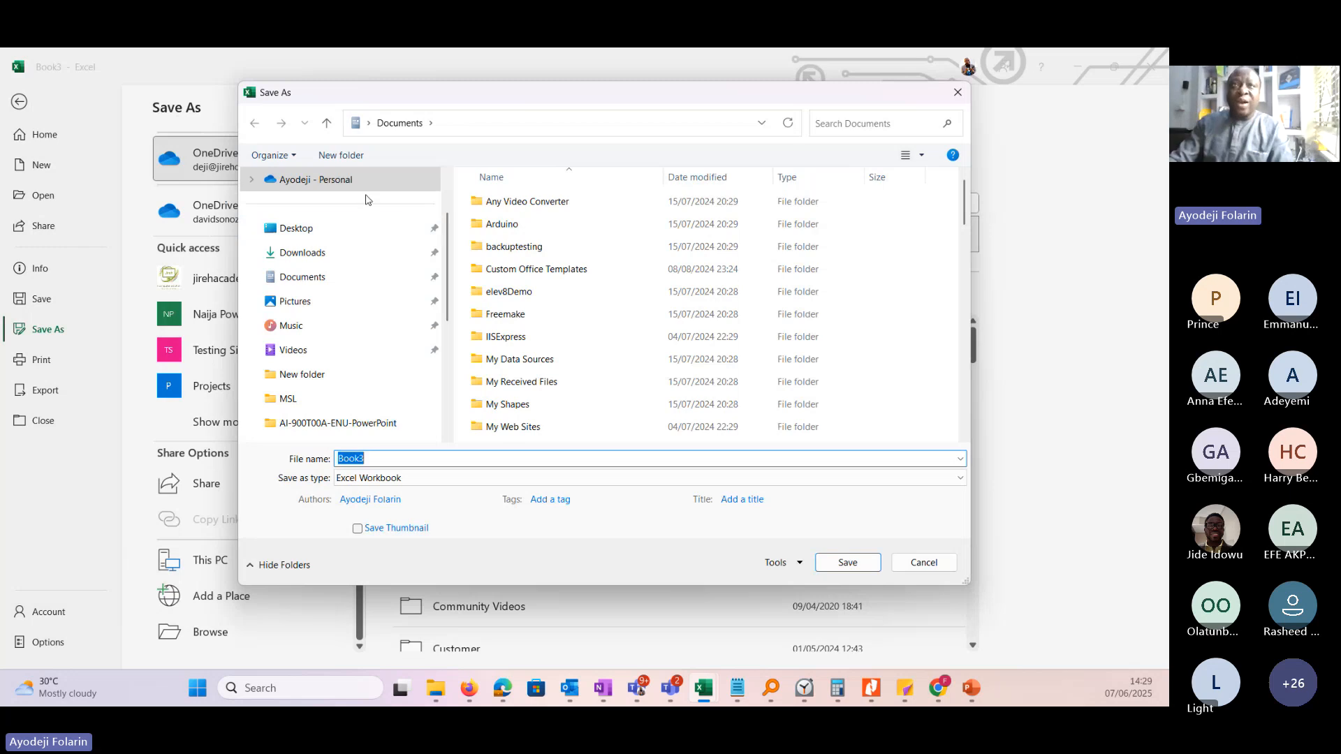
left_click(281, 253)
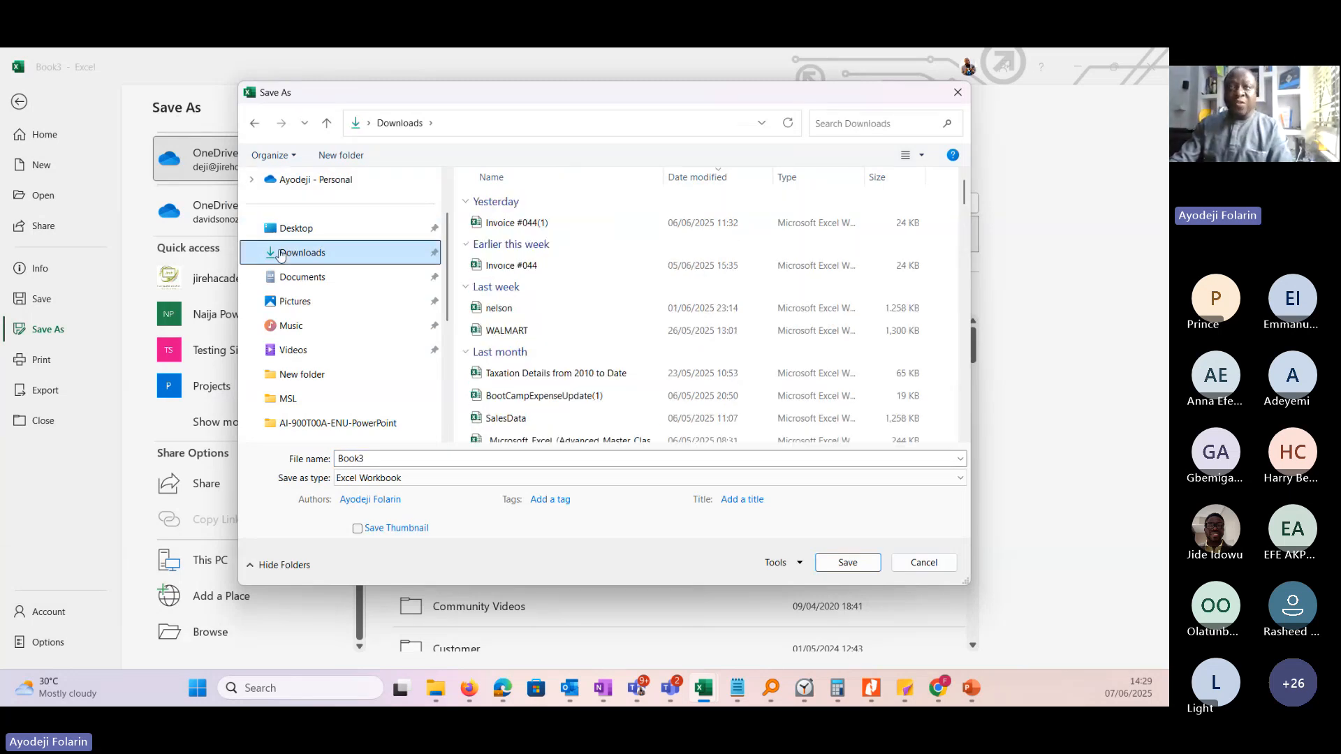
Name the file Dataspare40.
left_click(384, 461)
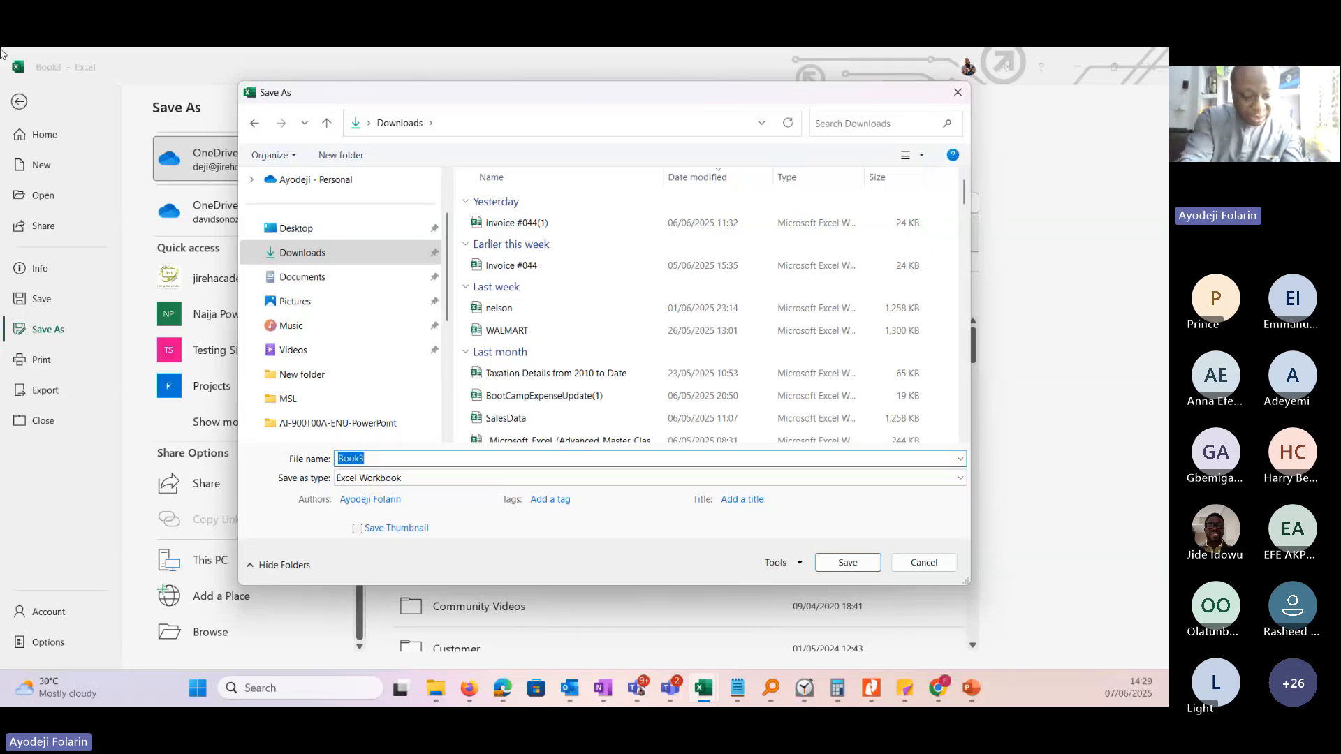
type("Da")
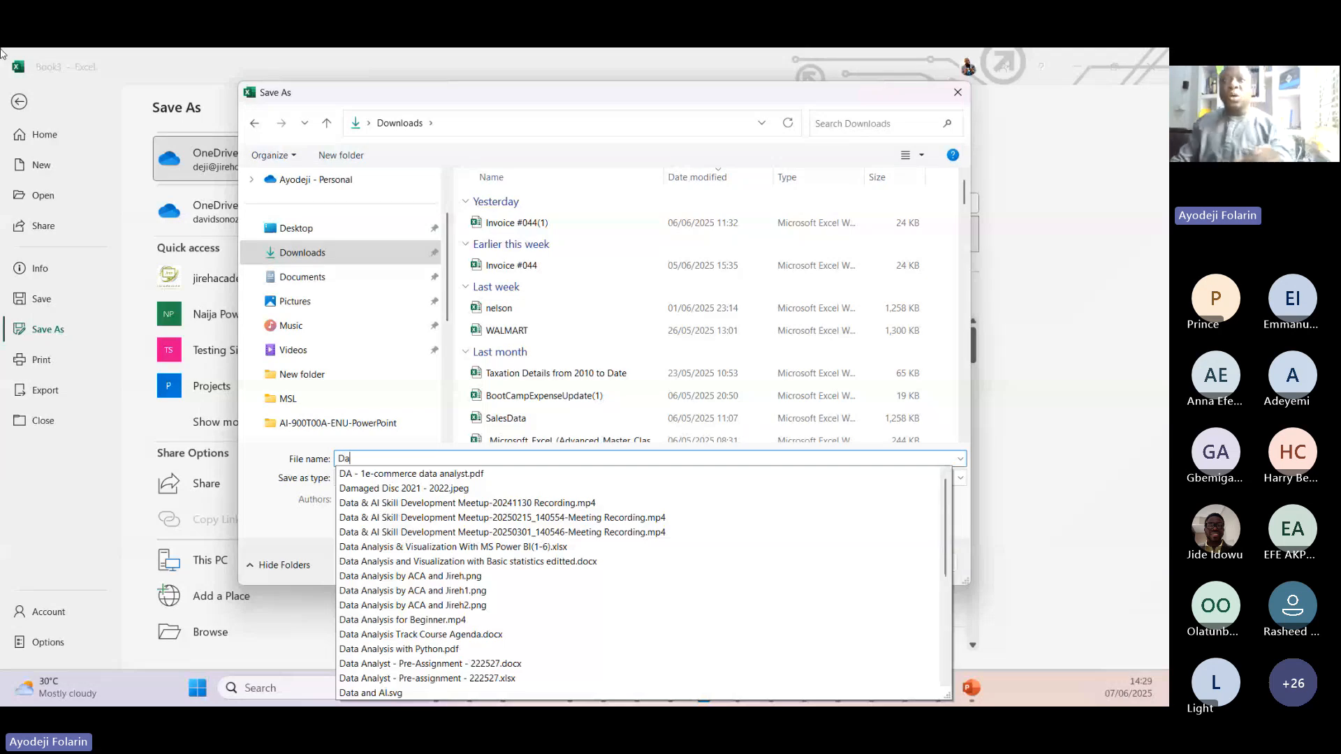
type("taspare40")
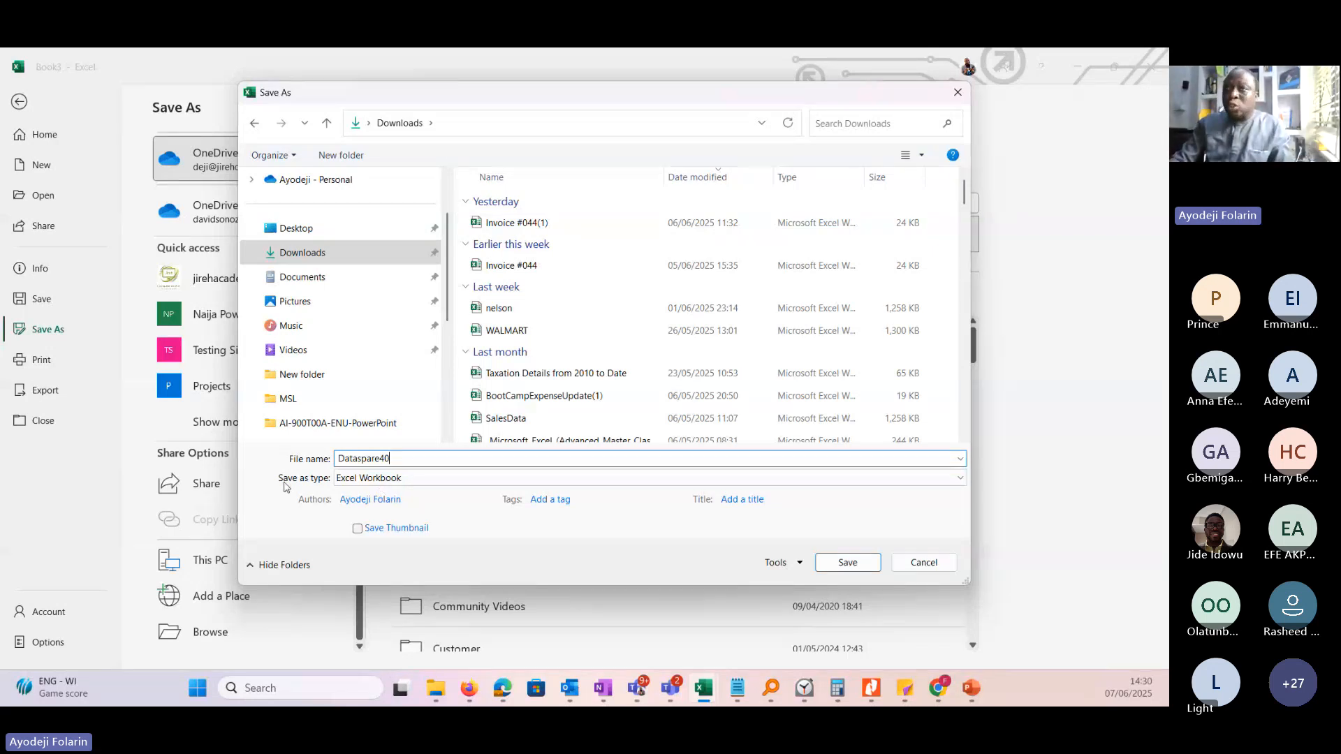
Try the file types Excel 97-2003 Workbook and Excel Macro-Enabled Workbook, and set the type back to Excel Workbook.
left_click(617, 482)
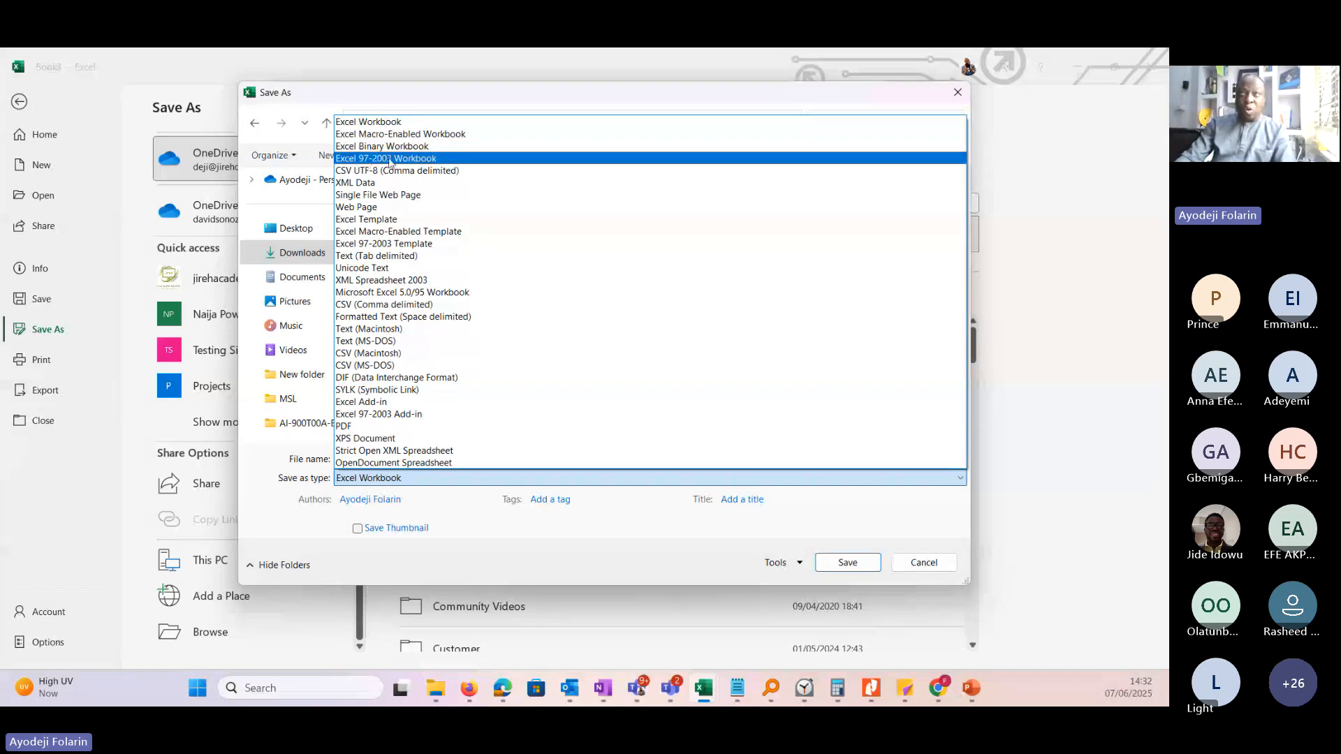
left_click(427, 160)
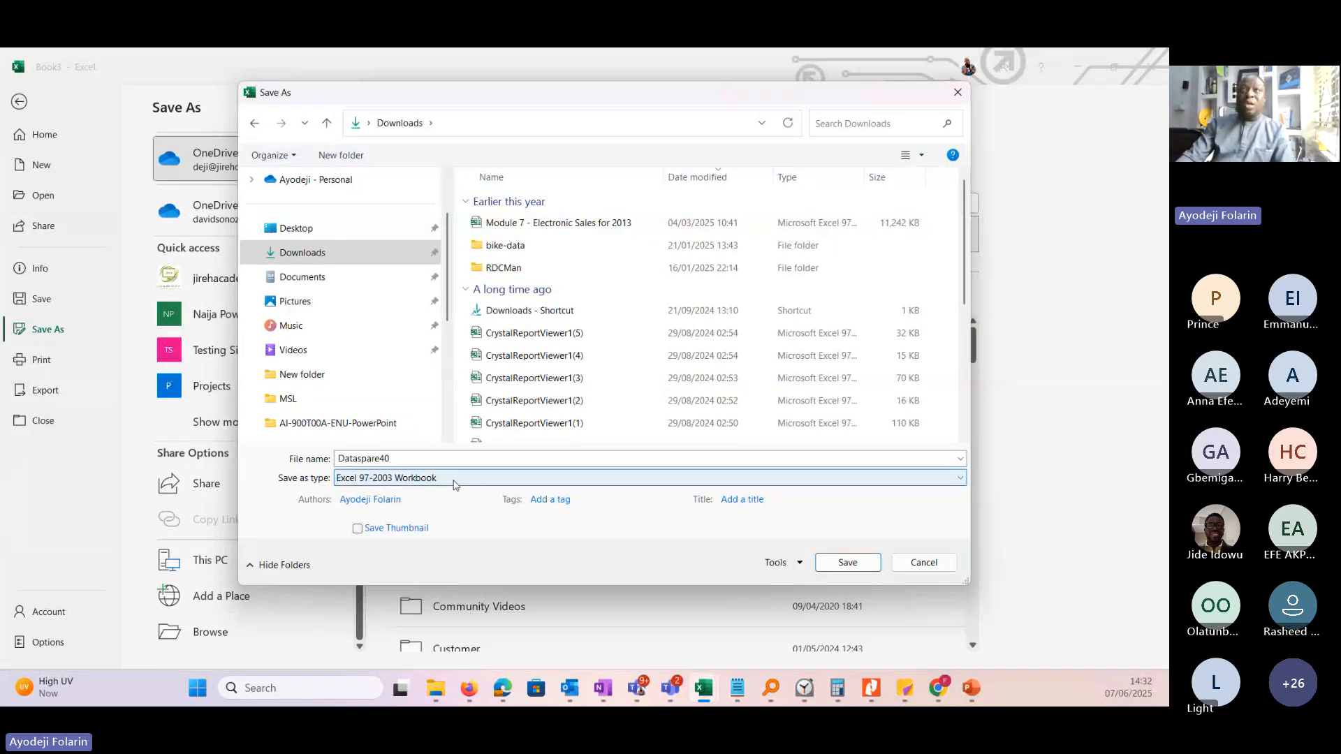
left_click(455, 485)
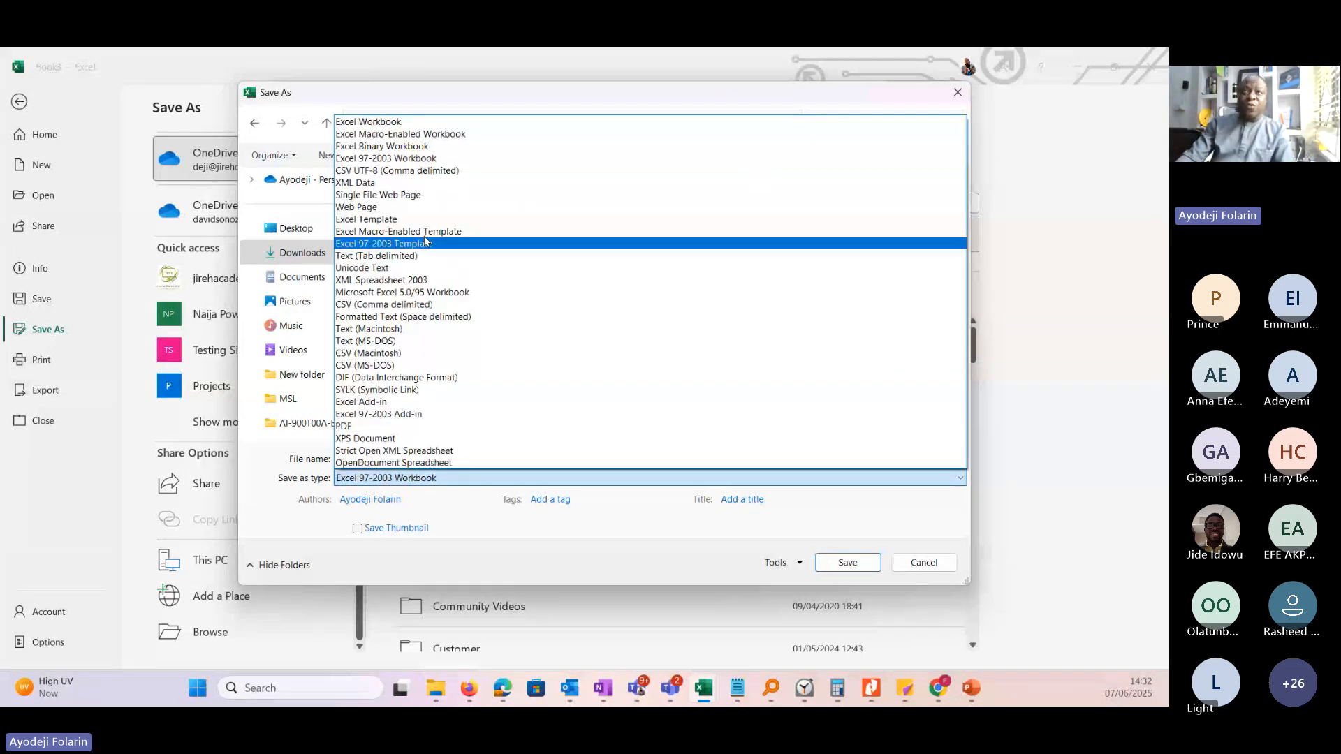
left_click(506, 134)
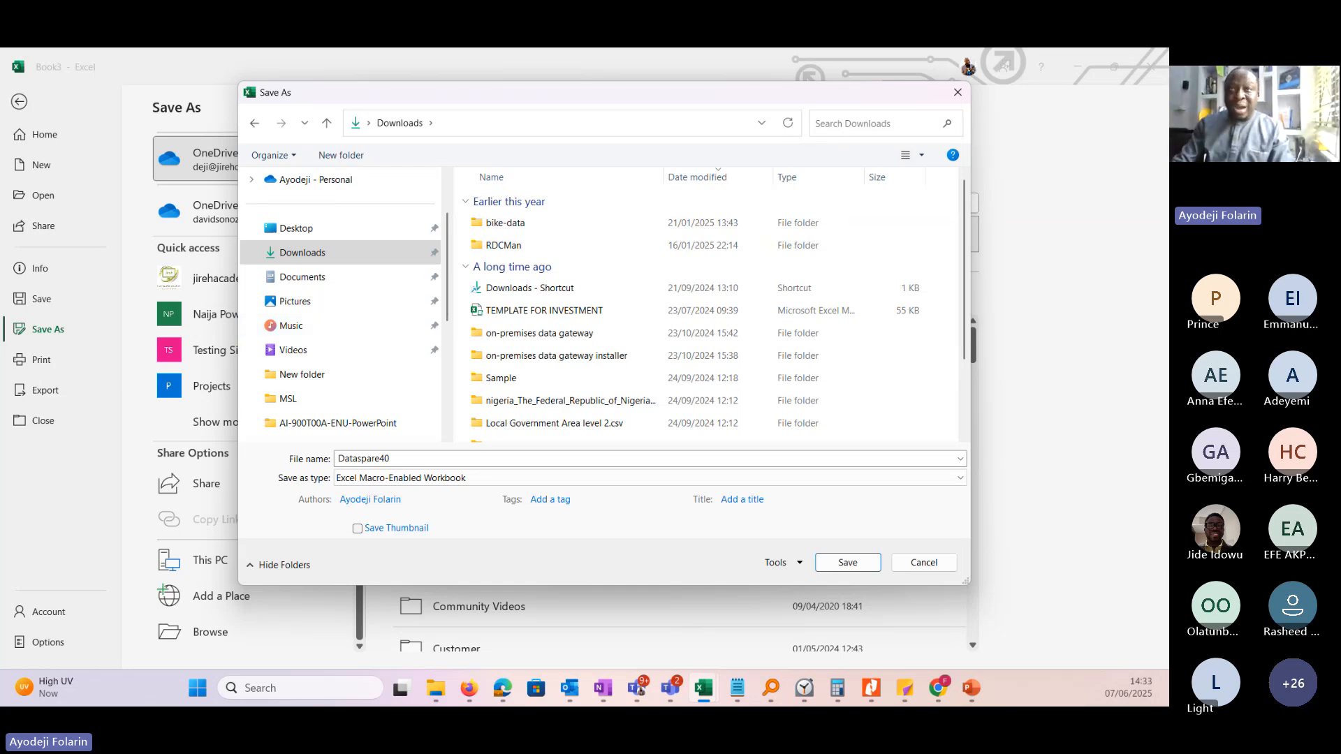
left_click(527, 480)
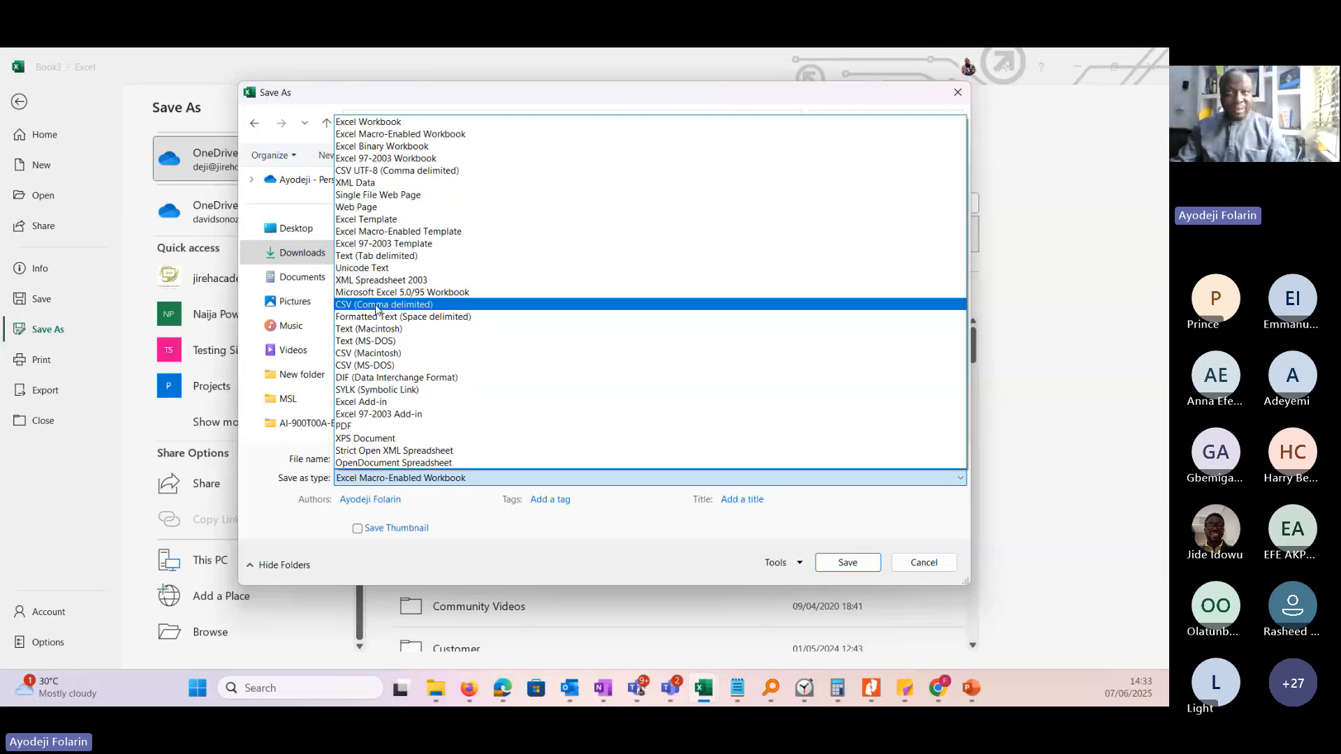
left_click(368, 122)
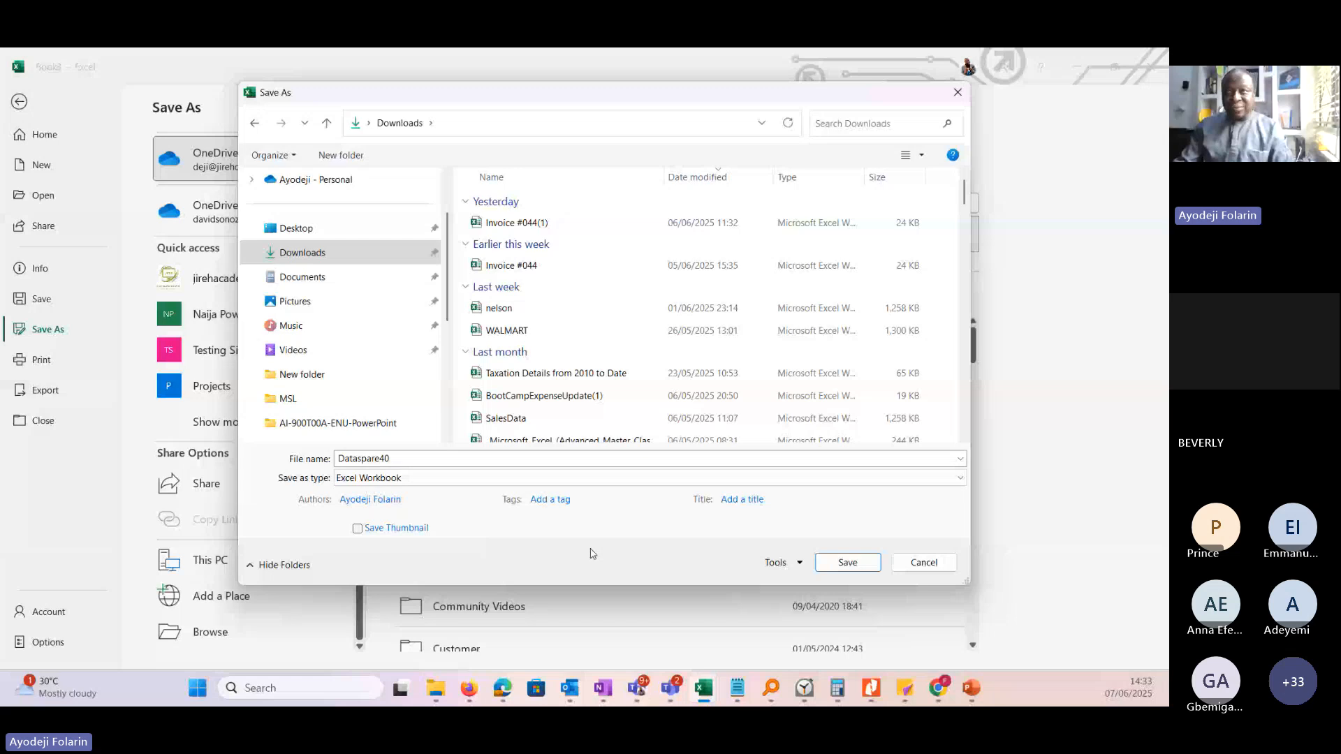
Add a second author's full name to the workbook's authors.
left_click(361, 499)
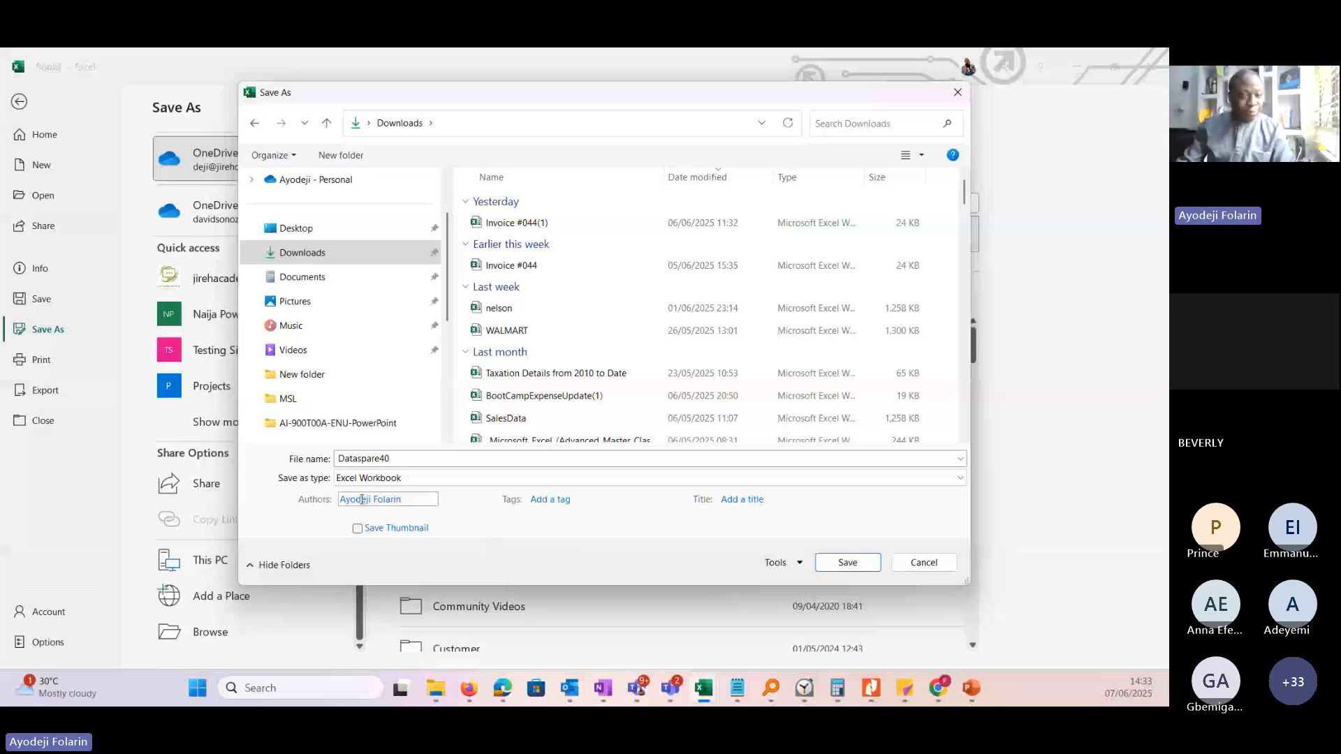
left_click(323, 508)
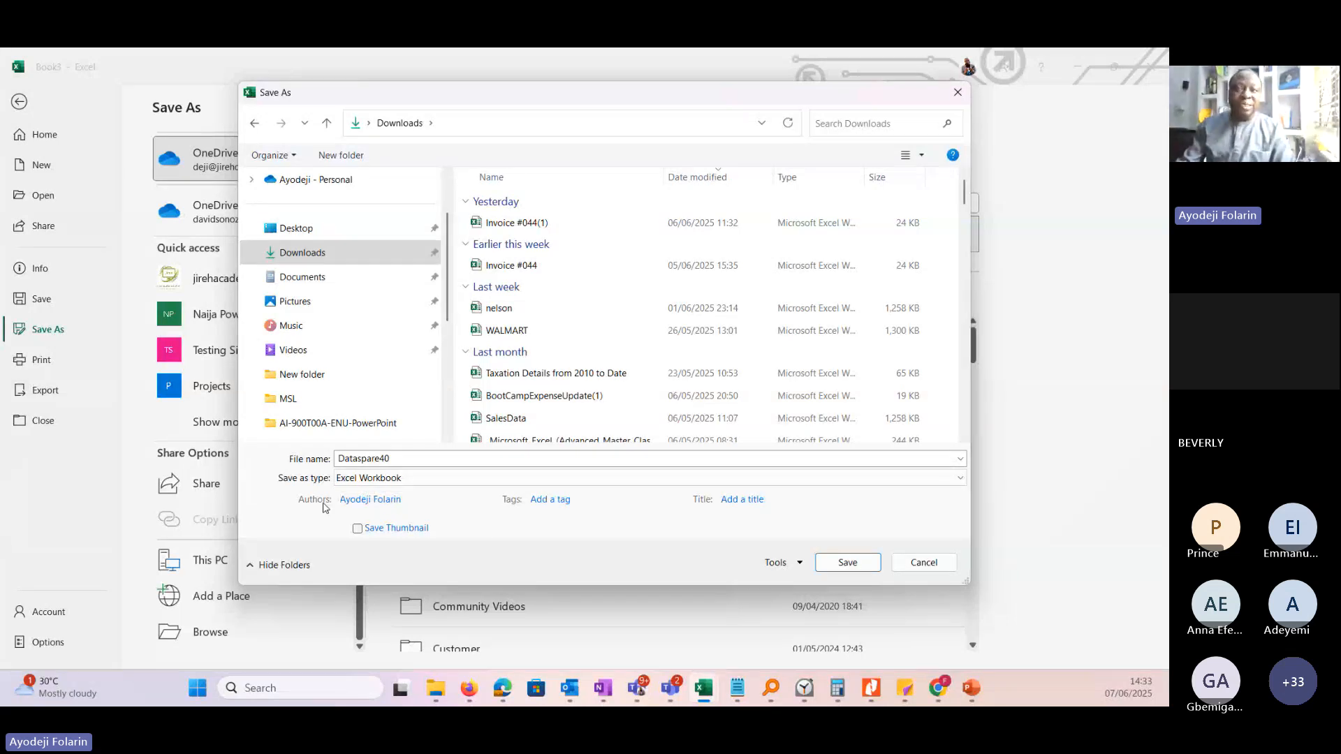
left_click(370, 499)
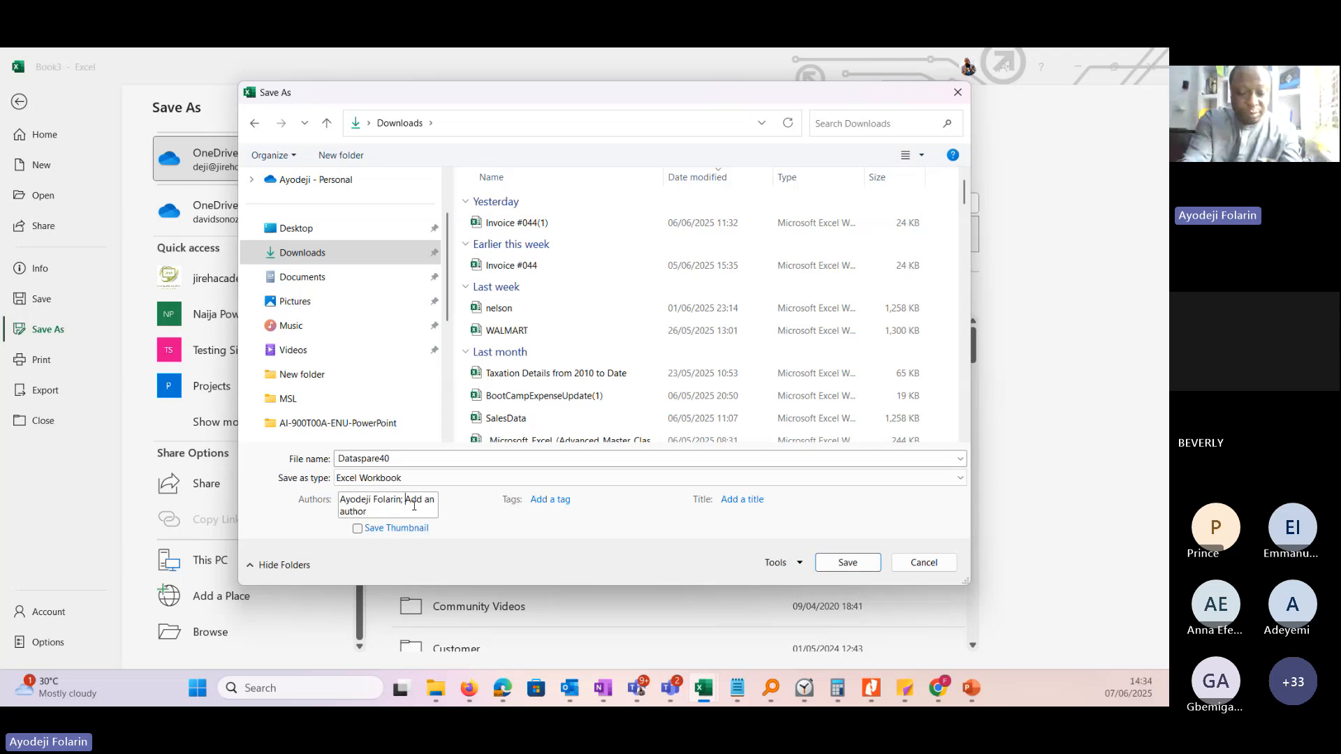
left_click(415, 505)
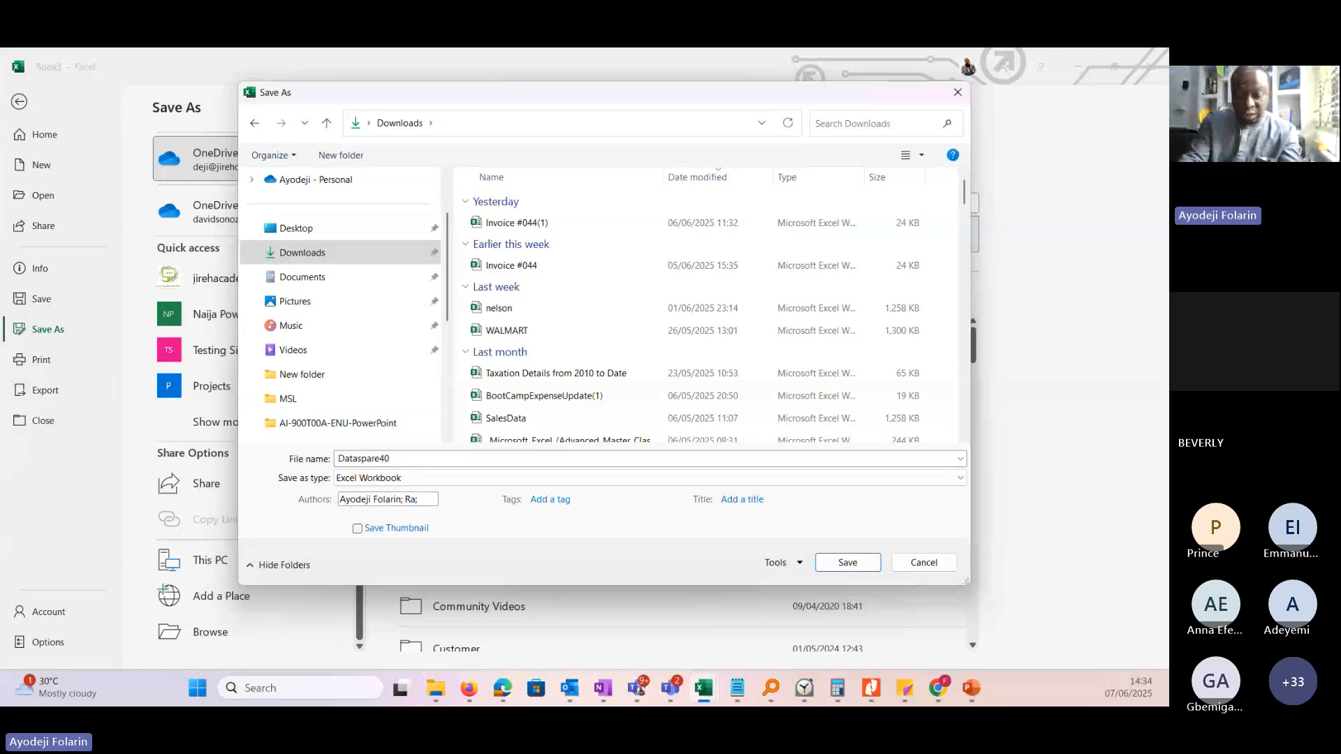
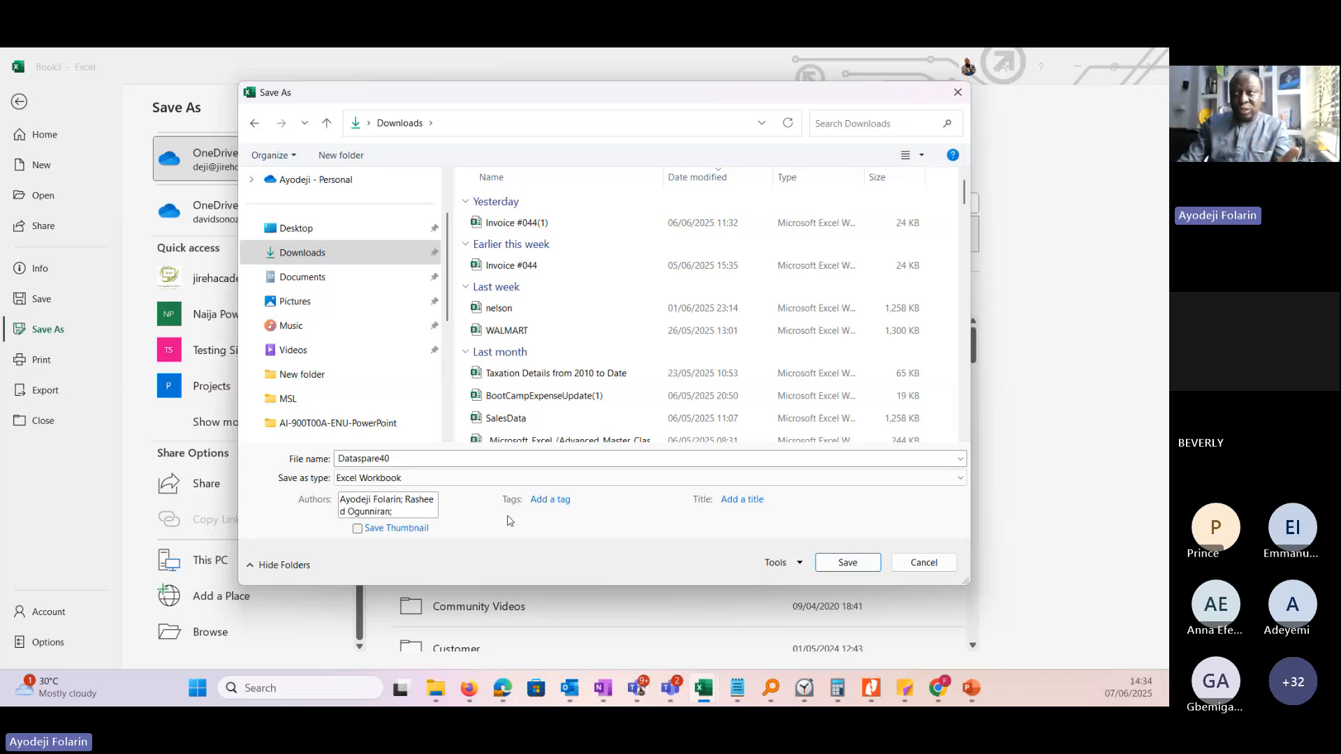
Open the tag and title fields for entry, and try the E-mail (96 ppi) resolution in the Compress Pictures options.
left_click(555, 499)
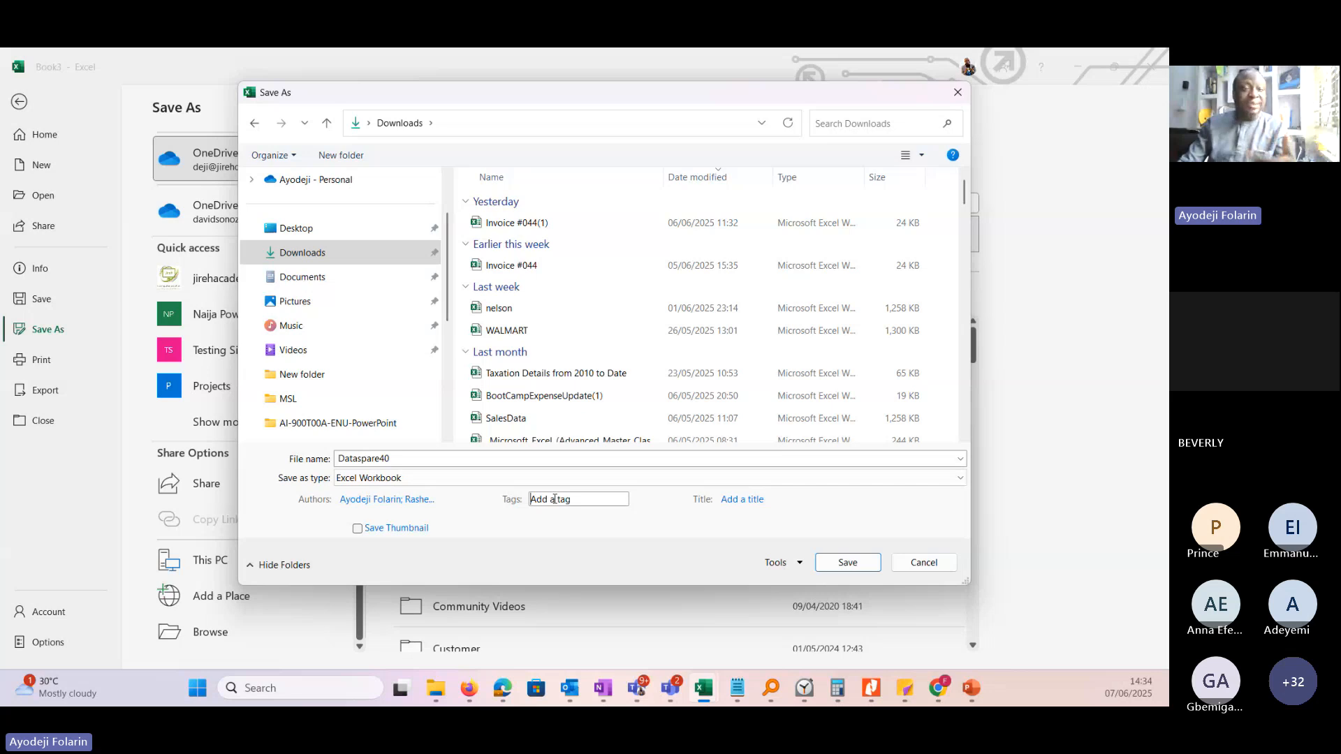
left_click(747, 501)
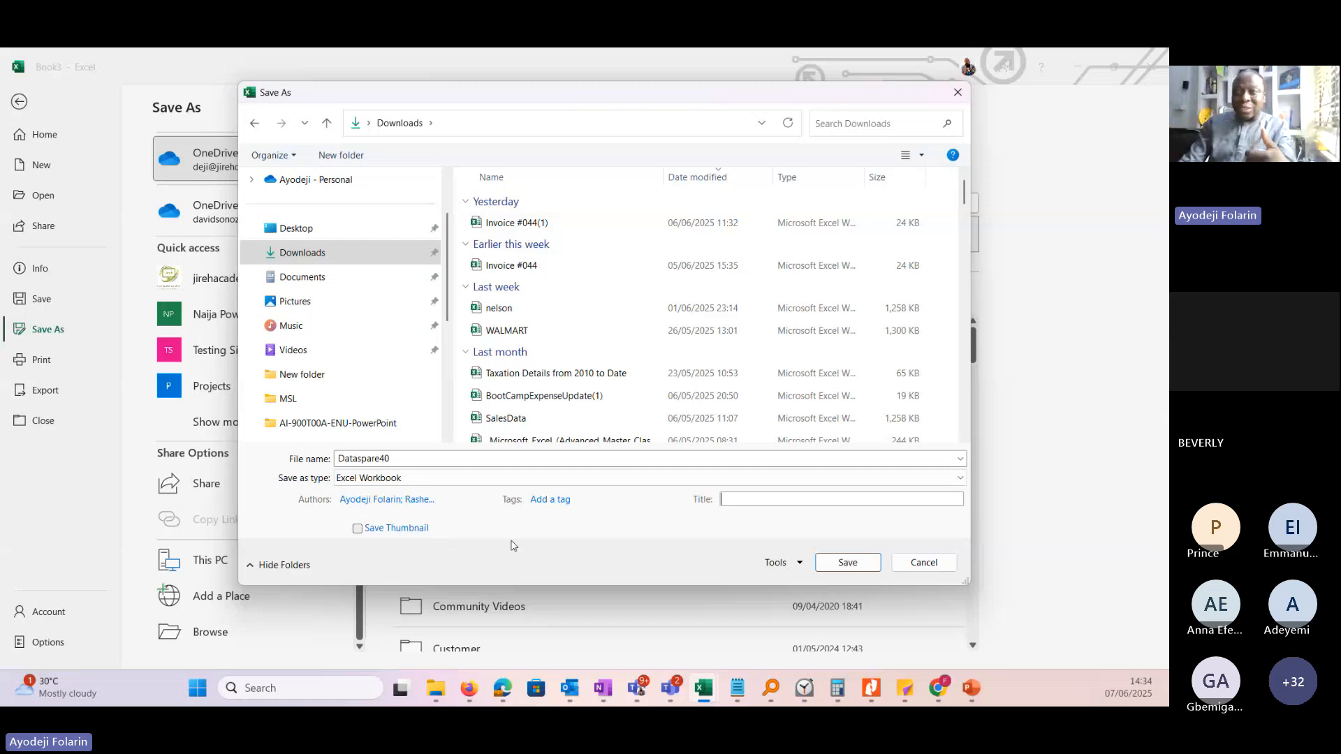
left_click(799, 567)
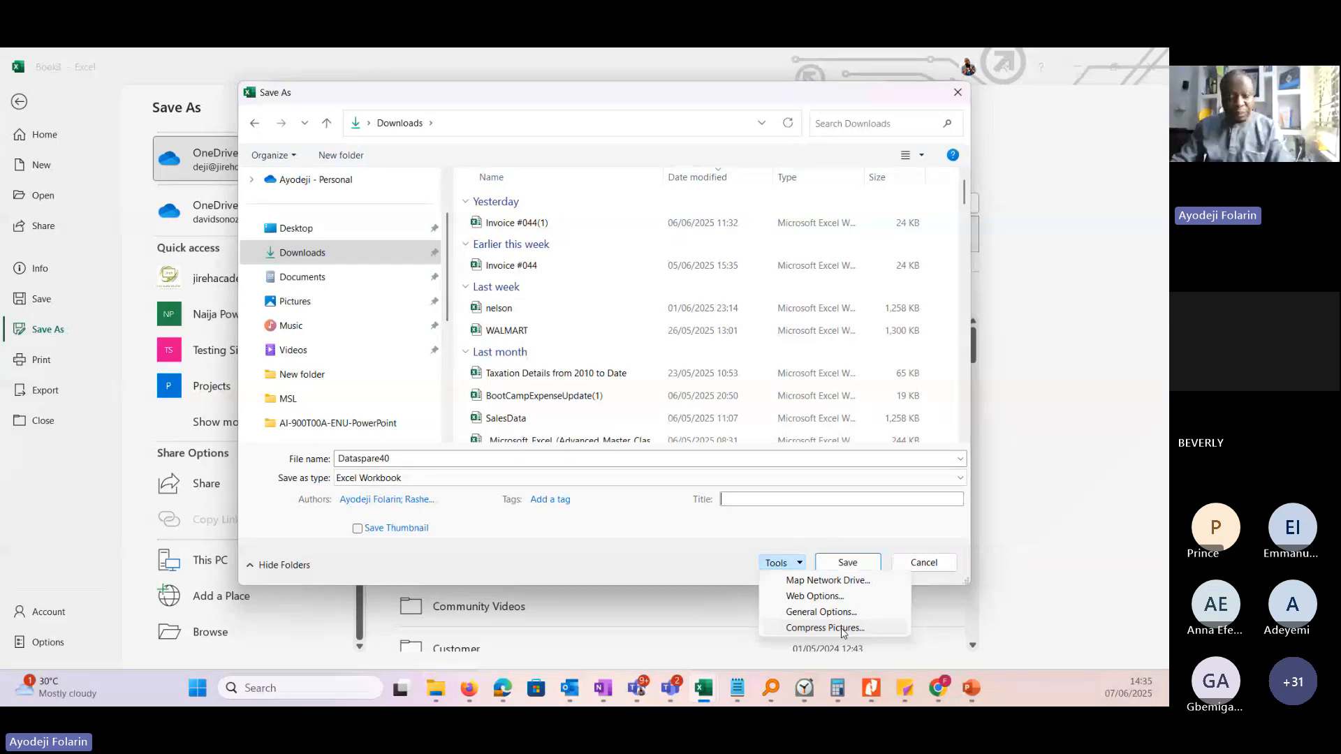
left_click(843, 629)
left_click(529, 389)
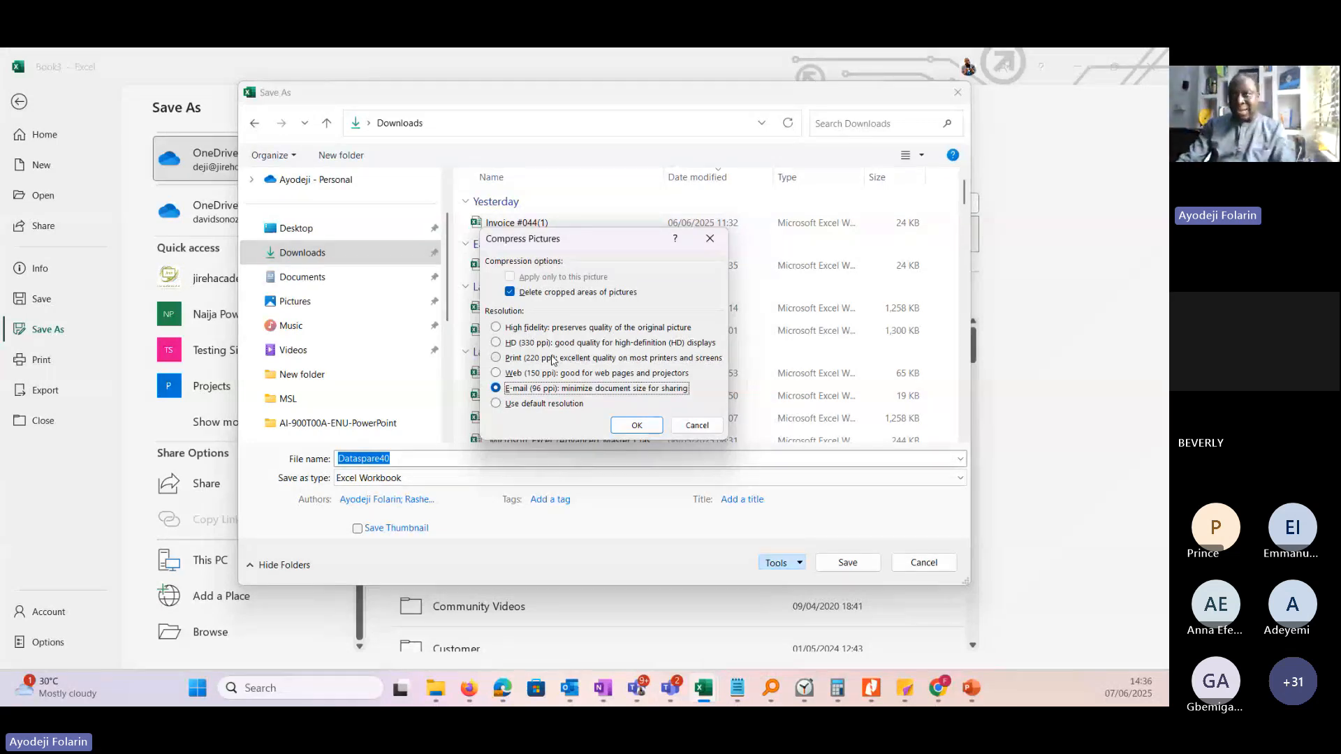
left_click(708, 427)
Enter a password to open and a password to modify in the workbook's general save options.
left_click(777, 563)
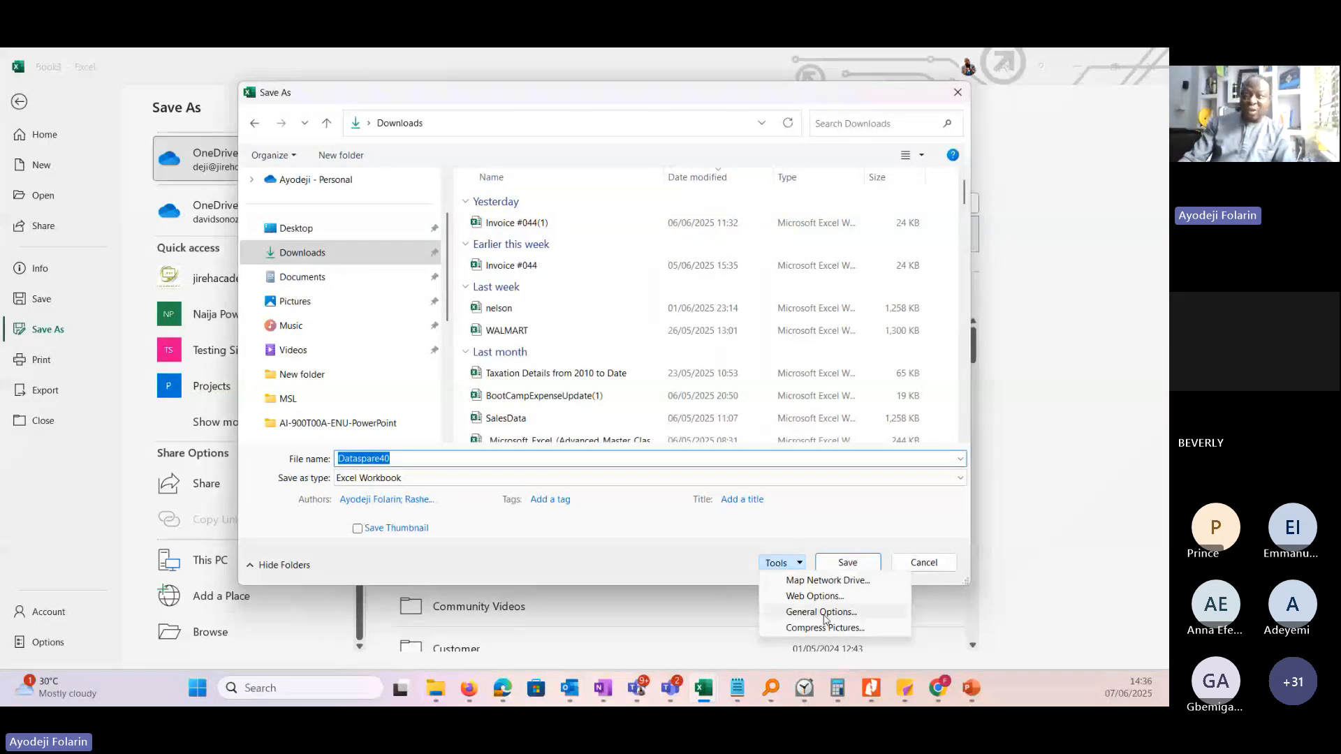
left_click(822, 613)
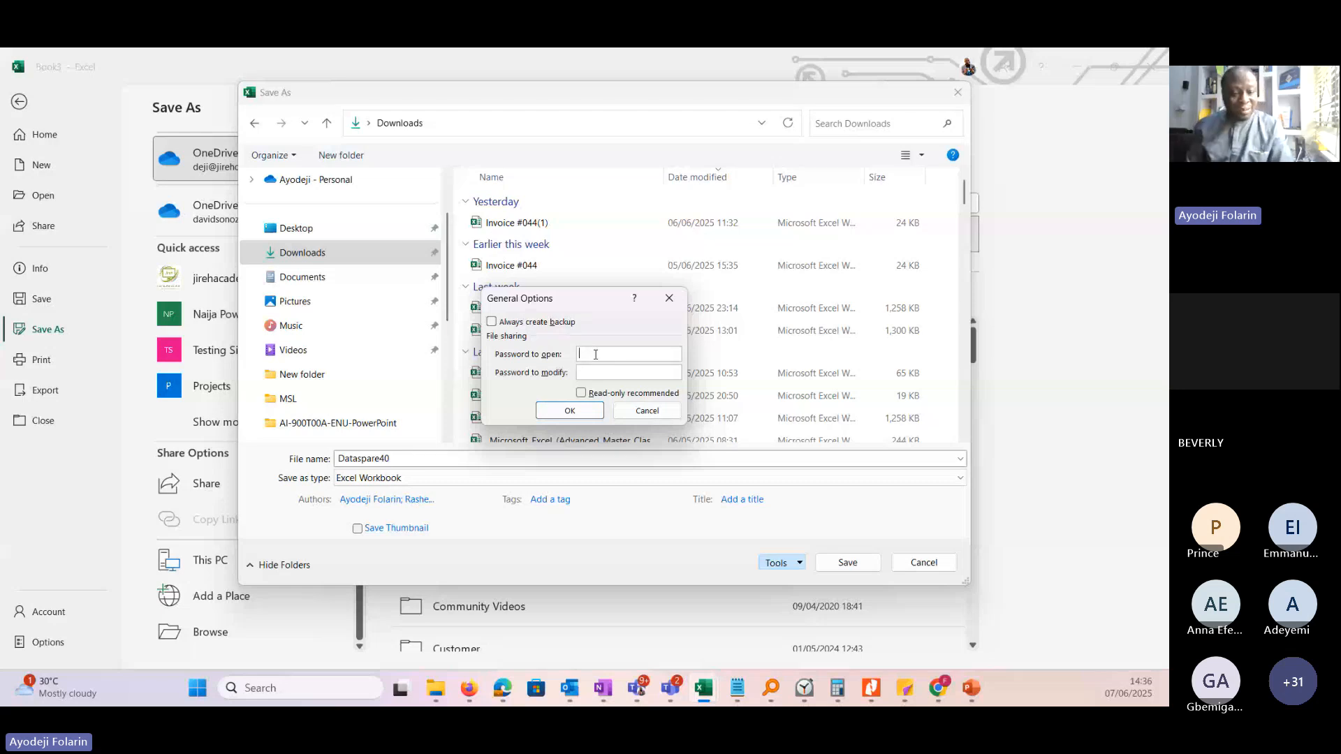
type("12")
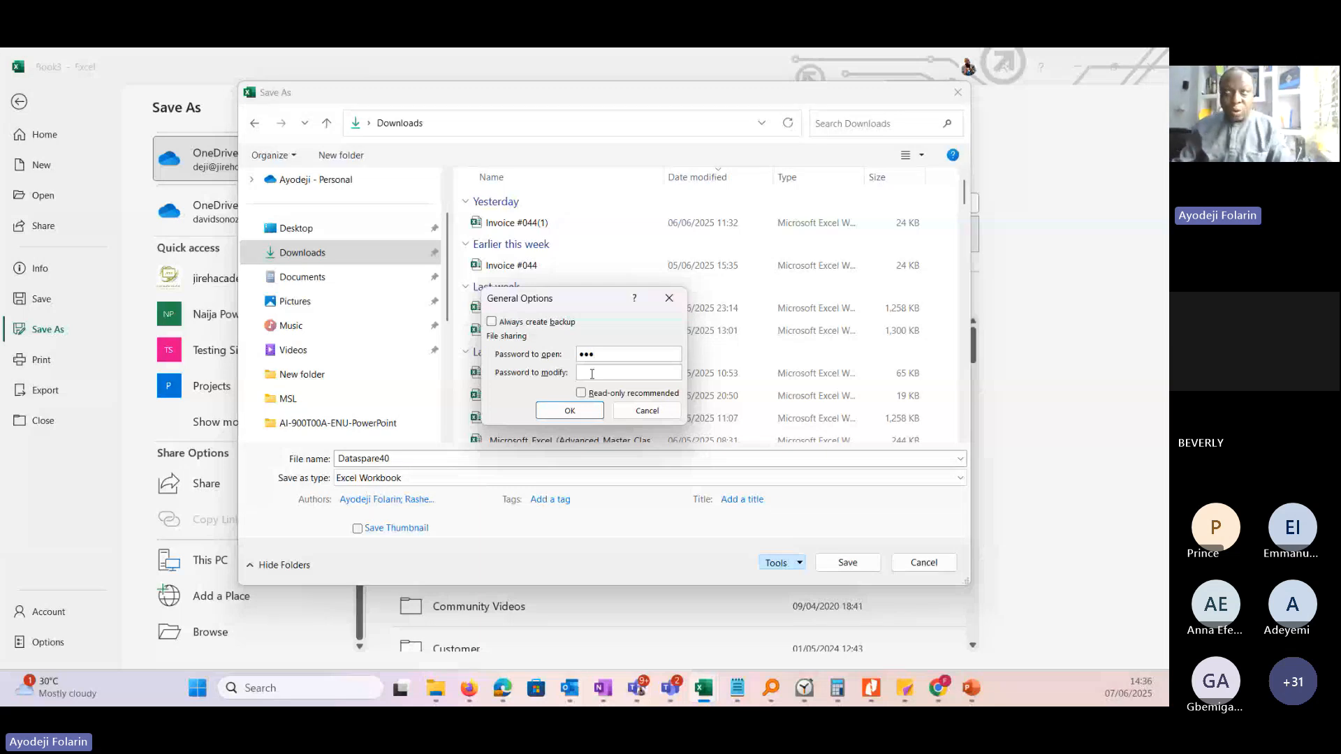
left_click(592, 375)
type("•••")
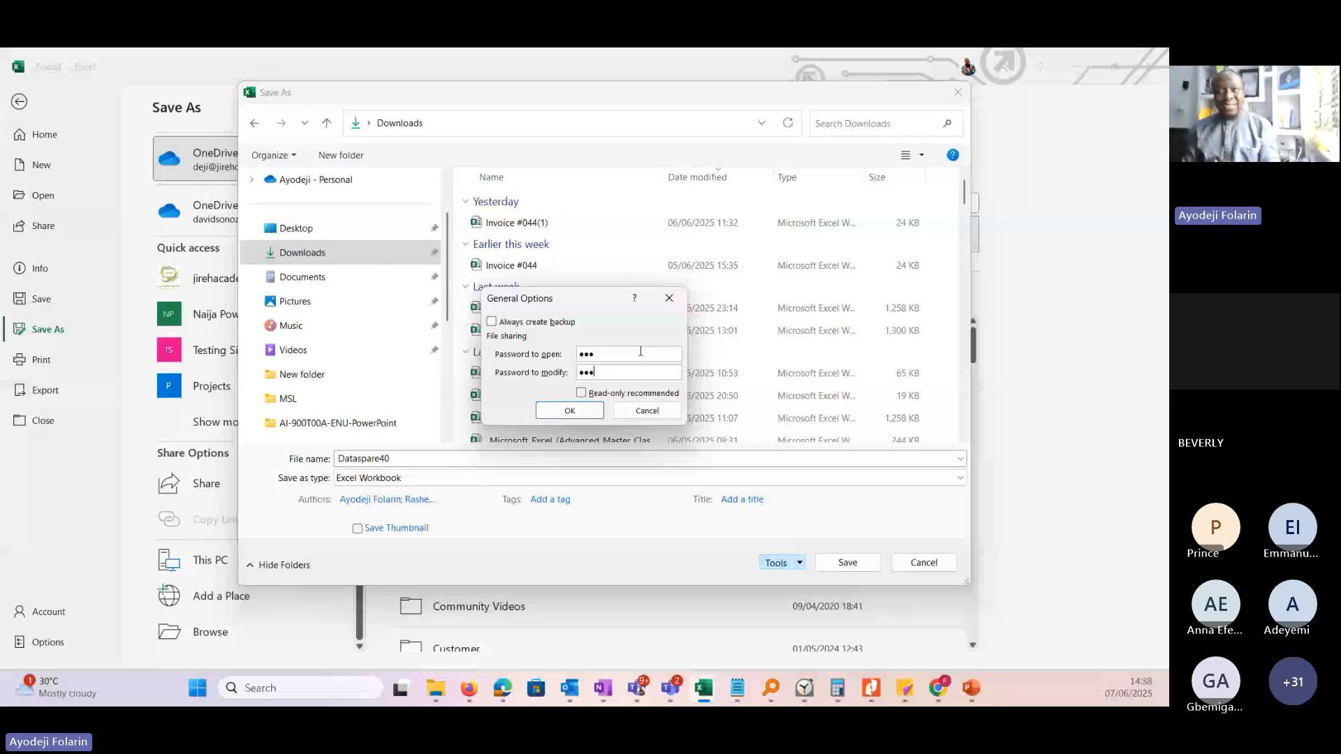
Clear the password to open and the password to modify, and close the general save options.
left_click_drag(640, 352, 534, 356)
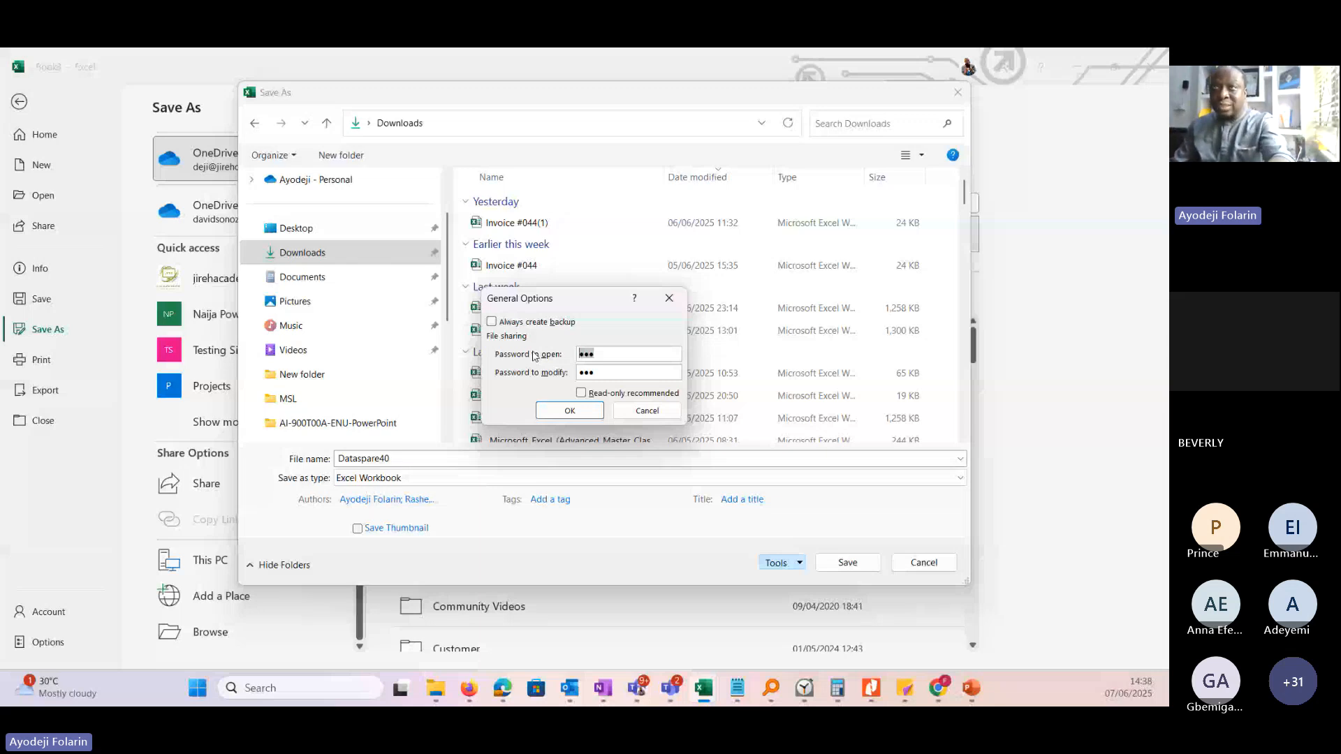
key("BackSpace")
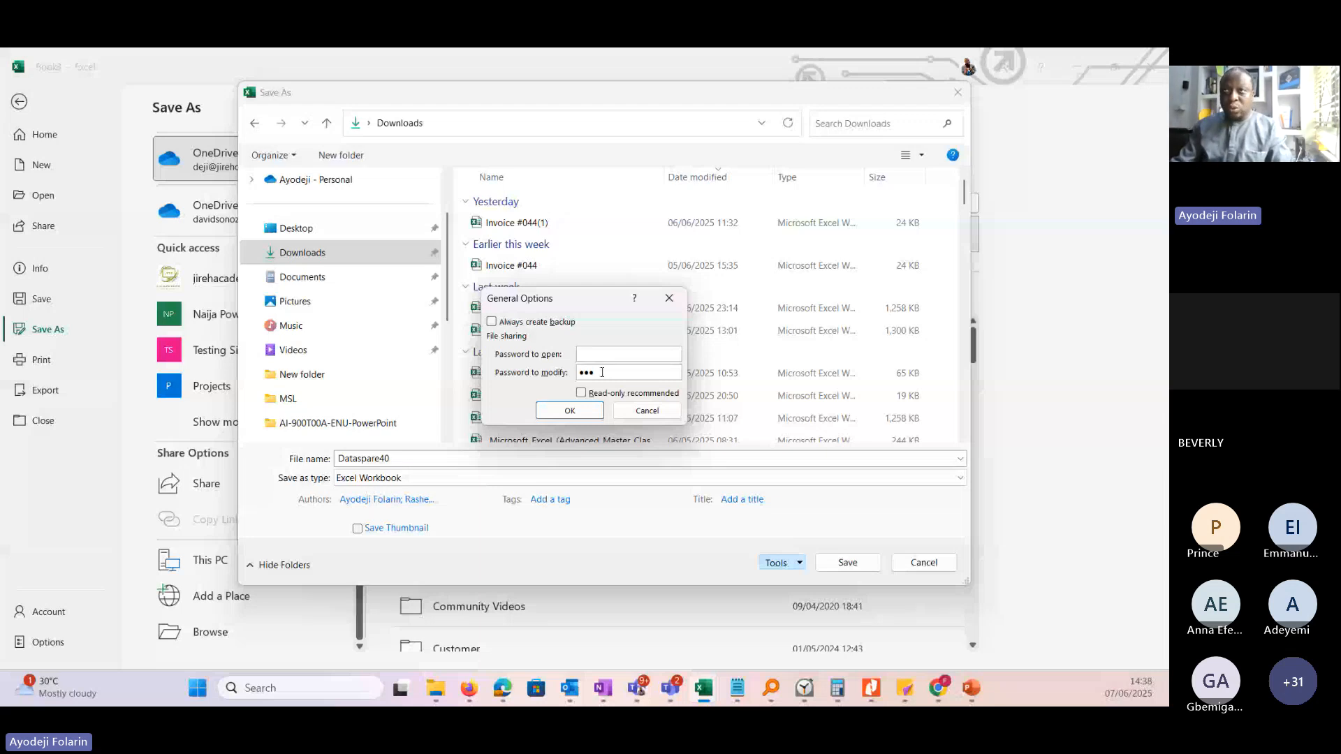
left_click_drag(602, 372, 579, 389)
key("BackSpace")
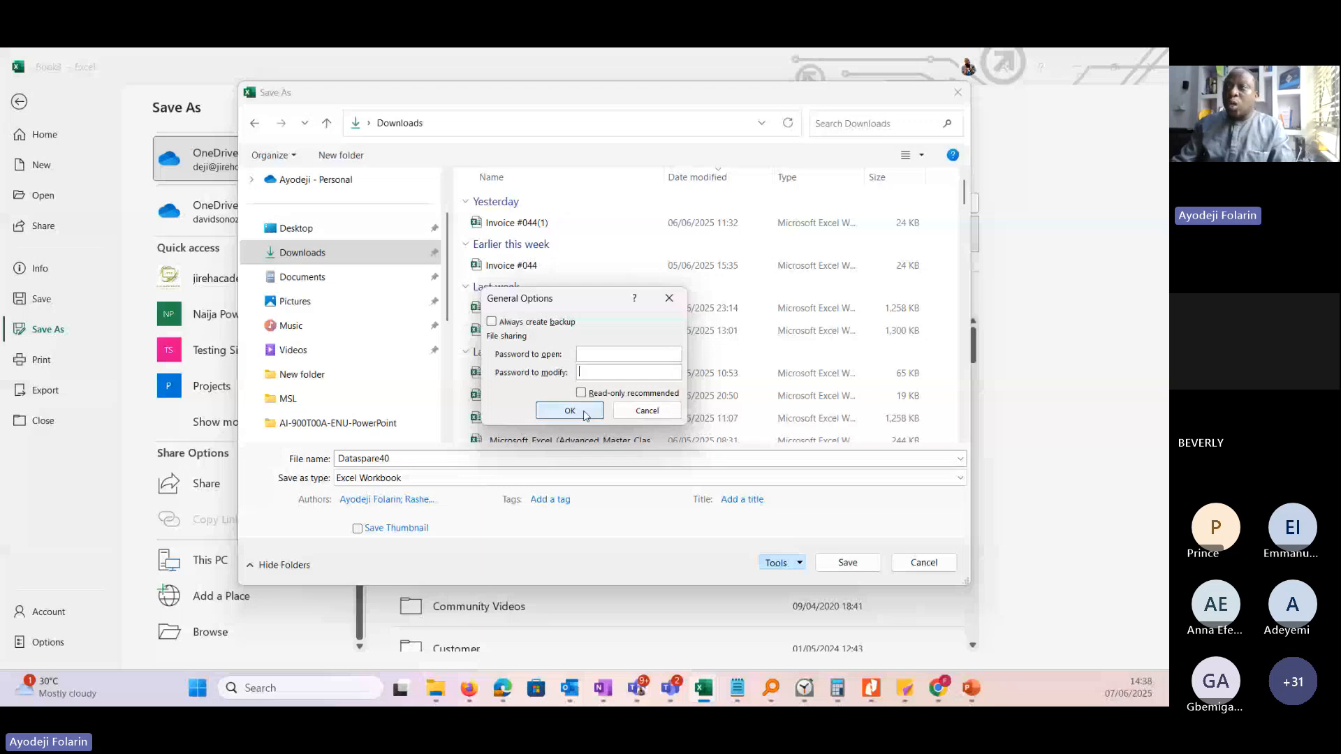
left_click(616, 415)
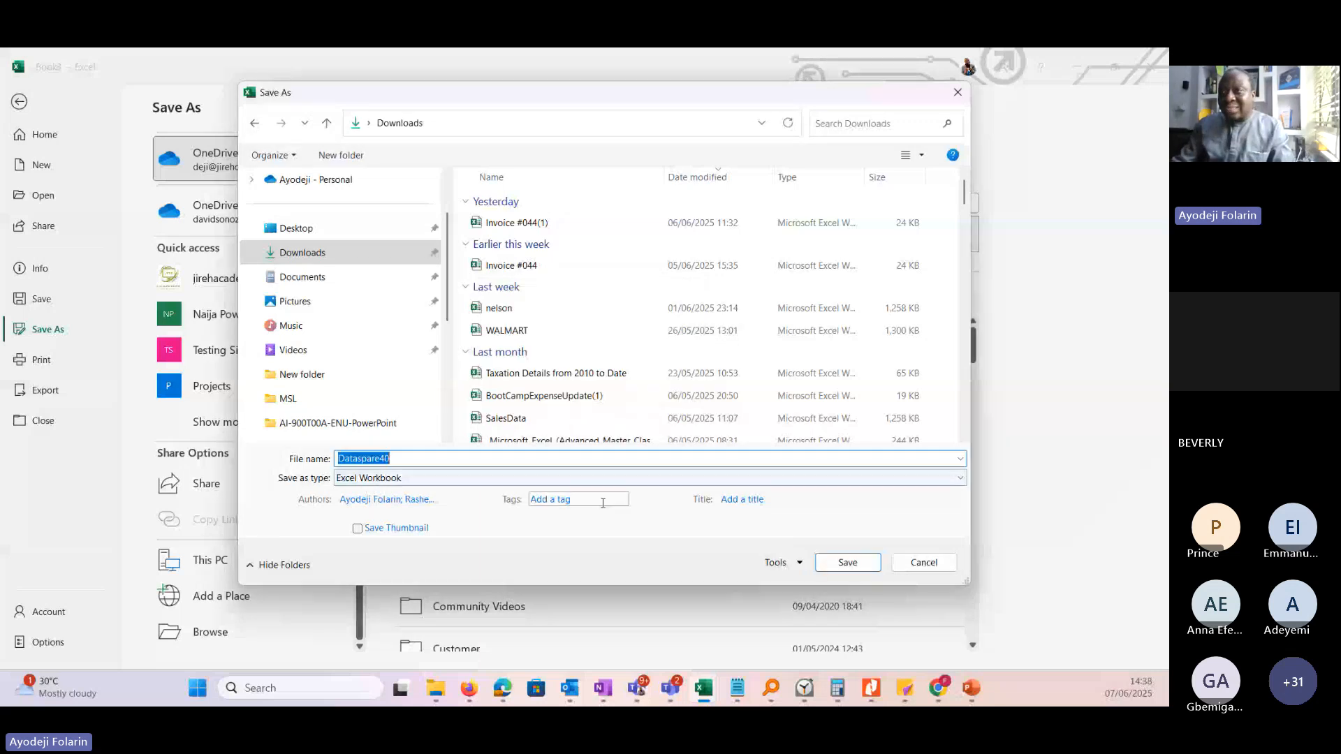
Look over the additional save tools and save the workbook as Dataspare40 in Downloads.
left_click(799, 565)
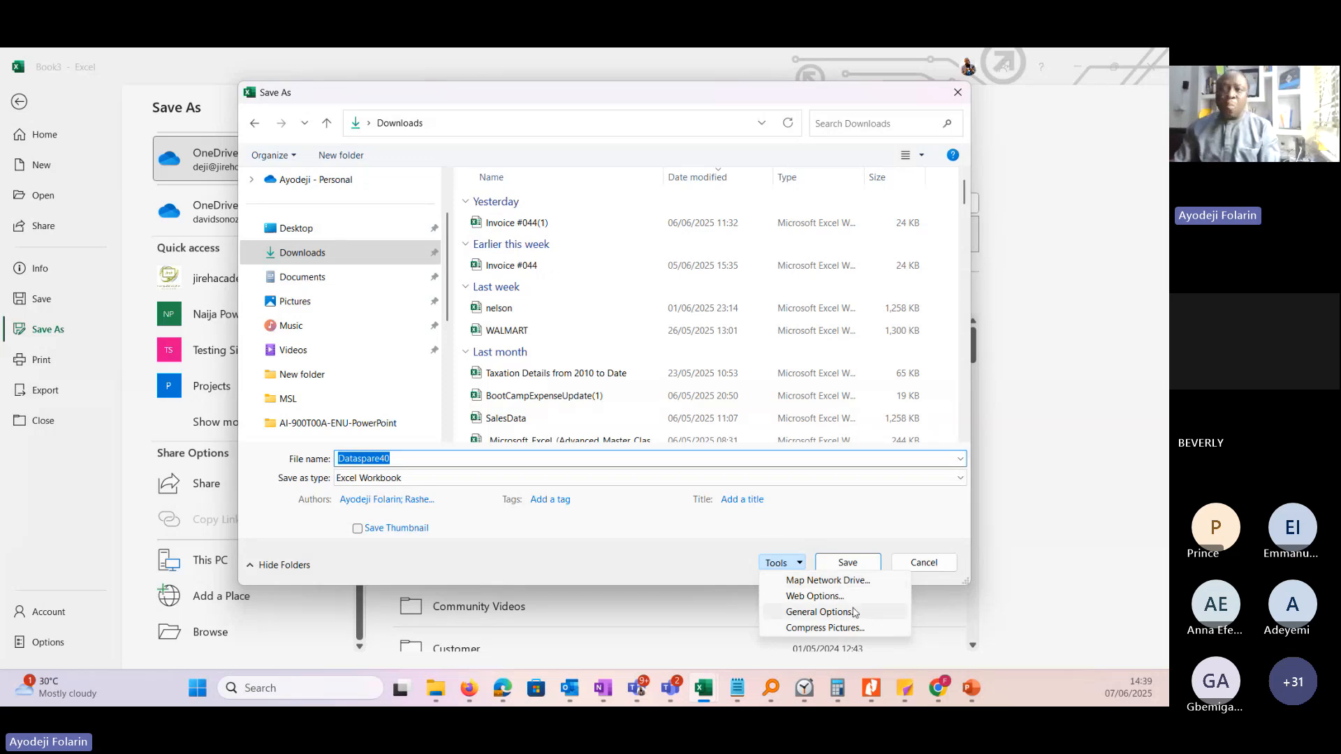
left_click(856, 536)
left_click(847, 563)
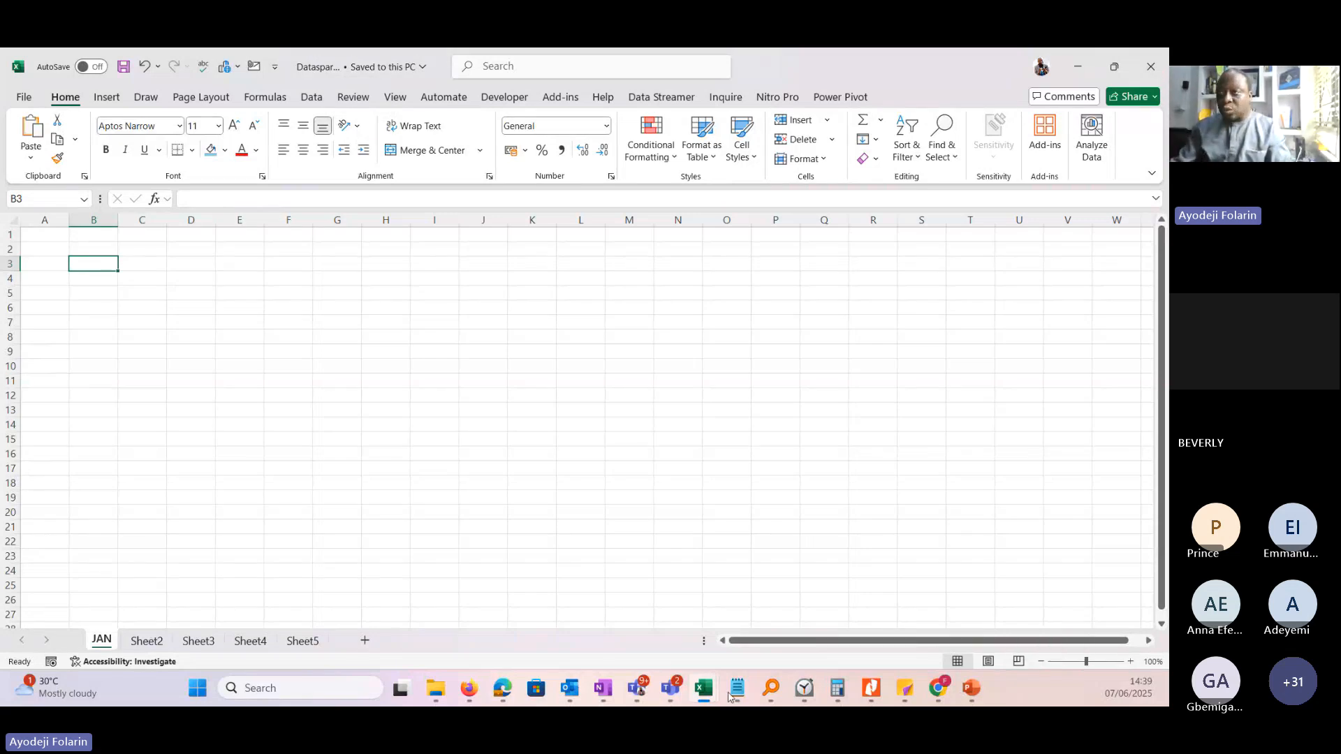
Switch to the PowerPoint presentation, maximize it, and review the Excel Interface, Navigation and Worksheet & Workbook topics on slide 5.
mouse_move(871, 690)
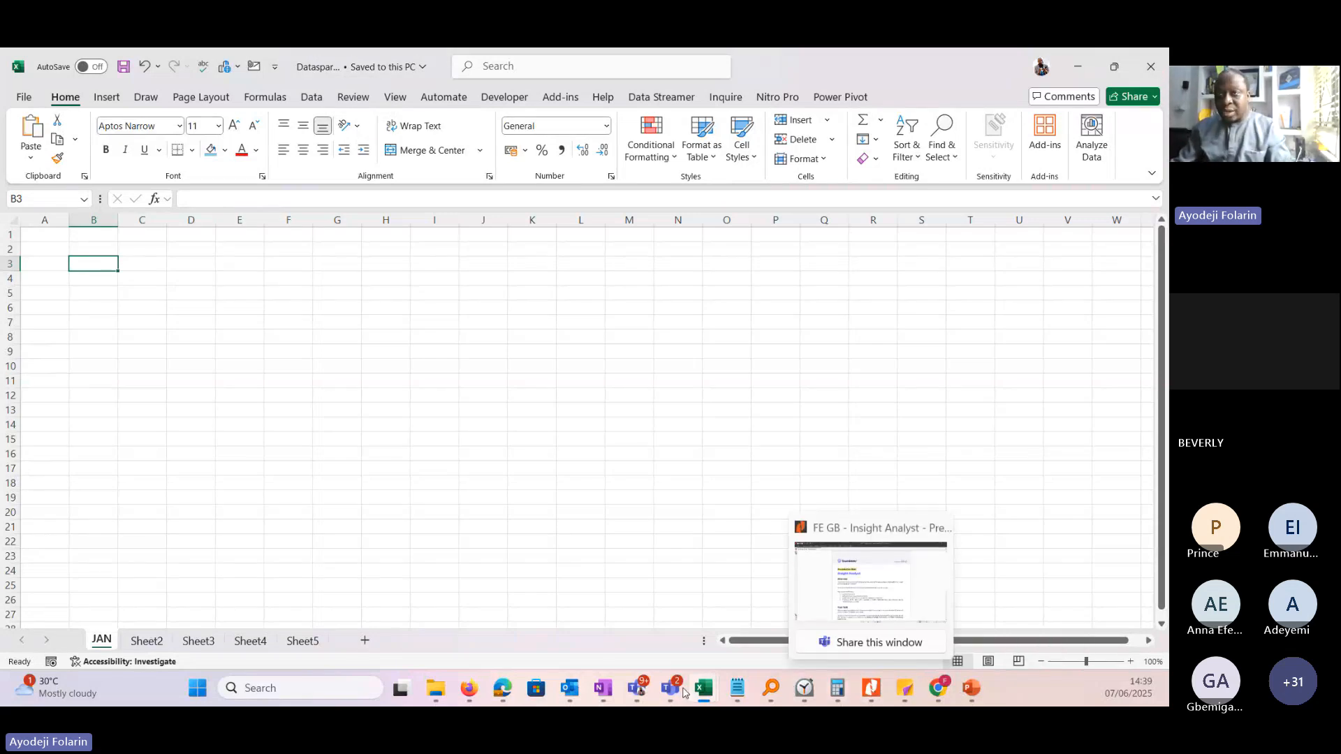
left_click(972, 688)
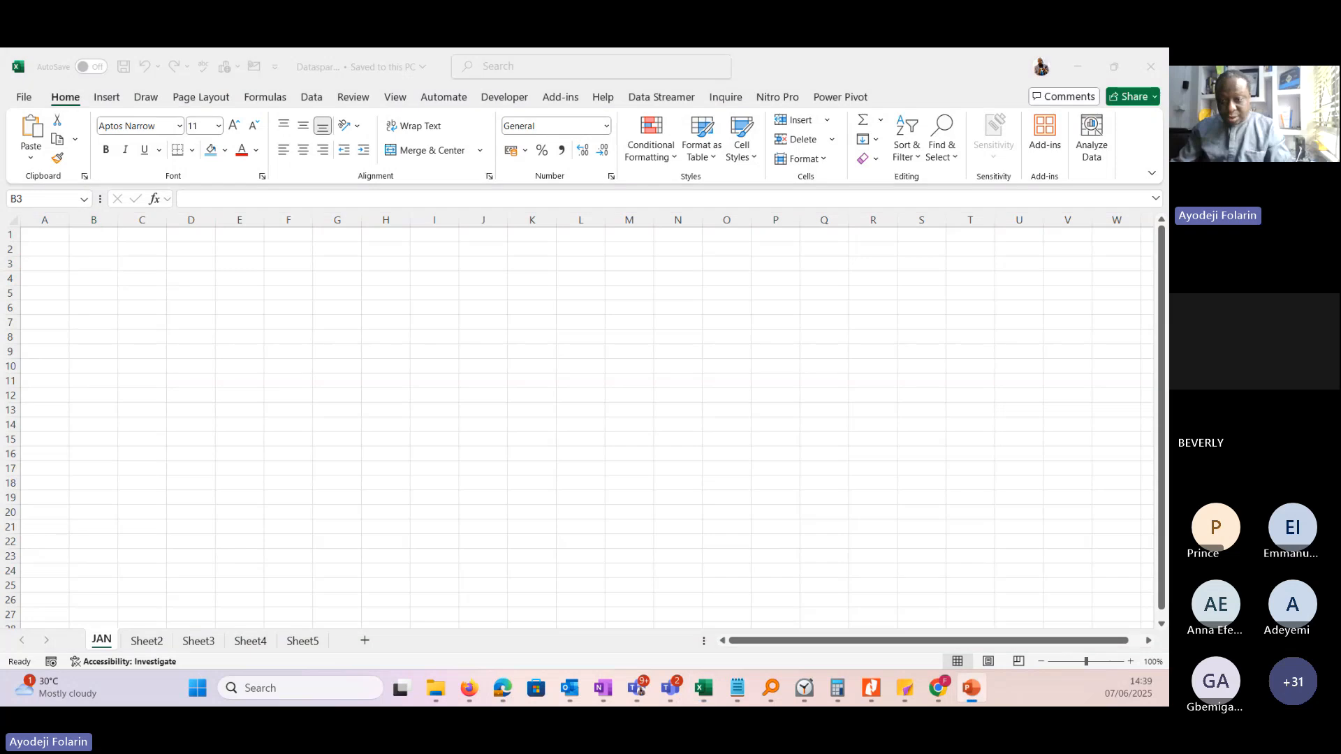
left_click_drag(0, 54, 673, 172)
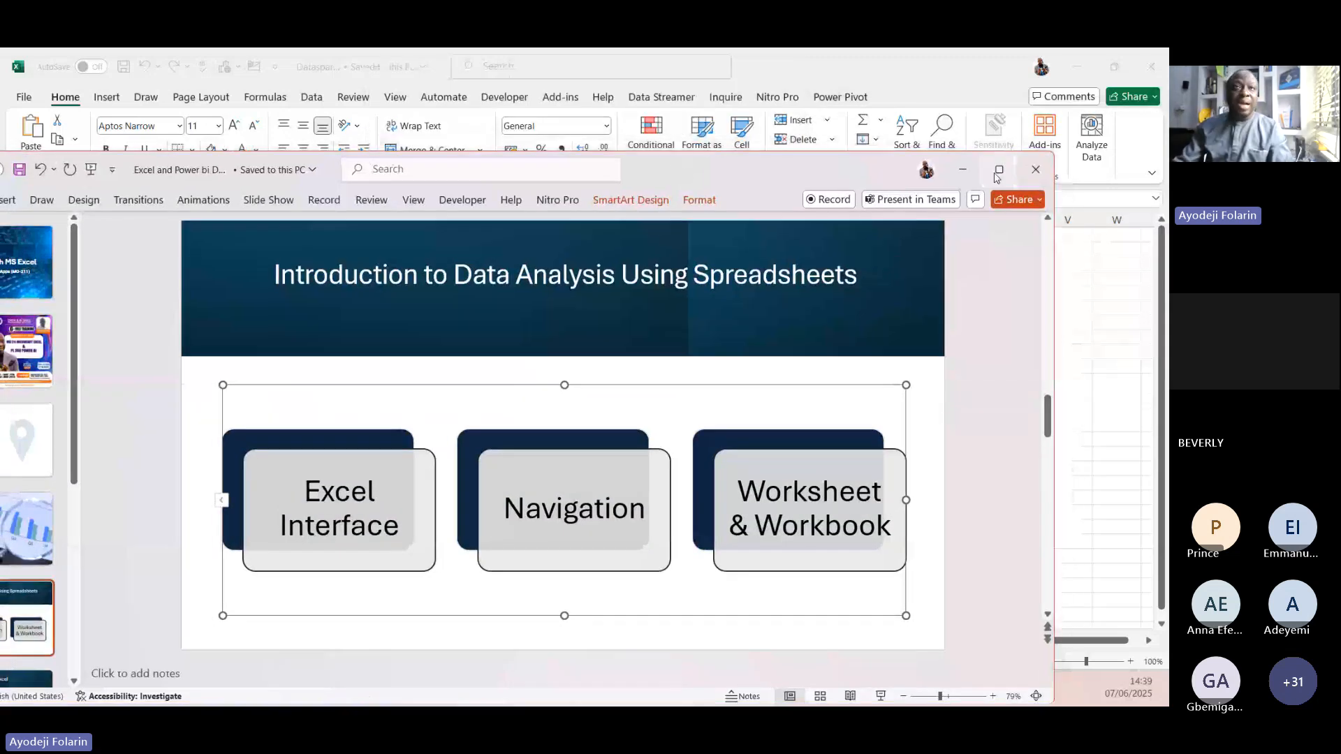
left_click(999, 170)
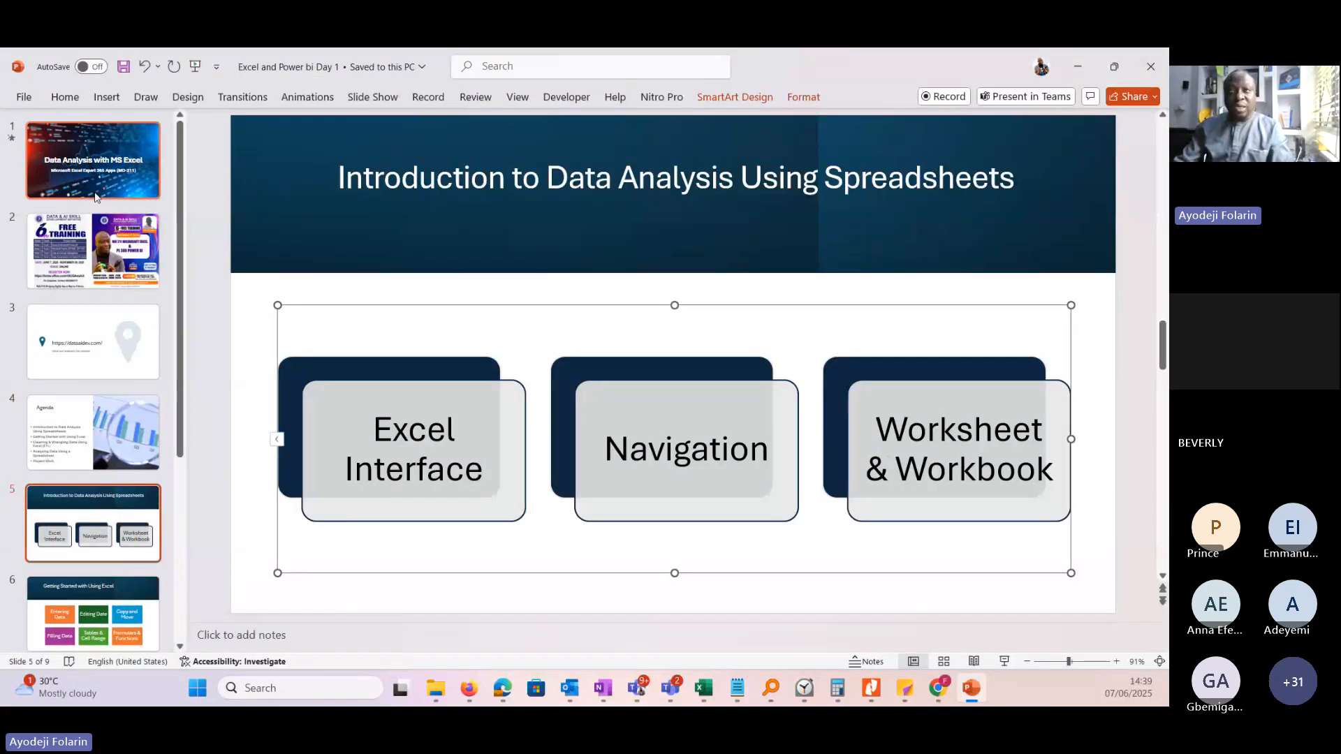
left_click_drag(376, 428, 1059, 474)
left_click(733, 422)
left_click(870, 459)
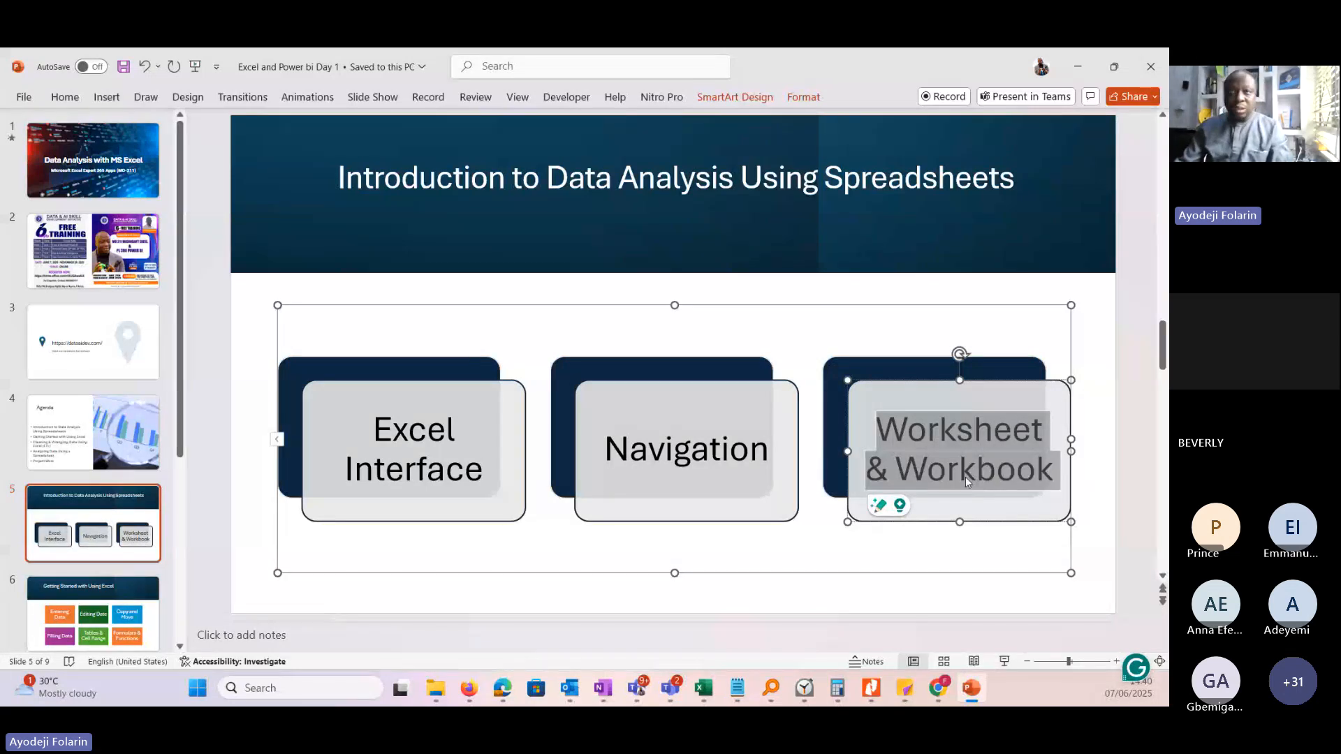
Review the Getting Started with Using Excel topics on slide 6, from editing and copying to filling data, tables and functions.
left_click(103, 624)
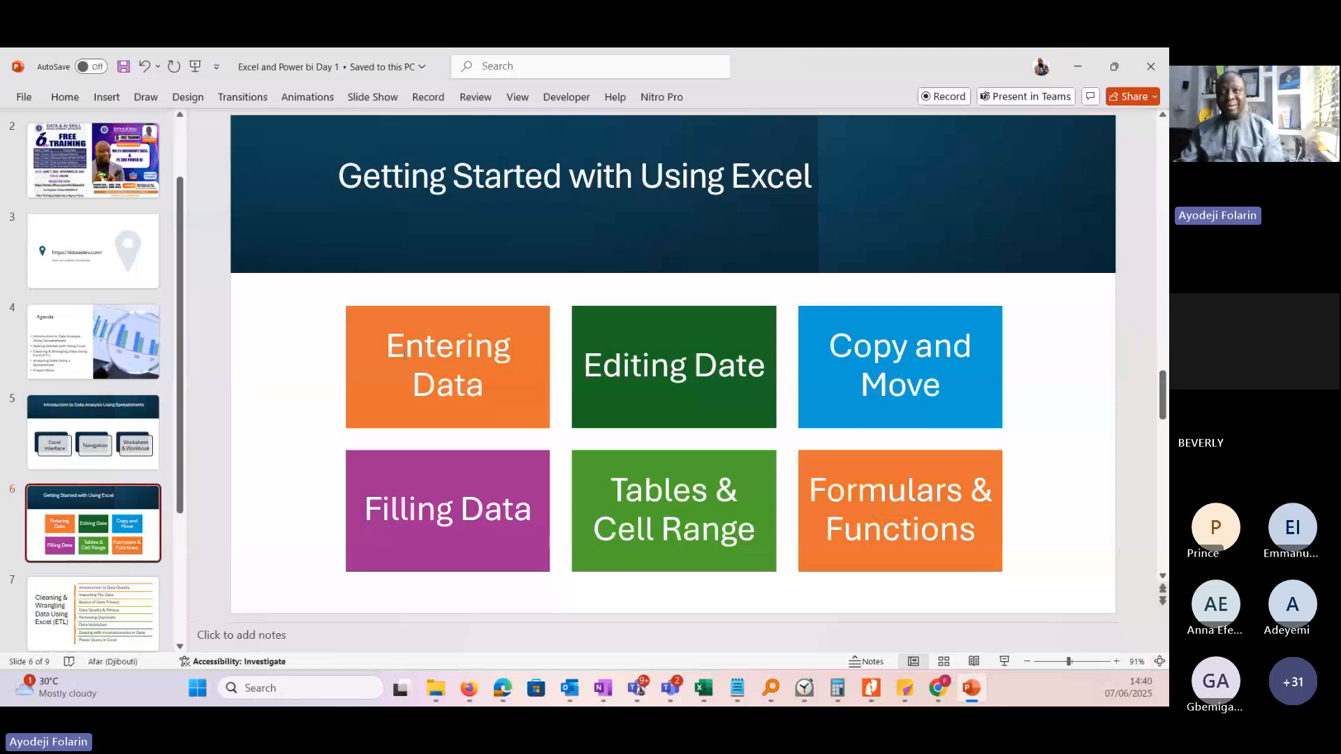
left_click(669, 366)
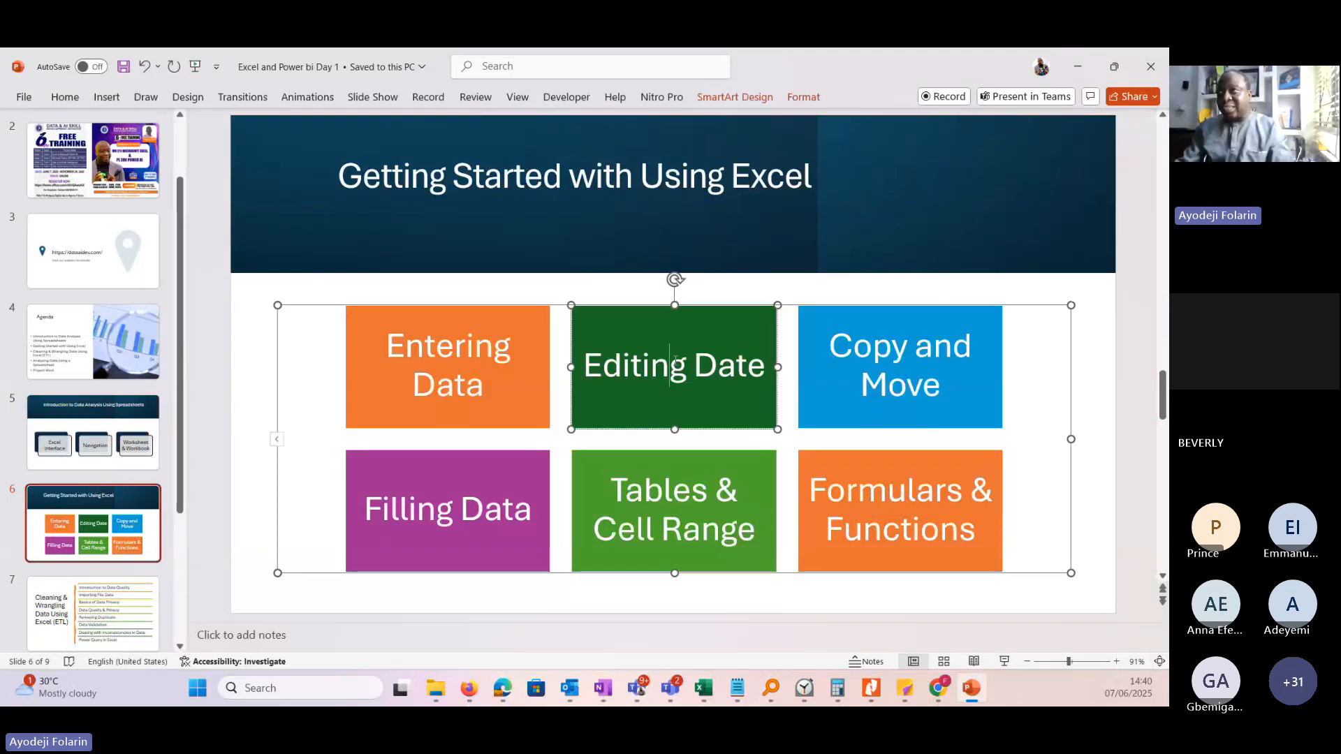
left_click(853, 357)
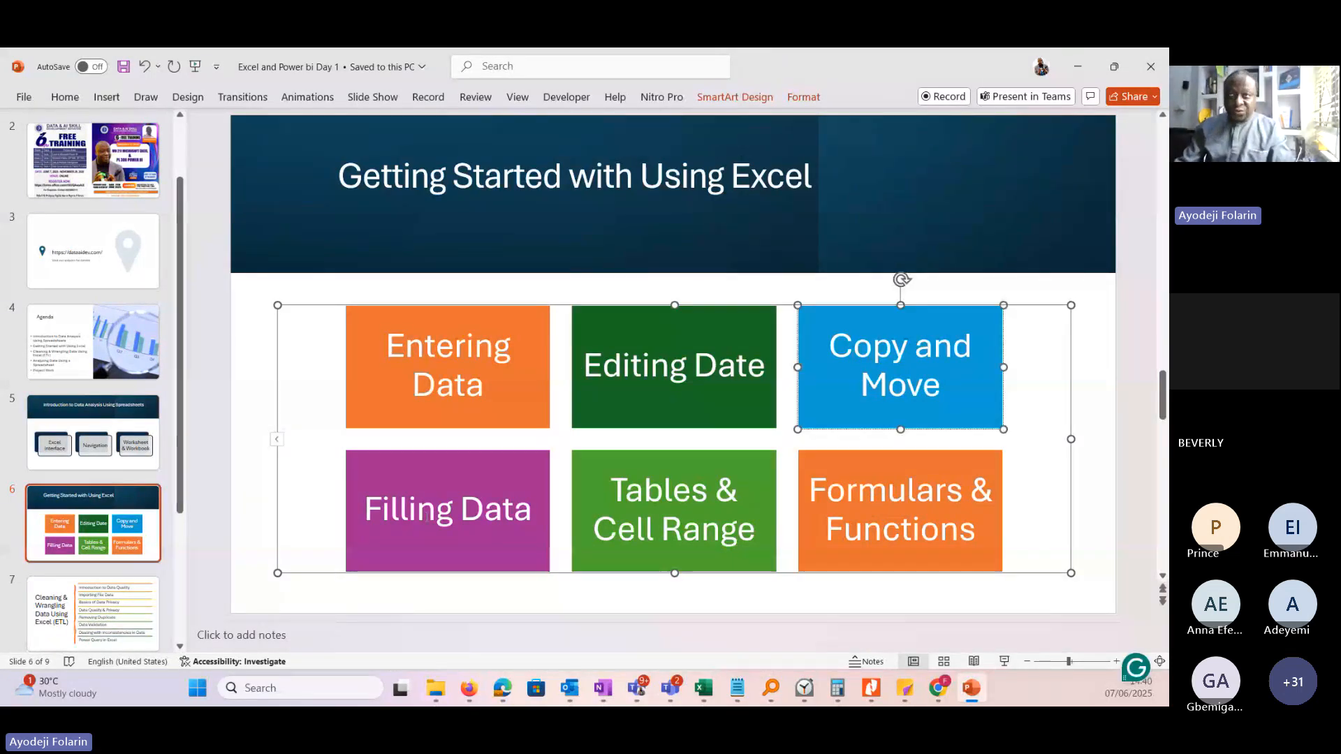
left_click(428, 517)
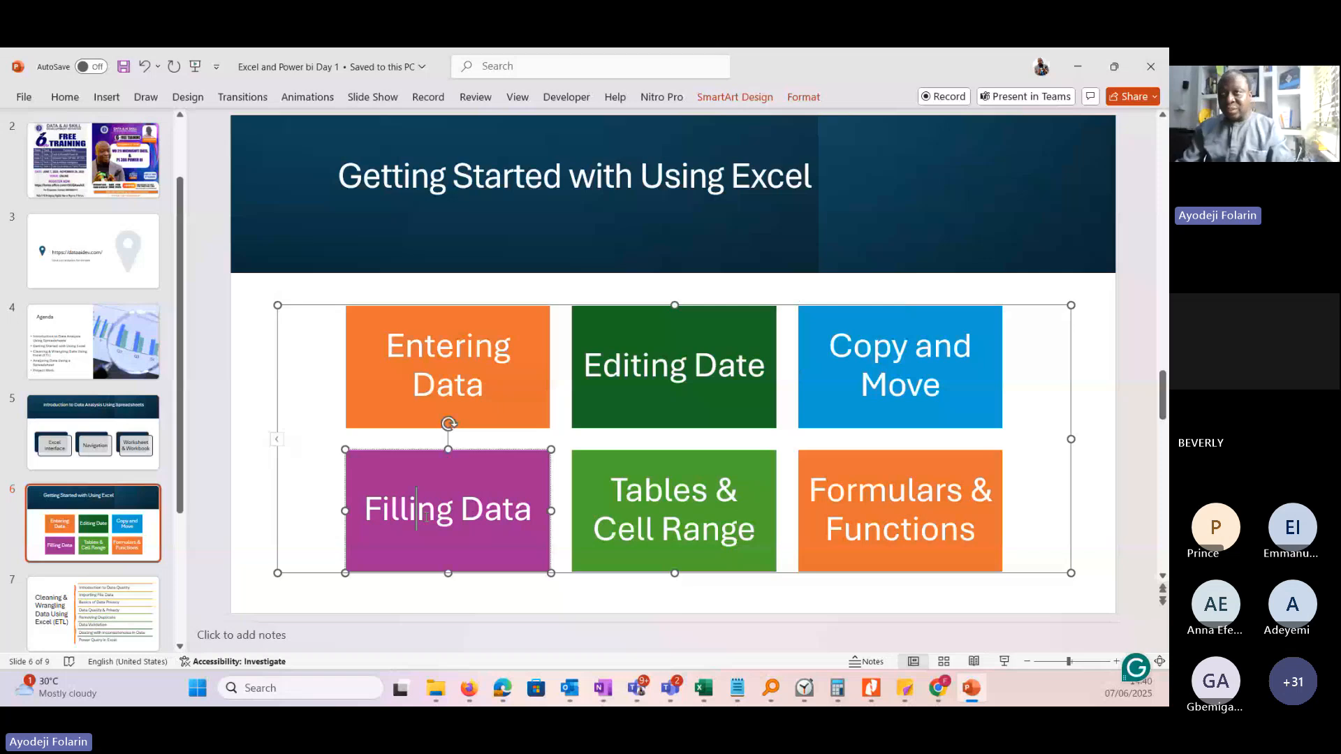
left_click(674, 510)
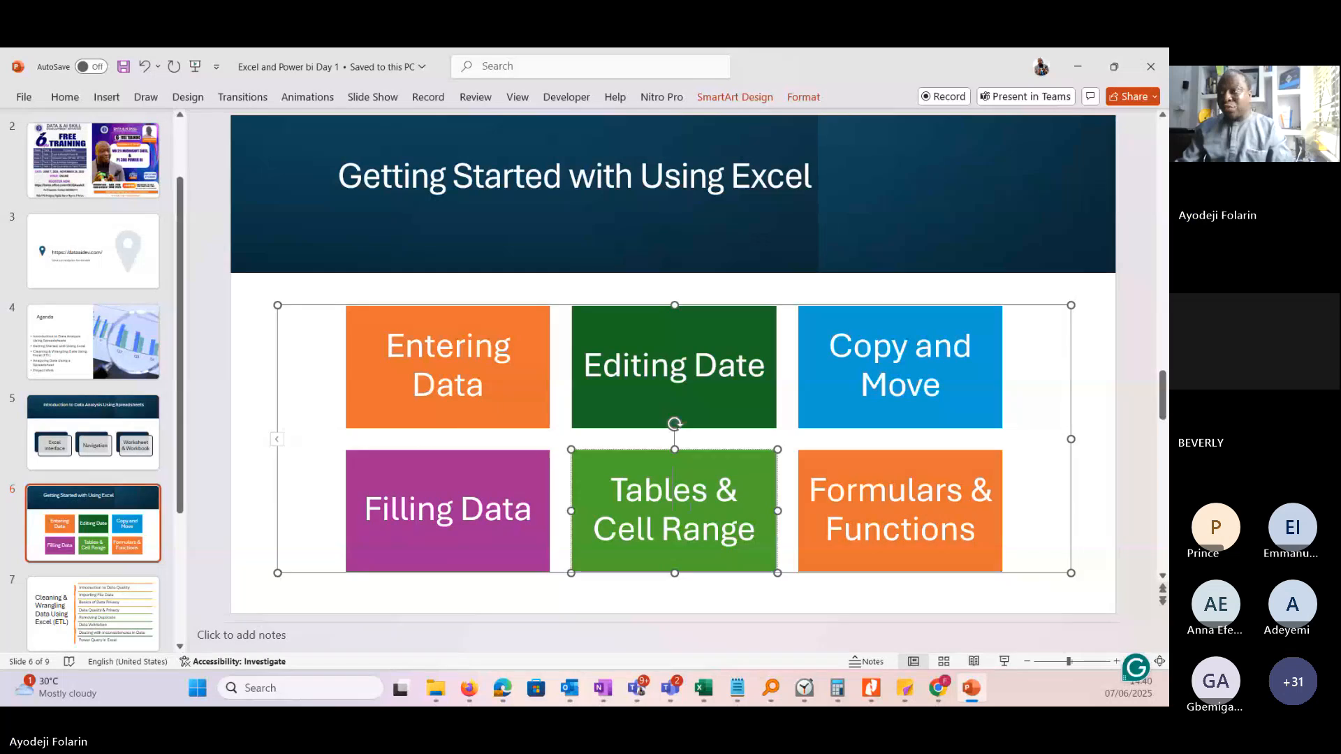
left_click(888, 489)
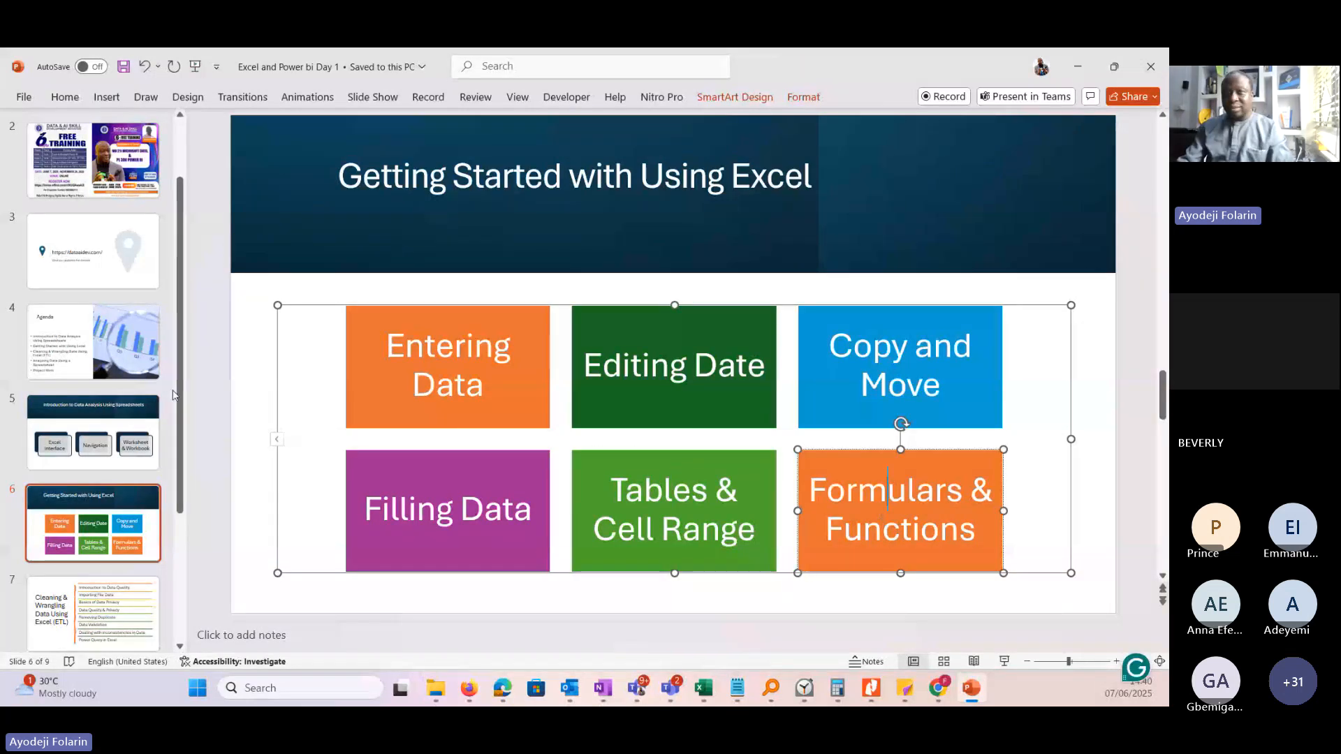
mouse_move(179, 391)
left_mouse_down()
mouse_move(179, 461)
mouse_move(179, 404)
left_mouse_up()
Switch back to the Excel workbook and select cell D9 and then G5 on the JAN worksheet.
key("alt+Tab")
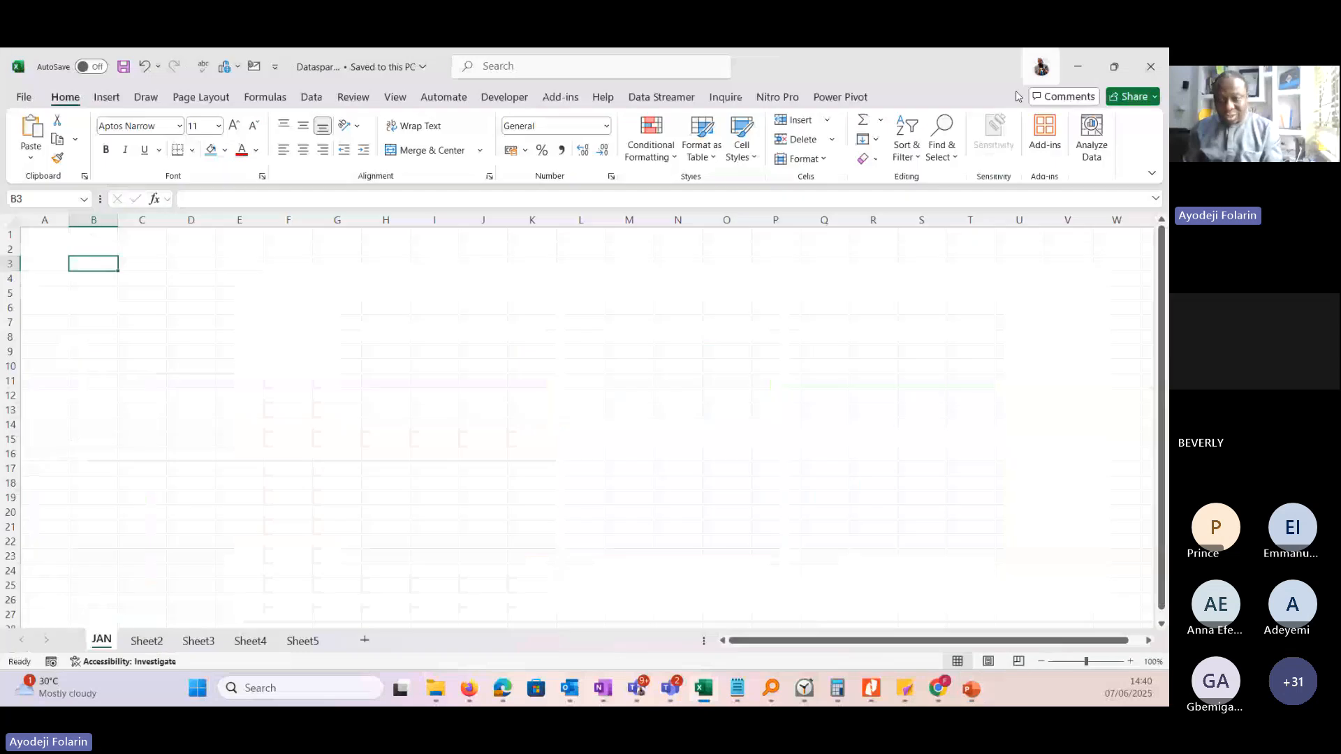
left_click(191, 351)
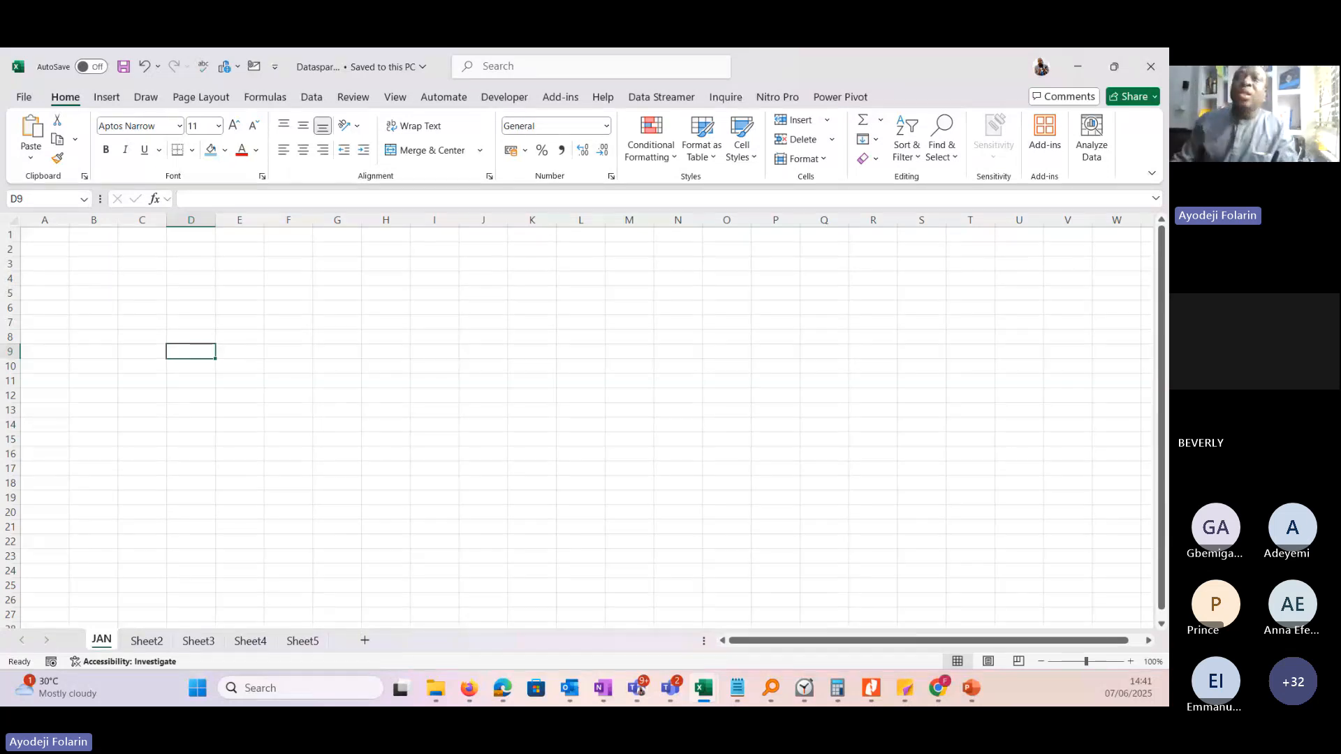
left_click(337, 294)
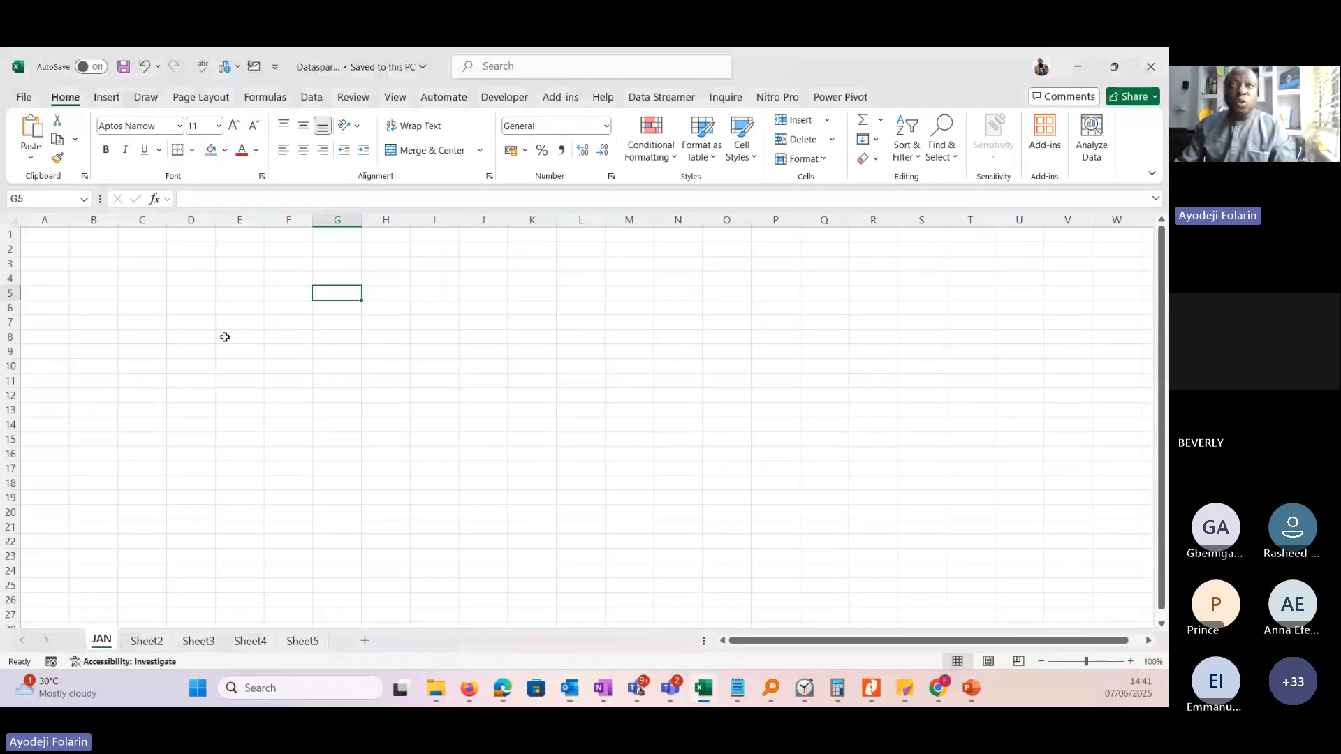
left_click(139, 312)
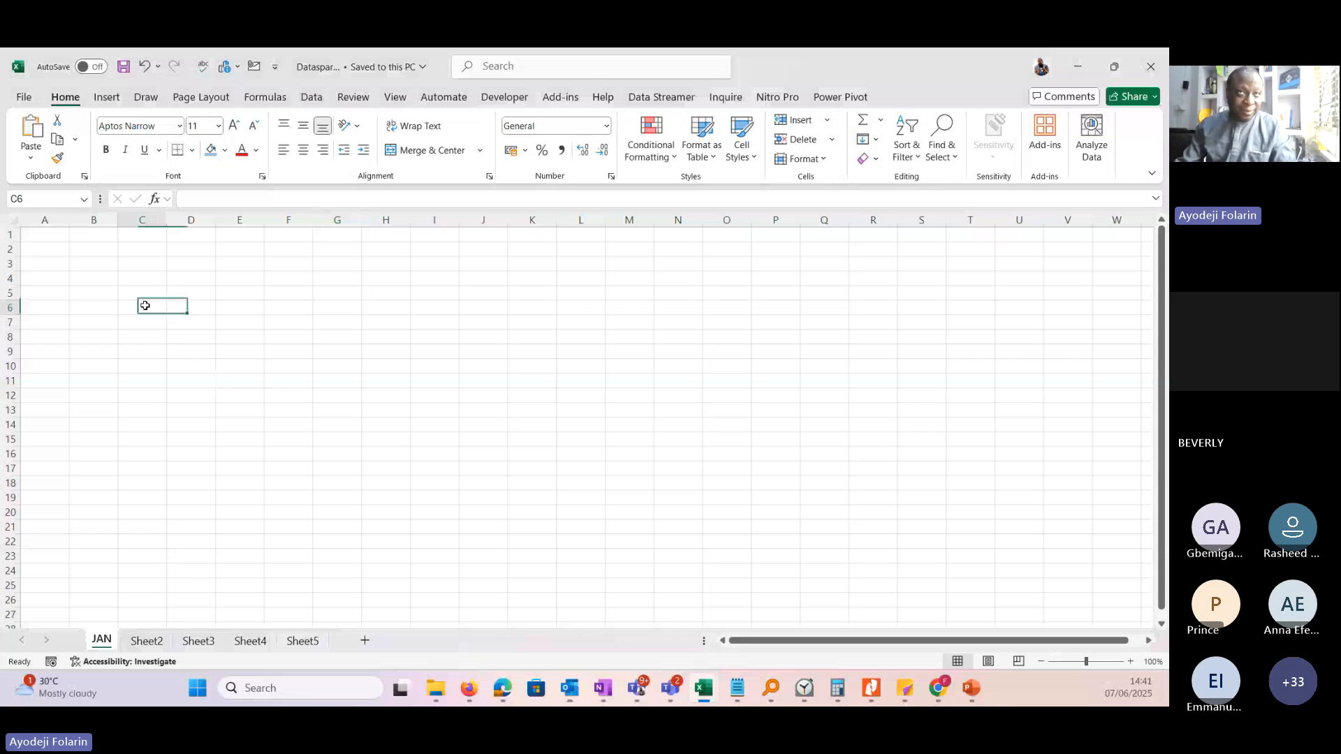
left_click(146, 293)
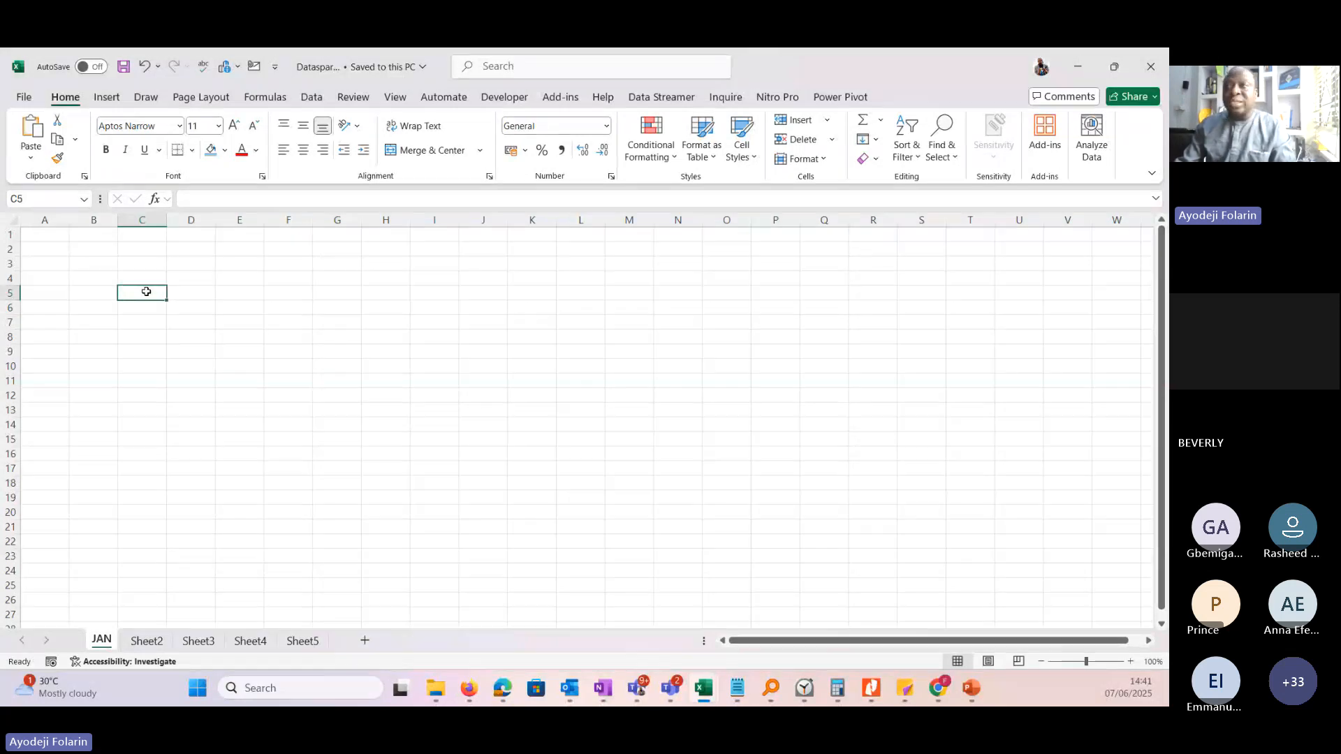
left_click(109, 266)
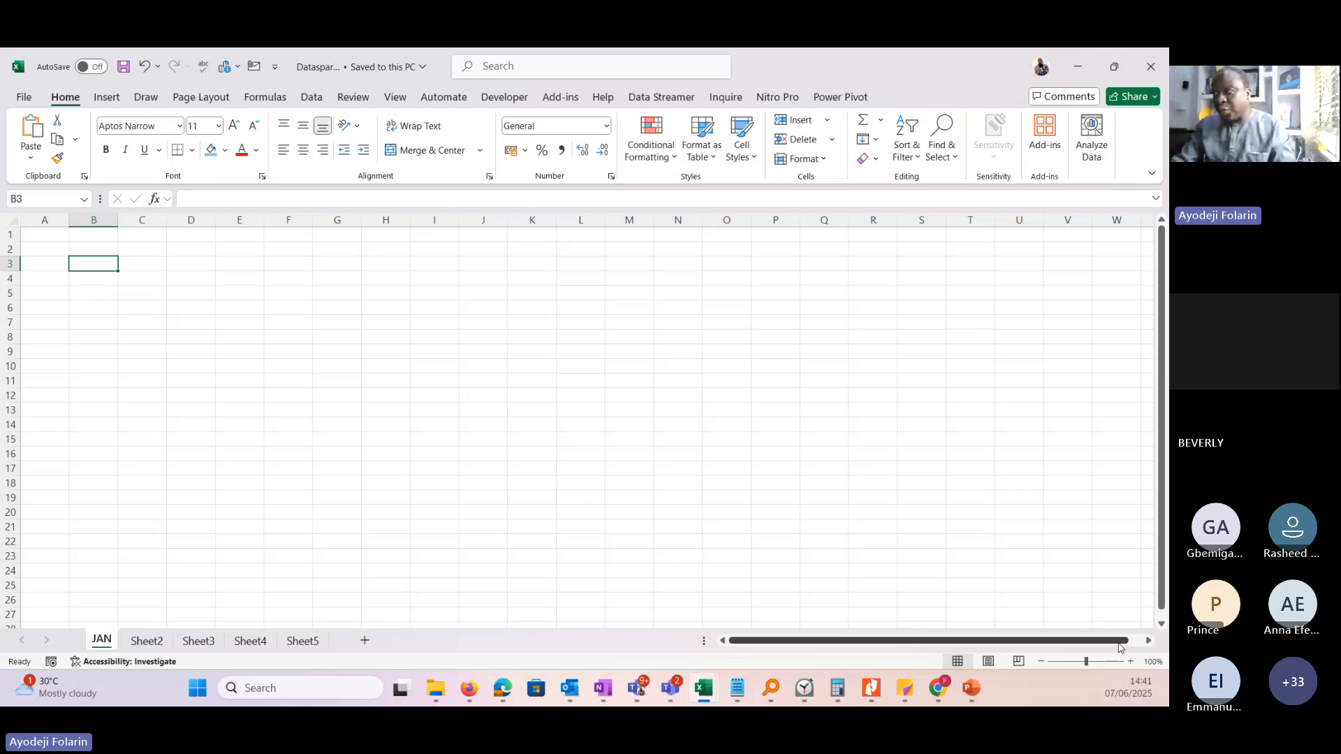
Enter the heading Name in cell B2 of the JAN worksheet.
left_click(1130, 663)
left_click(1129, 662)
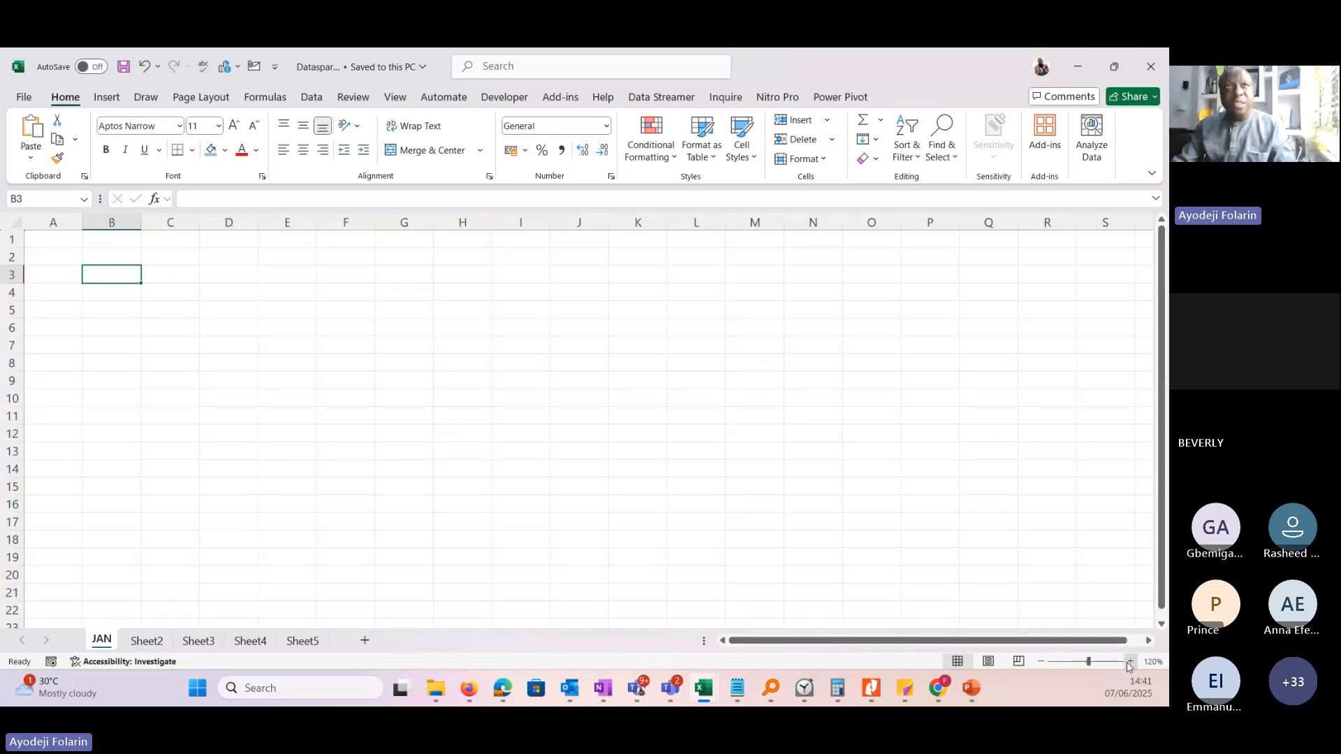
left_click(1129, 662)
left_click(1130, 663)
left_click(1130, 662)
left_click(1131, 662)
left_click(1132, 663)
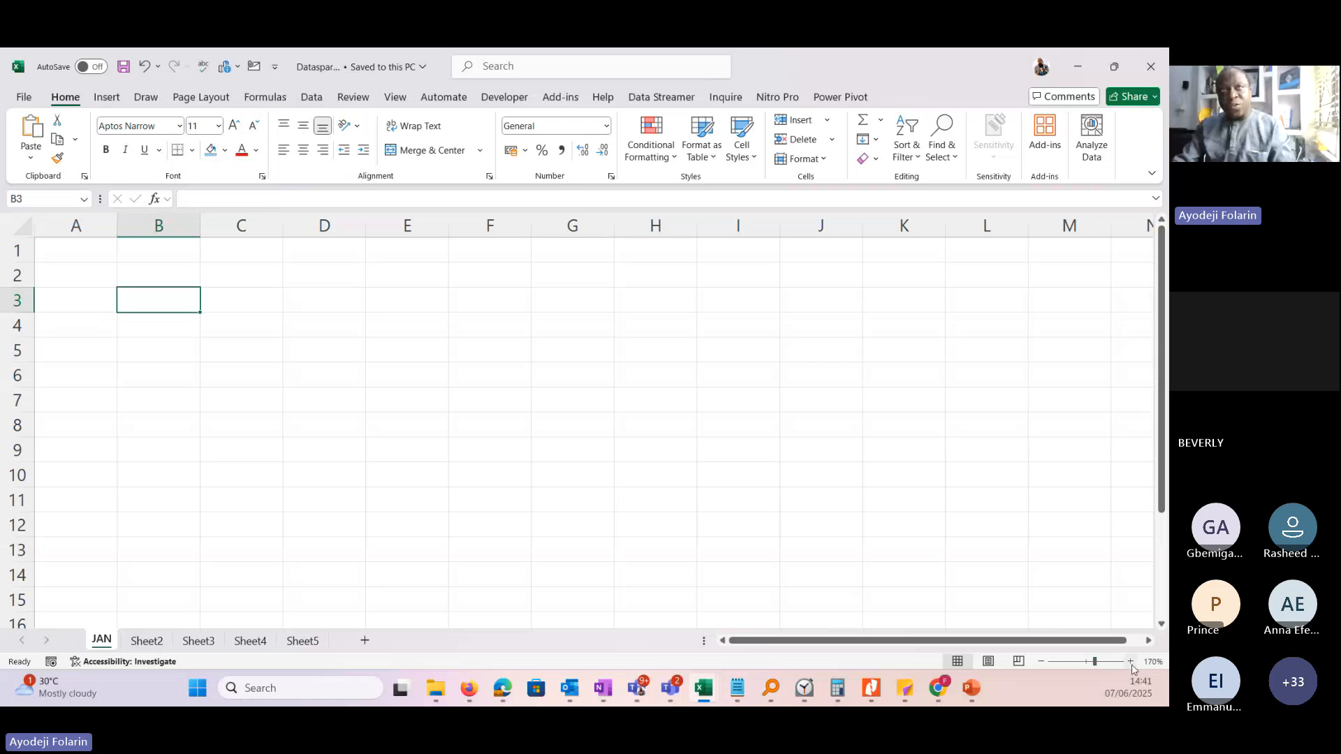
left_click(1131, 662)
left_click(1131, 662)
left_click(1131, 662)
left_click(1131, 663)
left_click(1131, 662)
left_click(1131, 663)
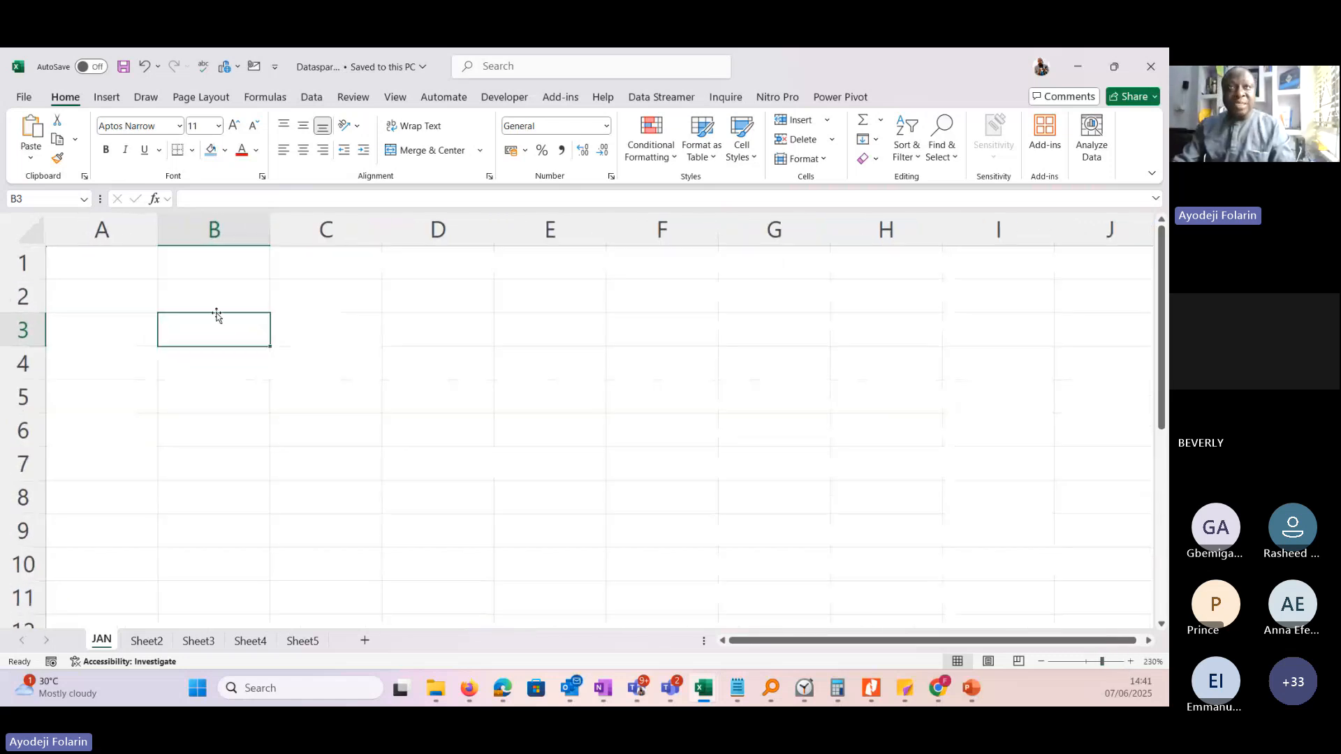
left_click(212, 297)
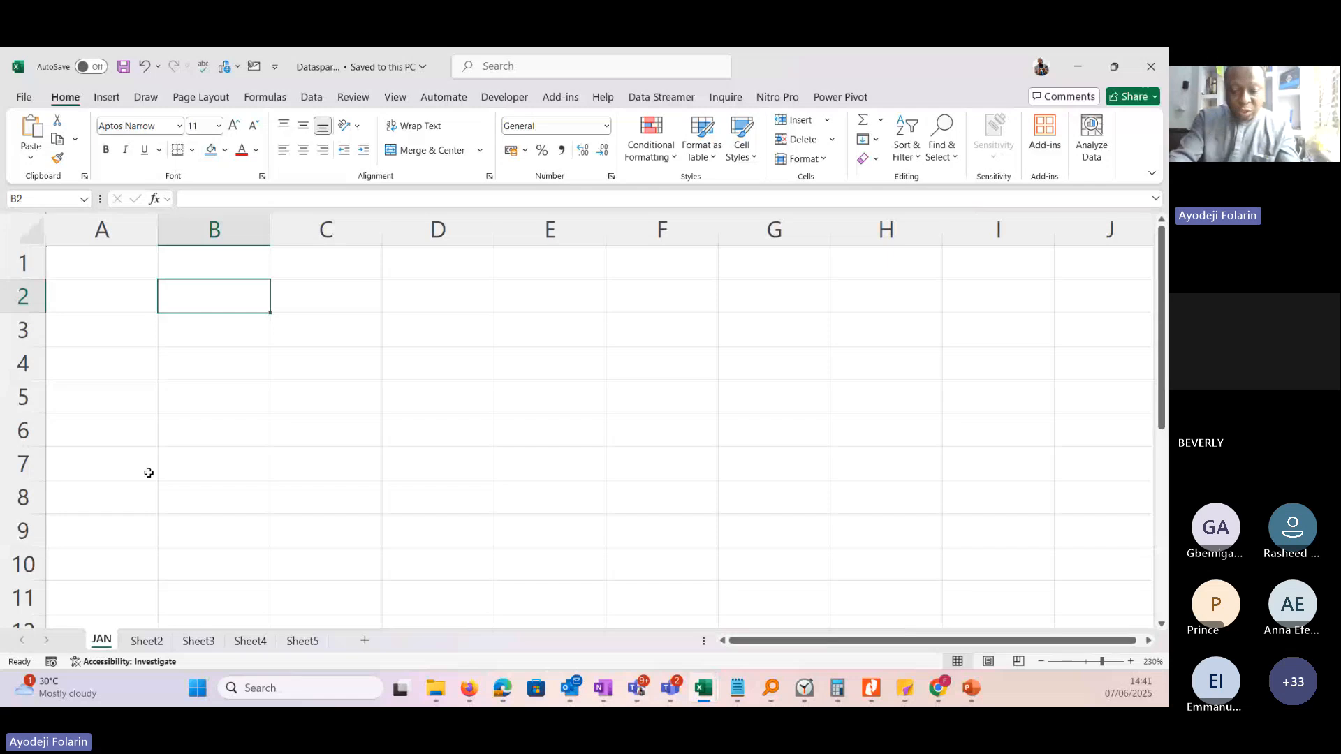
type("Name")
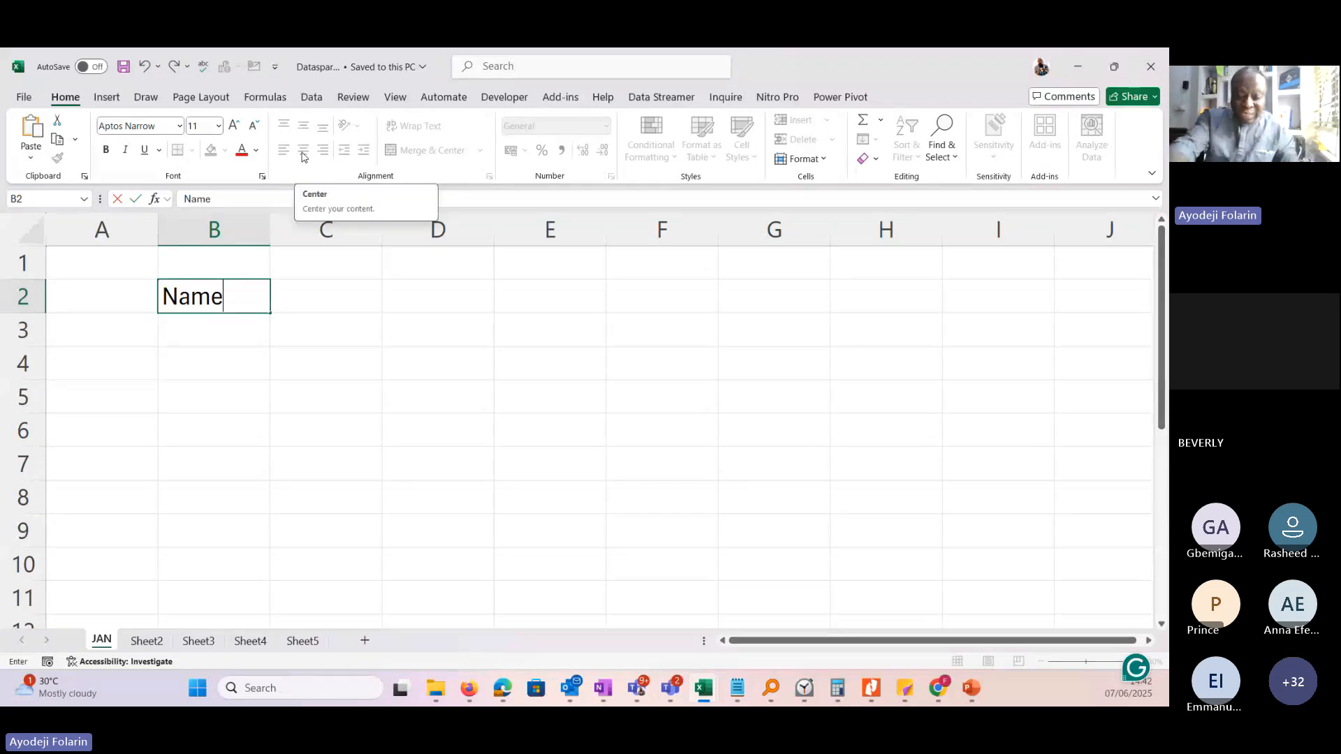
key("Return")
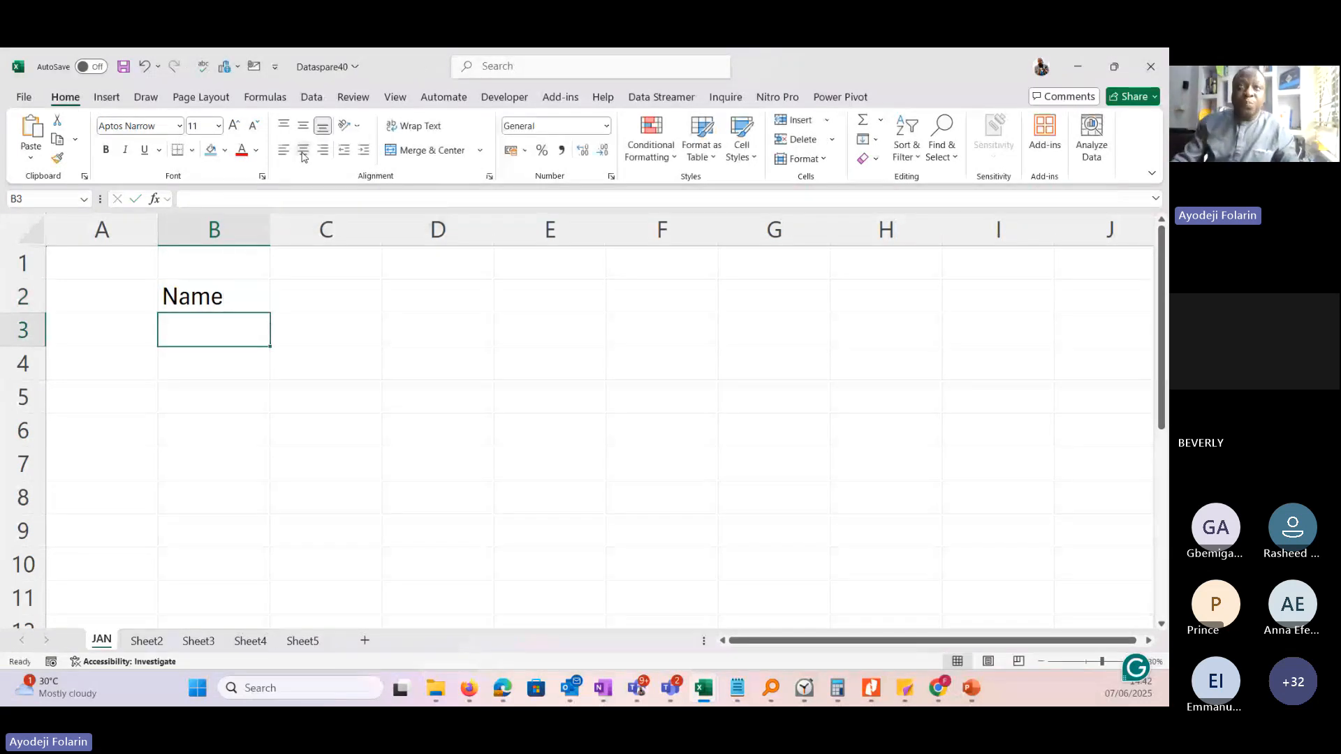
Select the Name heading cell and check the cell mode indicator for the worksheet.
left_click(260, 301)
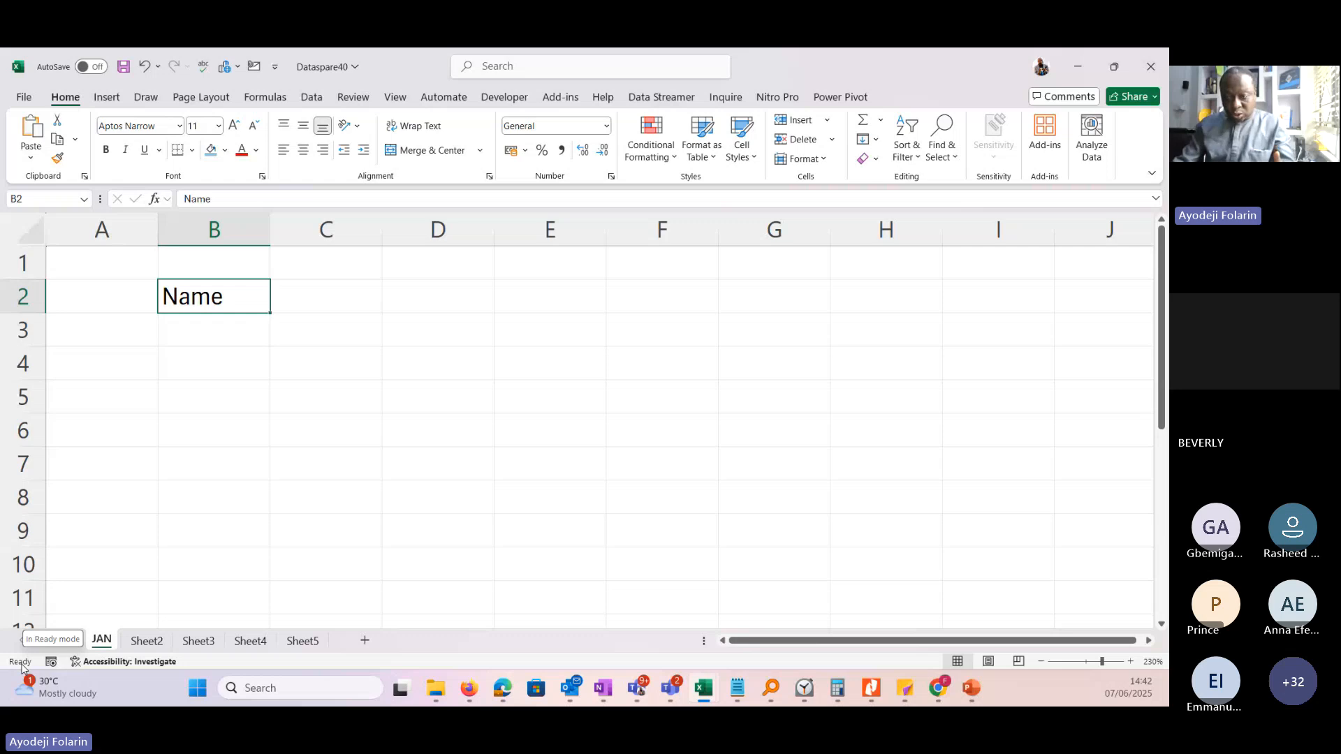
mouse_move(12, 681)
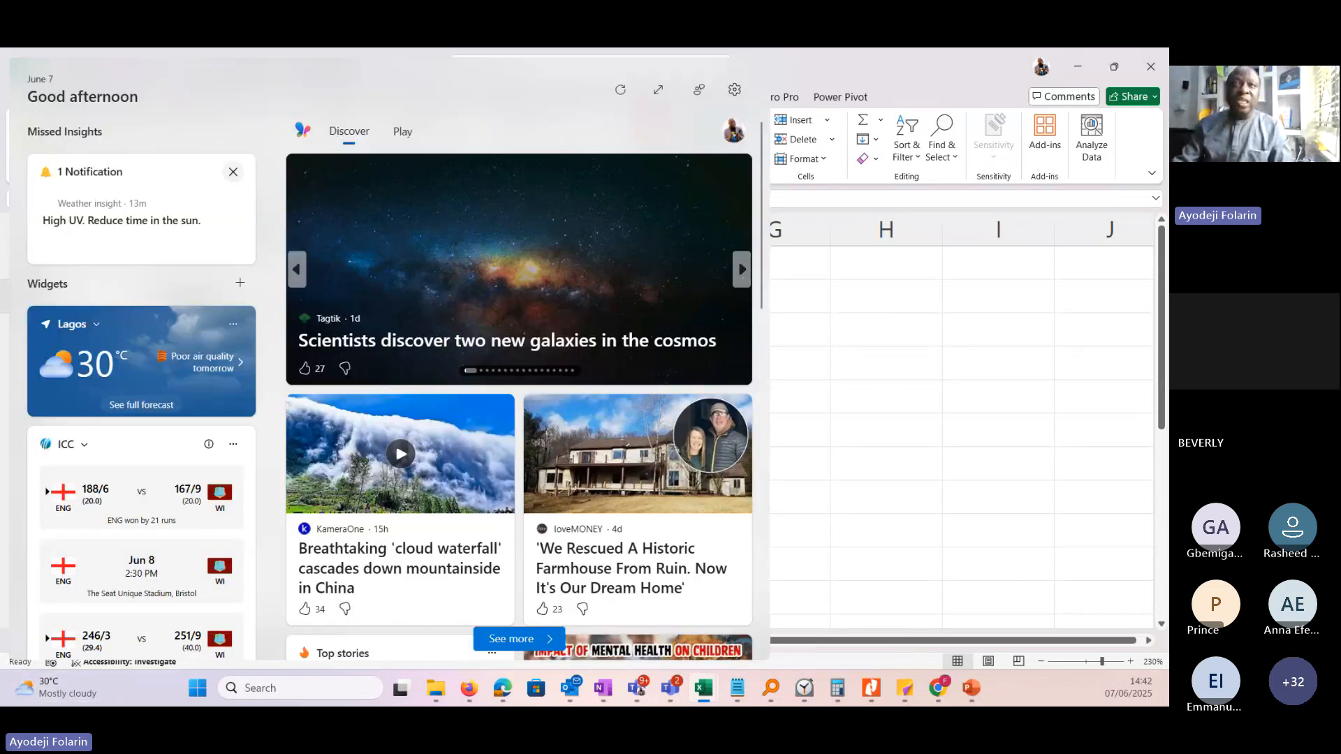
left_click(938, 413)
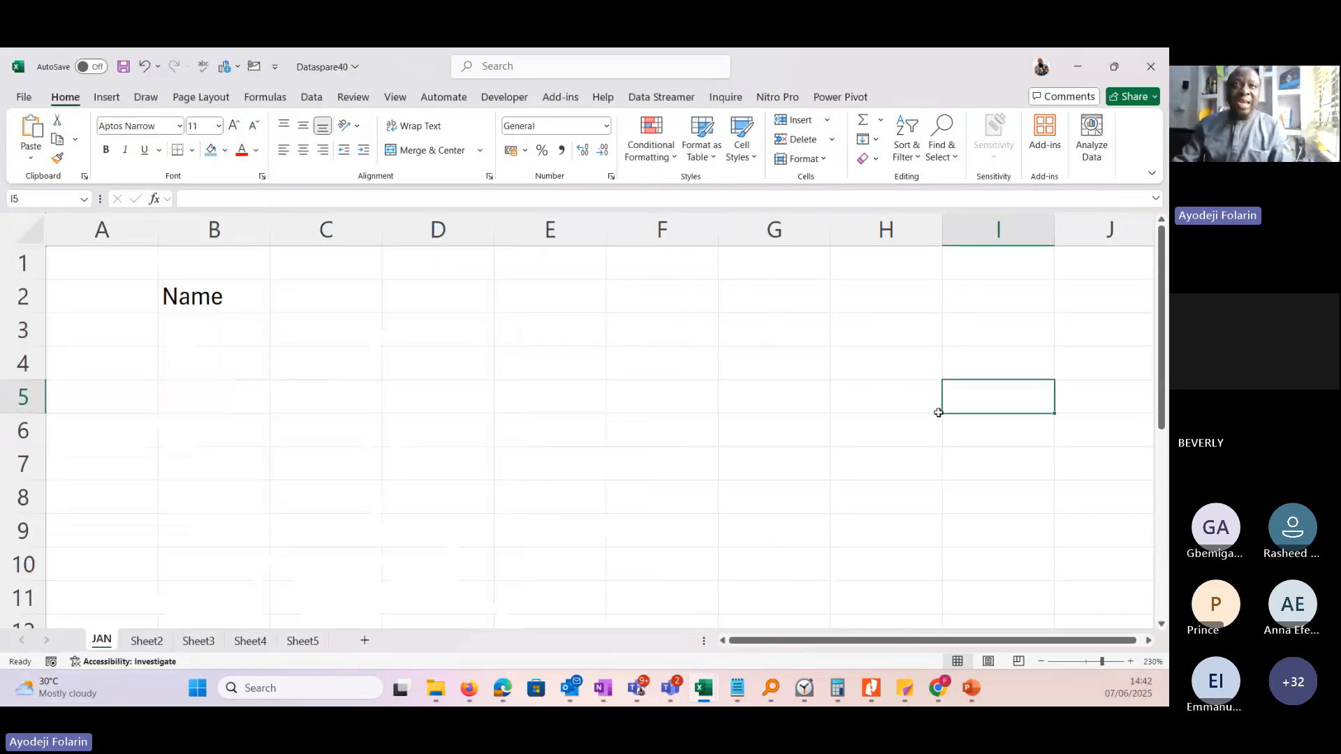
Widen column B and enter the numbers 34 in cell B4 and 56 in cell B5.
left_click(229, 356)
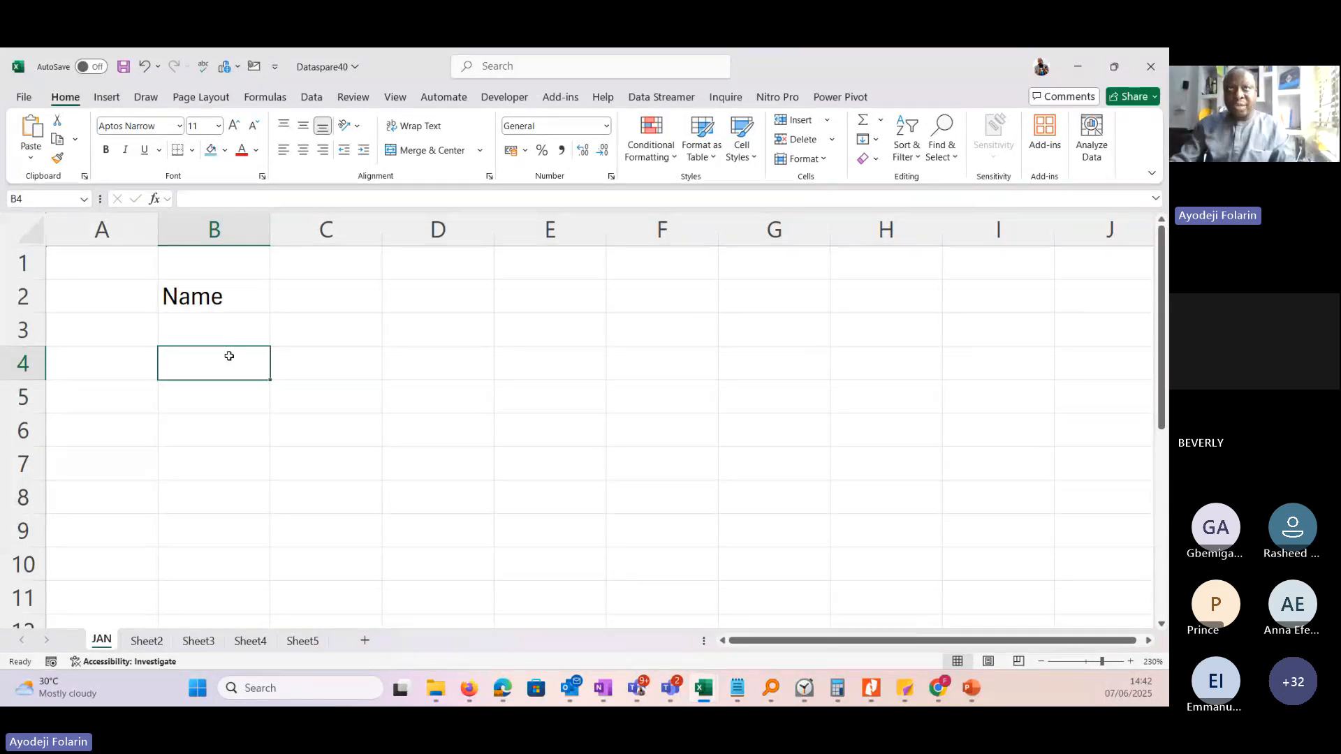
left_click_drag(270, 230, 345, 232)
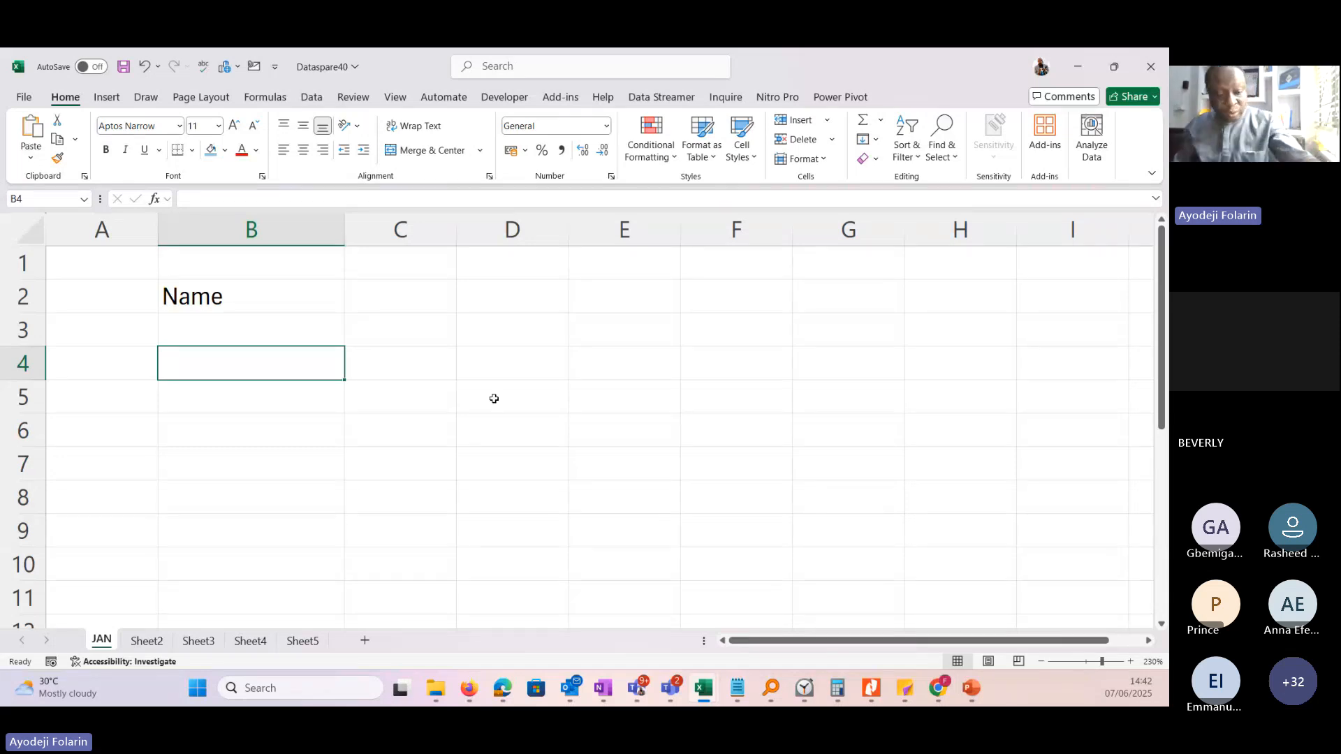
type("34")
left_click(273, 403)
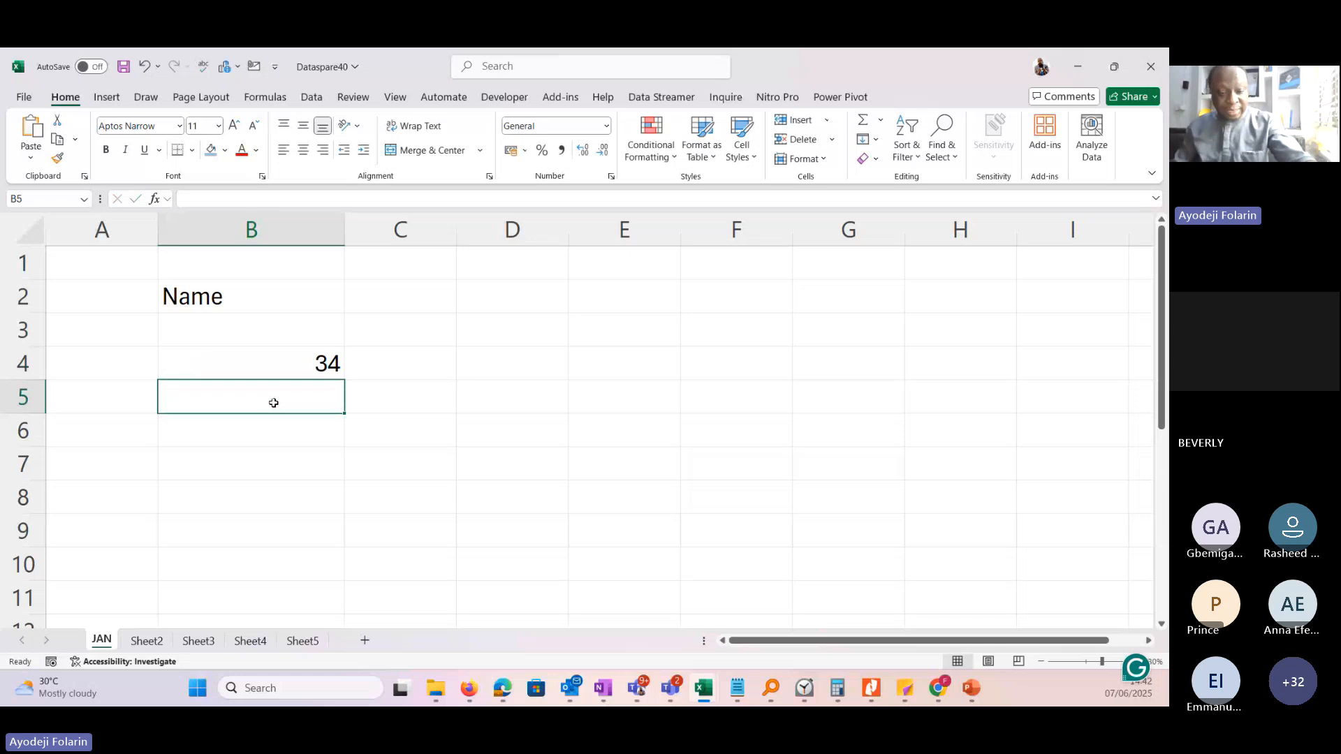
type("56")
left_click(256, 433)
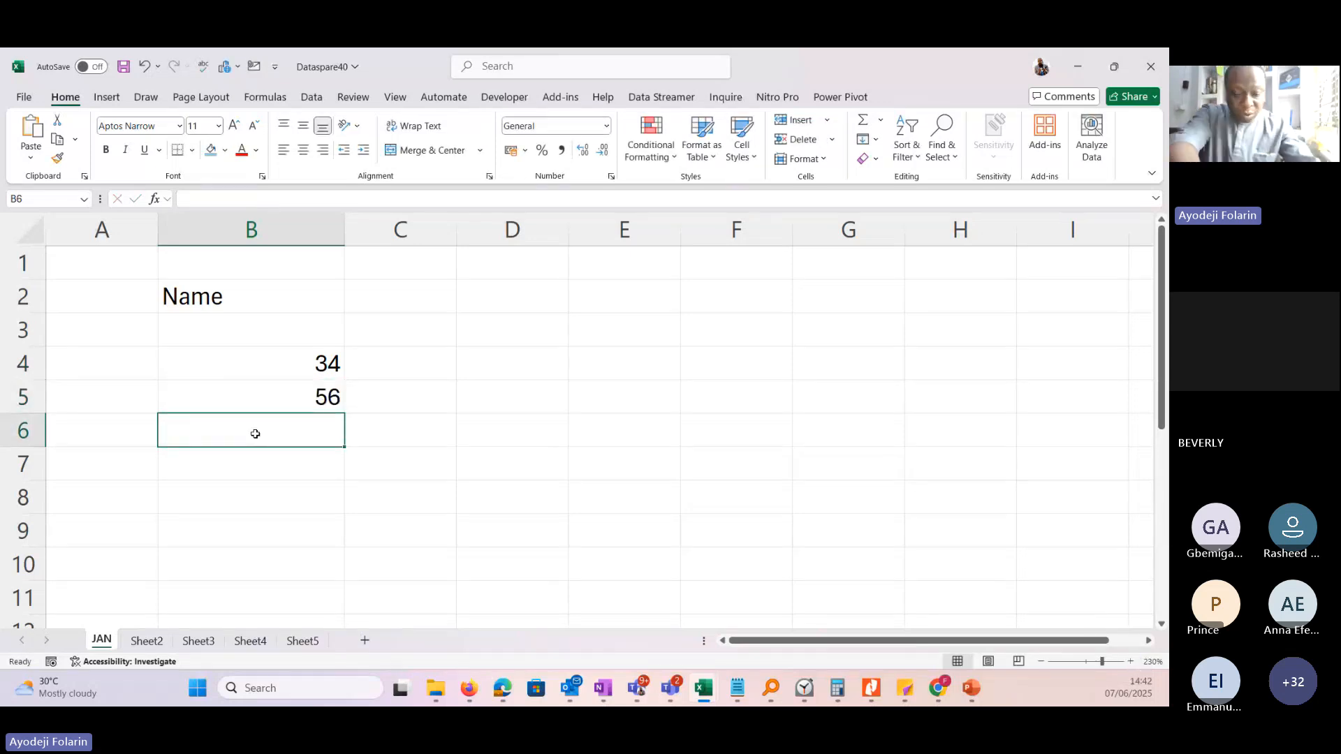
Enter two people's names as text, one in cell B6 and one in cell B7.
type("Olajid")
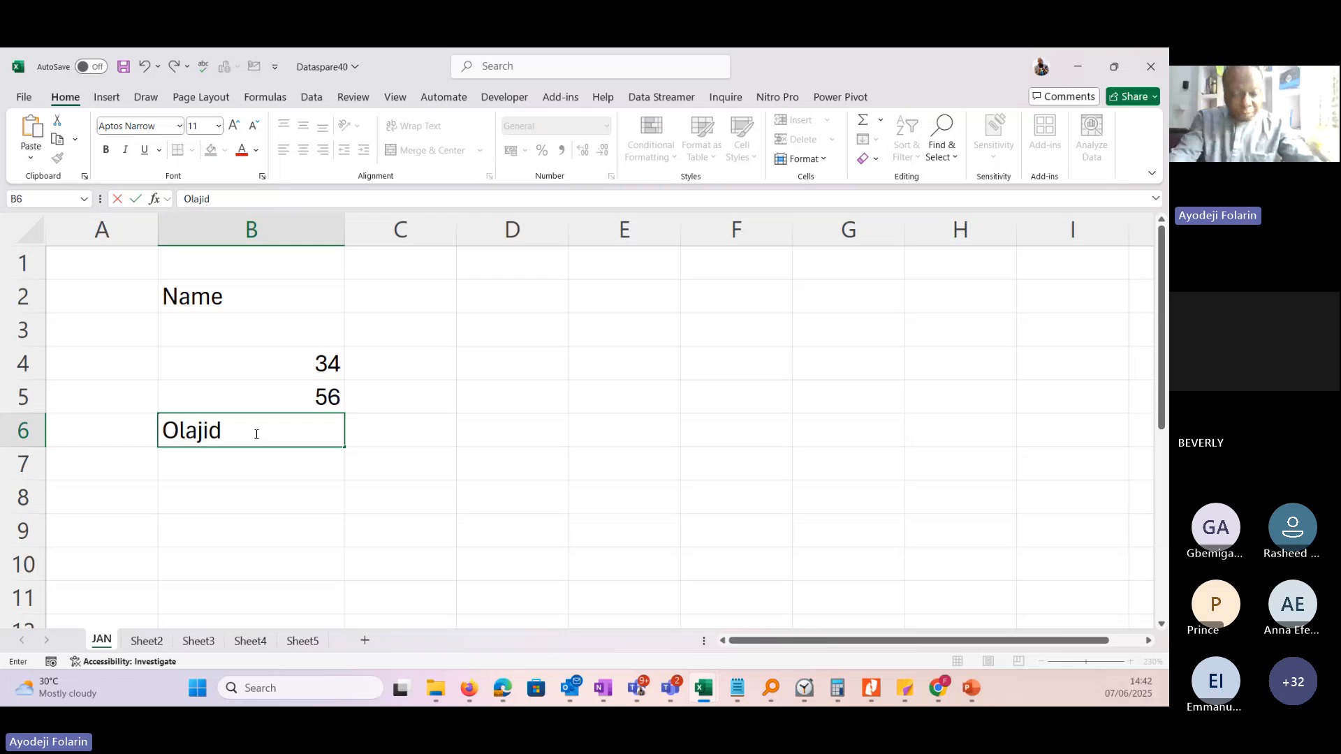
type("e")
key("Return")
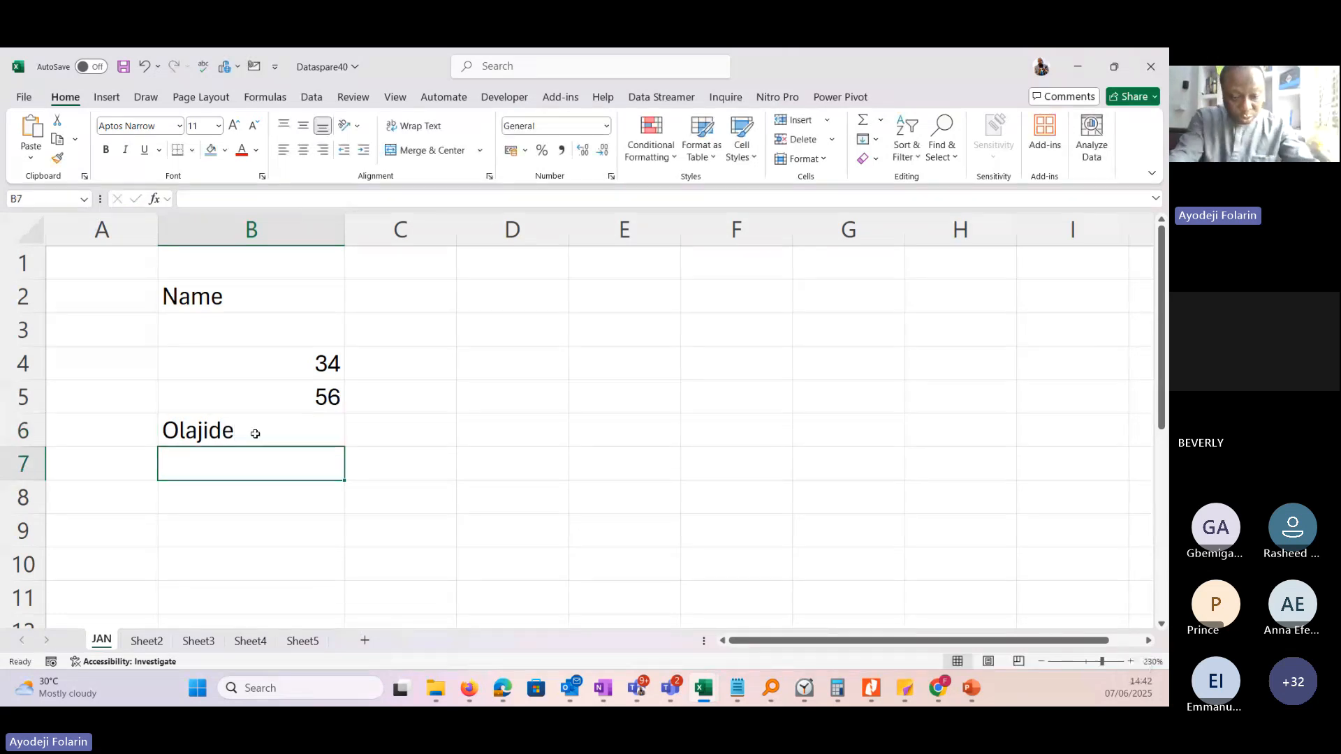
type("Idowu")
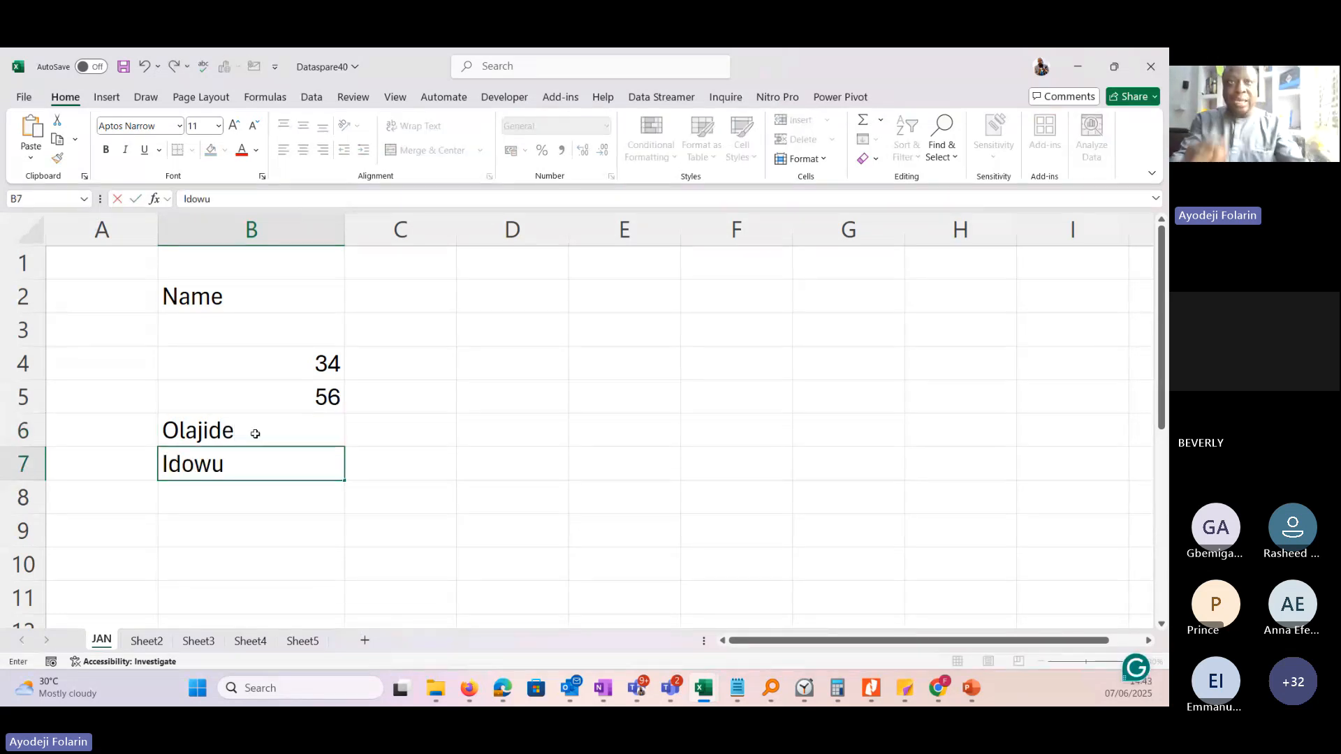
key("Return")
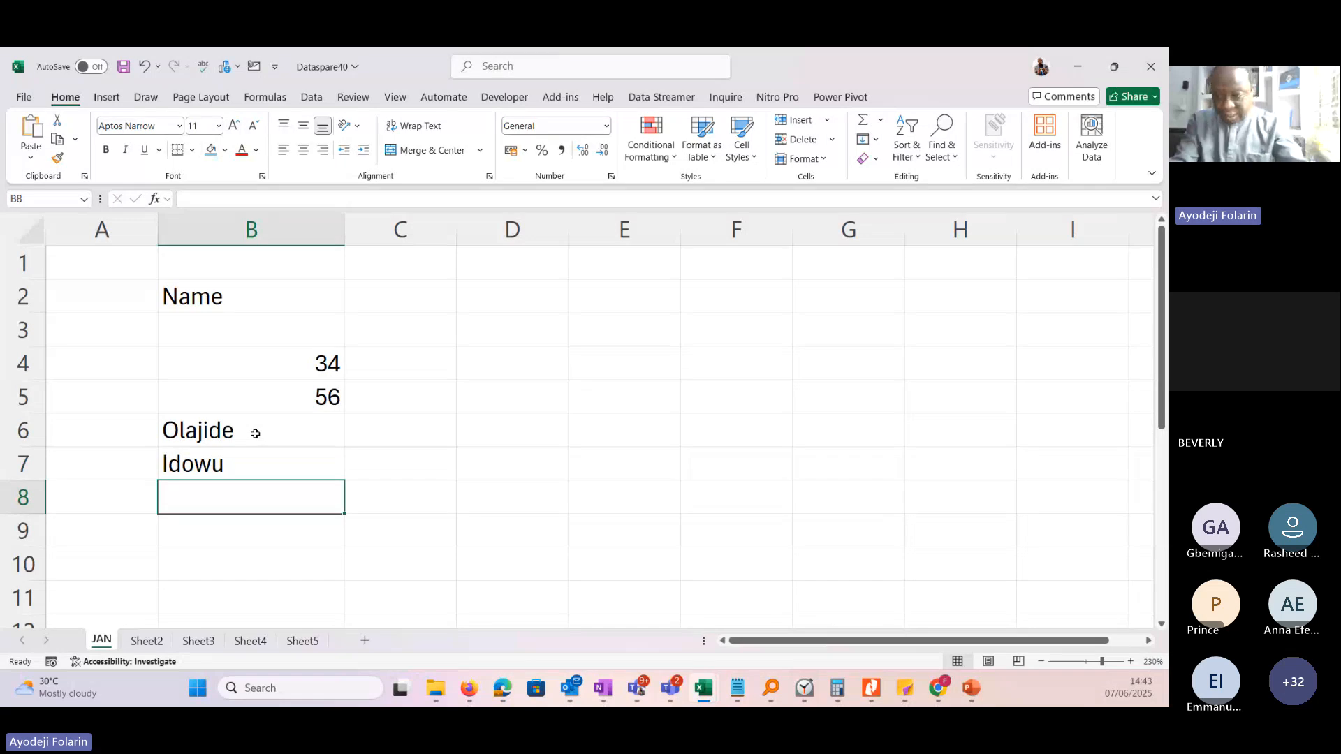
Enter the date 7/6/2025 in cell B8 below the names.
type("7/")
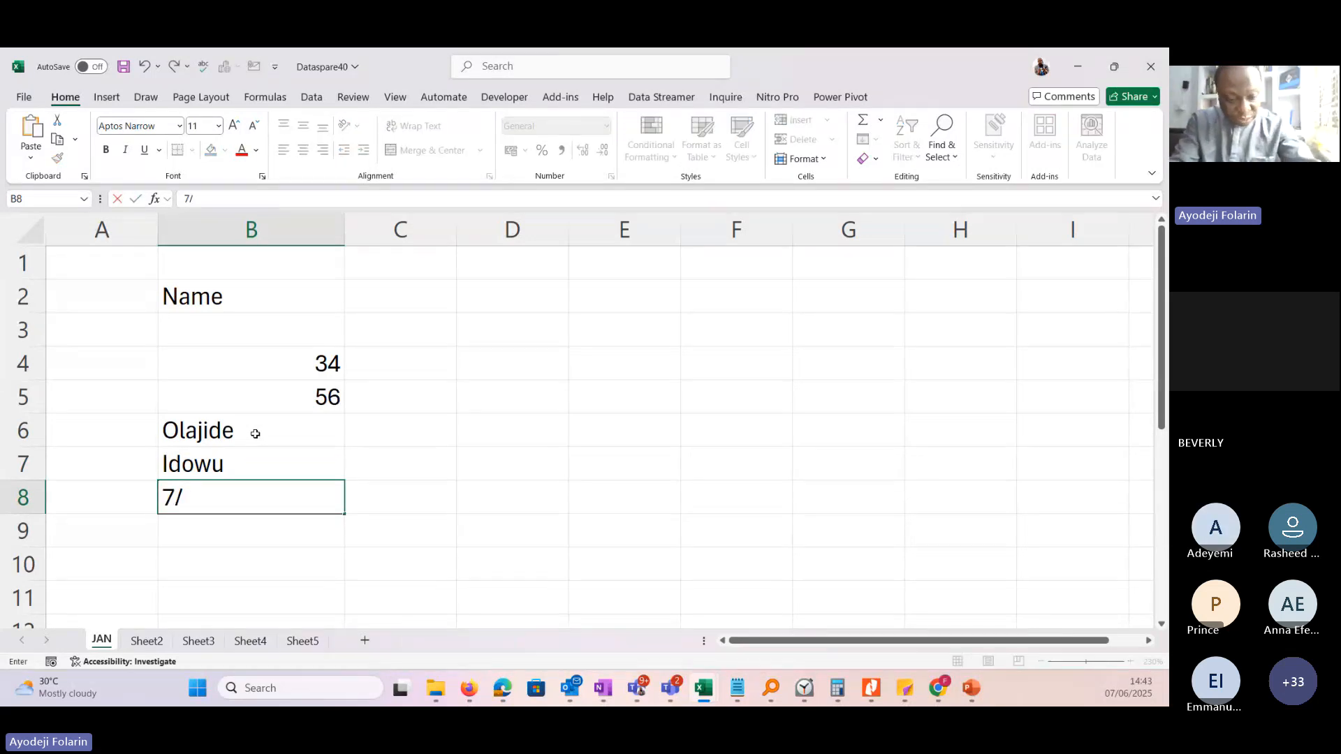
type("06/")
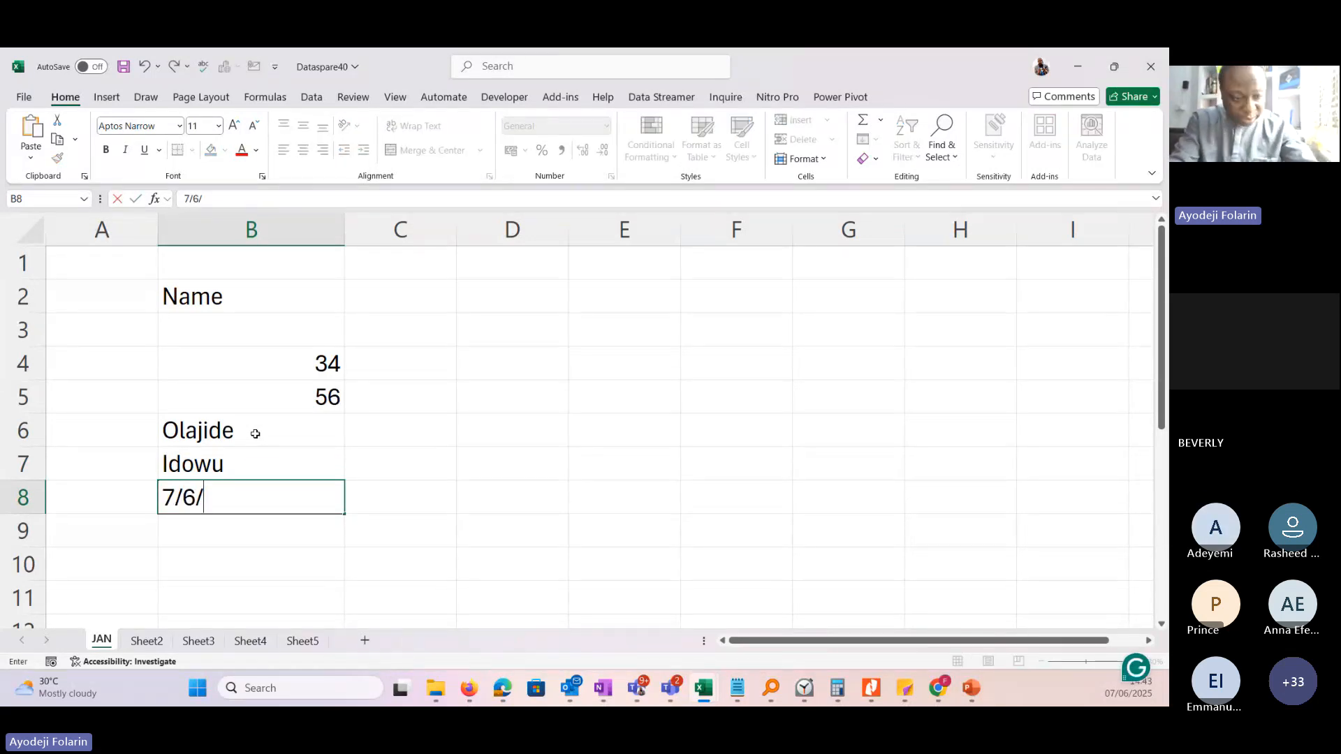
type("2")
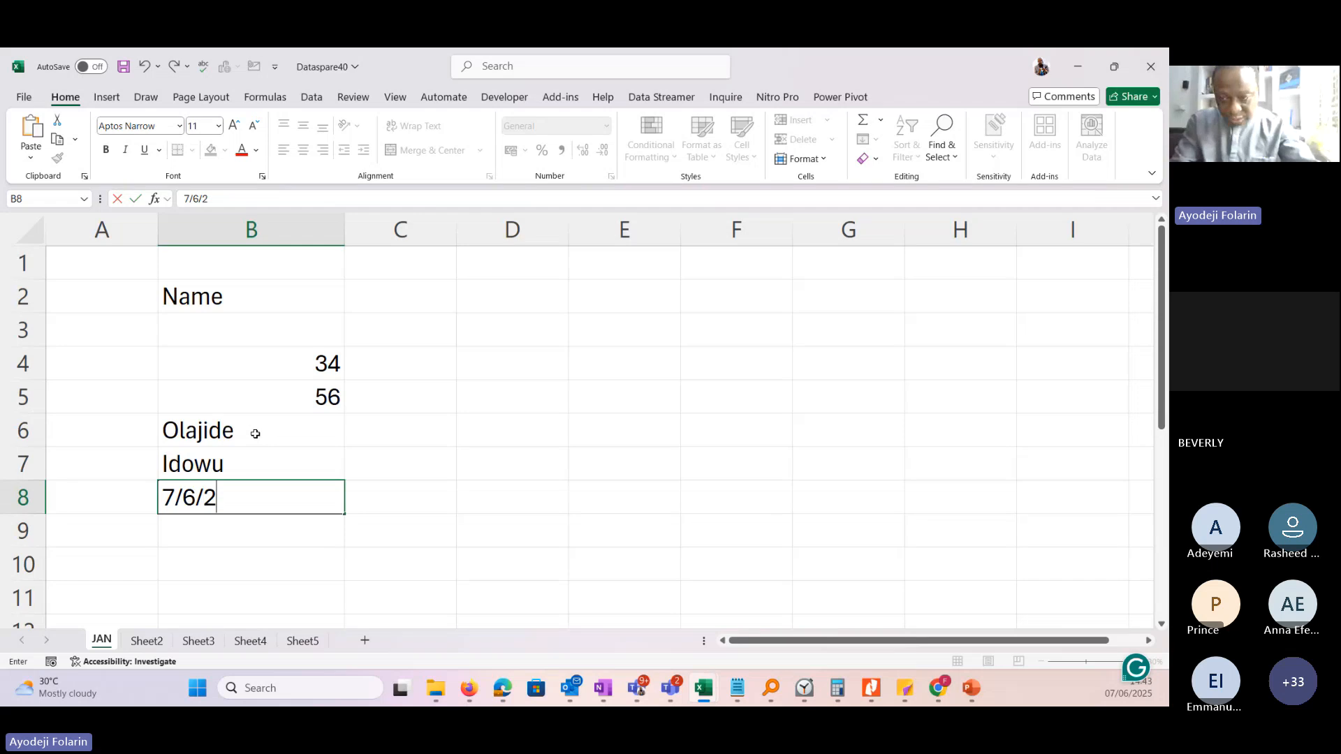
type("025")
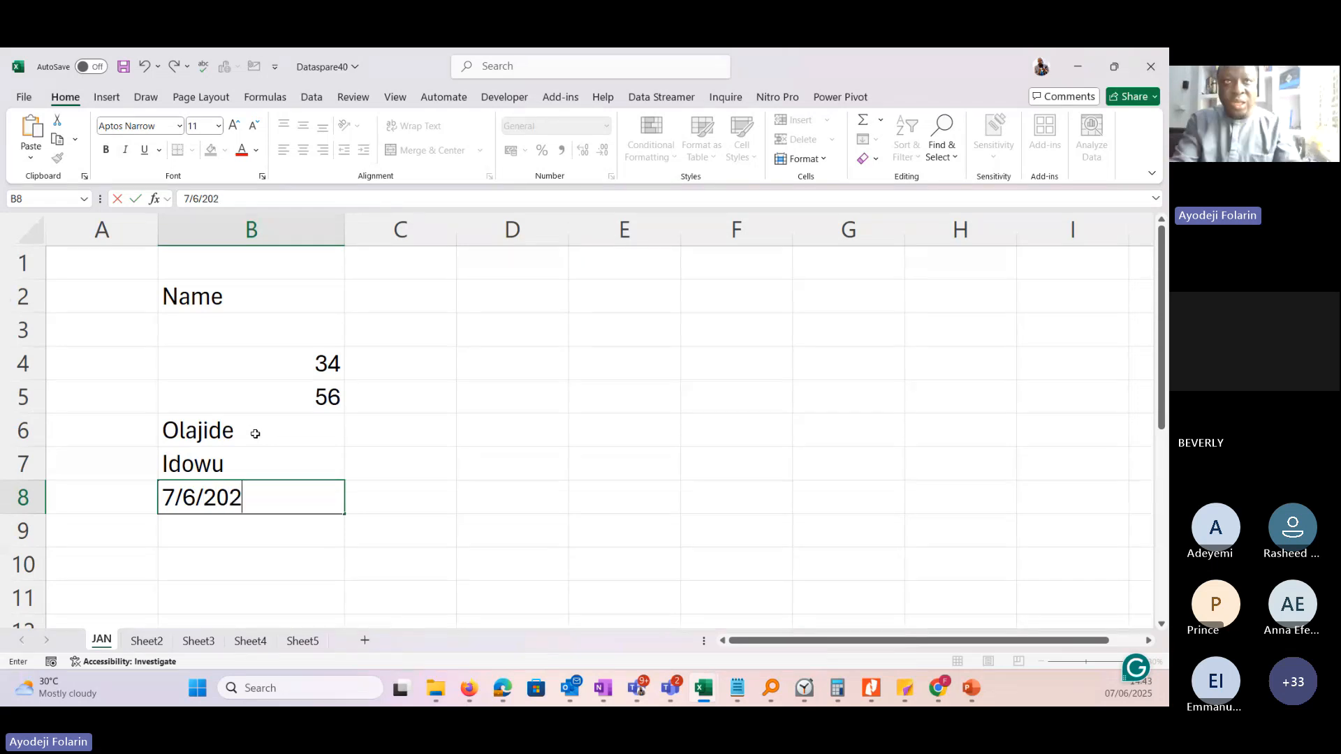
key("Return")
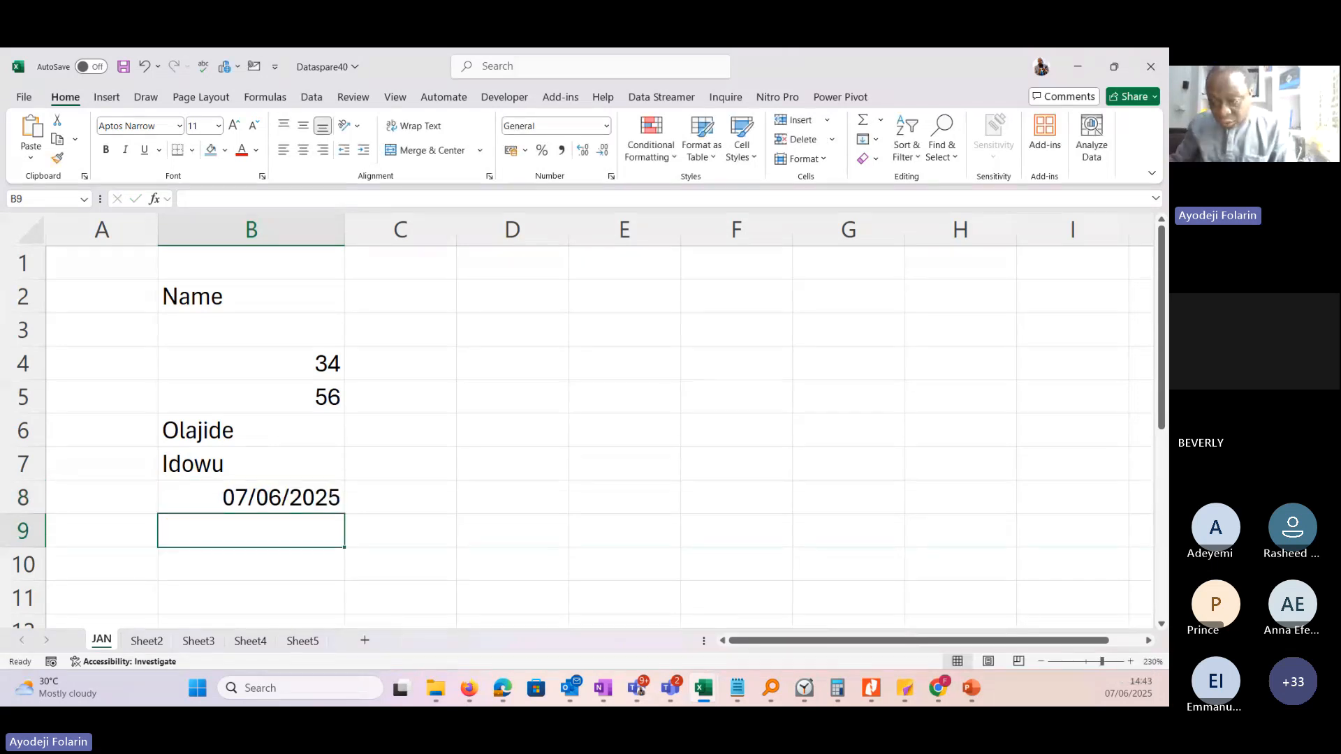
Enter the date 30/06/2025 in cell B9.
left_click(50, 687)
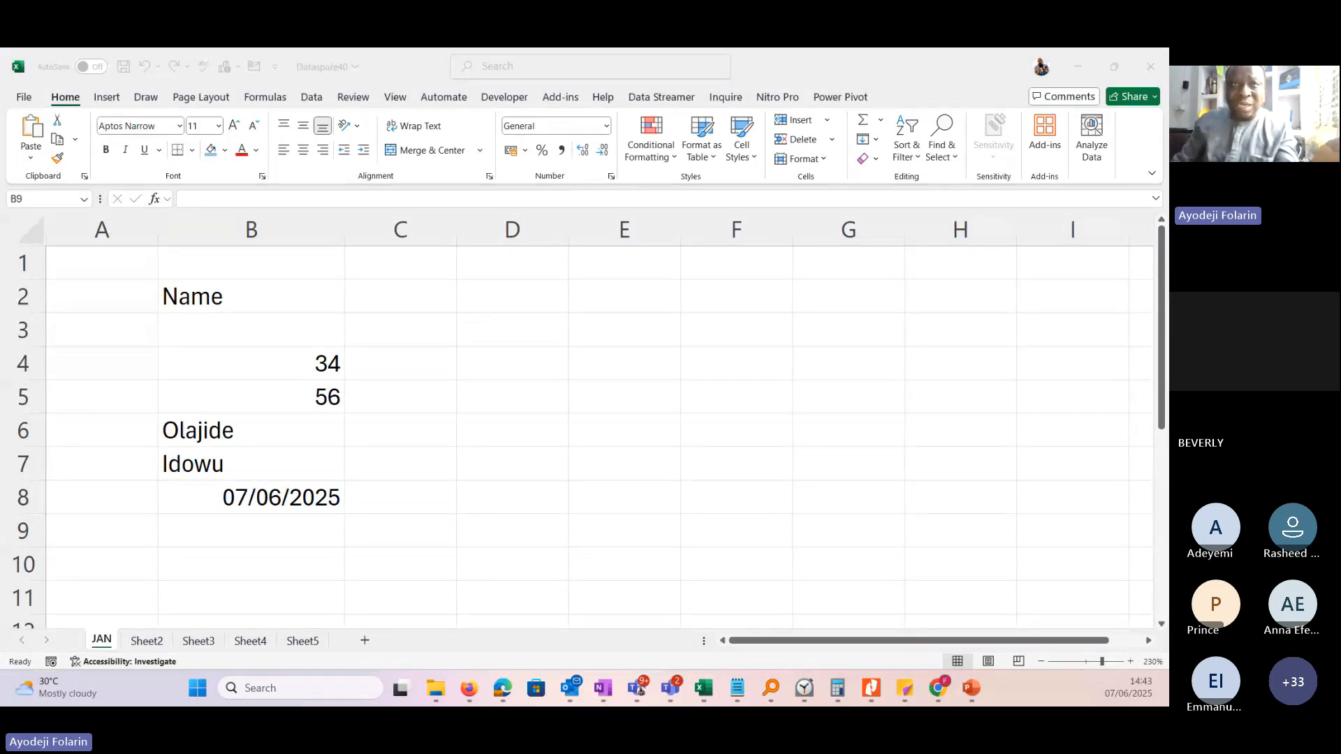
left_click(296, 529)
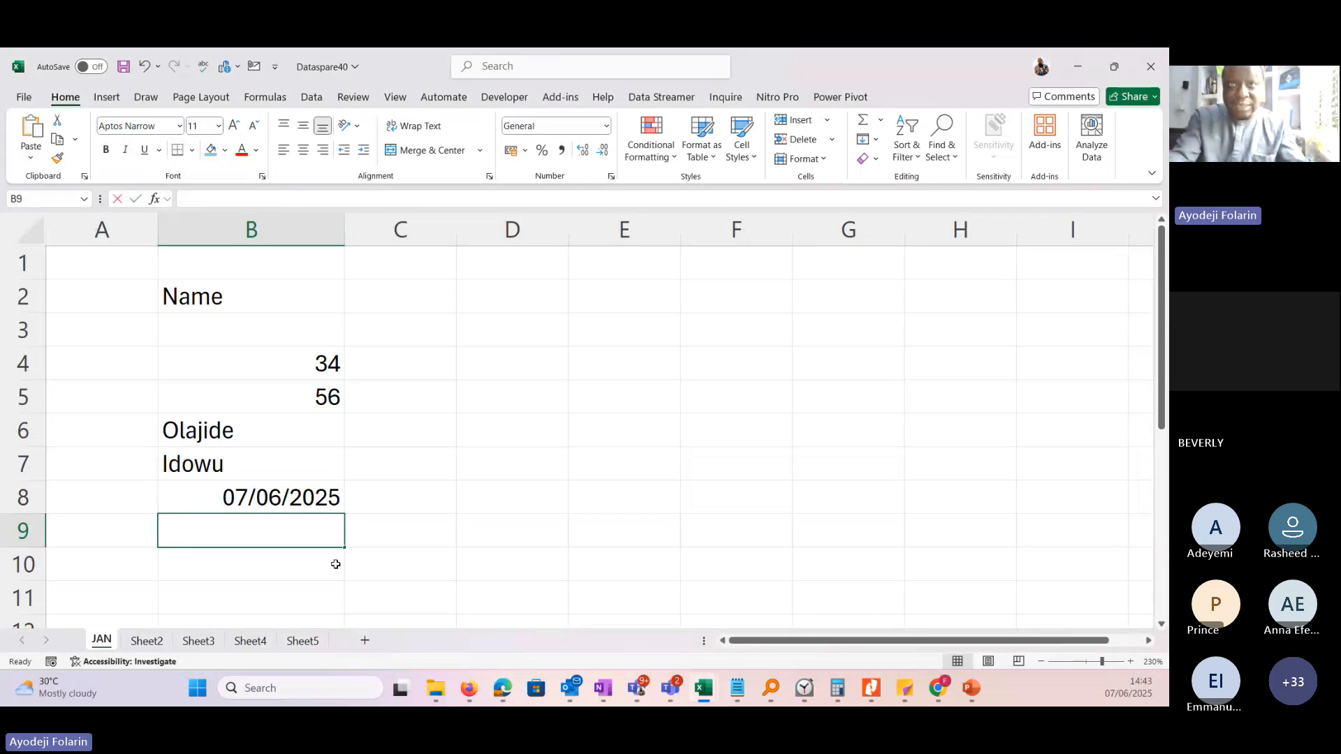
type("30/0")
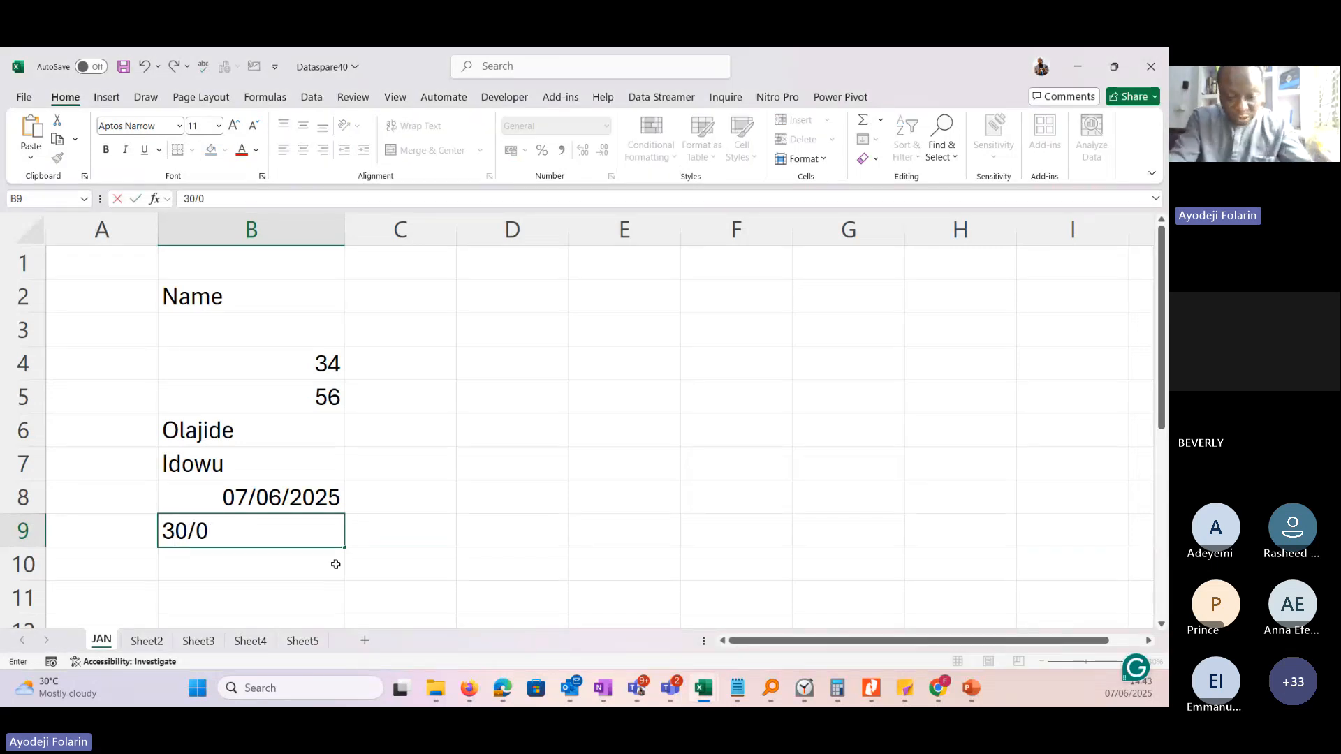
type("6/2025")
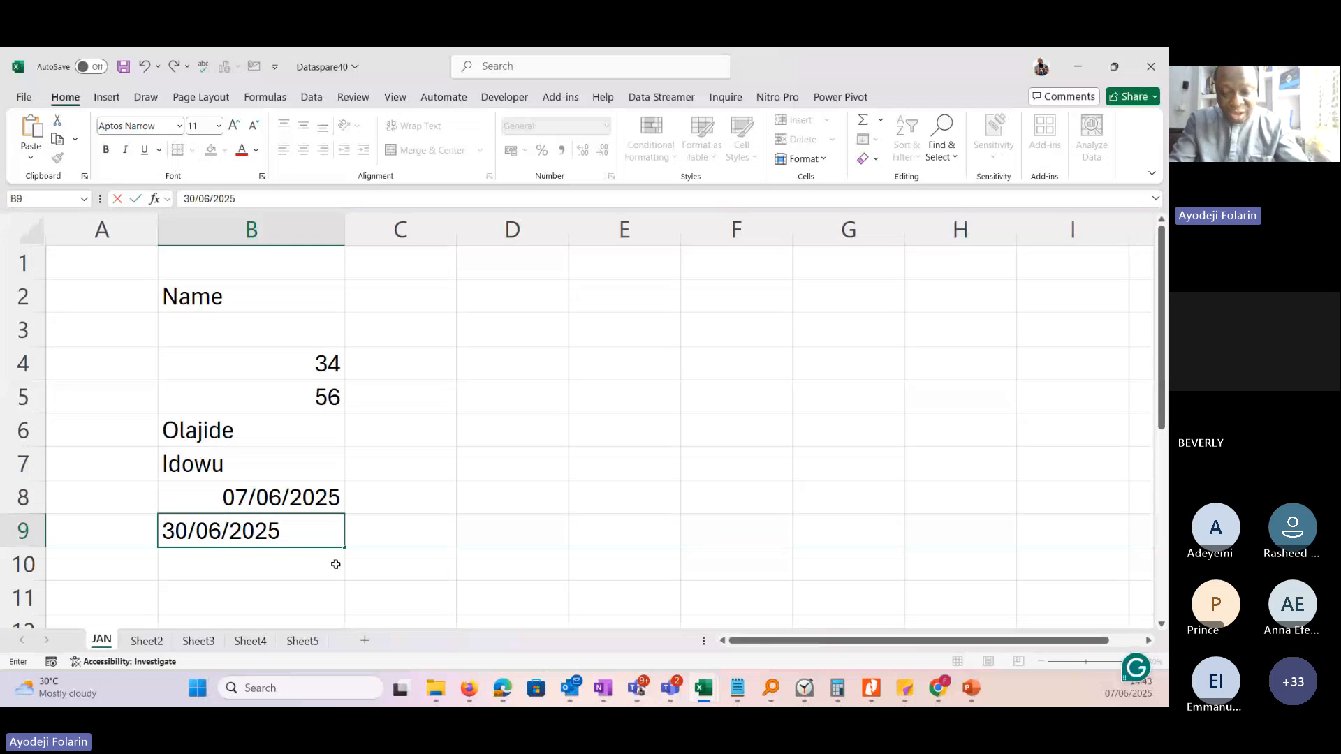
key("Return")
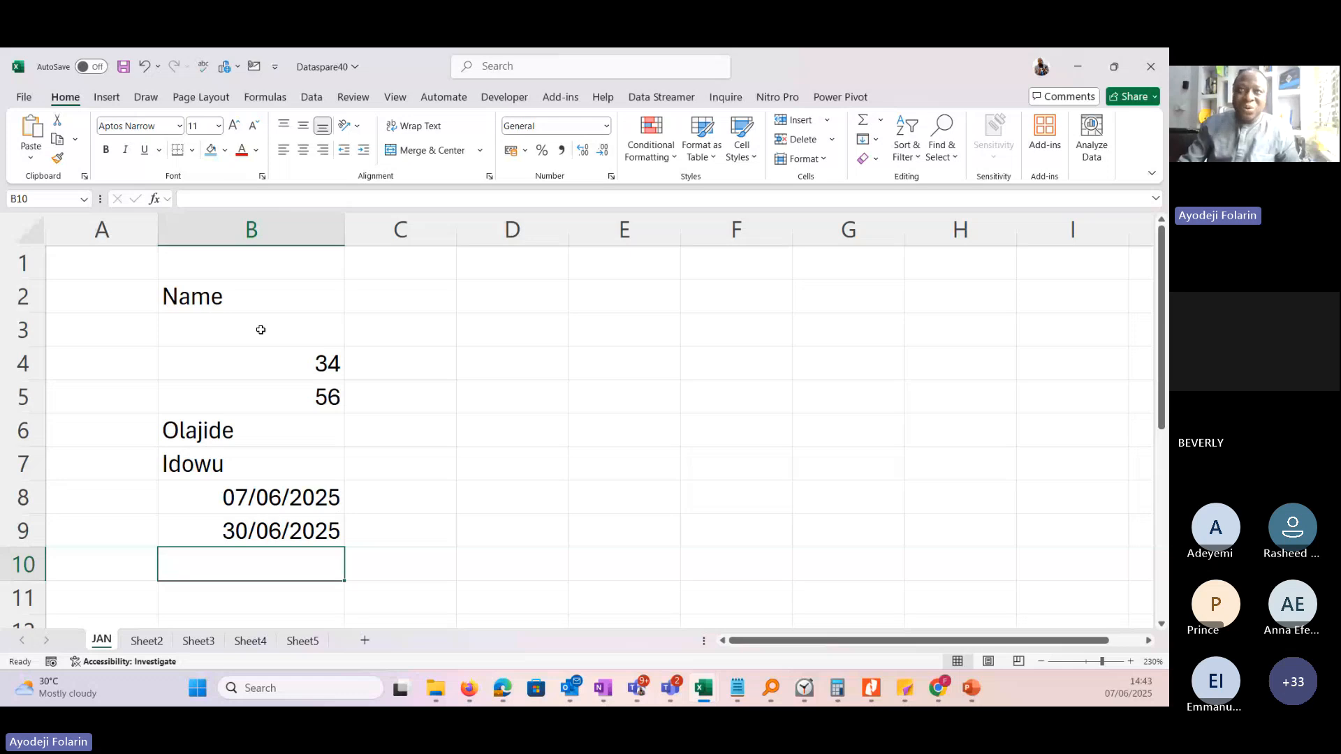
Select the entries in B4:B9, widen column B further to compare how numbers, text and dates align, and select cell B4.
left_click_drag(262, 355, 286, 532)
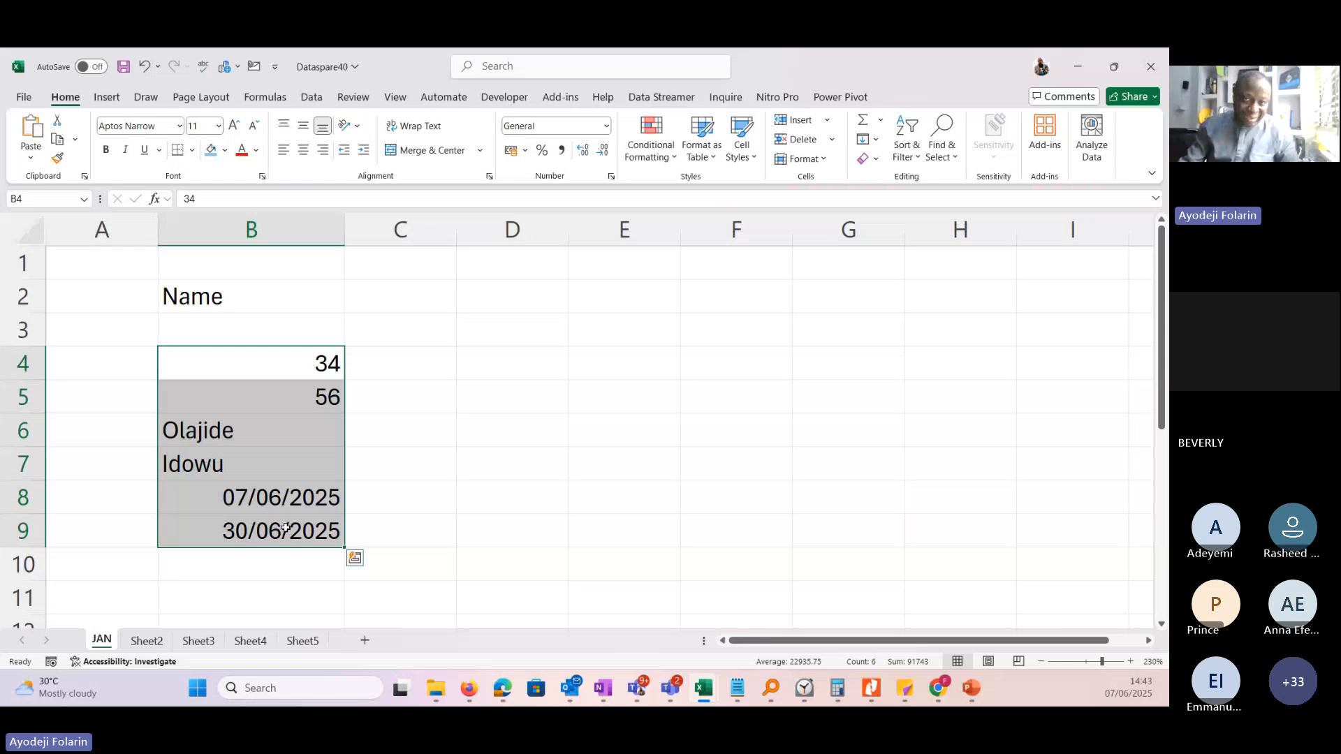
left_click(367, 468)
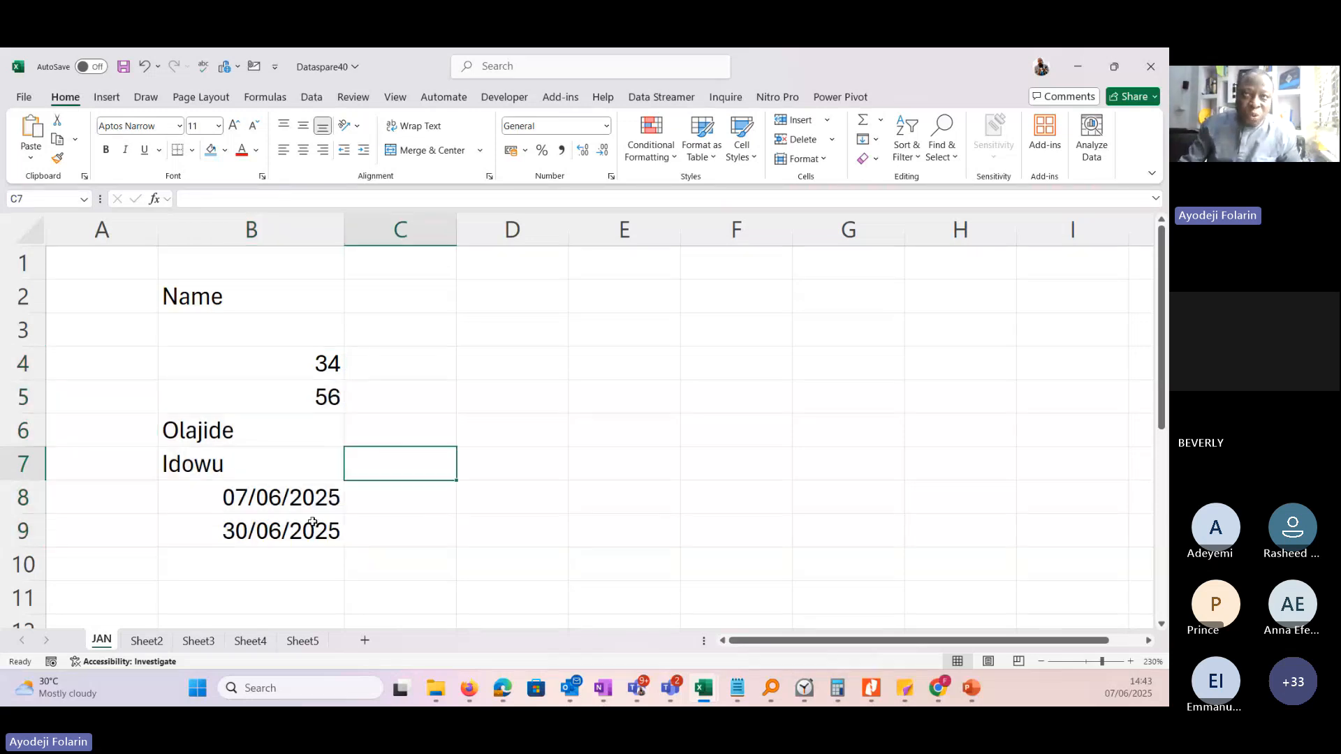
left_click_drag(312, 363, 312, 531)
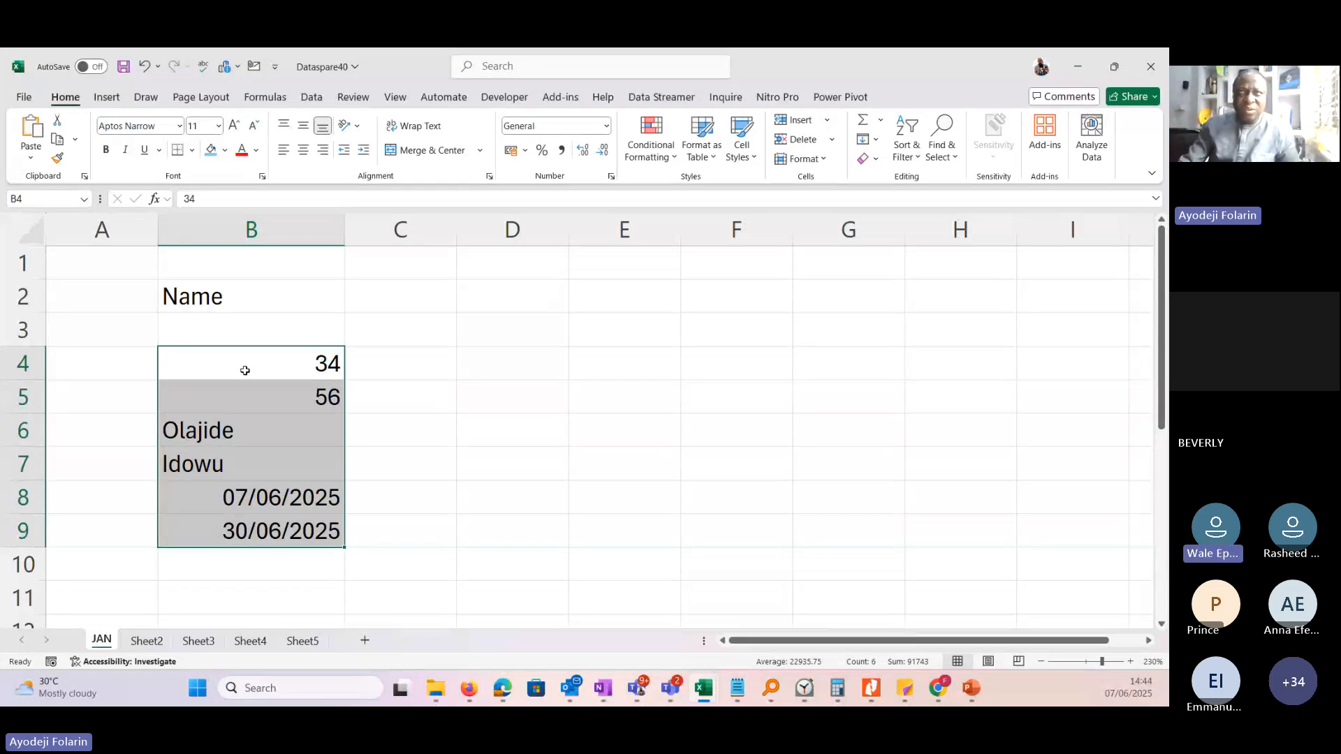
left_click_drag(345, 230, 401, 247)
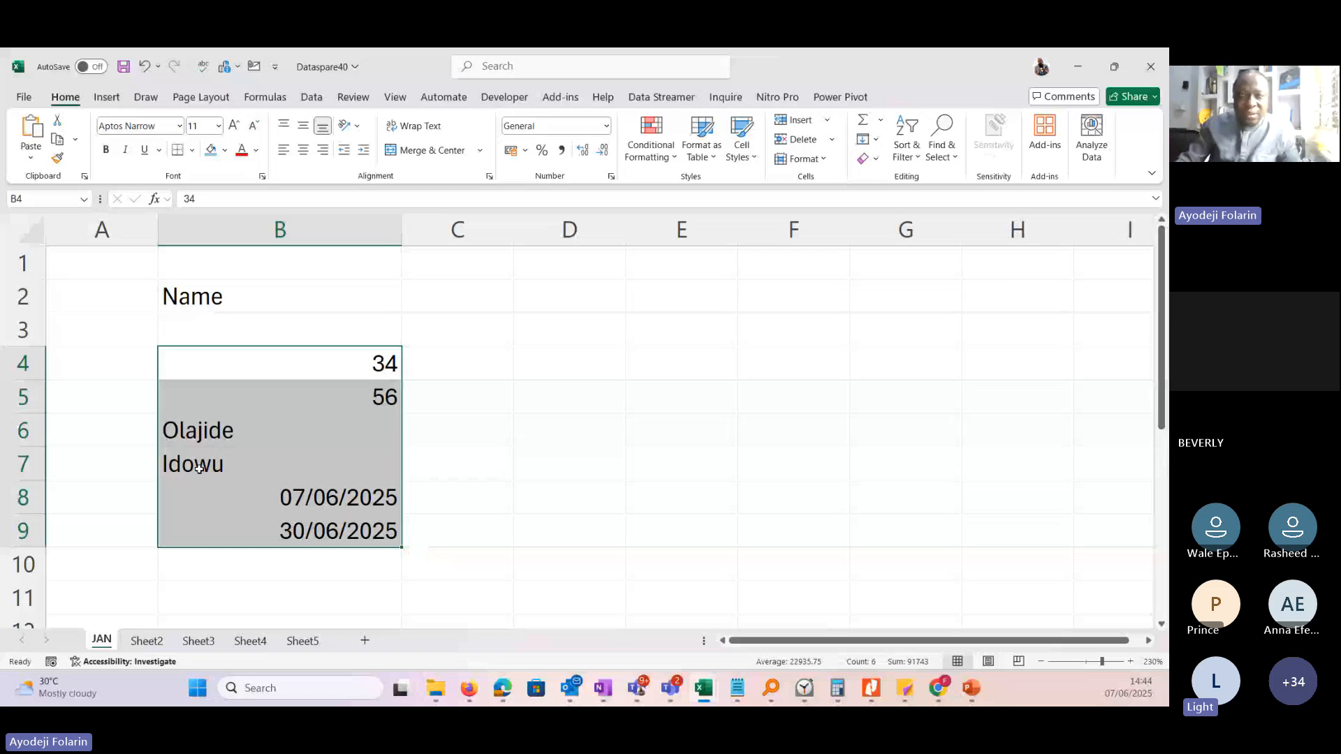
left_click(368, 364)
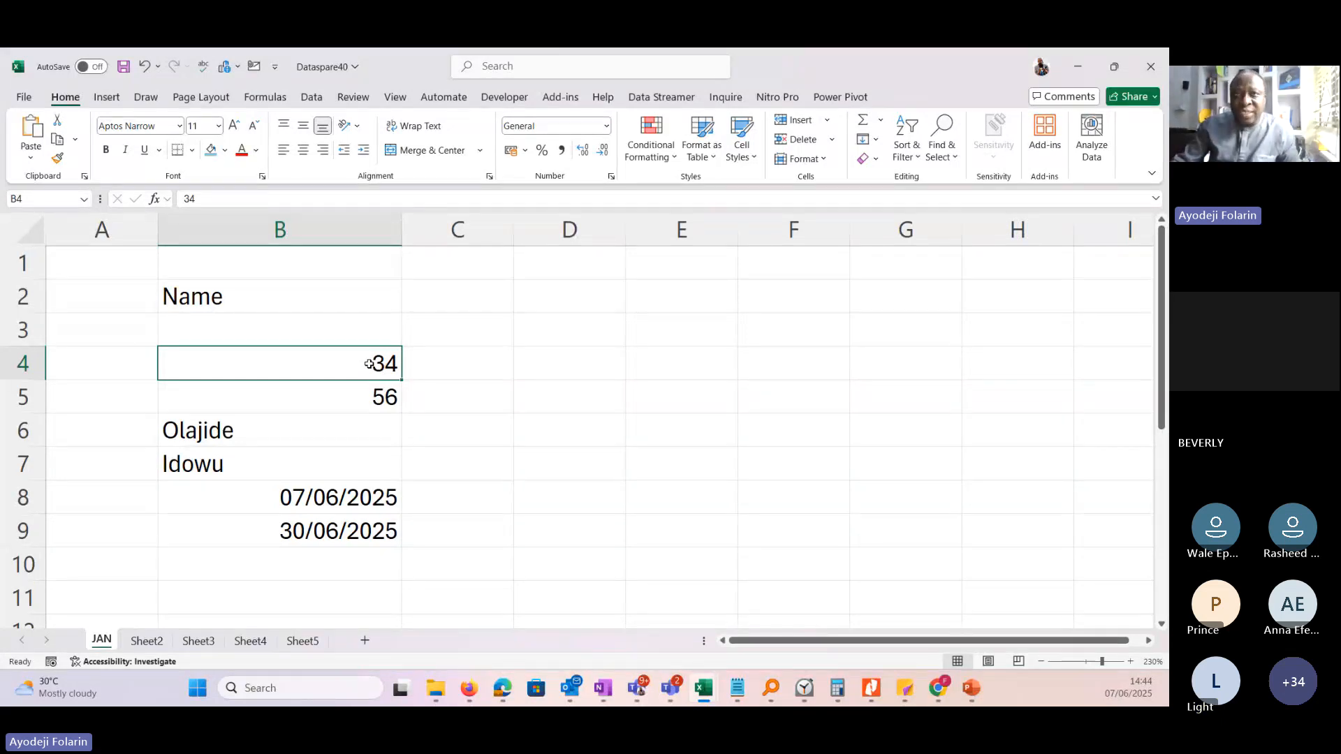
Compare the alignment of the entries in B4:B9, selecting the whole range and the text cells B6:B7 in turn.
left_click_drag(369, 365, 347, 524)
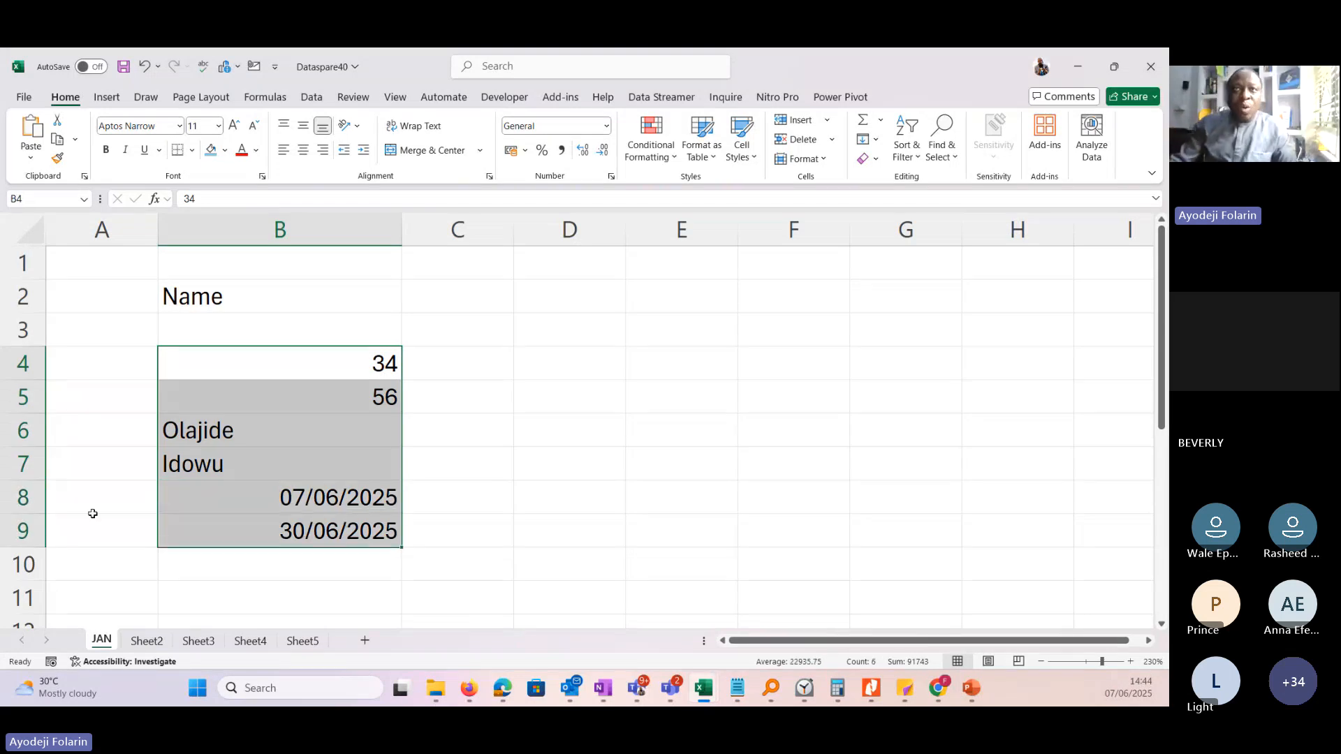
left_click(215, 445)
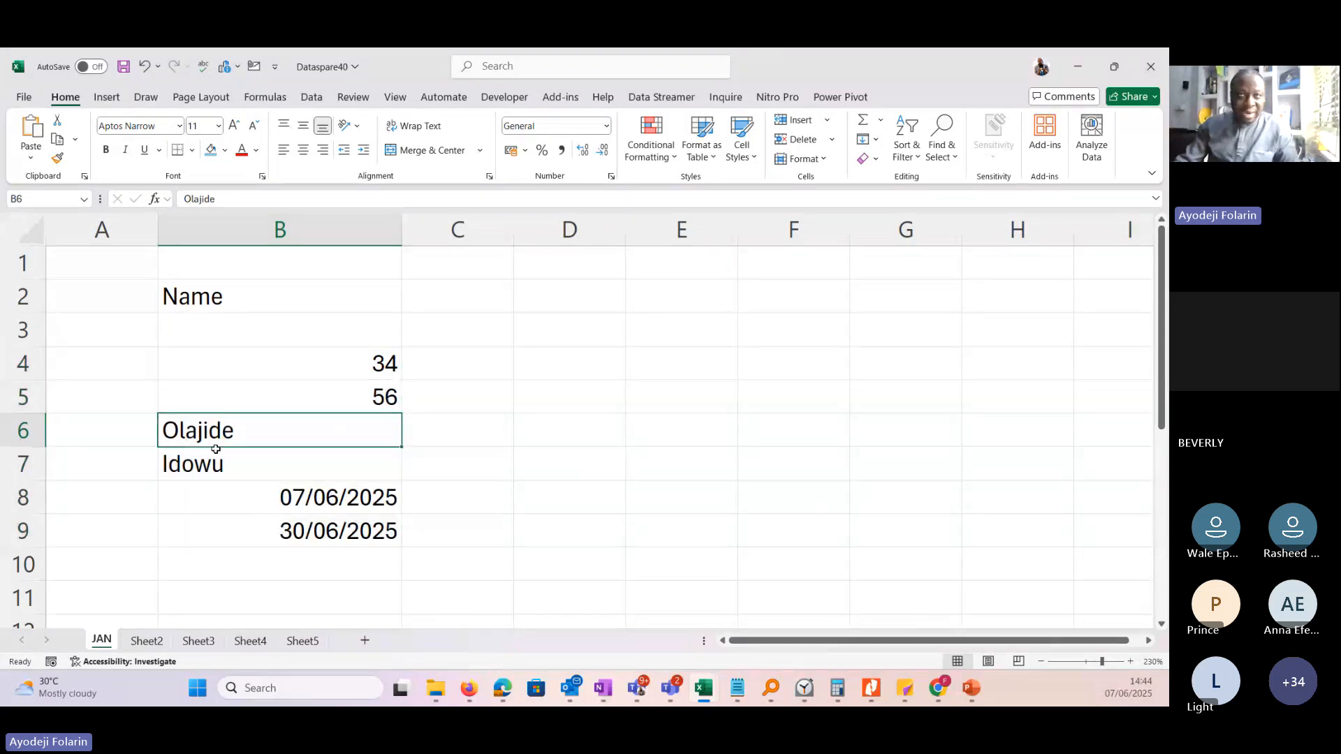
left_click_drag(216, 449, 212, 463)
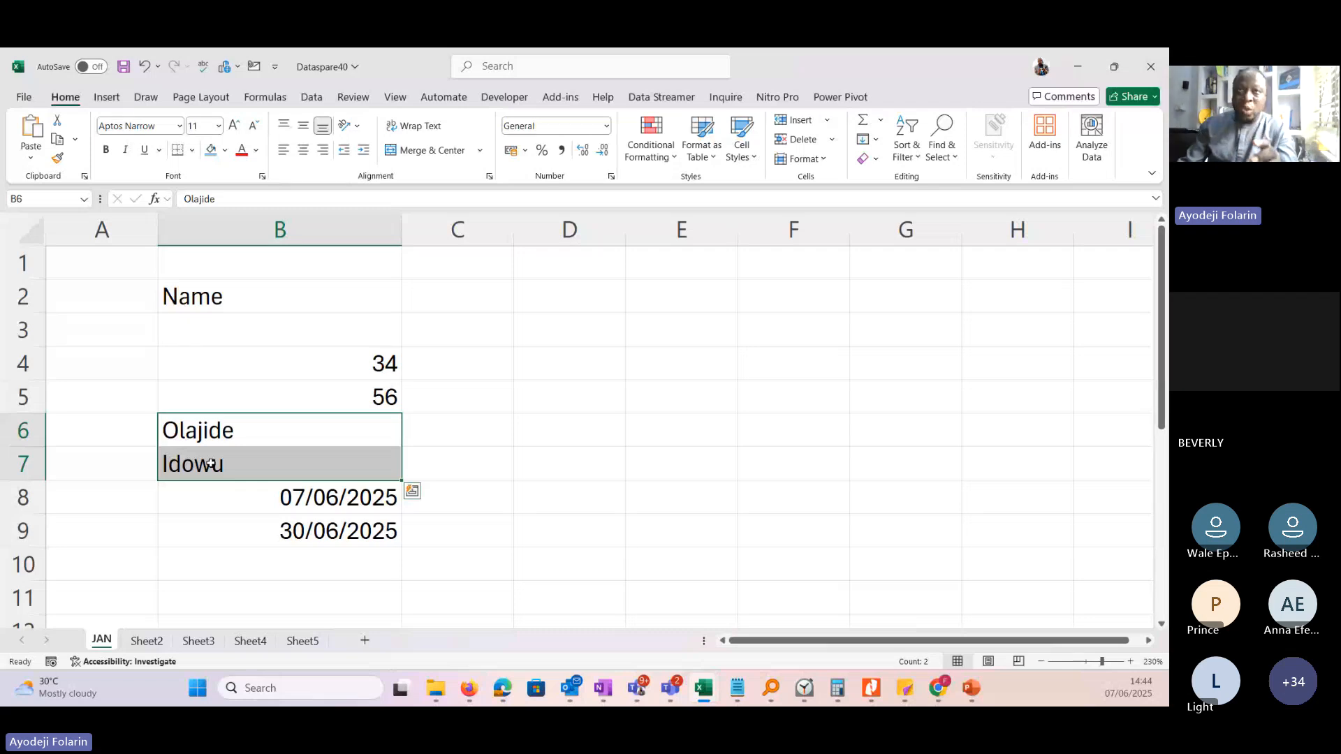
left_click_drag(275, 368, 269, 533)
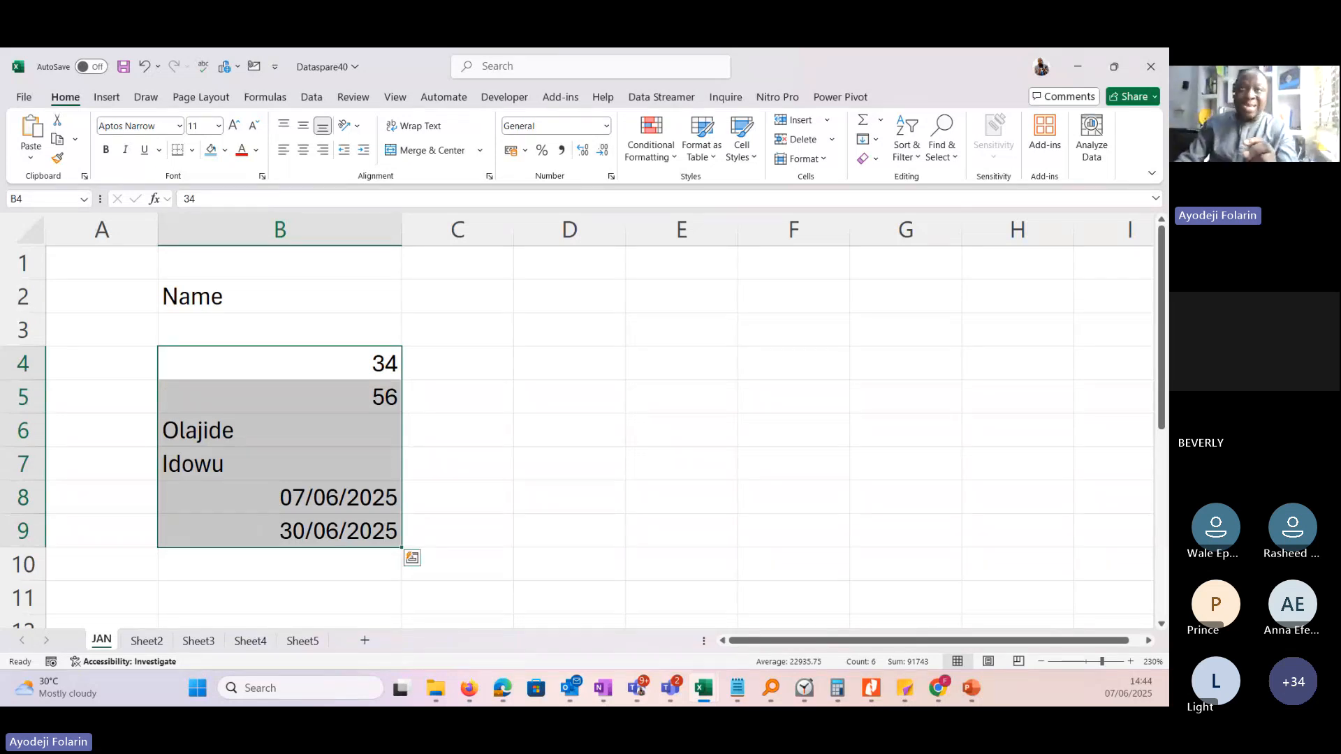
left_click(338, 359)
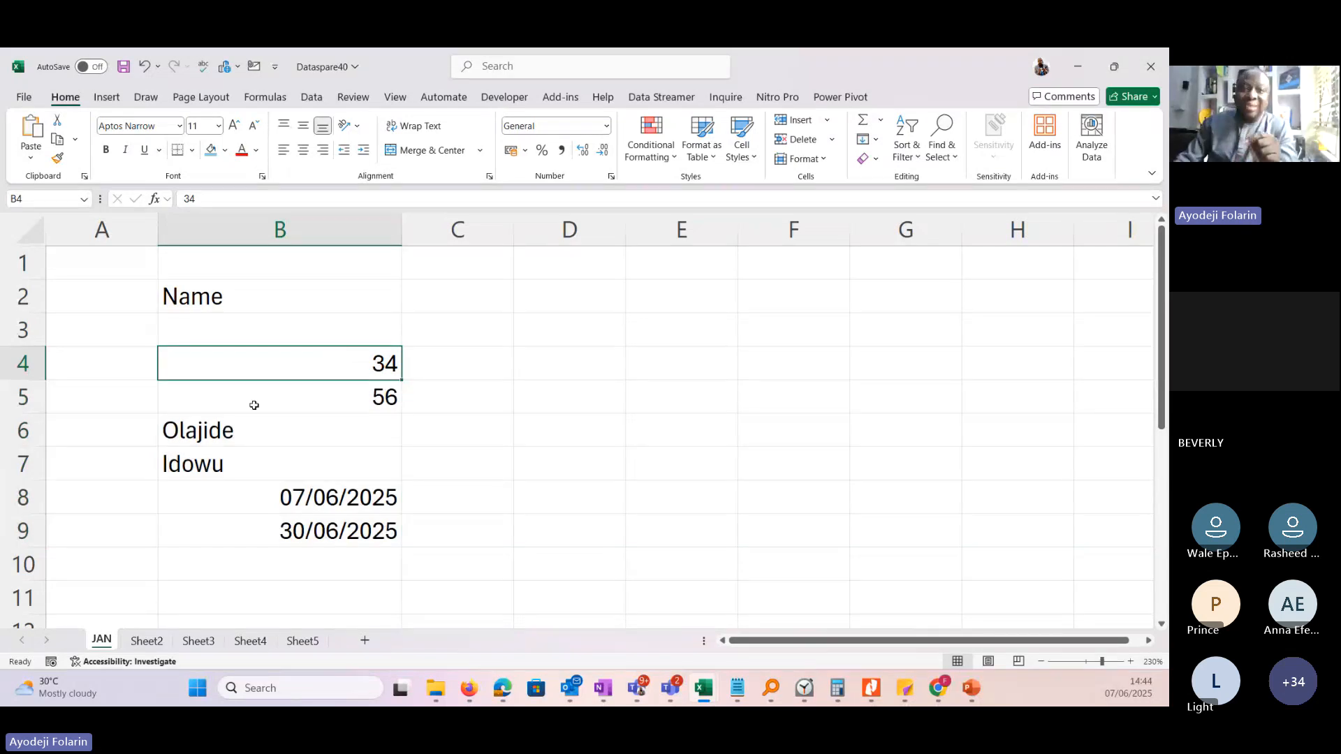
left_click_drag(219, 432, 215, 464)
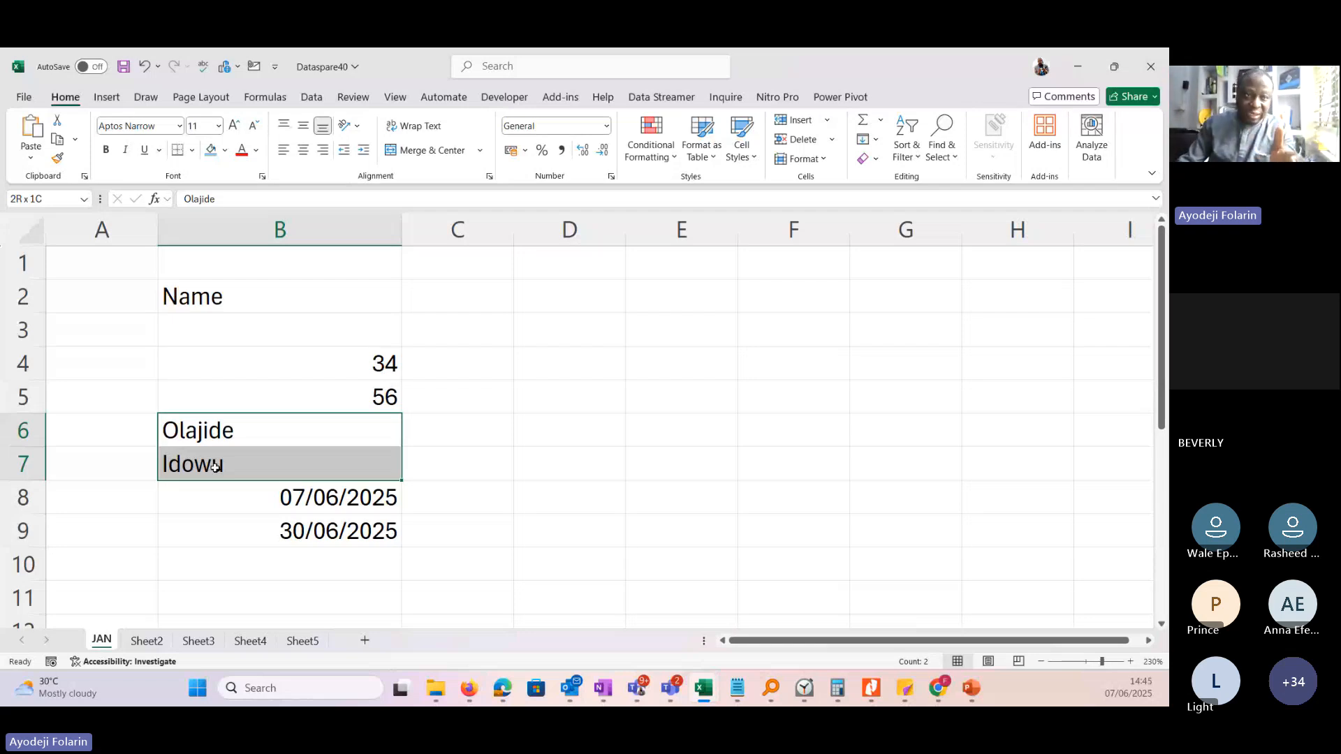
left_click_drag(215, 466, 215, 466)
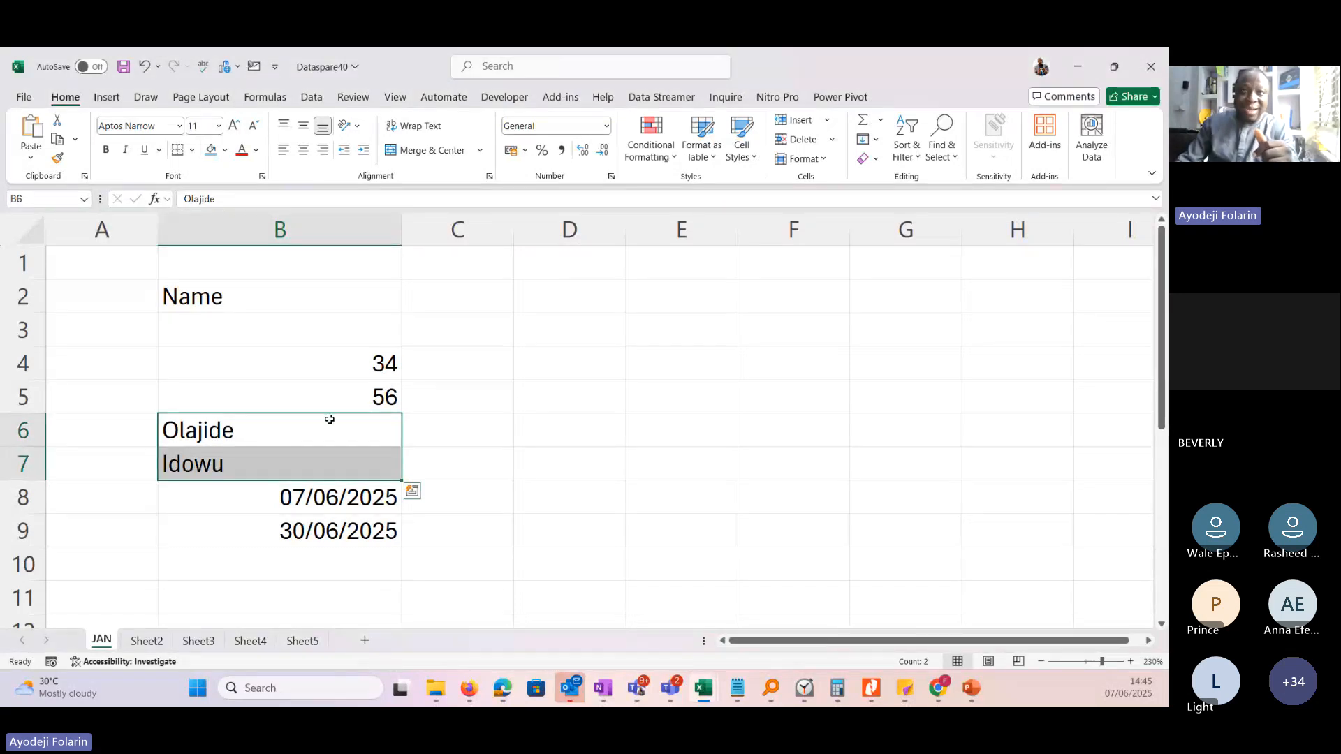
Enter 5O4 with a letter O in cell B10 and the number 504 in cell B11.
left_click(279, 565)
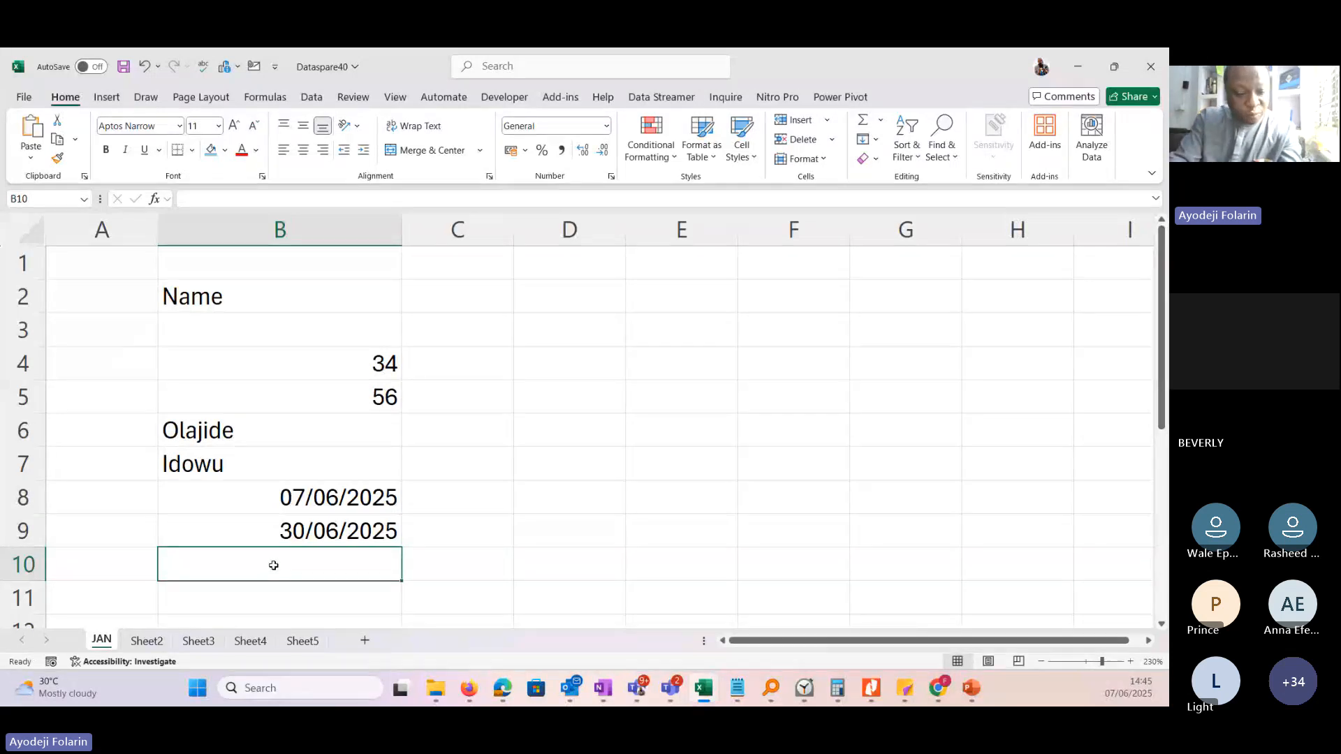
type("5O4")
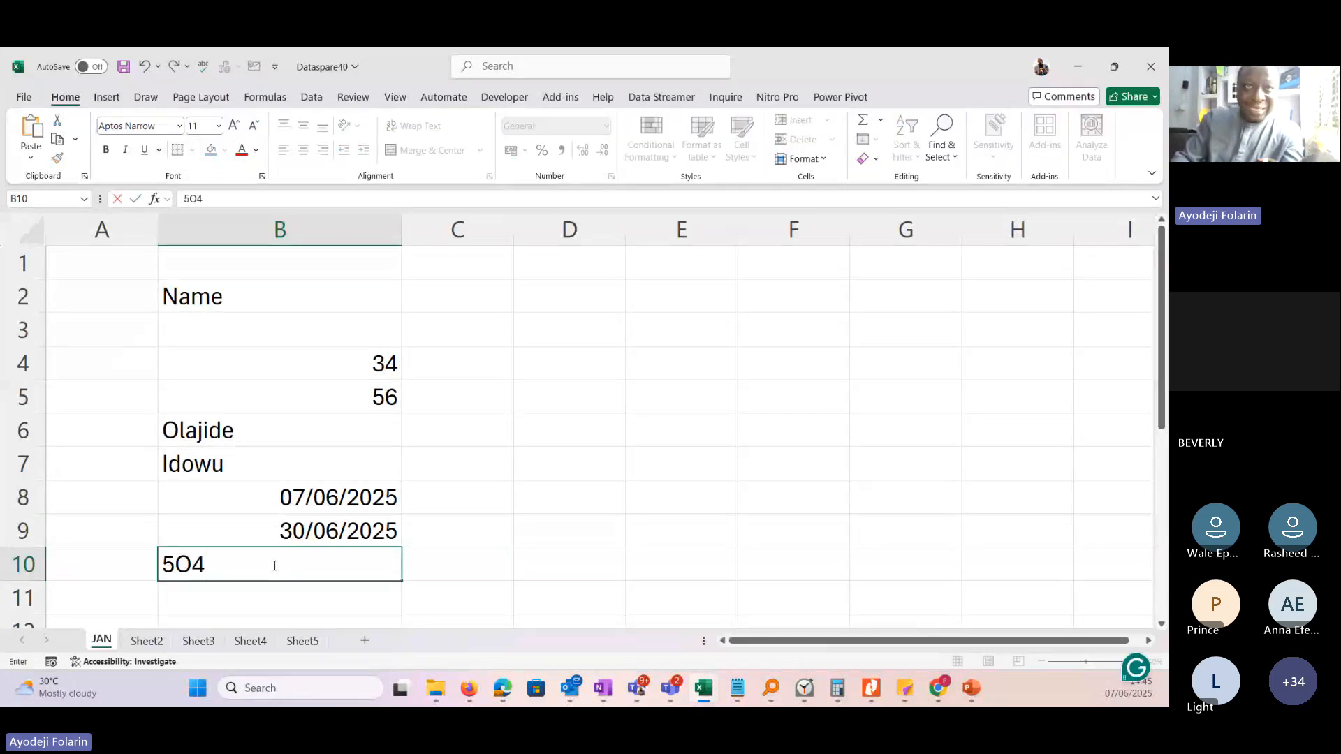
key("Return")
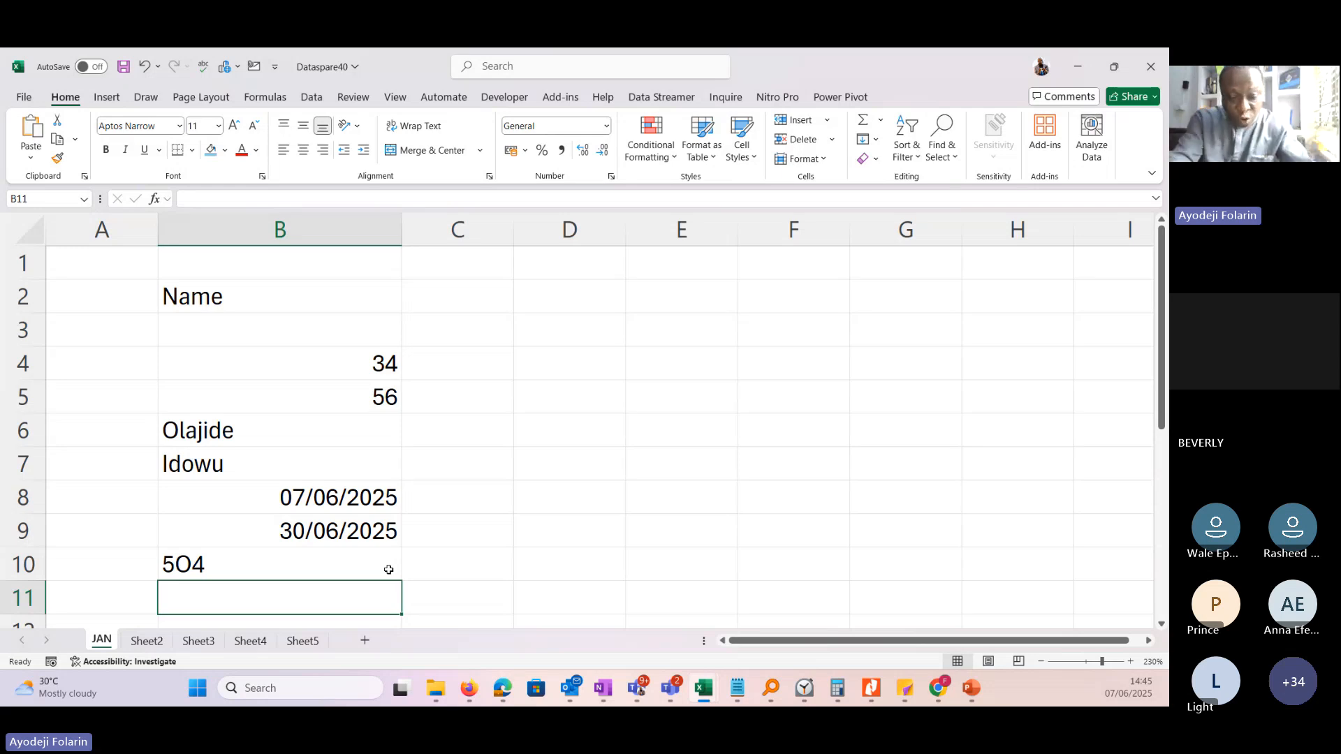
type("504")
key("Return")
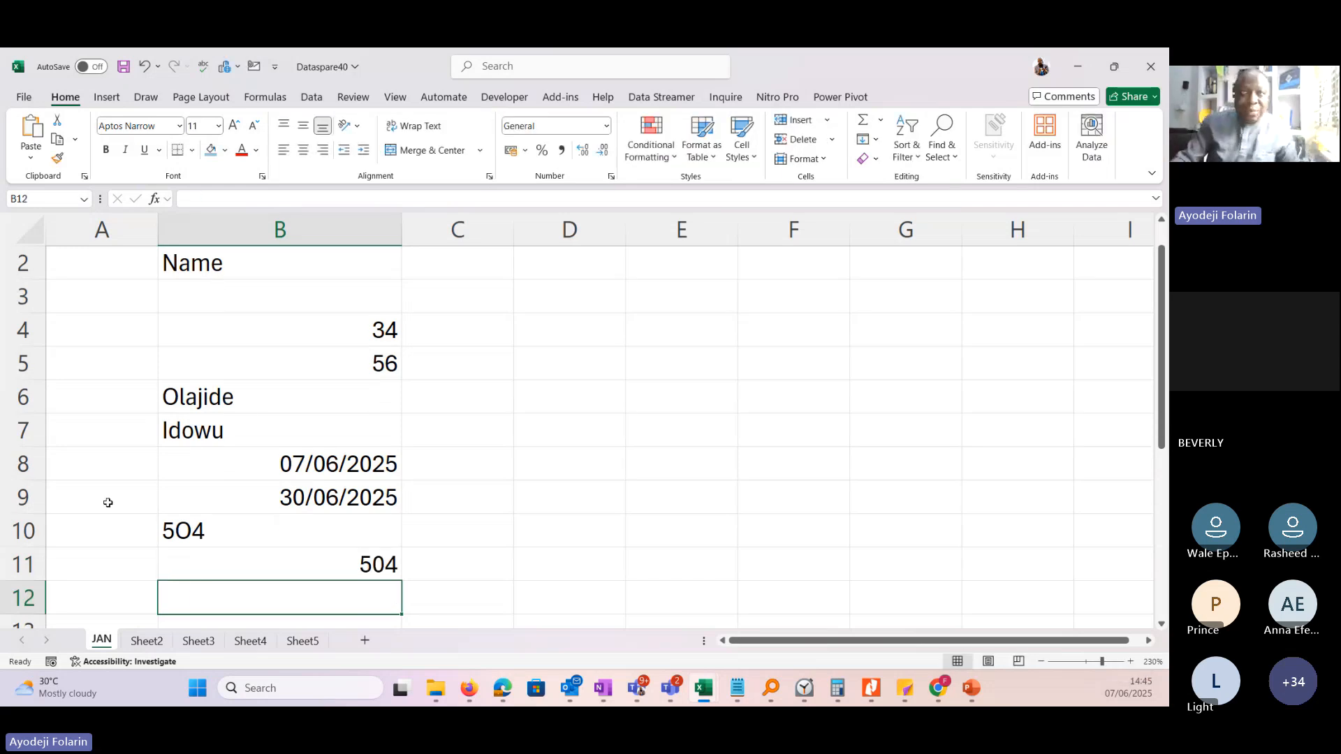
Highlight the letter O inside cell B10's entry, leave it unedited, and compare the alignment of B10 with B11.
left_click(190, 531)
double_click(189, 531)
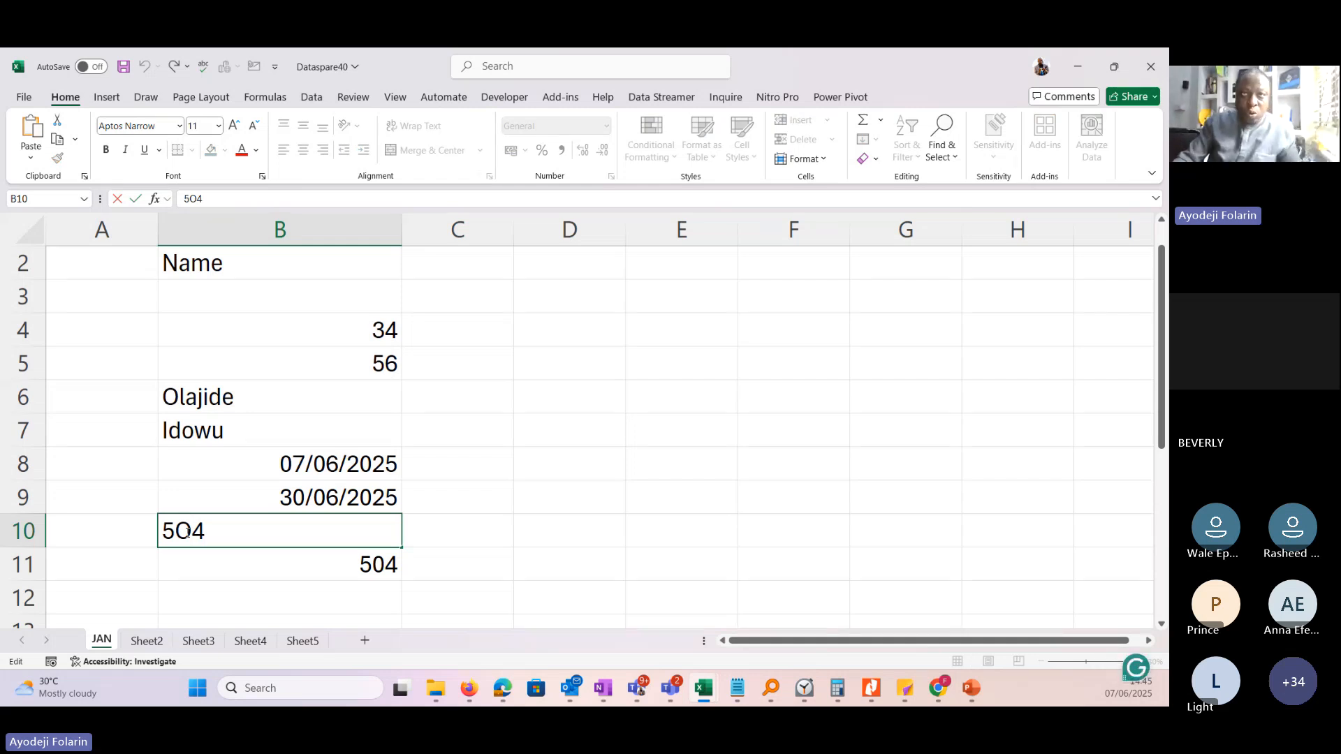
left_click_drag(190, 532, 176, 533)
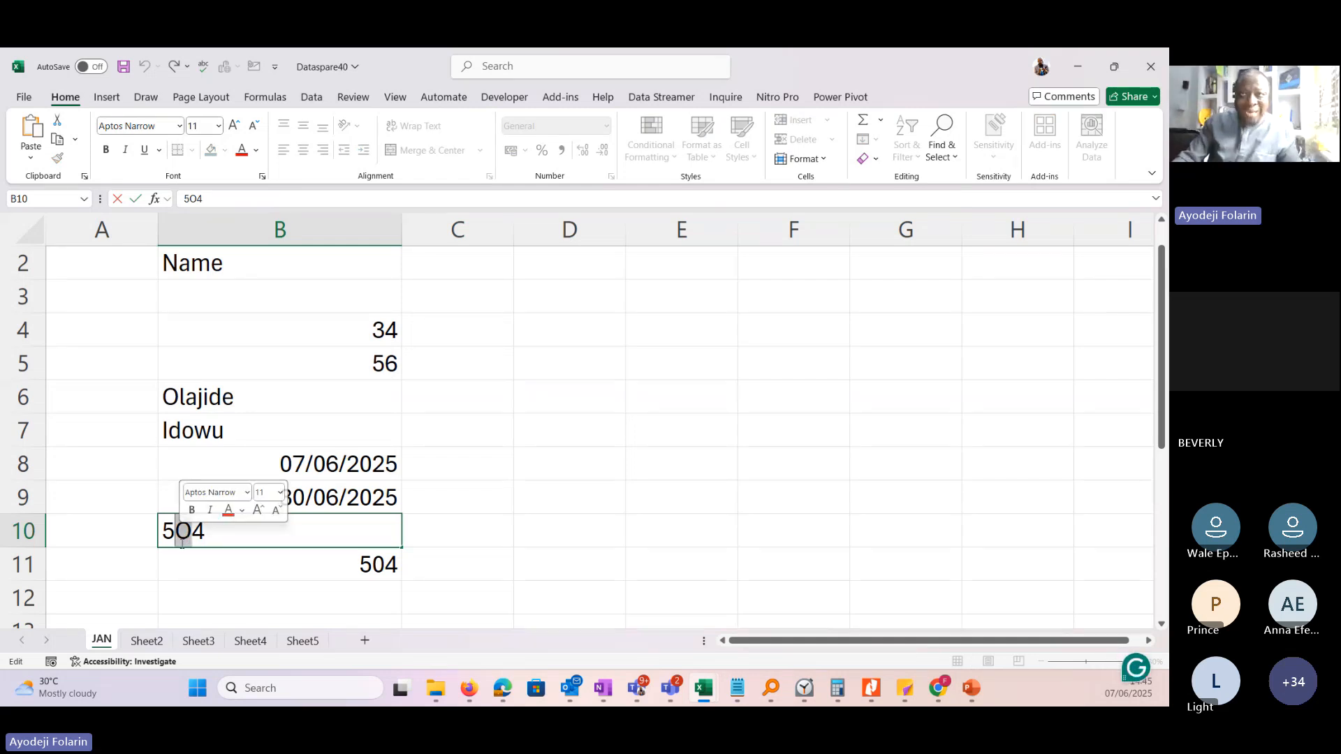
left_click(433, 531)
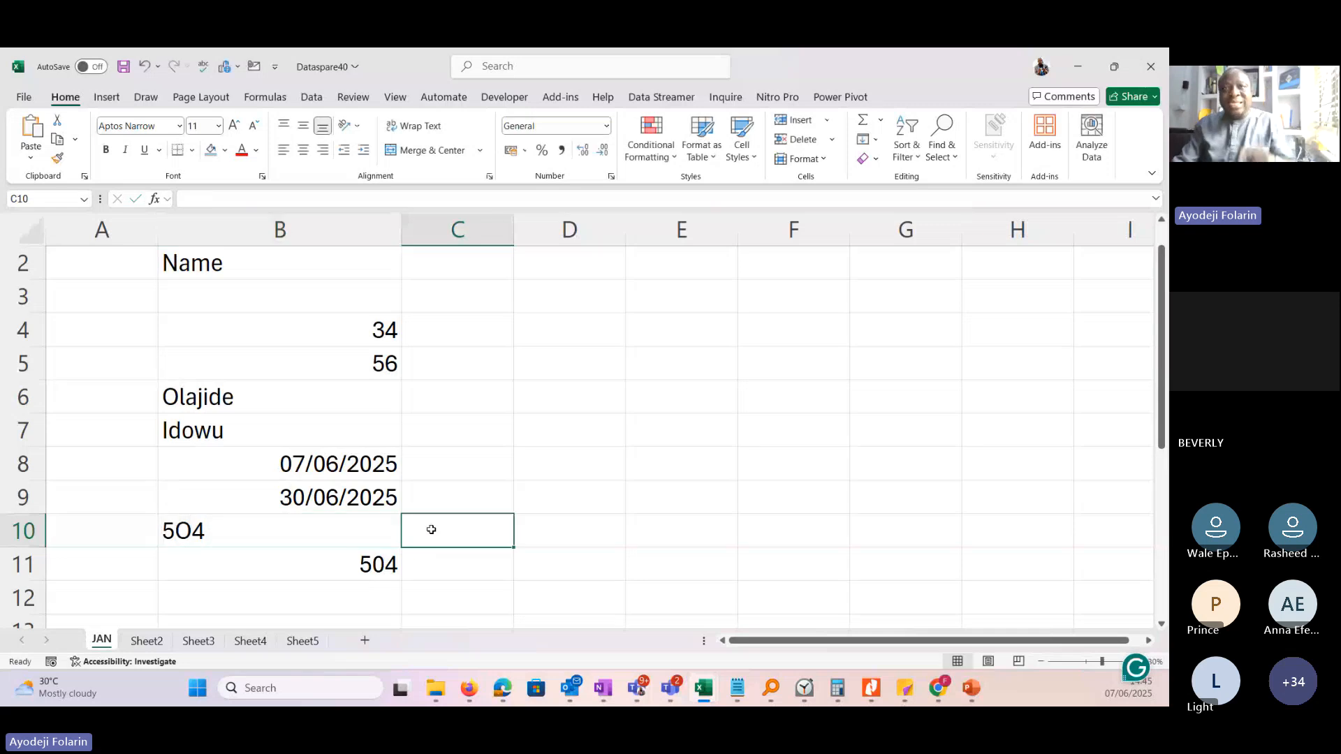
left_click(289, 532)
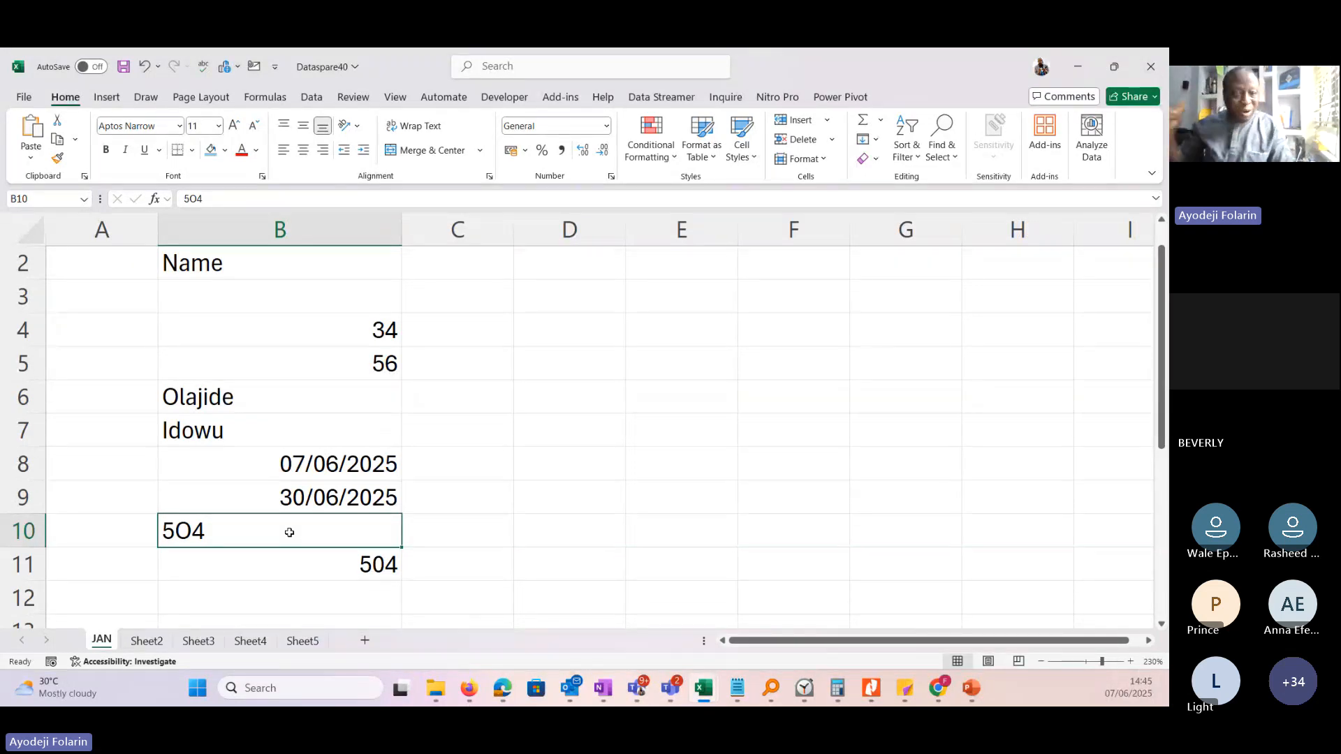
left_click(291, 572)
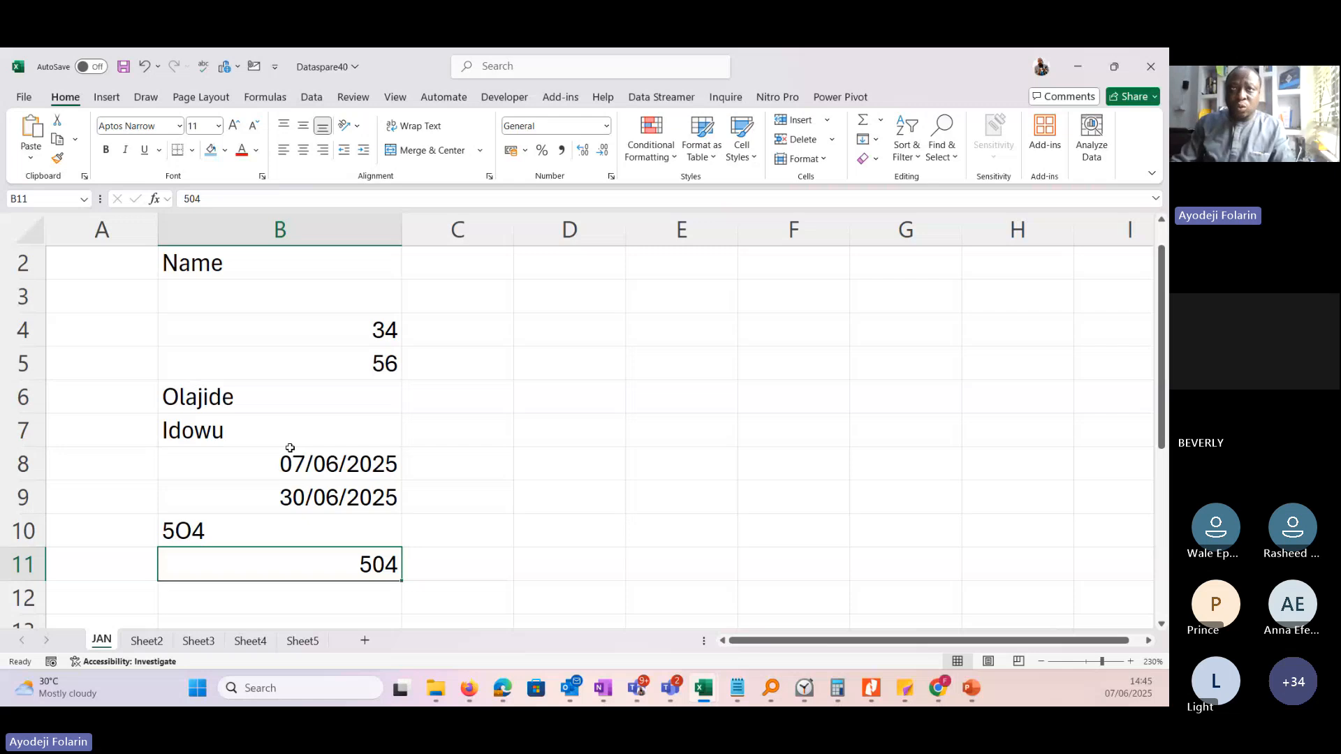
Examine the dates in B8:B9, highlighting the year within cell B9's date without changing it, and select B9 again.
left_click(318, 465)
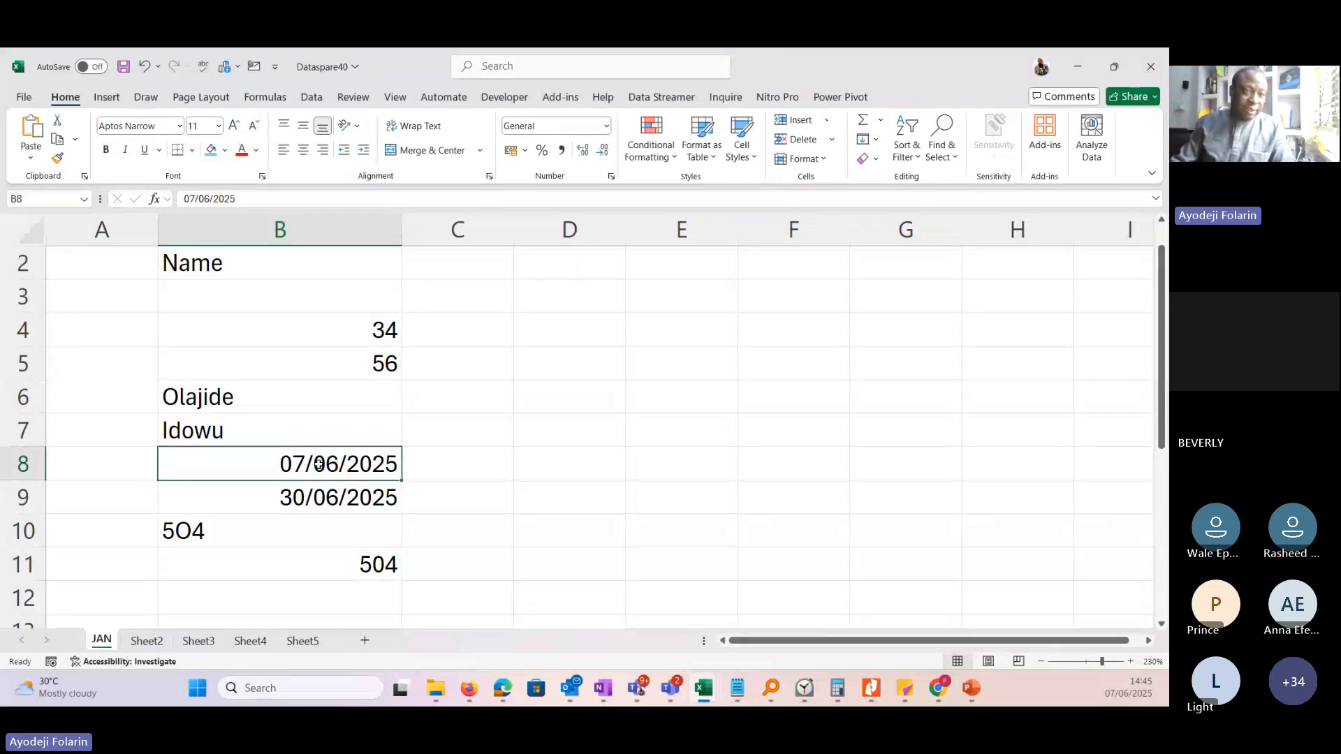
left_click_drag(319, 464, 318, 496)
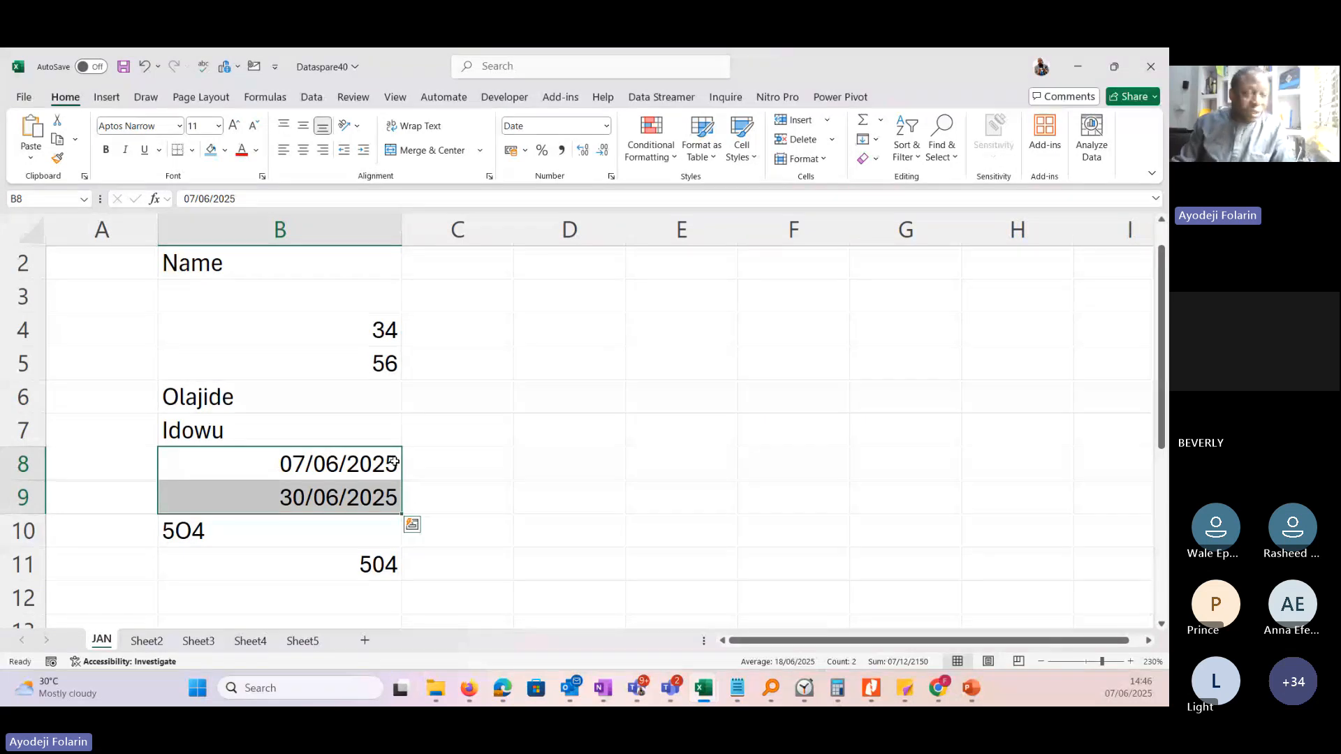
left_click(394, 462)
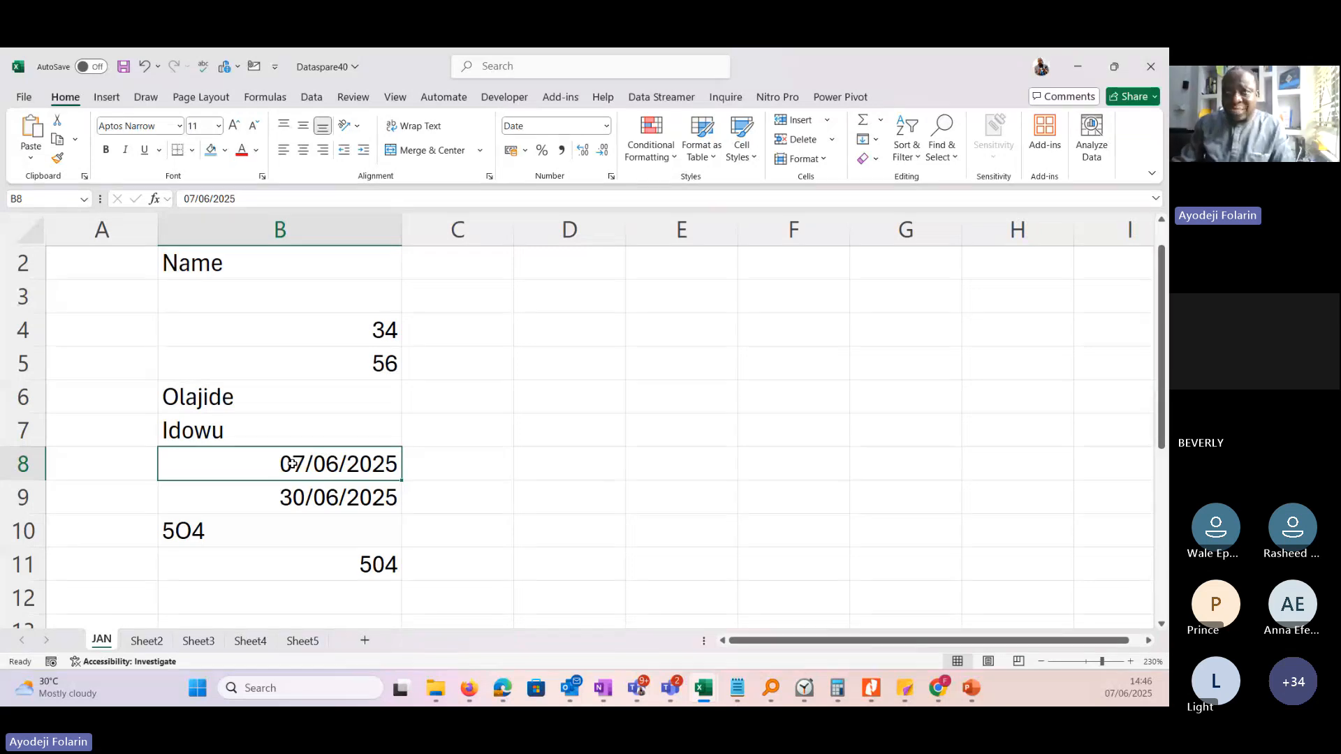
double_click(285, 497)
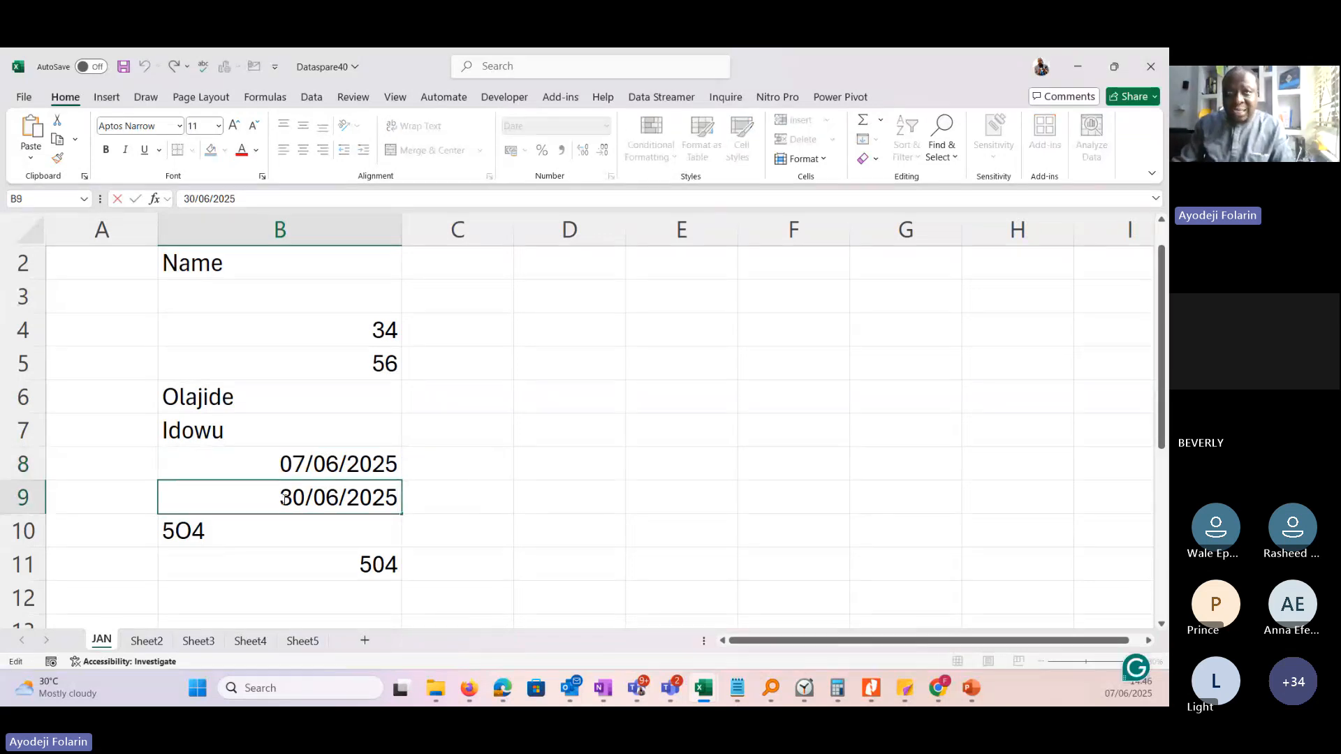
left_click_drag(281, 499, 399, 498)
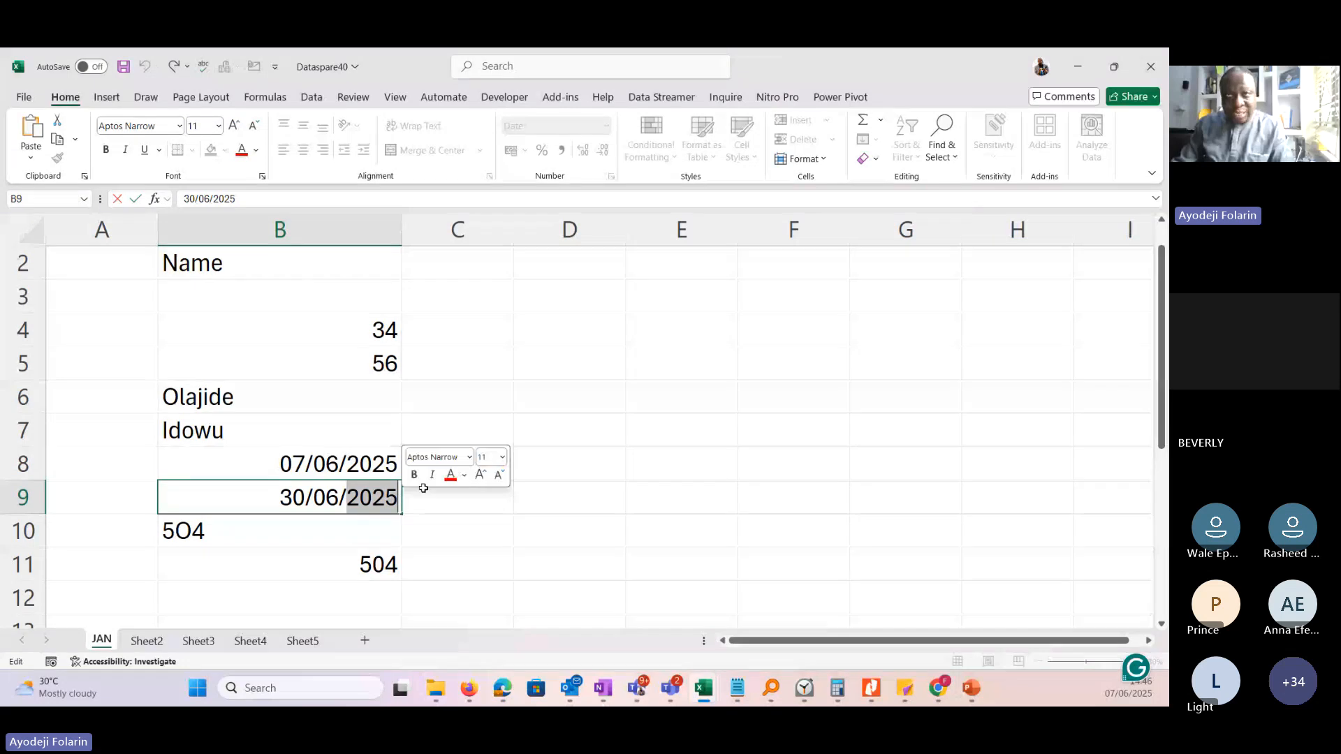
key("Tab")
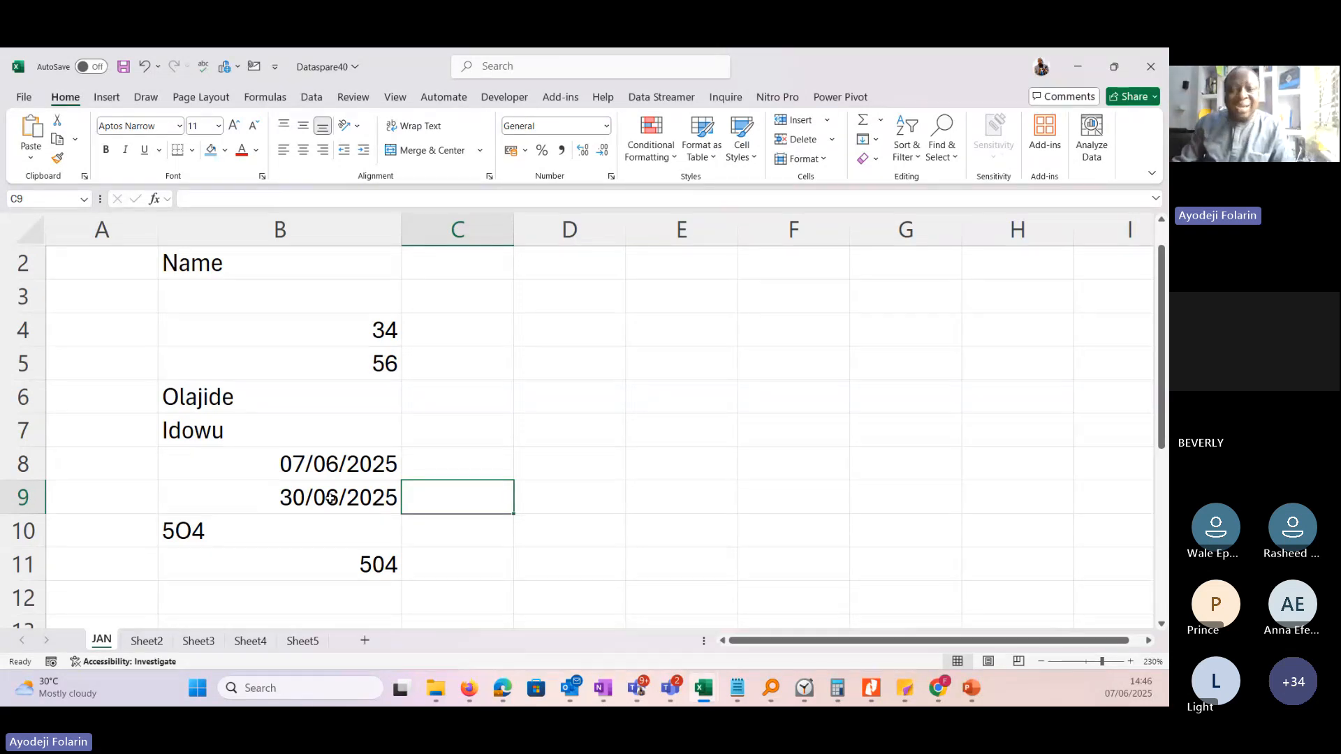
left_click(276, 504)
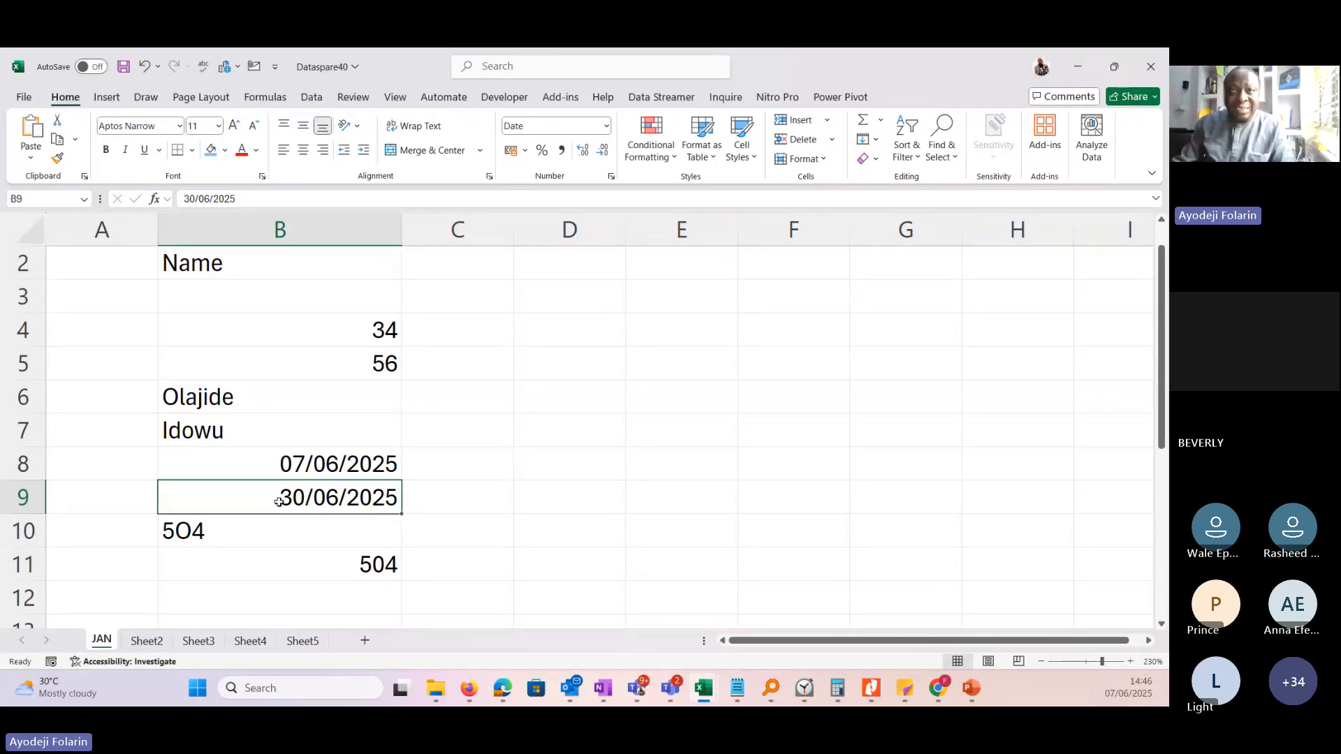
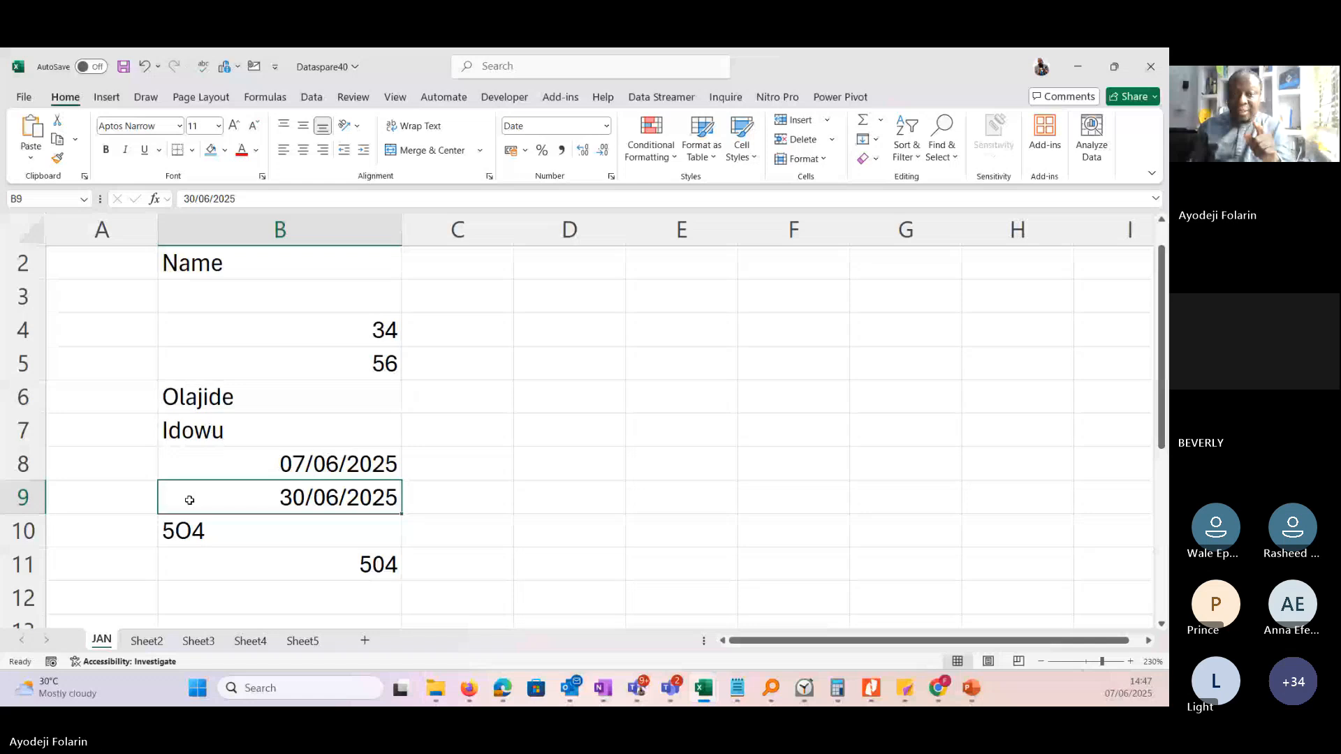
Compare the dates in B8:B9, enter 30/jun/2025 in cell B12, and select B12 to examine its date.
left_click(323, 467)
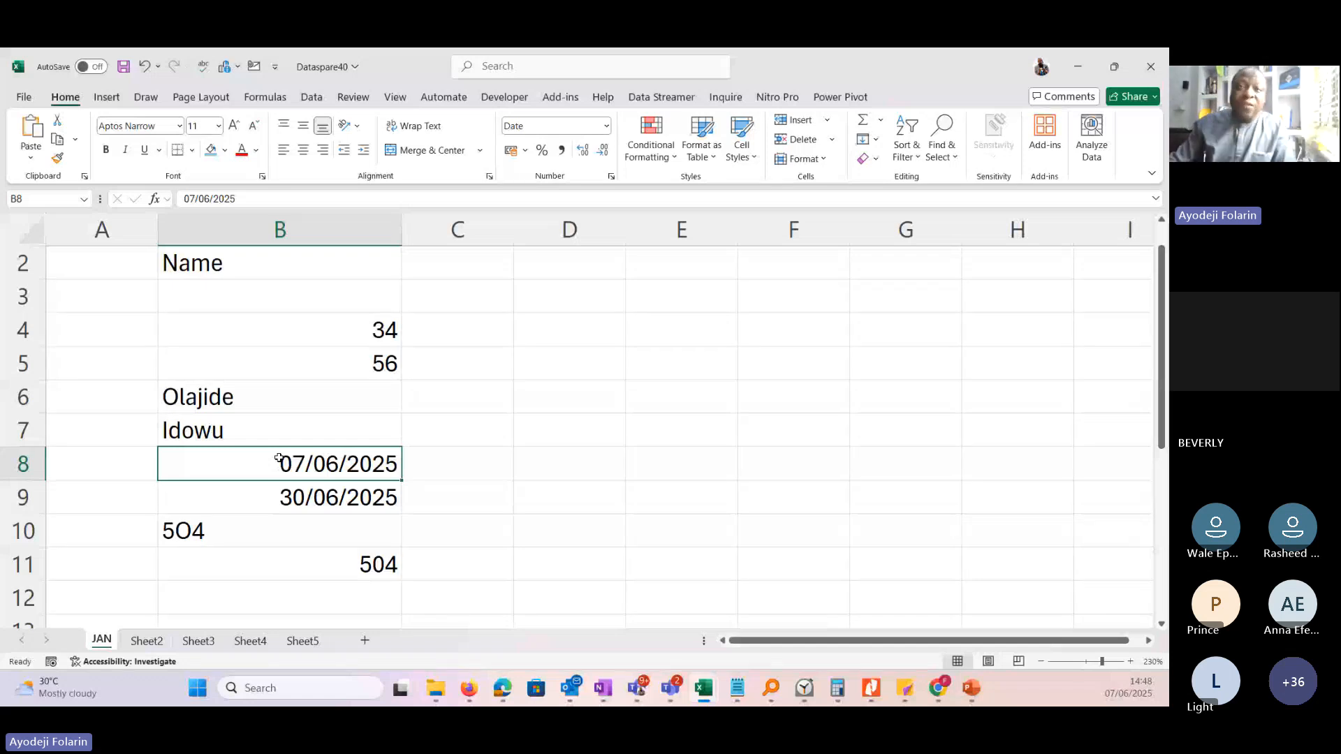
left_click(268, 599)
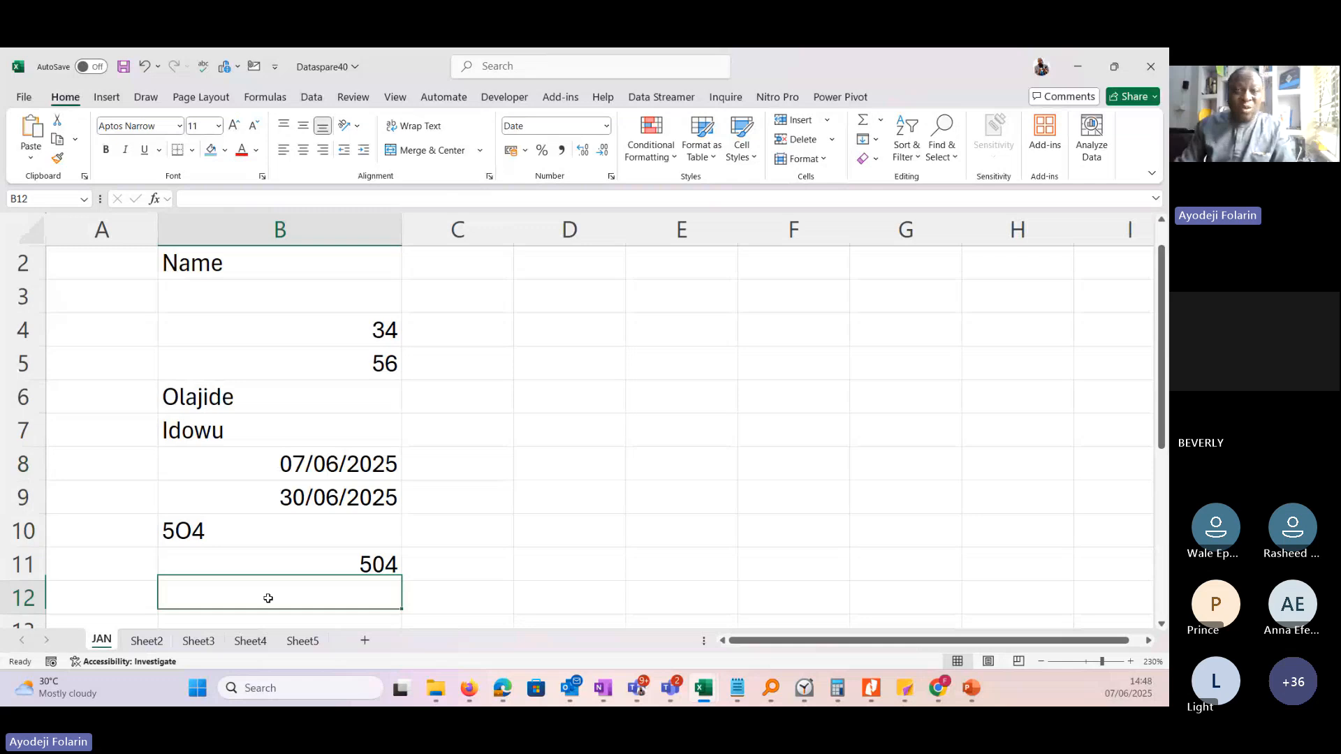
left_click_drag(328, 458, 328, 489)
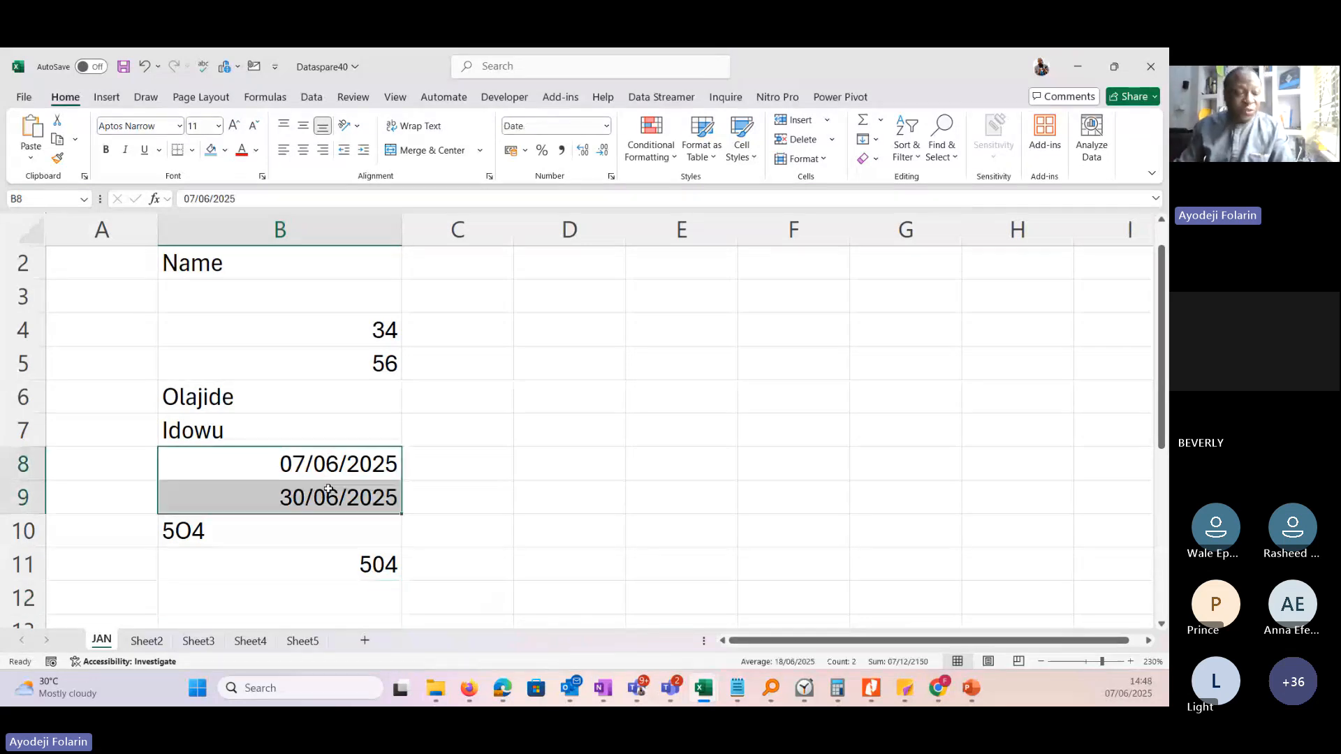
left_click(302, 598)
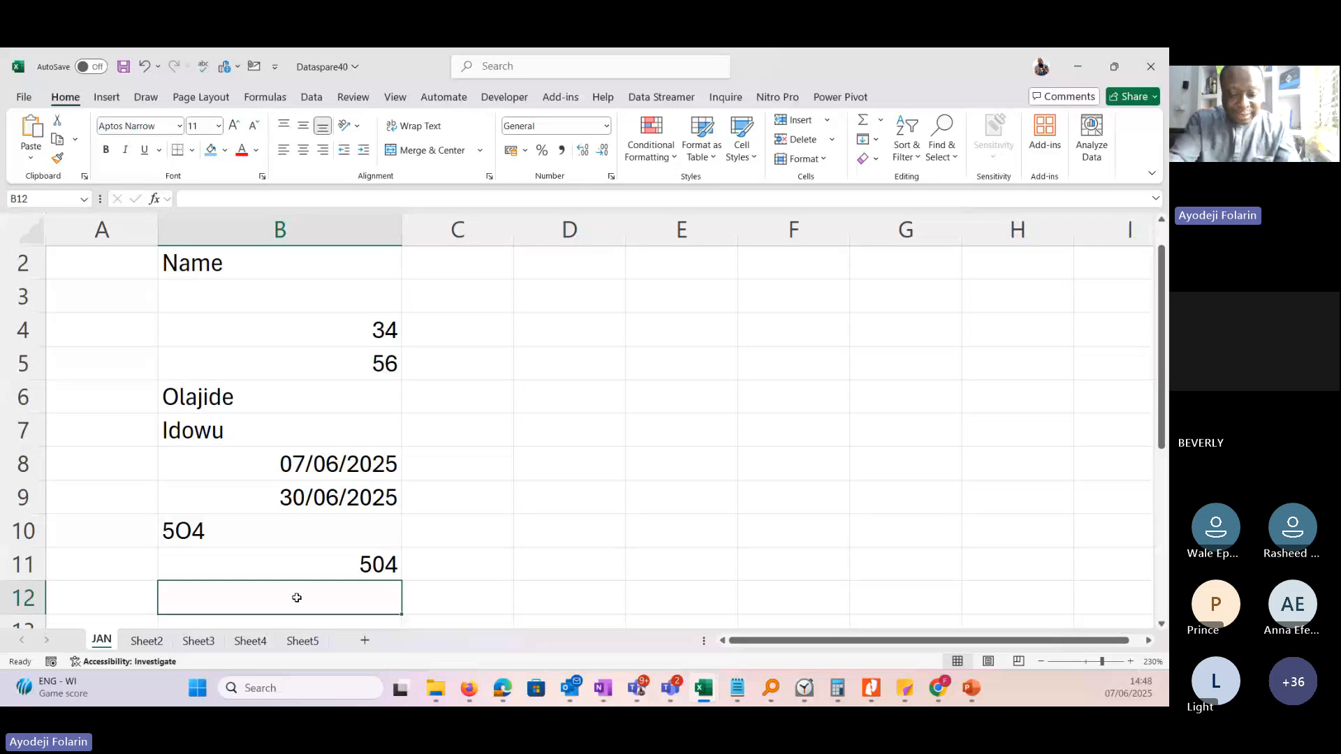
type("30/")
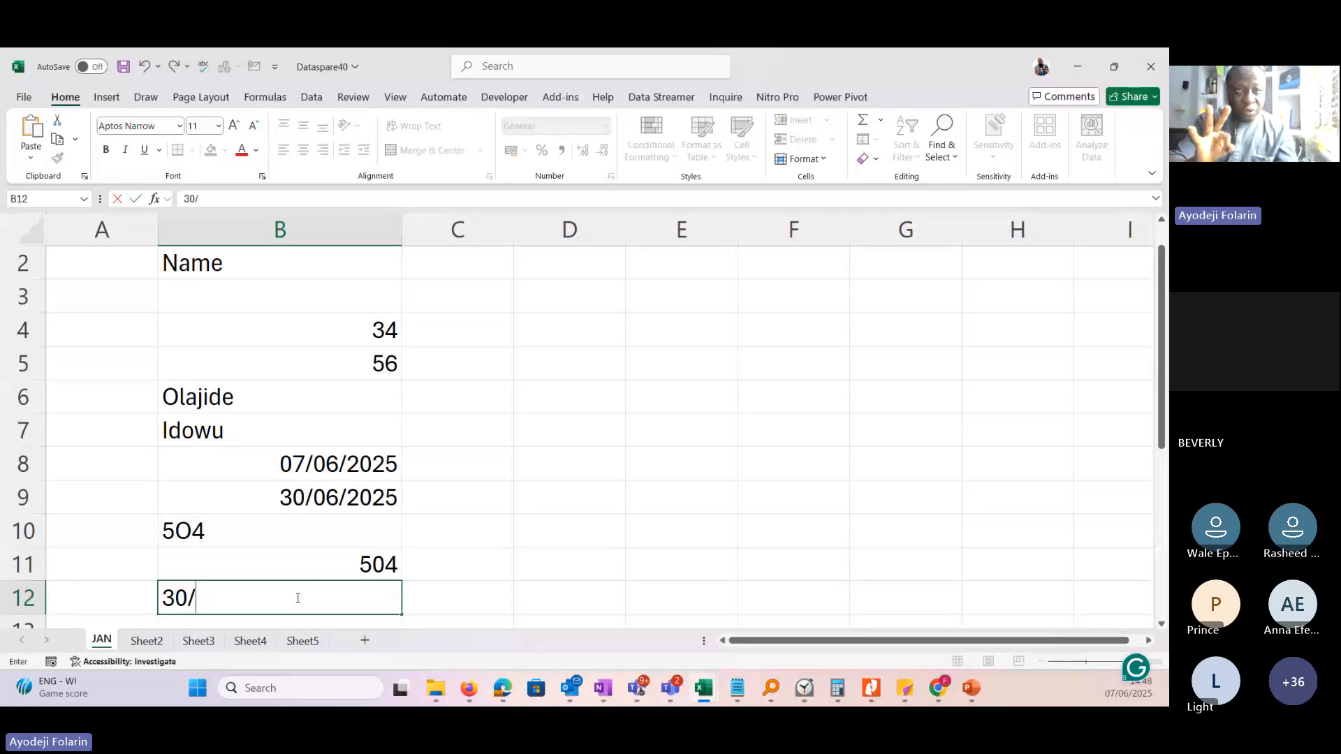
type("jun")
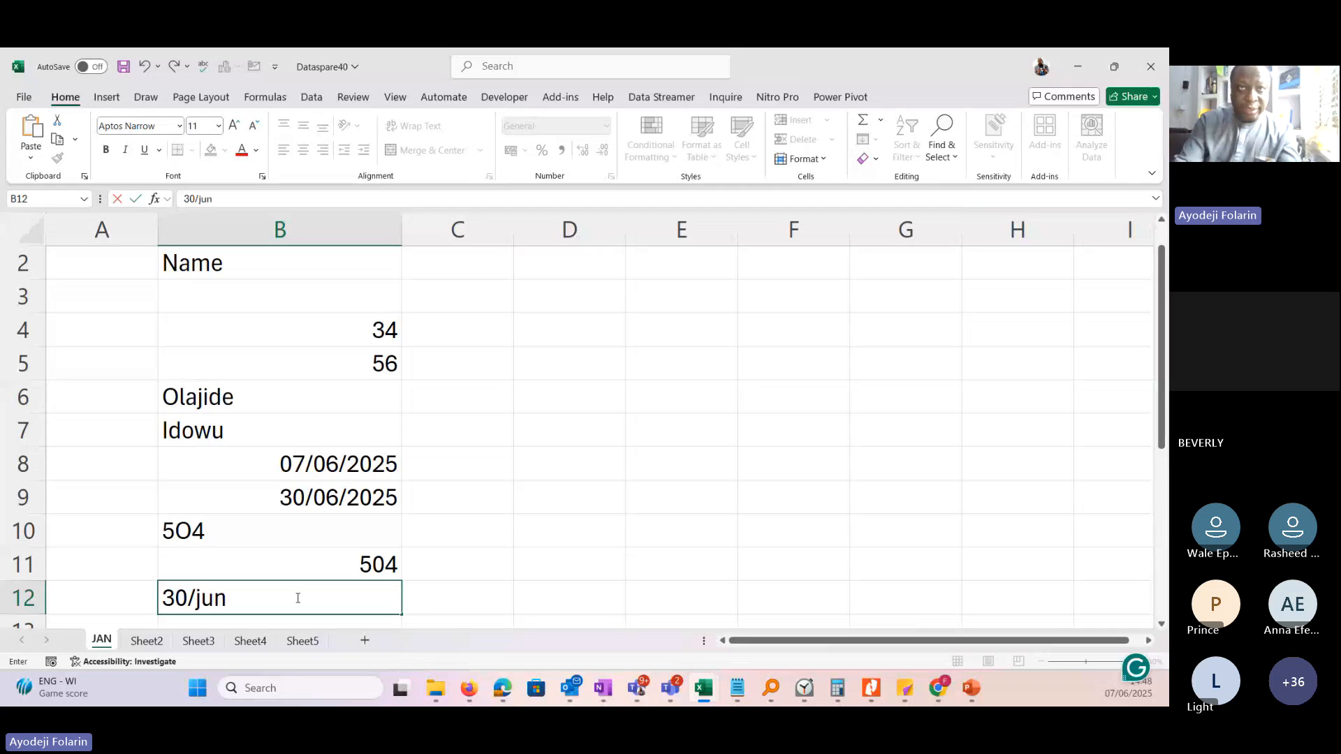
type("/2025")
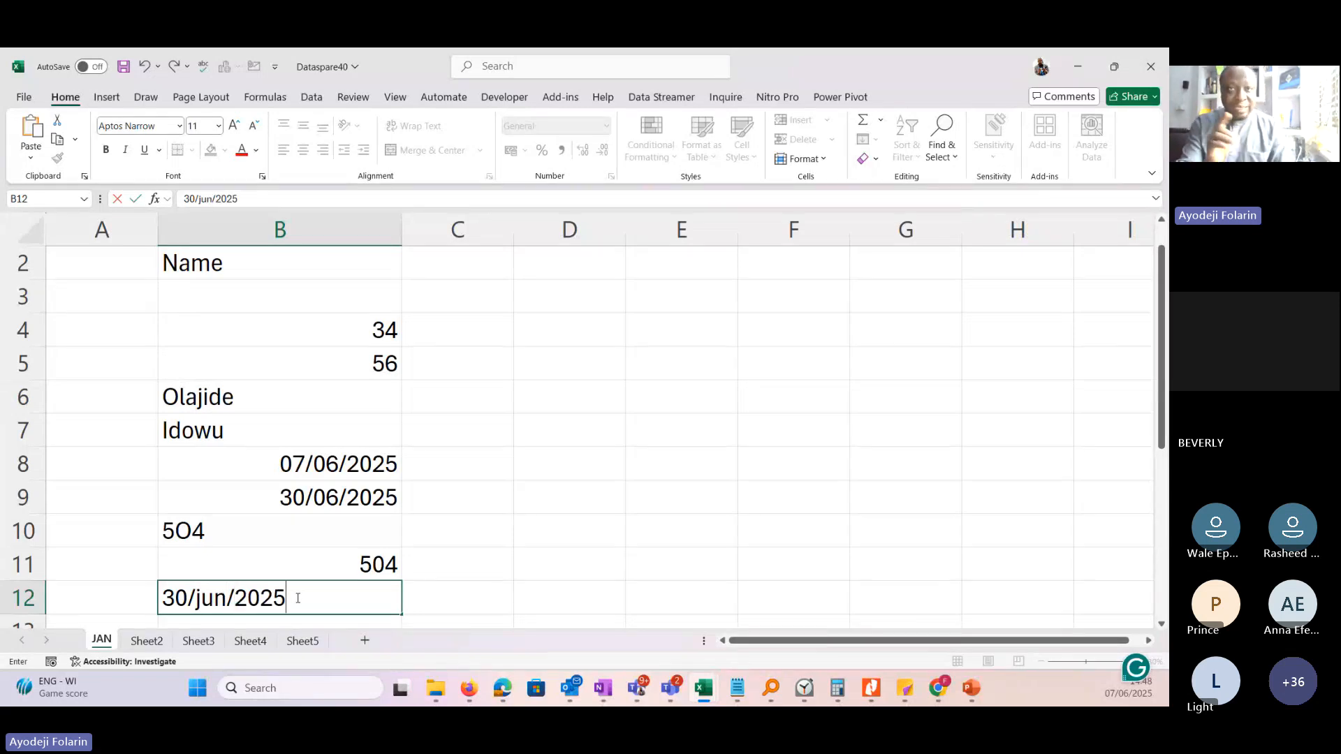
key("Return")
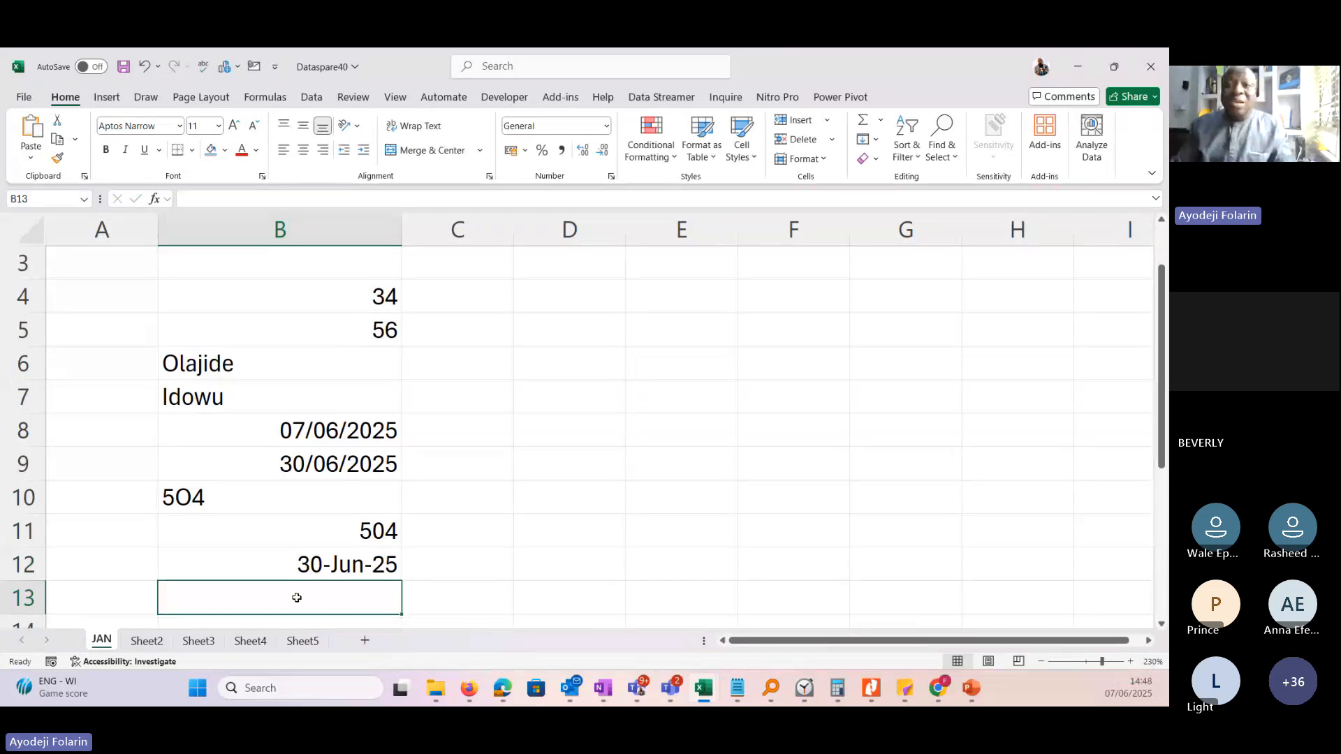
left_click(214, 571)
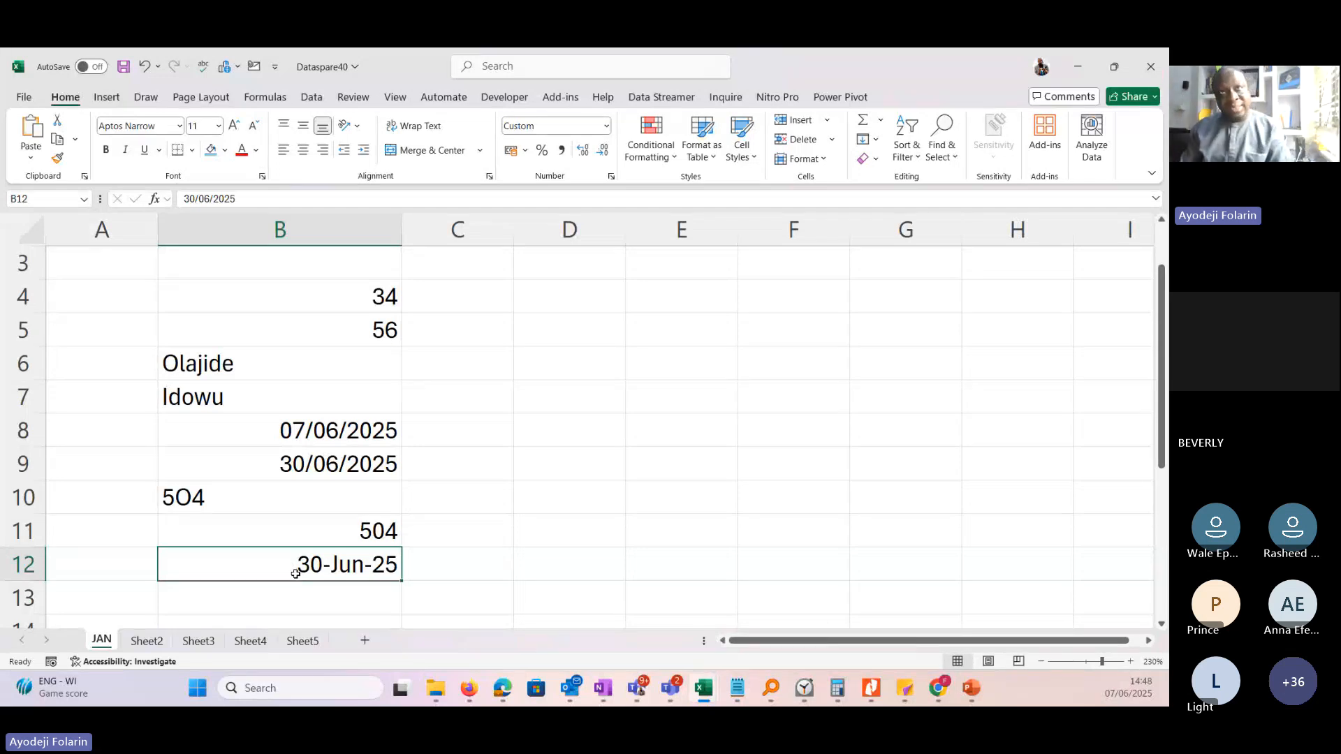
Edit the month within cell B8's date so it reads 07/07/2025.
left_click(317, 432)
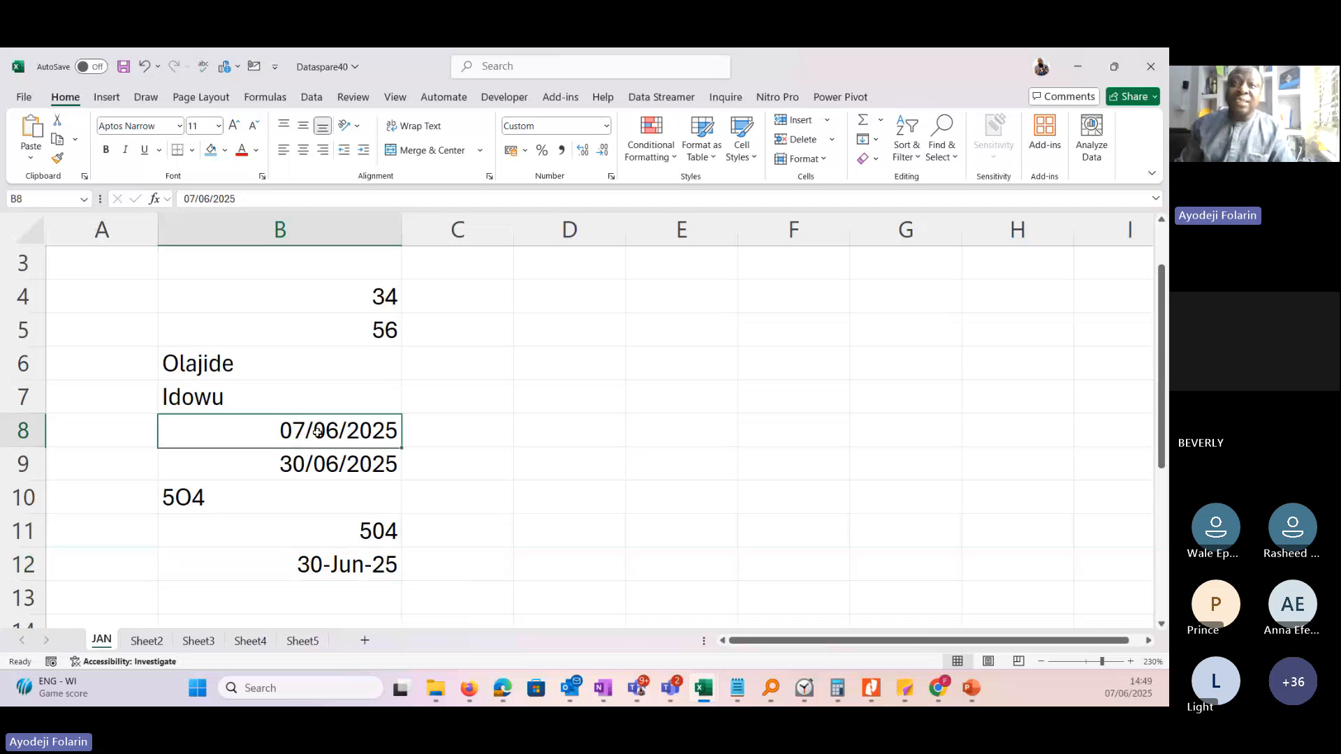
mouse_move(318, 432)
left_mouse_down()
mouse_move(320, 464)
mouse_move(323, 439)
left_mouse_up()
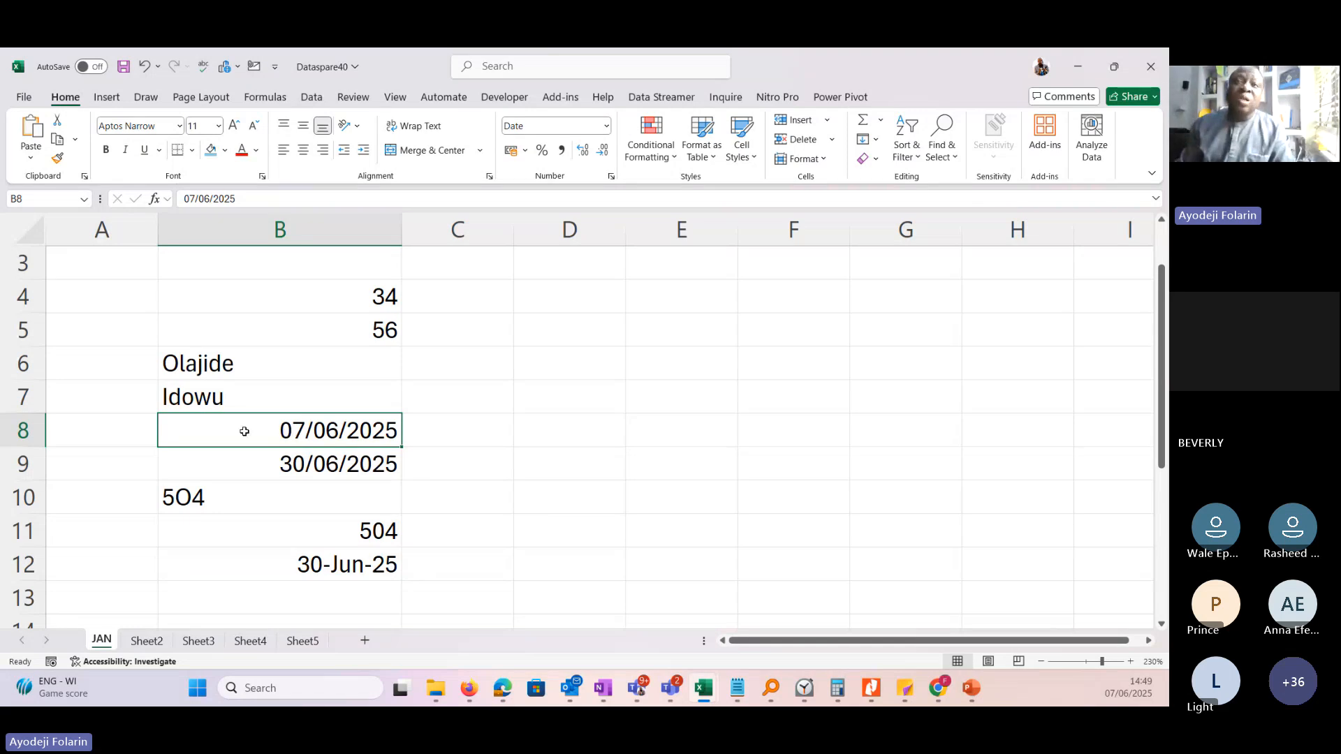
double_click(333, 429)
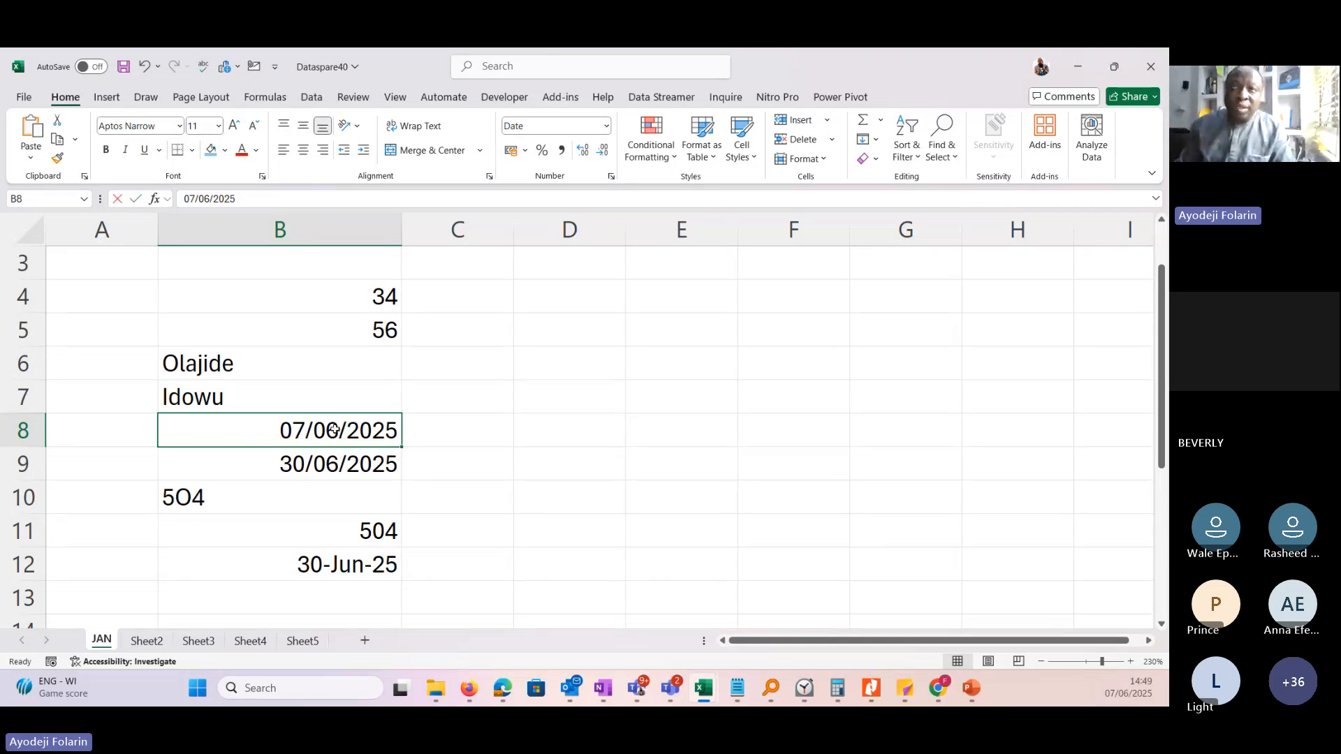
key("BackSpace")
type("7")
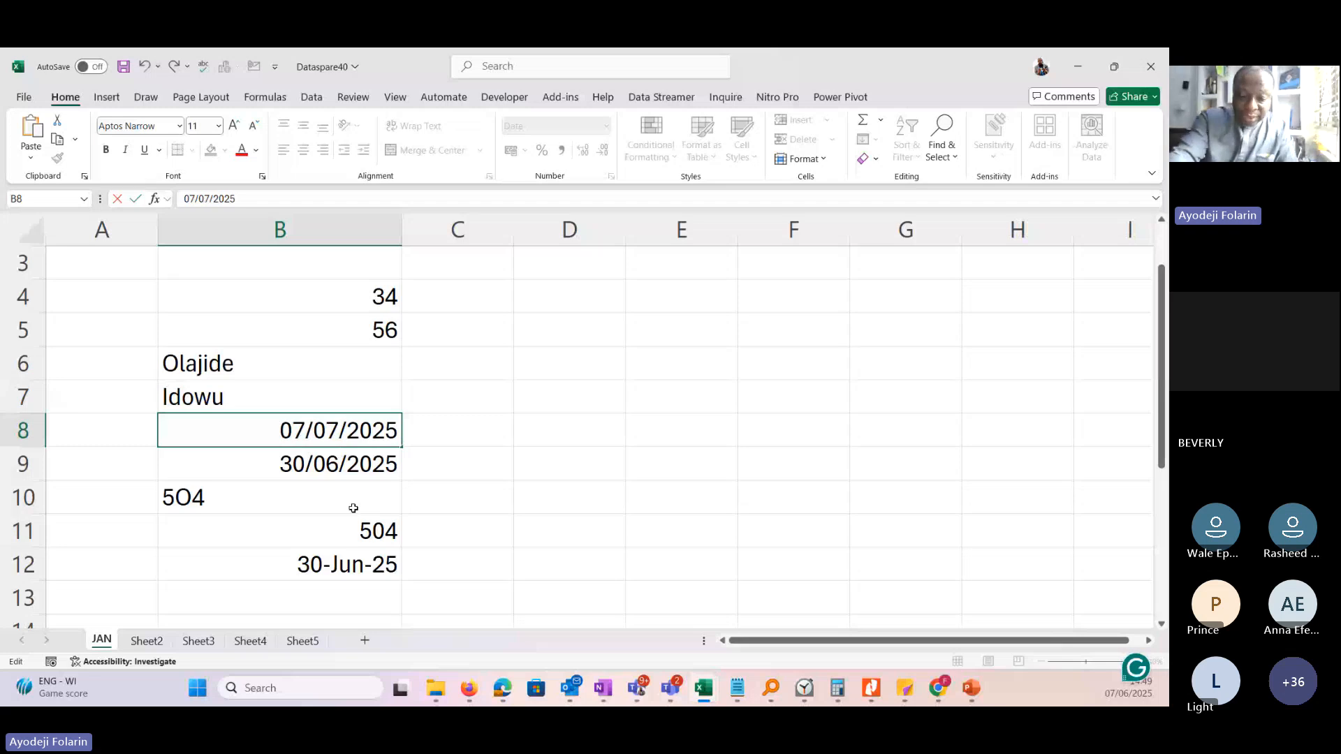
key("Return")
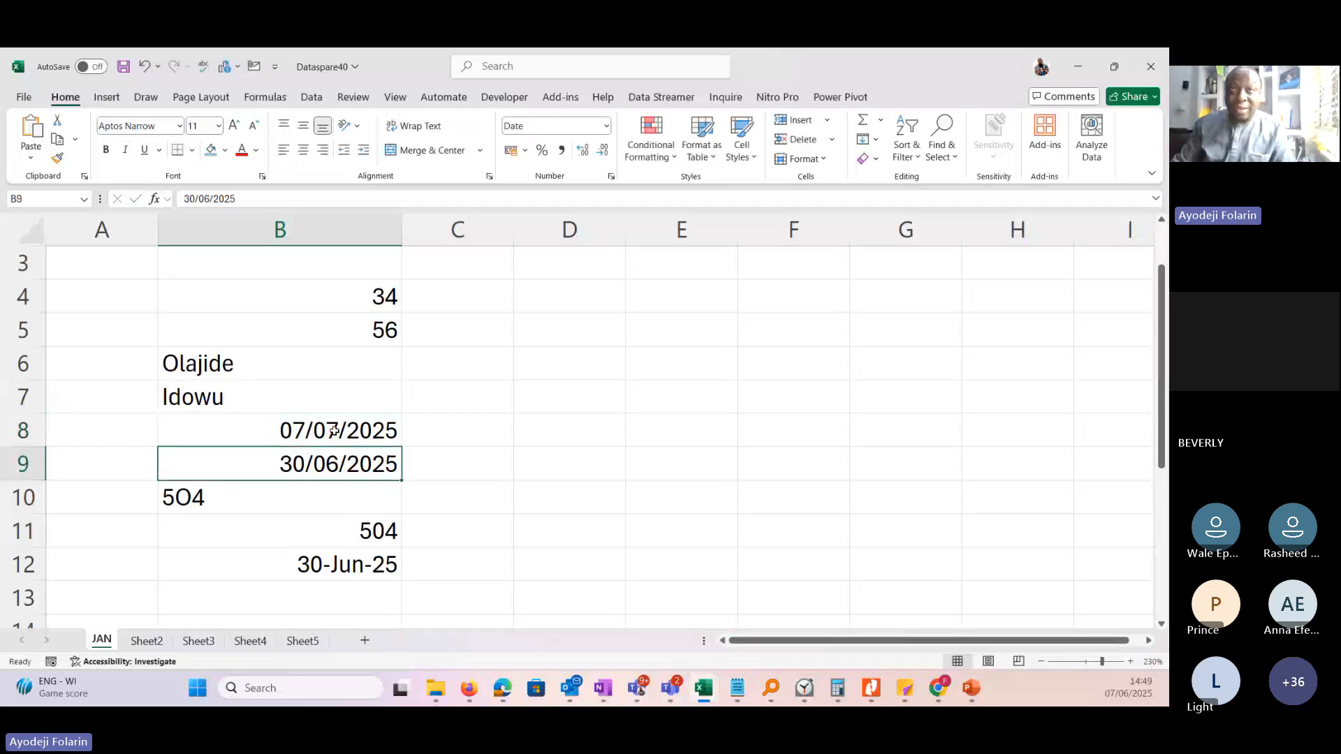
Edit the month within cell B9's date so it reads 30/07/2025.
key("F2")
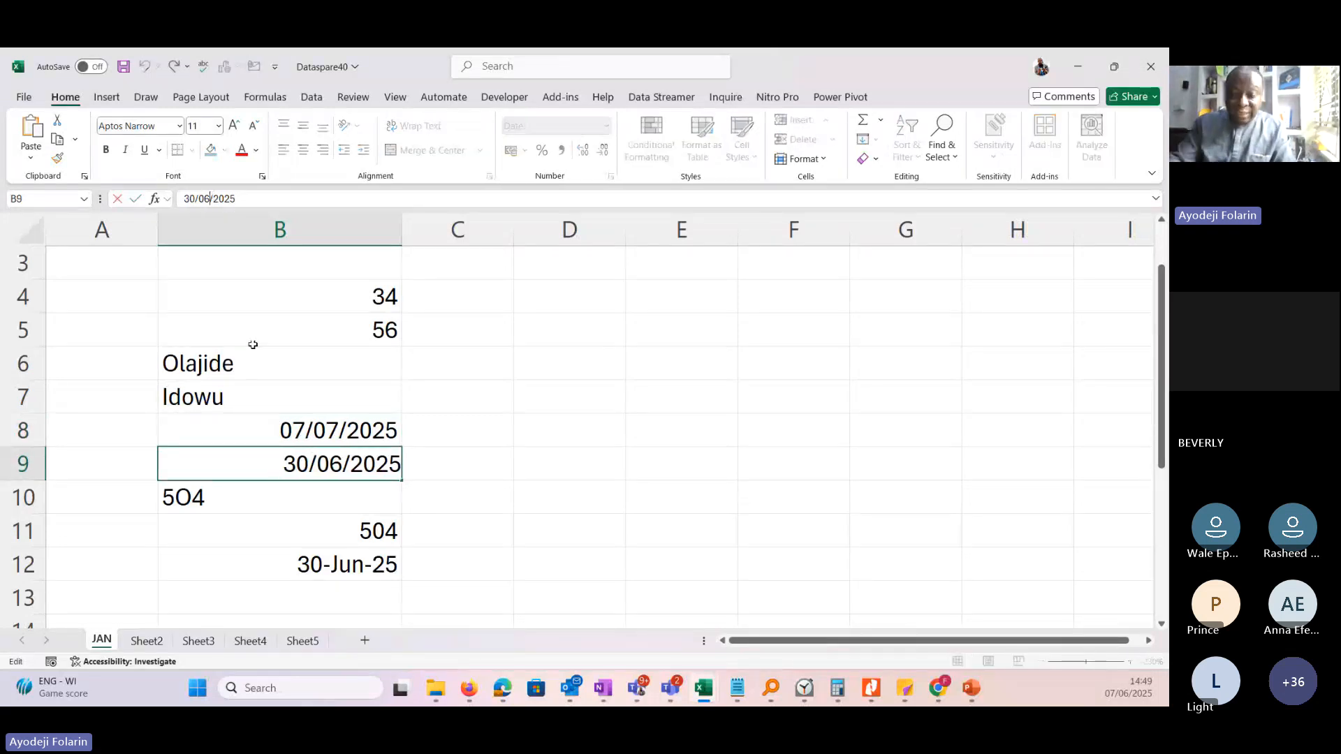
key("BackSpace")
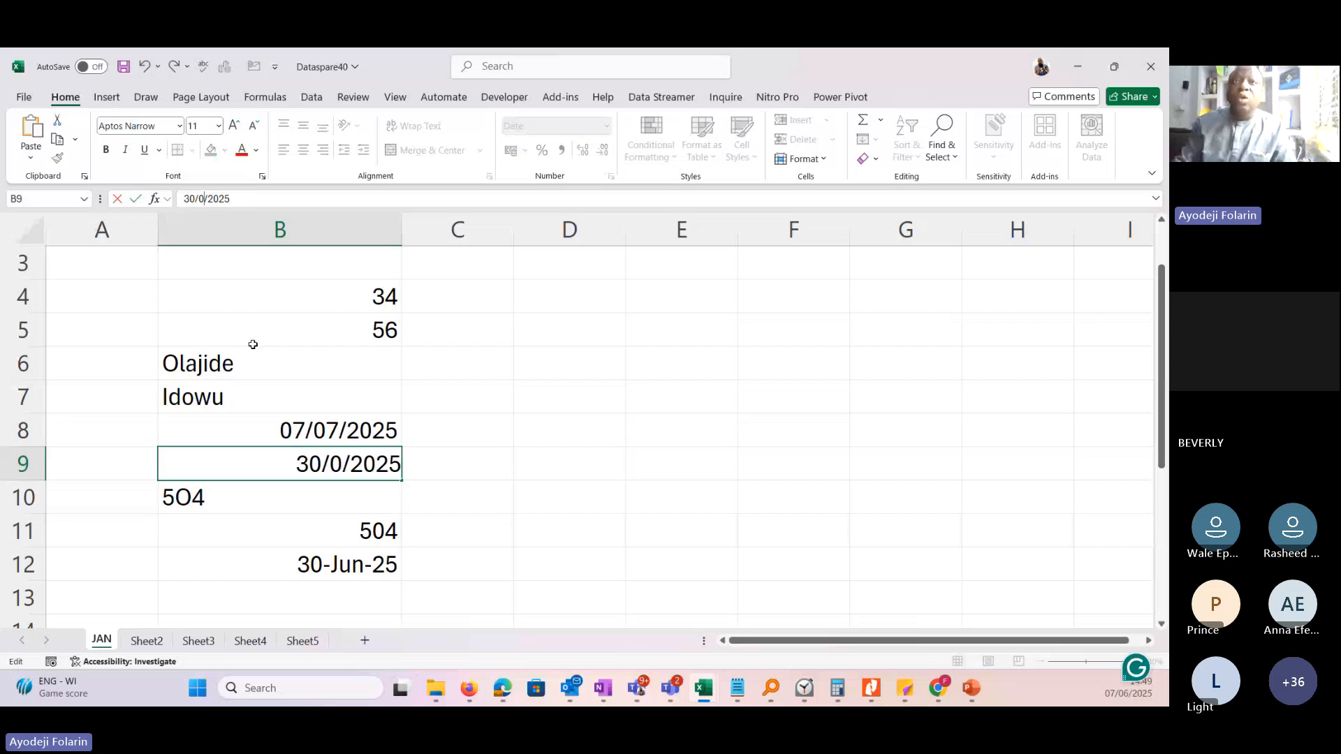
type("7")
key("Return")
Put cell B8 in edit mode and set its date back to 07/06/2025.
left_click(318, 433)
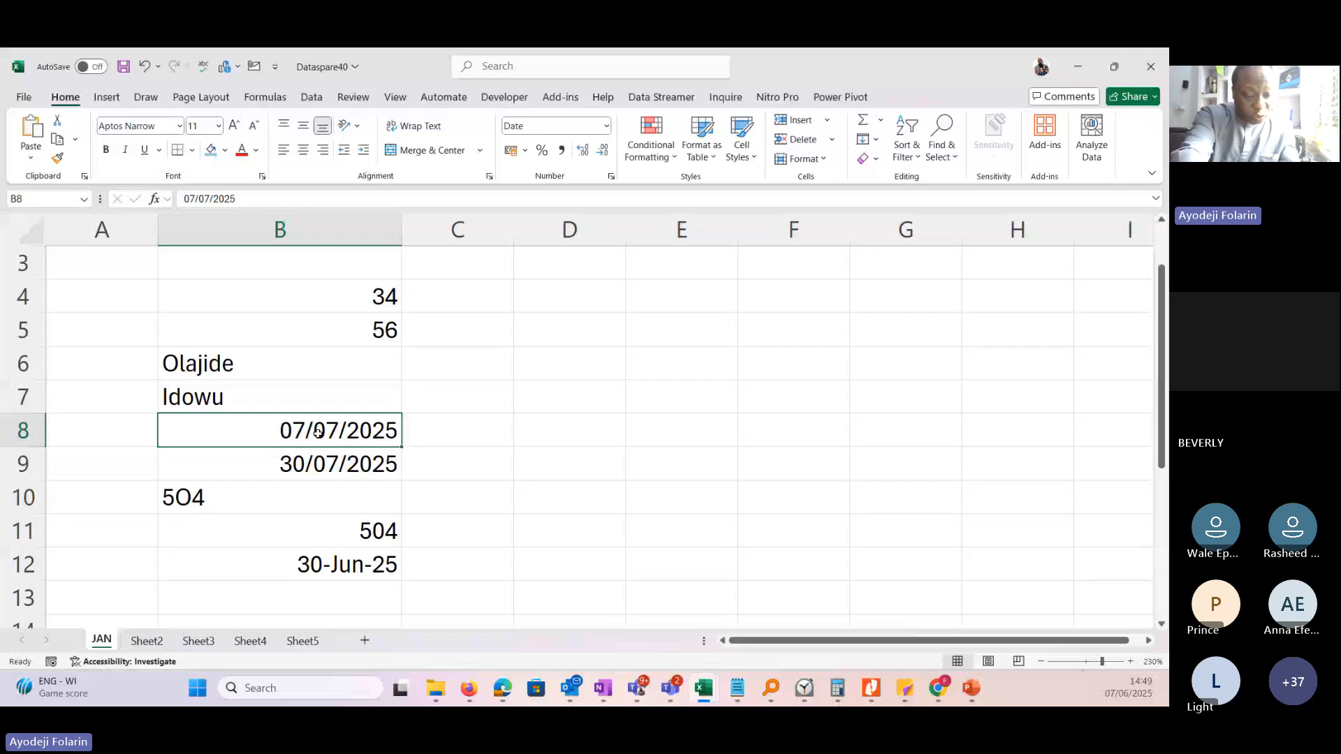
key("F2")
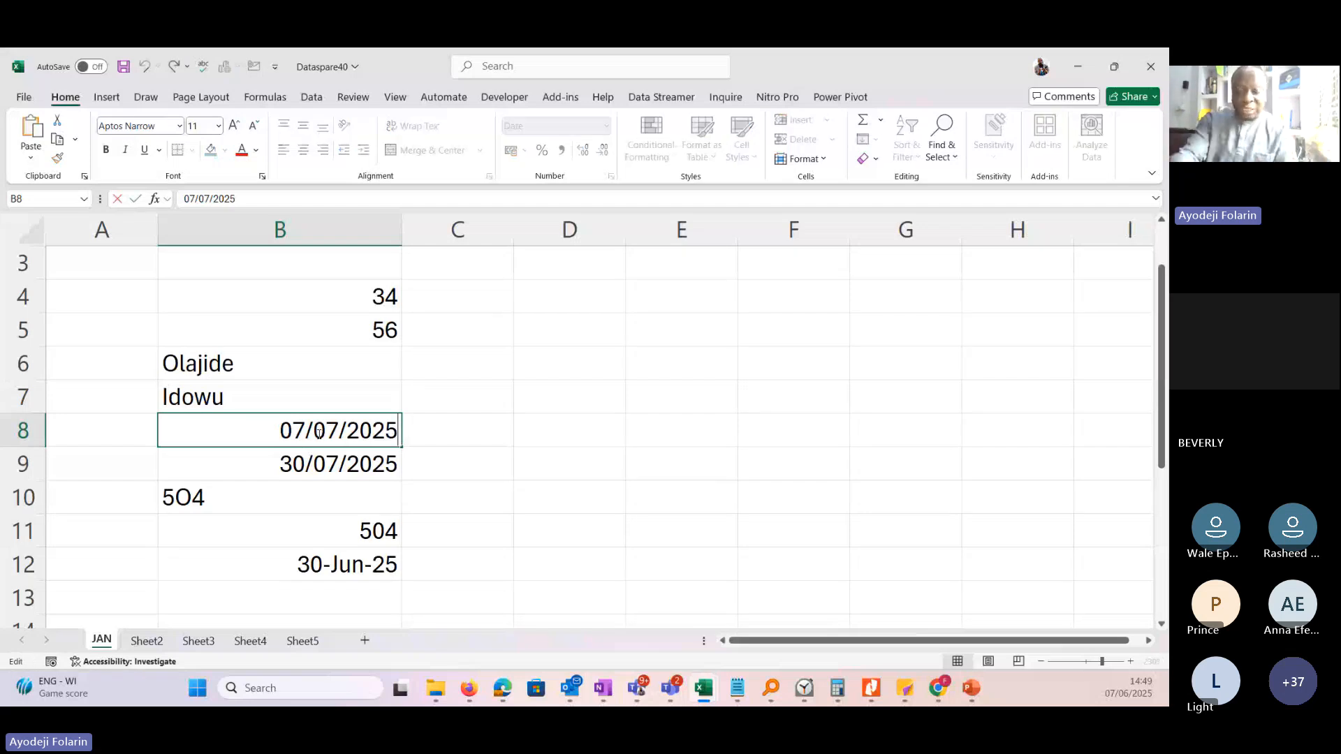
key("Left")
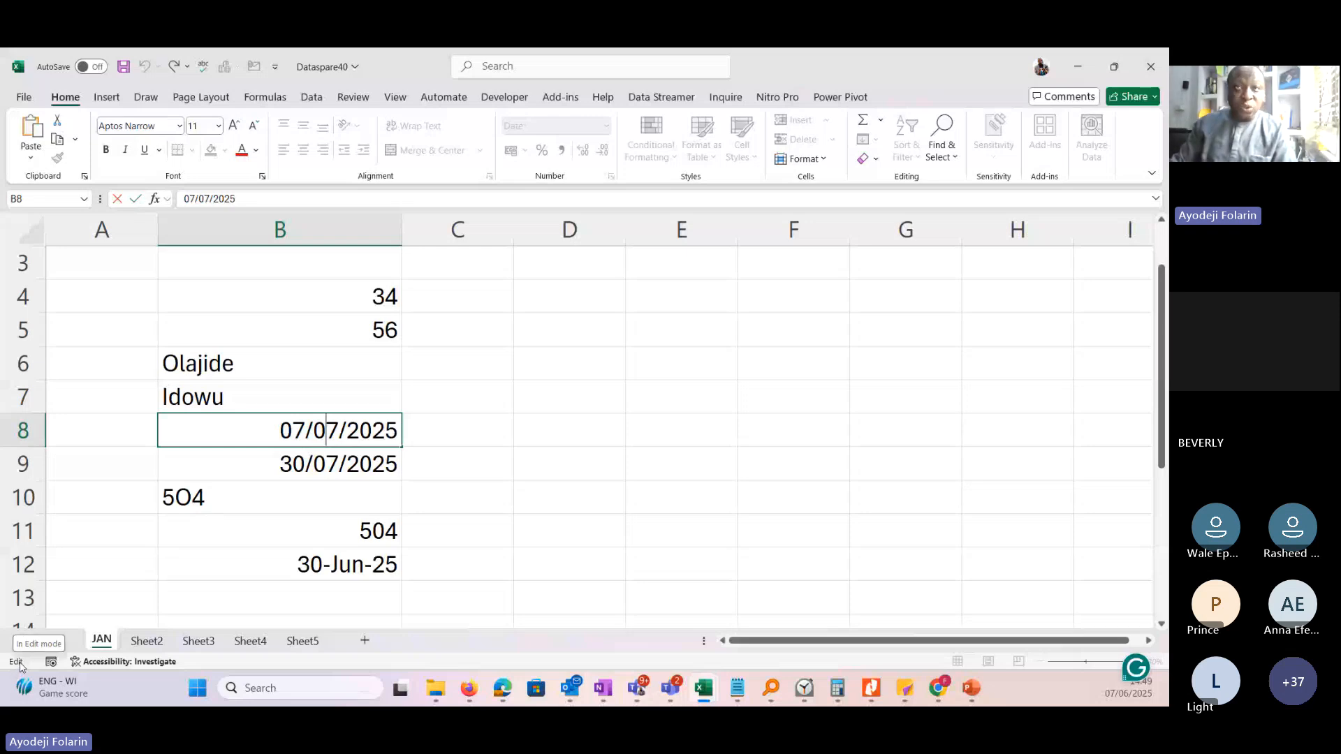
type("6")
key("Delete")
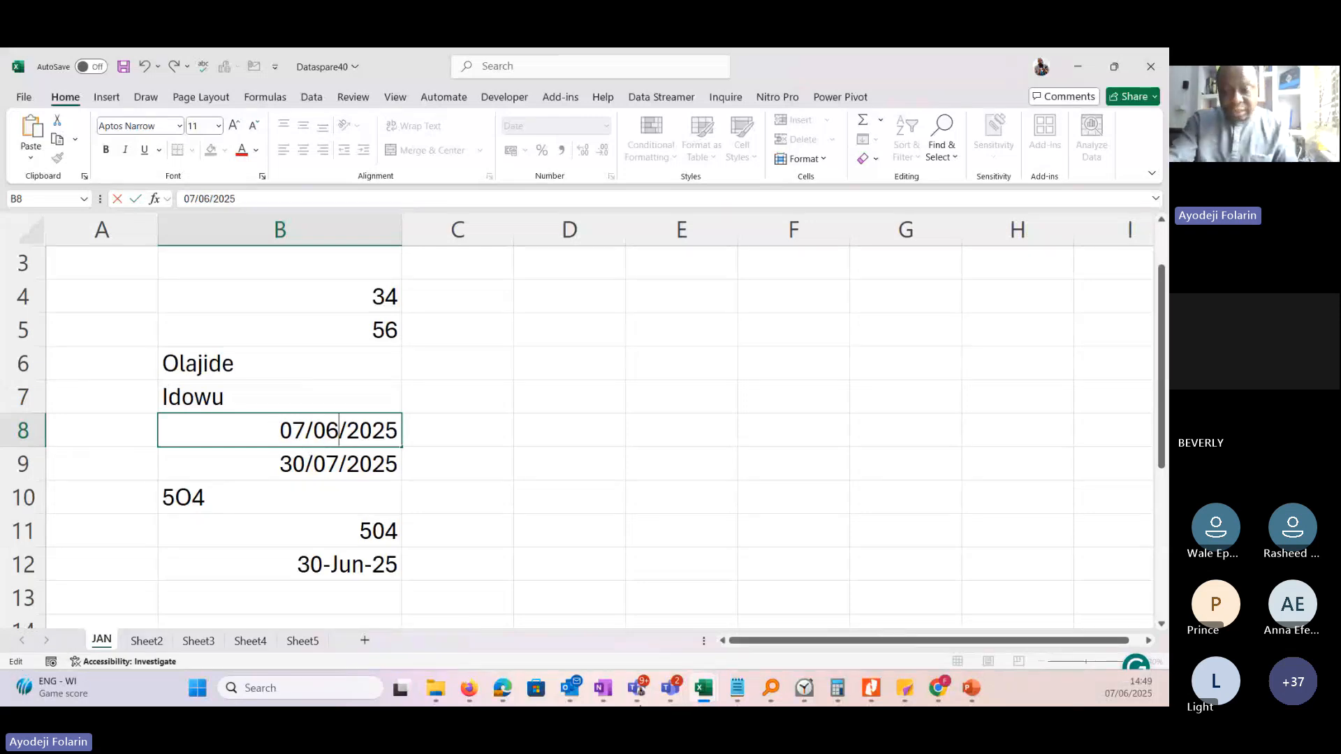
key("Return")
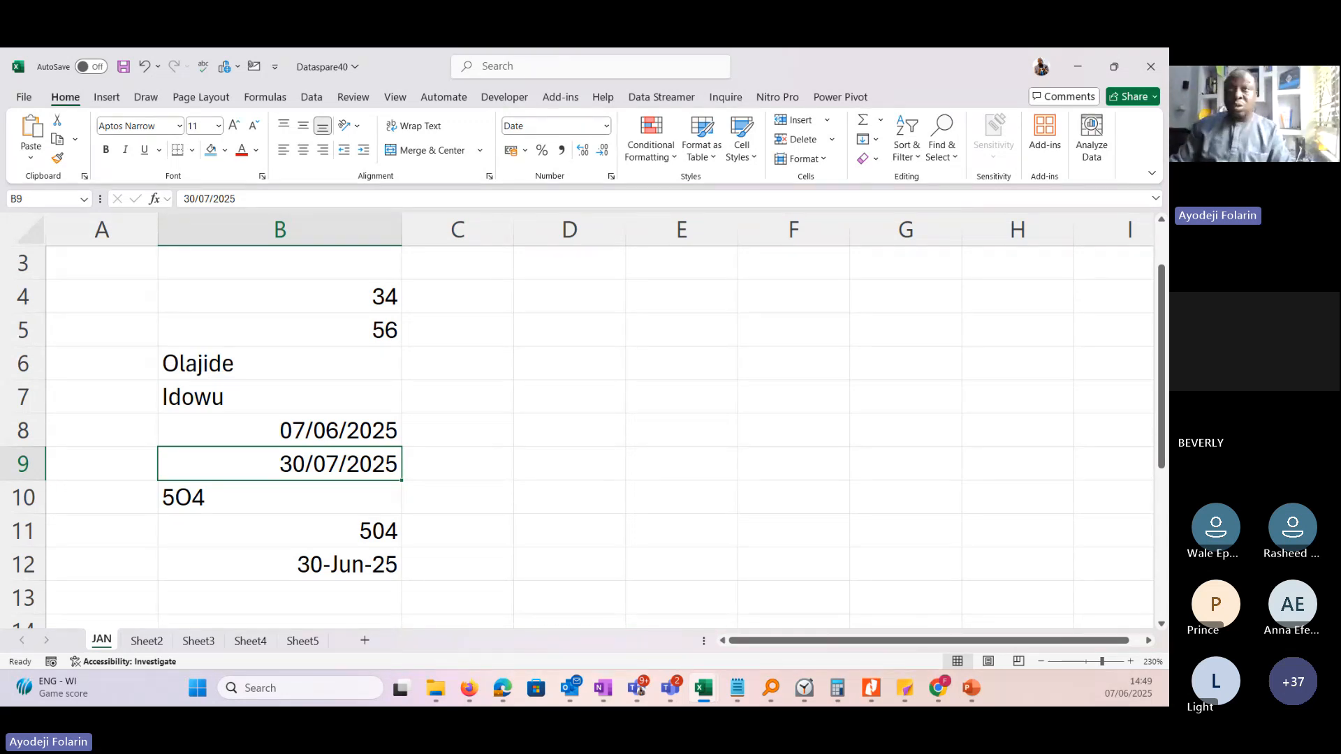
Switch to the PowerPoint presentation, correct the "Editing Date" box on slide 6 to "Editing Data", and return to the Excel workbook.
key("alt+Tab")
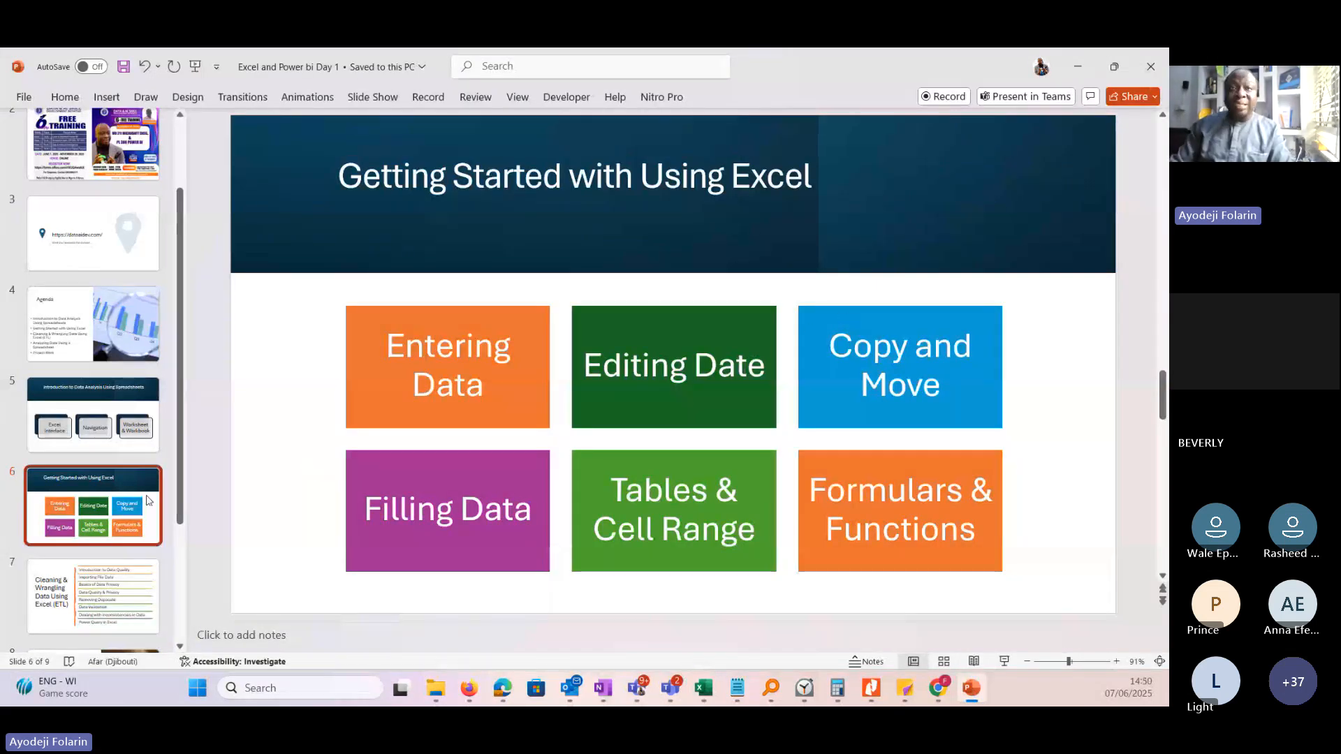
left_click(735, 403)
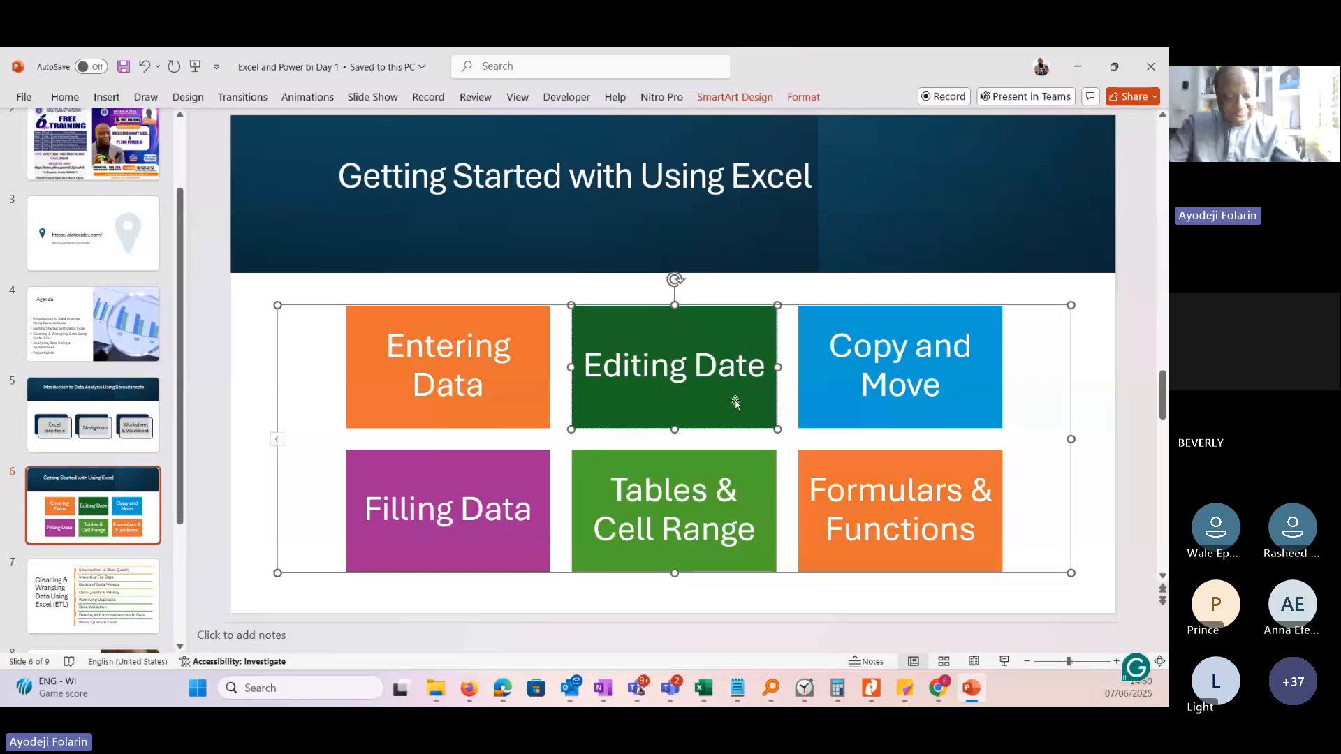
key("BackSpace")
type("a")
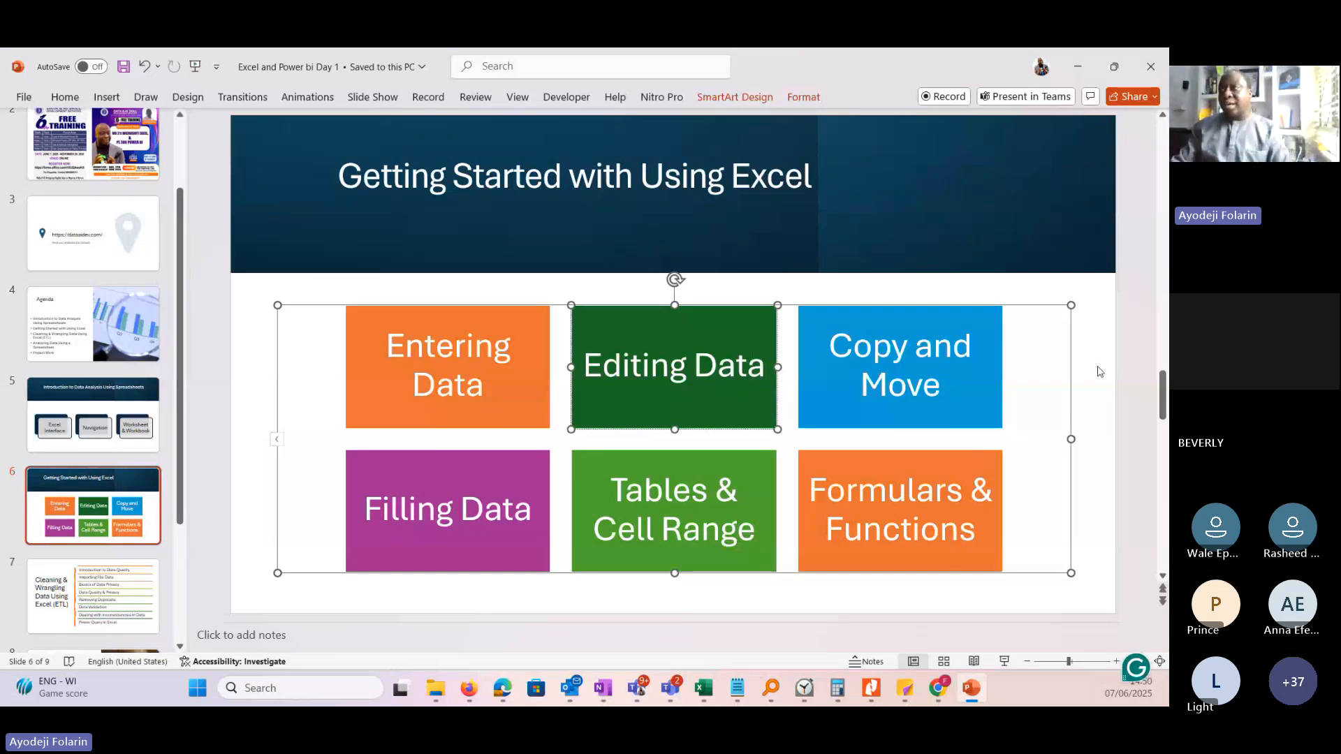
left_click(1095, 373)
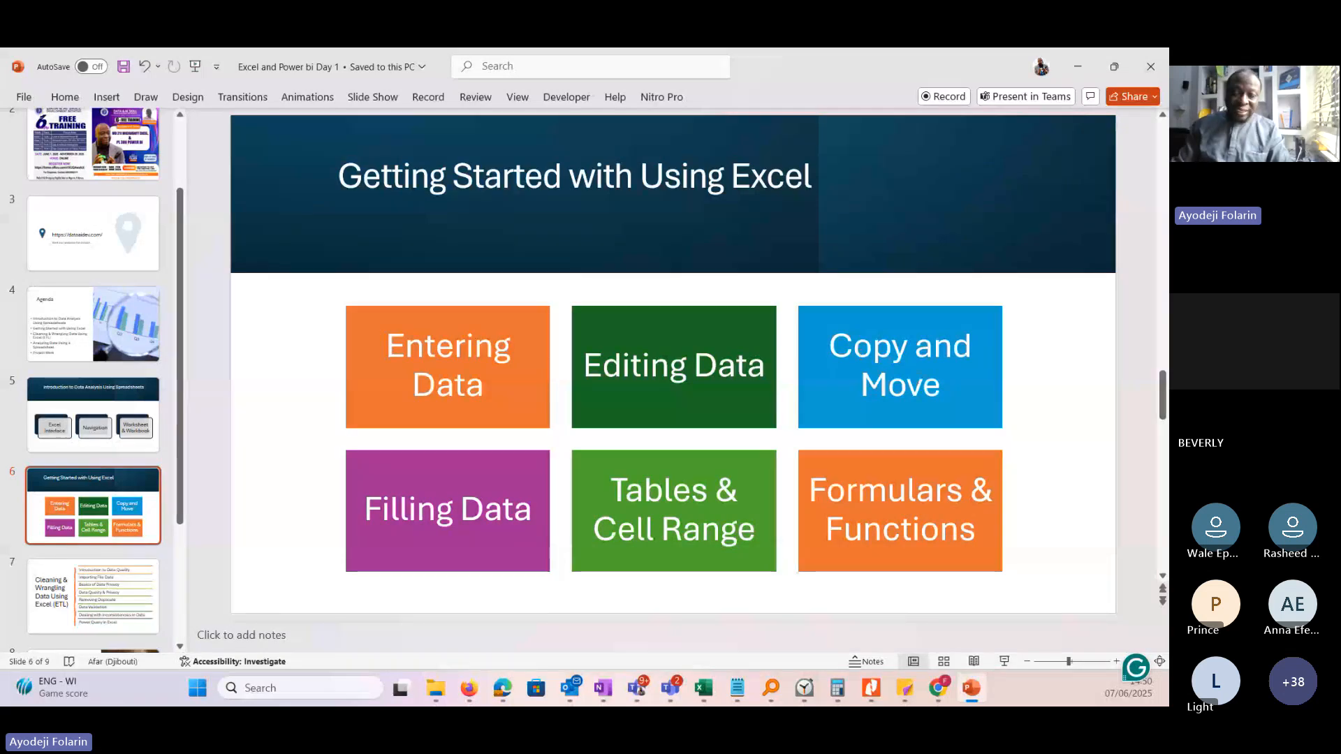
left_click(1079, 70)
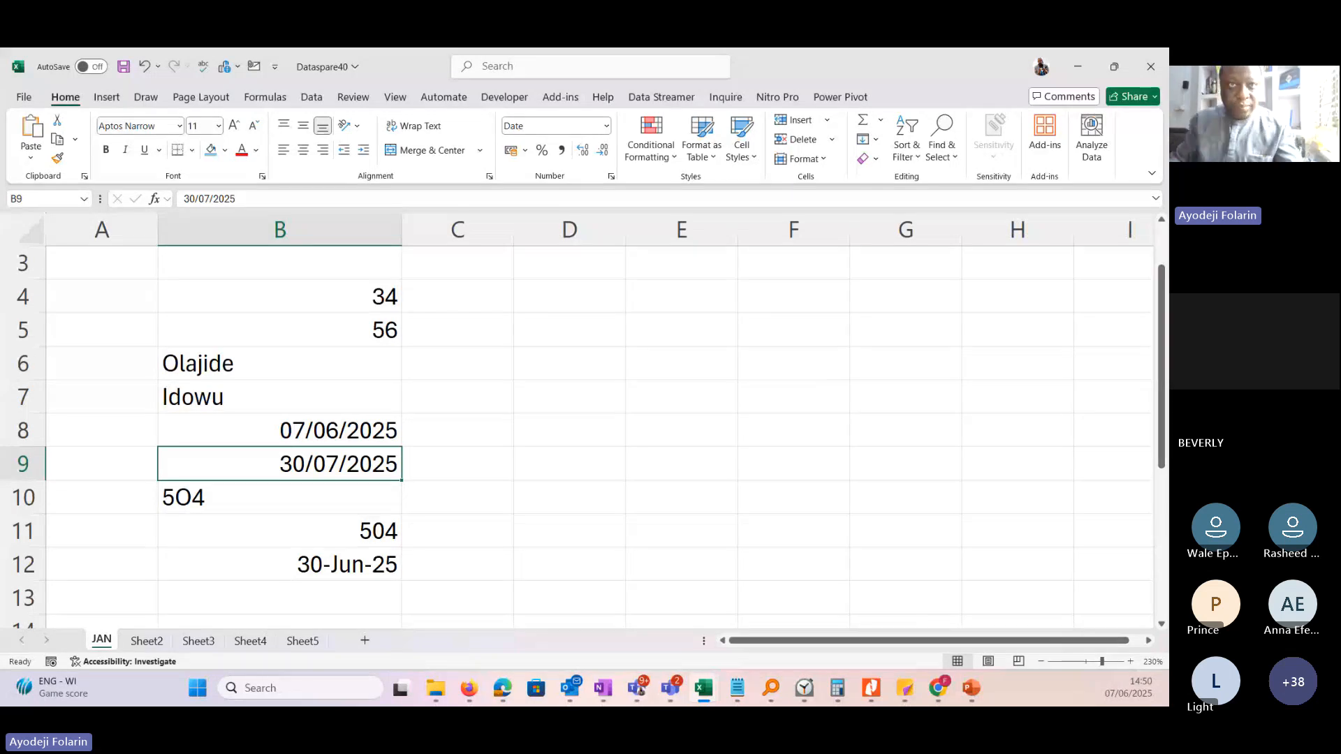
Rename the Sheet2 worksheet as Feb and the Sheet3 worksheet as Mar.
left_click(146, 642)
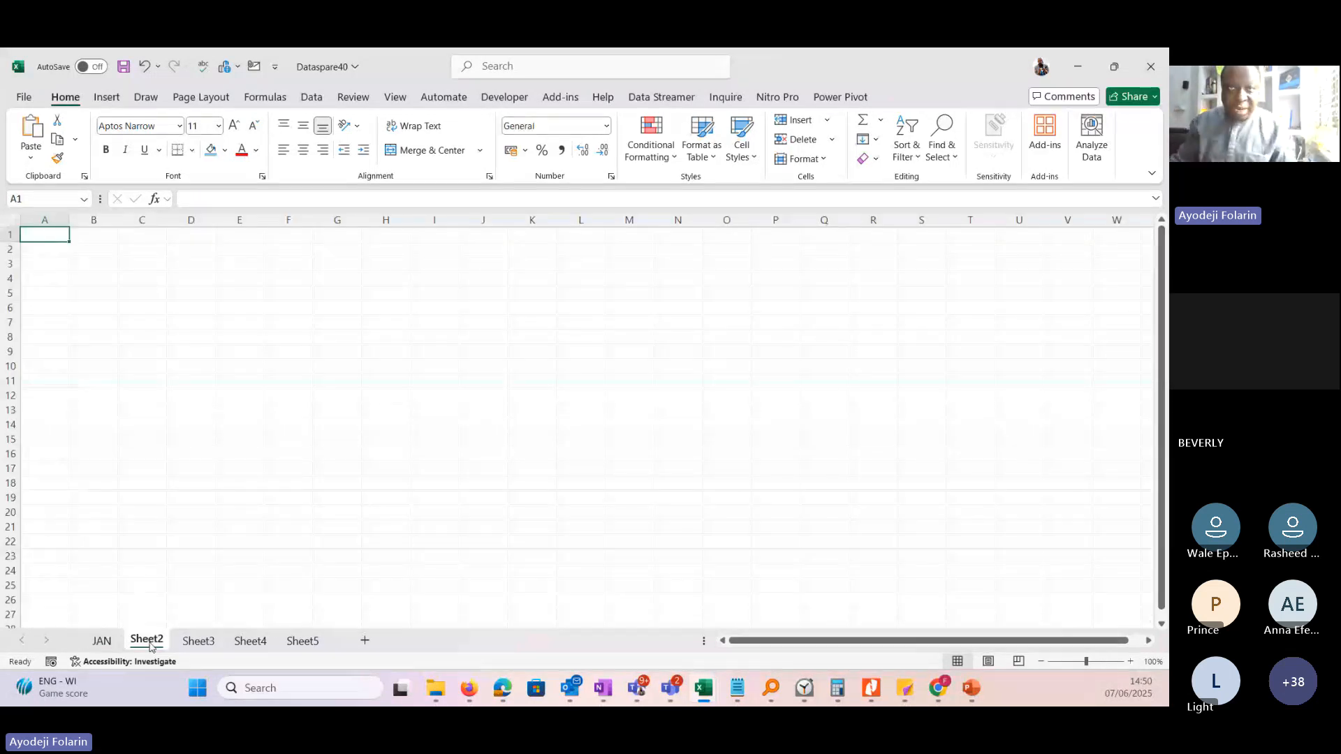
double_click(147, 640)
type("Feb")
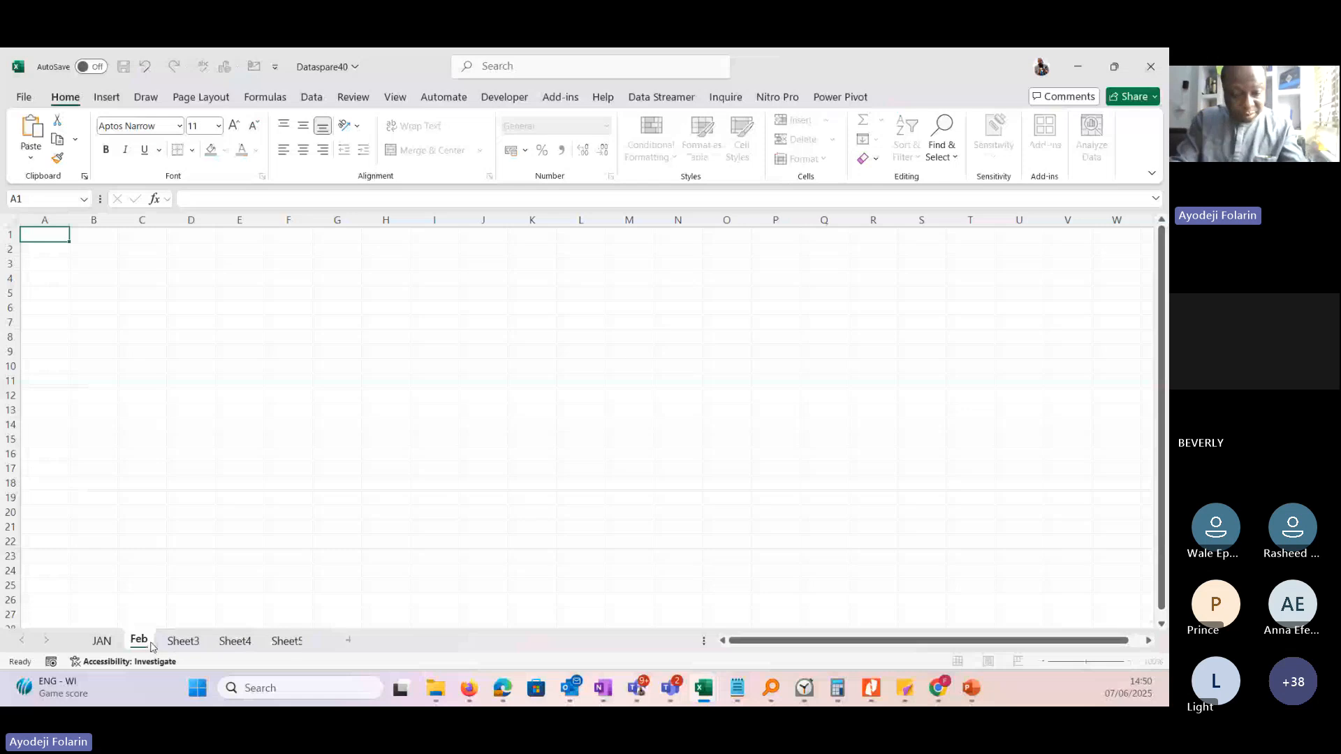
key("Return")
double_click(178, 642)
type("Mar")
key("Return")
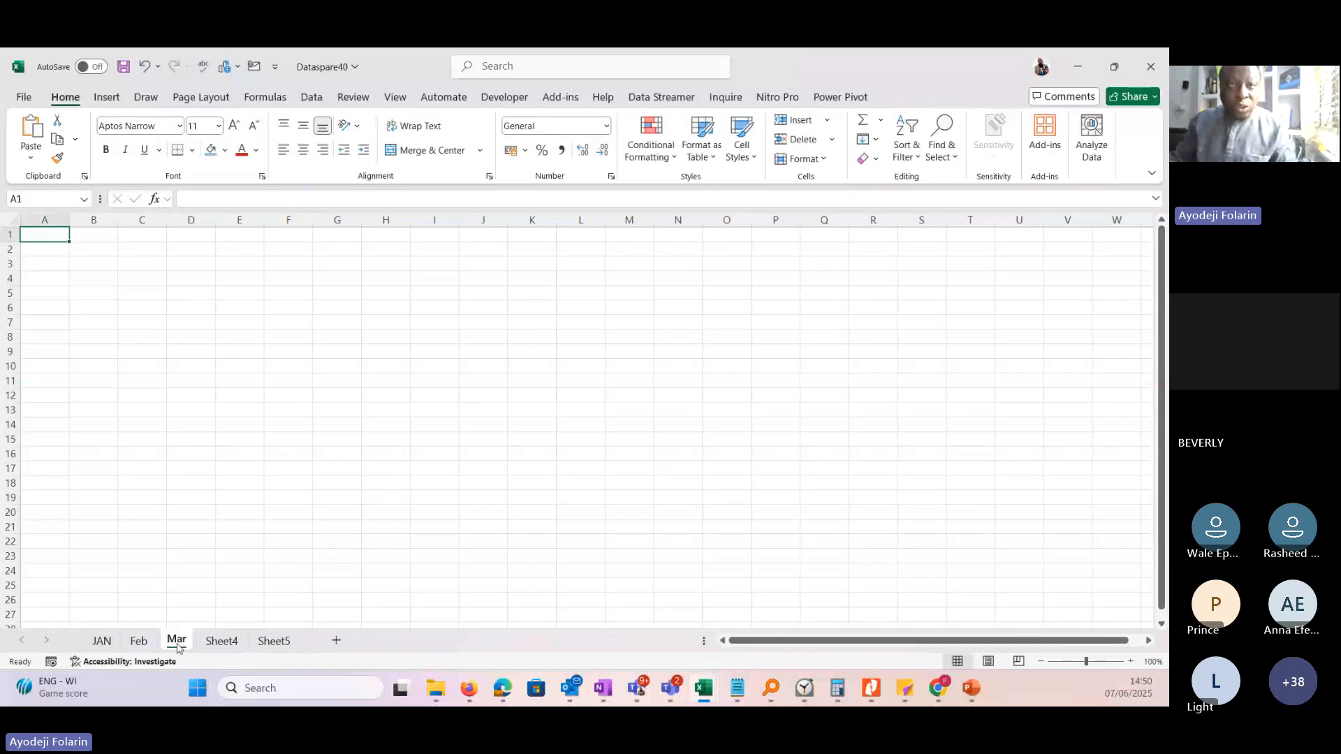
On the Feb sheet, enter the heading S/no in cell B2 and the number 1 in cell B3.
left_click(145, 643)
left_click(97, 248)
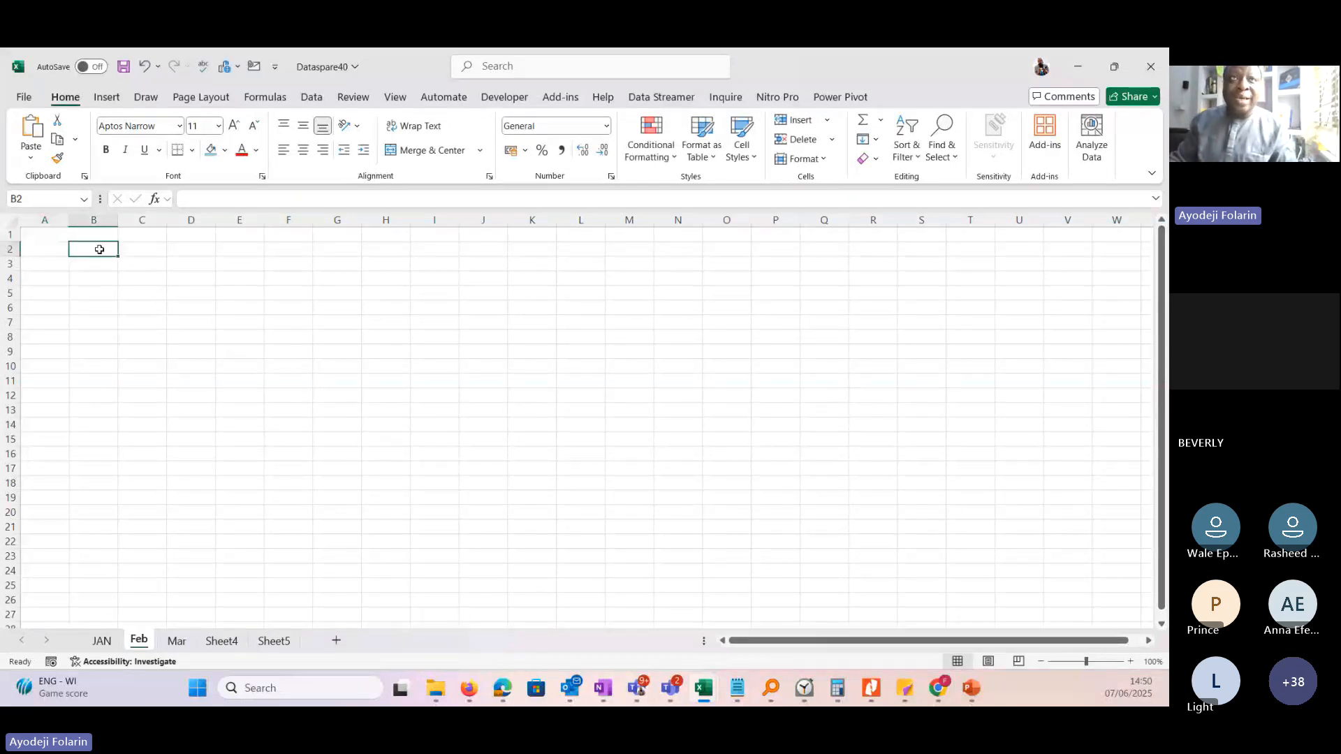
left_click(1130, 662)
left_click(1130, 663)
left_click(1130, 662)
left_click(1130, 662)
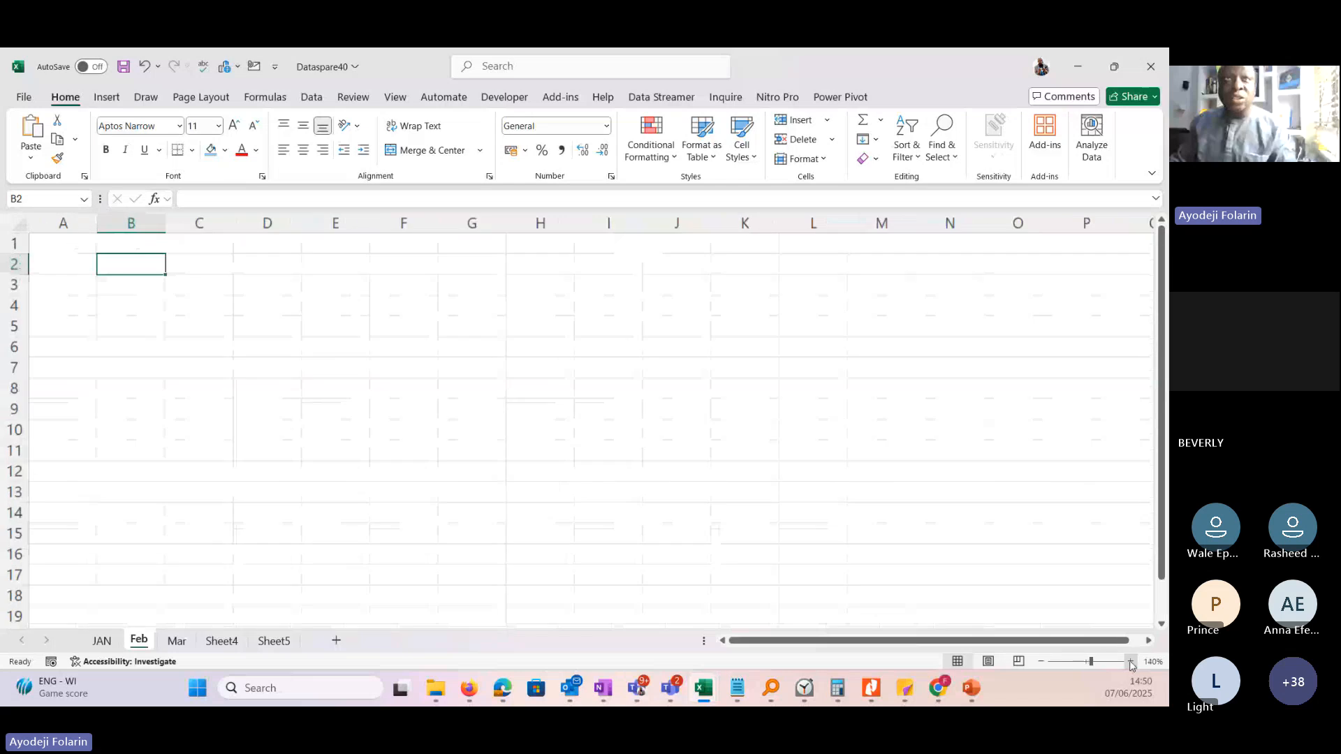
left_click(1131, 662)
left_click(1131, 662)
left_click(1133, 663)
left_click(1132, 662)
left_click(1133, 662)
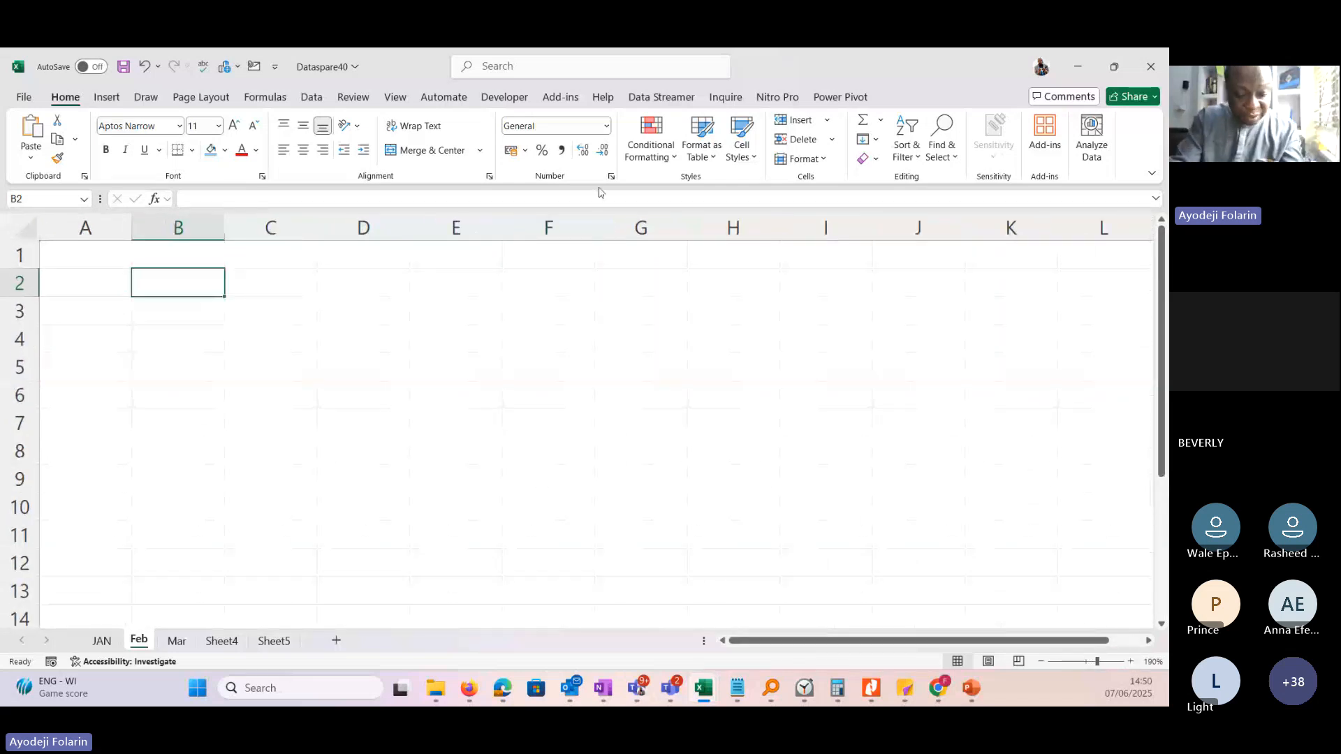
type("S/")
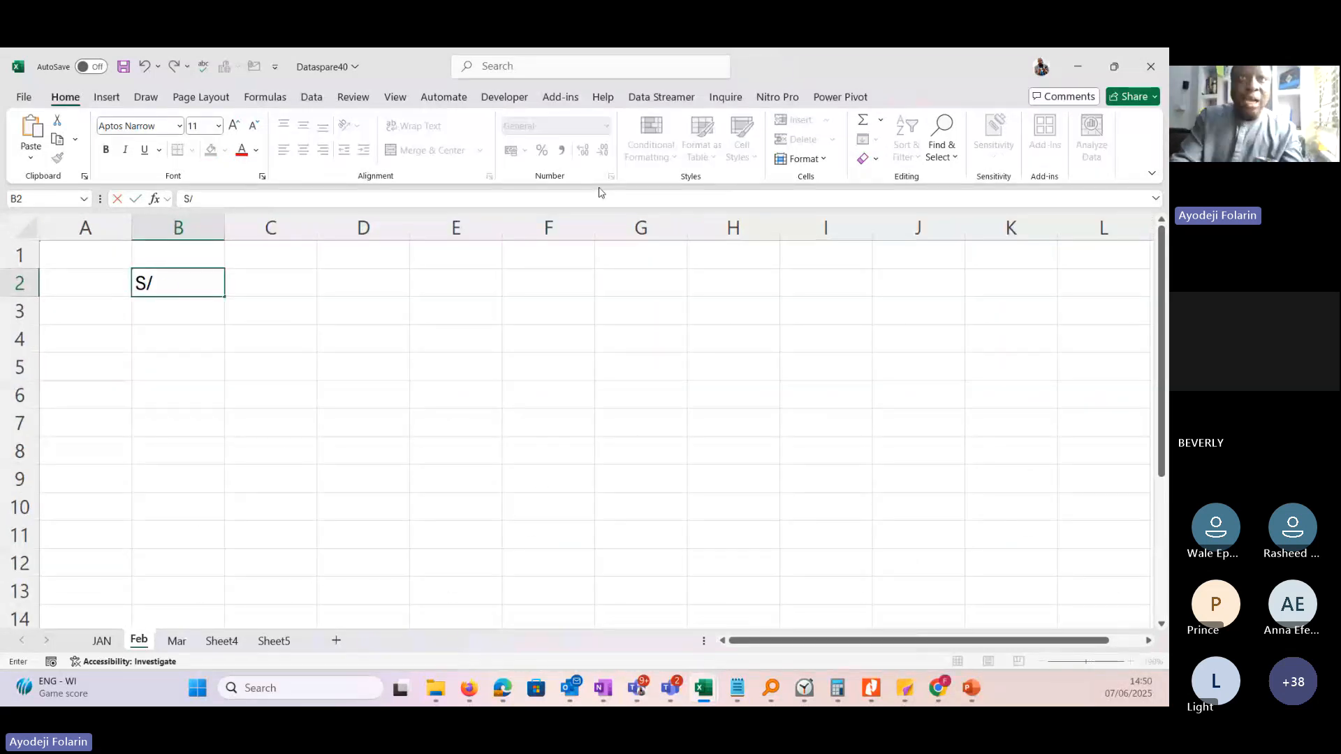
type("no")
key("Return")
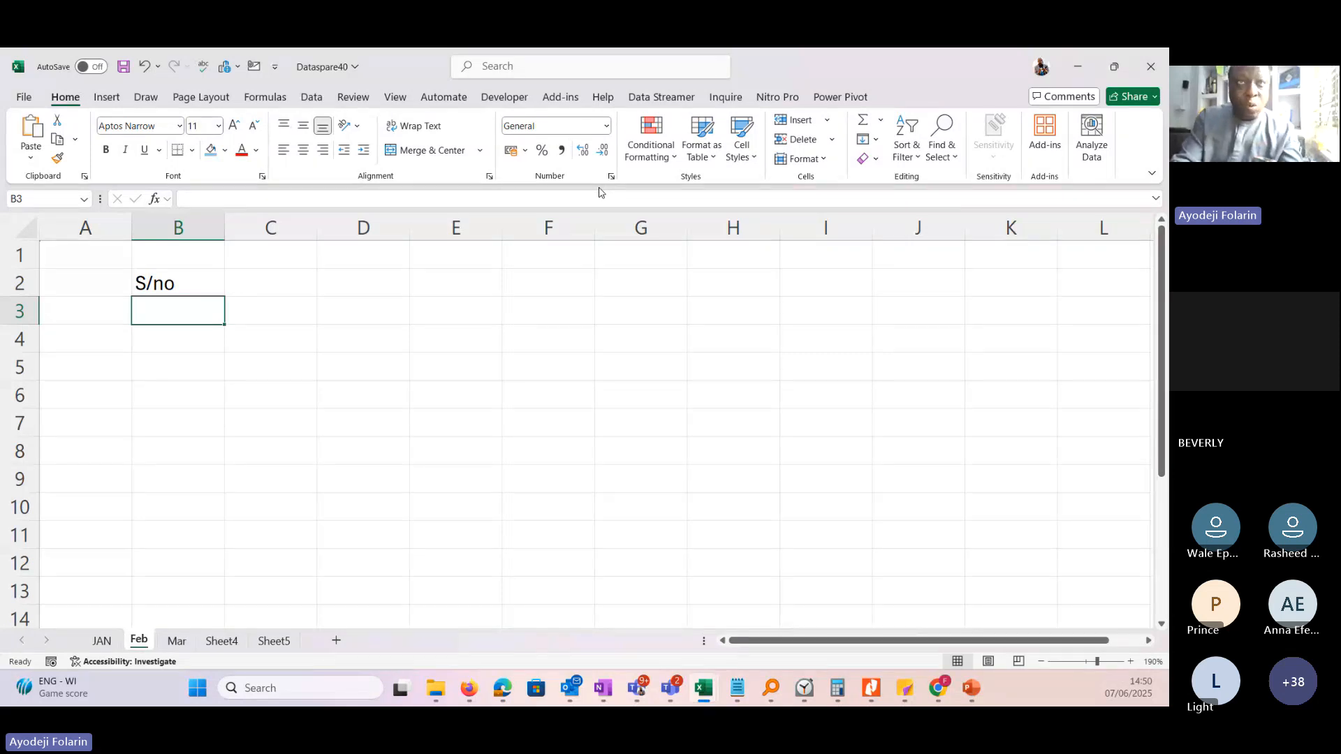
type("1")
key("Return")
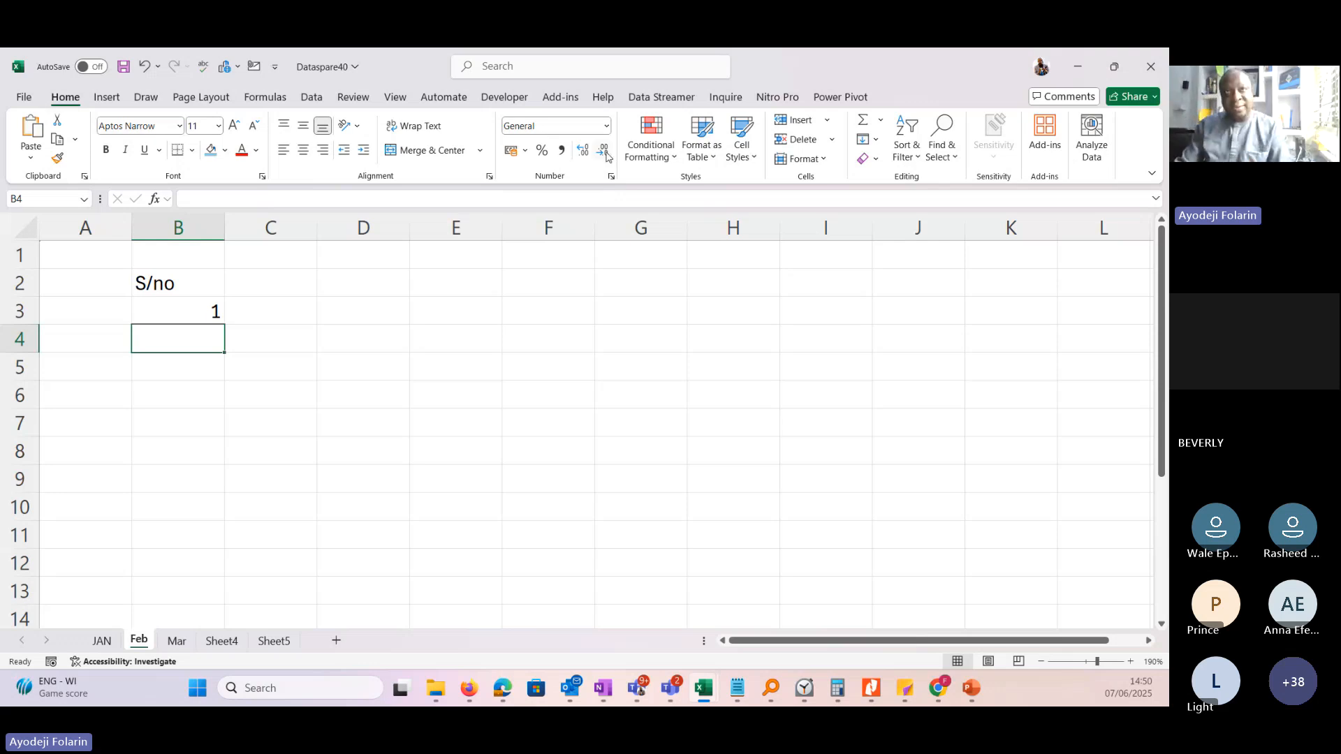
Fill the number in B3 down to B12 and turn the fill into a series running from 1 to 10.
left_click(188, 303)
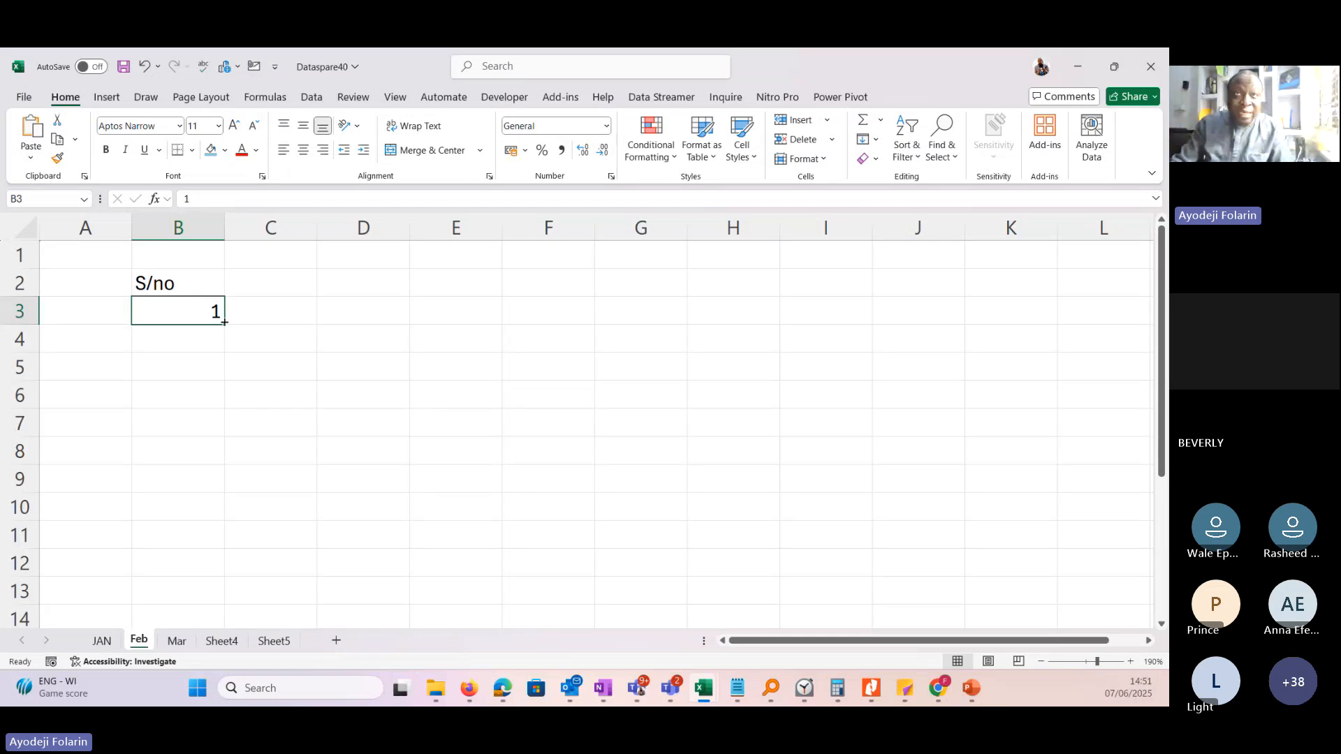
left_click_drag(225, 322, 209, 570)
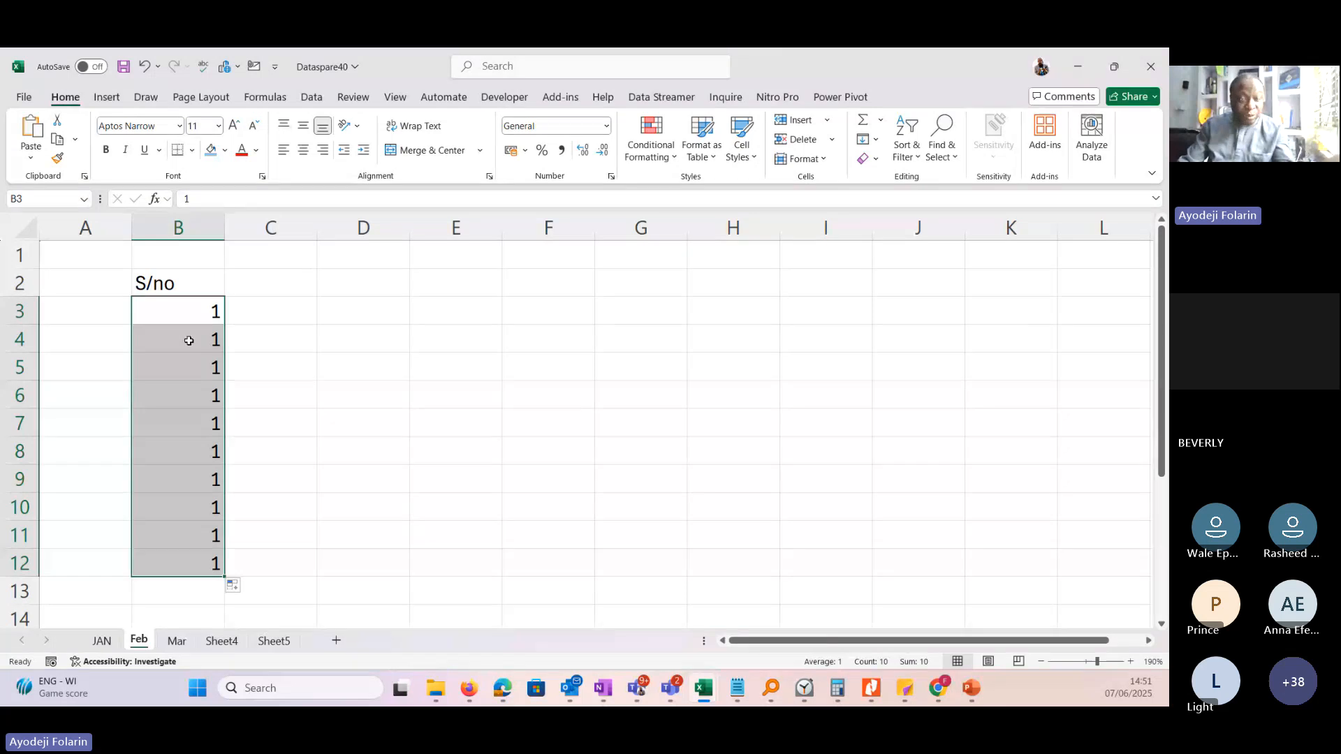
left_click(246, 589)
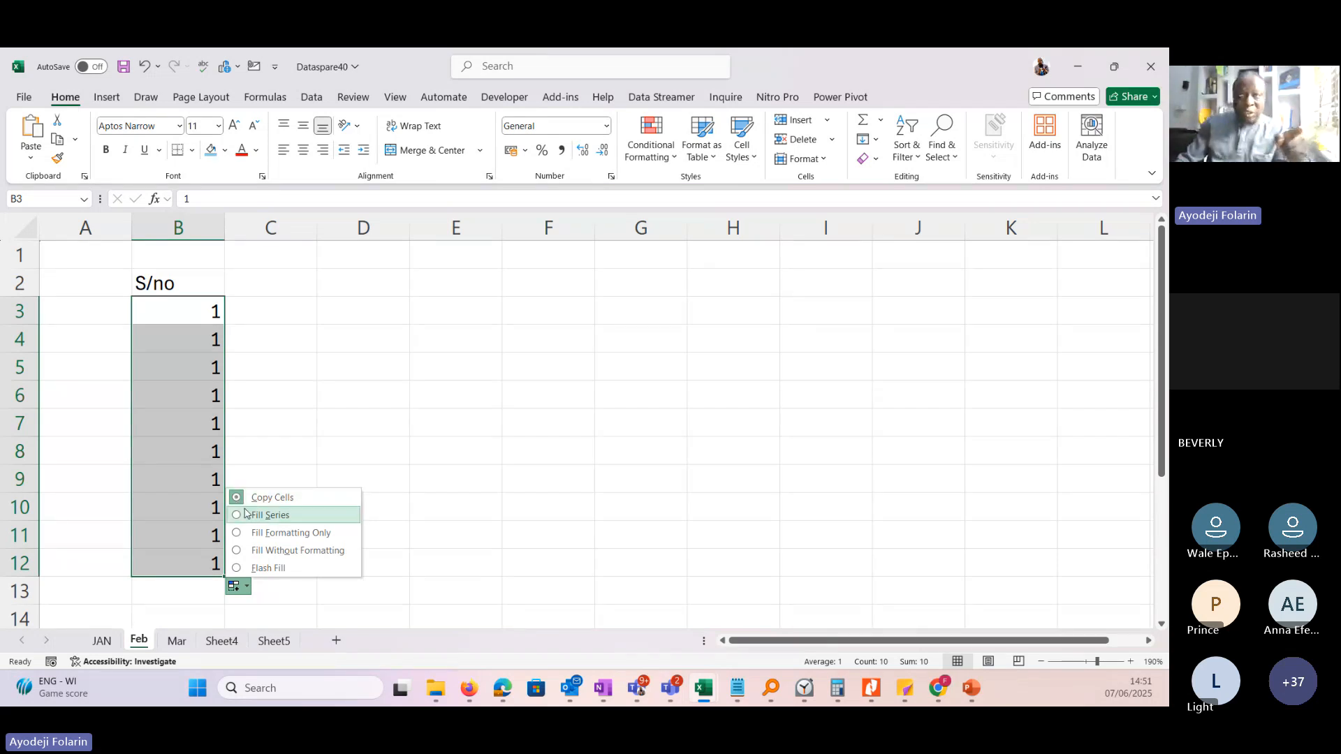
left_click(292, 521)
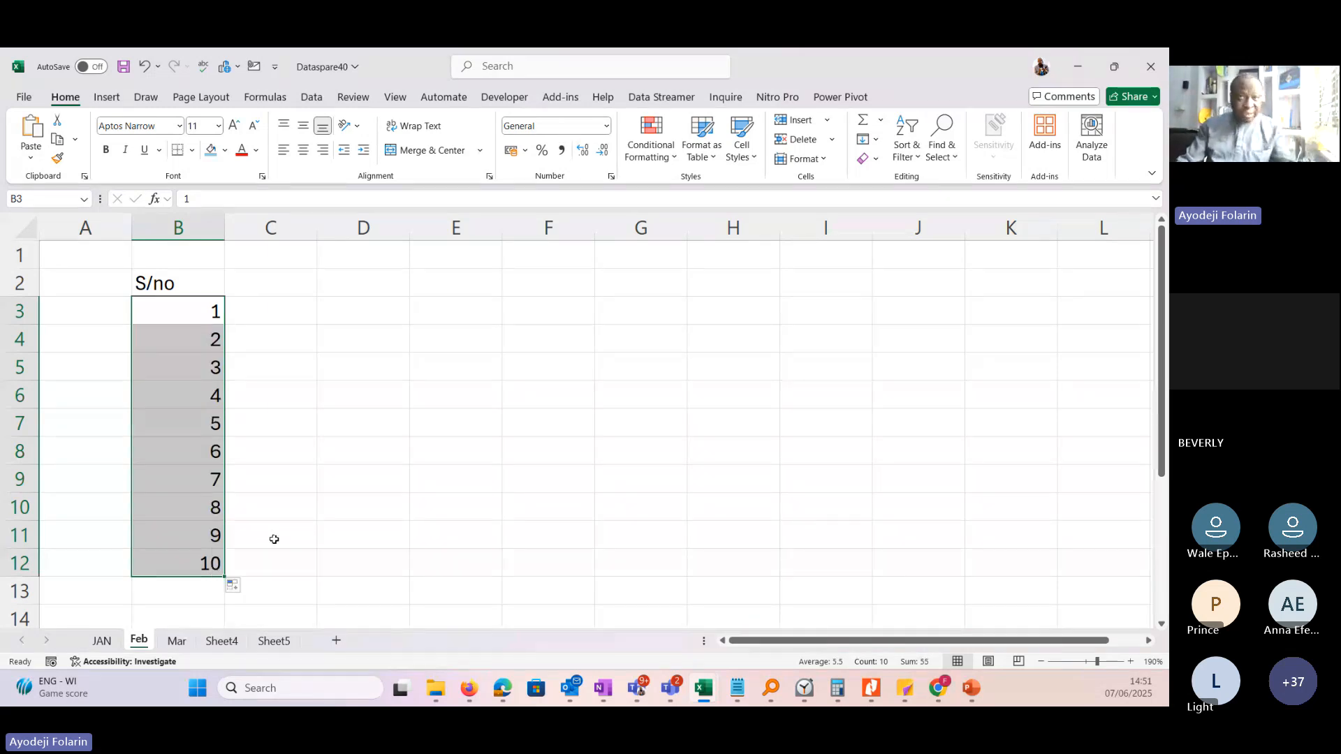
left_click(237, 592)
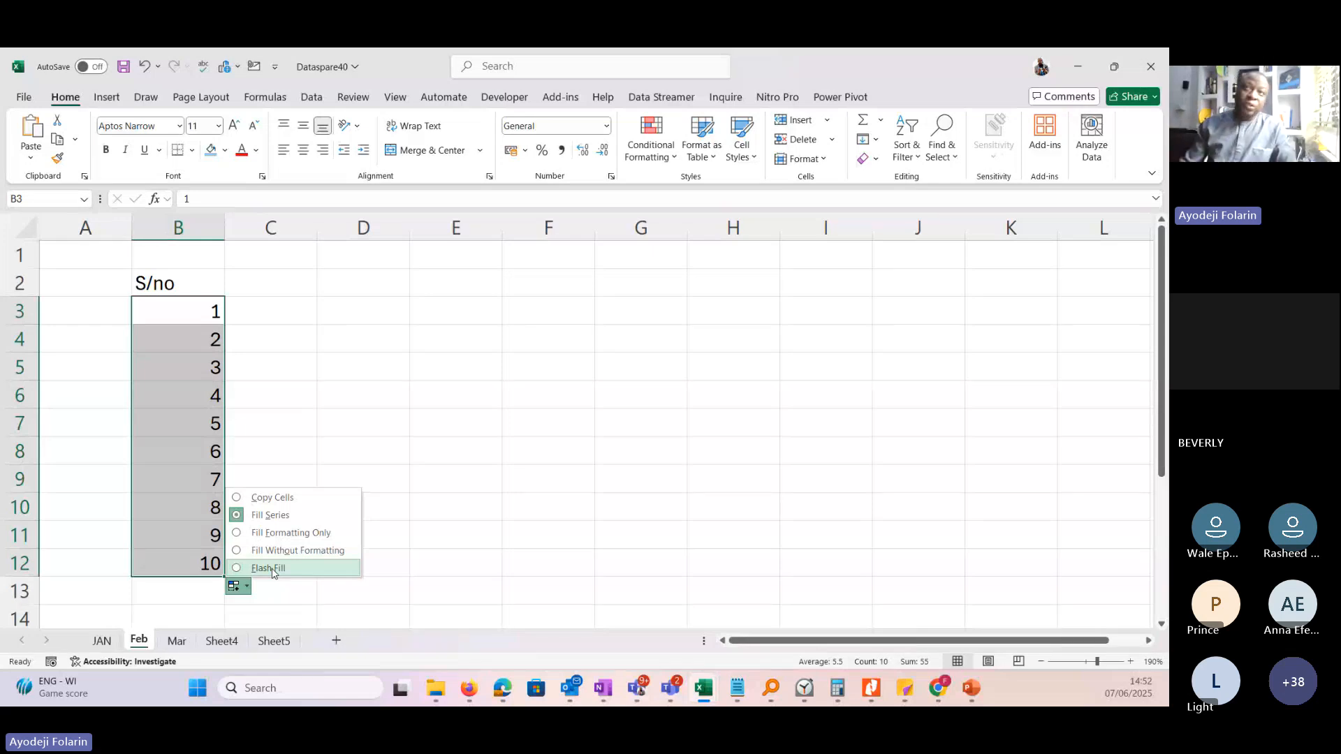
Enter the heading S/no in cell C2 and the number 1 in cell C3.
left_click(257, 280)
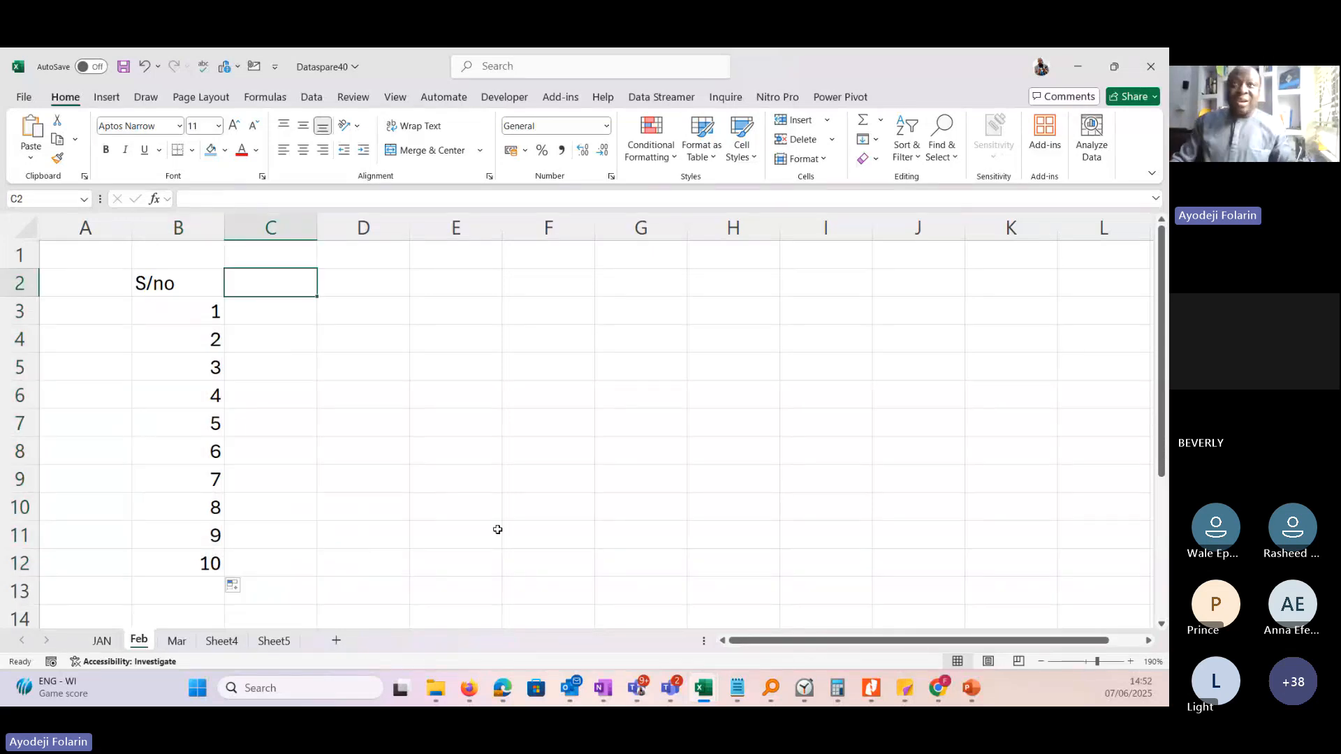
type("N")
type("S/no")
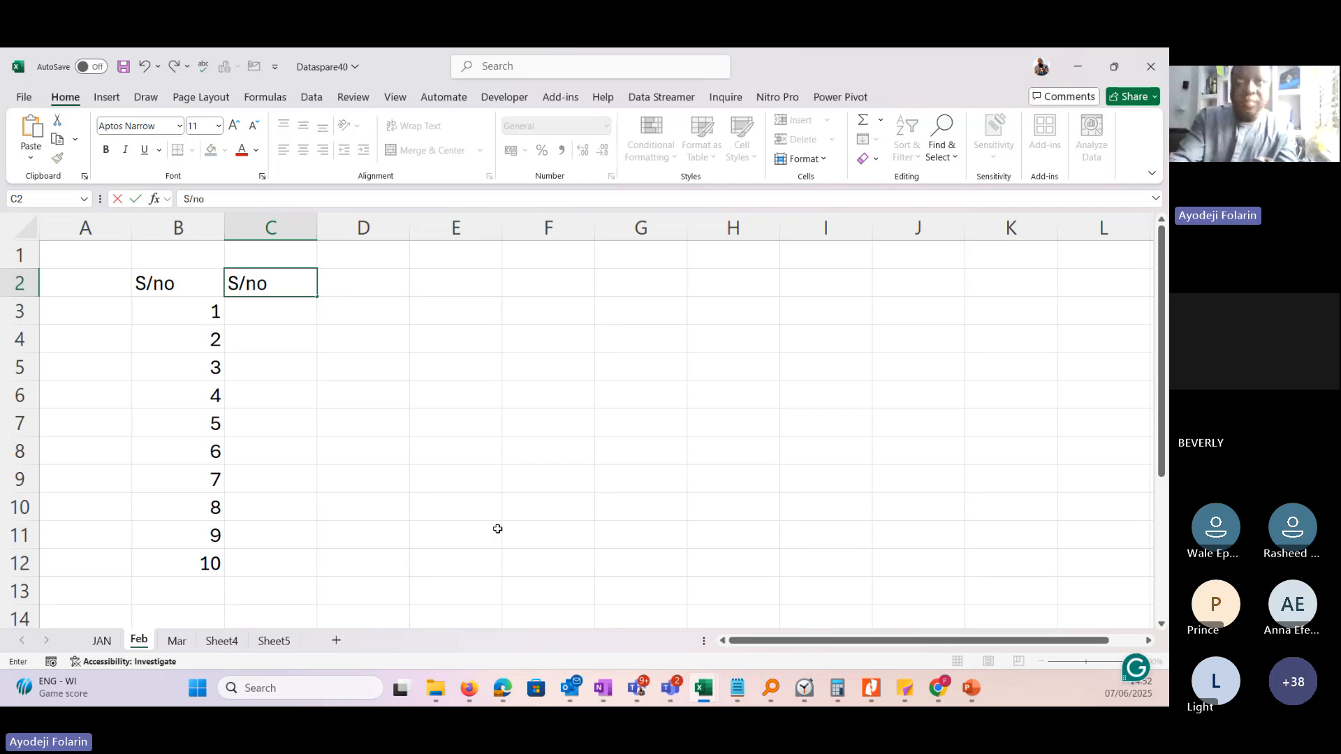
key("Return")
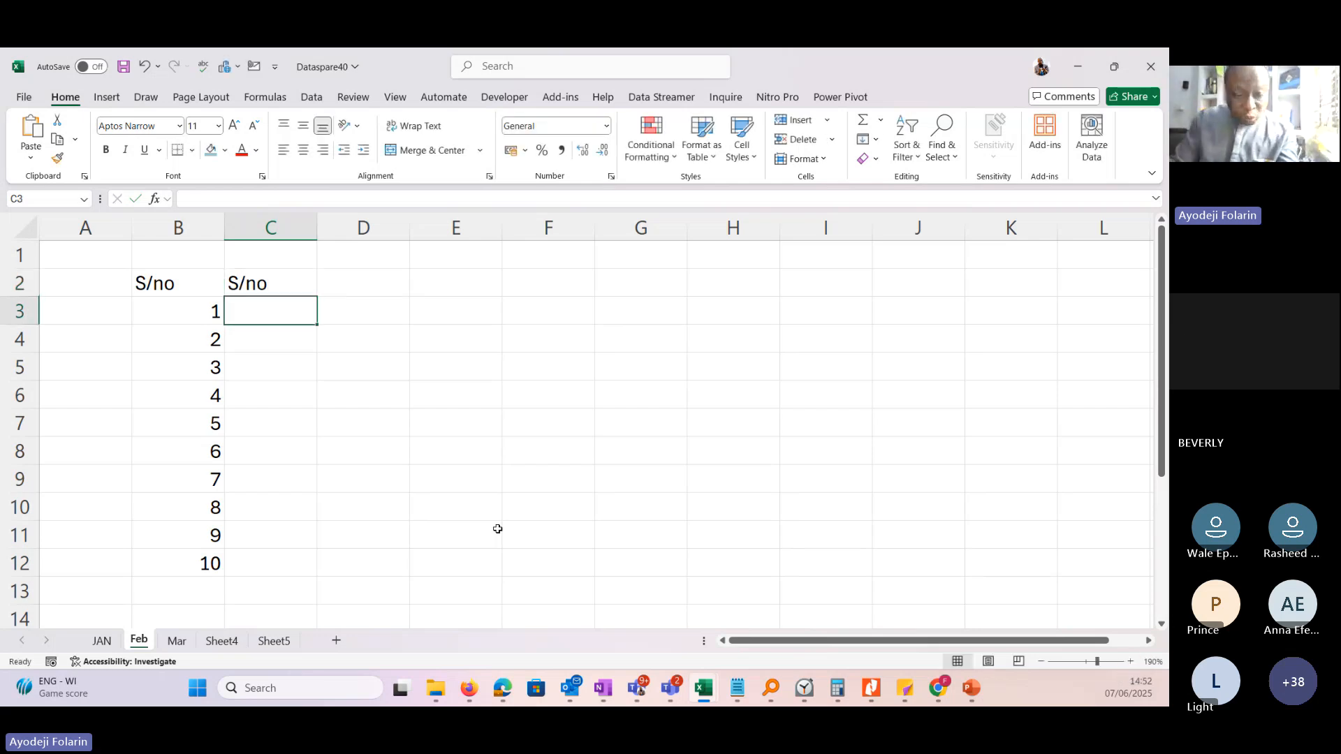
type("1")
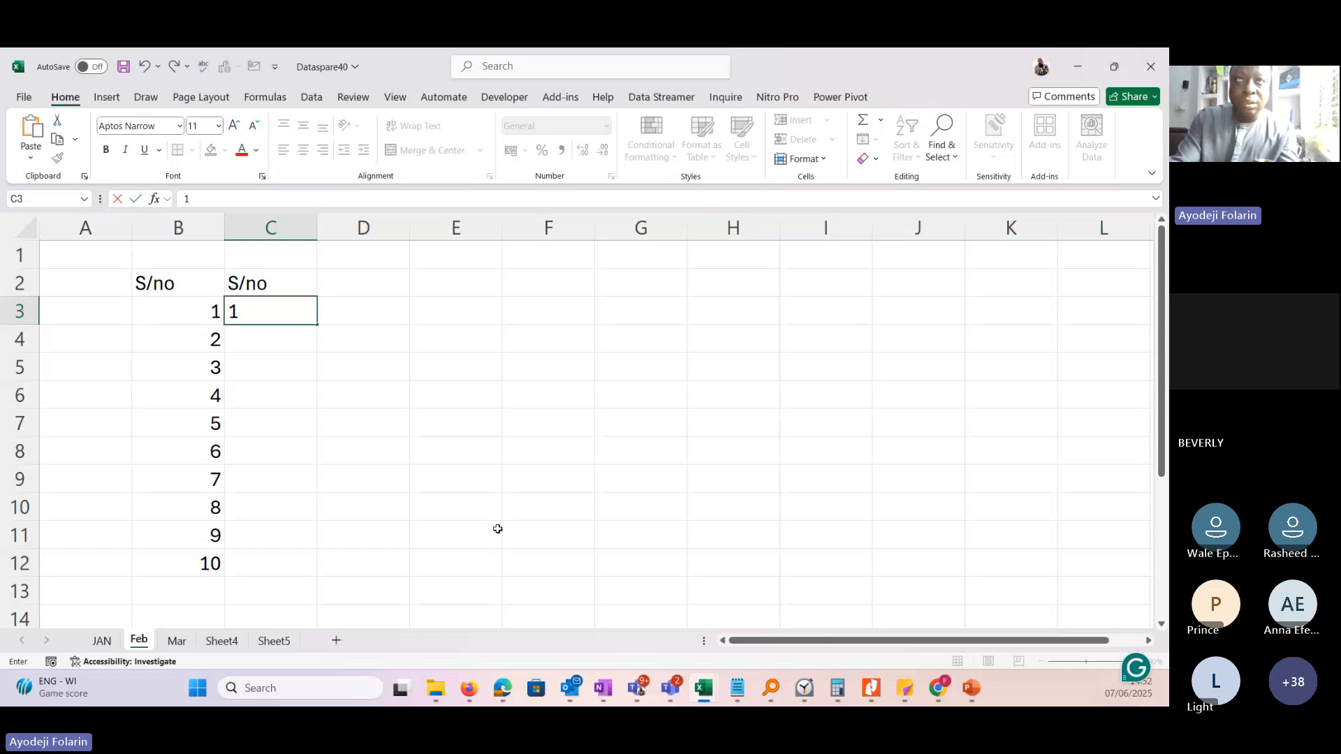
key("Return")
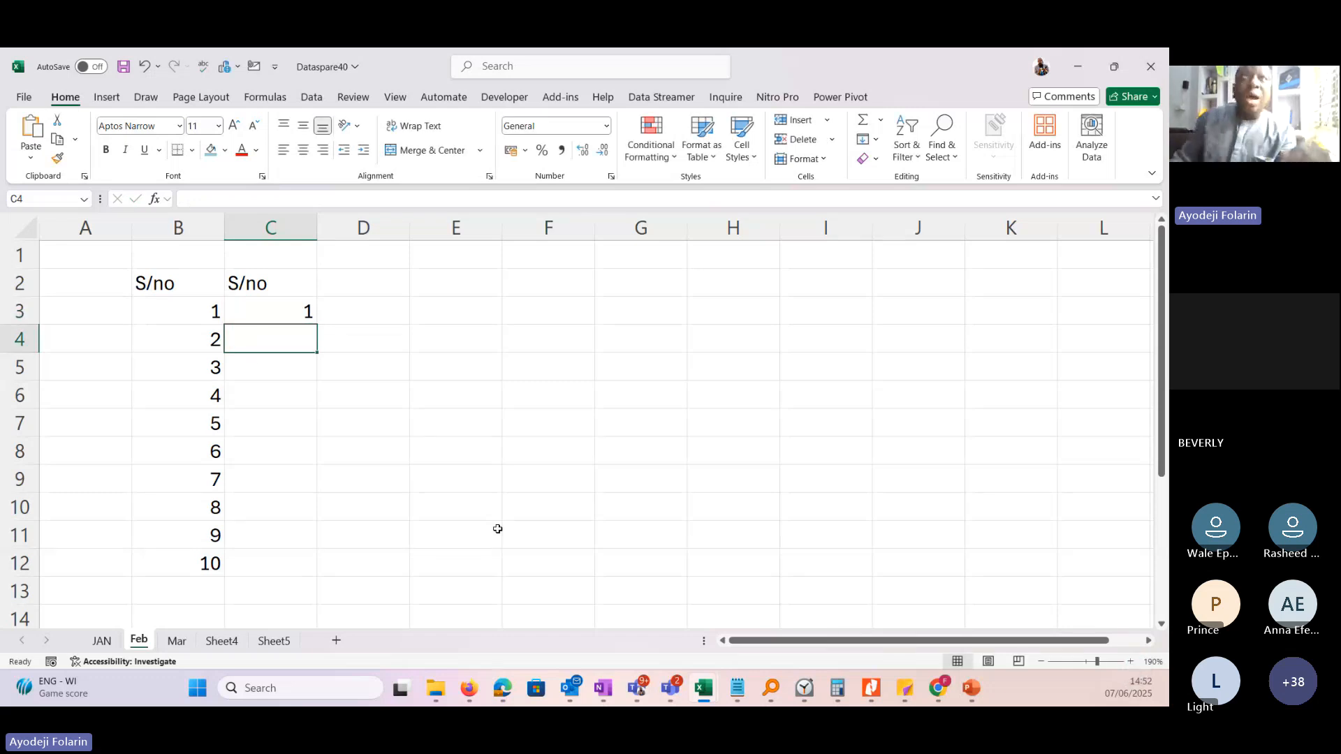
Format the number in cell C3 as bold and italic with a red font colour.
key("Up")
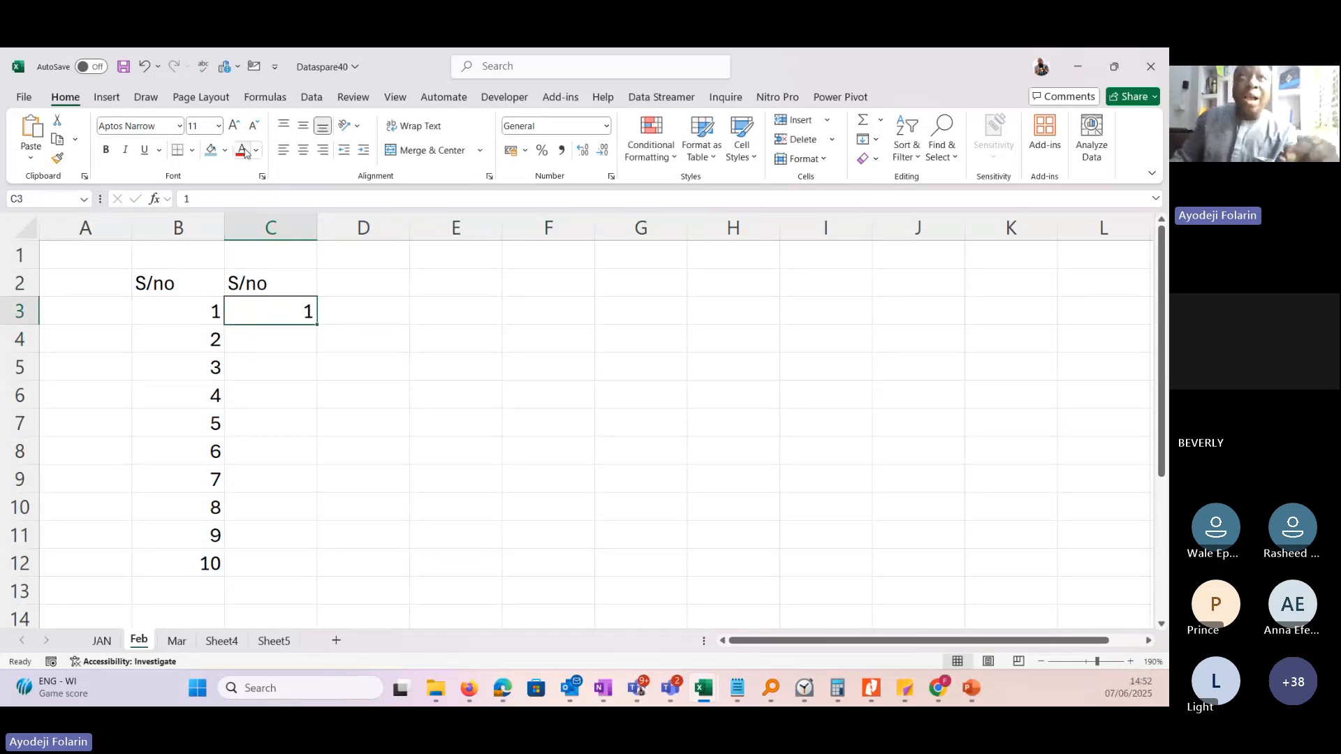
left_click(106, 151)
left_click(125, 150)
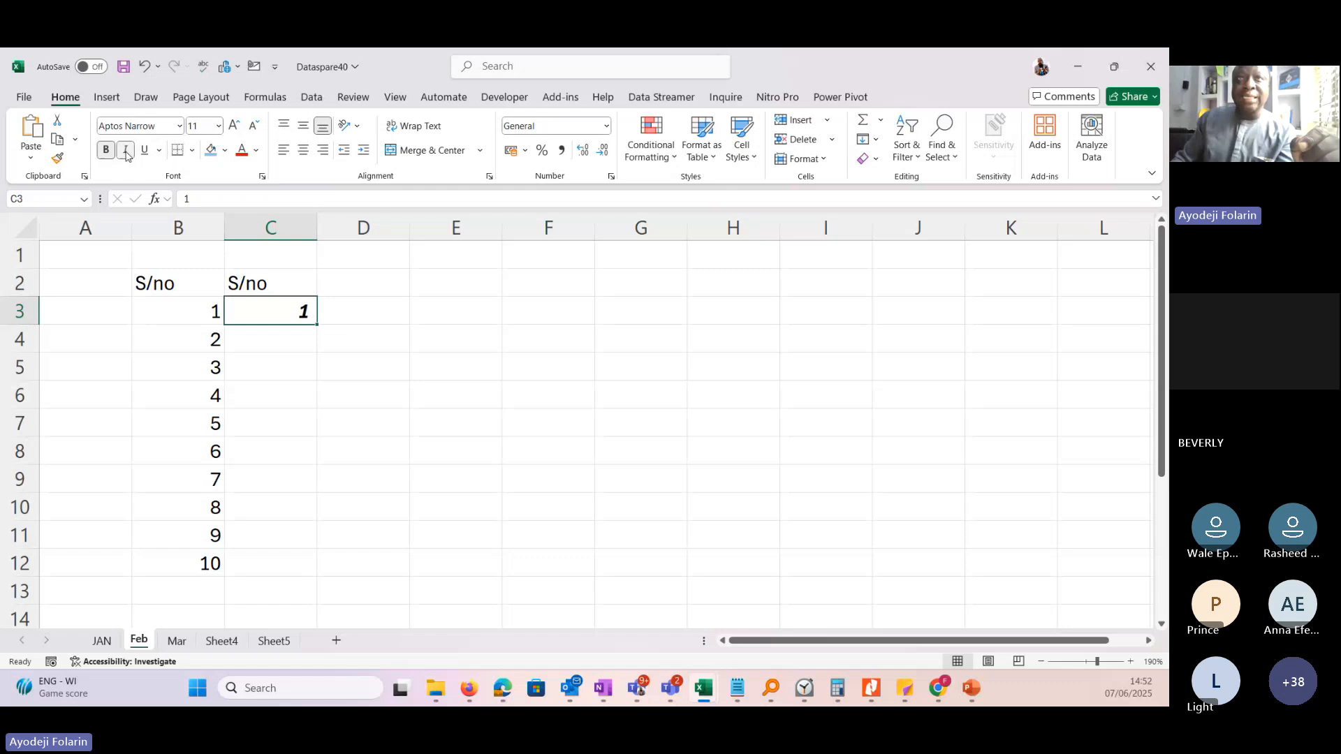
left_click(242, 151)
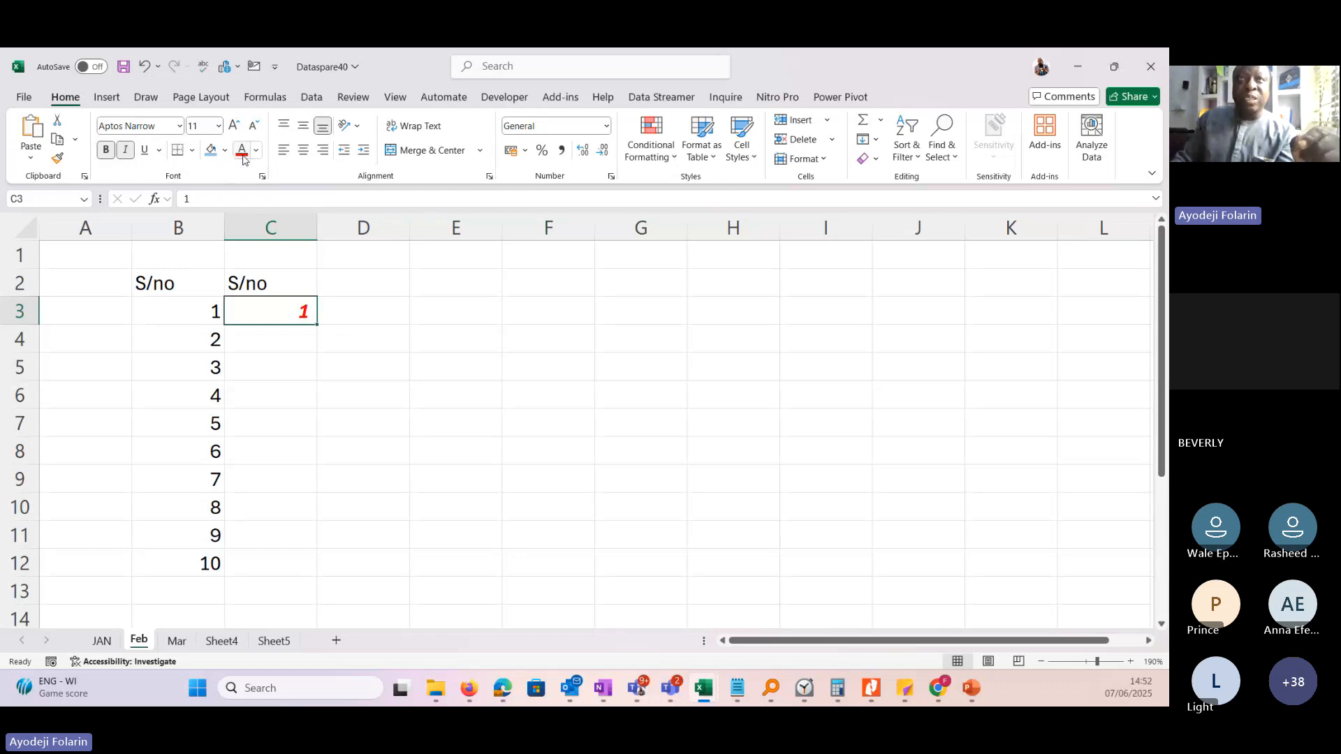
Enter the heading S/no in cell D2 and the number 1 in cell D3.
left_click(358, 290)
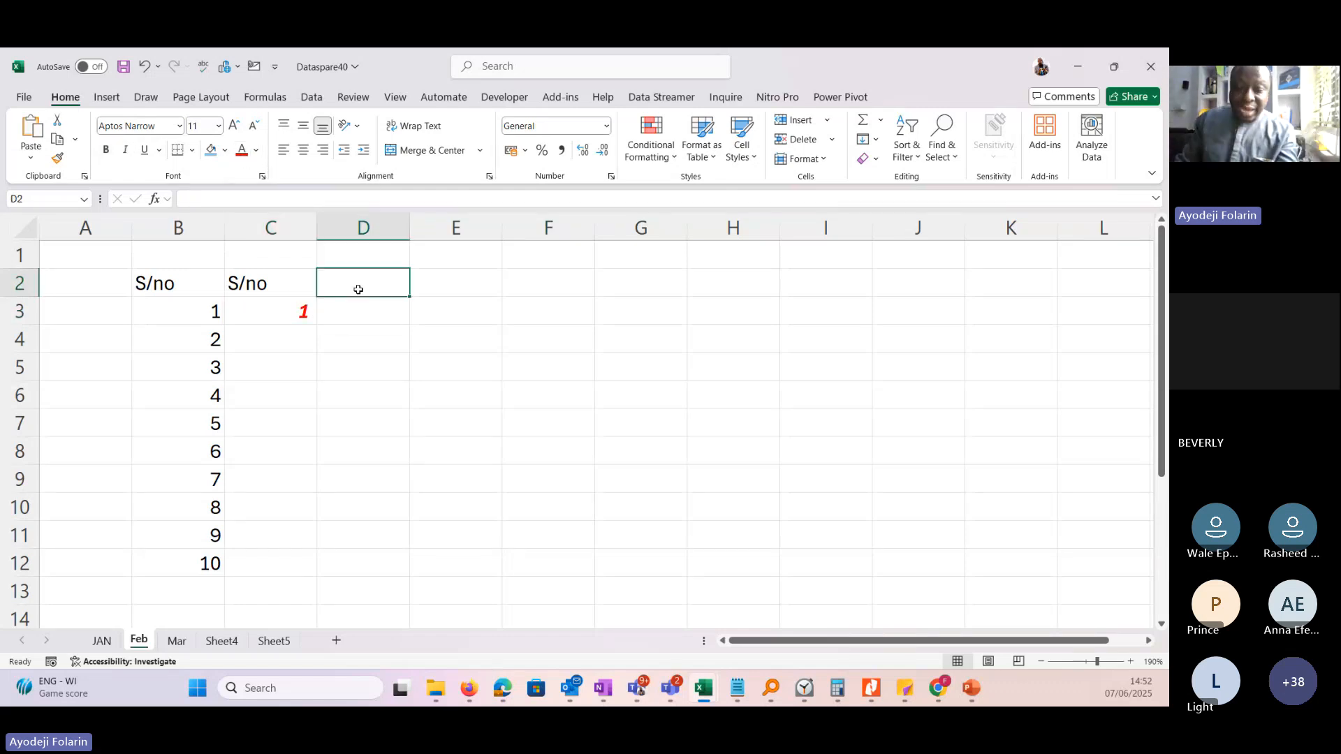
type("S/no")
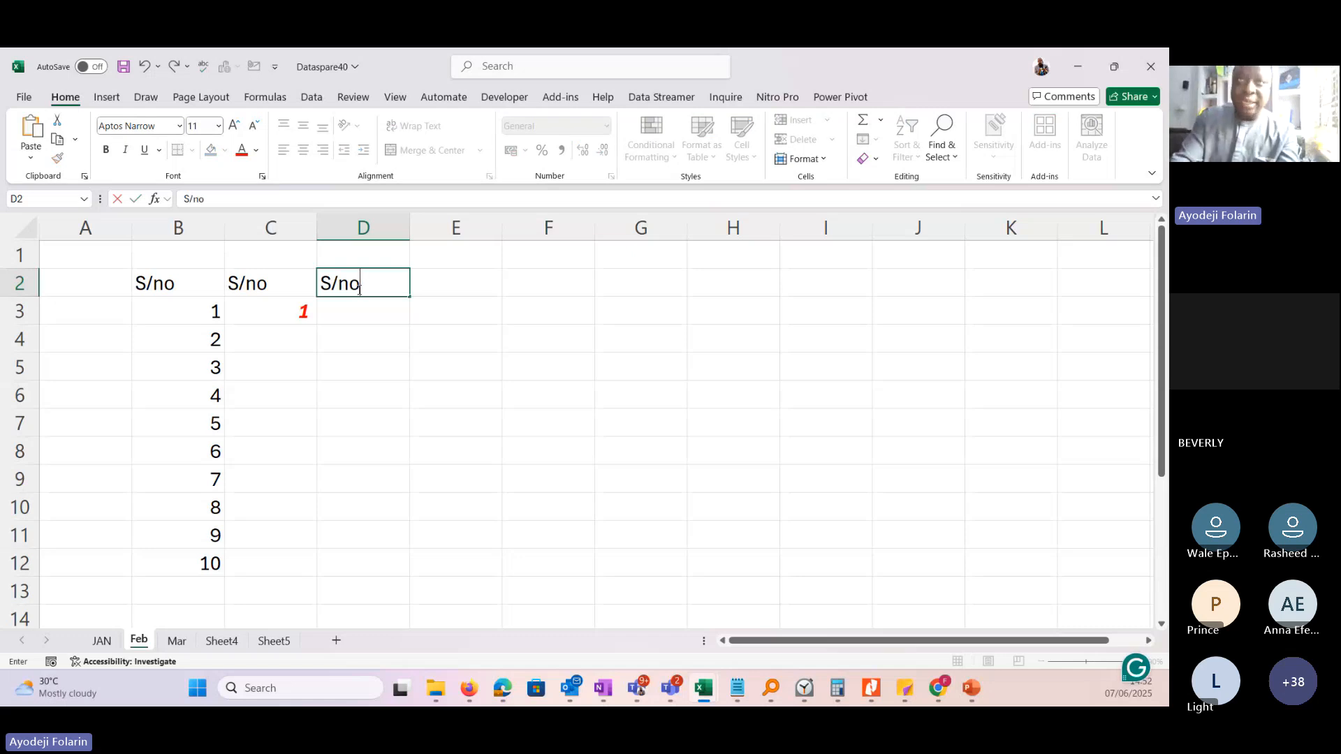
key("Return")
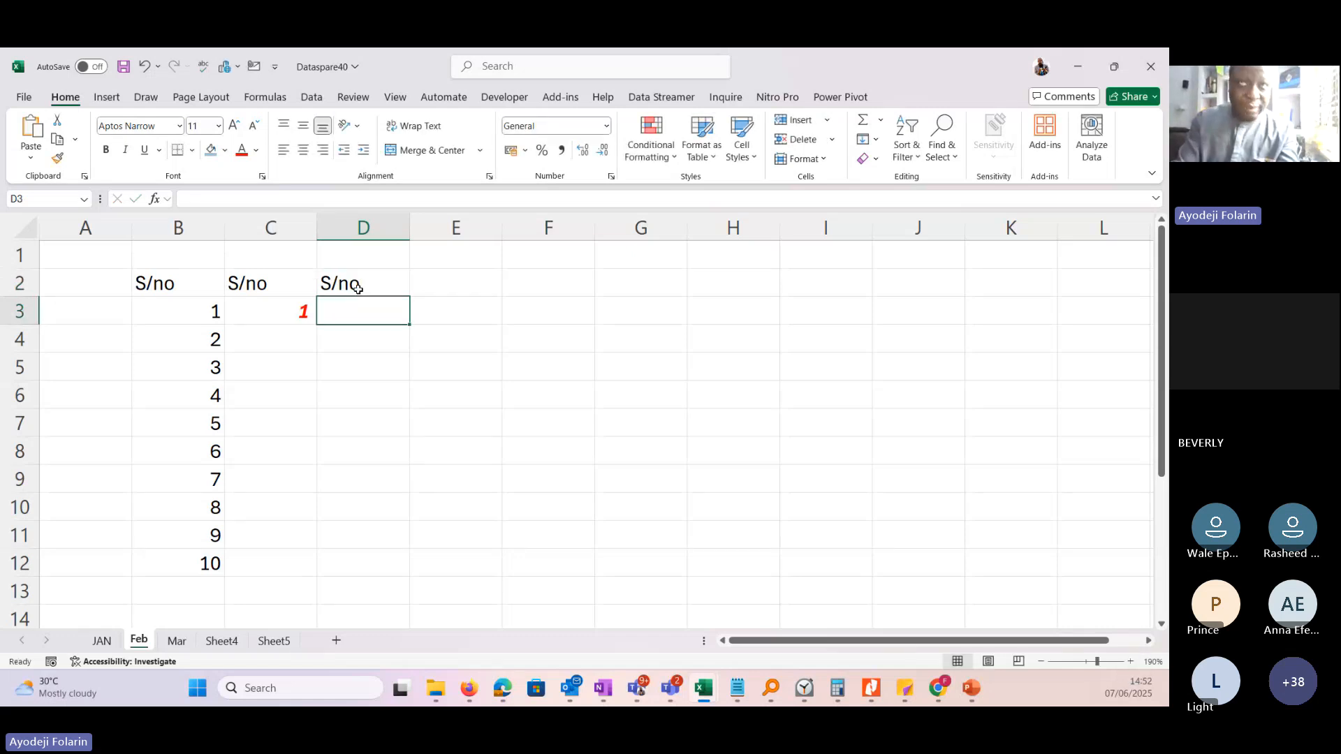
type("1")
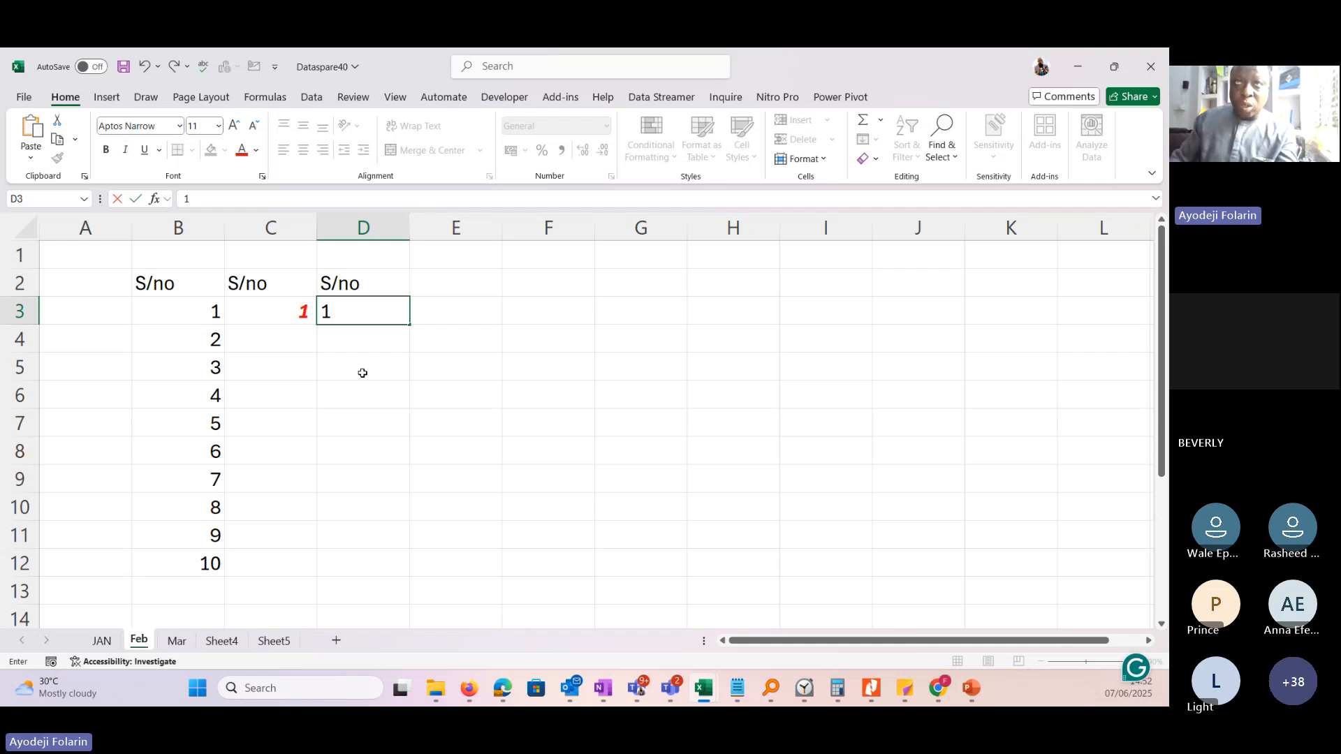
key("Return")
Format the number in cell D3 as bold, italic and red, and increase its font size to 12.
key("Up")
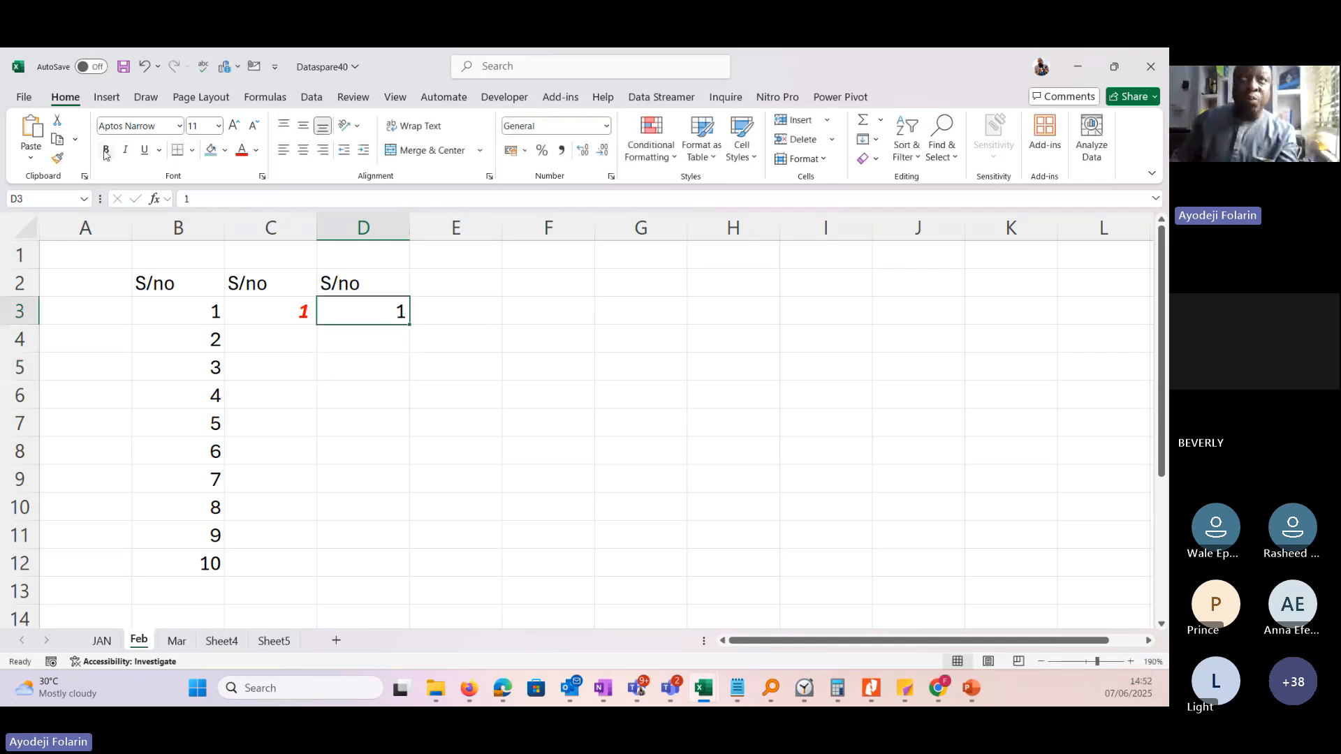
left_click(107, 150)
left_click(125, 150)
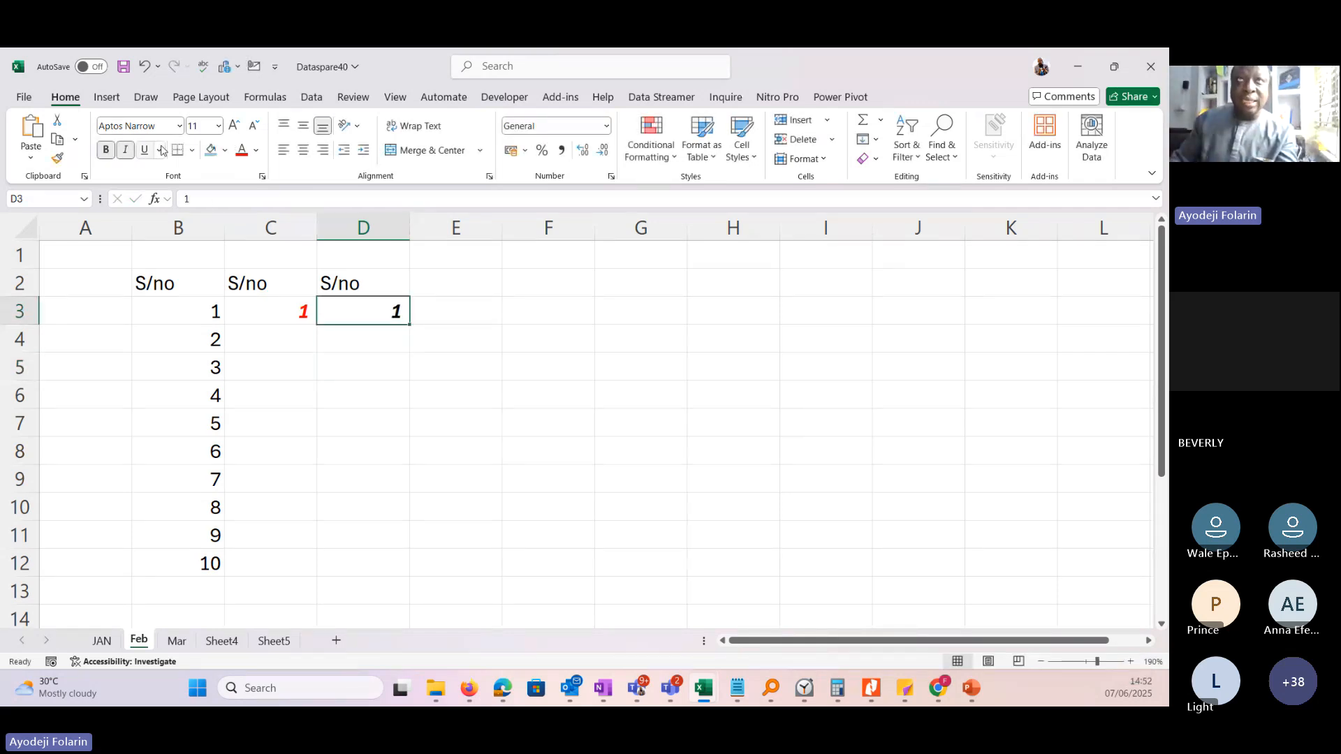
left_click(242, 150)
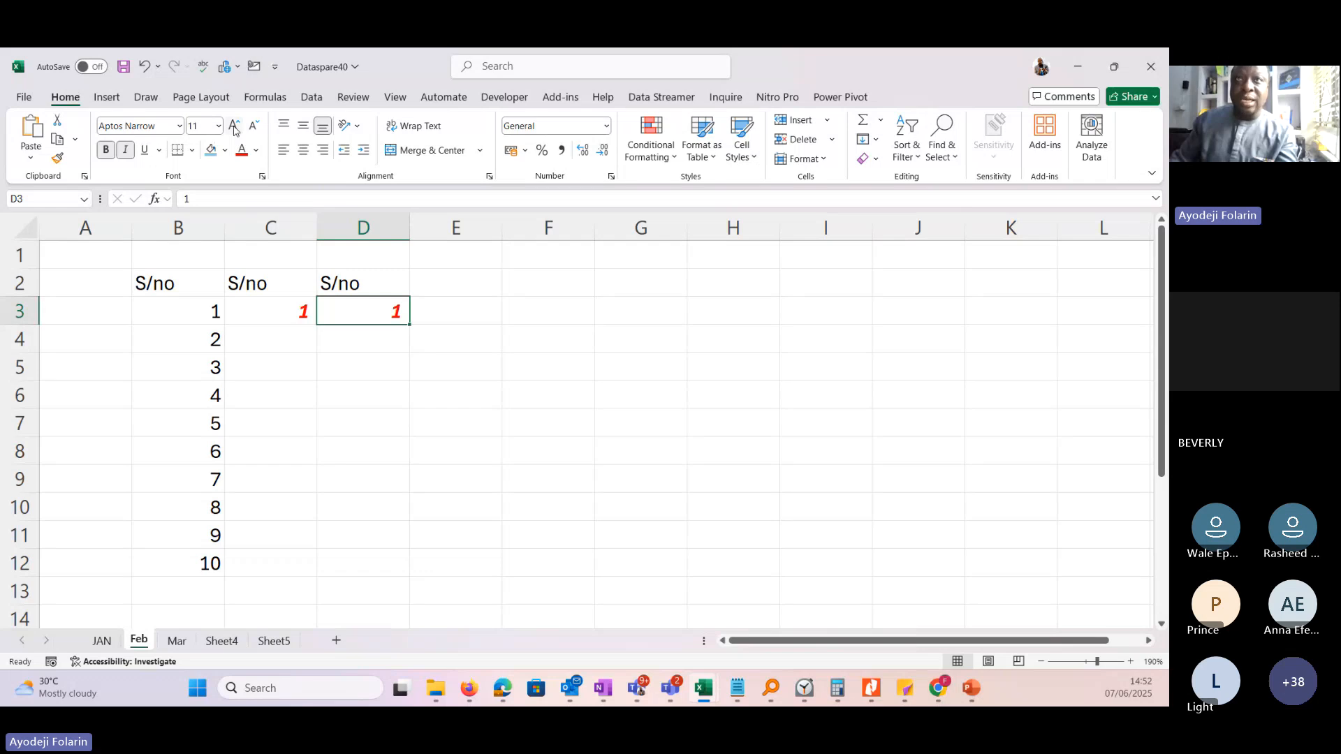
left_click(235, 127)
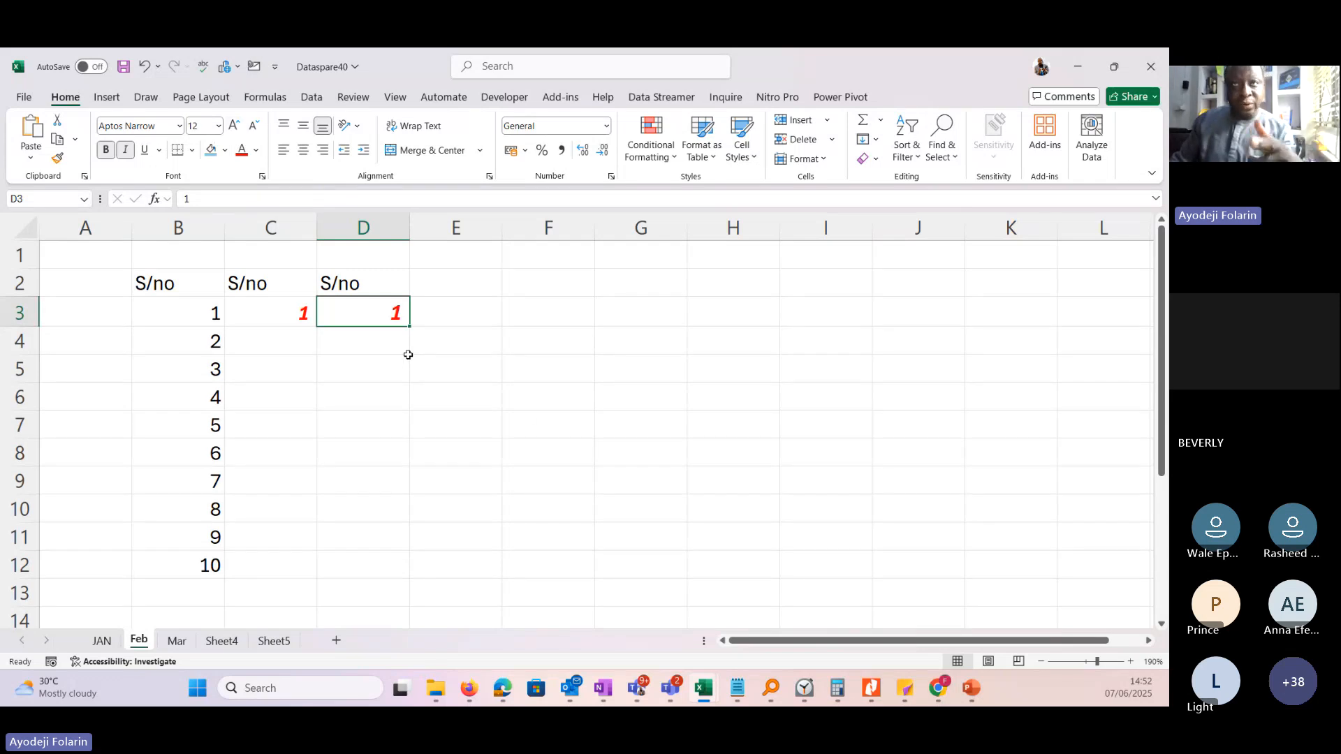
Fill C3 down to C12 with its formatting and change the fill to a series from 1 to 10.
left_click(273, 311)
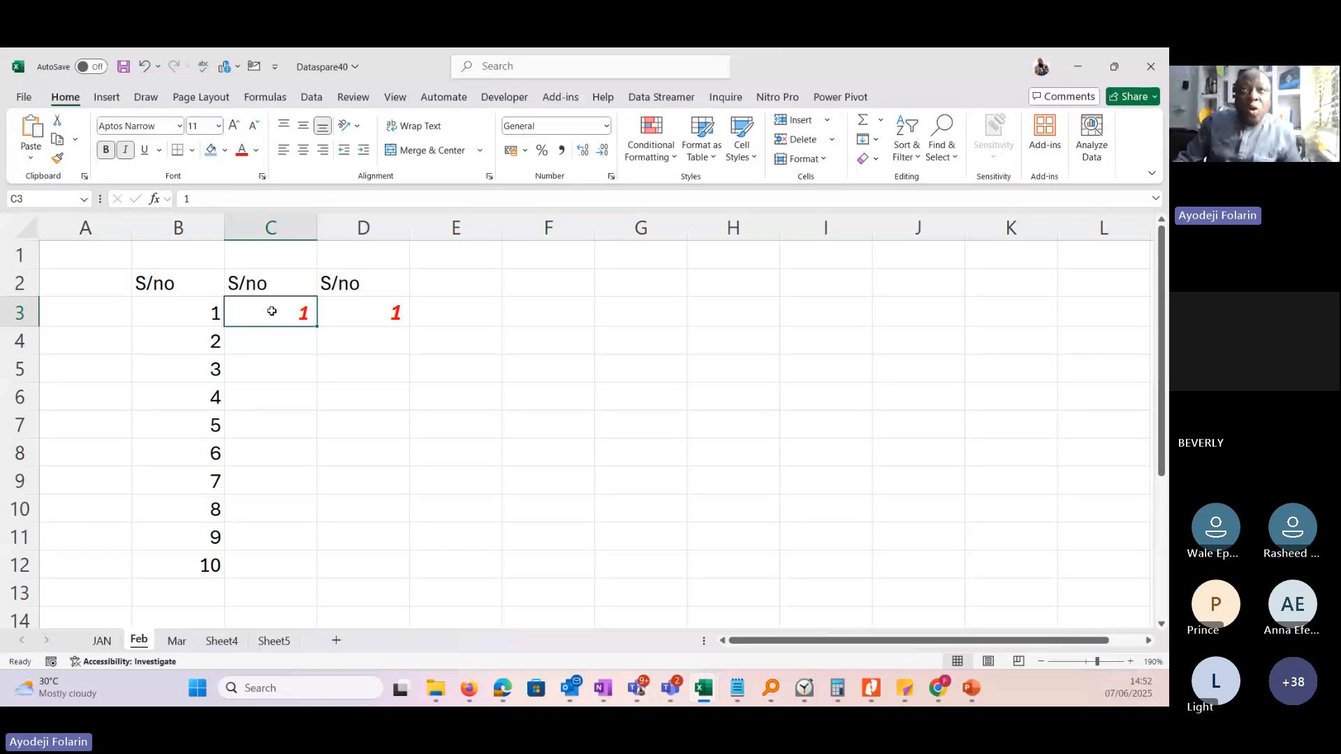
left_click_drag(317, 326, 315, 577)
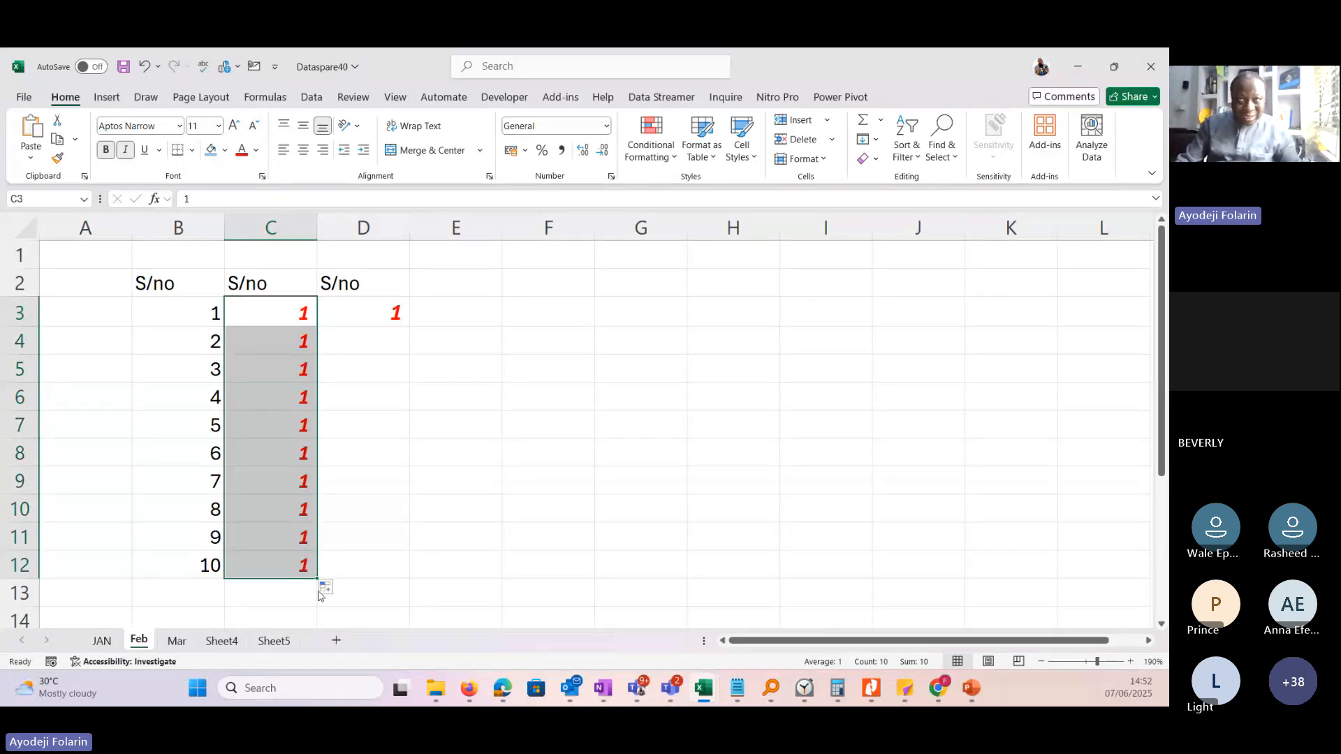
left_click(341, 593)
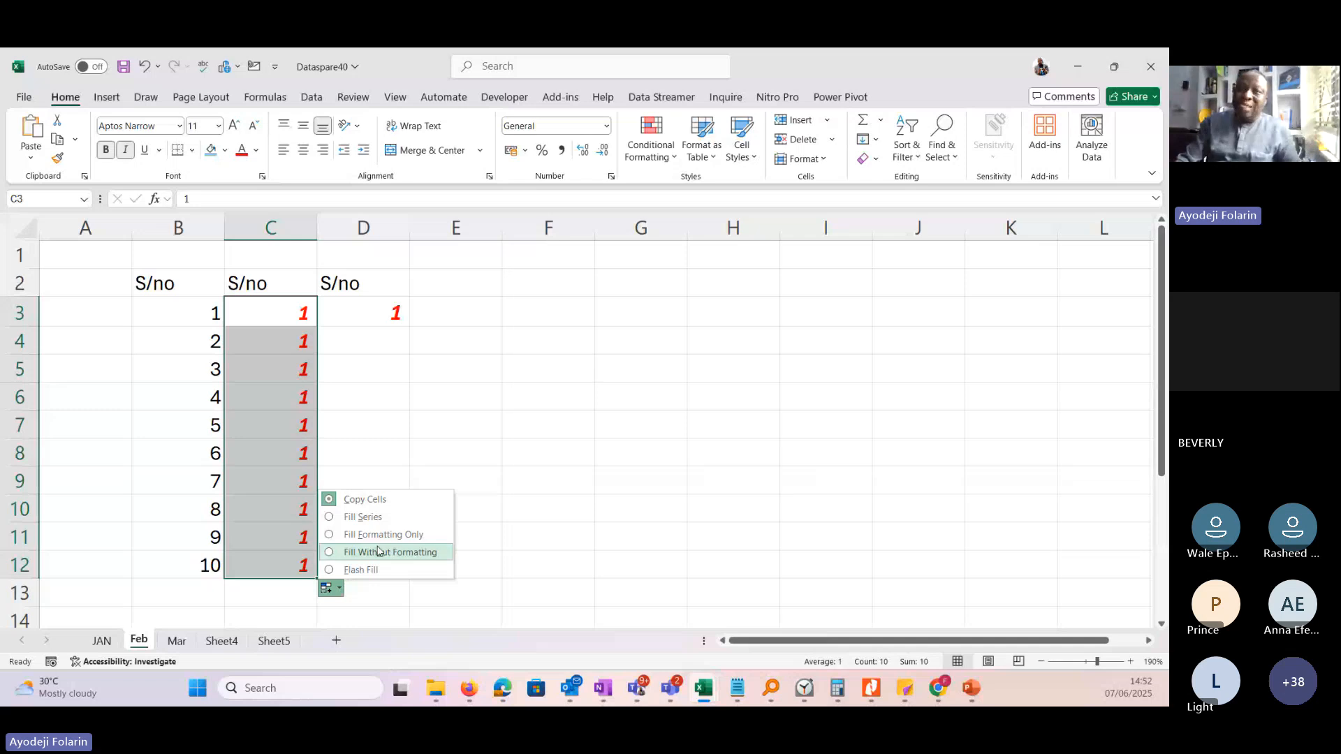
left_click(363, 517)
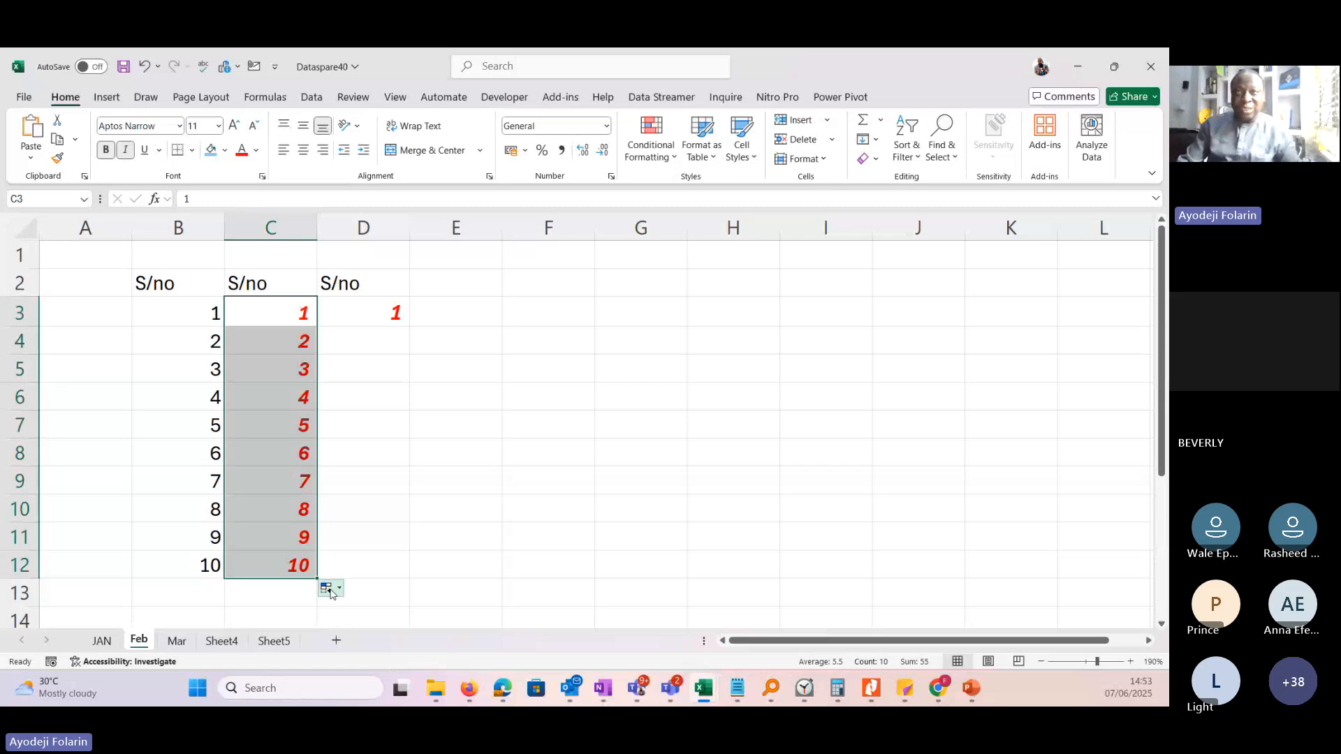
Change the C3:C12 auto fill to Fill Without Formatting, followed by Flash Fill.
left_click(331, 591)
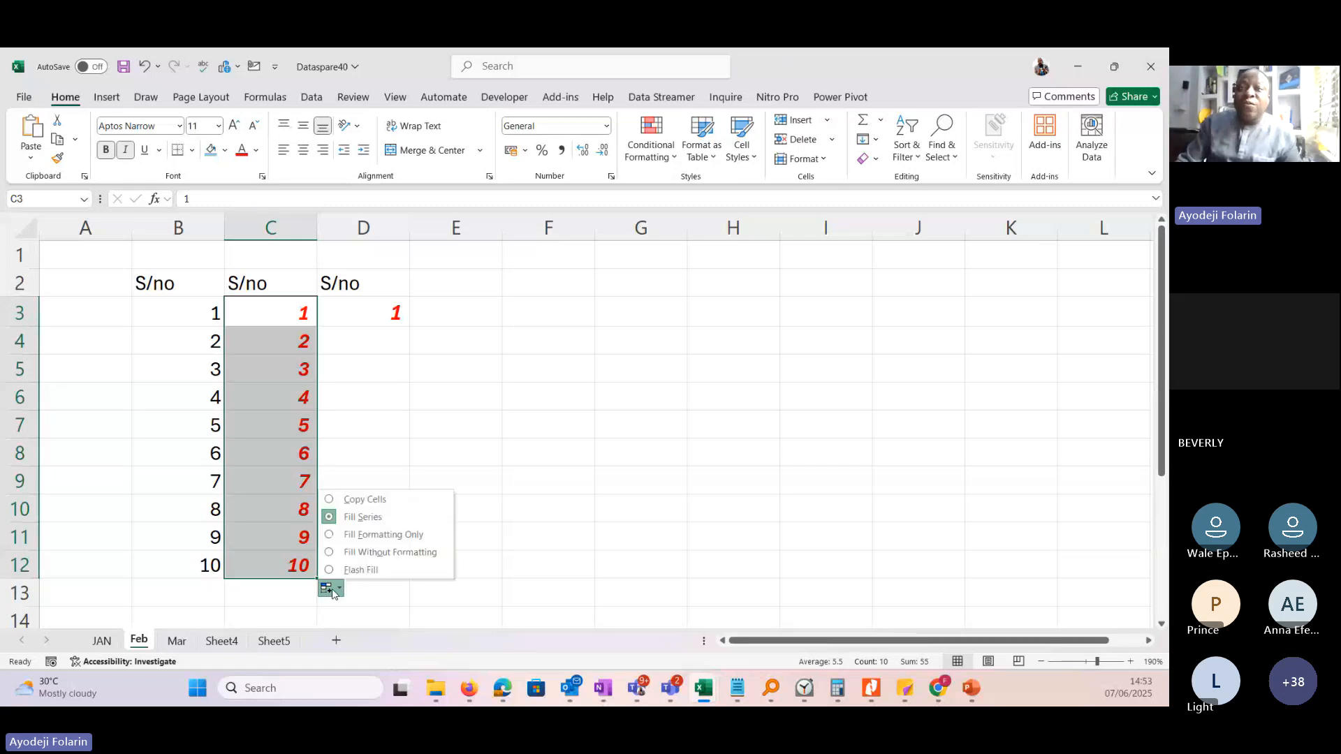
left_click(369, 553)
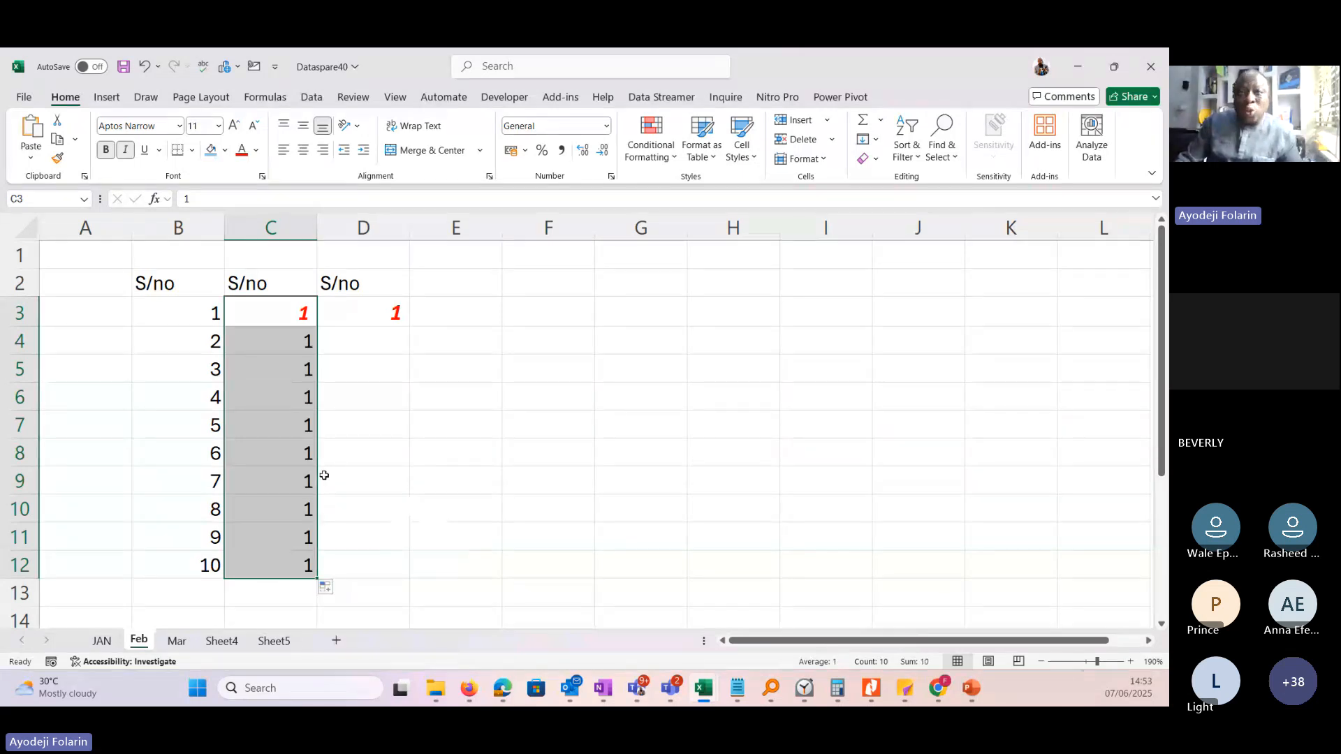
left_click(333, 591)
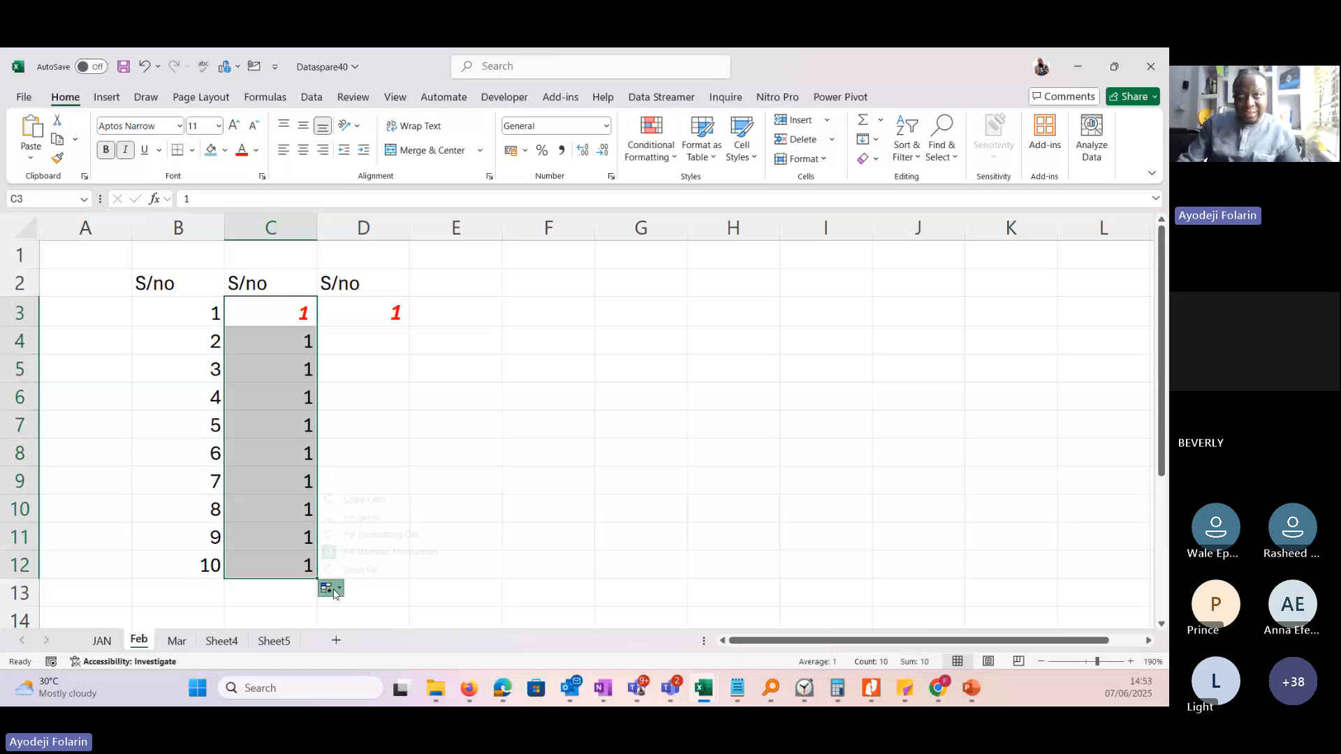
left_click(352, 570)
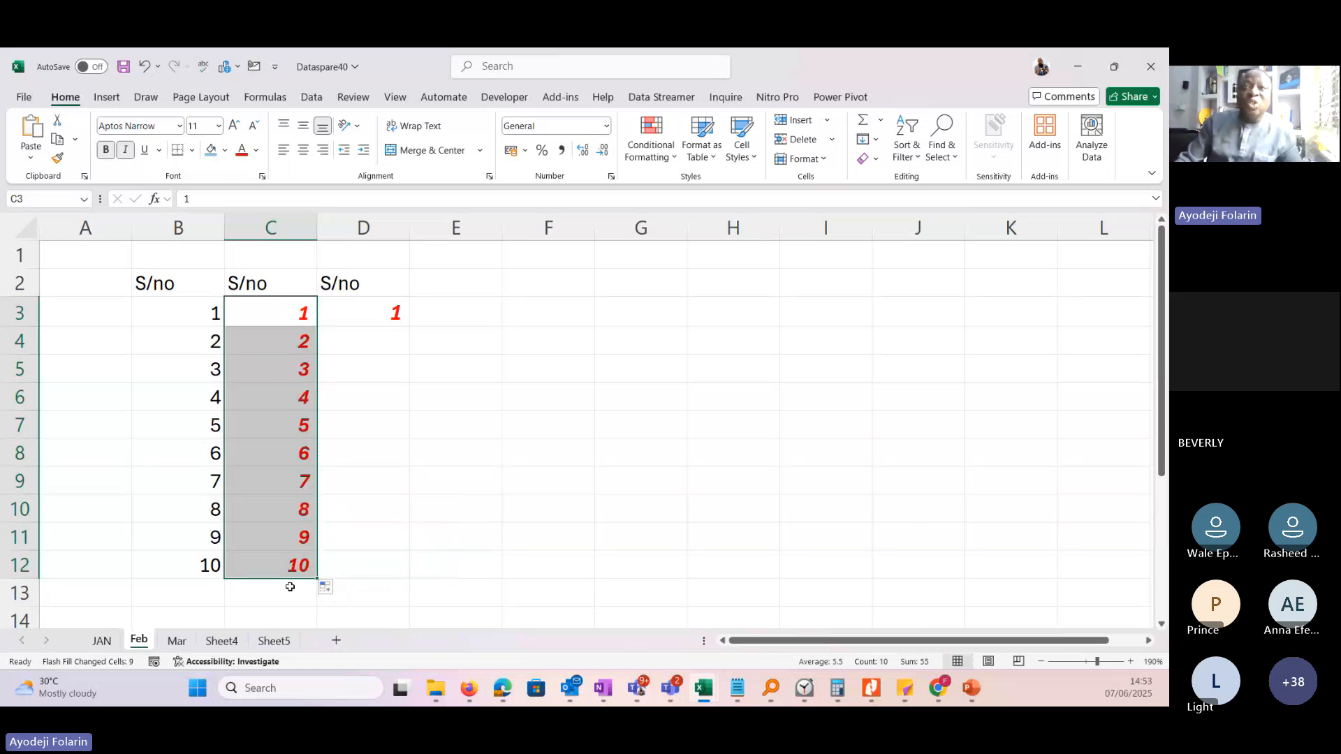
Switch the C3:C12 auto fill through Fill Series and Fill Without Formatting, ending on Copy Cells.
left_click(330, 591)
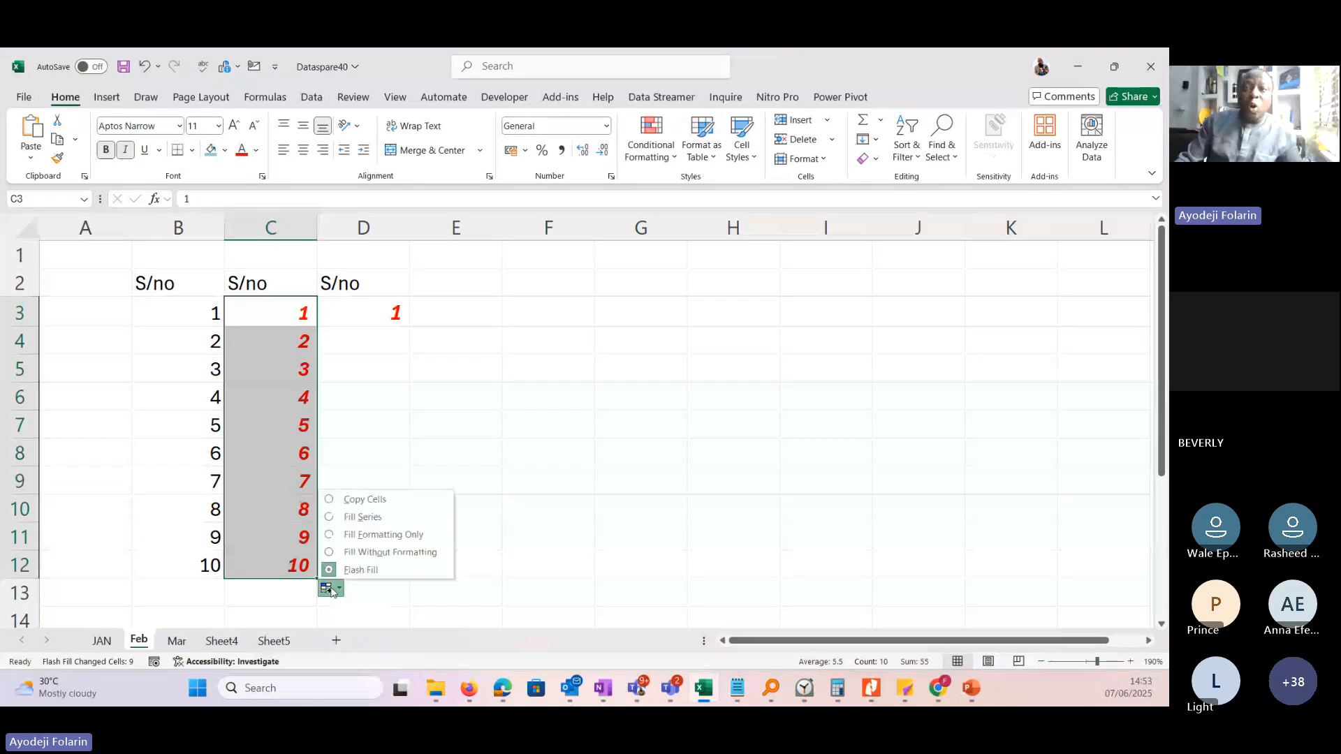
left_click(349, 513)
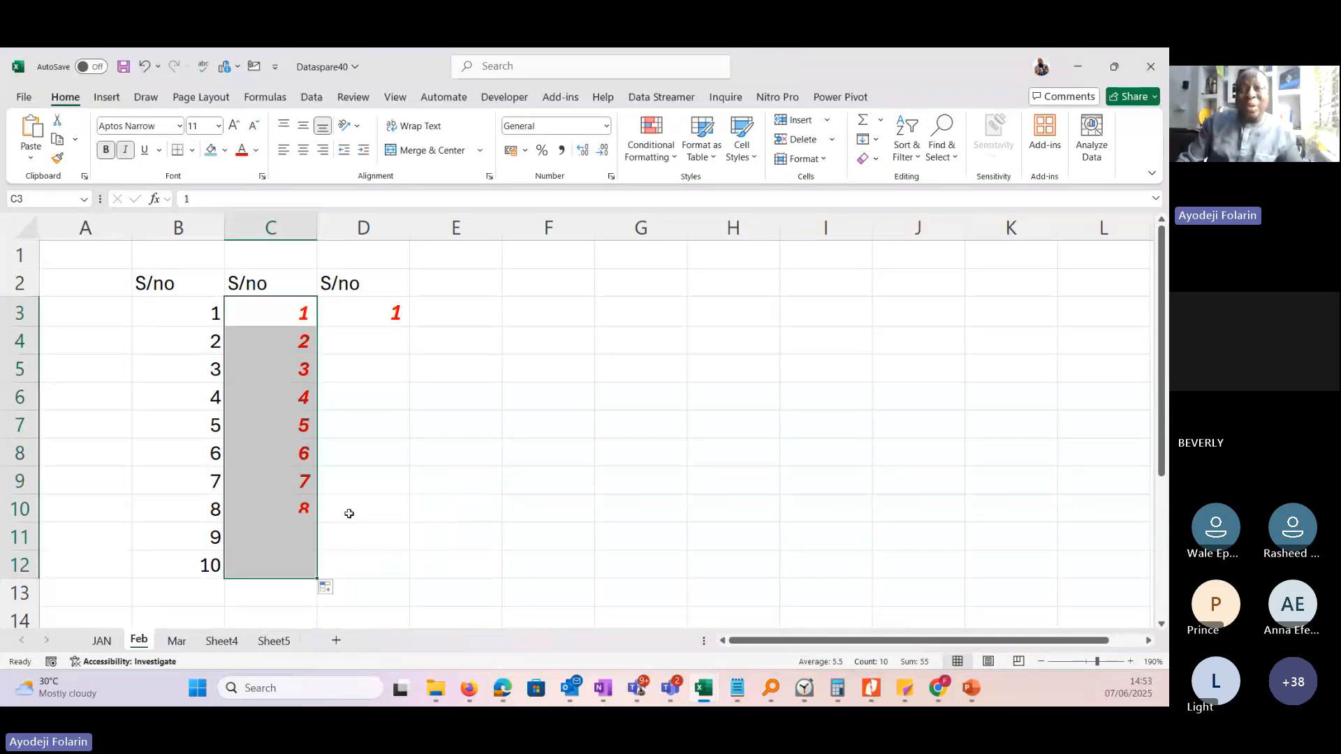
left_click(334, 596)
left_click(376, 553)
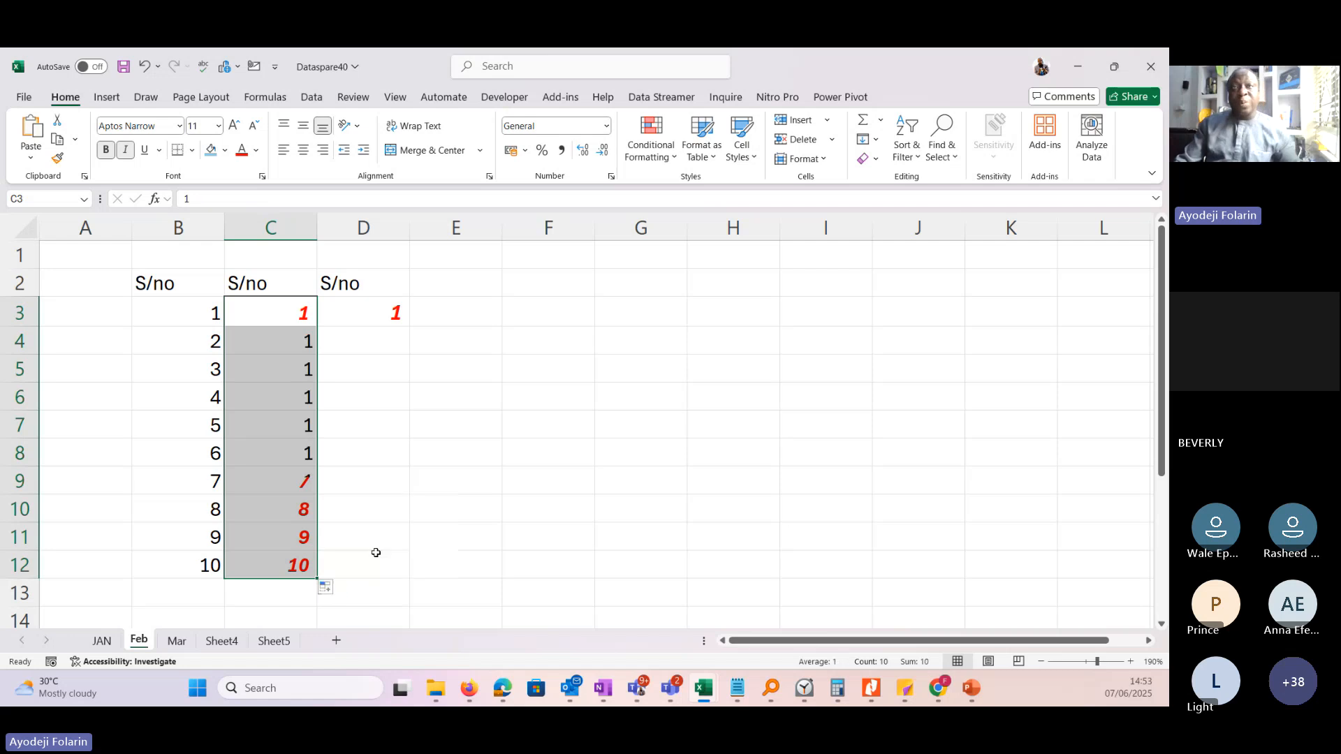
left_click(326, 588)
left_click(351, 497)
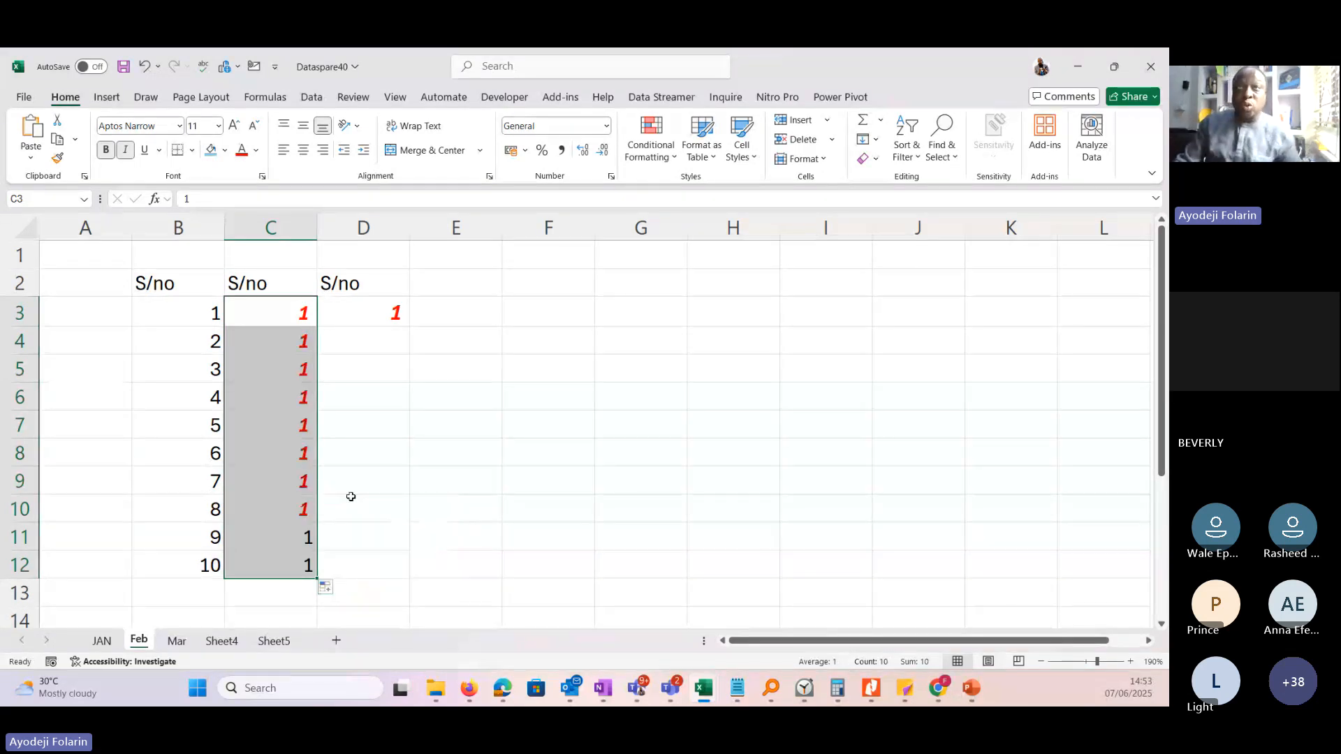
Delete the contents of C3:D12 and the two extra S/no headings in C2:D2.
left_click(371, 425)
left_click_drag(279, 306, 365, 560)
key("Delete")
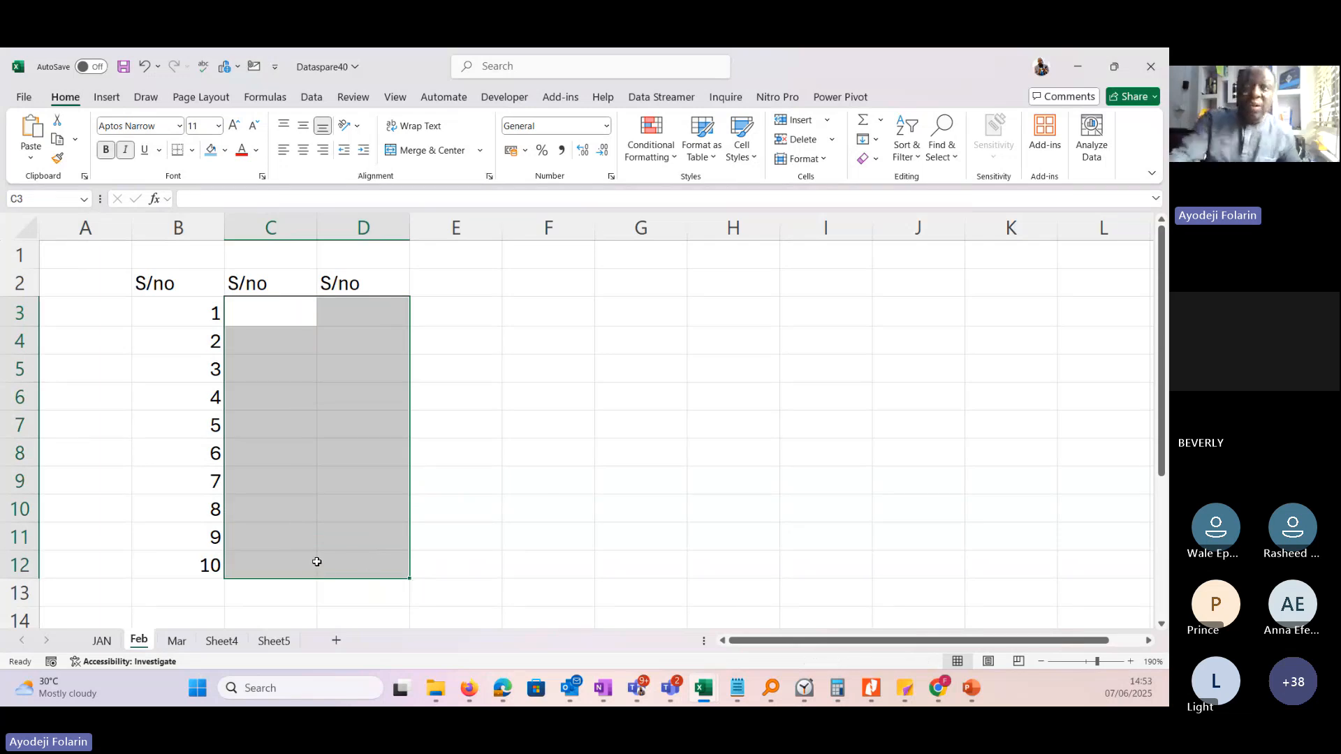
left_click_drag(273, 286, 363, 292)
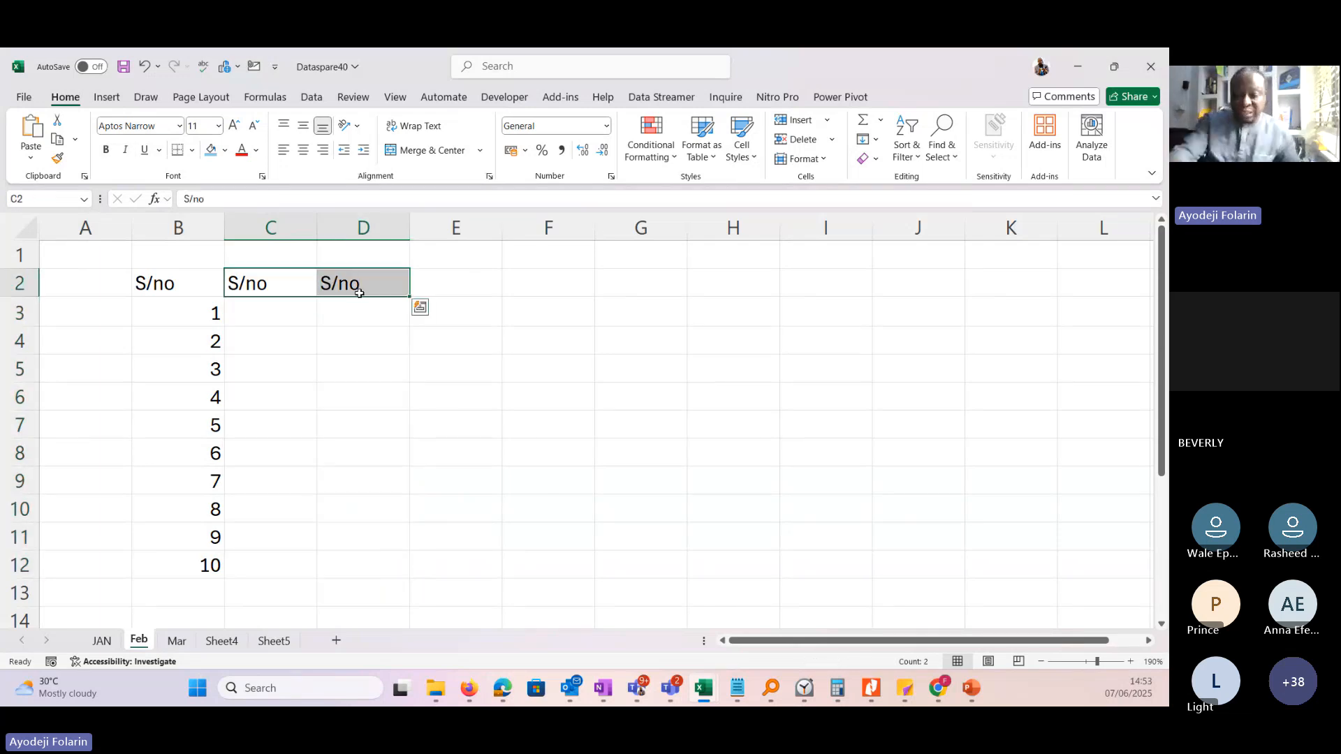
key("Delete")
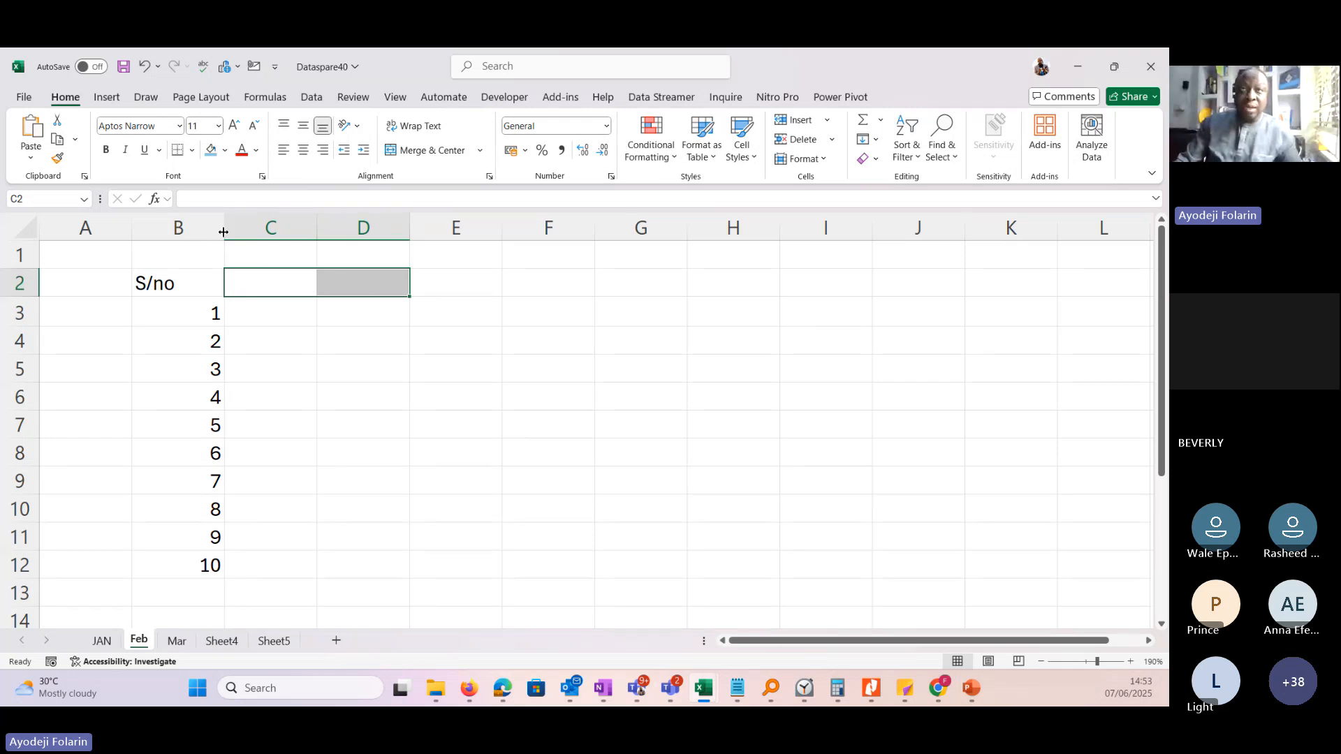
Narrow column B to about the width of its S/no heading and enter the heading Names in C2.
left_click_drag(223, 232, 177, 232)
left_click(217, 285)
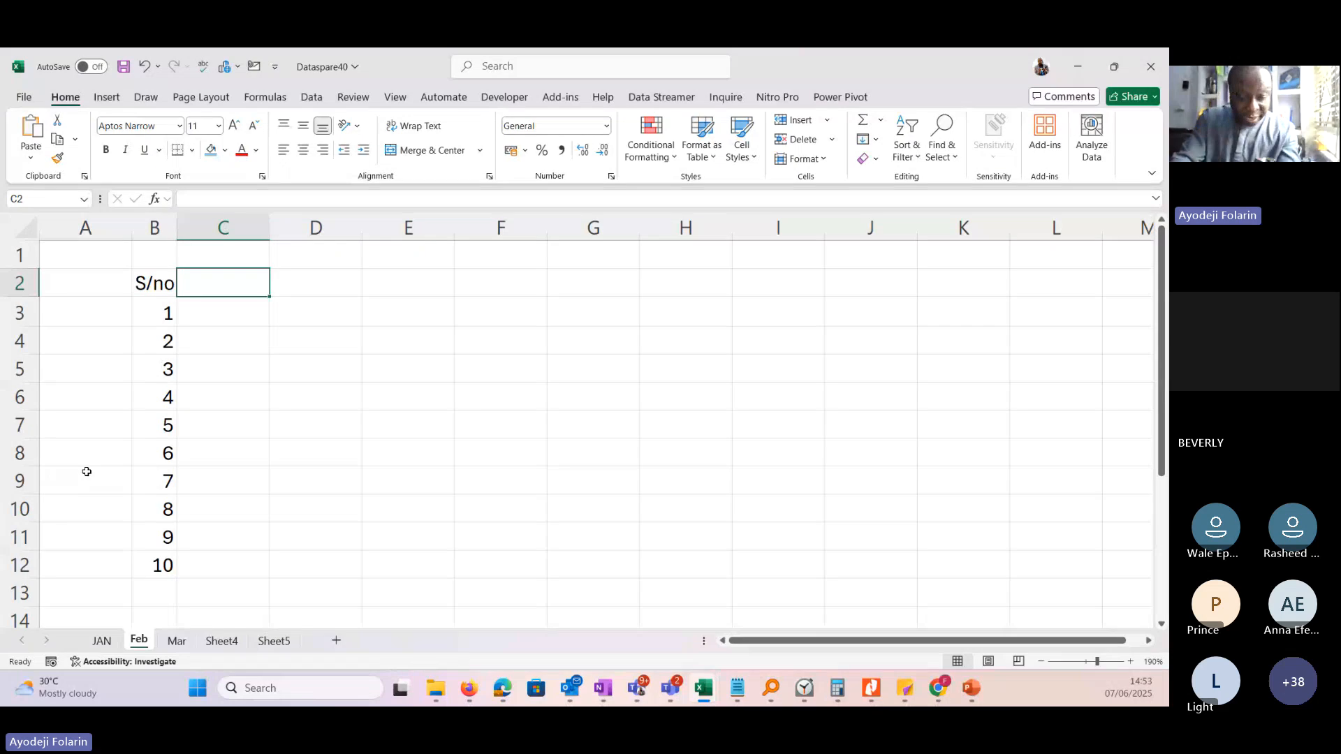
type("Name")
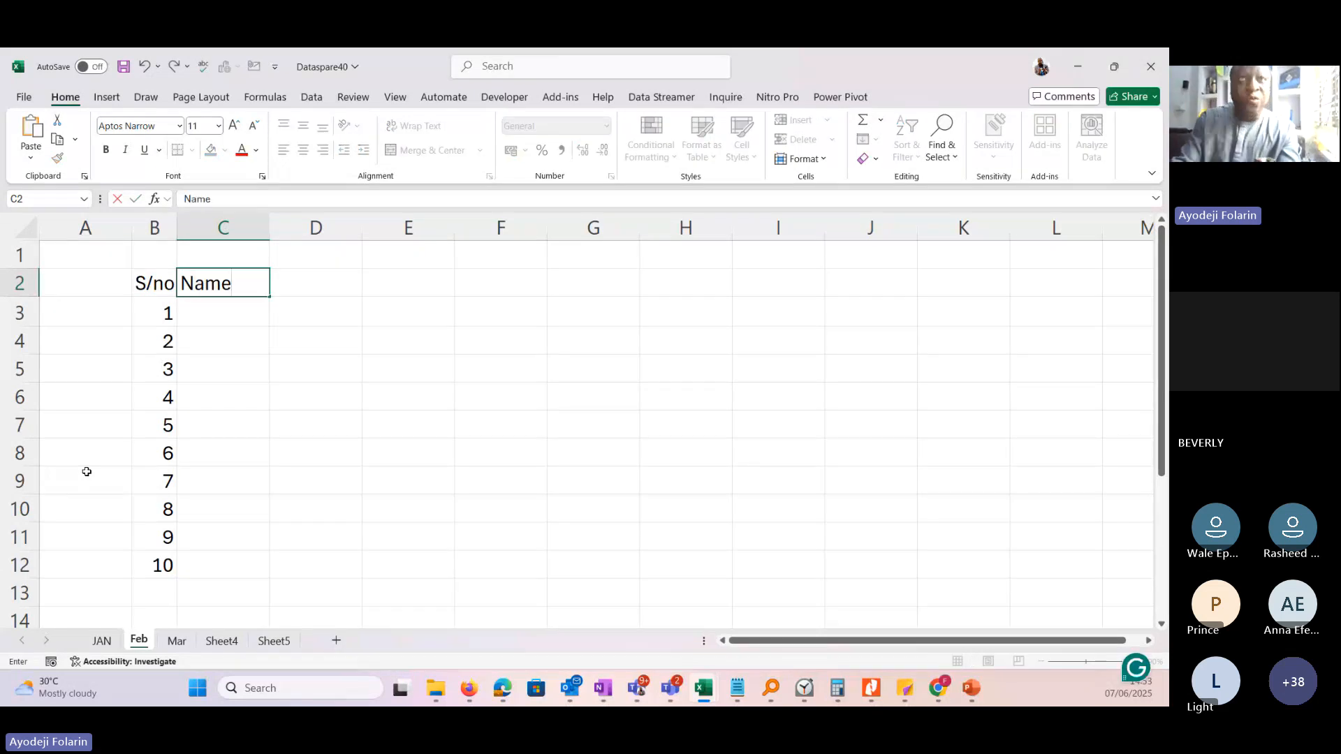
type("s")
key("Return")
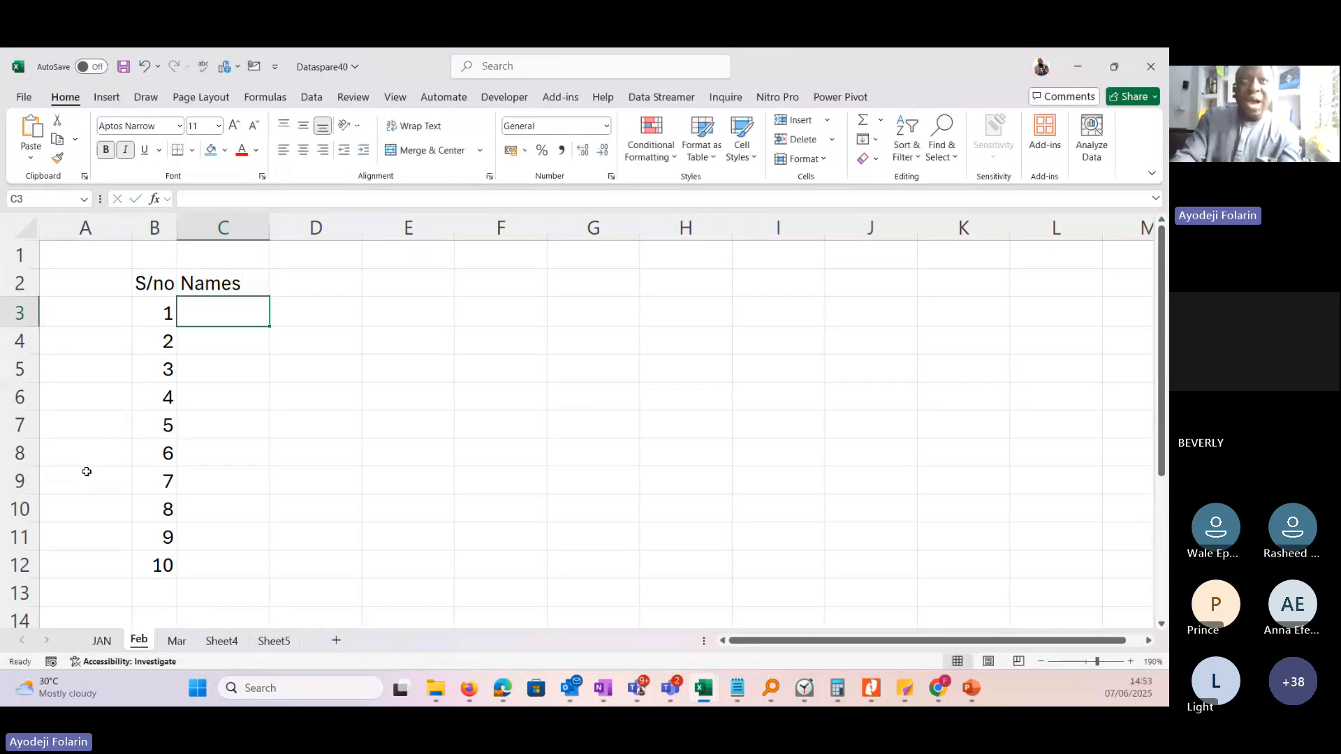
Enter the heading DoB in cell D2, beside the Names heading.
key("Up")
key("Right")
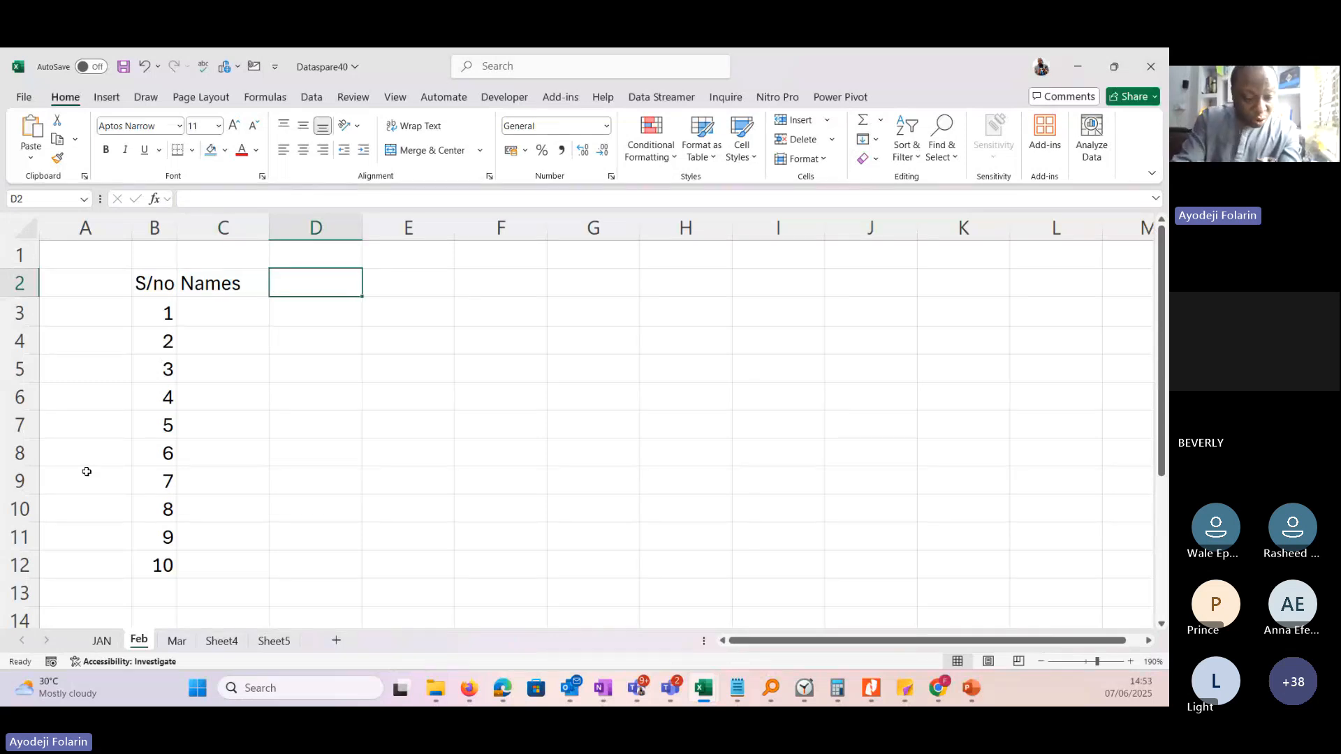
type("Date")
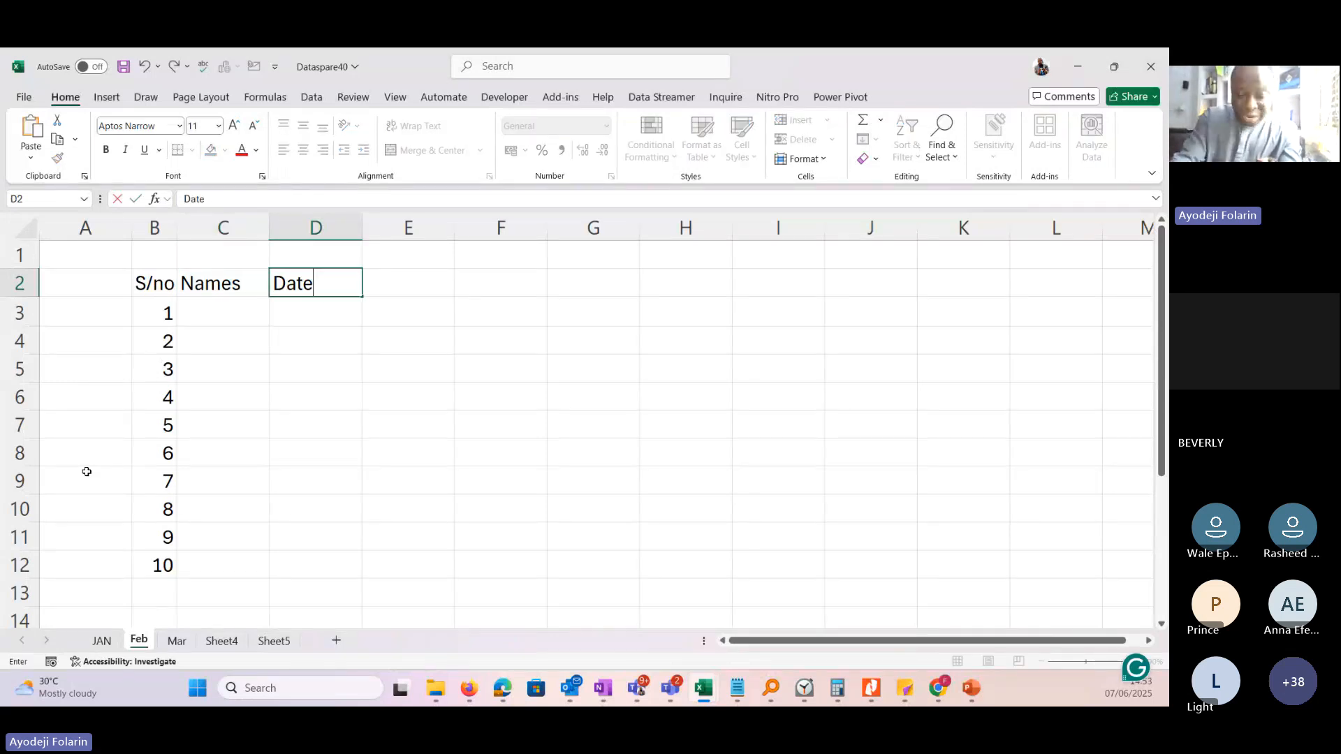
key("BackSpace")
key("BackSpace")
key("BackSpace")
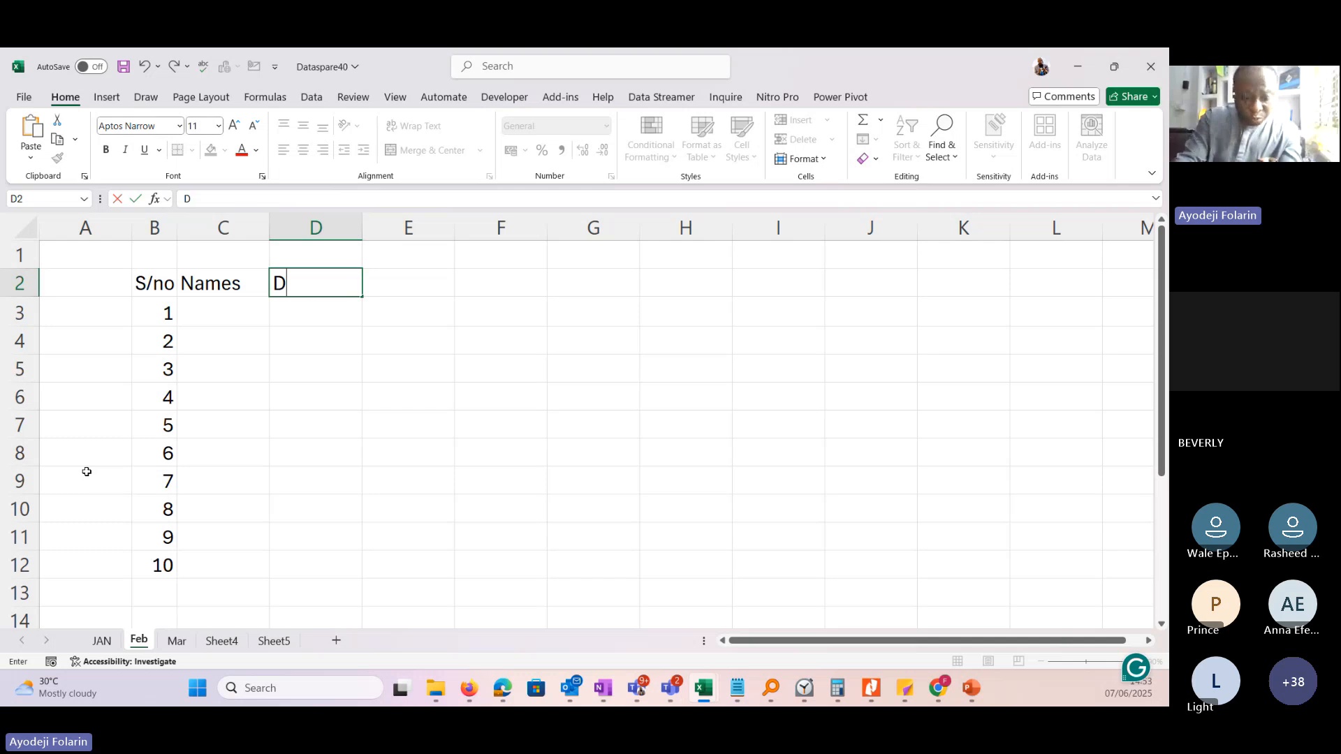
type("oB")
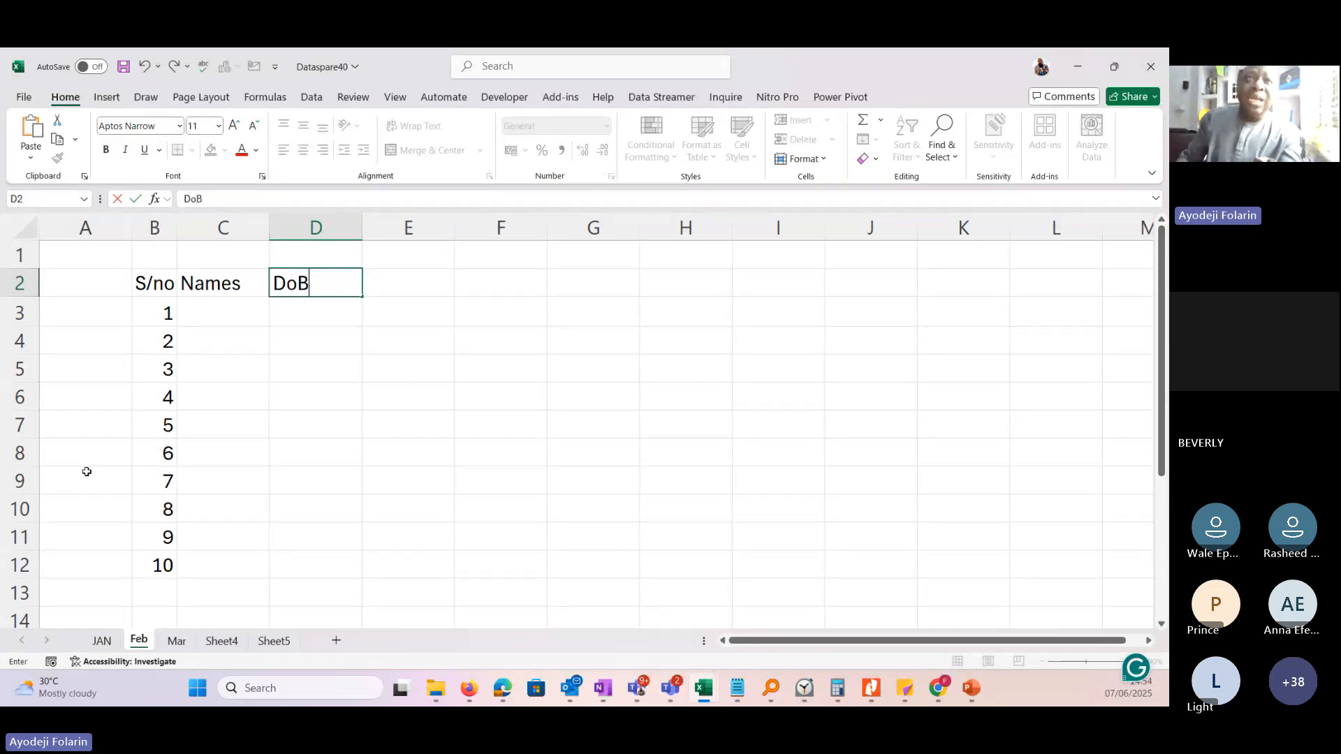
key("Tab")
Enter people's first names in C3 through C5 for serial numbers 1 to 3.
left_click(223, 319)
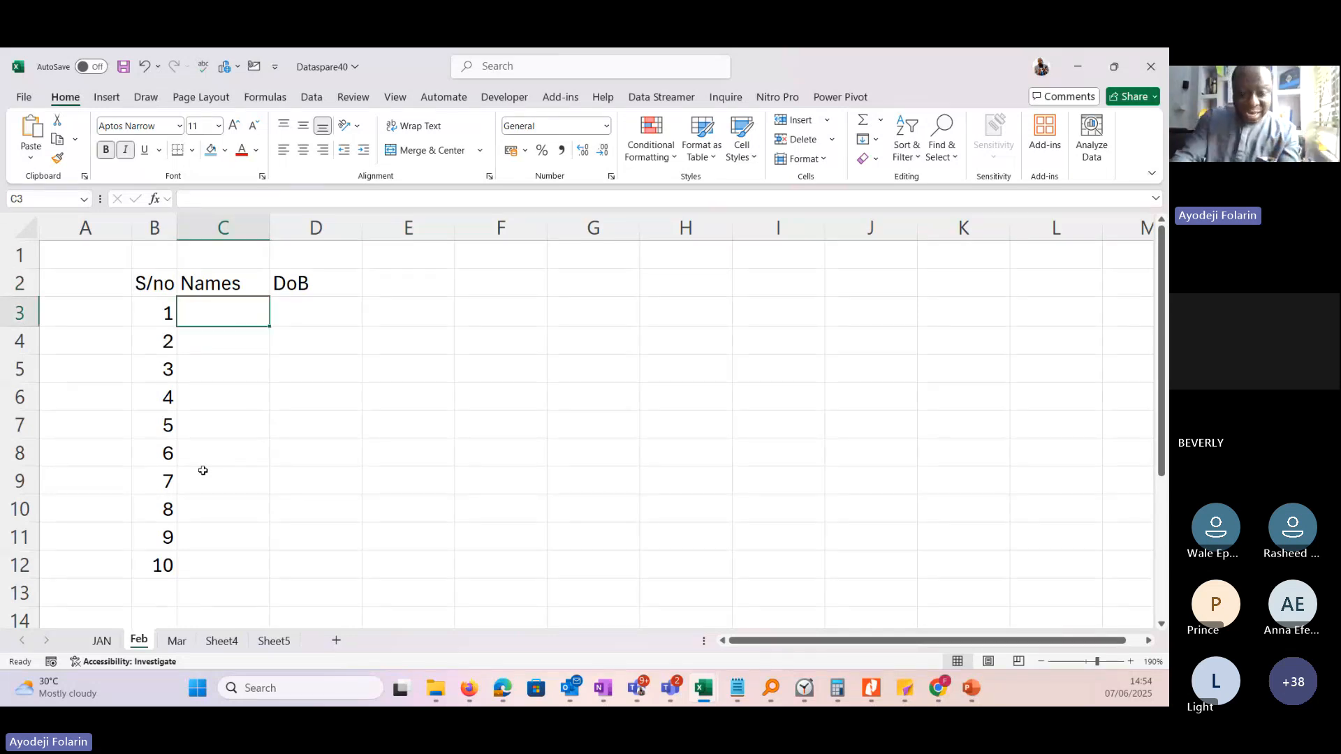
type("Wale")
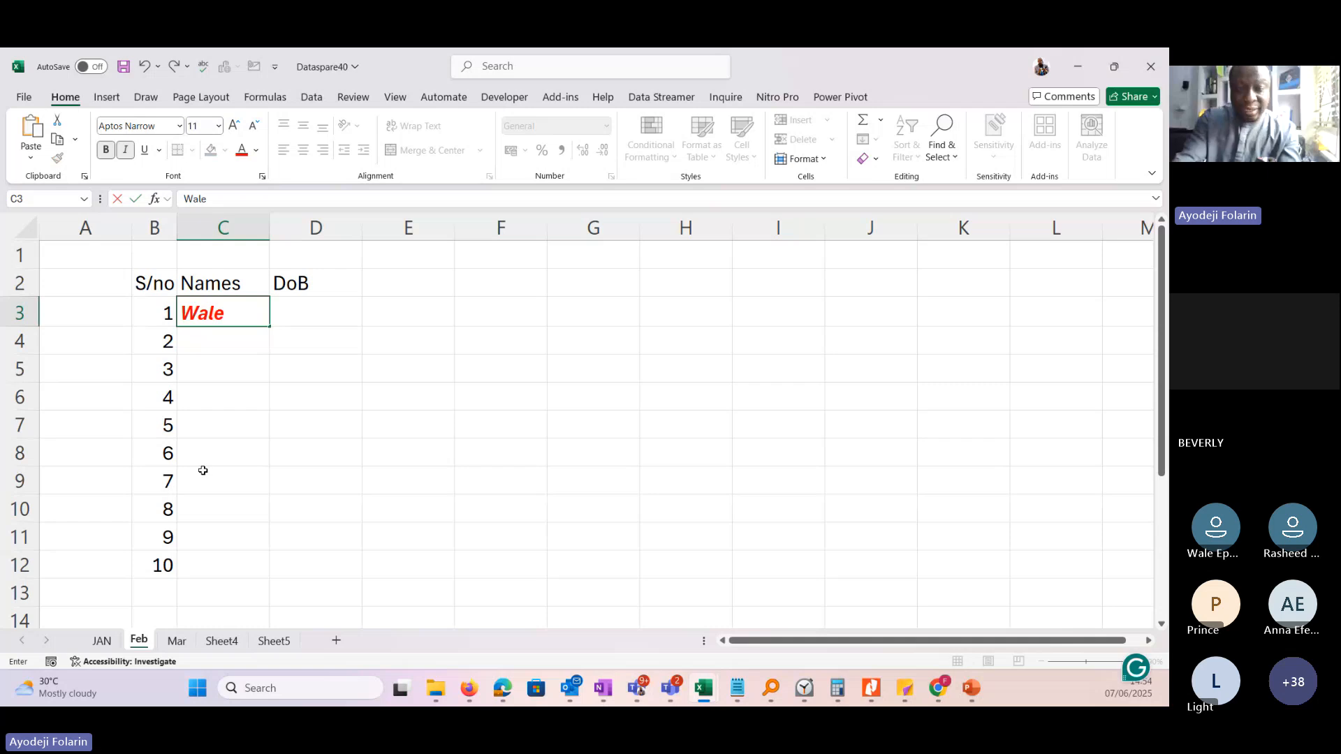
key("Return")
type("Ade")
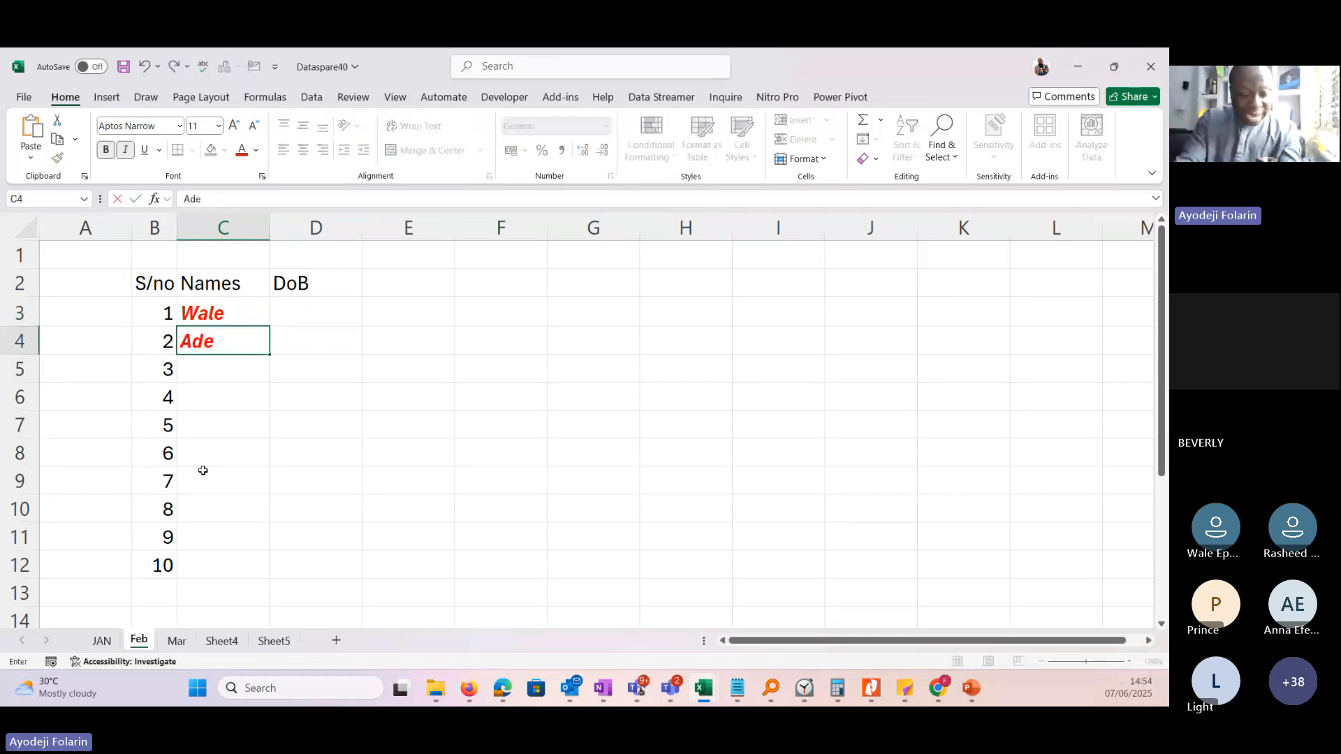
type("yemi")
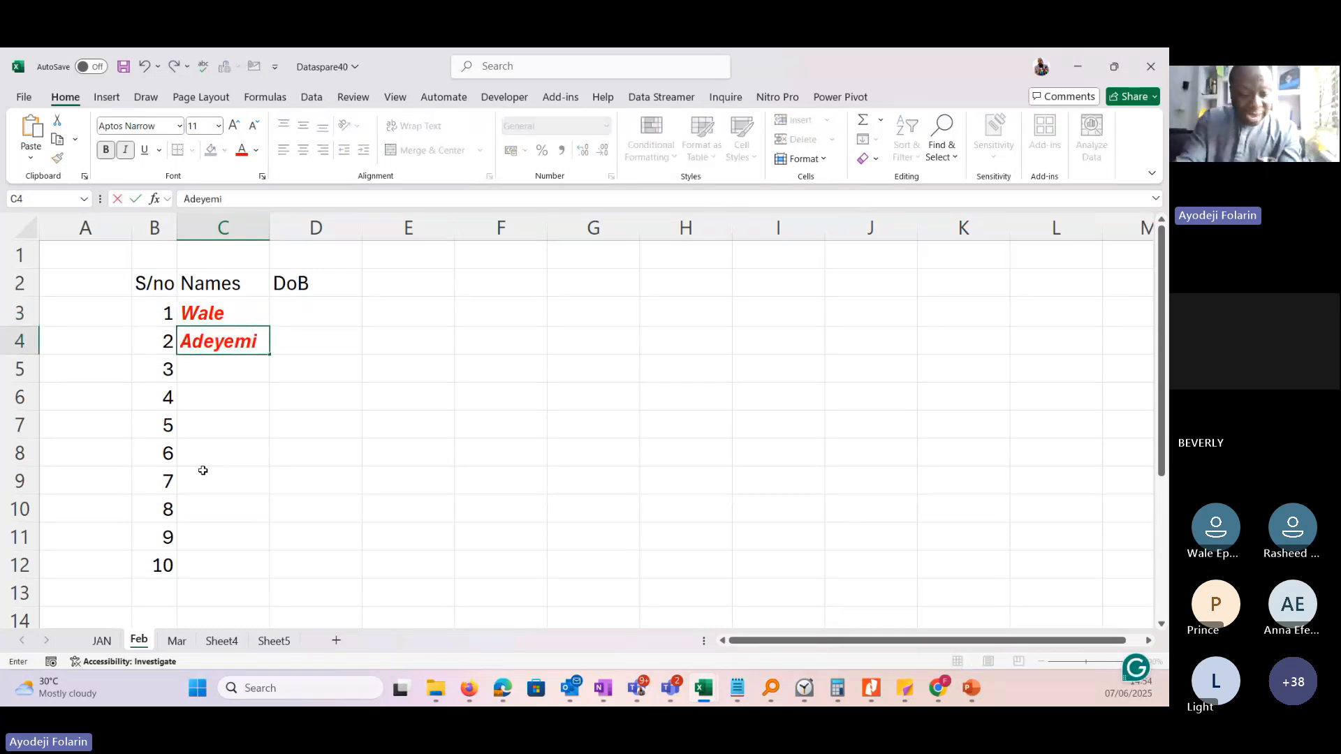
key("Return")
type("Ol")
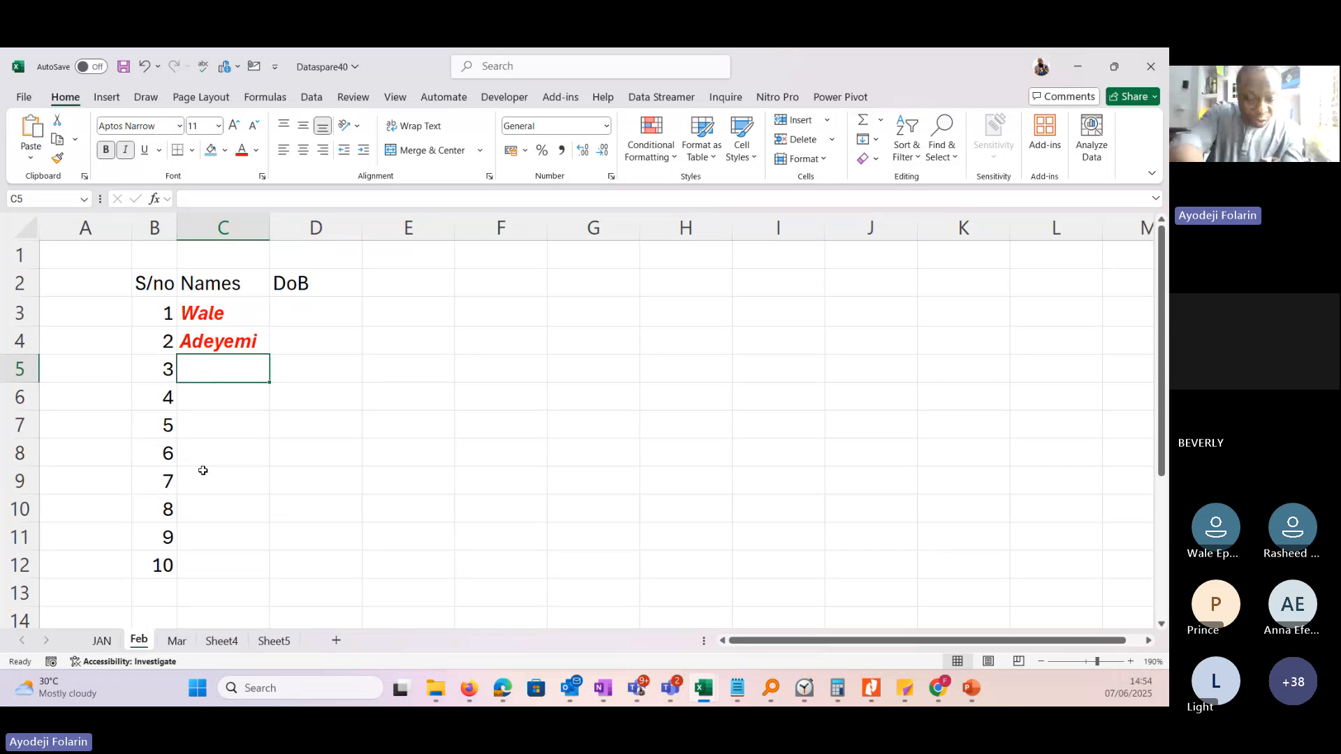
type("a")
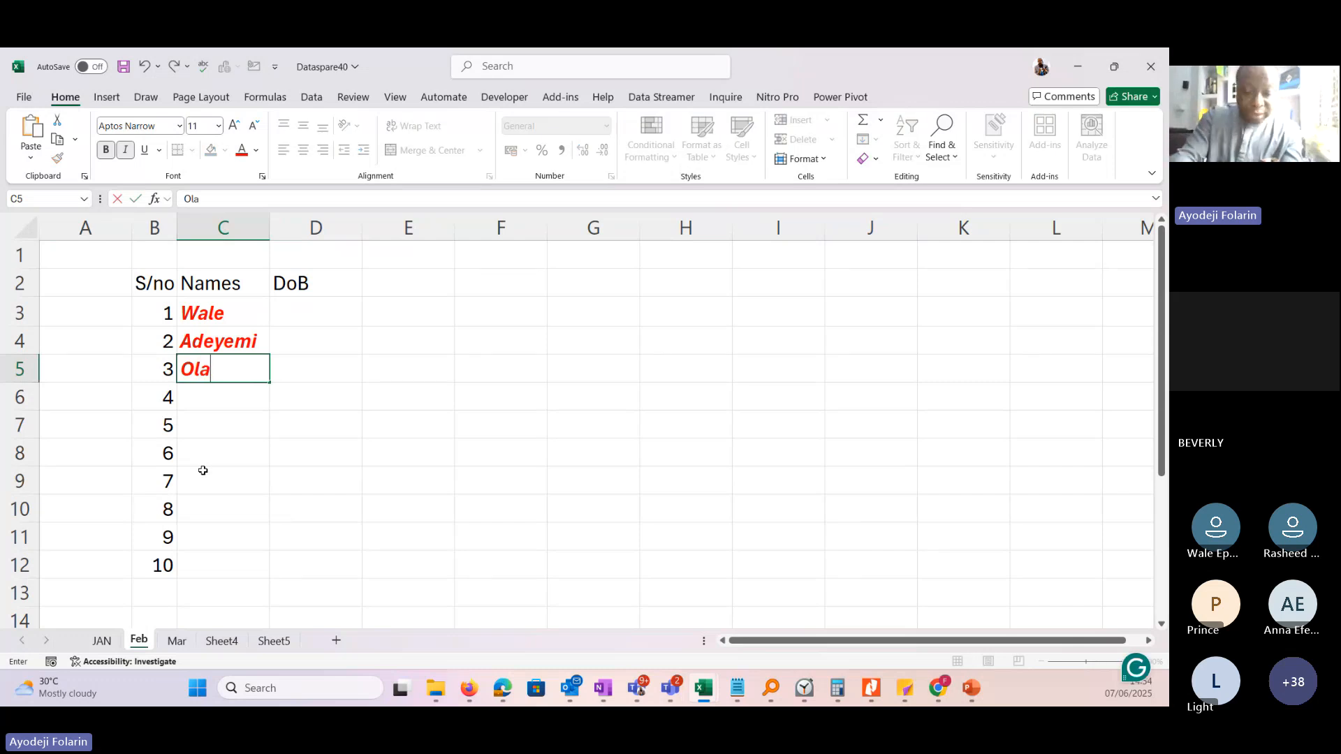
type("jide")
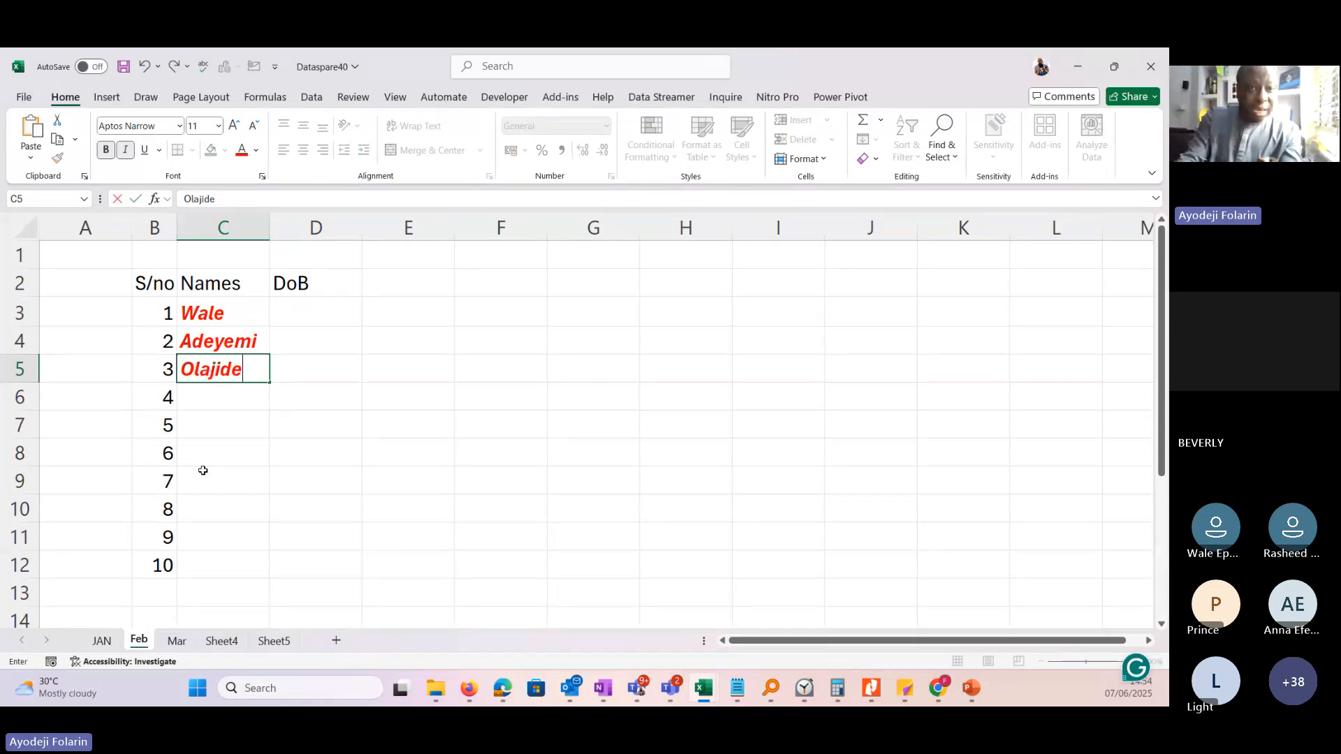
key("Return")
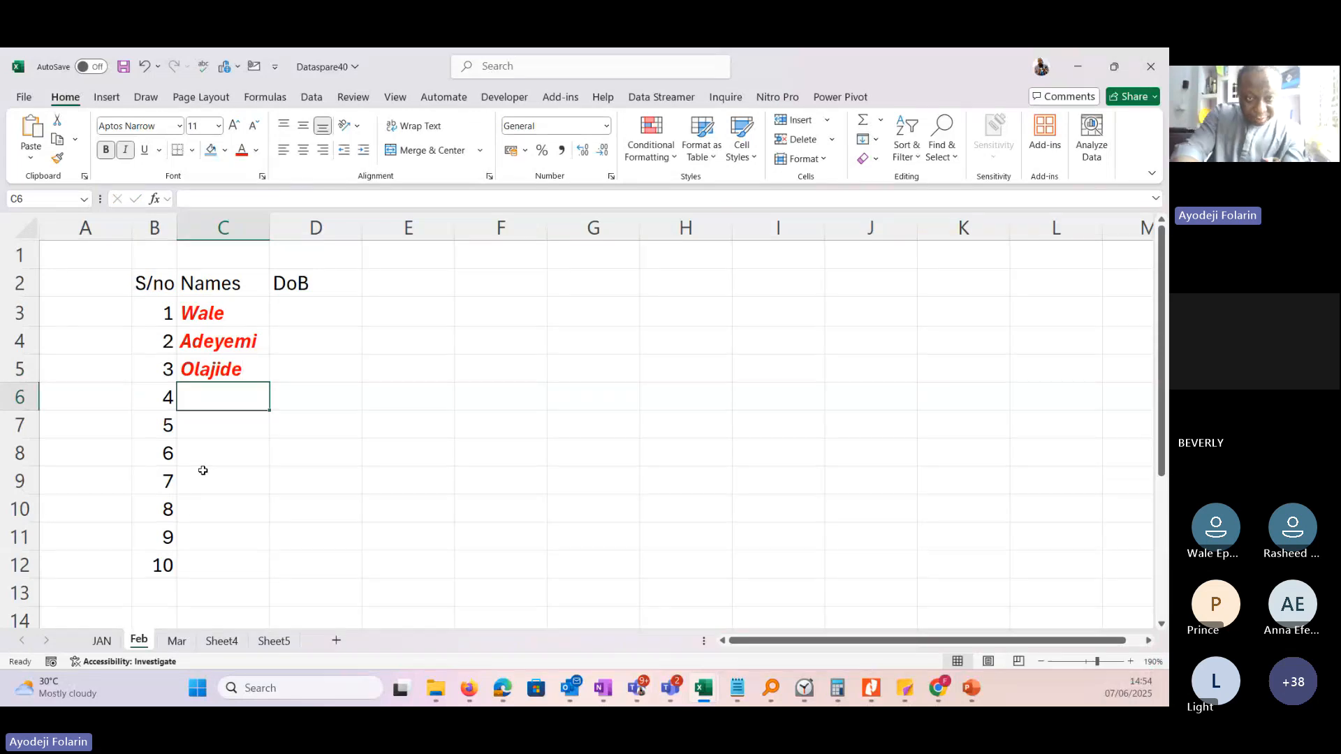
Enter people's first names in C6 through C10 for serial numbers 4 to 8.
type("Ha")
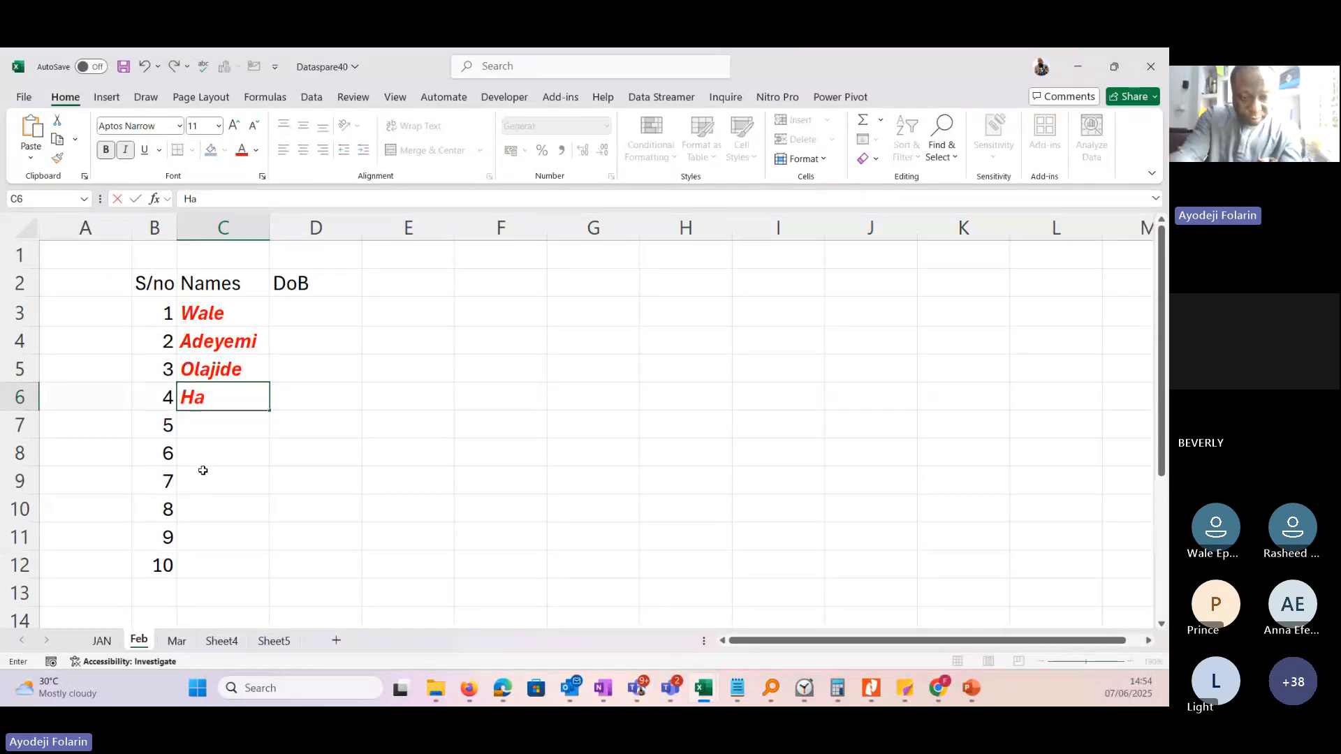
type("rry")
key("Return")
type("Light")
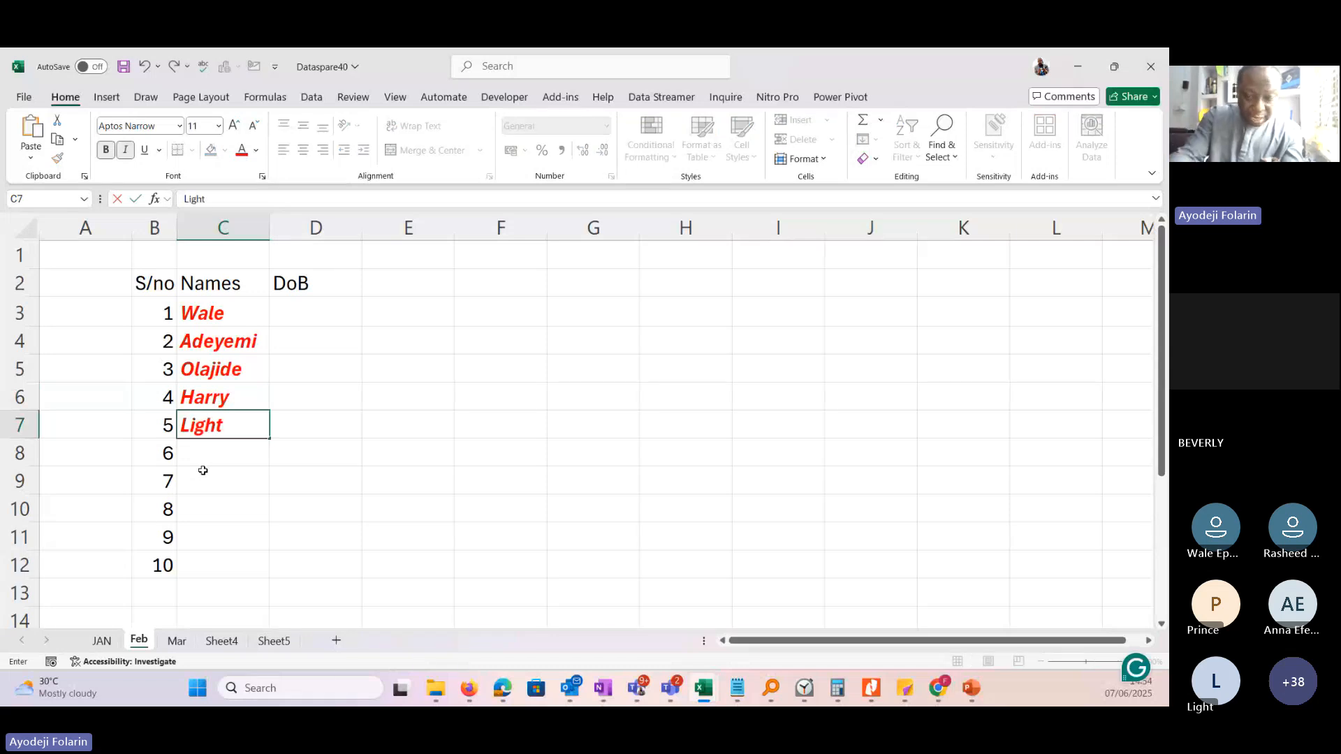
key("Return")
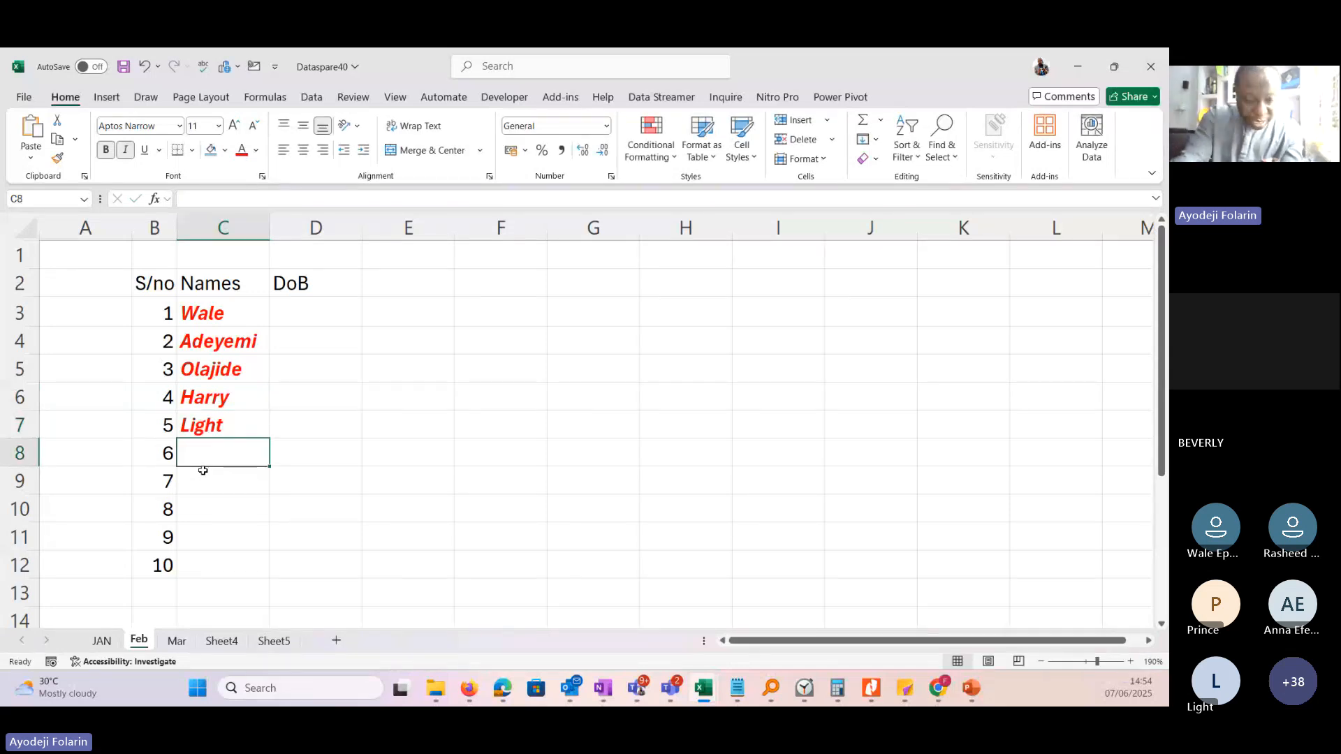
type("Gbemi")
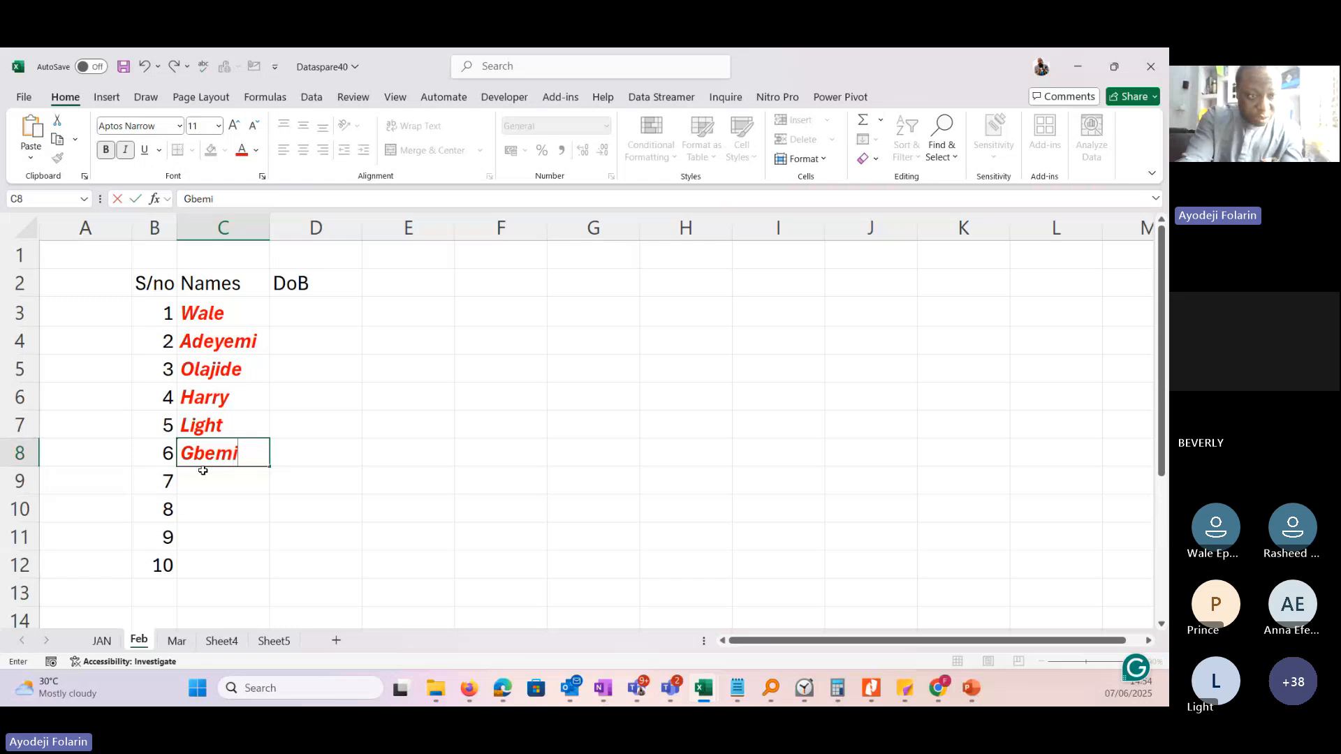
type("ga")
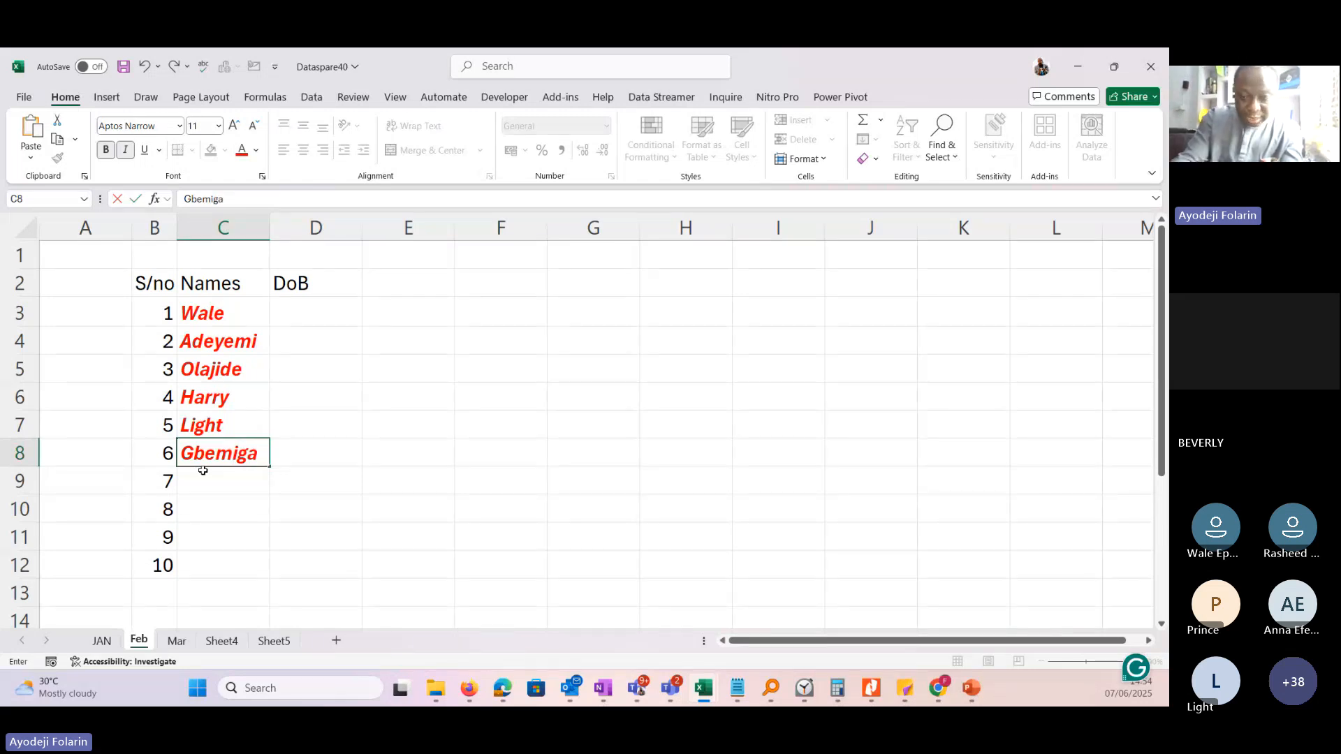
key("Return")
type("Anna")
key("Return")
type("Rasheed")
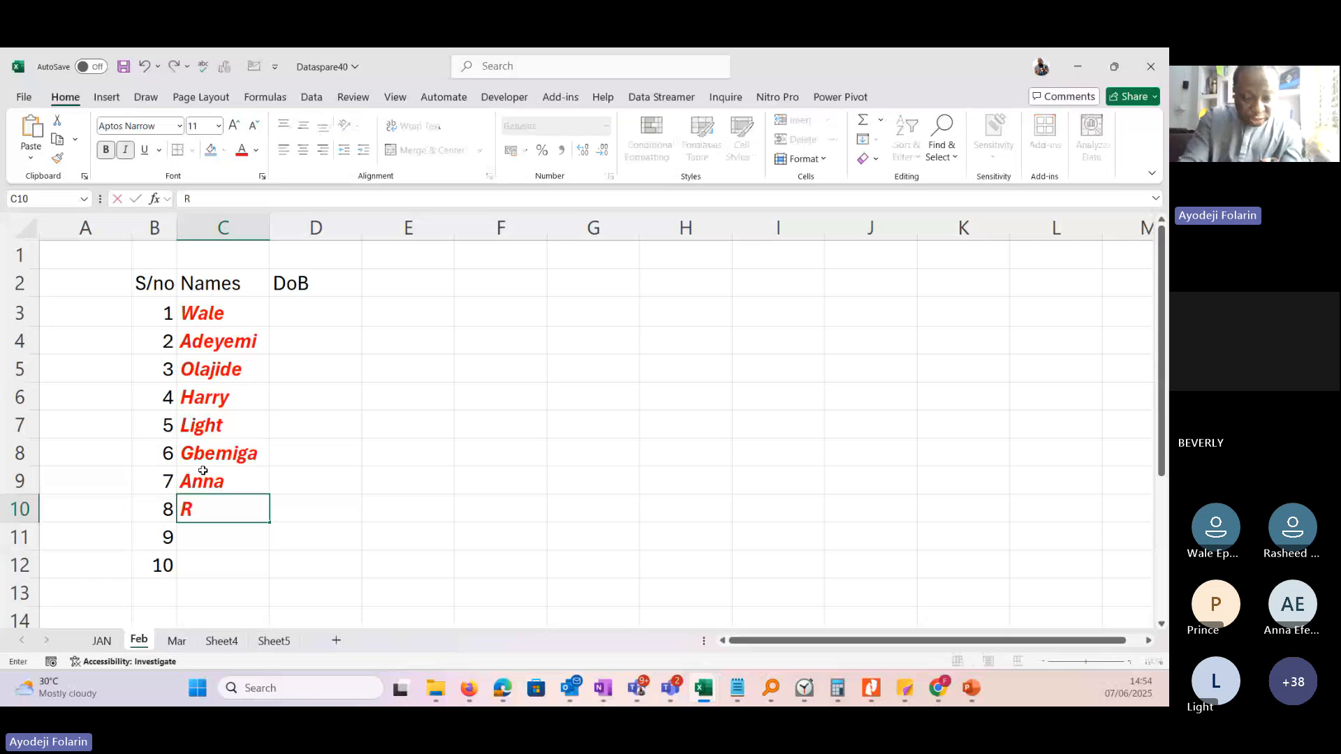
key("Return")
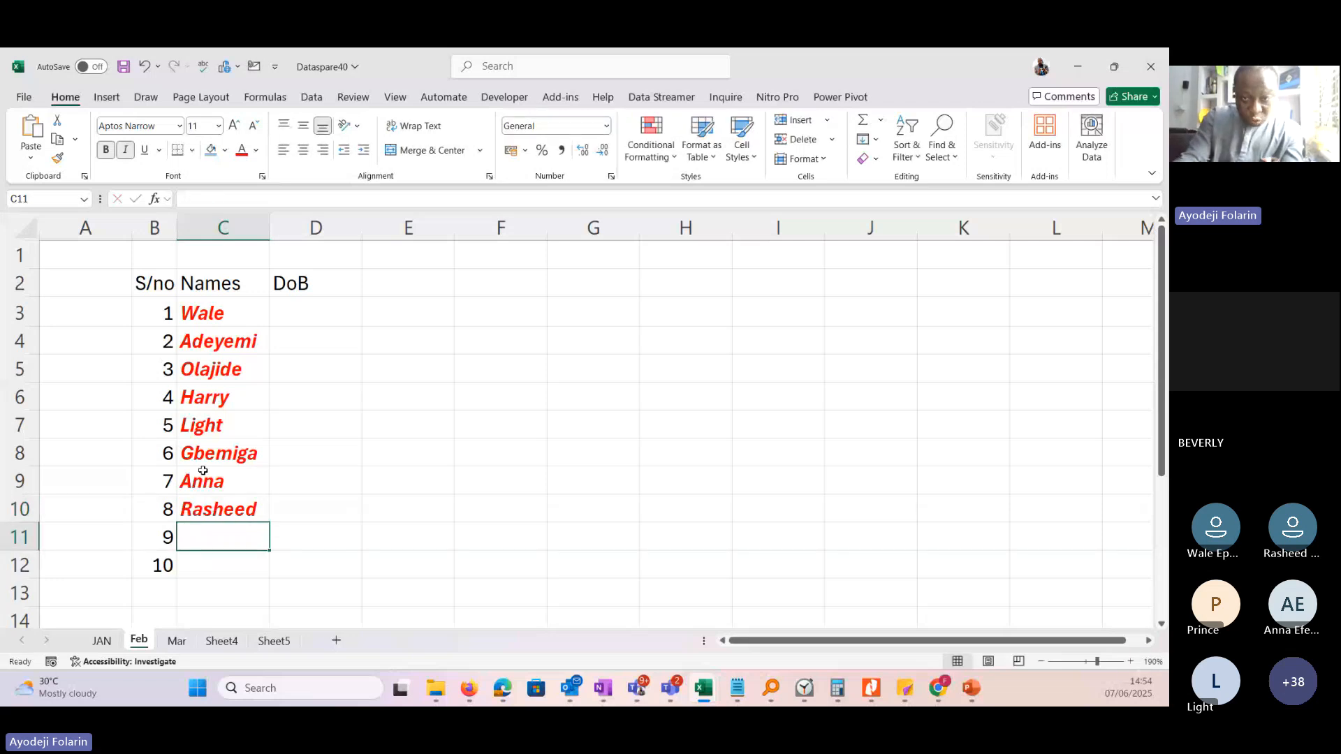
Enter people's names in C11 and C12 for serial numbers 9 and 10.
type("O")
key("BackSpace")
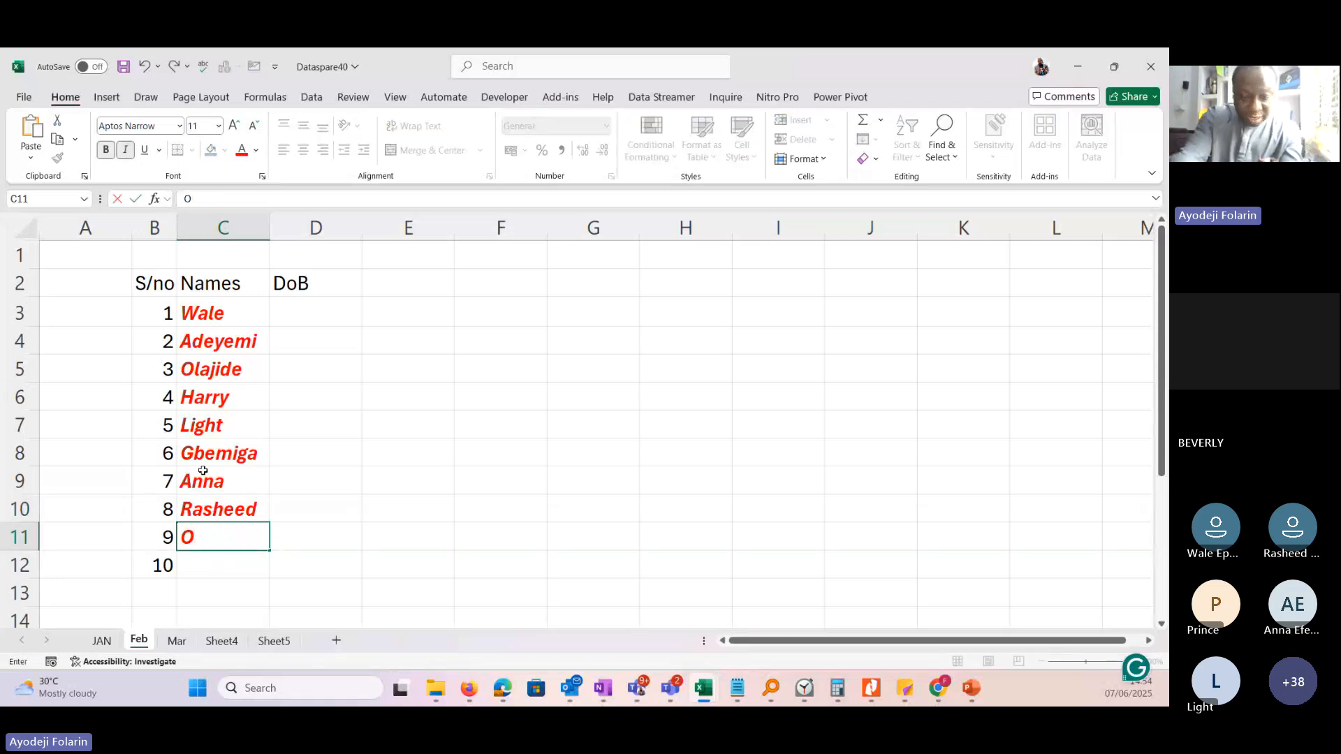
type("ye")
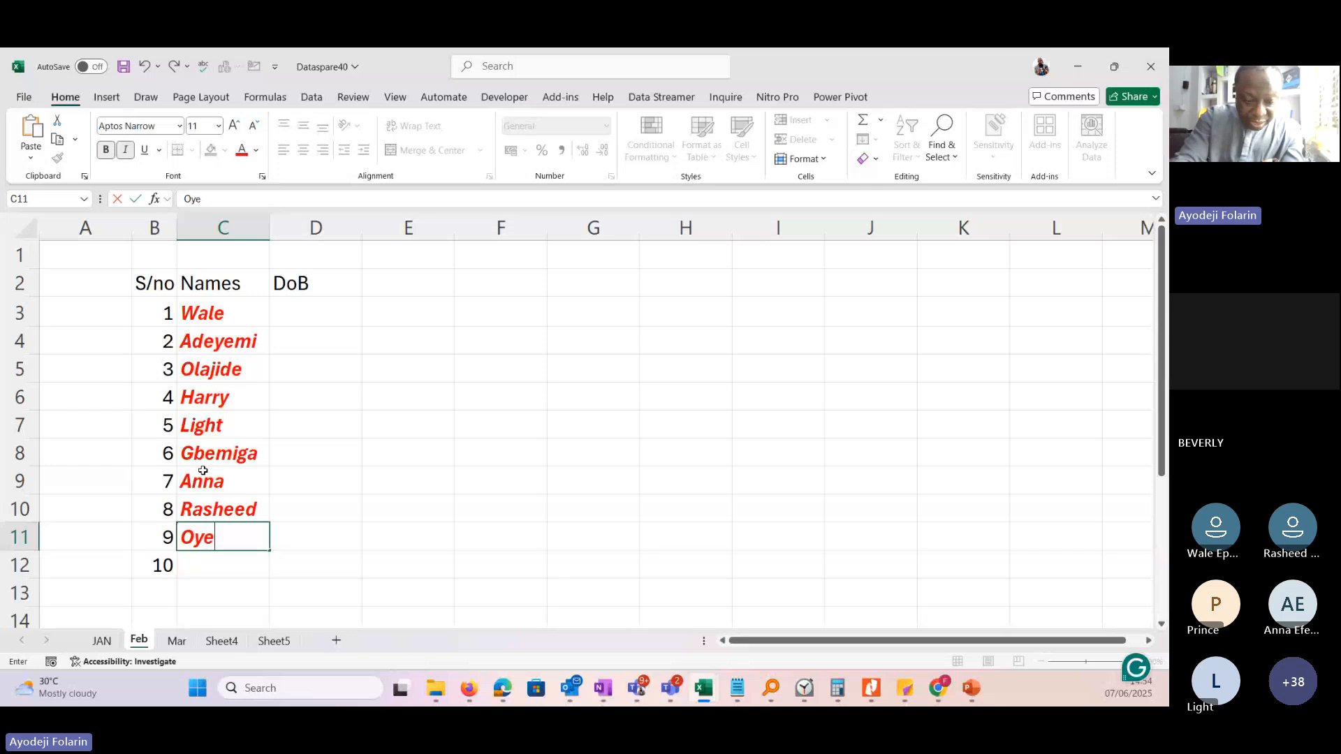
type("niran")
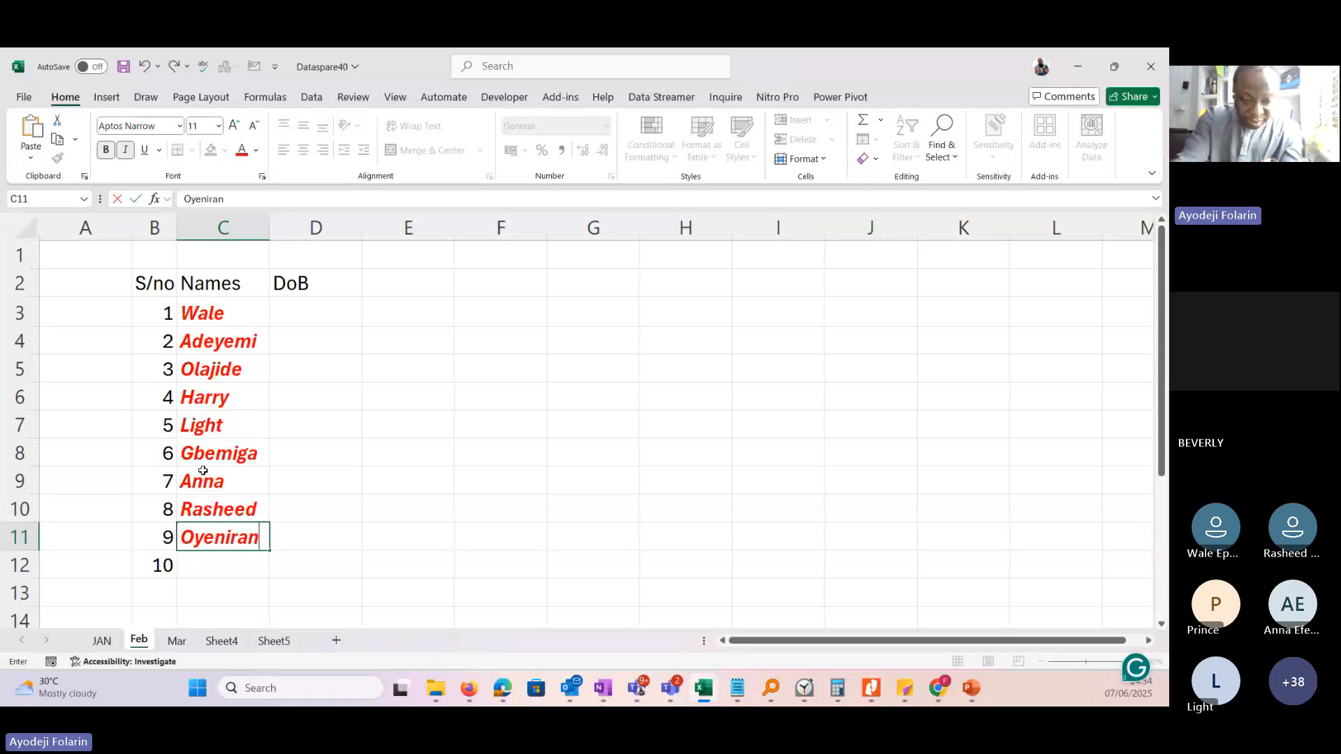
key("ctrl+Return")
key("Return")
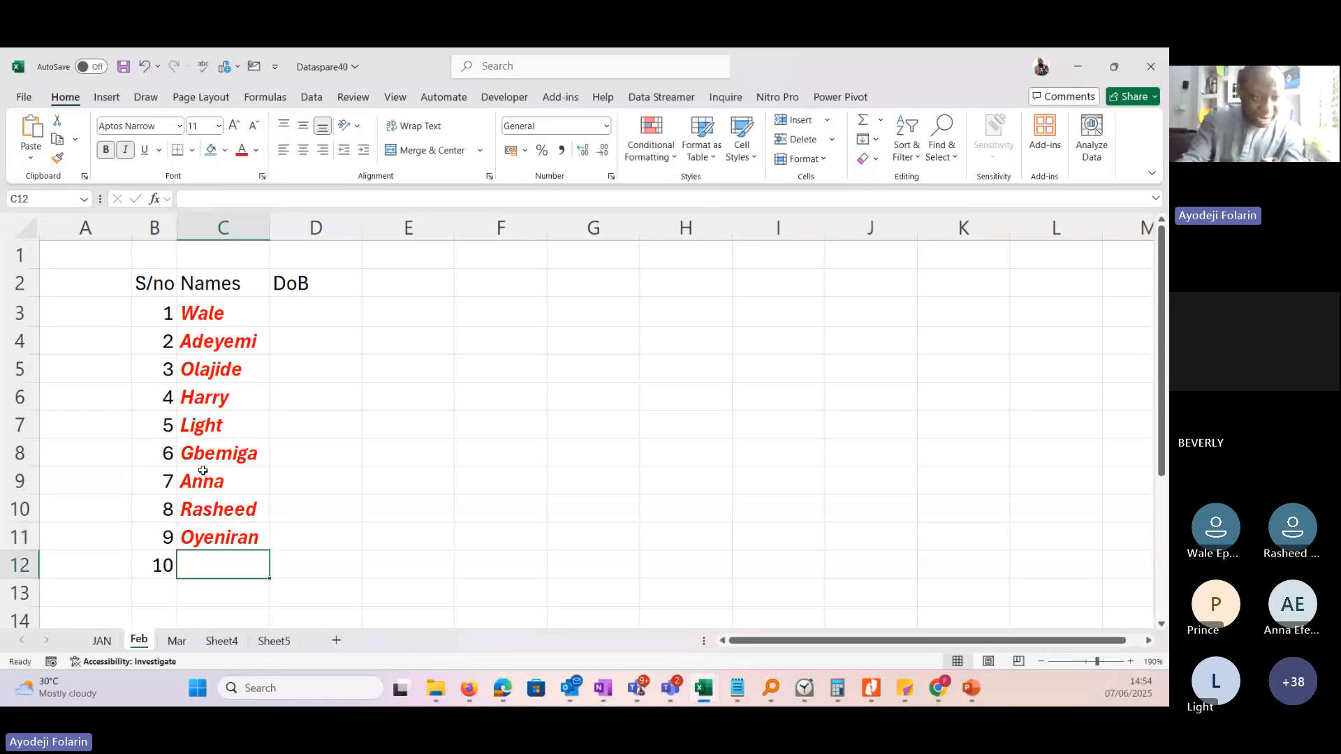
type("S")
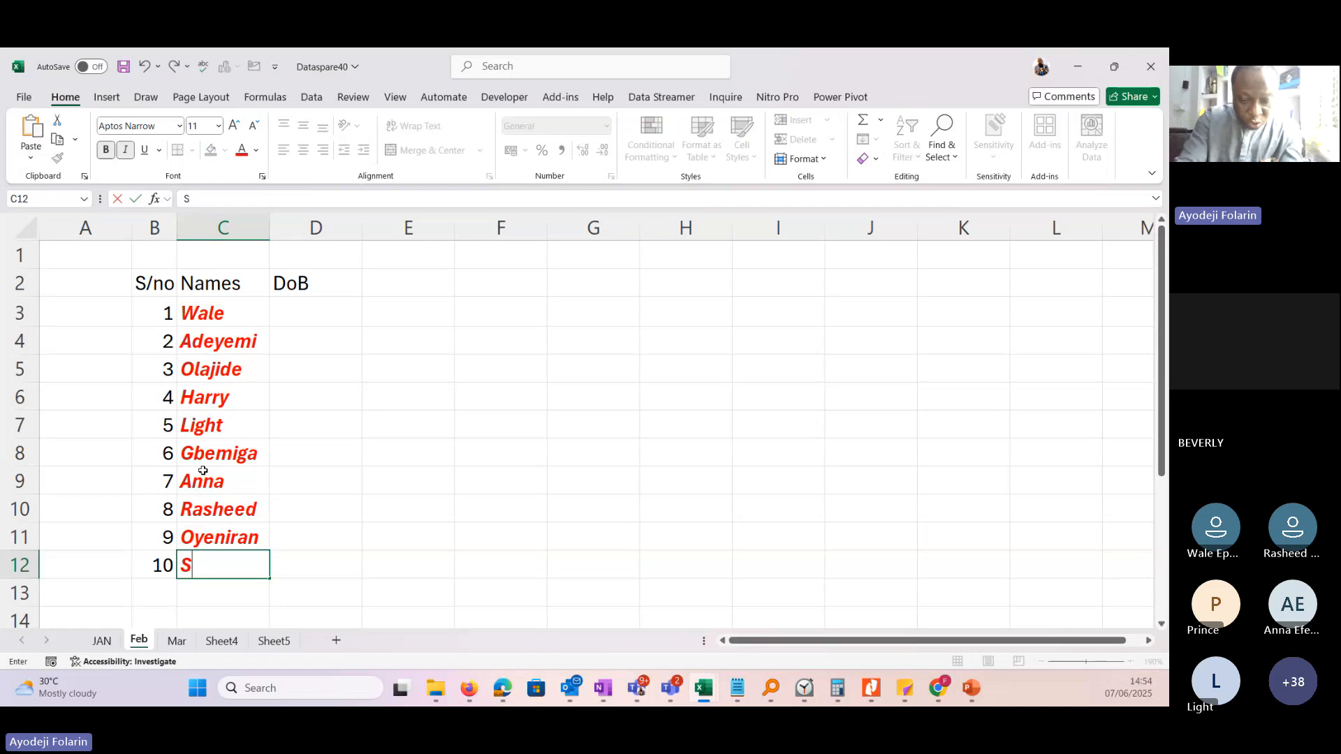
type("hola")
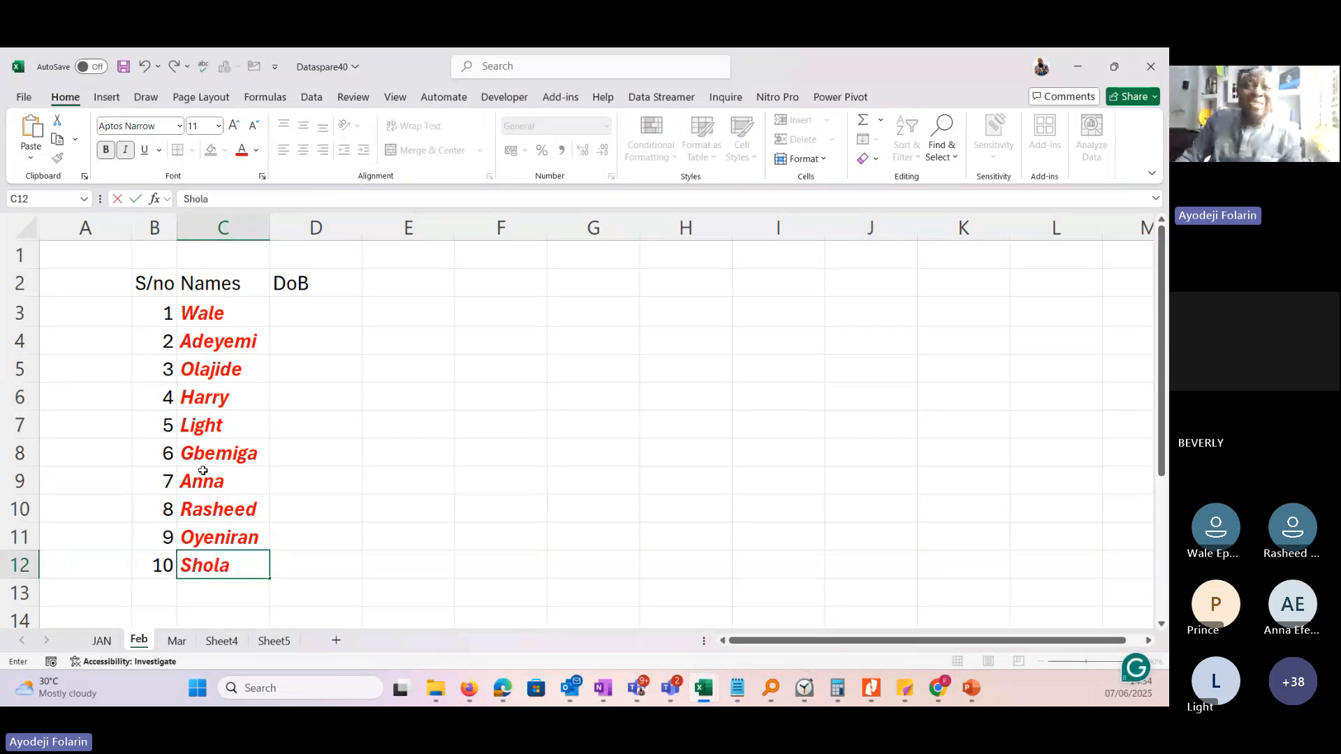
key("Return")
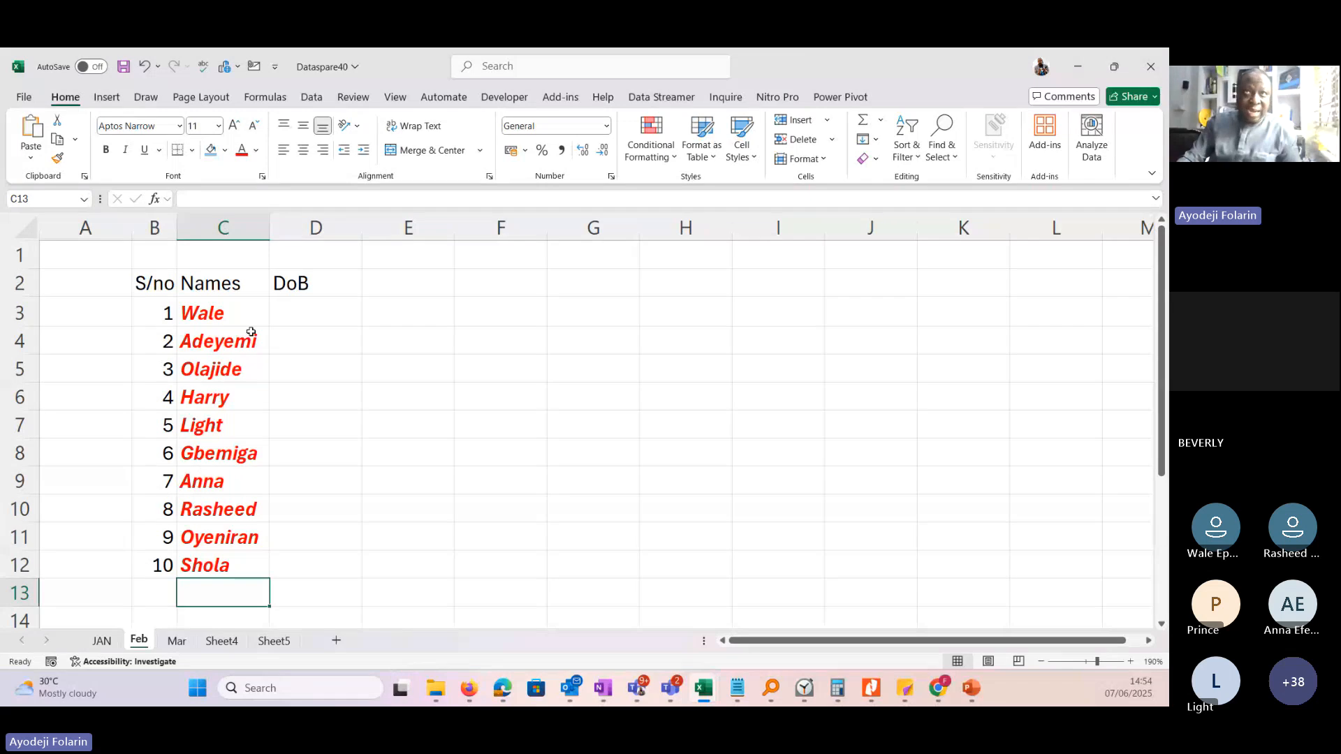
Clear only the formatting from the names in C3:C12, keeping their contents.
left_click_drag(210, 313, 223, 569)
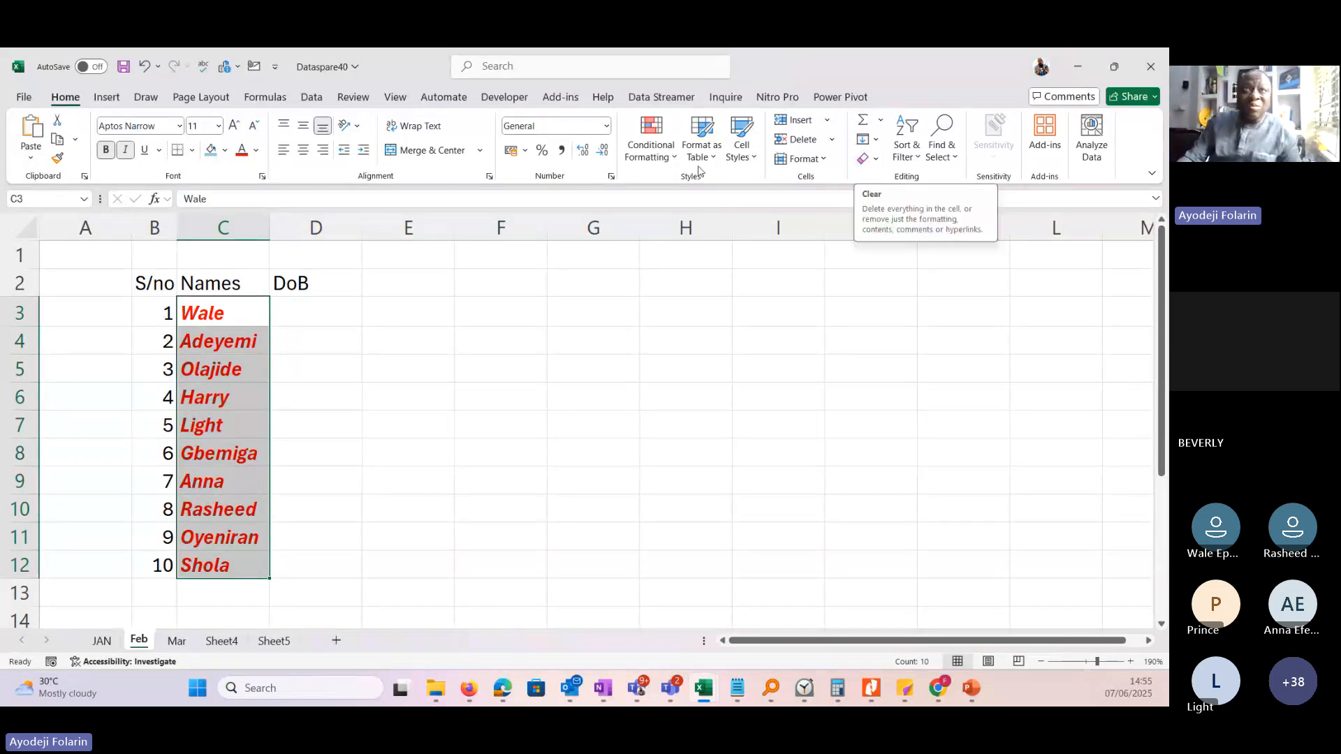
left_click(874, 159)
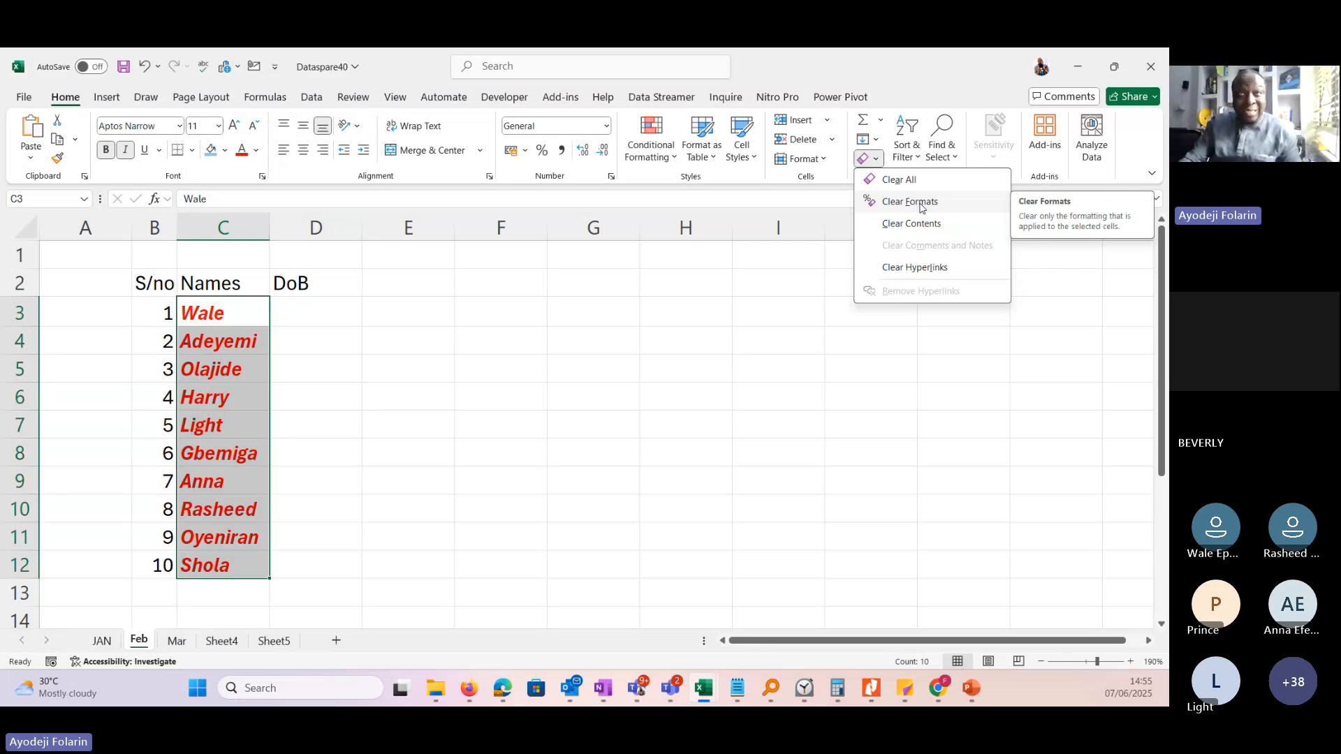
left_click(910, 202)
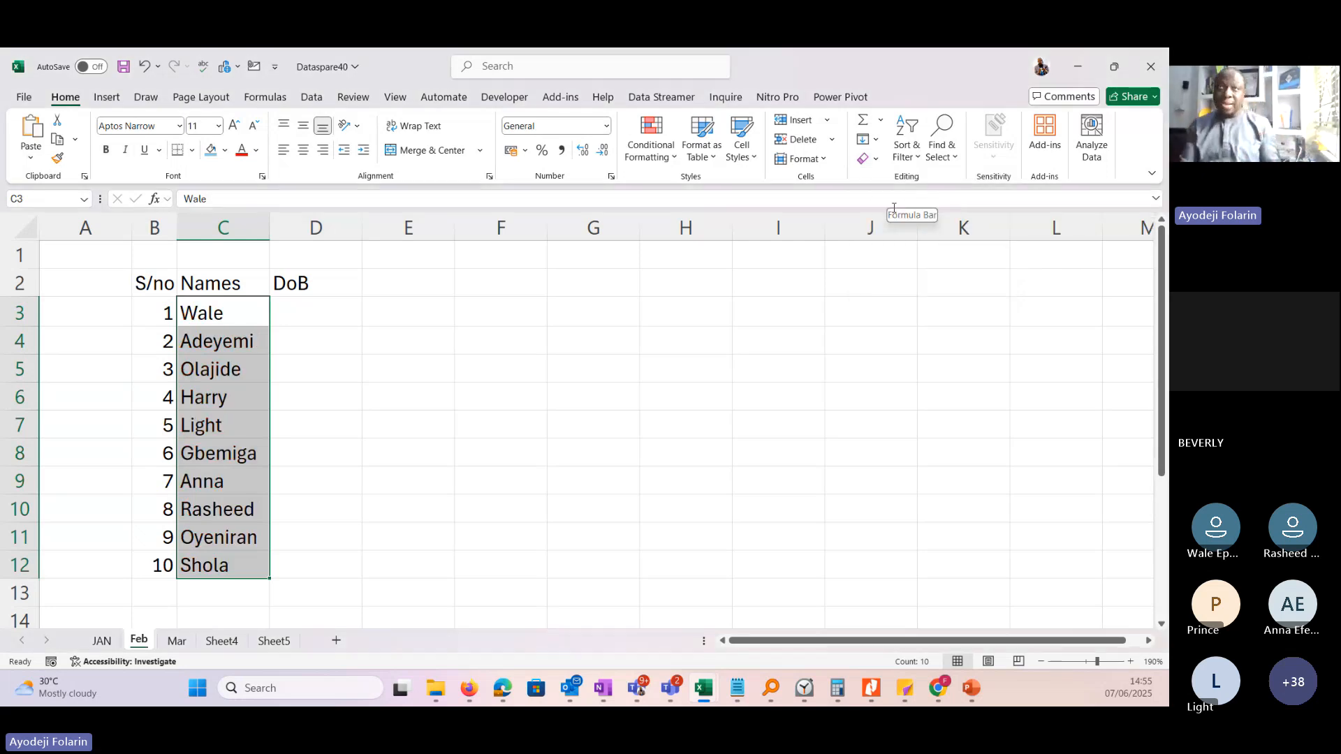
left_click(878, 160)
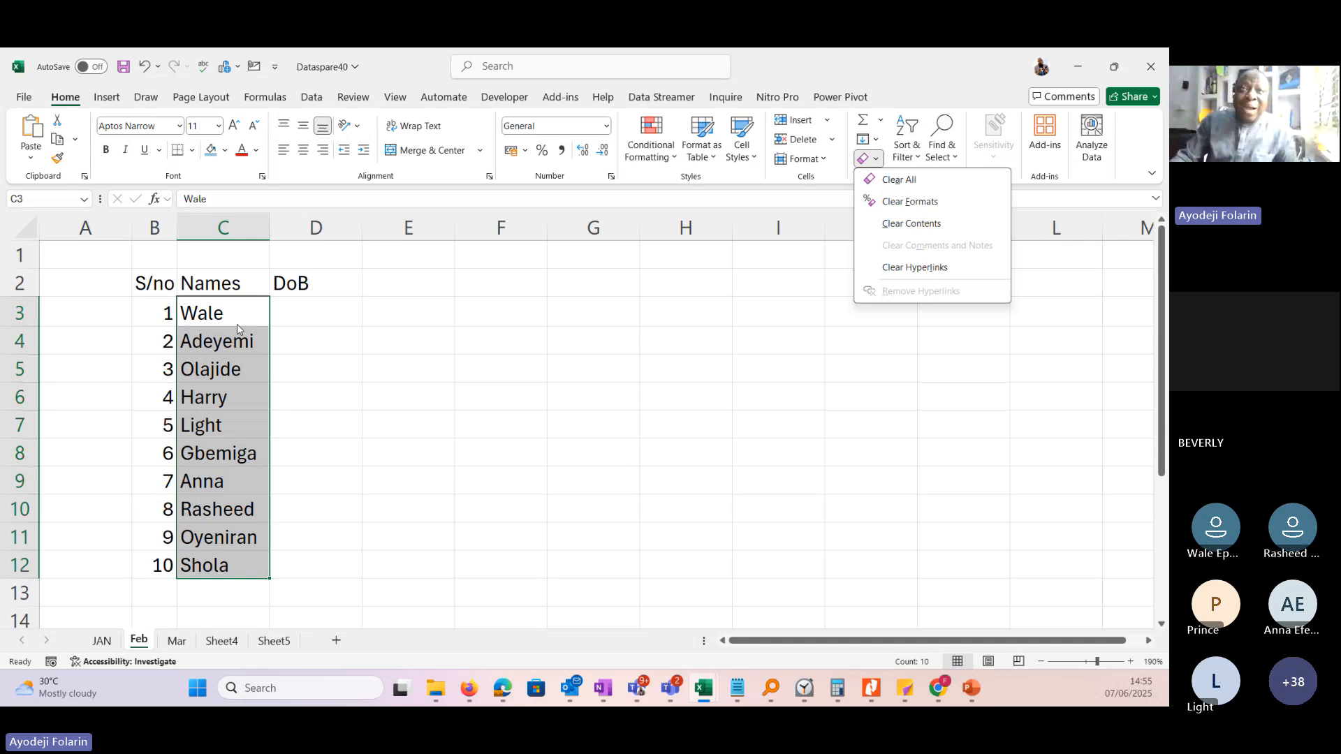
left_click(379, 292)
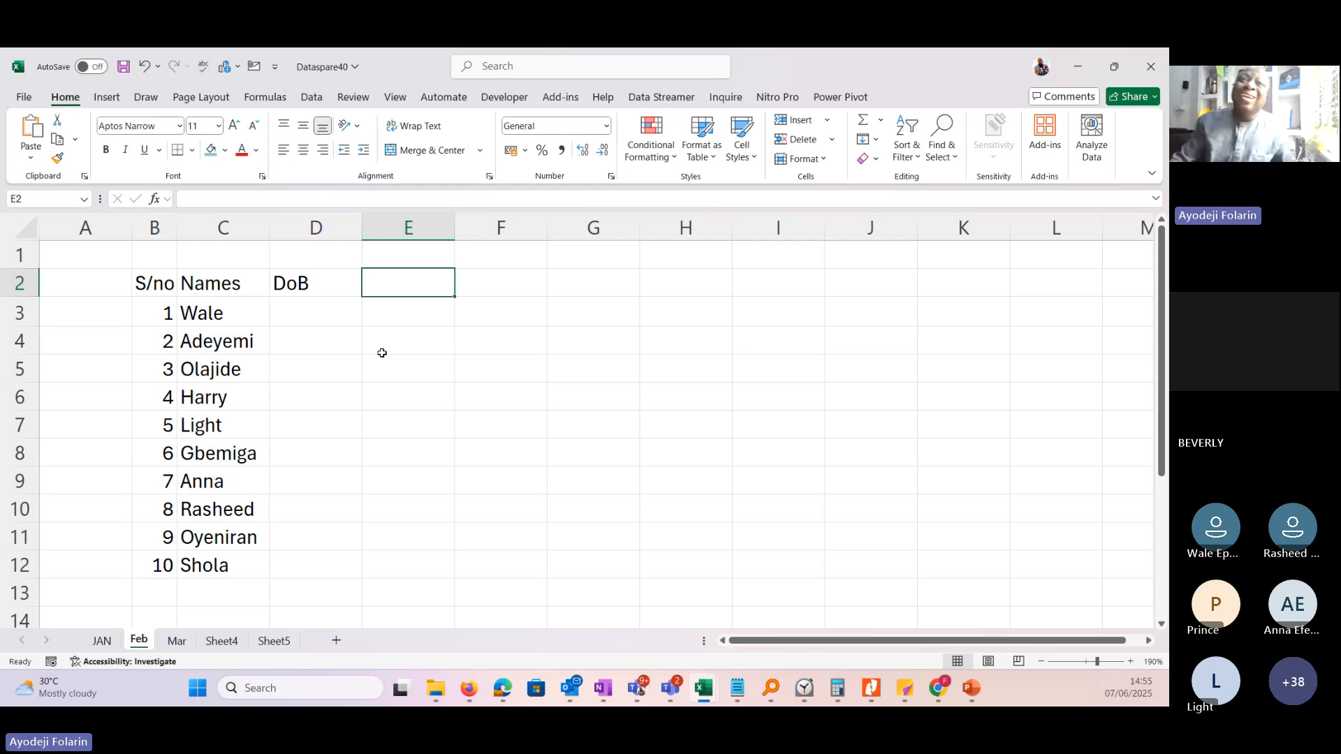
left_click_drag(216, 311, 226, 565)
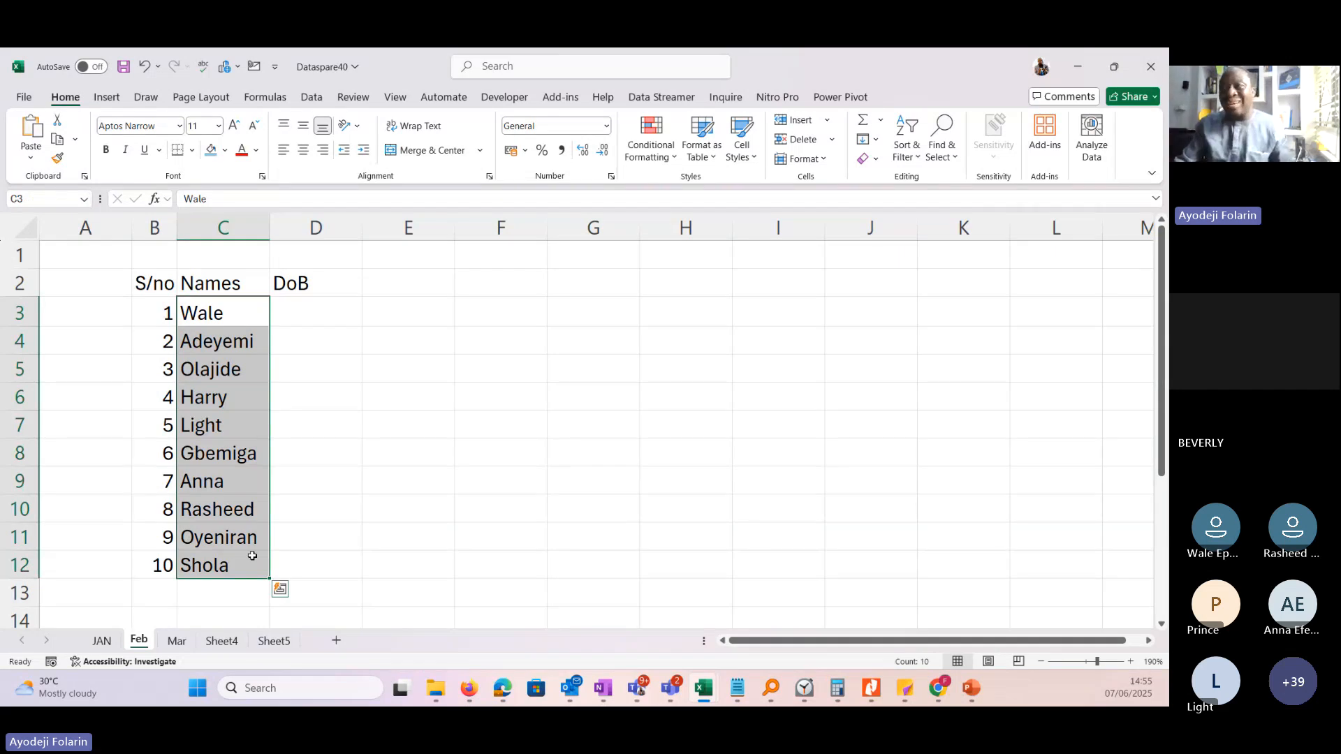
left_click(871, 159)
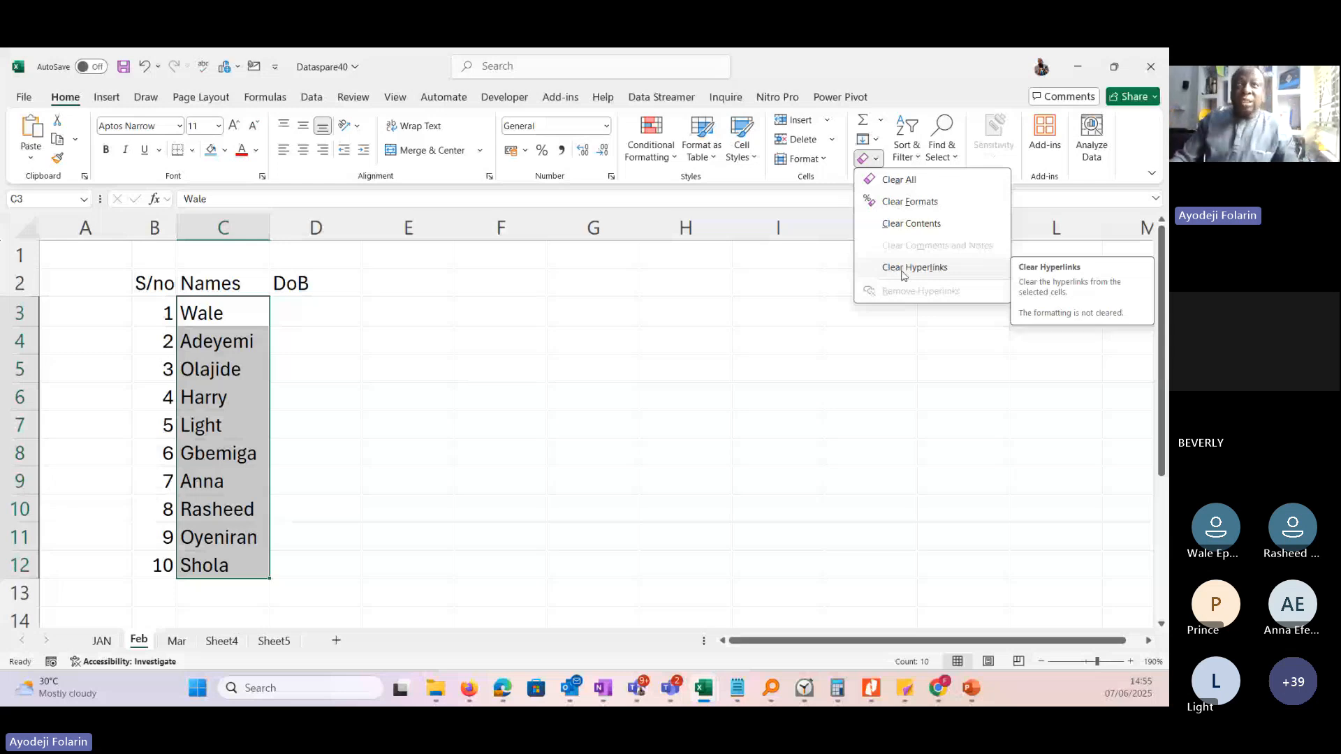
left_click(232, 312)
left_click(232, 312)
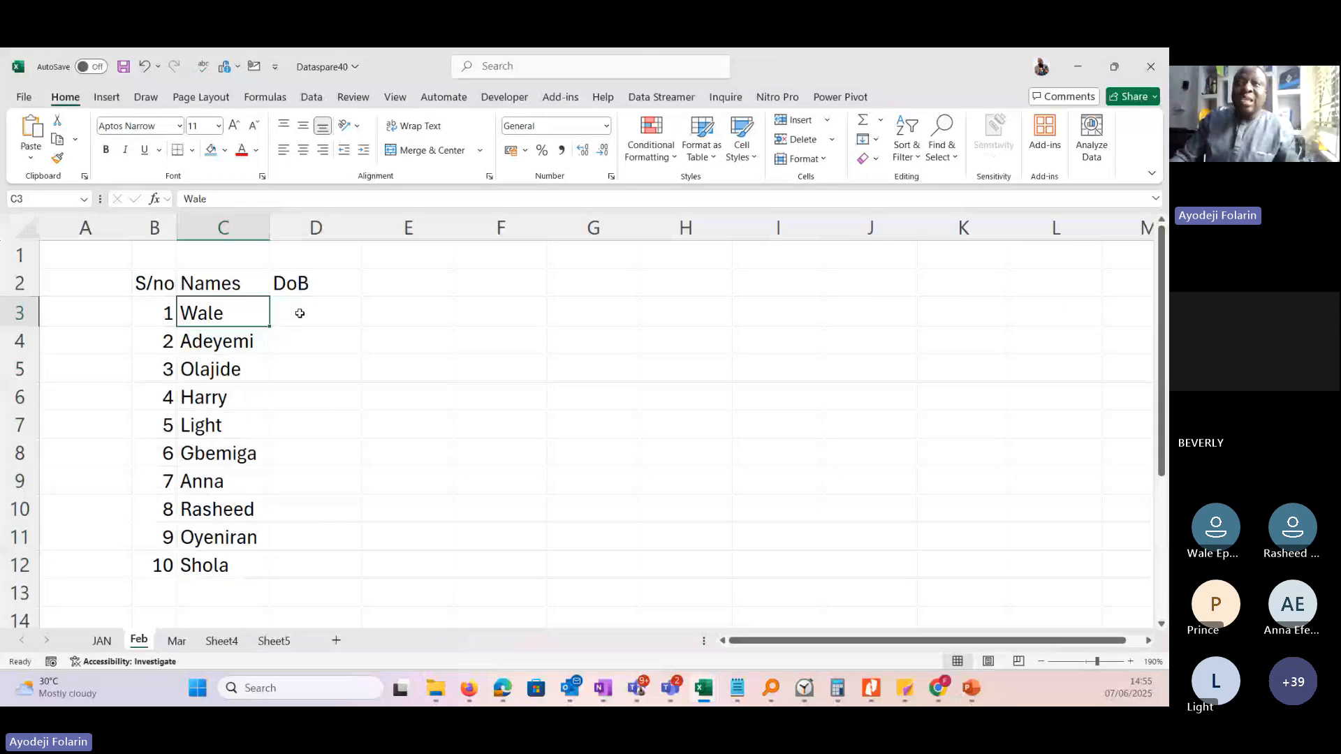
Widen column D and enter a date of birth in D3 for serial number 1, using an abbreviated month name.
left_click(300, 311)
left_click_drag(362, 229, 389, 230)
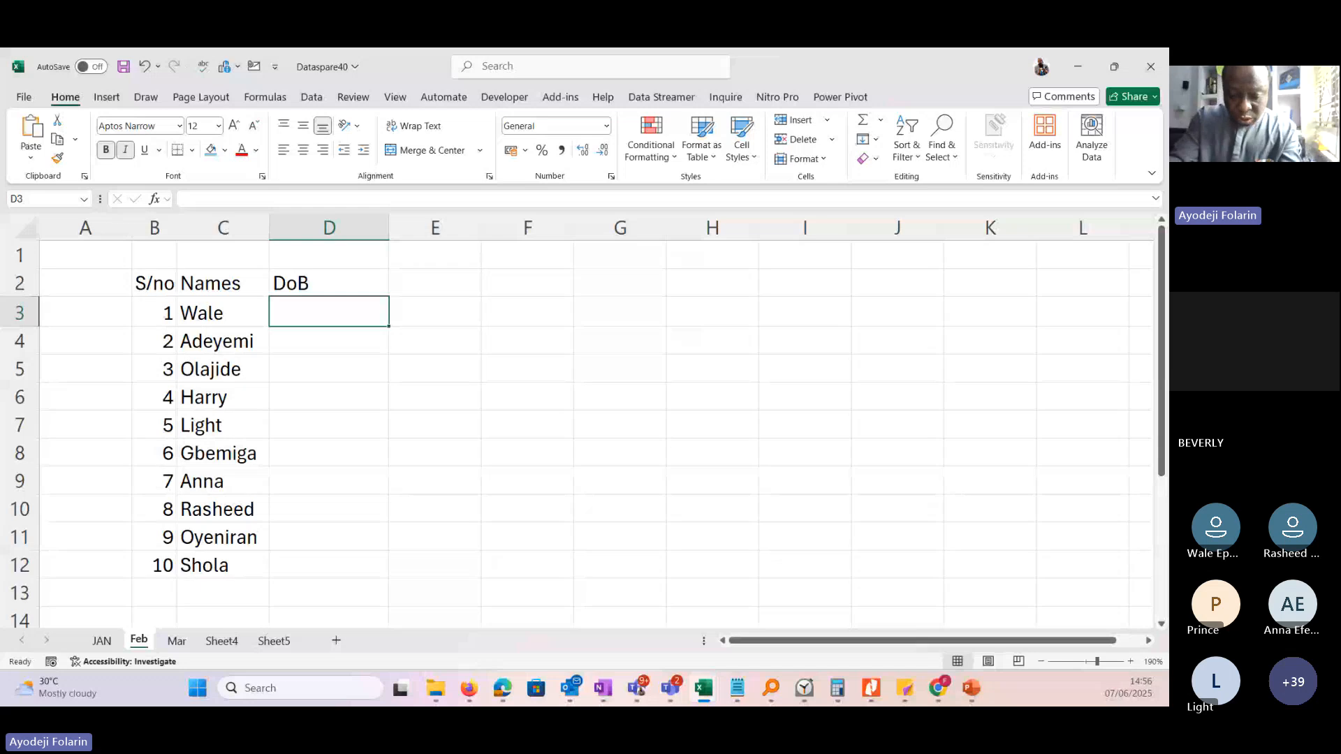
type("12/")
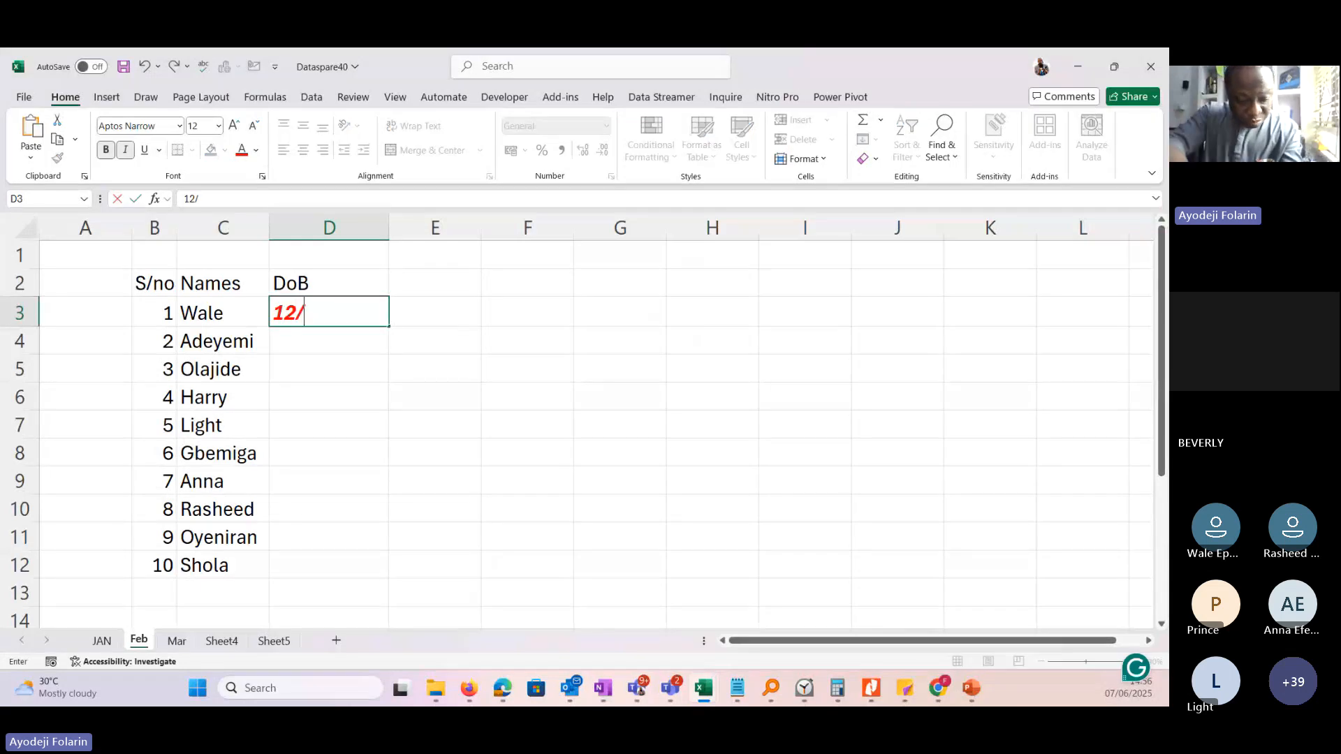
type("Ma")
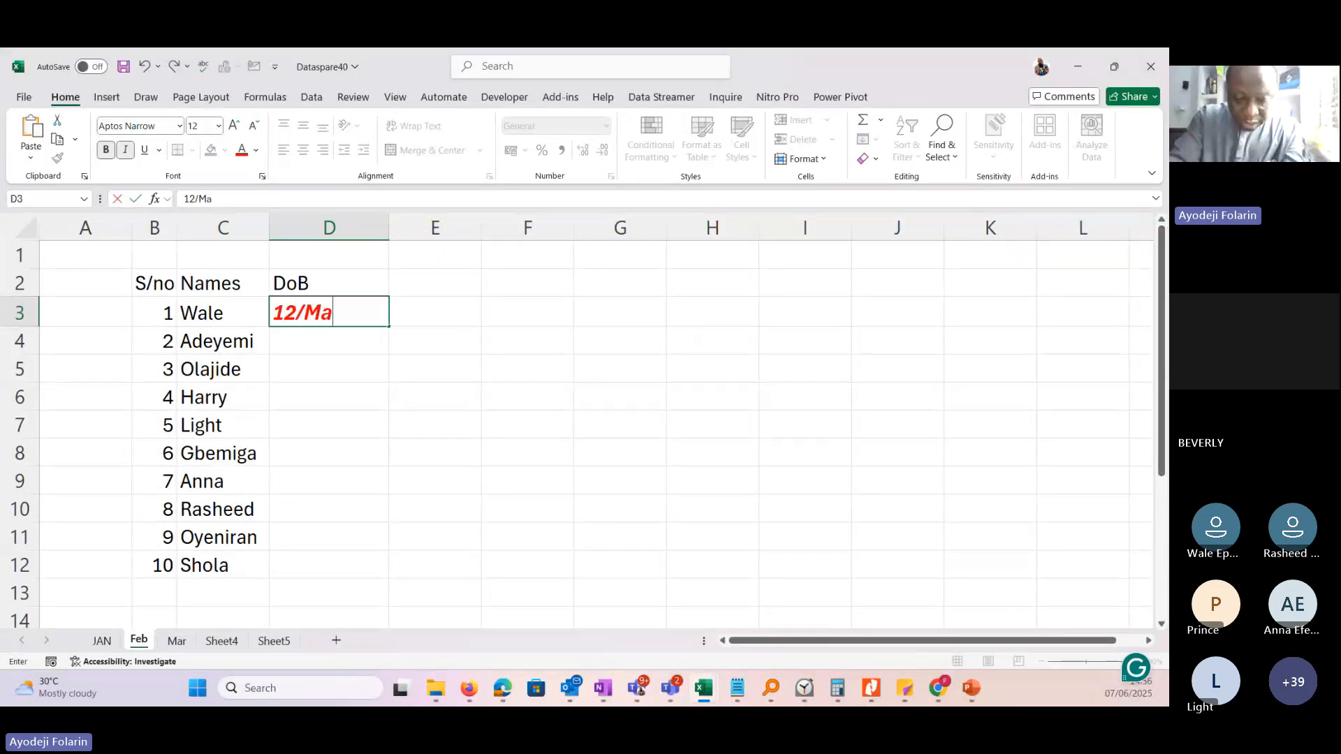
type("y/19")
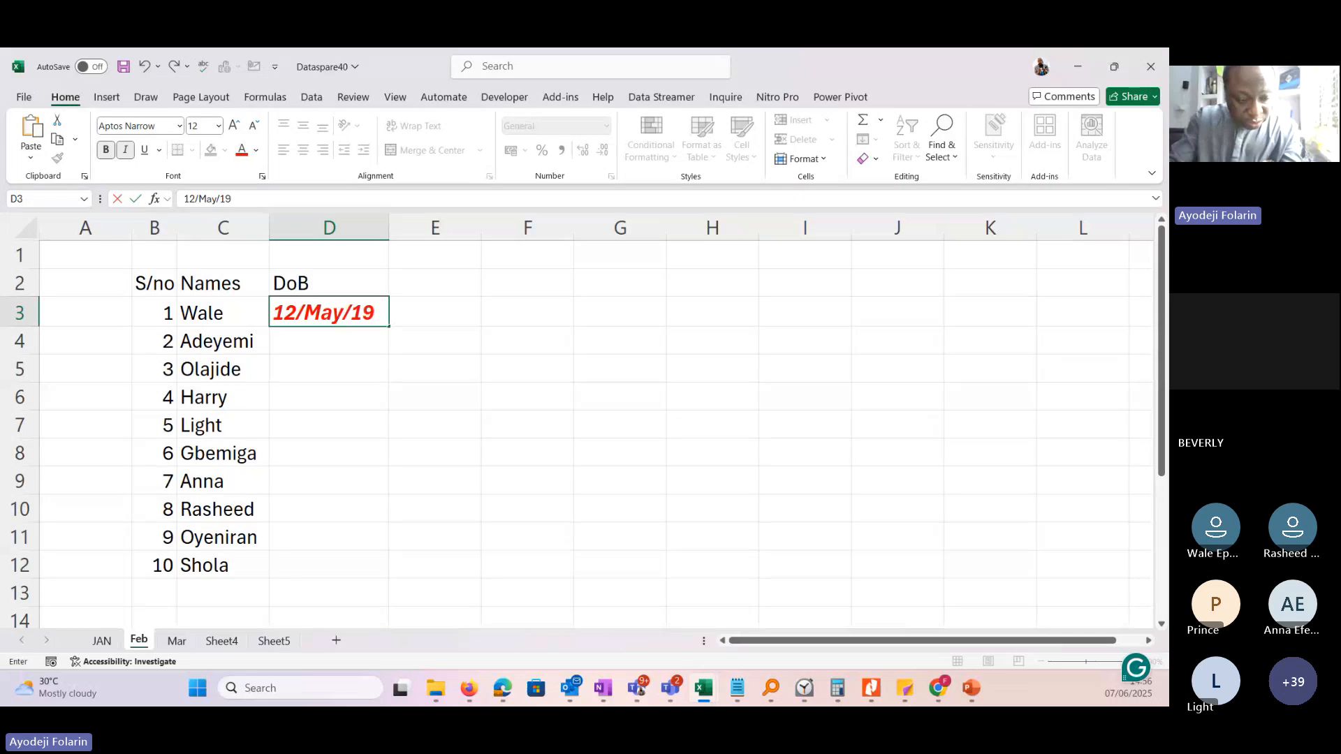
type("7")
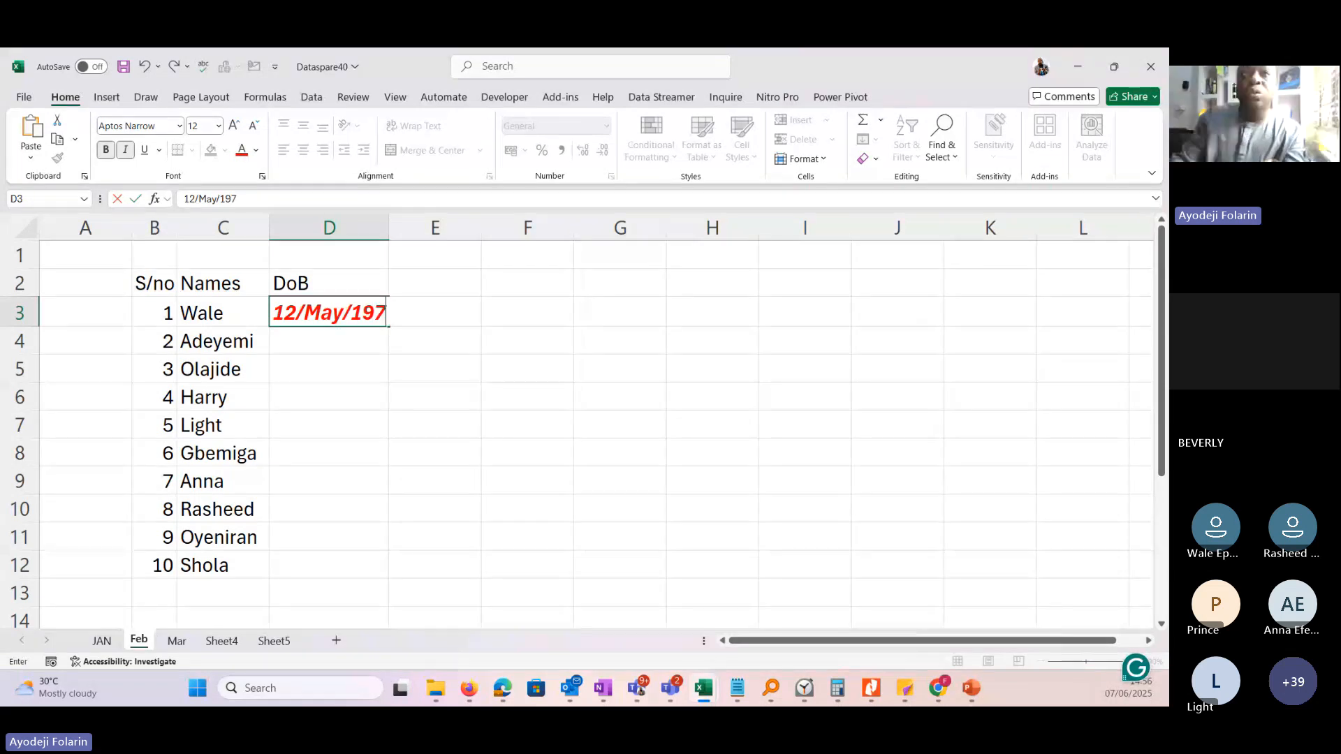
type("2")
key("Return")
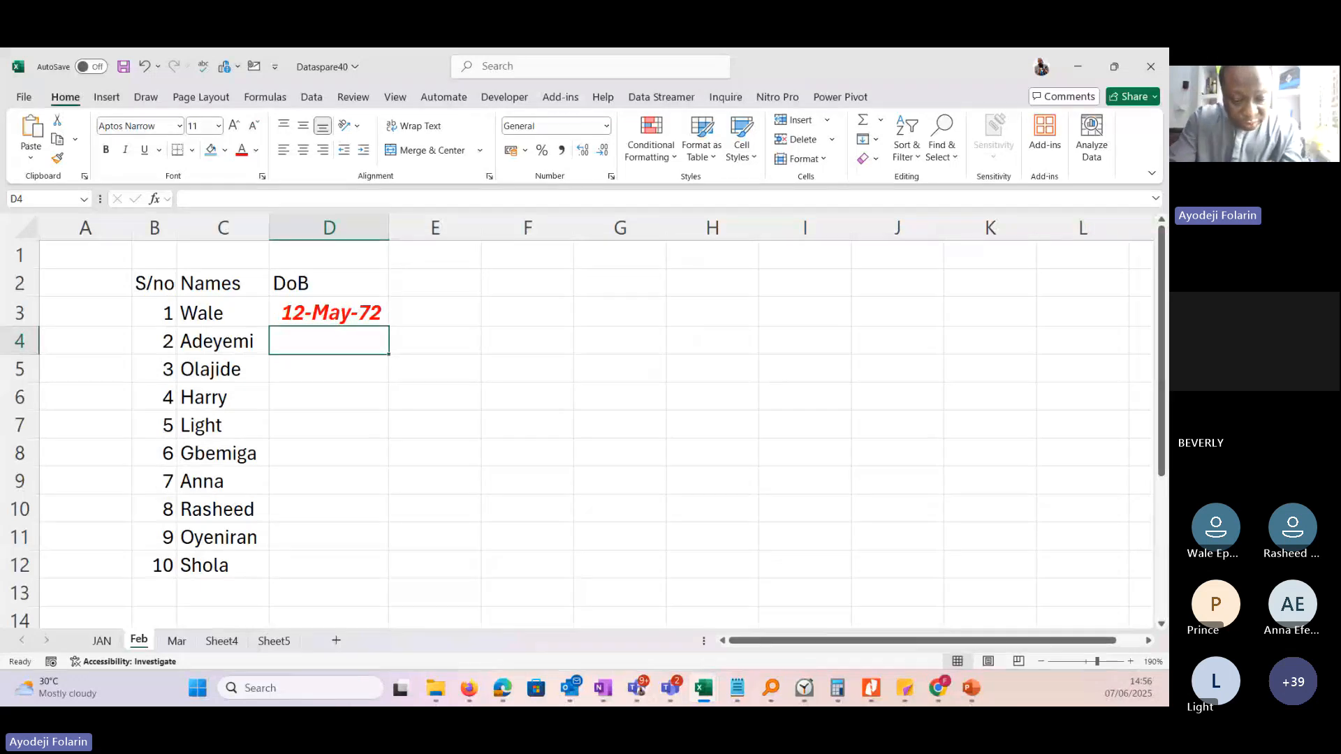
Enter a date of birth in D4 for serial number 2 and correct the century in its year.
type("24/")
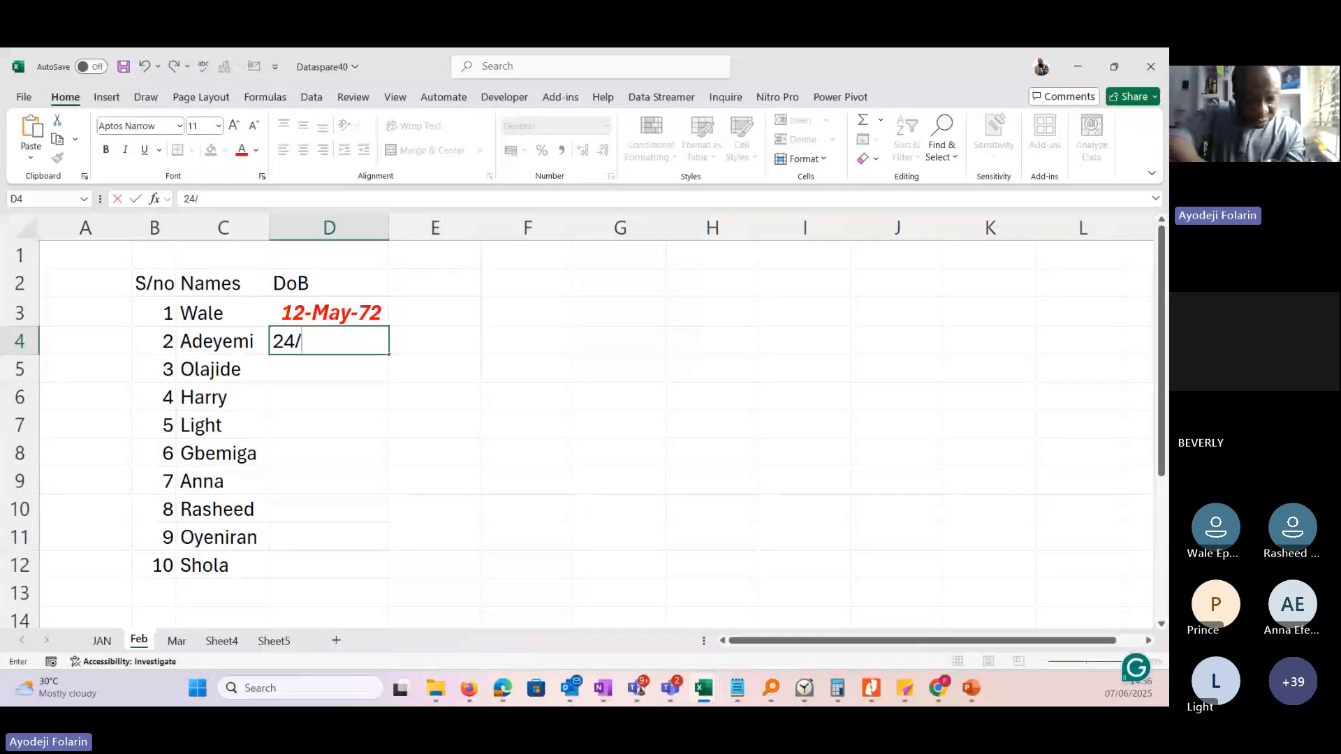
type("Jan/")
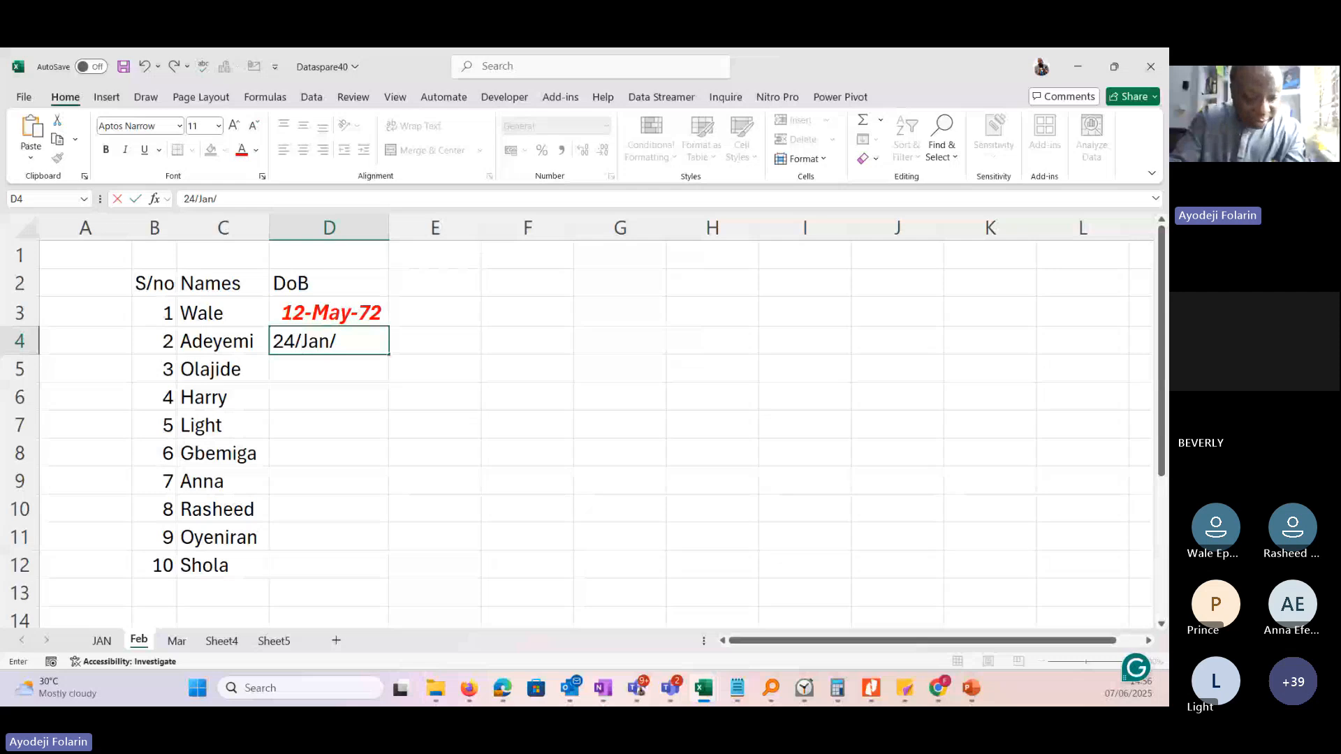
type("1891")
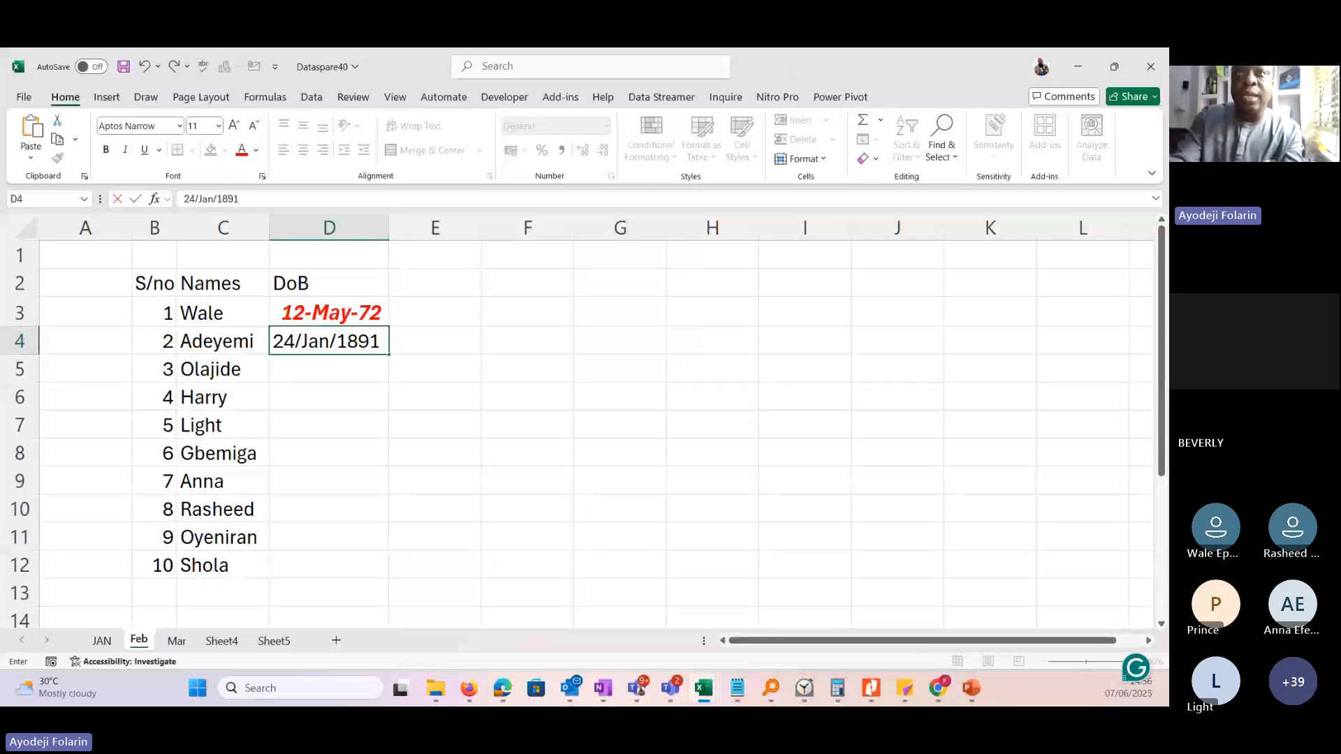
key("Return")
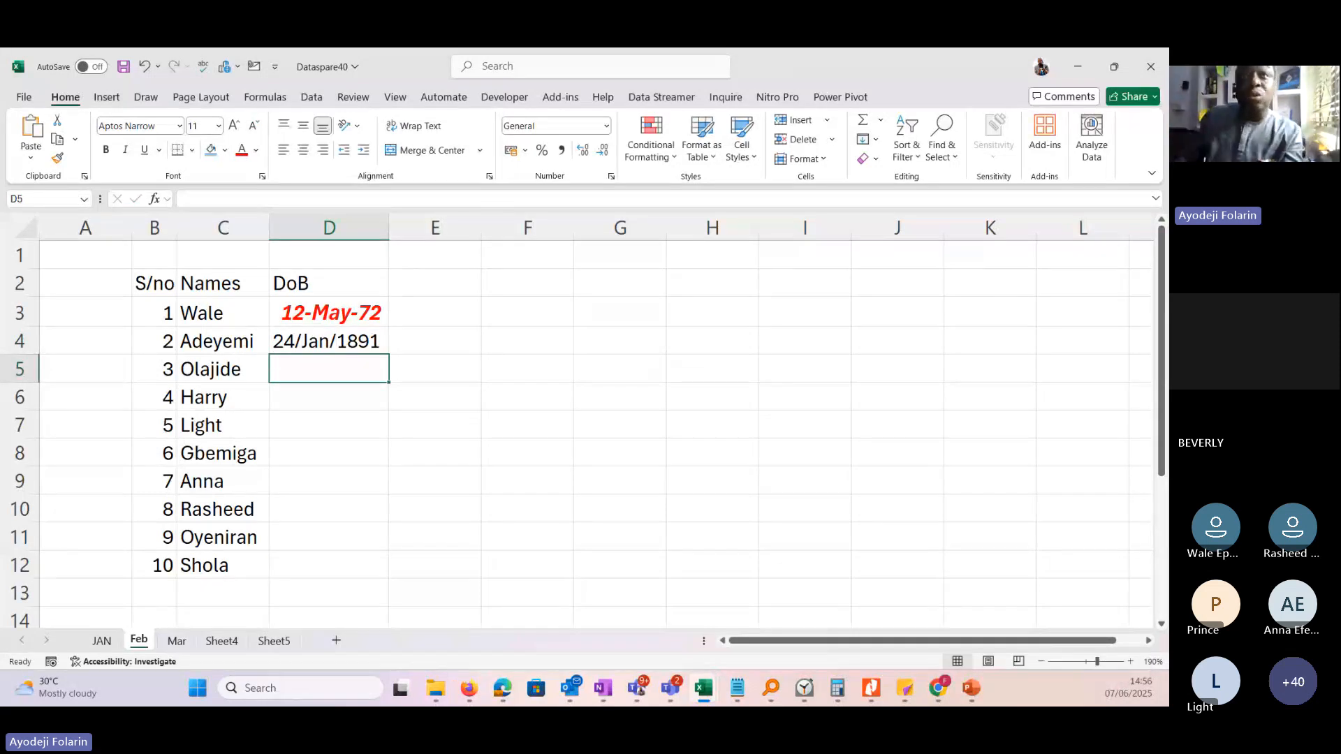
double_click(362, 341)
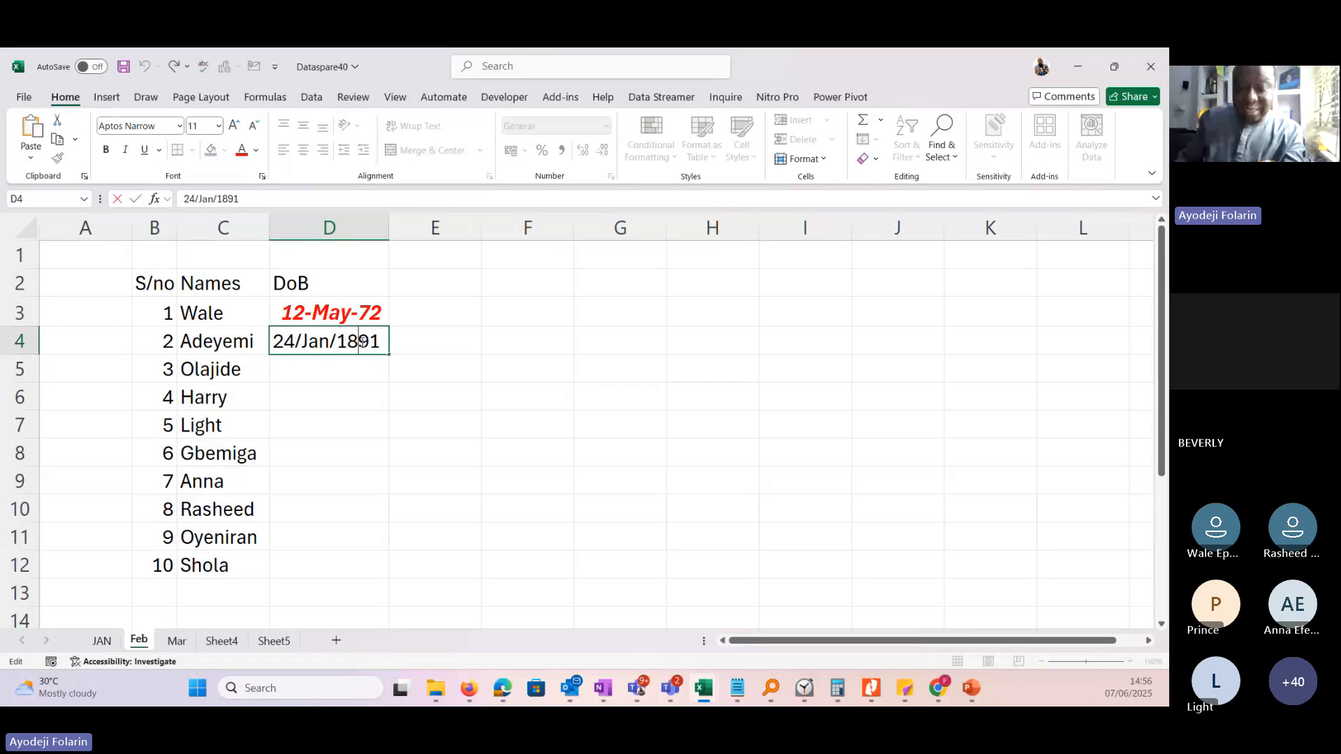
key("BackSpace")
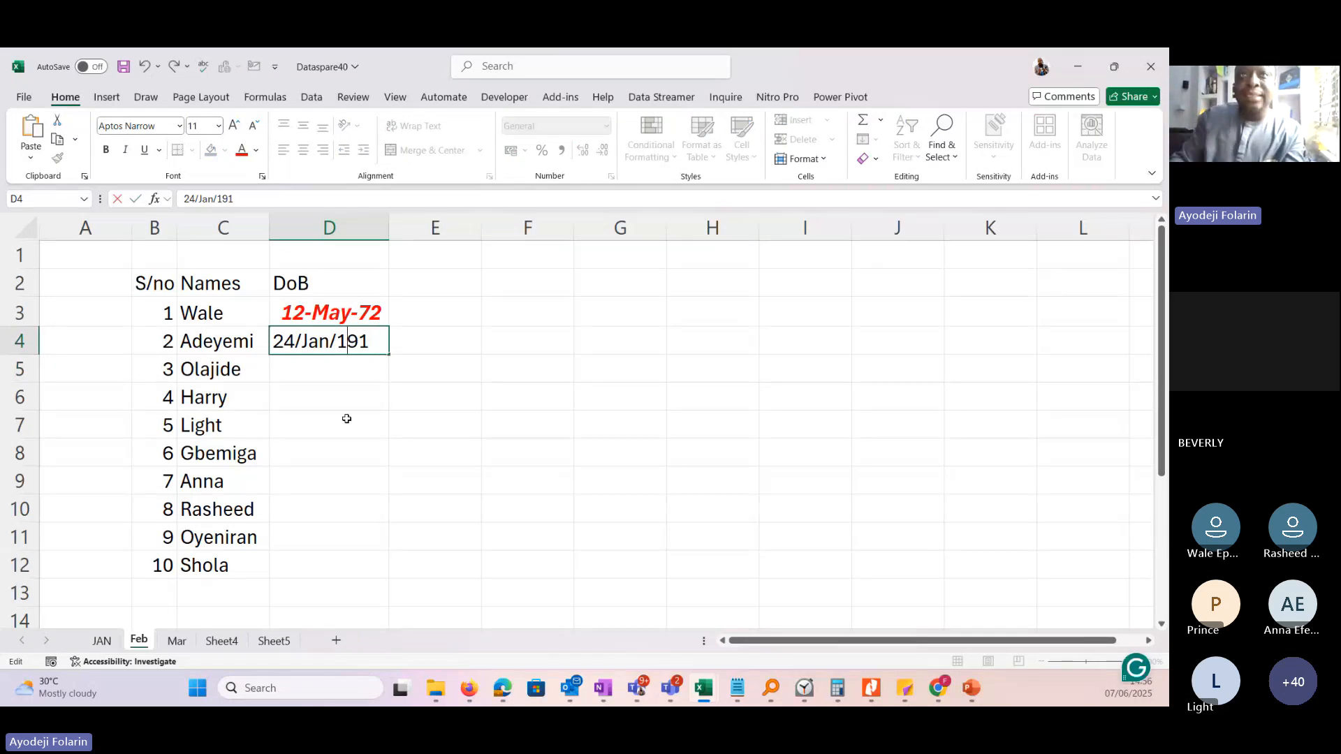
key("Return")
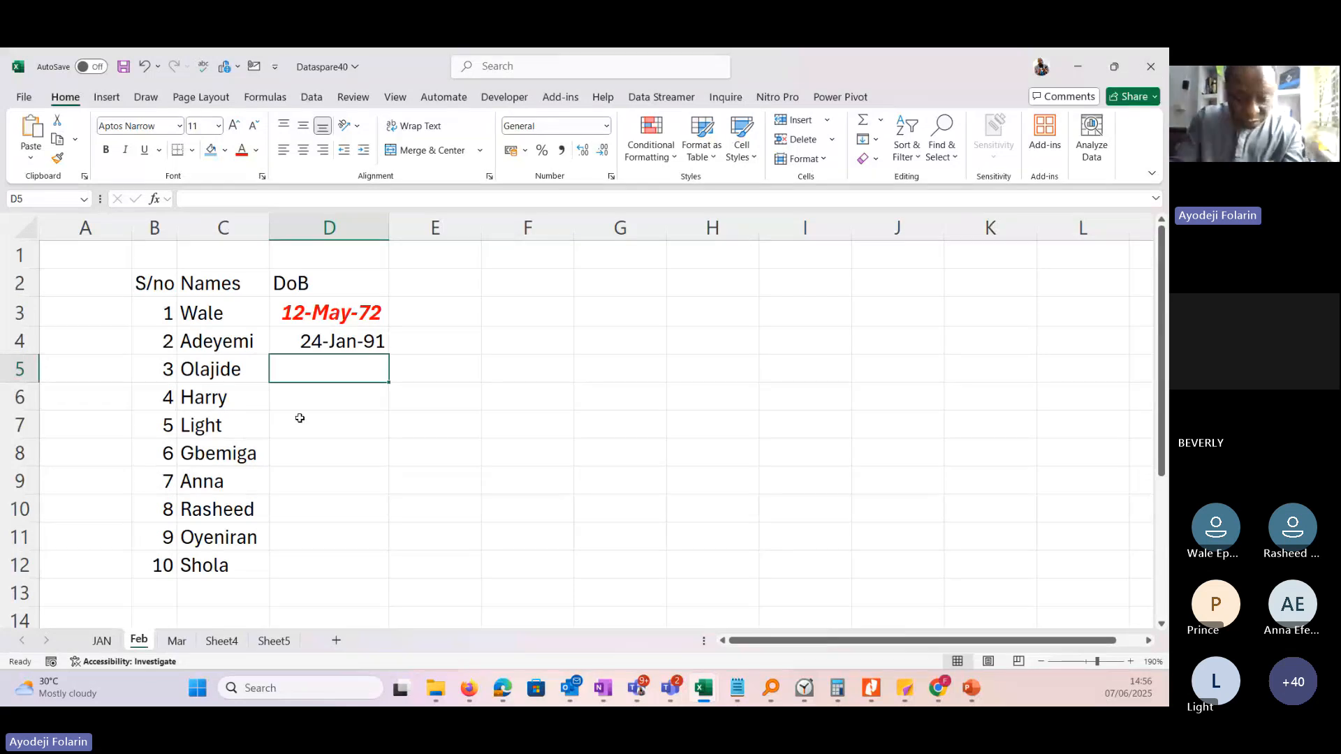
Enter a date of birth in D5 for serial number 3, writing the month as a number.
type("25/12/")
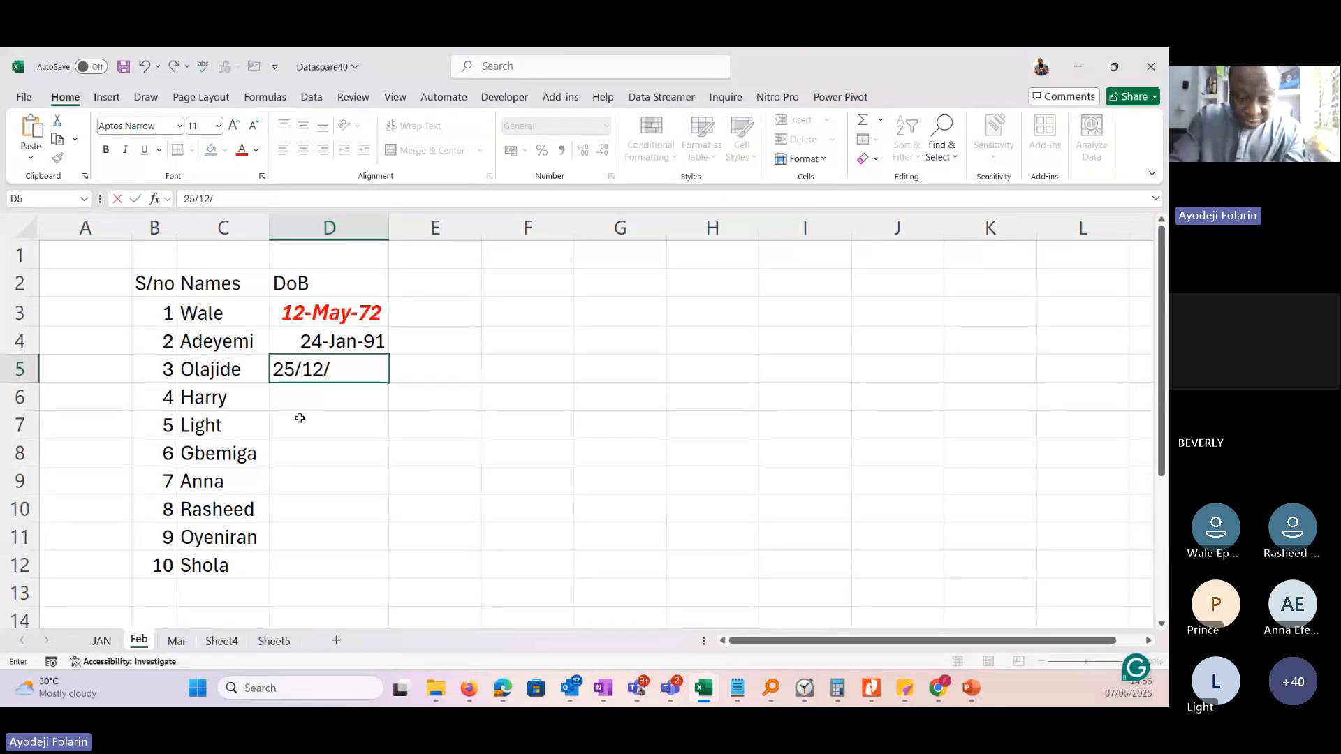
type("19")
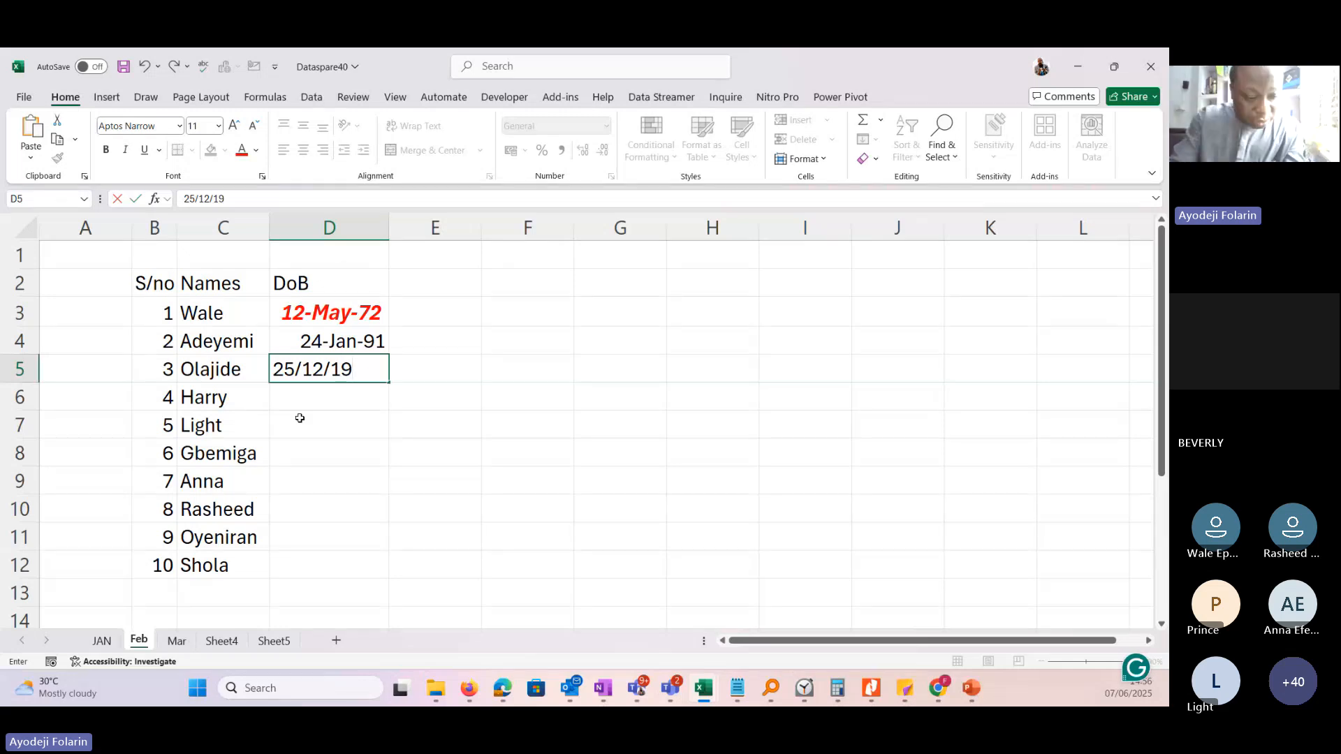
type("92")
key("Return")
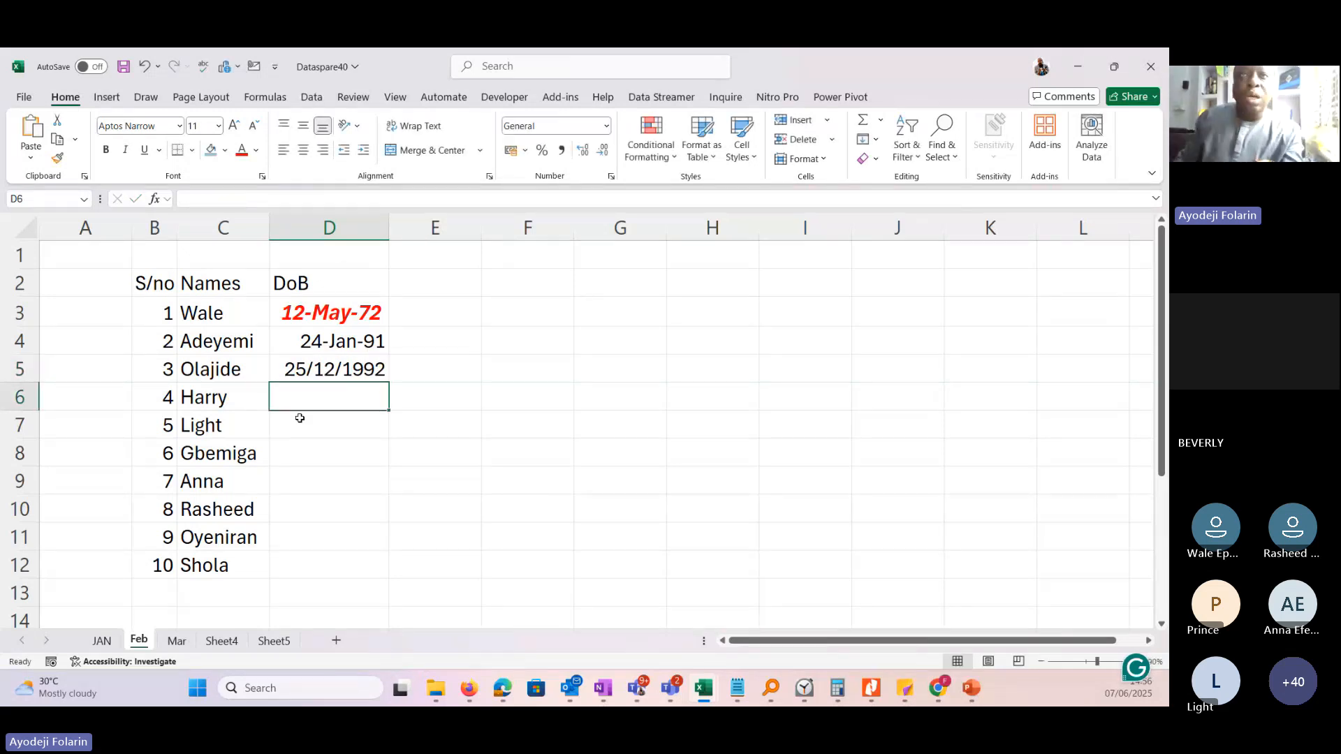
Try to replace the numeric month of the date in D5 with its abbreviated name.
left_click(334, 370)
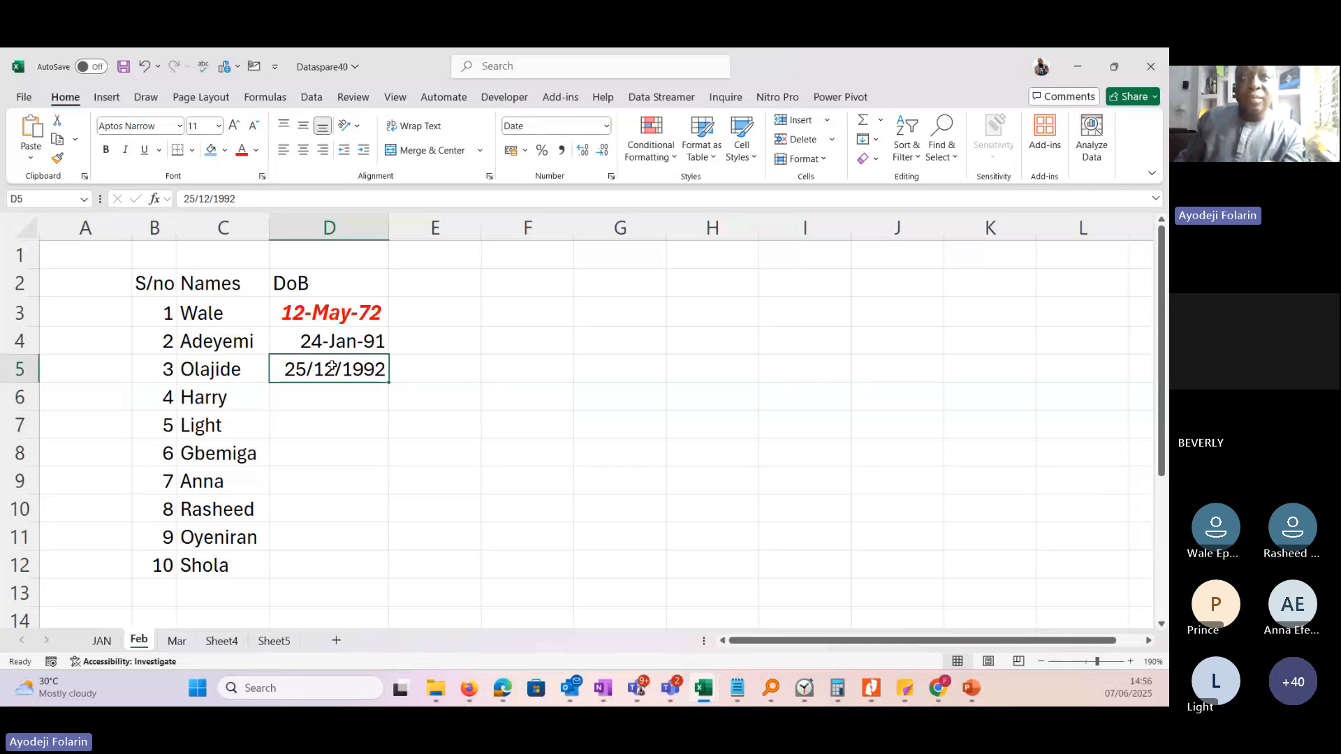
double_click(334, 370)
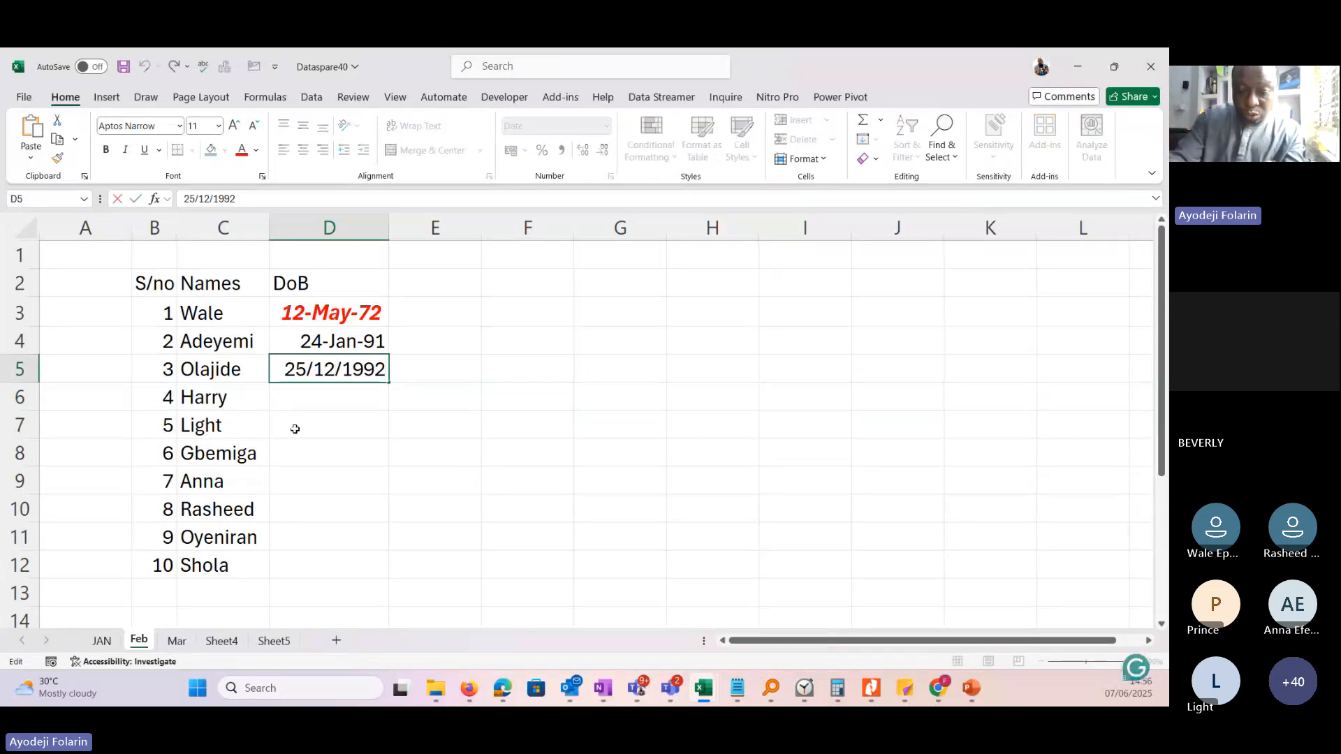
key("BackSpace")
key("BackSpace")
type("Dec")
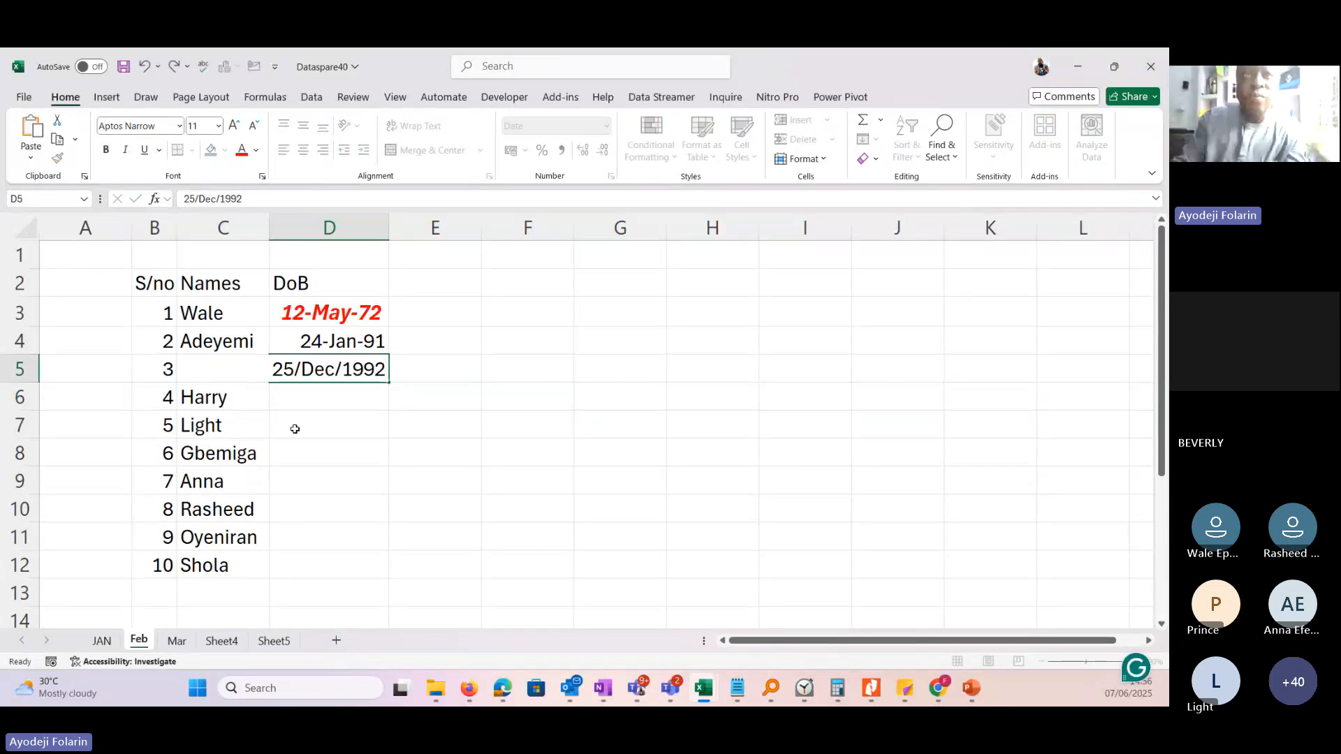
key("Return")
Enter a date of birth in D6 for serial number 4, using an abbreviated month name.
type("7")
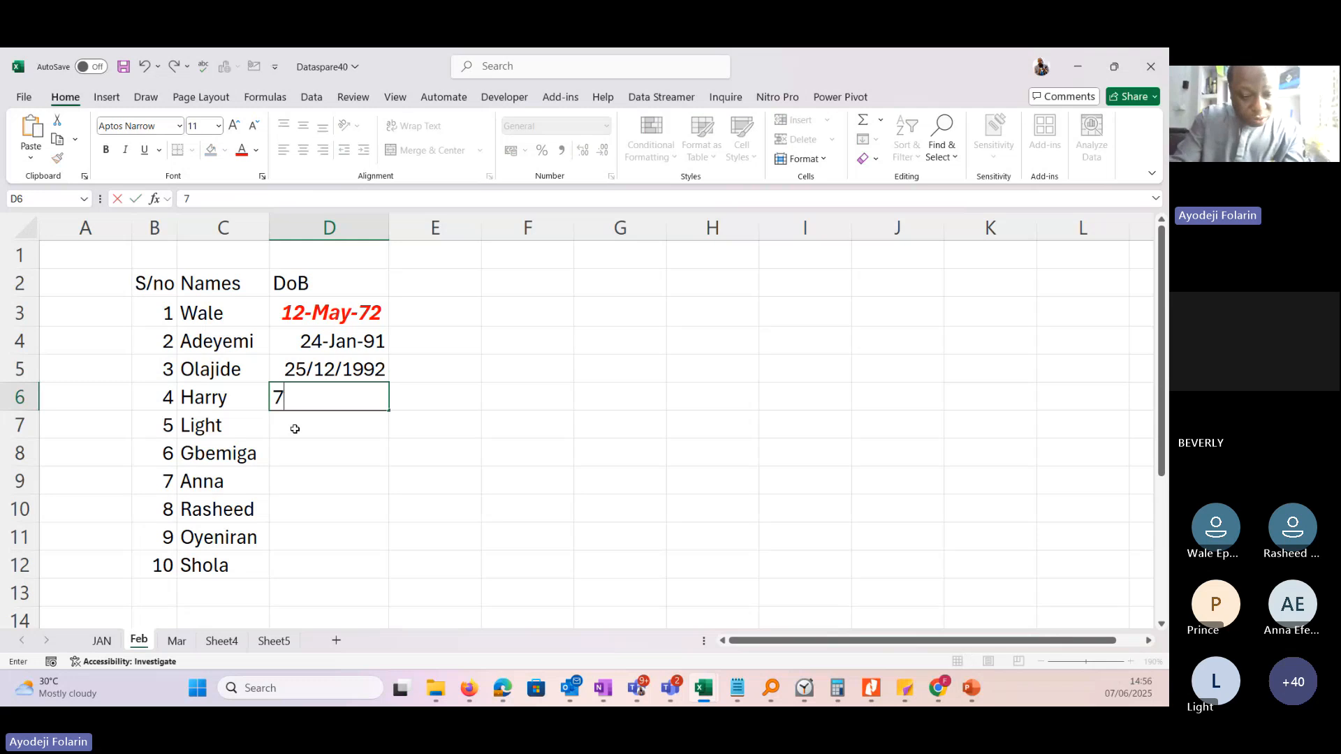
type("/J")
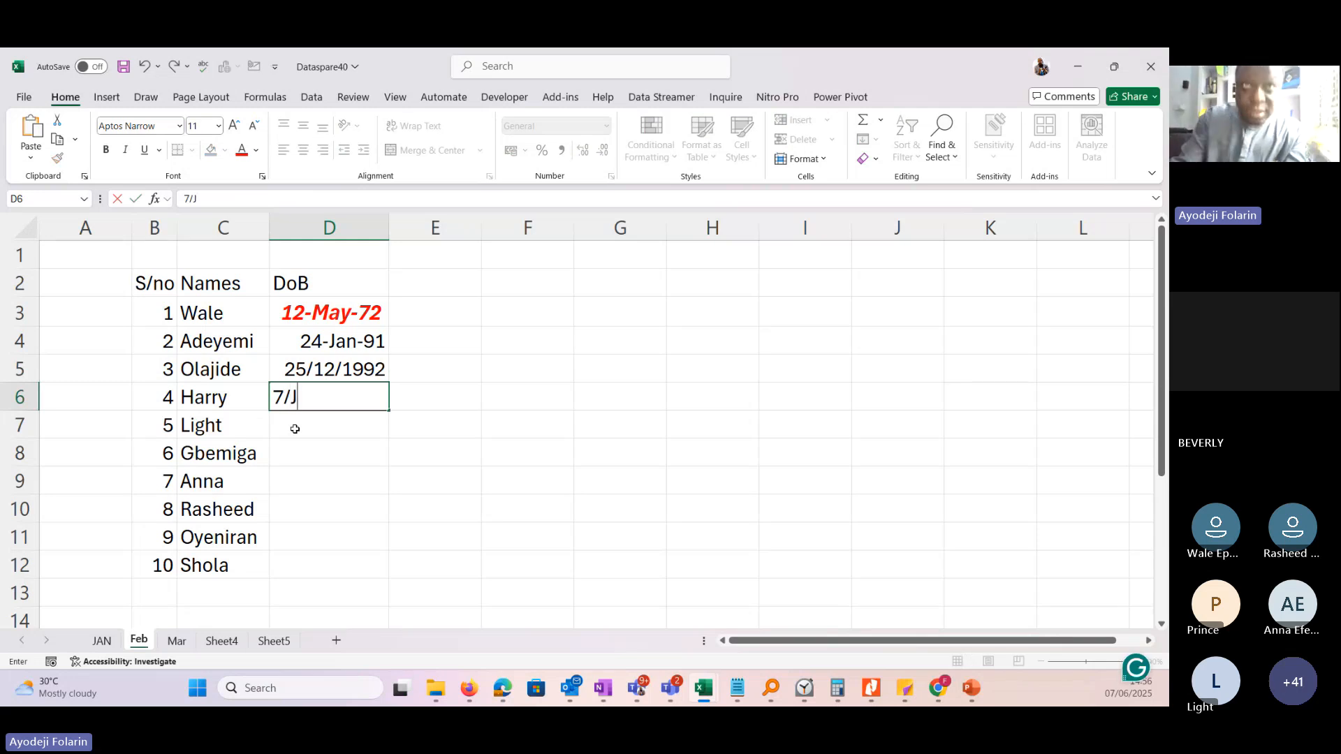
type("l")
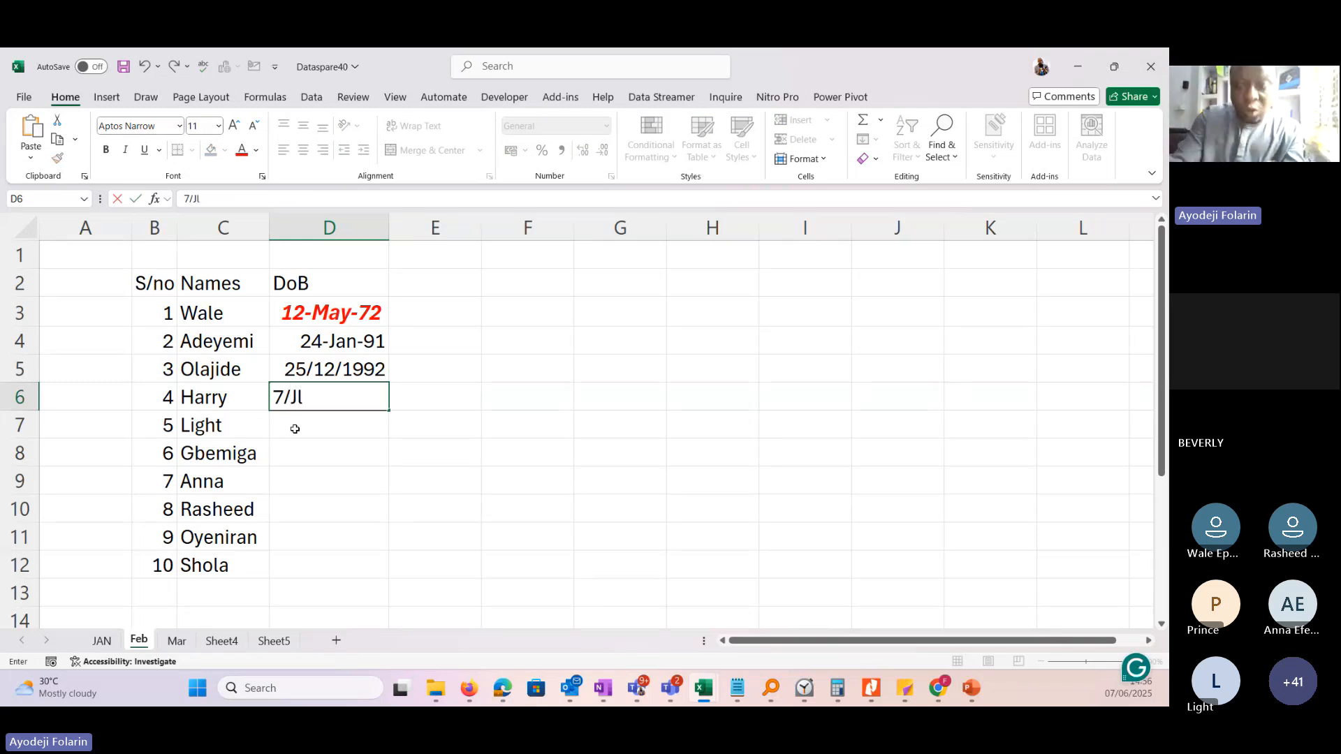
type("\\")
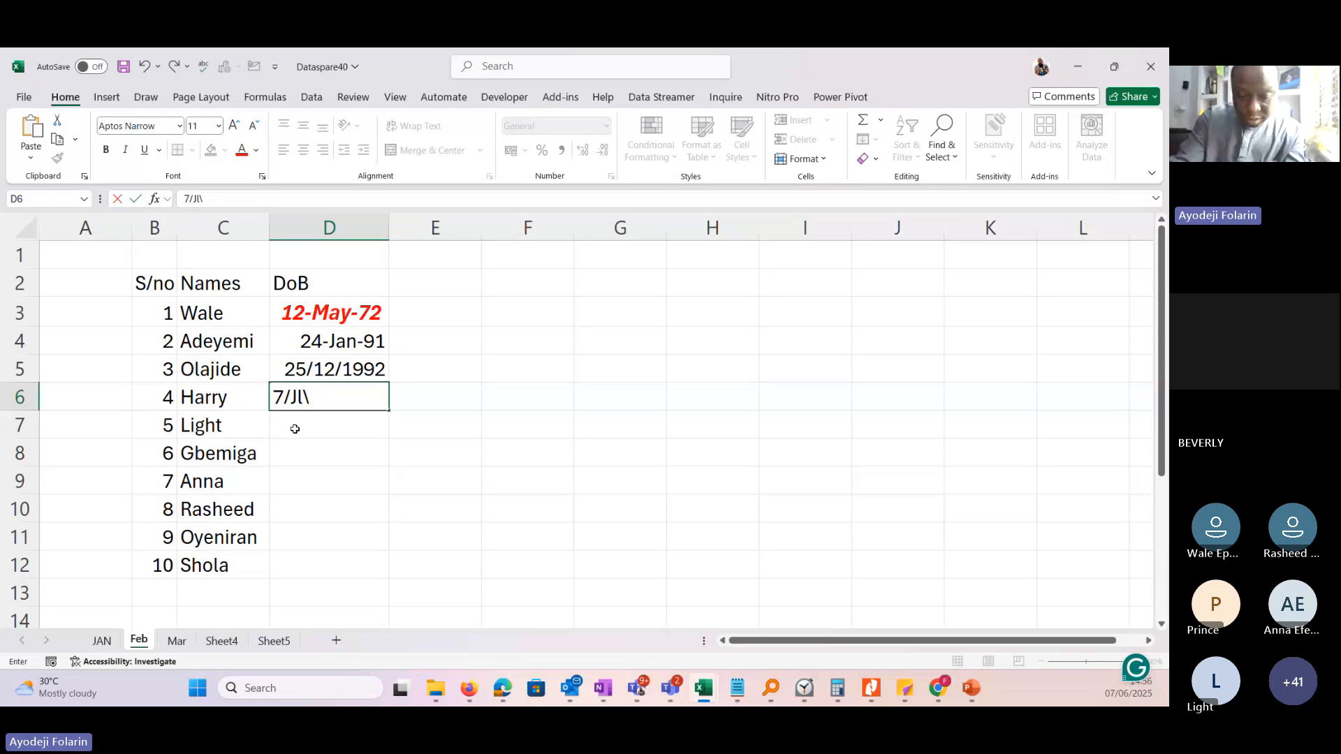
key("BackSpace")
key("BackSpace")
type("ul/")
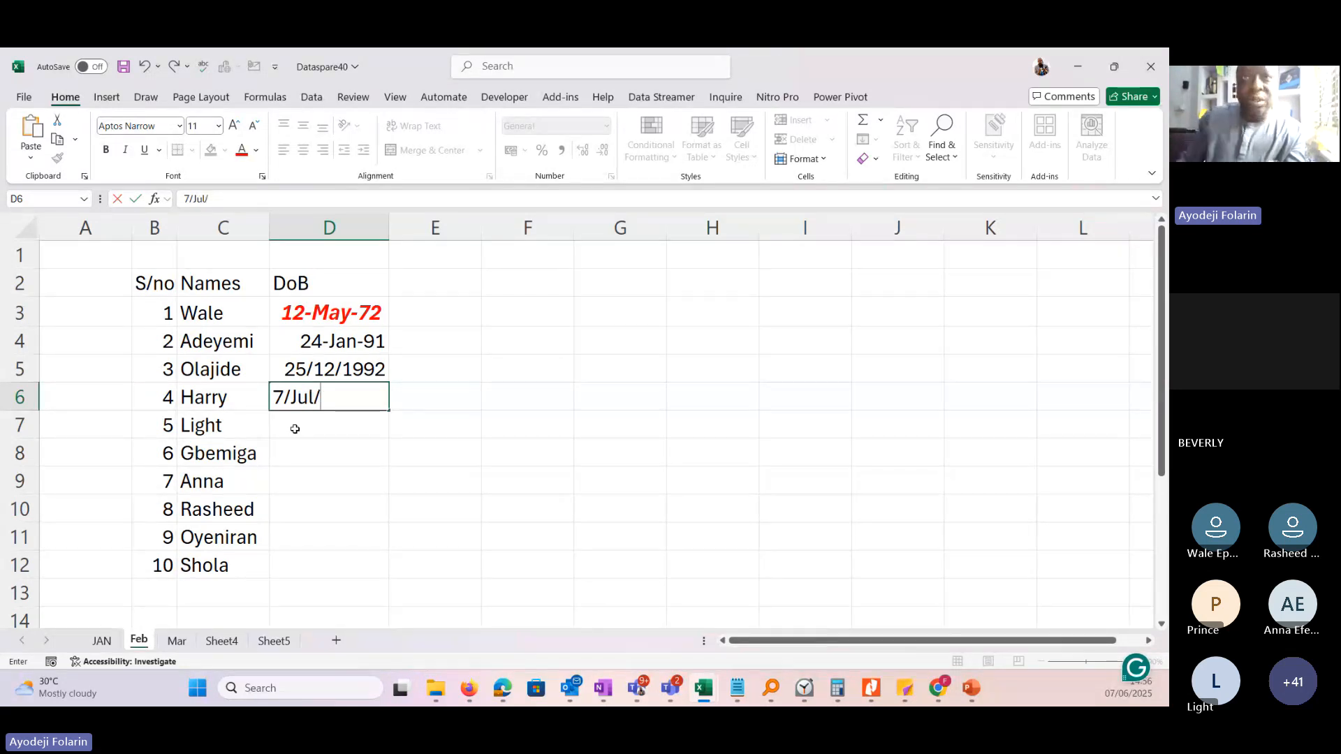
type("2000")
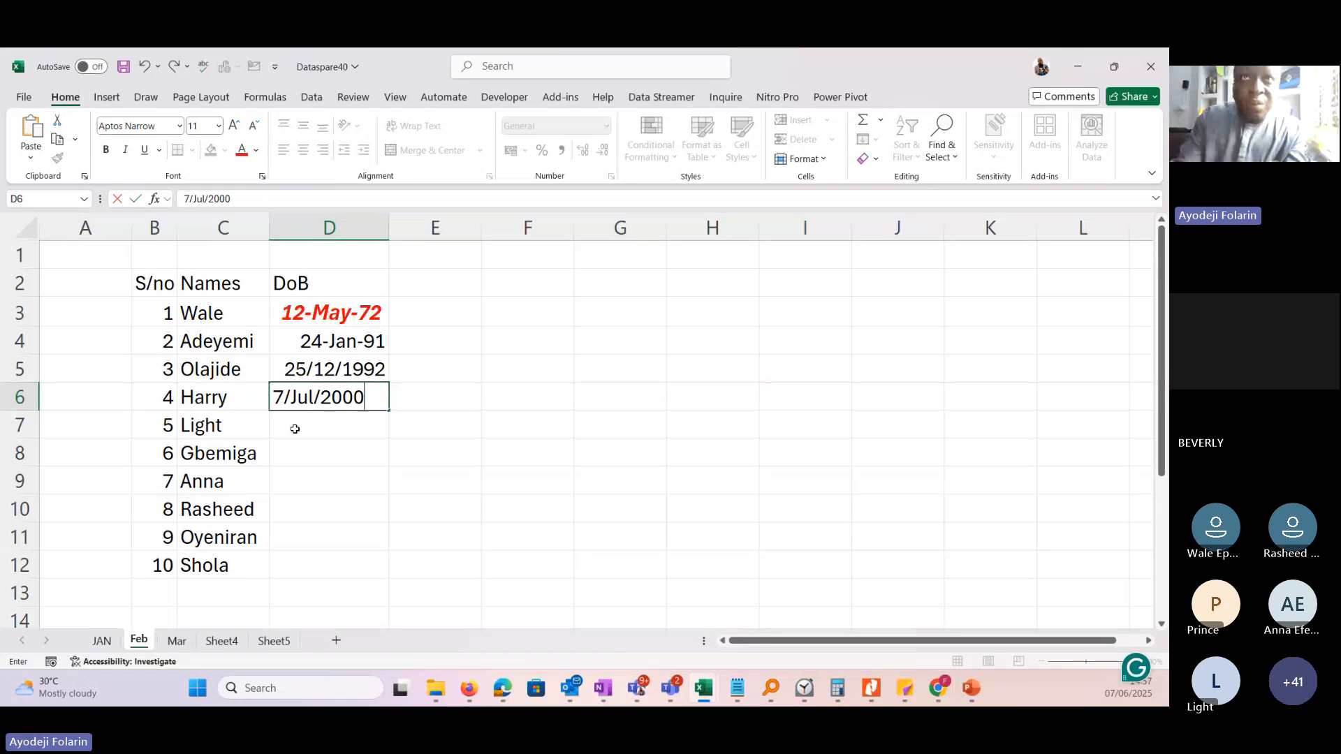
key("Return")
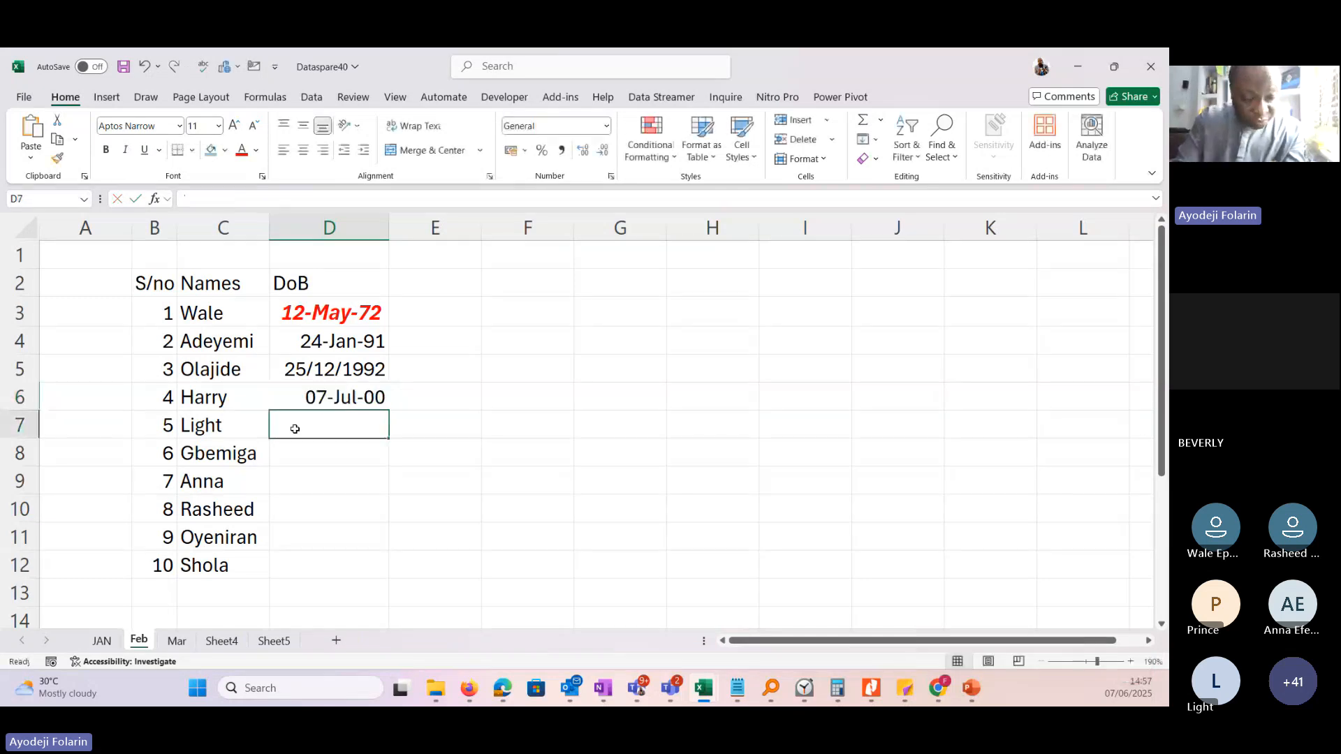
Enter a date of birth in D7 for serial number 5, using an abbreviated month name.
type("1")
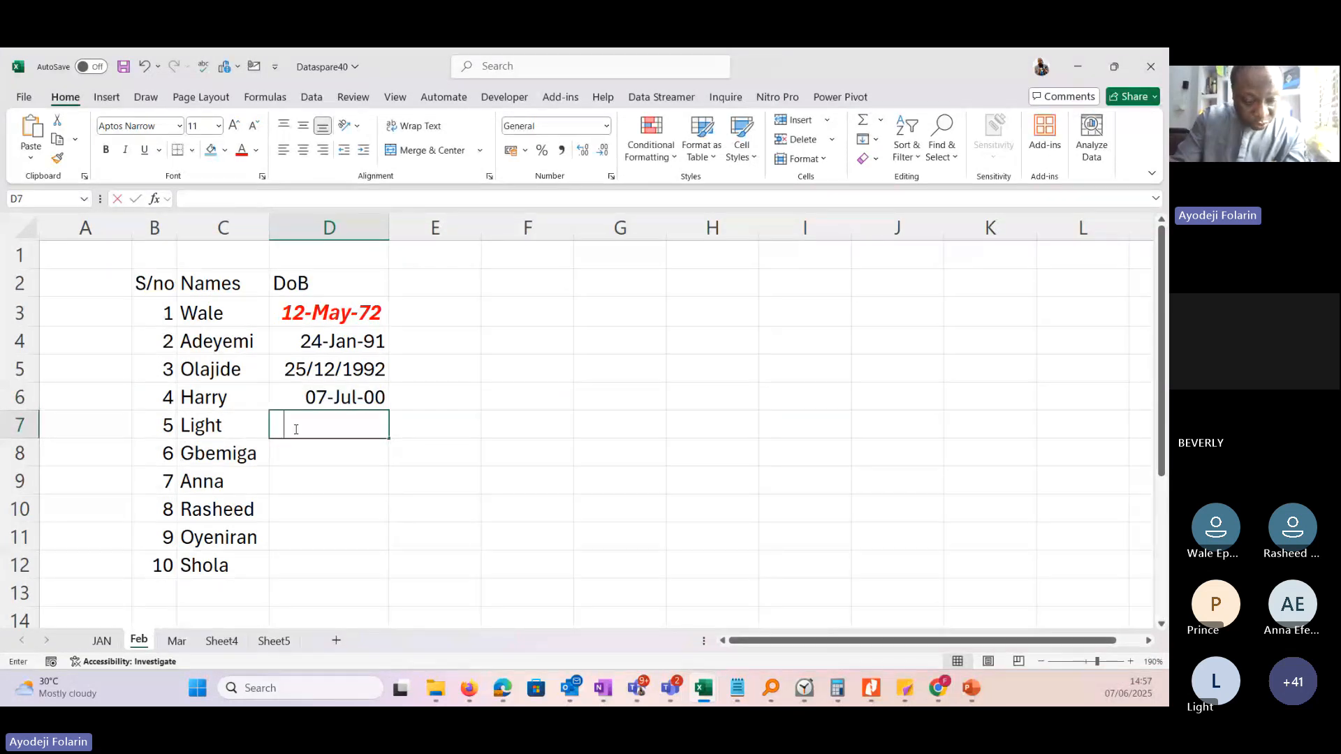
type("/Aug")
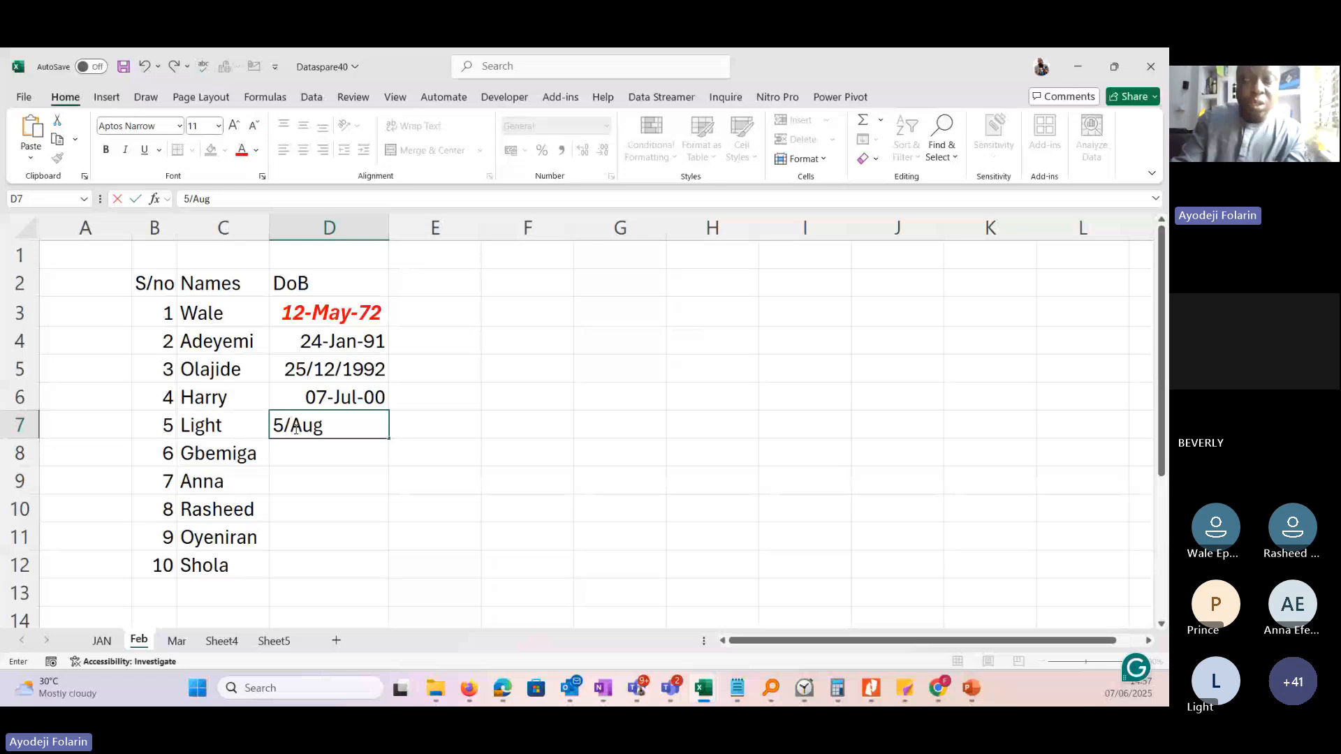
type("/")
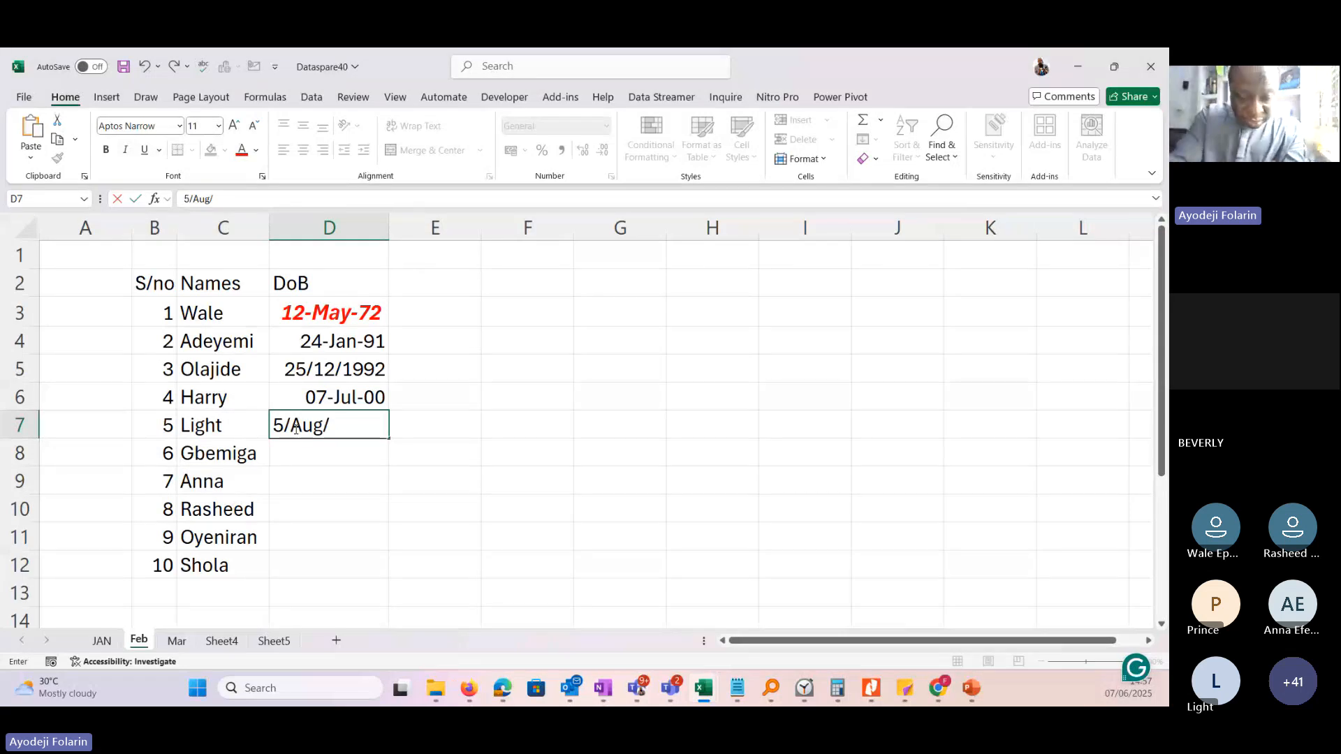
type("1999")
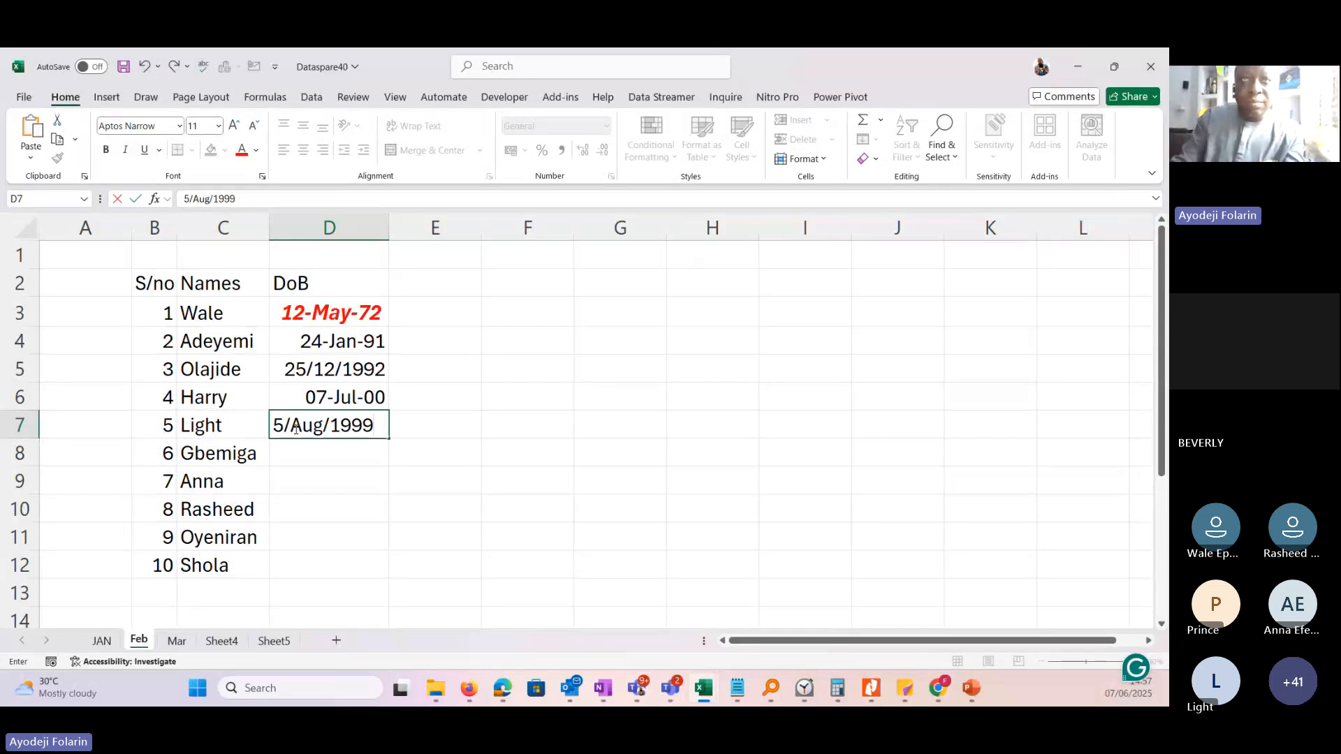
key("Return")
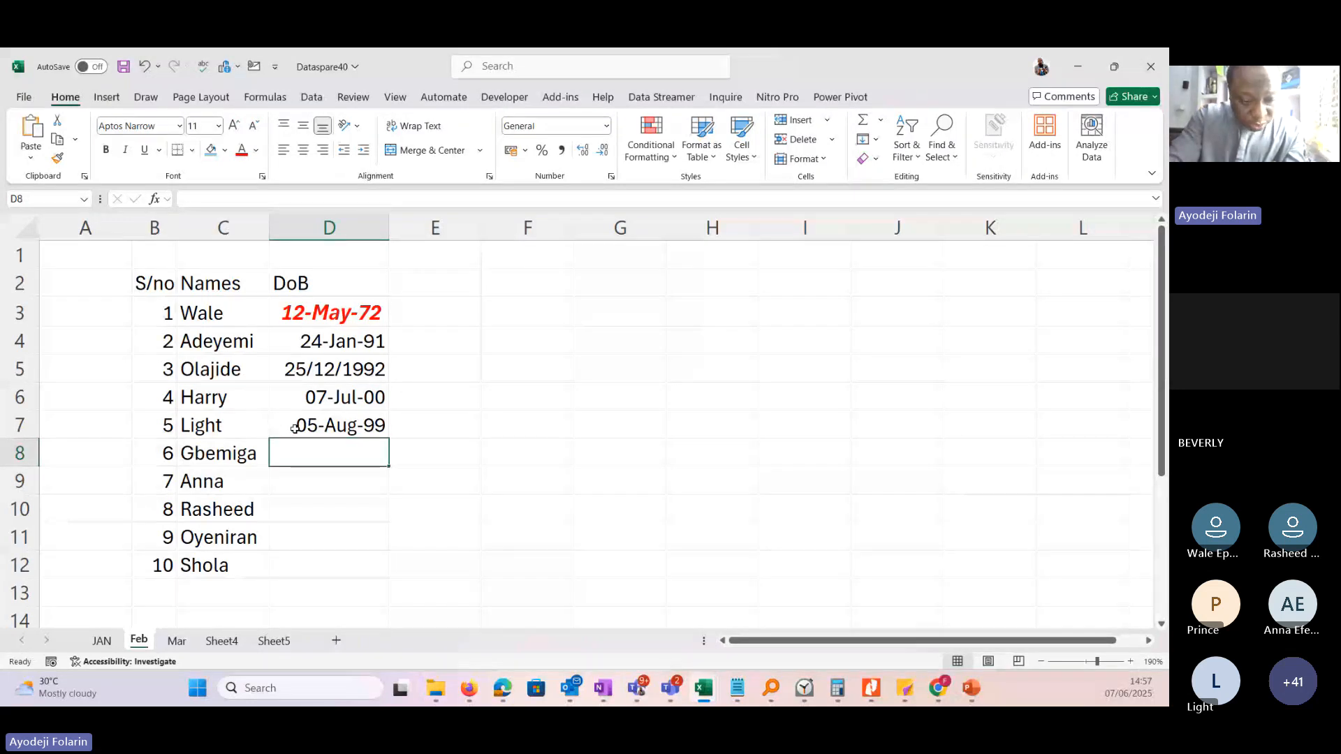
Enter a date of birth in D8 for serial number 6, and fill D9:D12 by repeating the dates from D5:D8.
type("2")
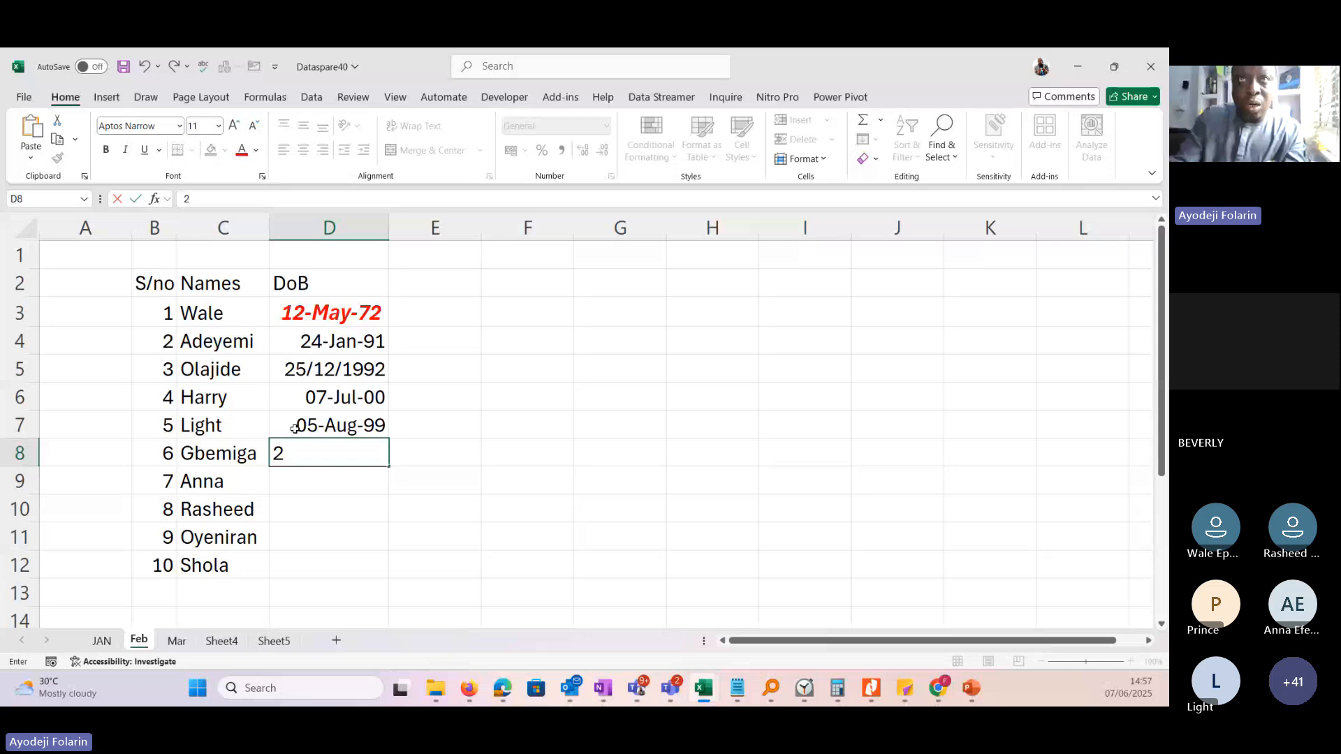
type("9/")
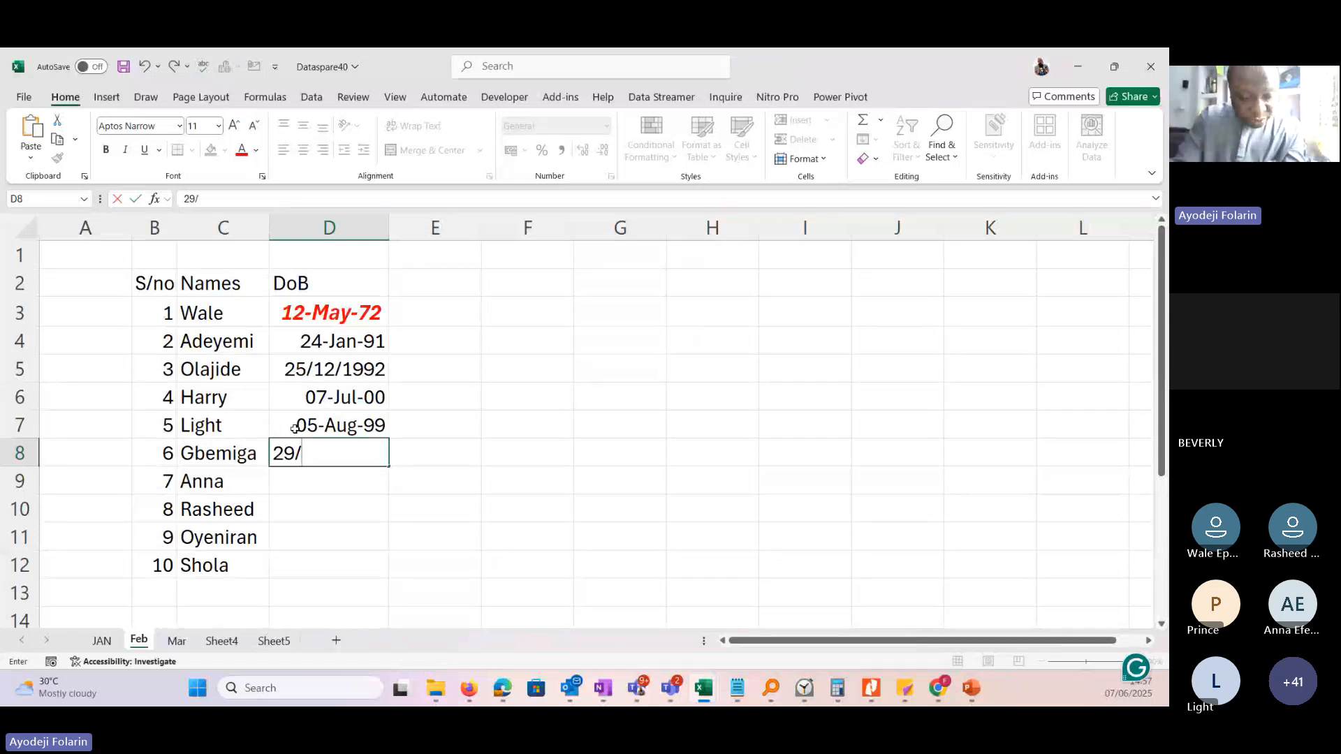
type("Fe")
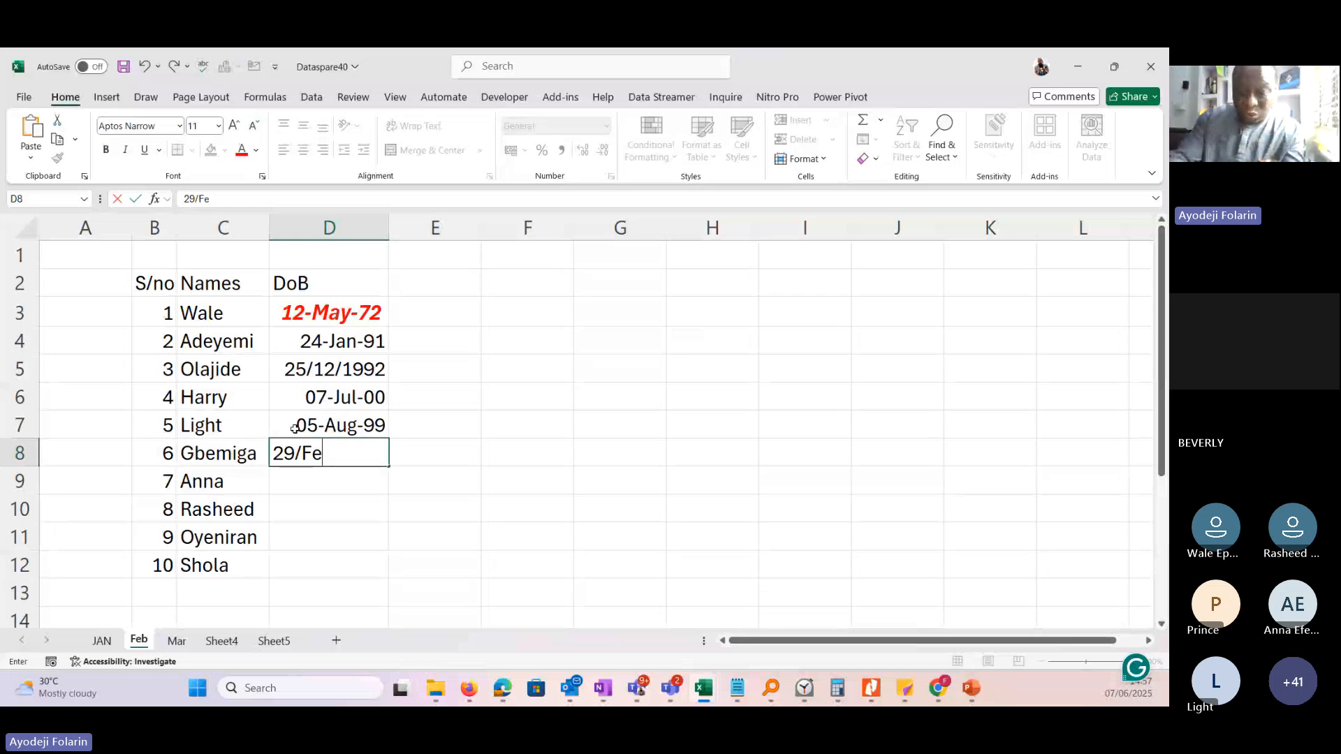
key("BackSpace")
key("BackSpace")
type("J")
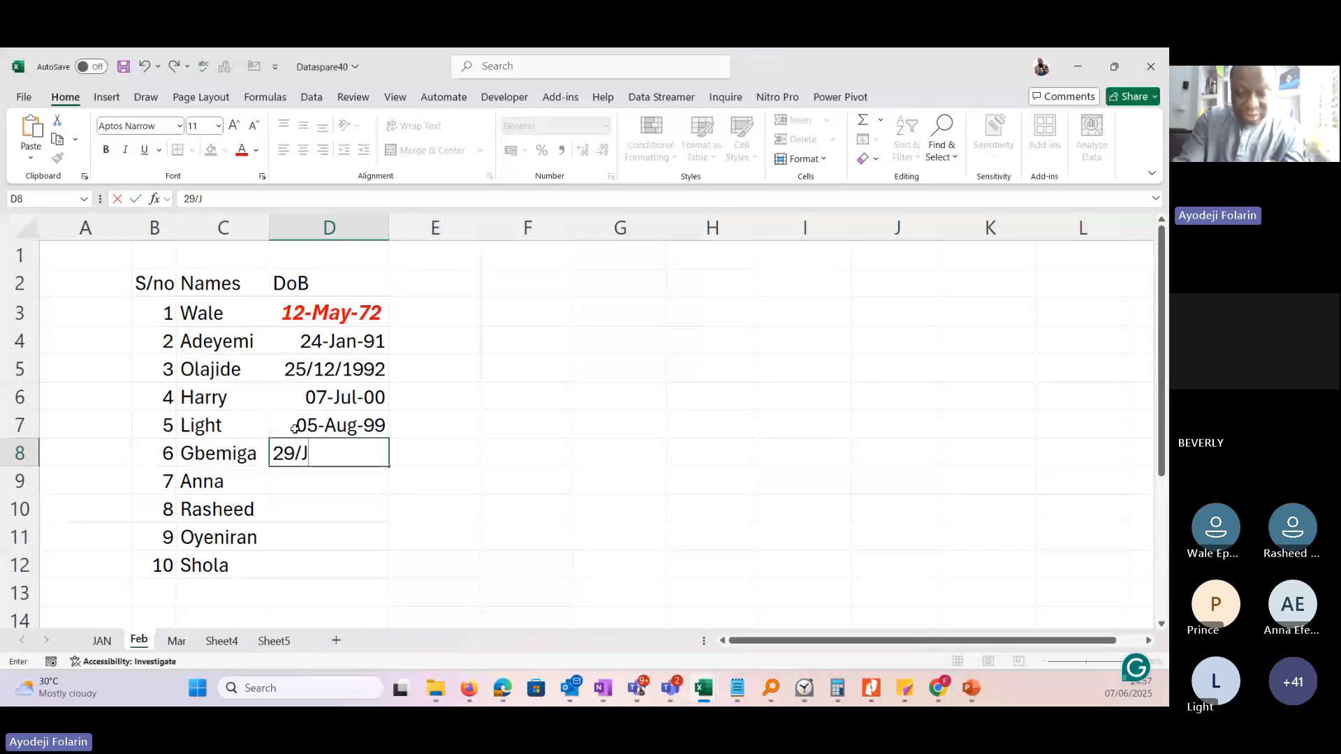
type("an/")
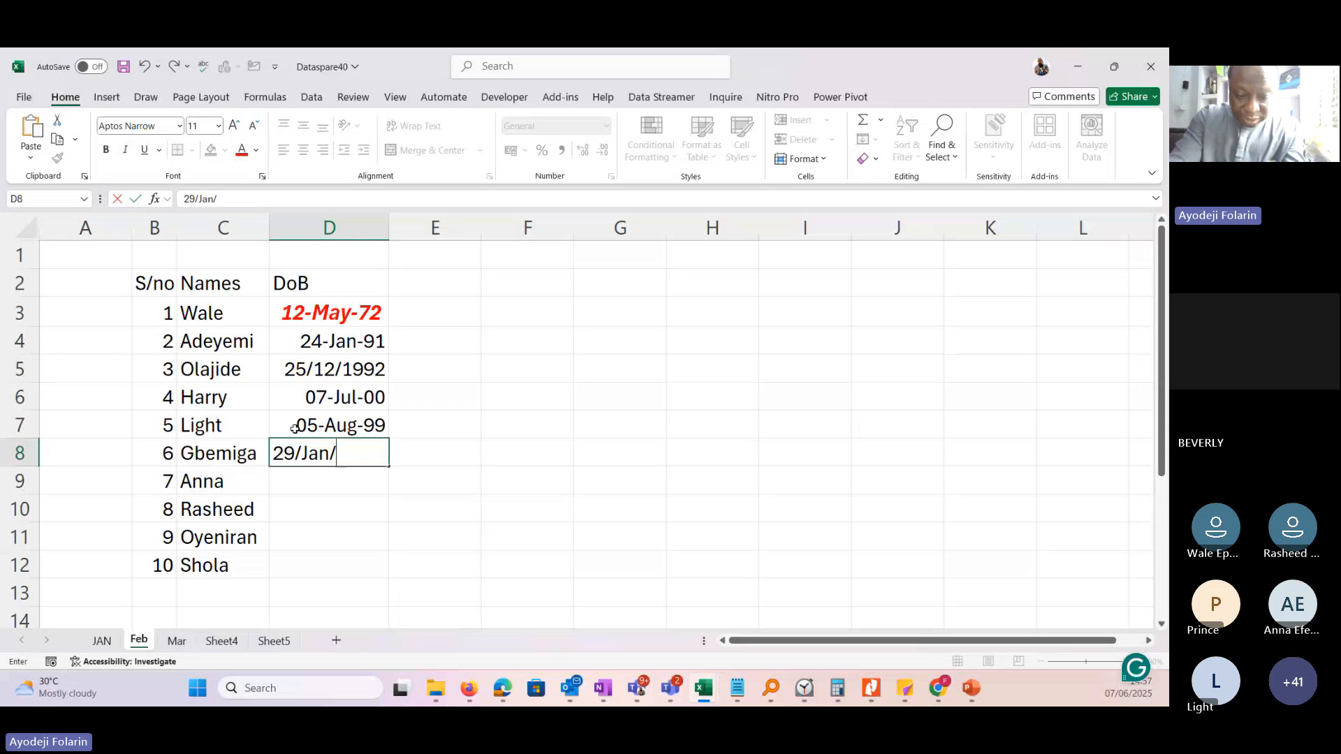
type("1979")
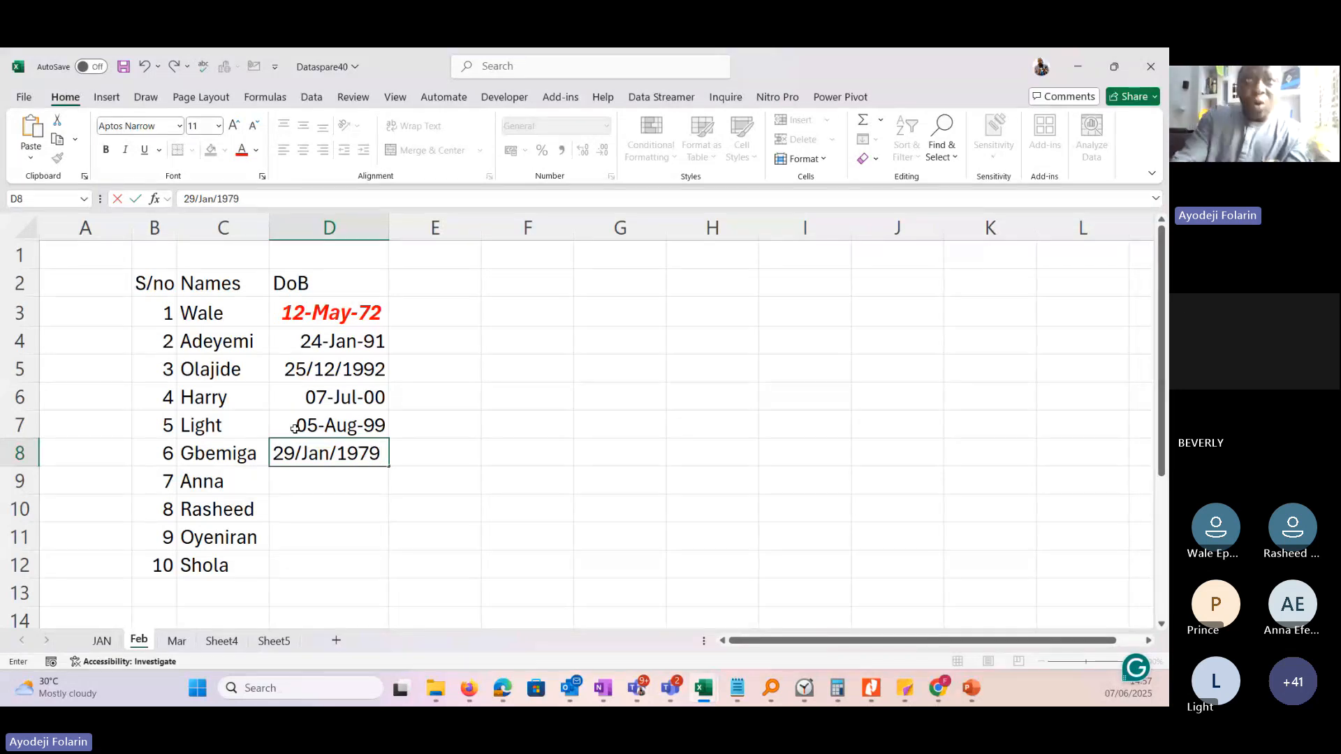
key("Return")
left_click_drag(341, 368, 387, 555)
left_click(432, 463)
Clear all formats from the date of birth in D3 while keeping its contents.
left_click(338, 317)
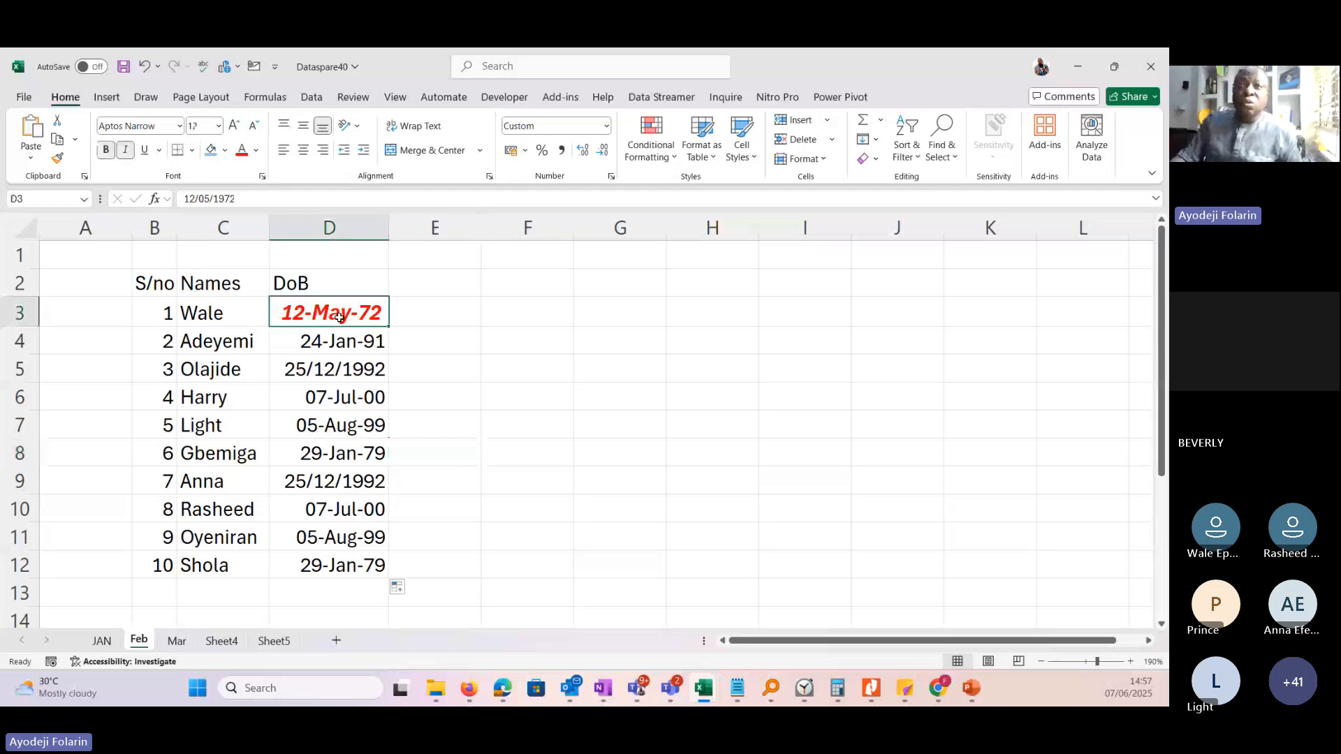
left_click(877, 159)
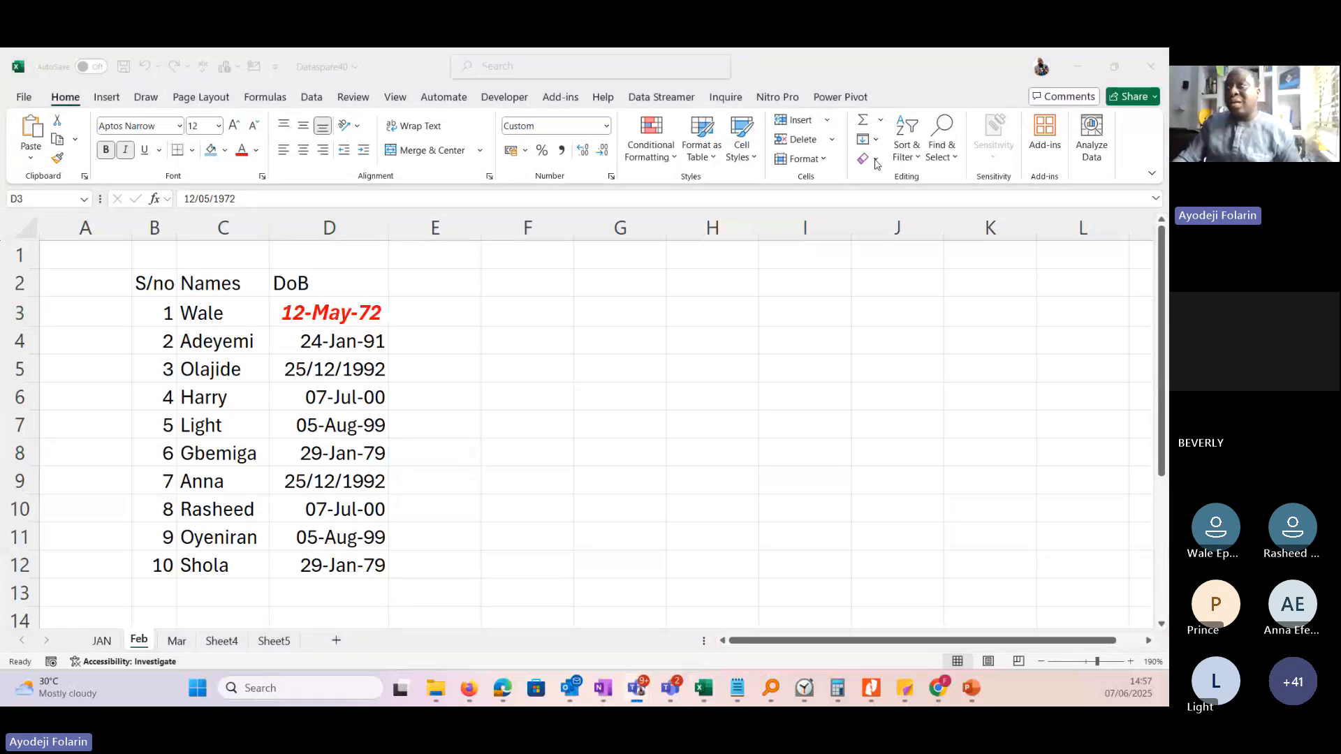
left_click(843, 396)
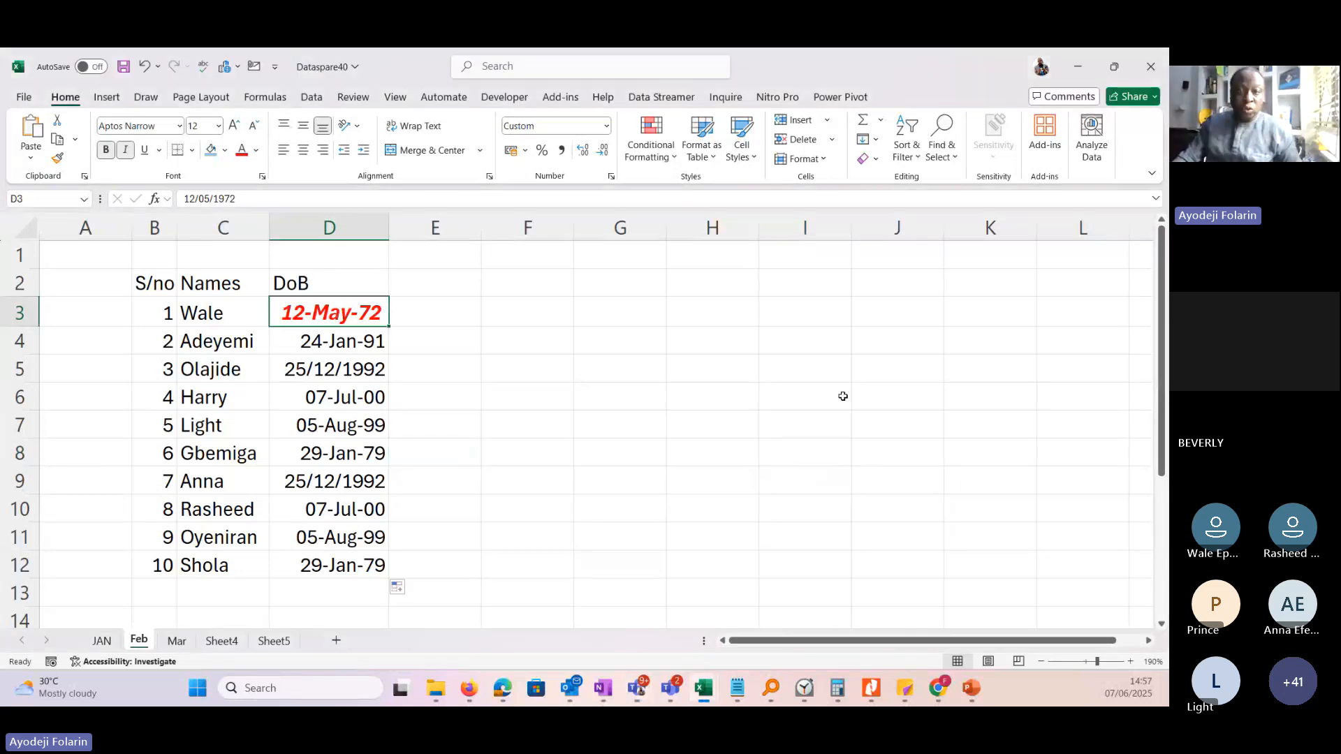
left_click(881, 166)
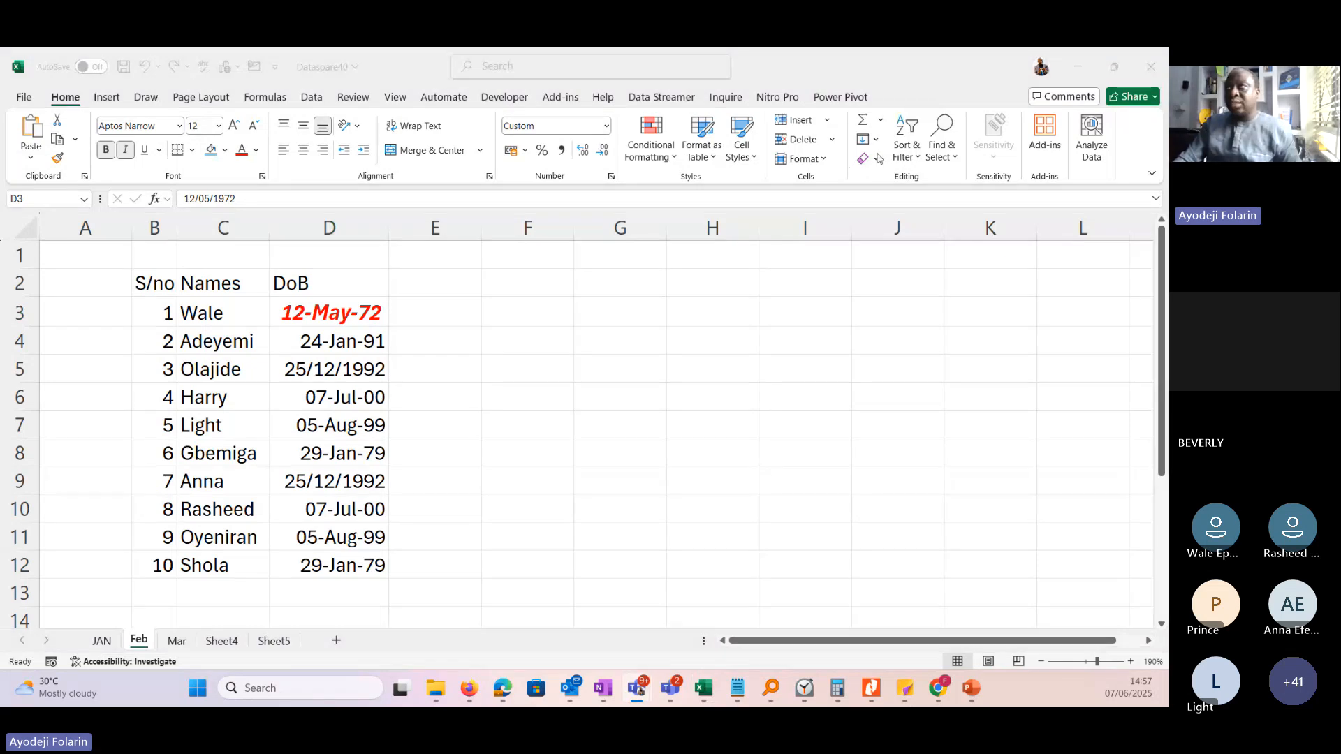
left_click(879, 159)
left_click(878, 159)
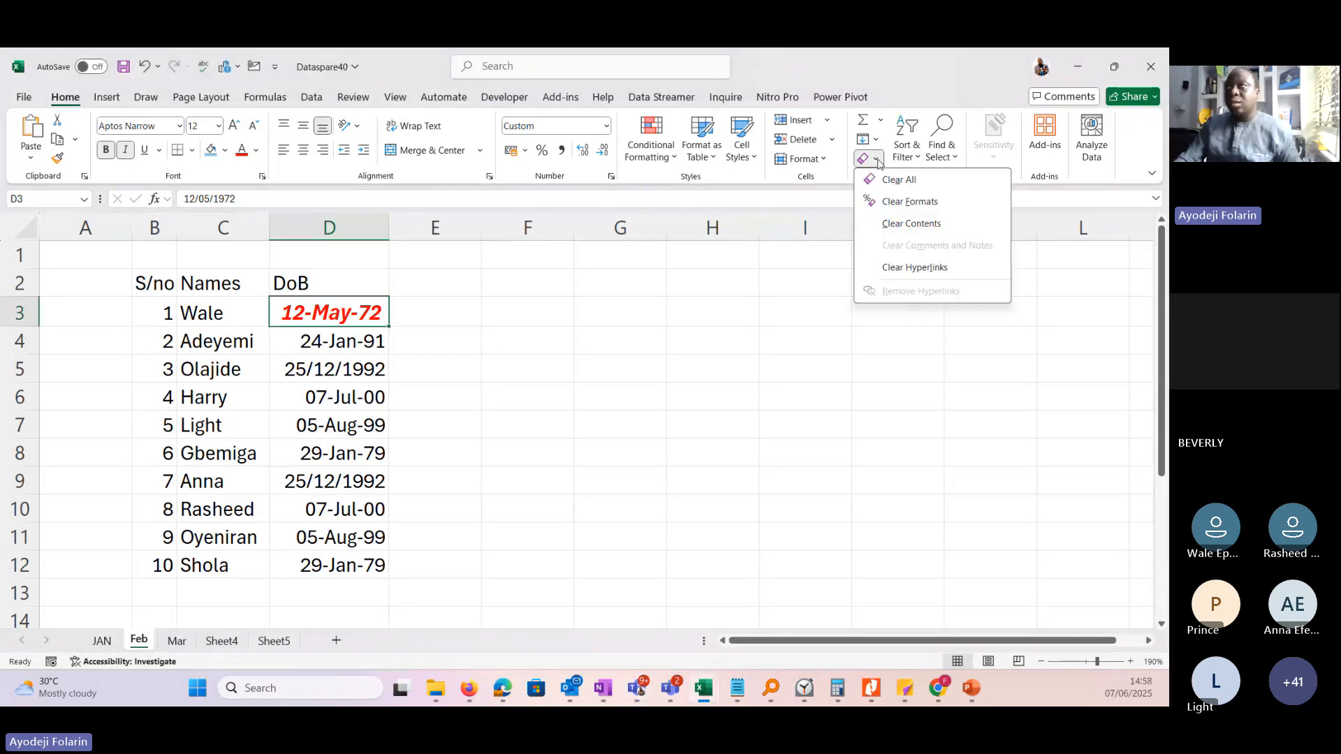
left_click(910, 201)
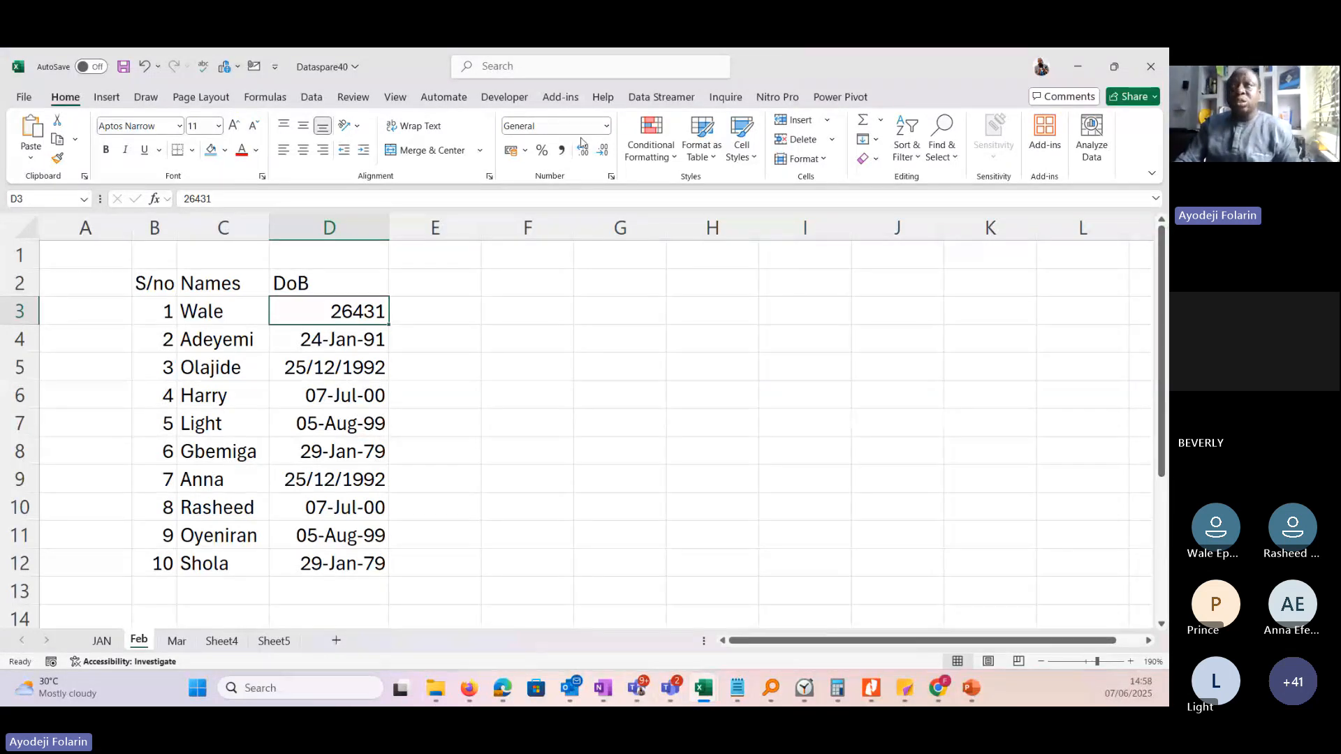
Apply the Short Date format to the dates of birth in D3:D12 and widen column D slightly.
left_click_drag(338, 314, 340, 566)
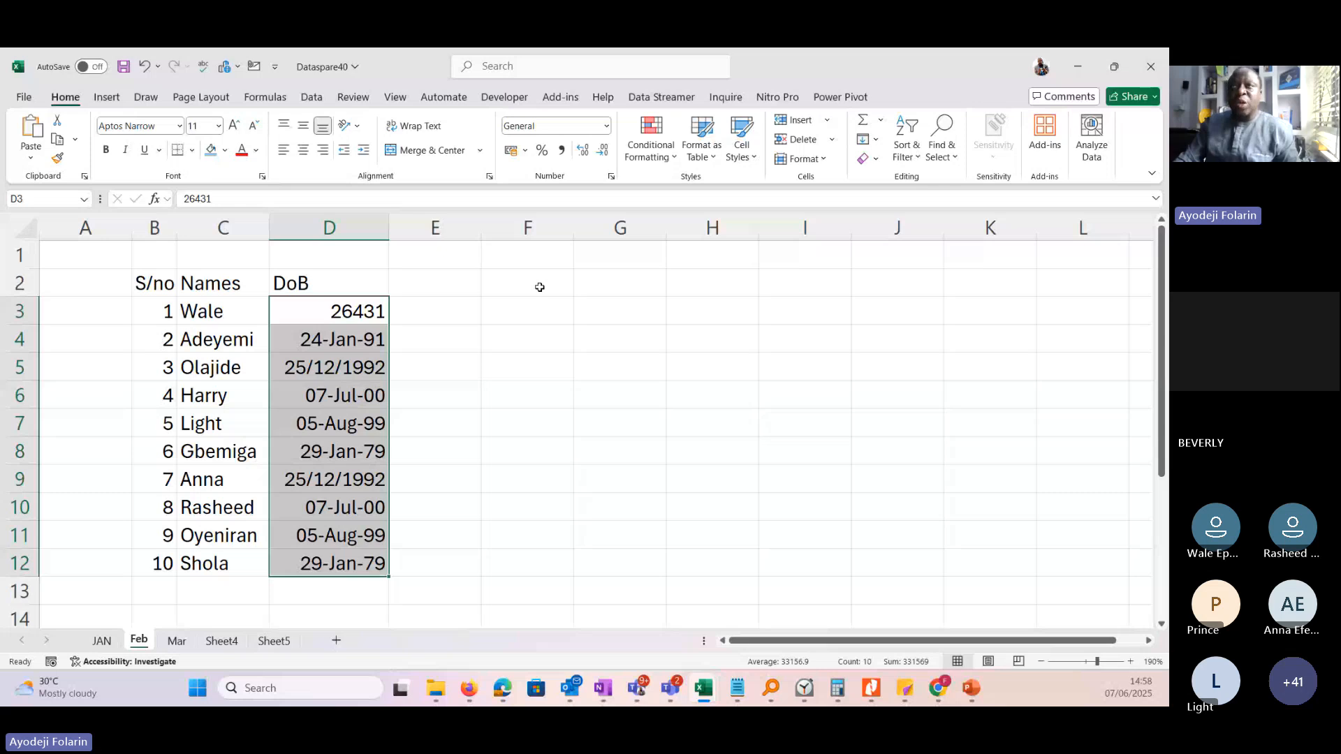
left_click(605, 126)
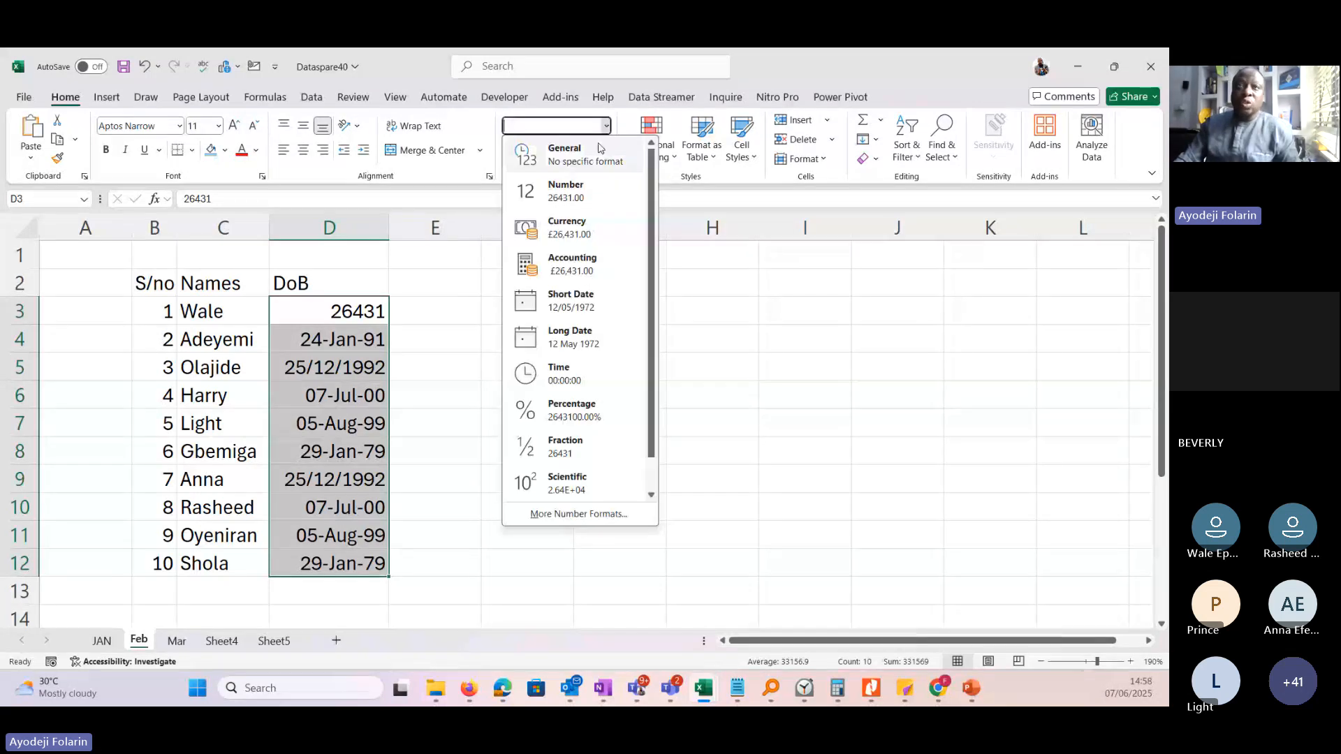
left_click(571, 301)
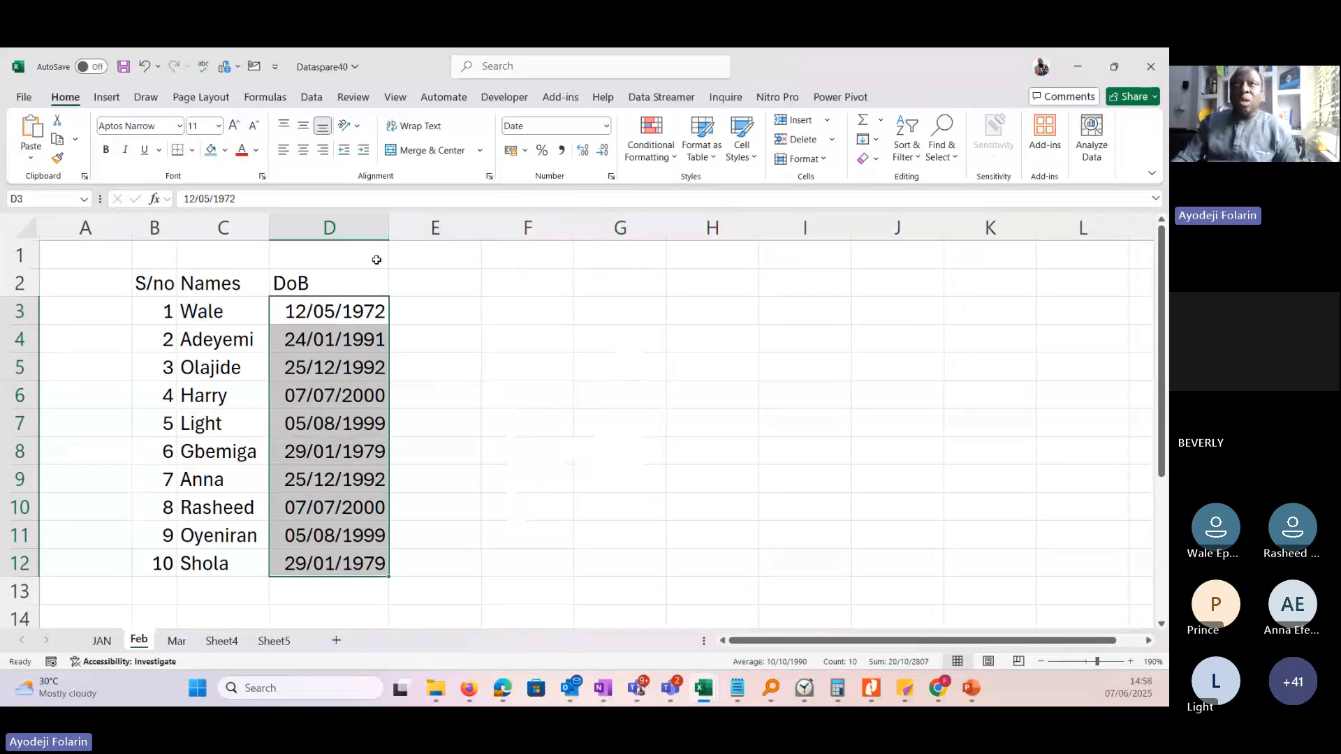
left_click_drag(387, 237, 393, 236)
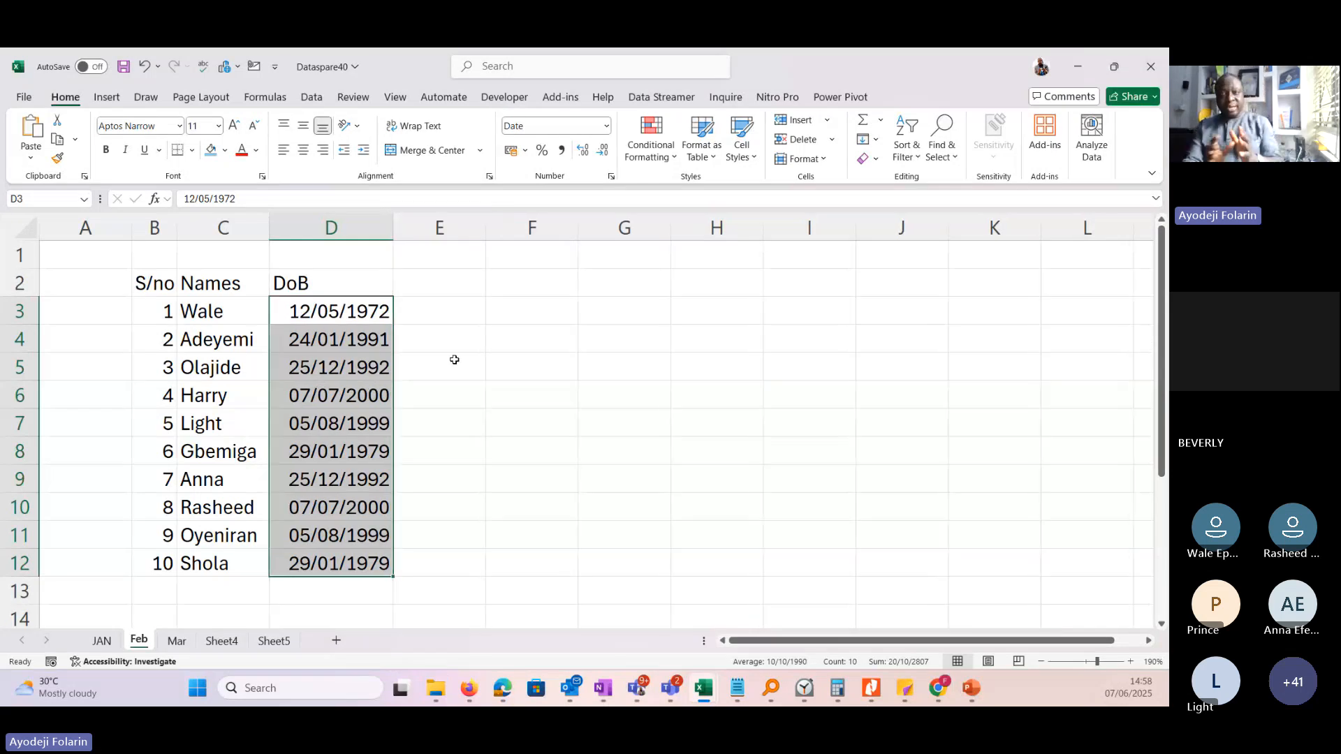
Add the column header Age in E2 and begin a formula in E3.
left_click(454, 360)
left_click(445, 290)
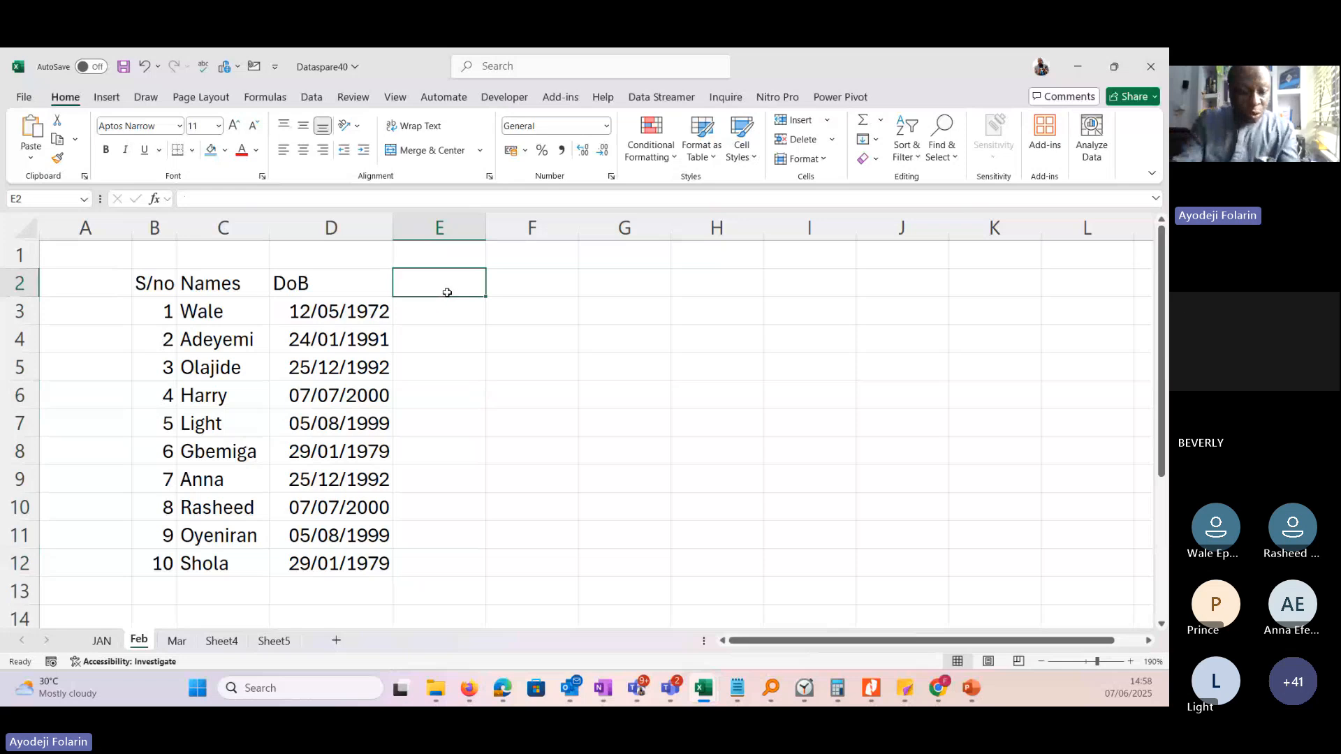
type("Age")
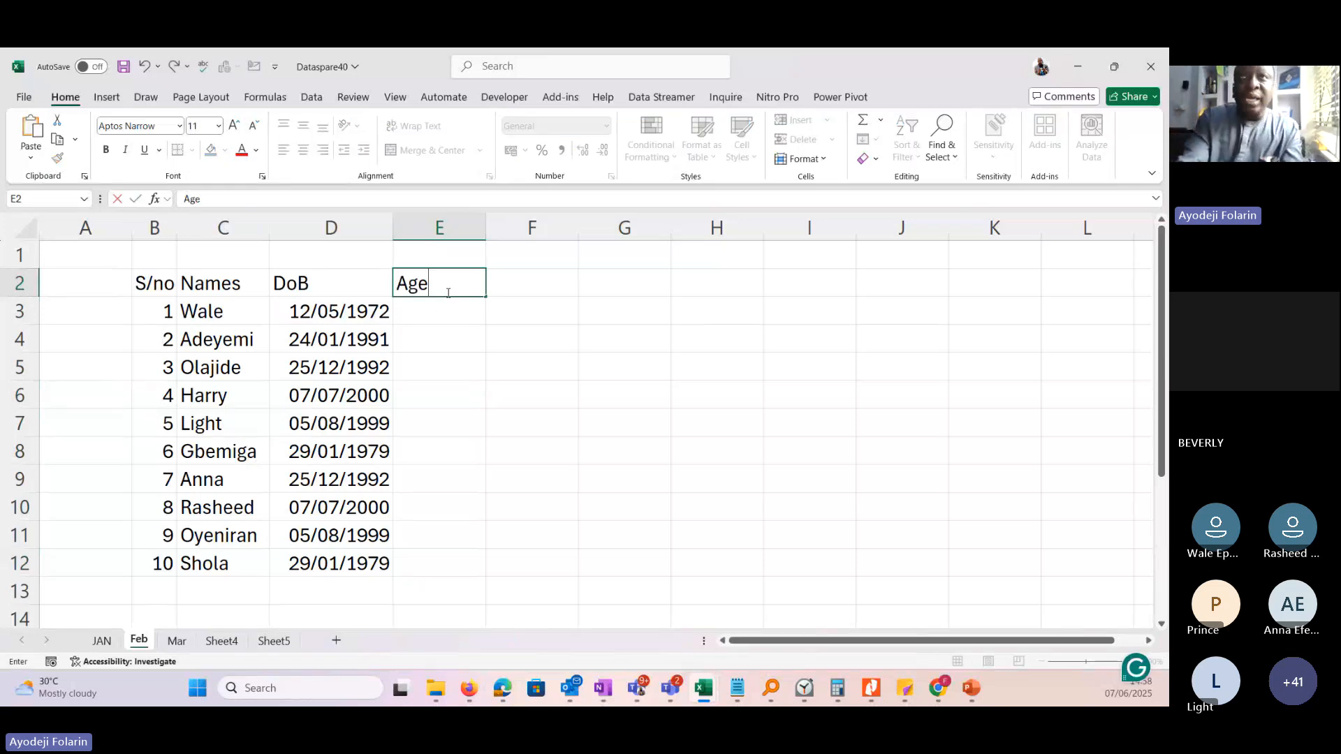
key("Return")
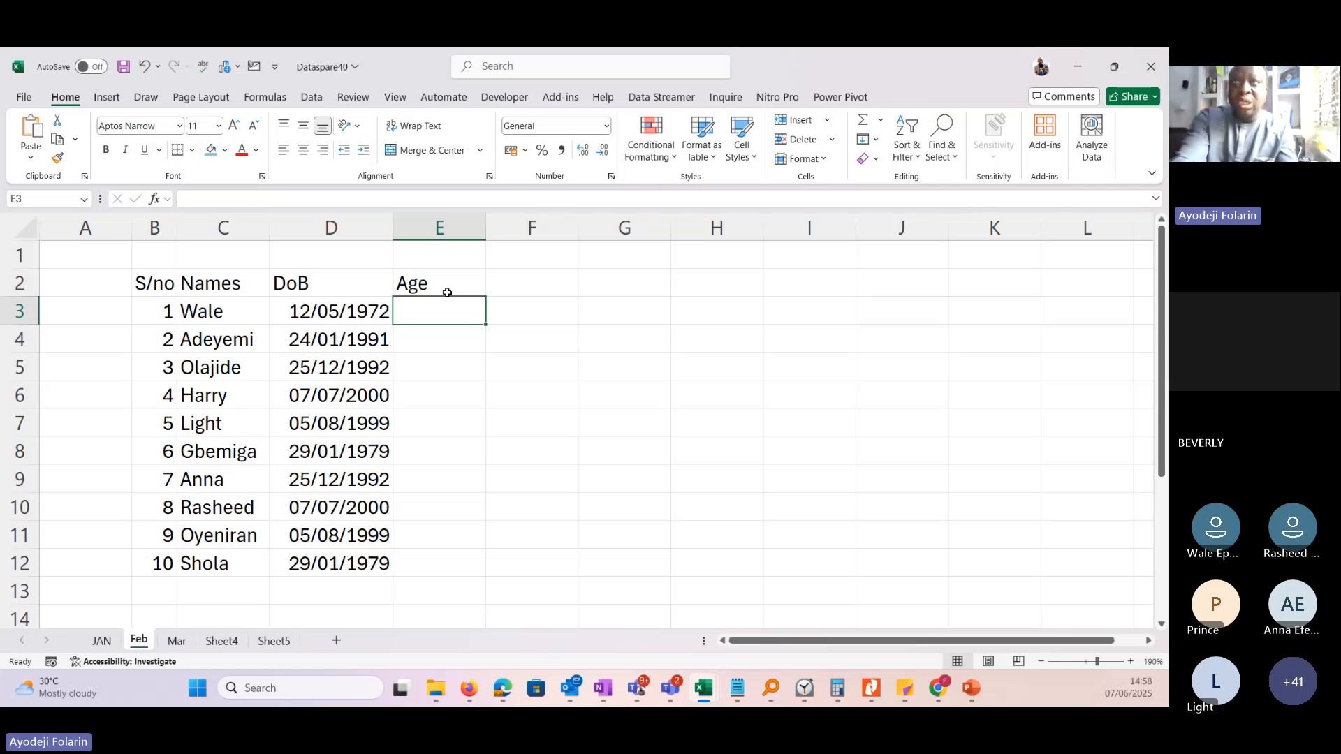
type("=")
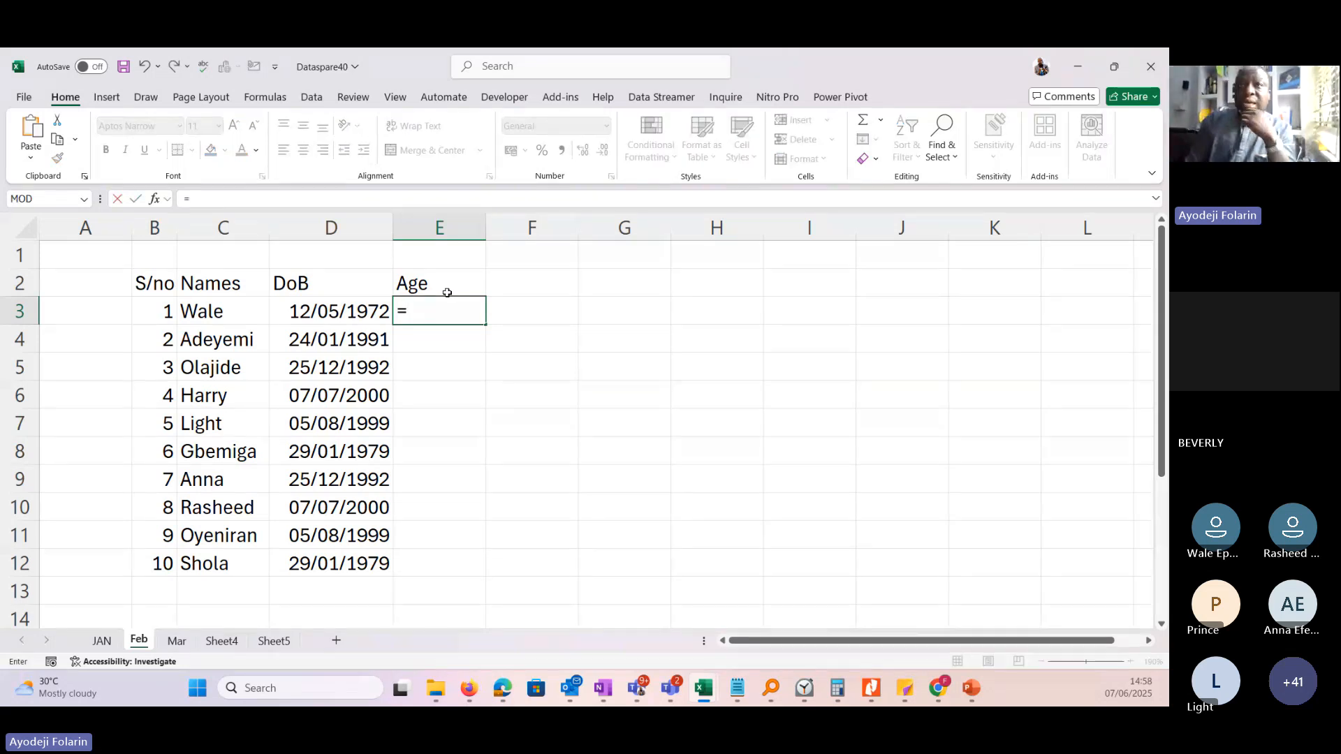
type("a")
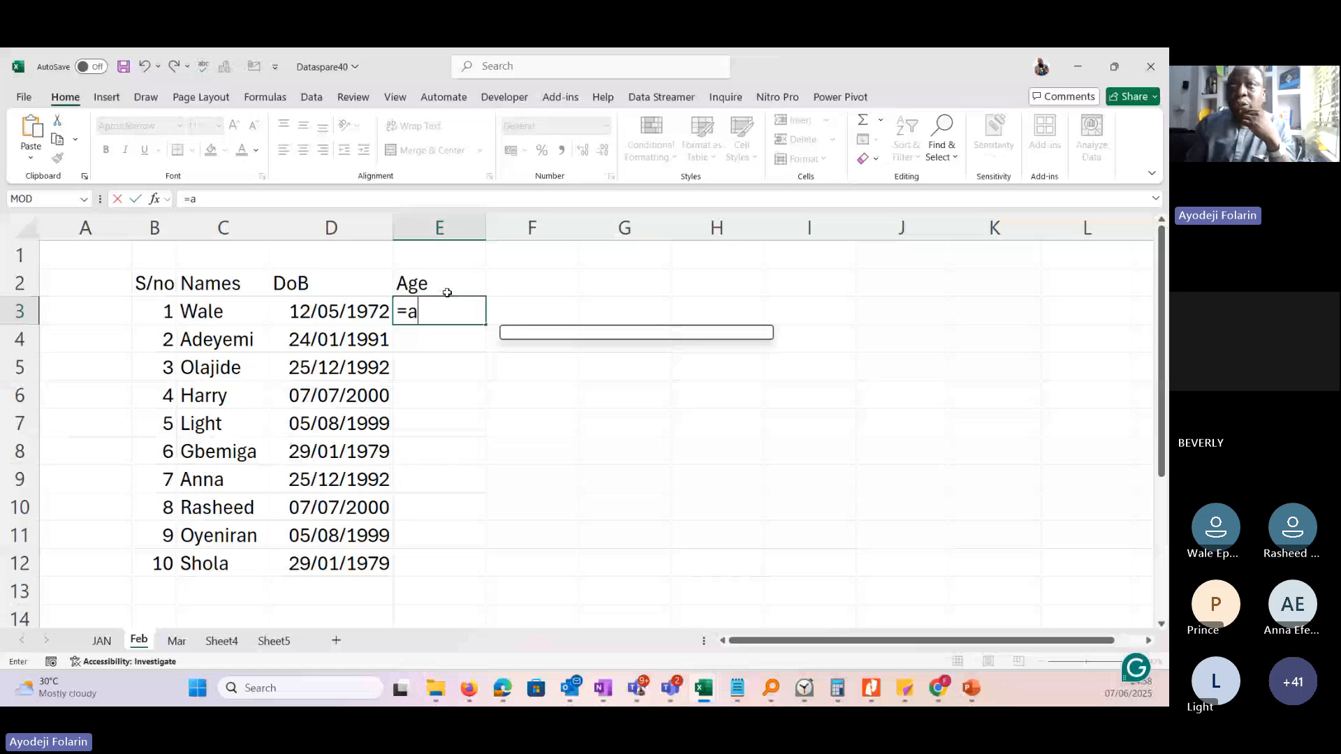
type("ge")
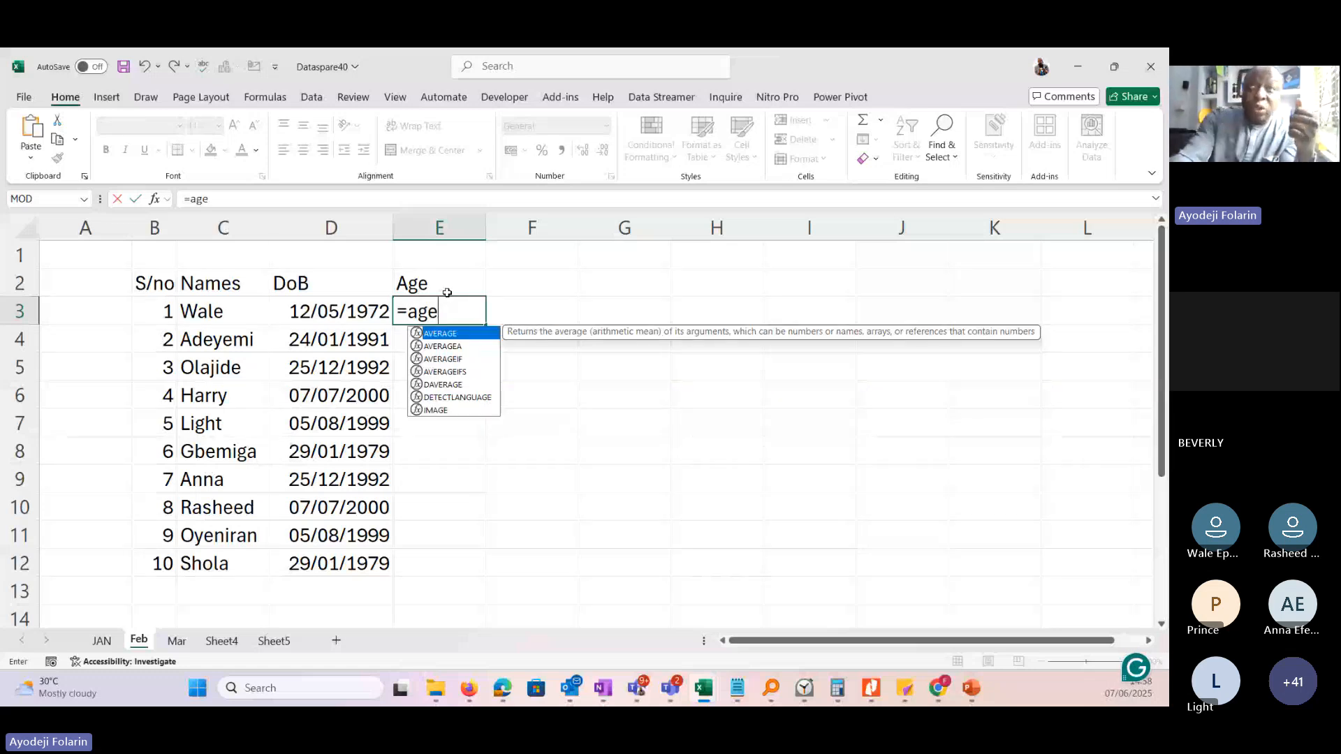
key("BackSpace")
key("BackSpace")
key("BackSpace")
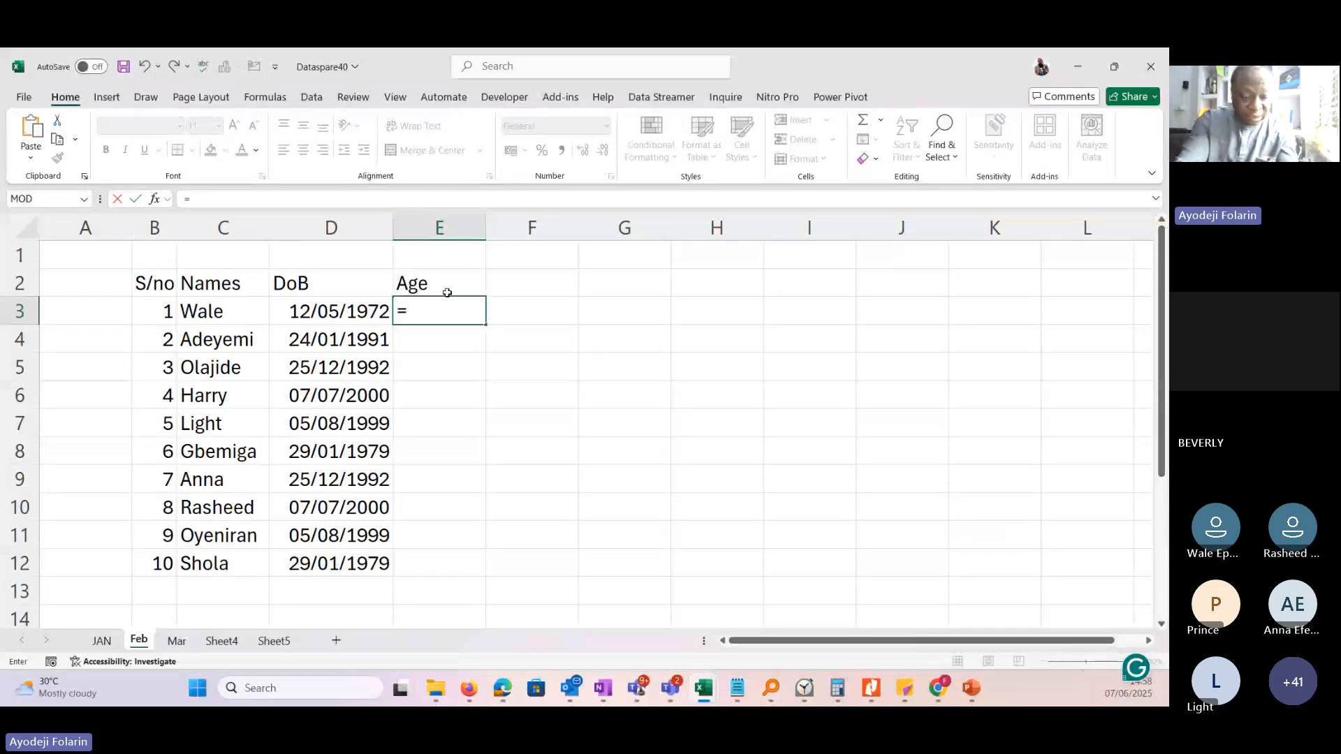
Complete the age formula in E3 as =DATEDIF(D3,TODAY(),"Y").
type("datedif")
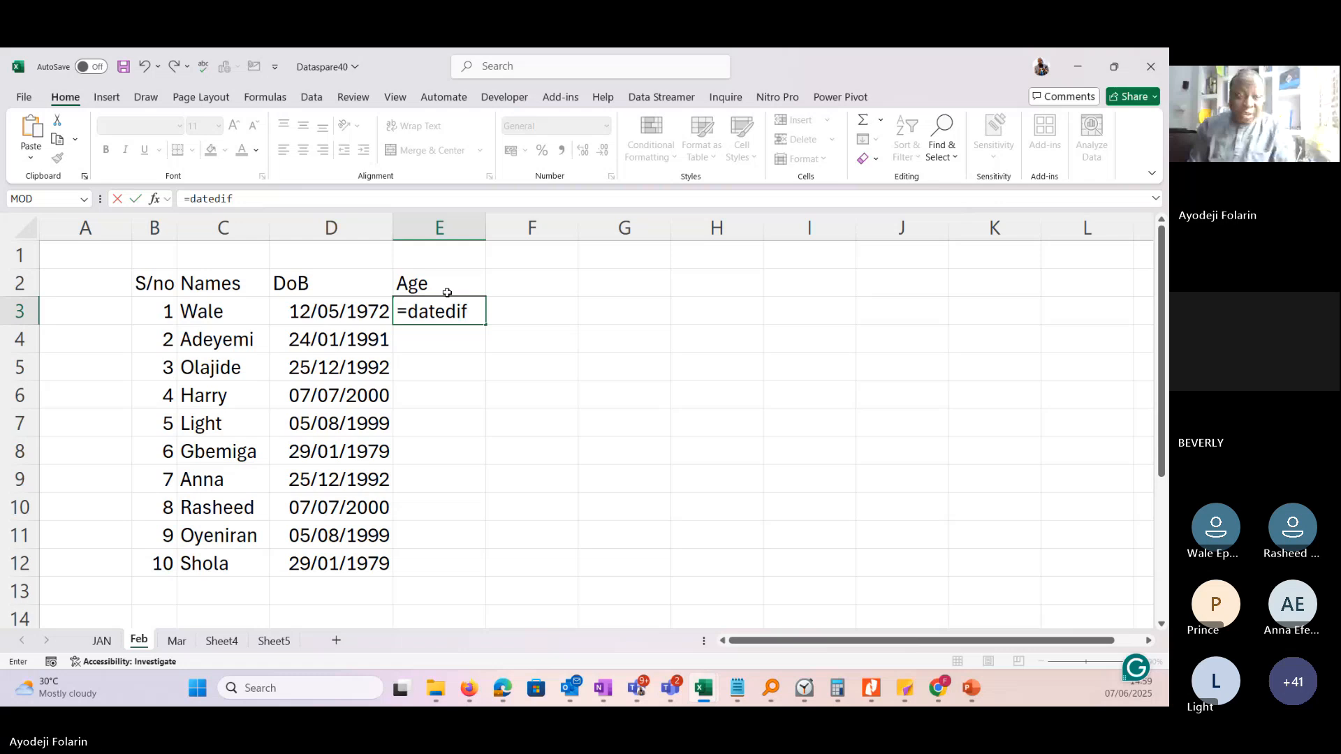
type("f")
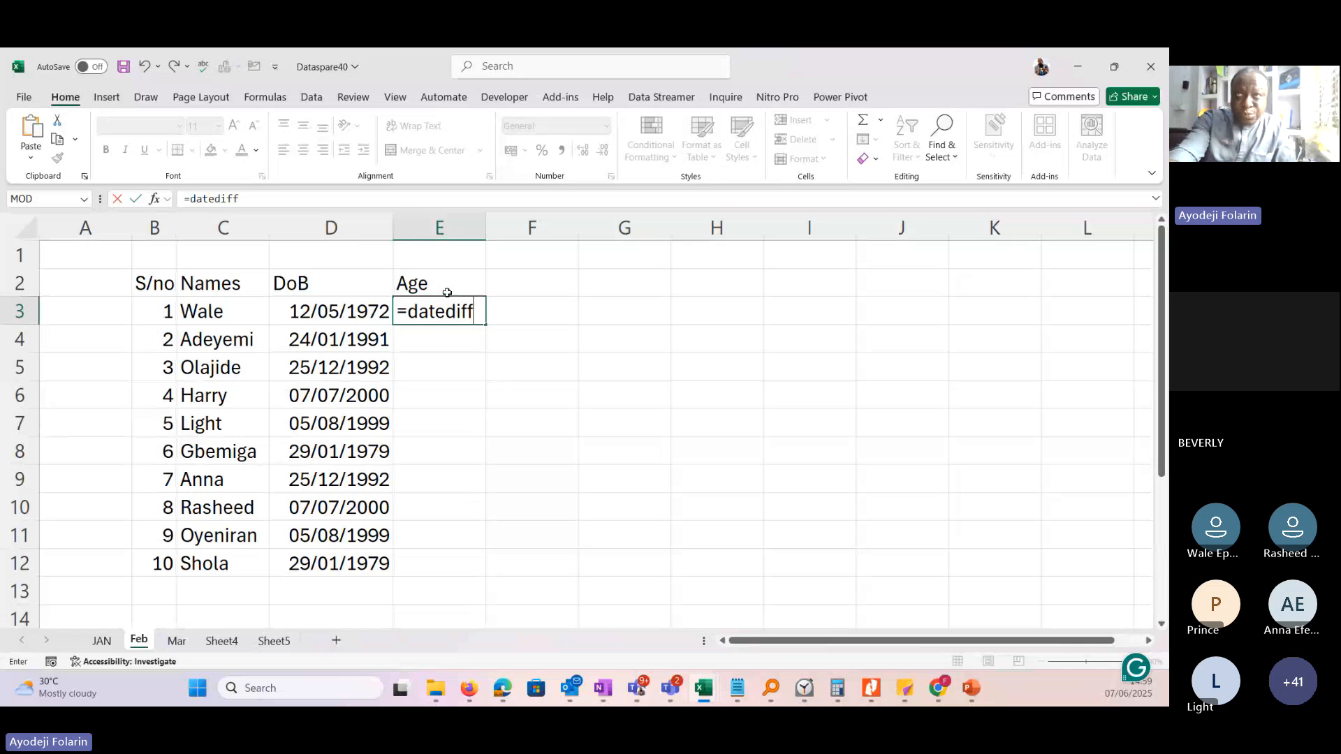
key("BackSpace")
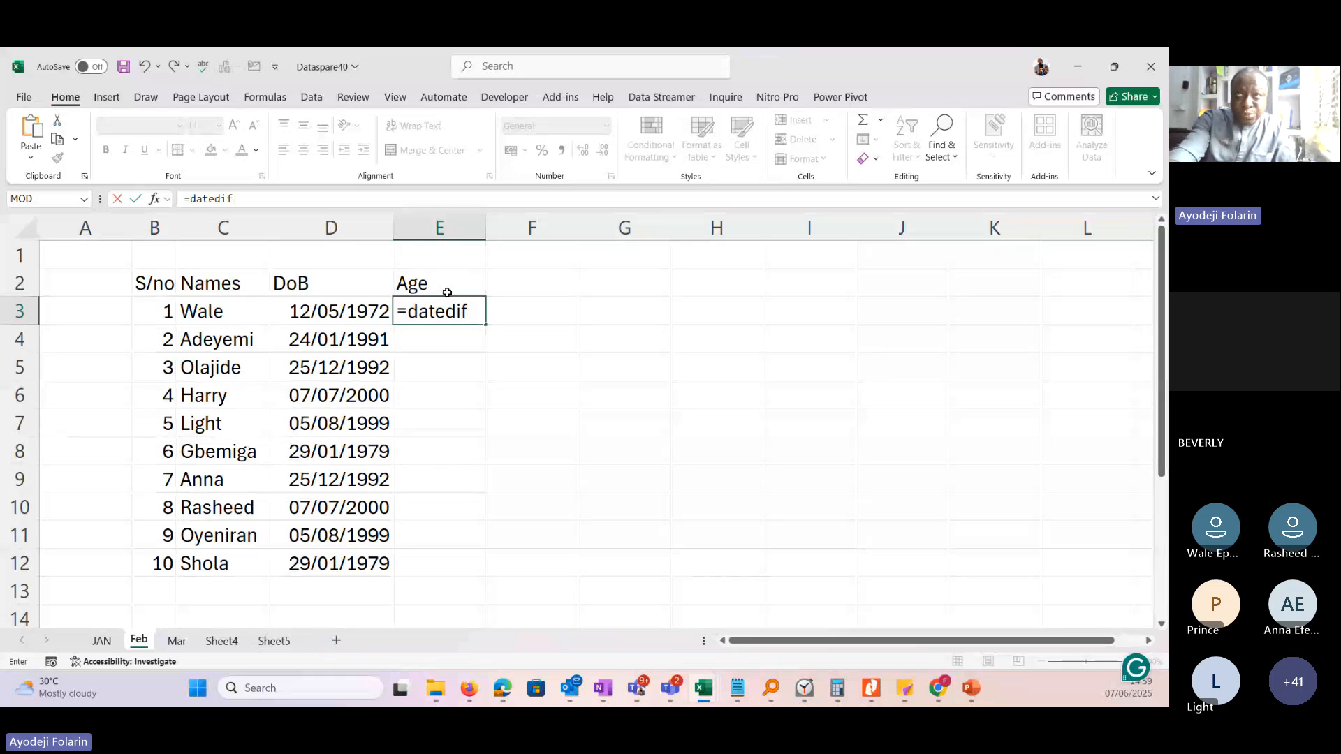
type("(")
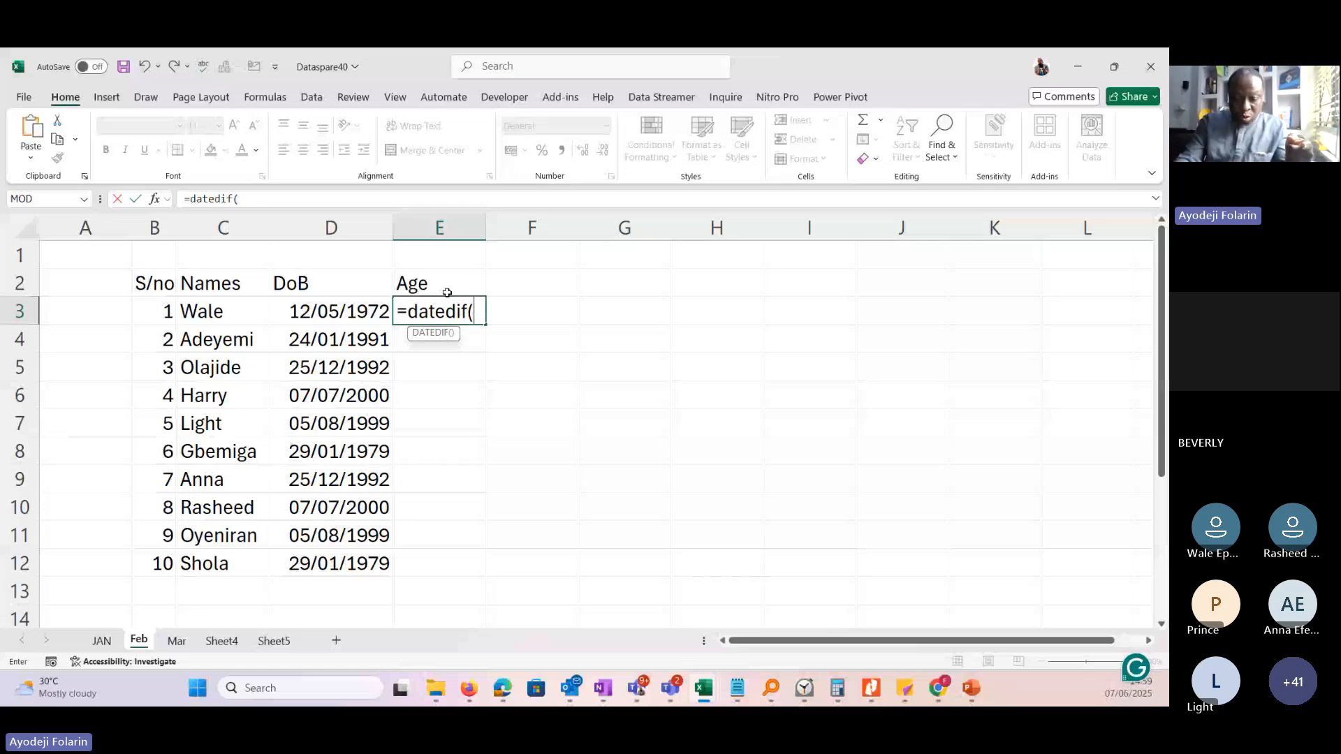
left_click(325, 312)
type(",")
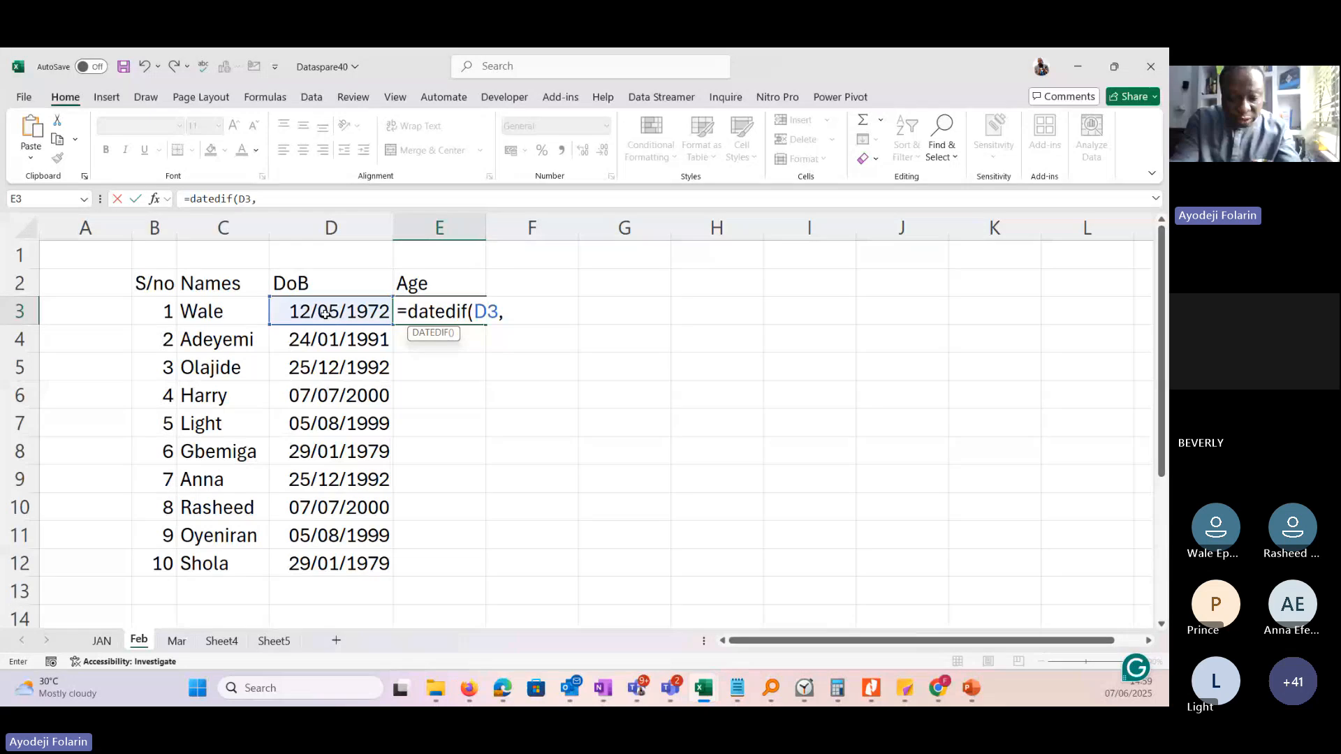
type("t")
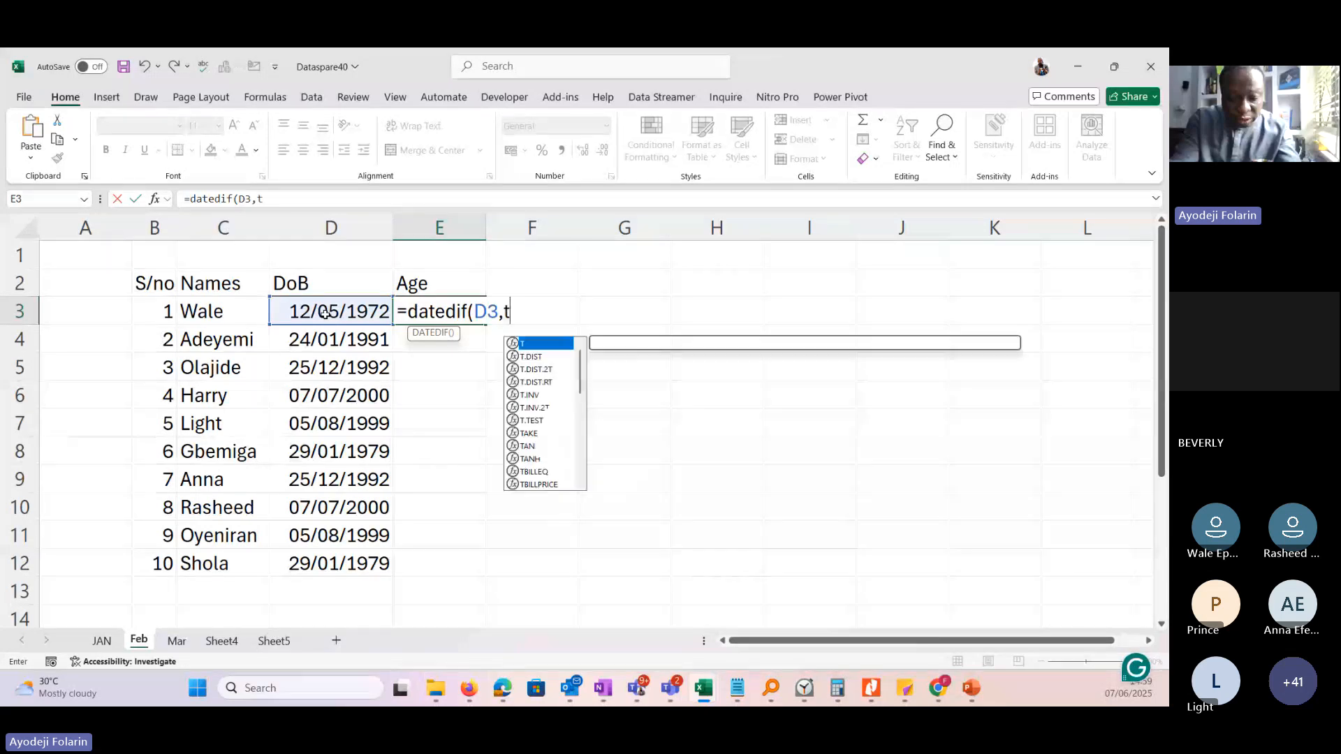
type("o")
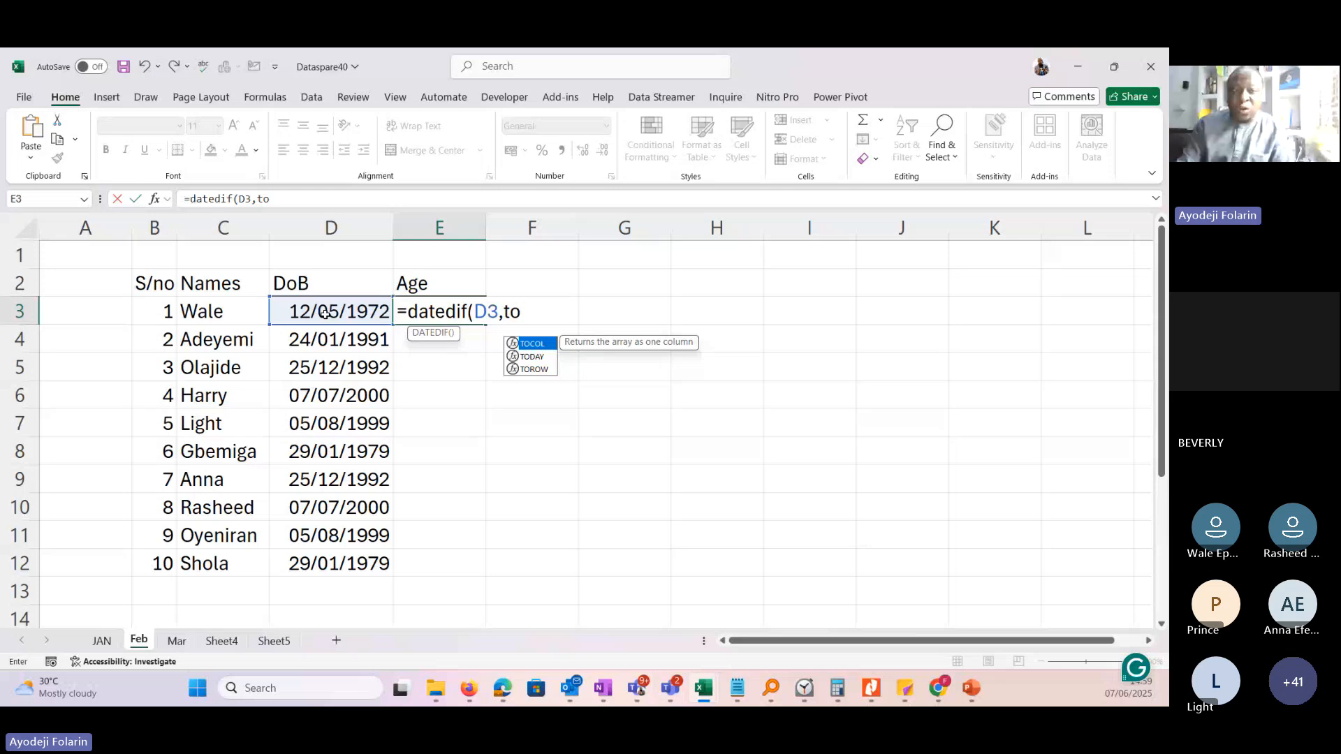
type("day")
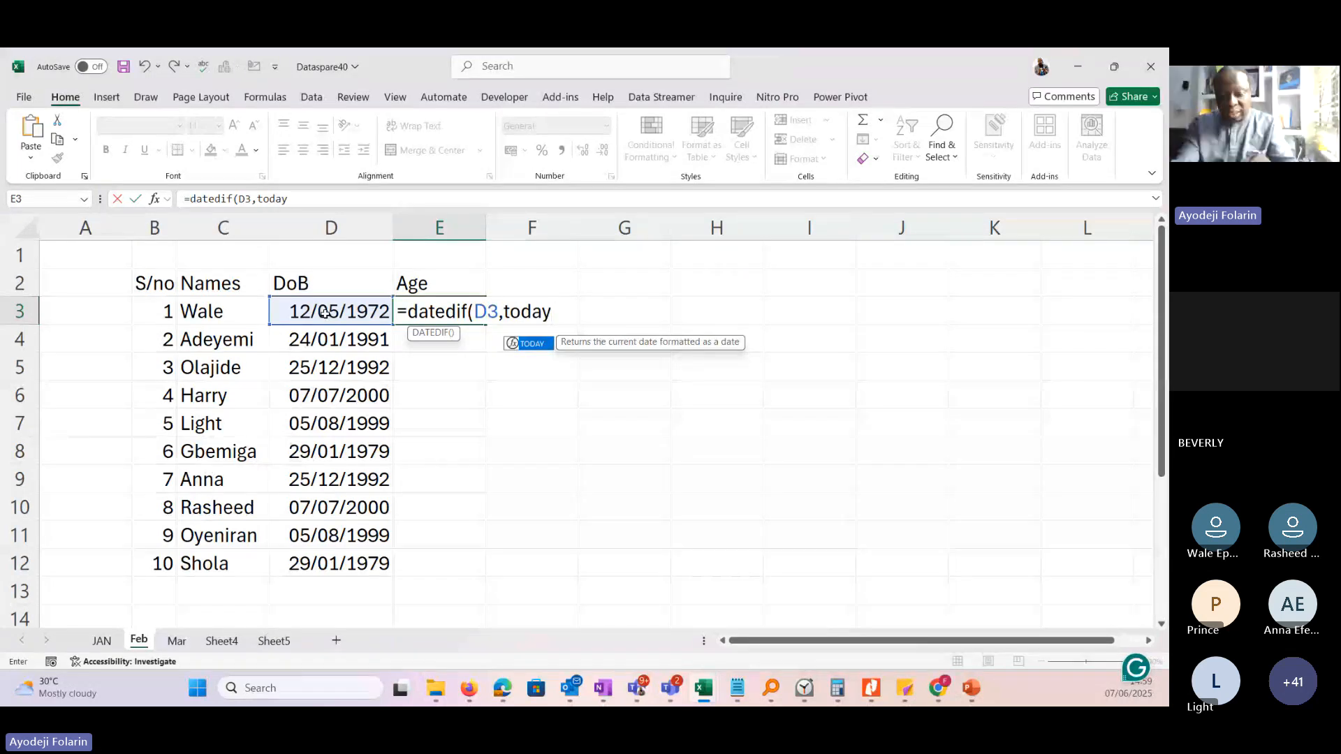
type("()")
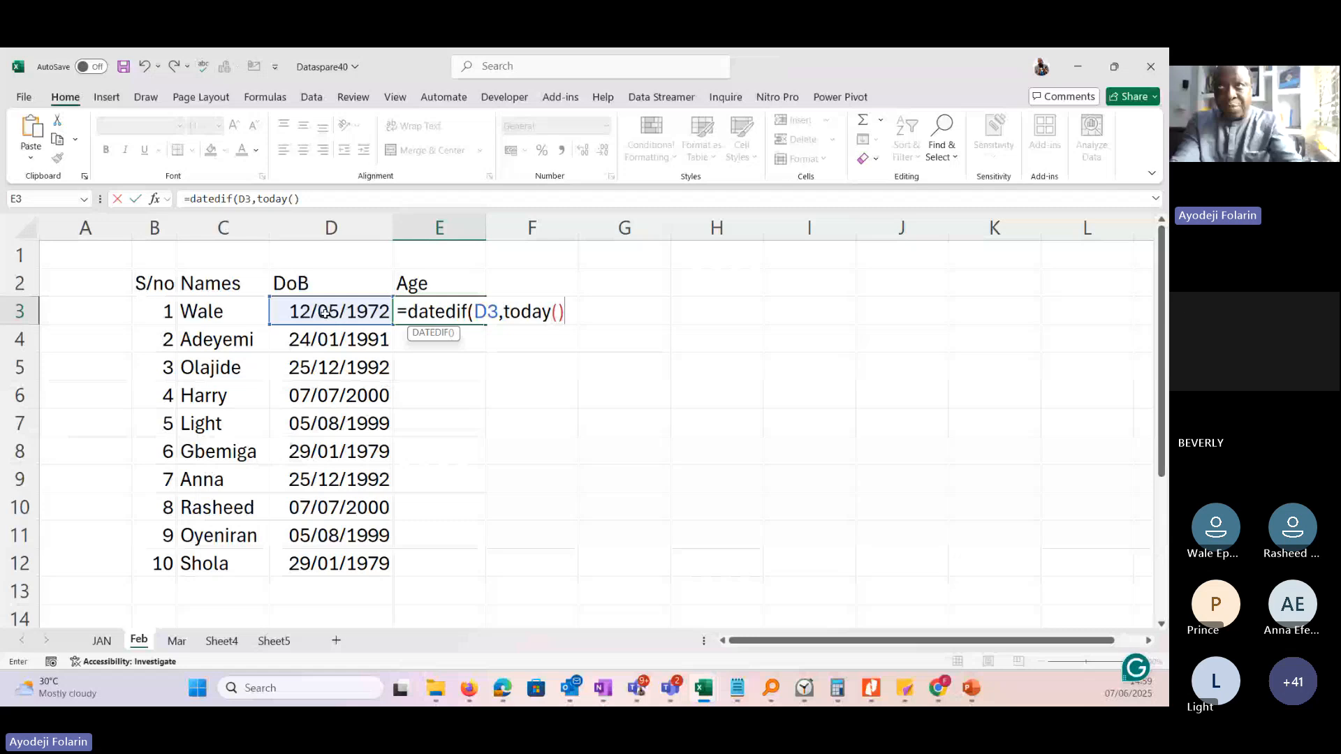
type(",")
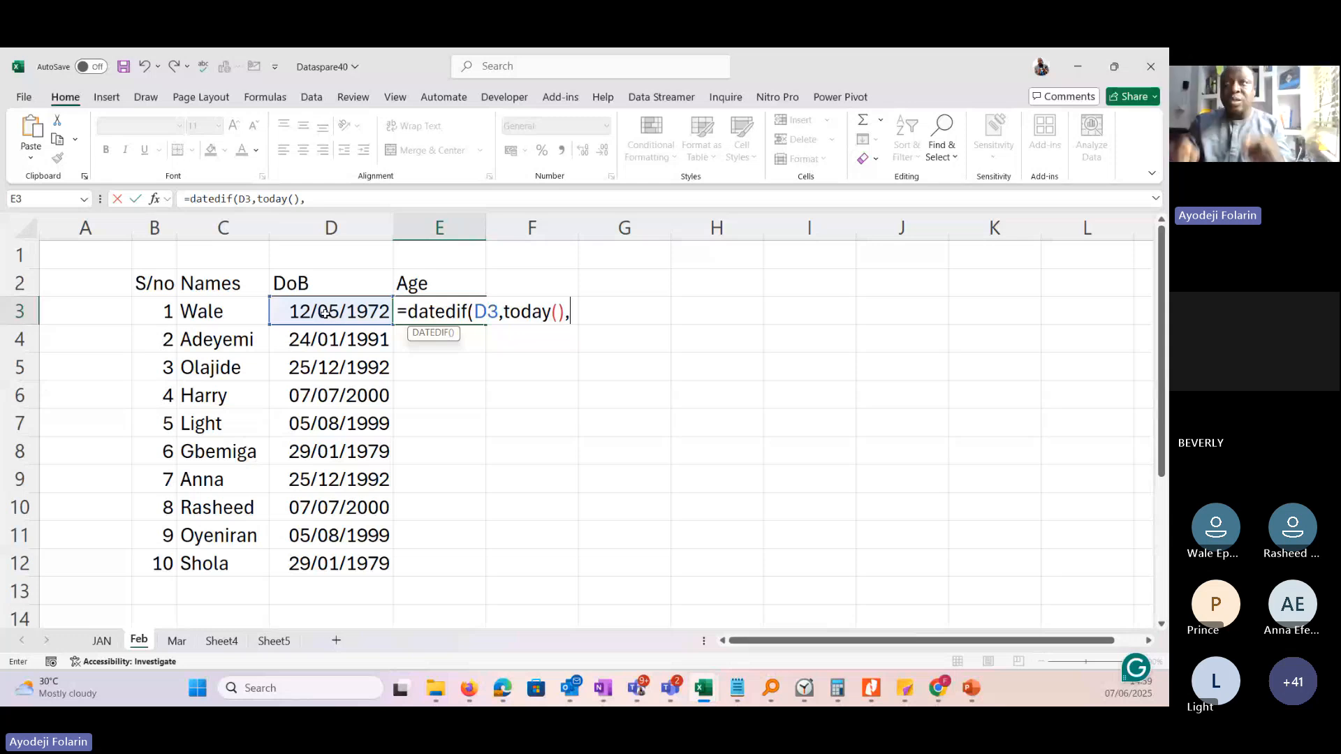
type("\"Y\")")
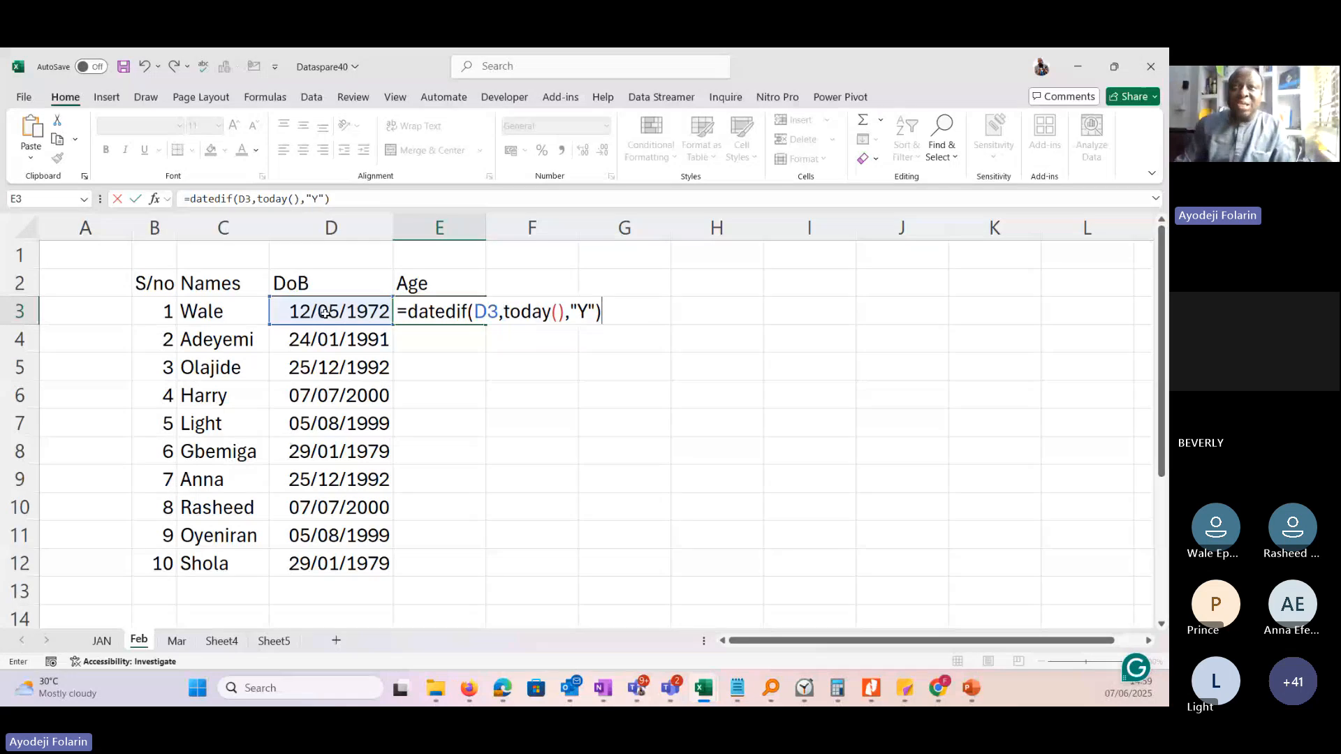
key("Return")
Fill the age formula from E3 down to E12 and check the copied formula in E4.
left_click(454, 313)
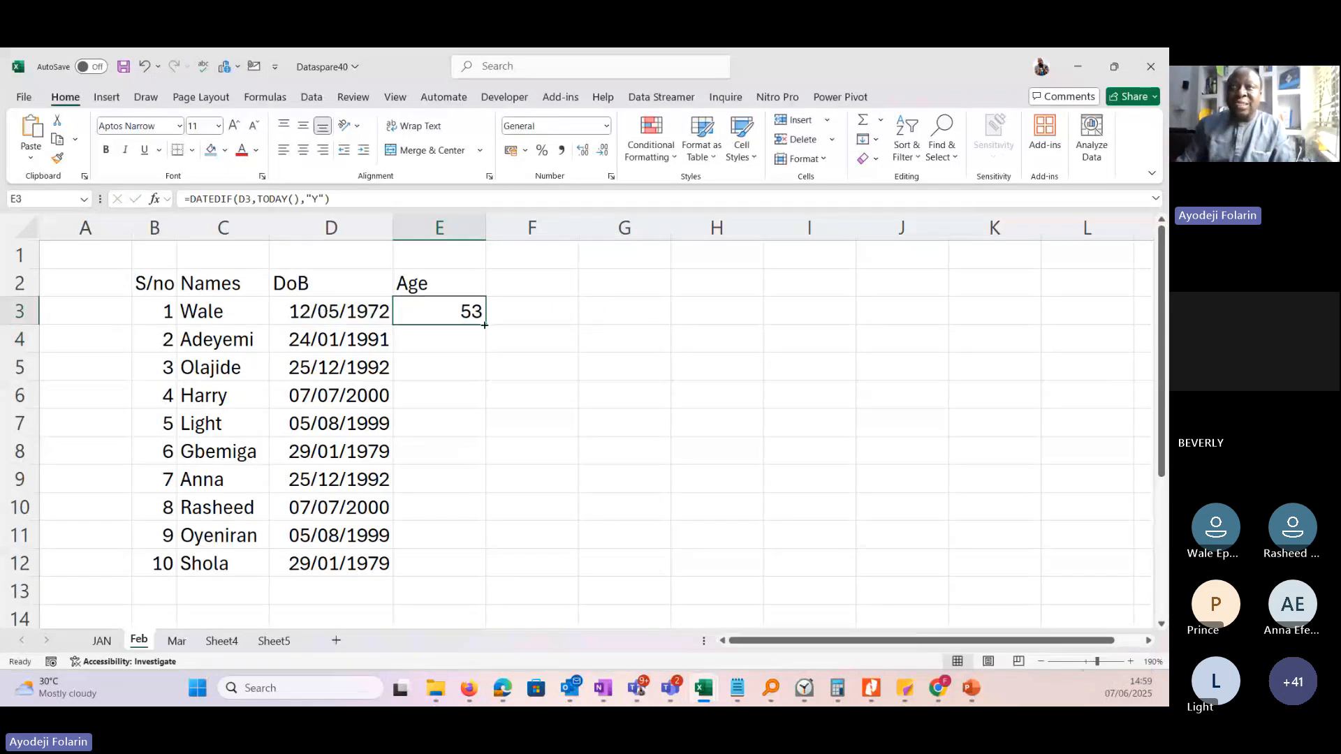
double_click(485, 324)
left_click(447, 339)
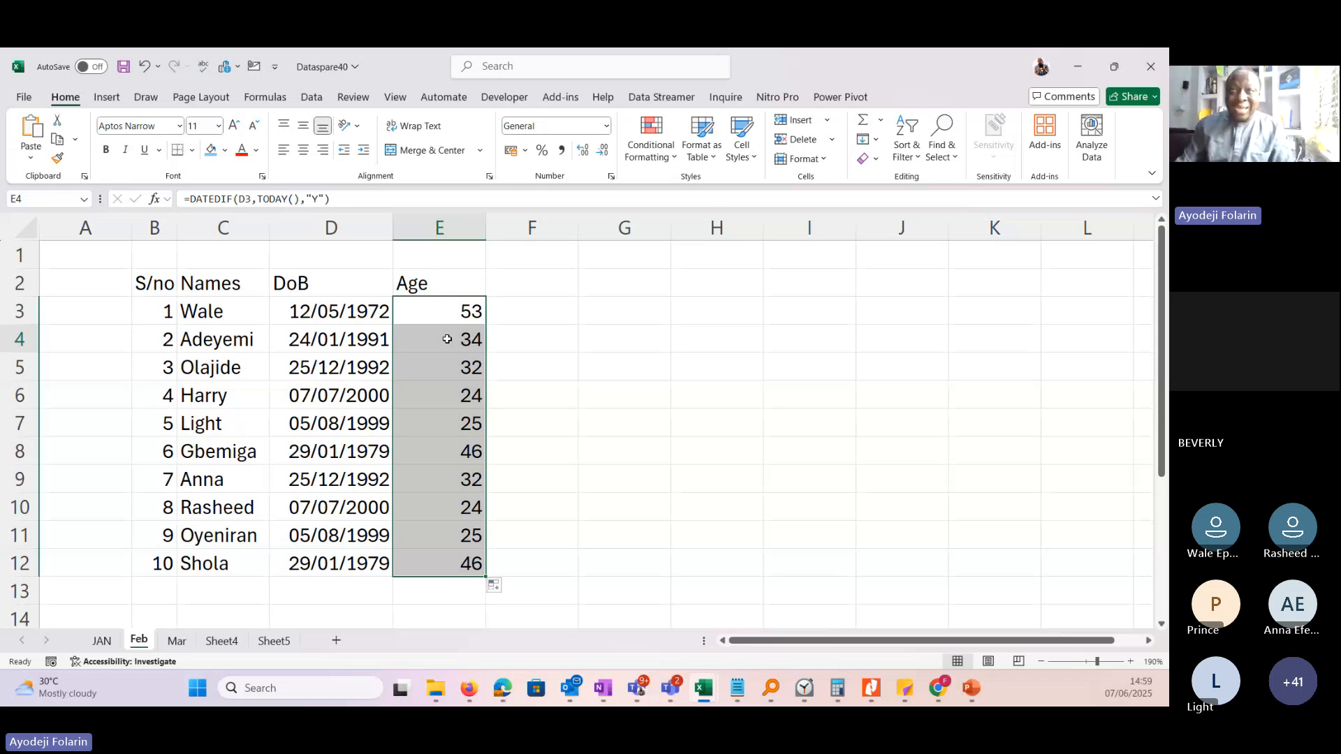
left_click(448, 339)
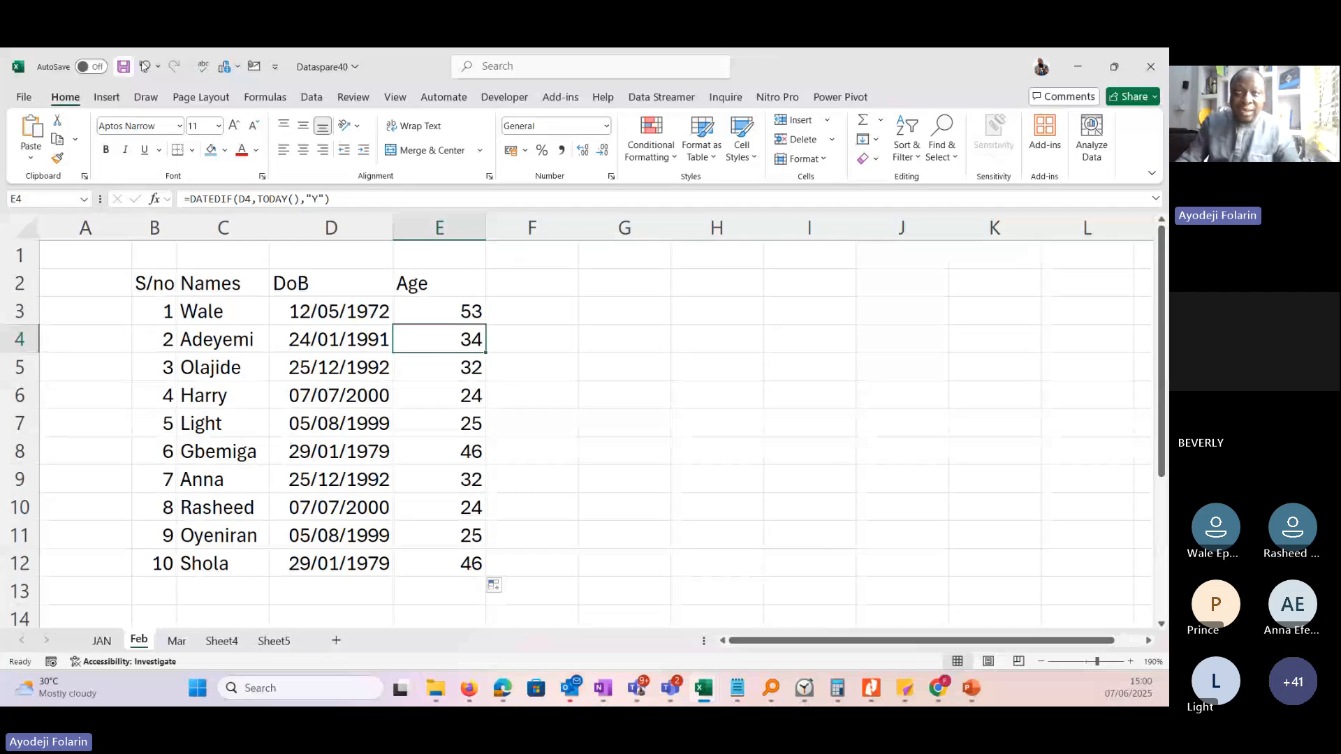
left_click(177, 641)
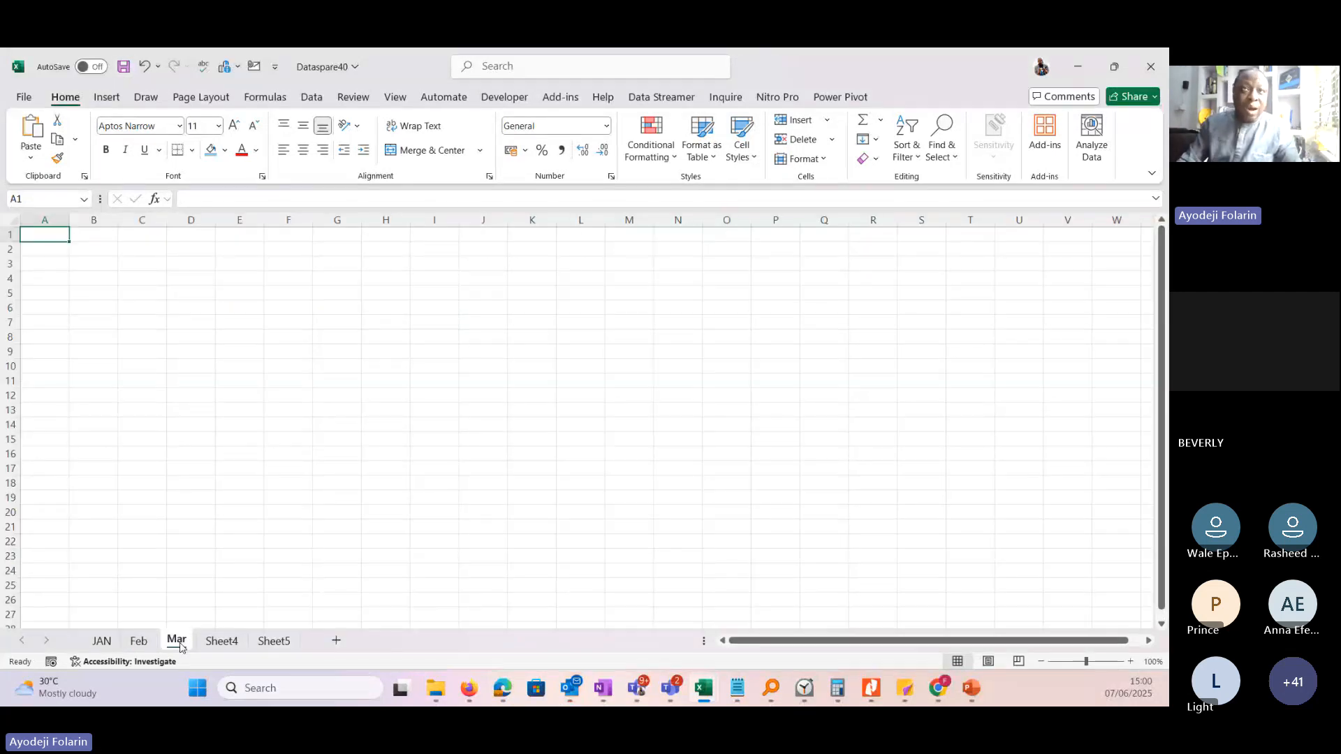
left_click(139, 641)
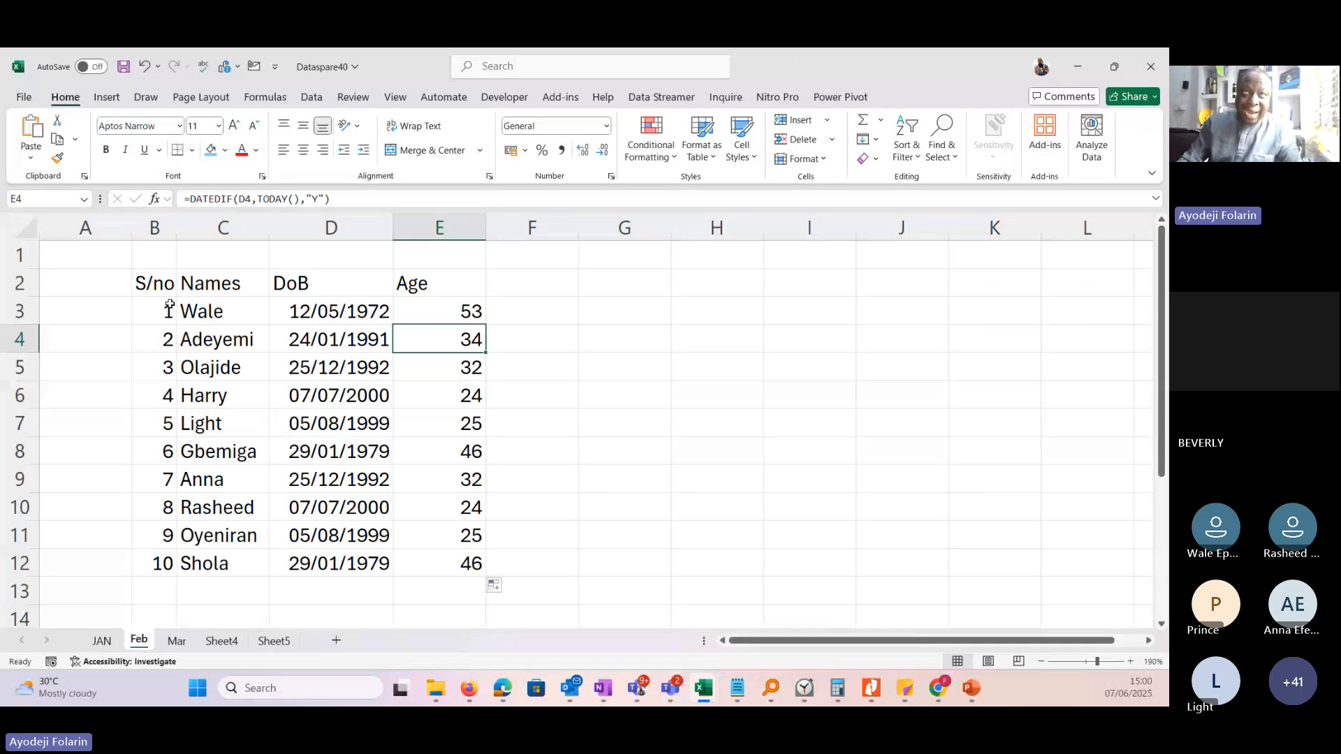
left_click(160, 283)
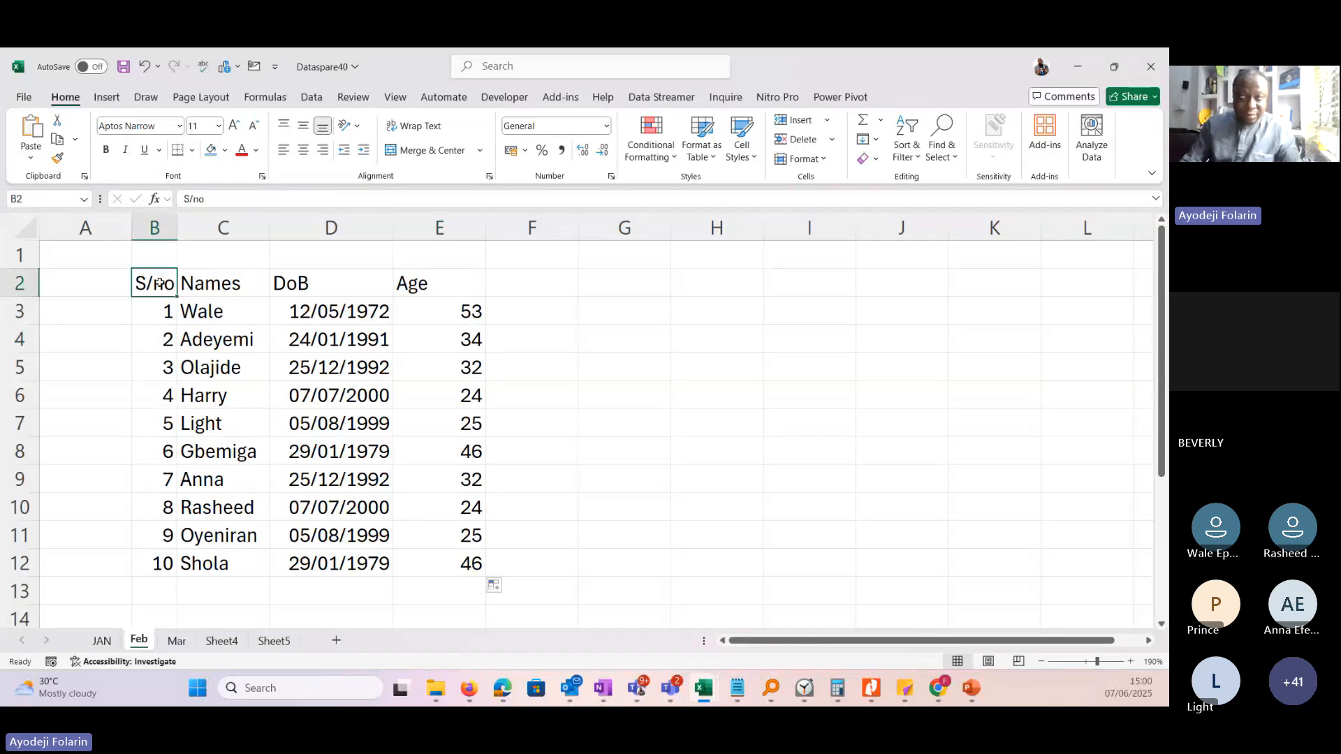
left_click_drag(159, 283, 461, 563)
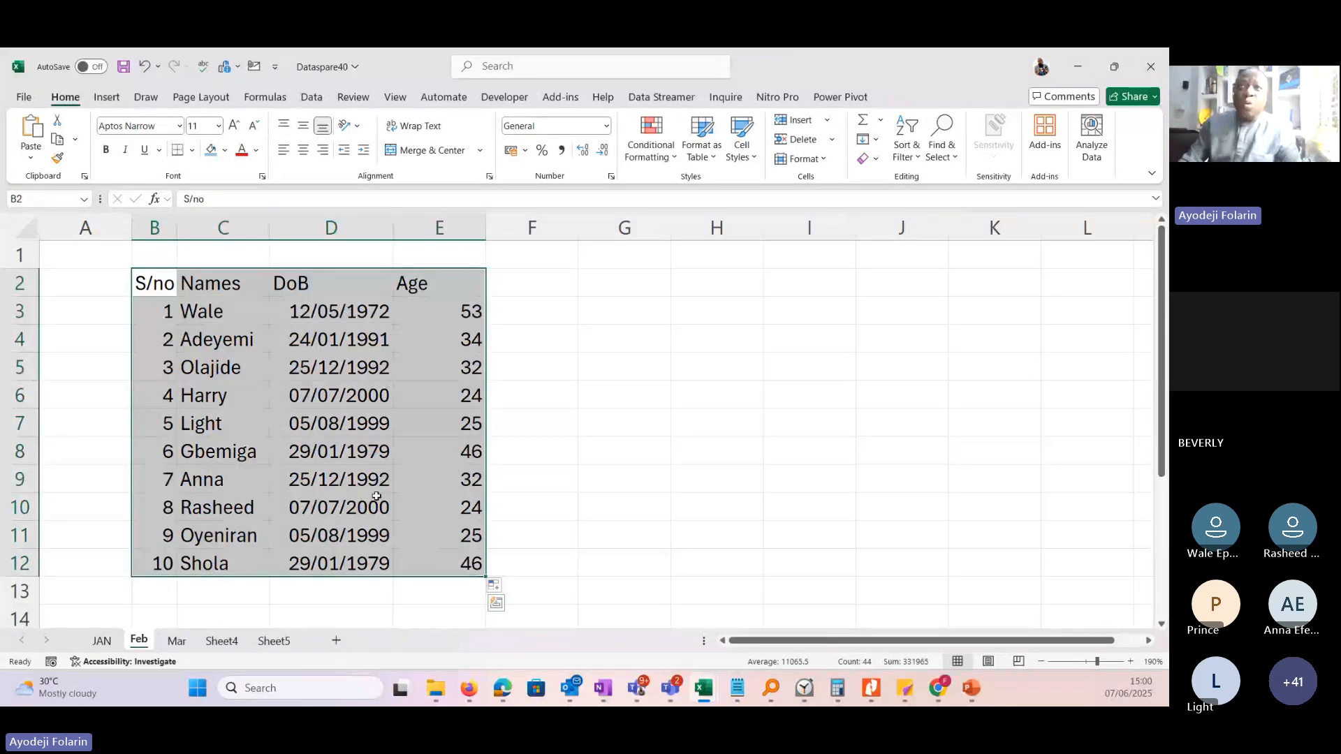
left_click(443, 283)
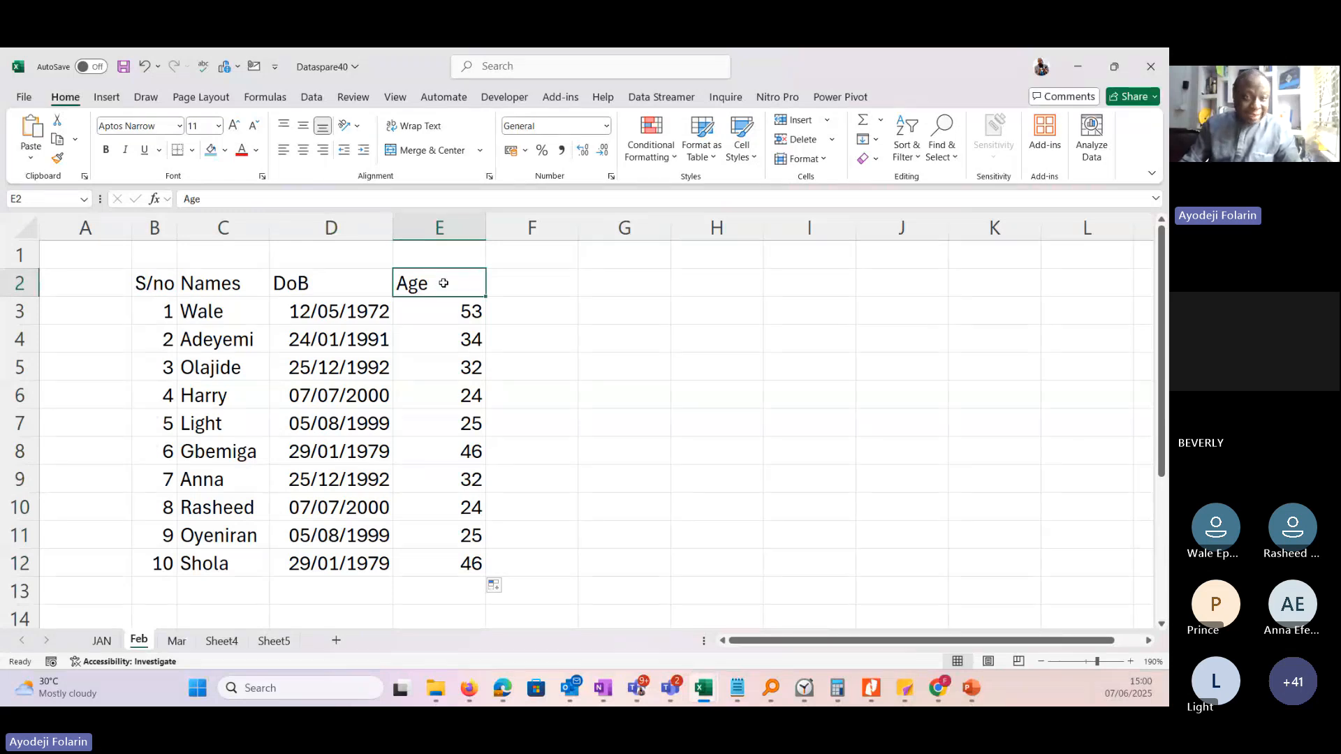
left_click_drag(444, 283, 450, 559)
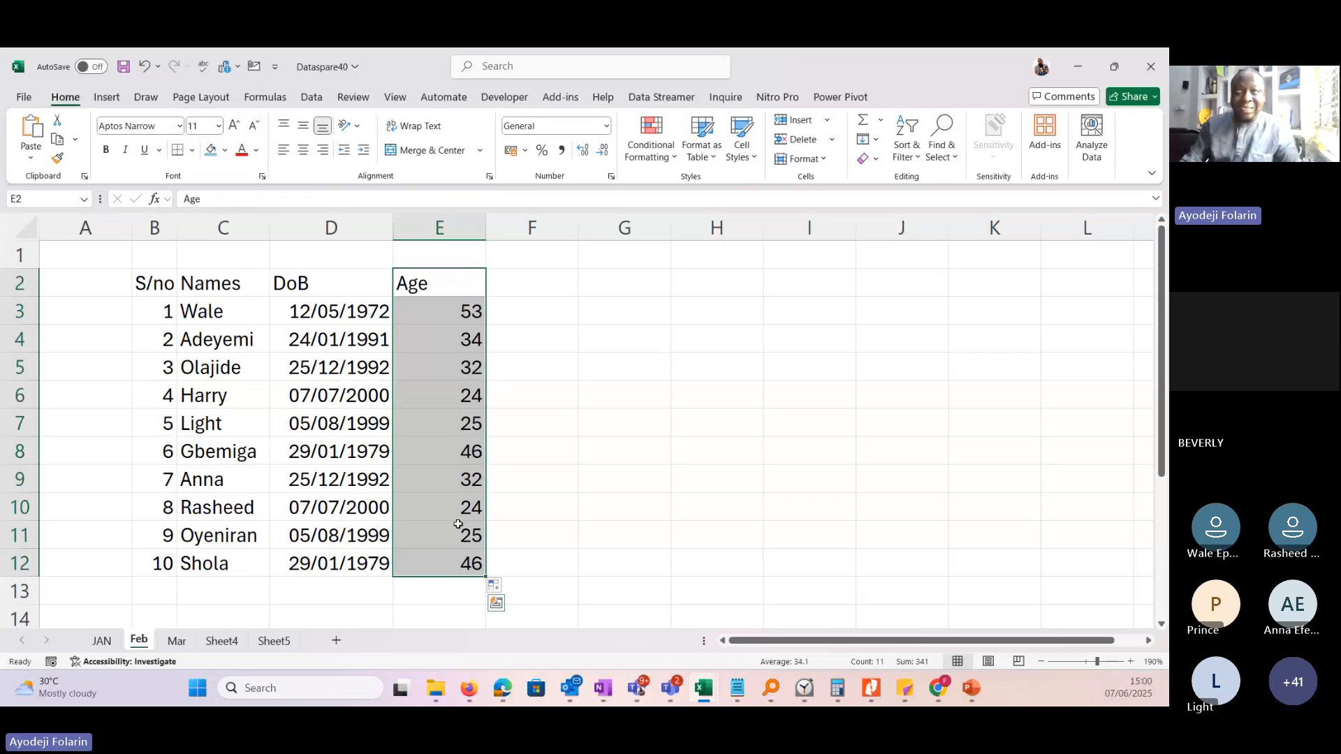
Select the Names range C2:C12 together with the Age range E2:E12, leaving out the dates of birth.
left_click_drag(219, 279, 220, 563)
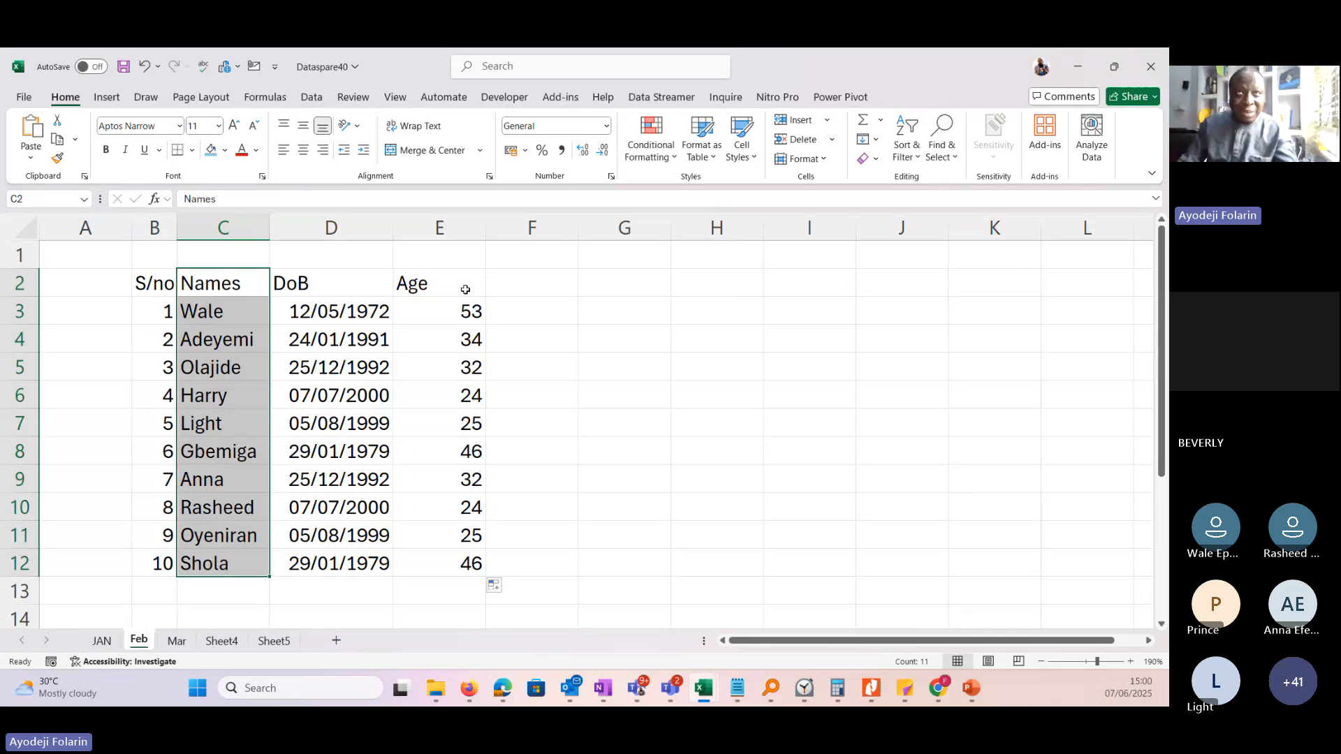
left_click(466, 290, "ctrl")
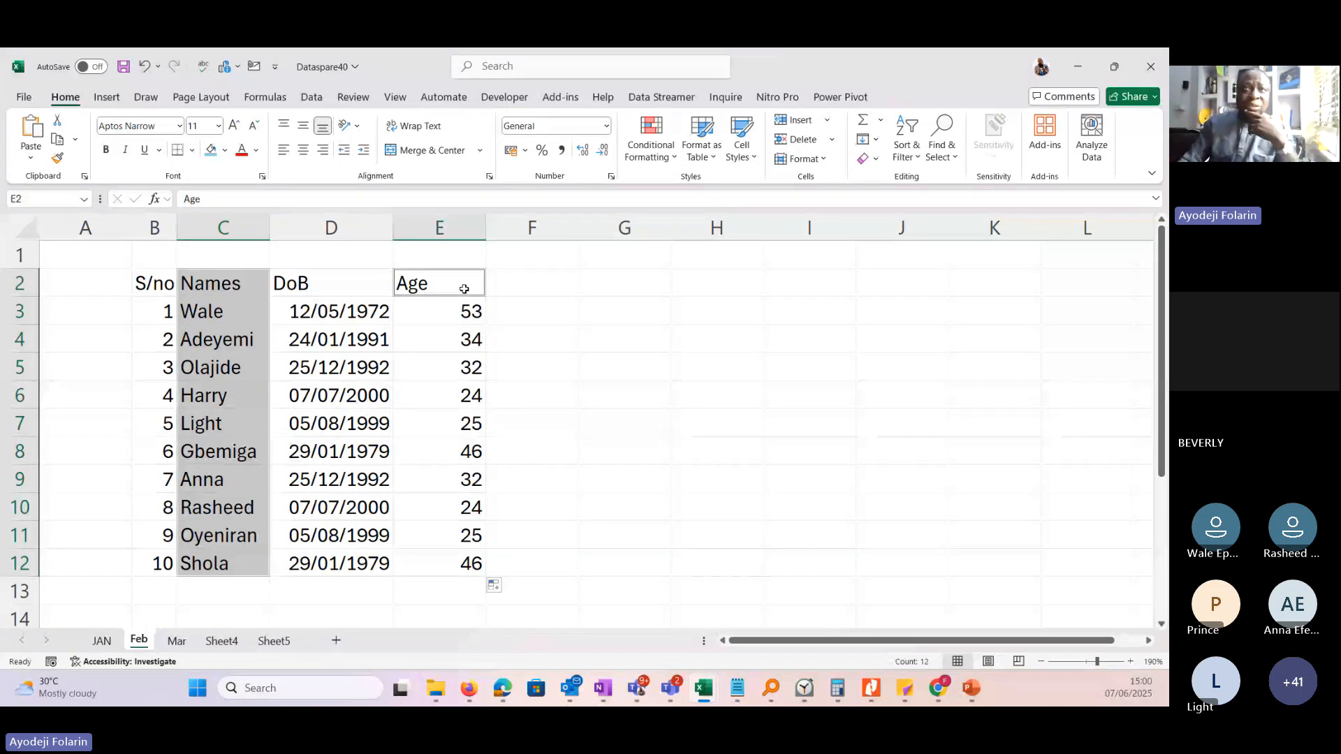
left_click_drag(464, 290, 451, 560)
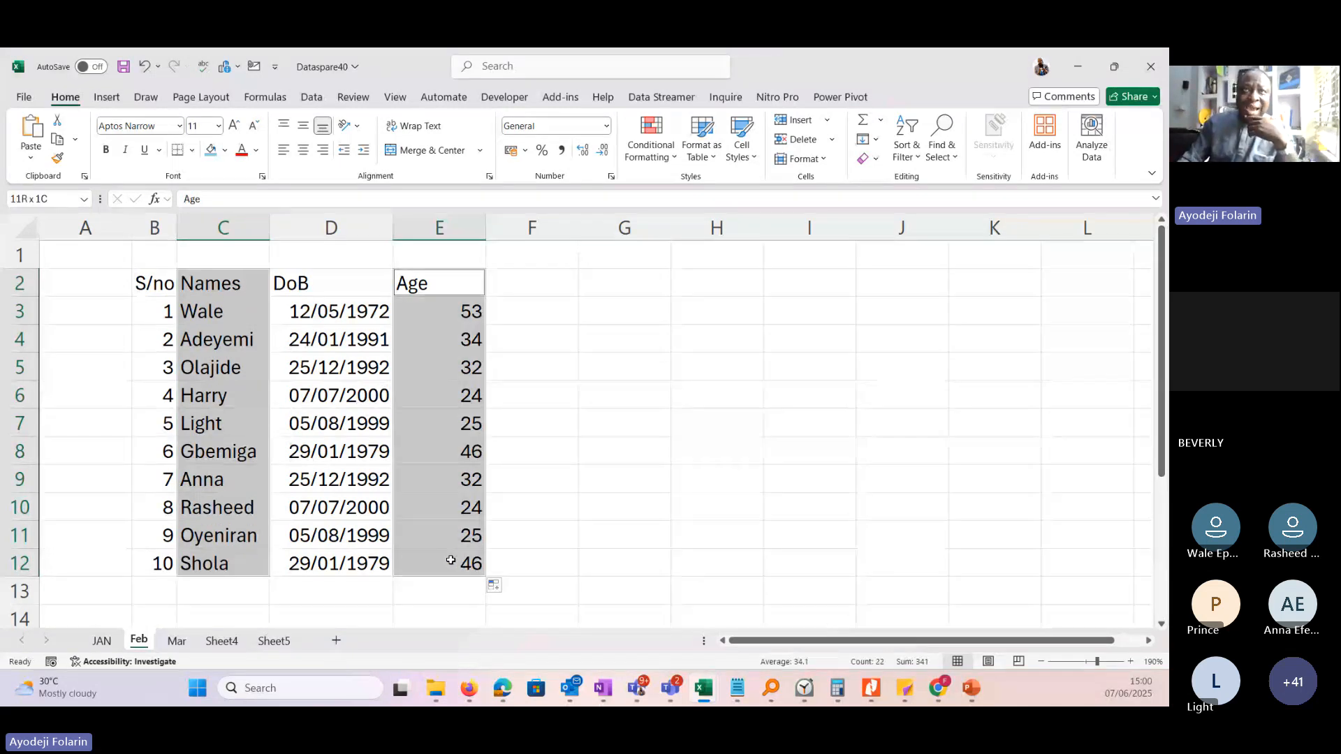
key("ctrl")
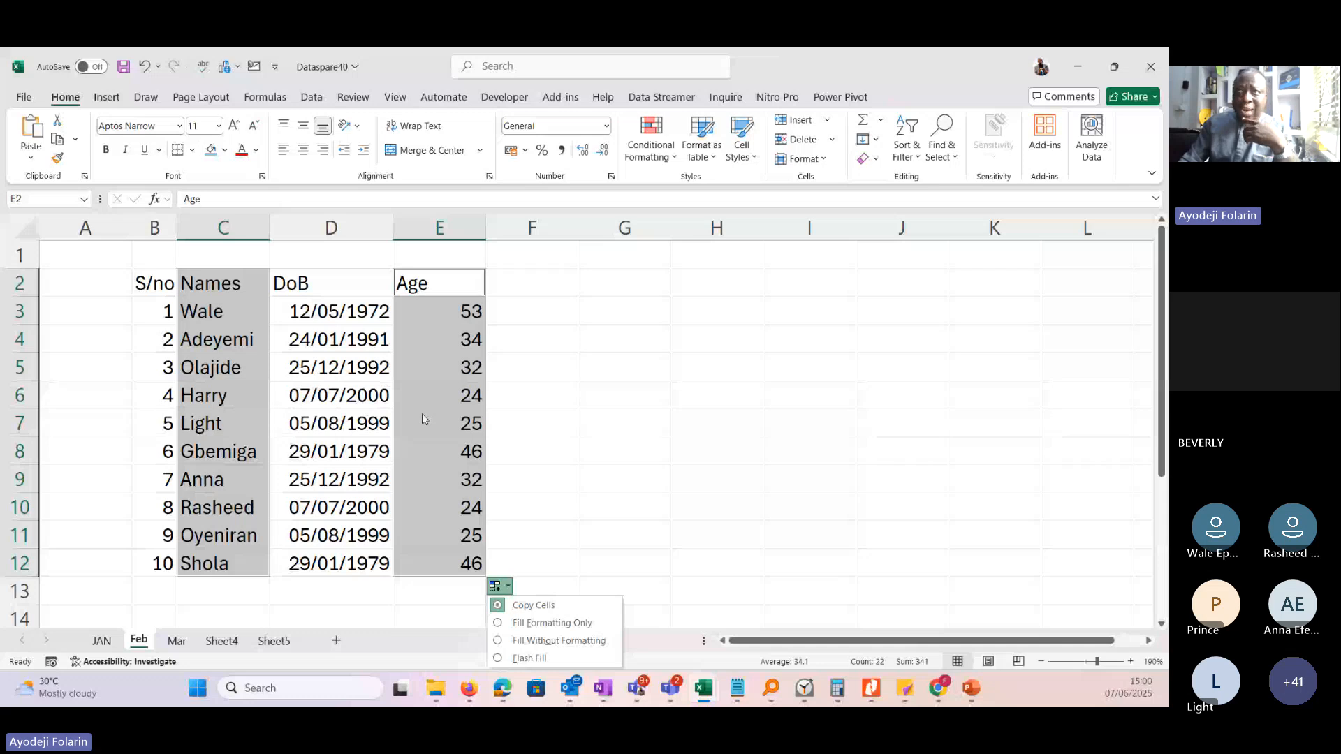
left_click(223, 283)
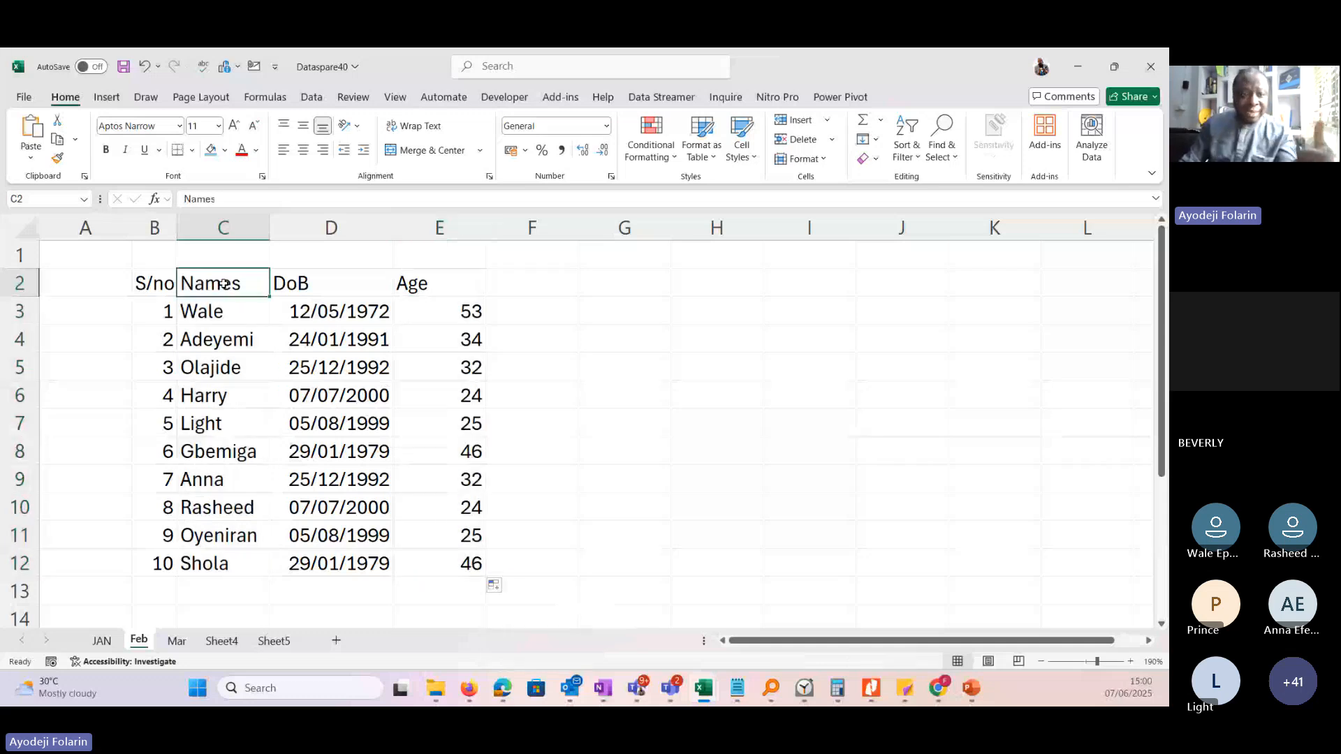
left_click(445, 293)
left_click_drag(444, 299, 475, 566)
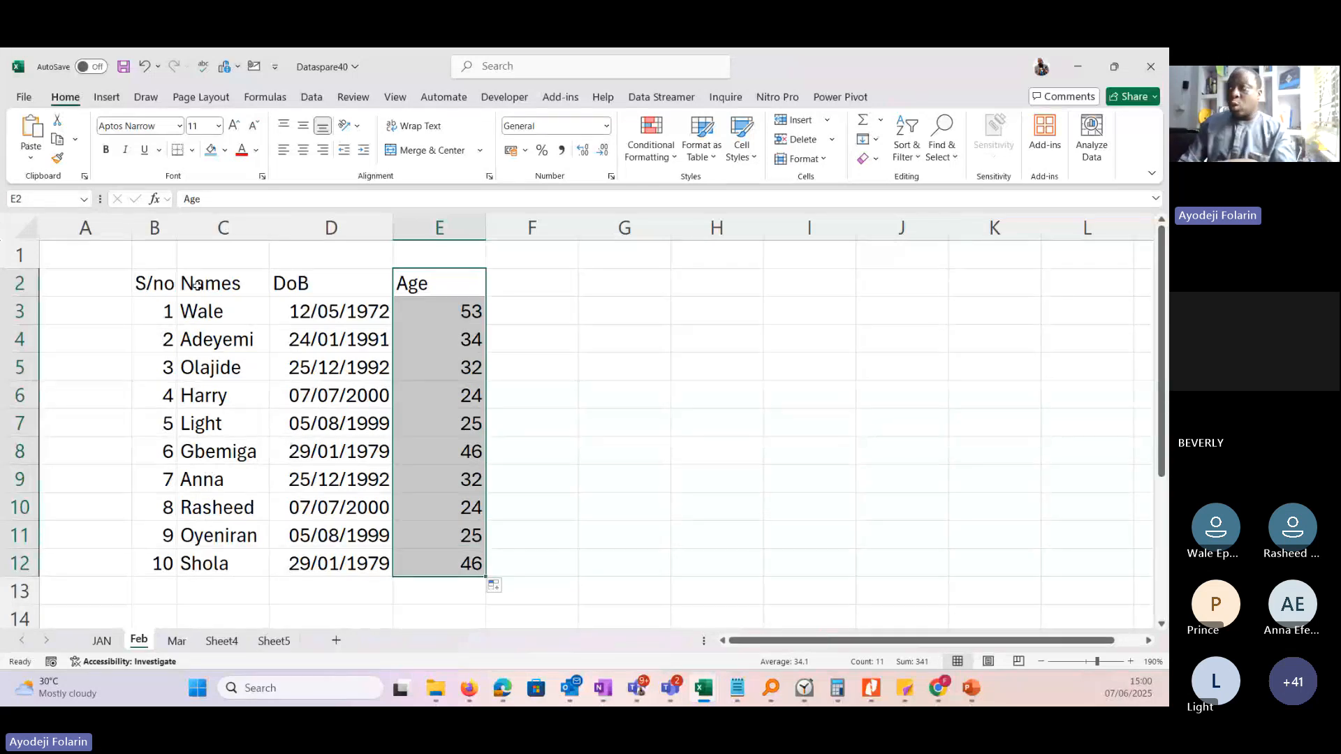
Copy the non-adjacent ranges C2:C12 and E2:E12 from the Feb sheet and choose D2 on the Mar sheet as the destination.
left_click_drag(201, 283, 219, 561)
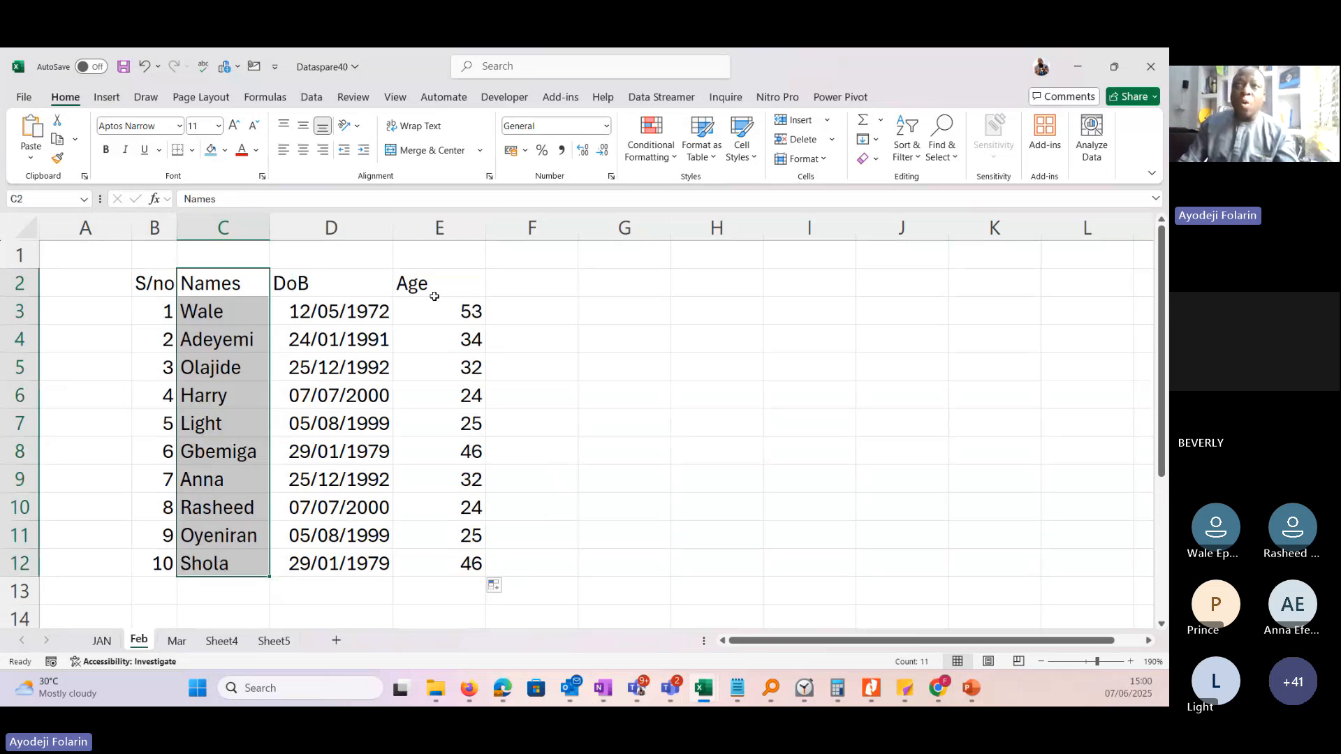
left_click_drag(434, 287, 433, 562)
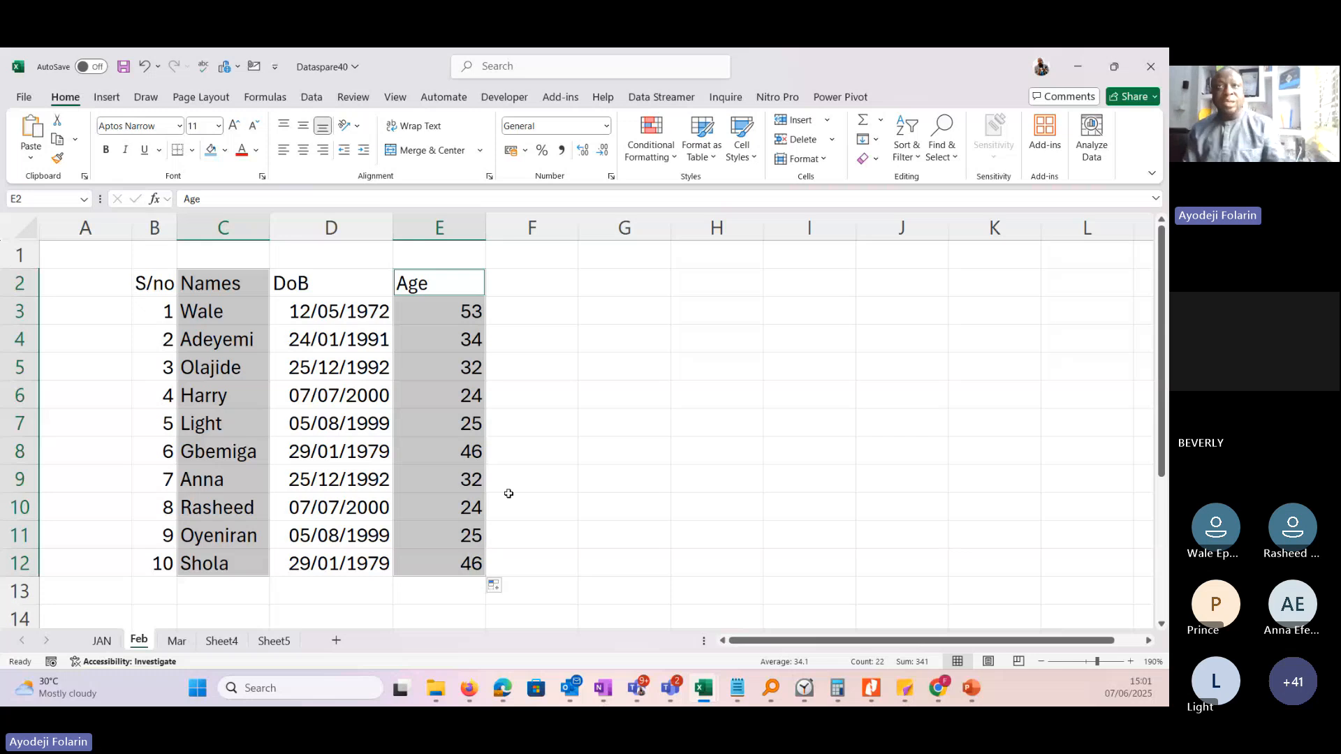
key("ctrl+c")
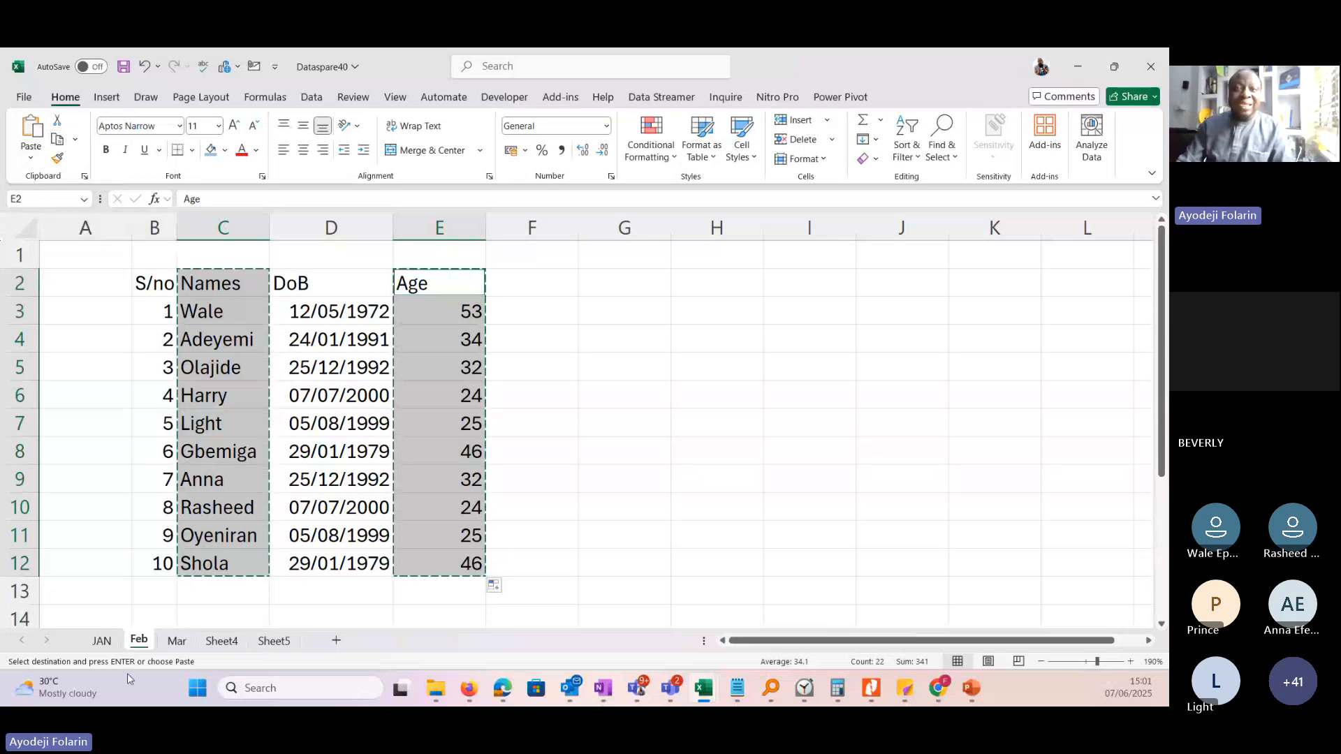
left_click(177, 641)
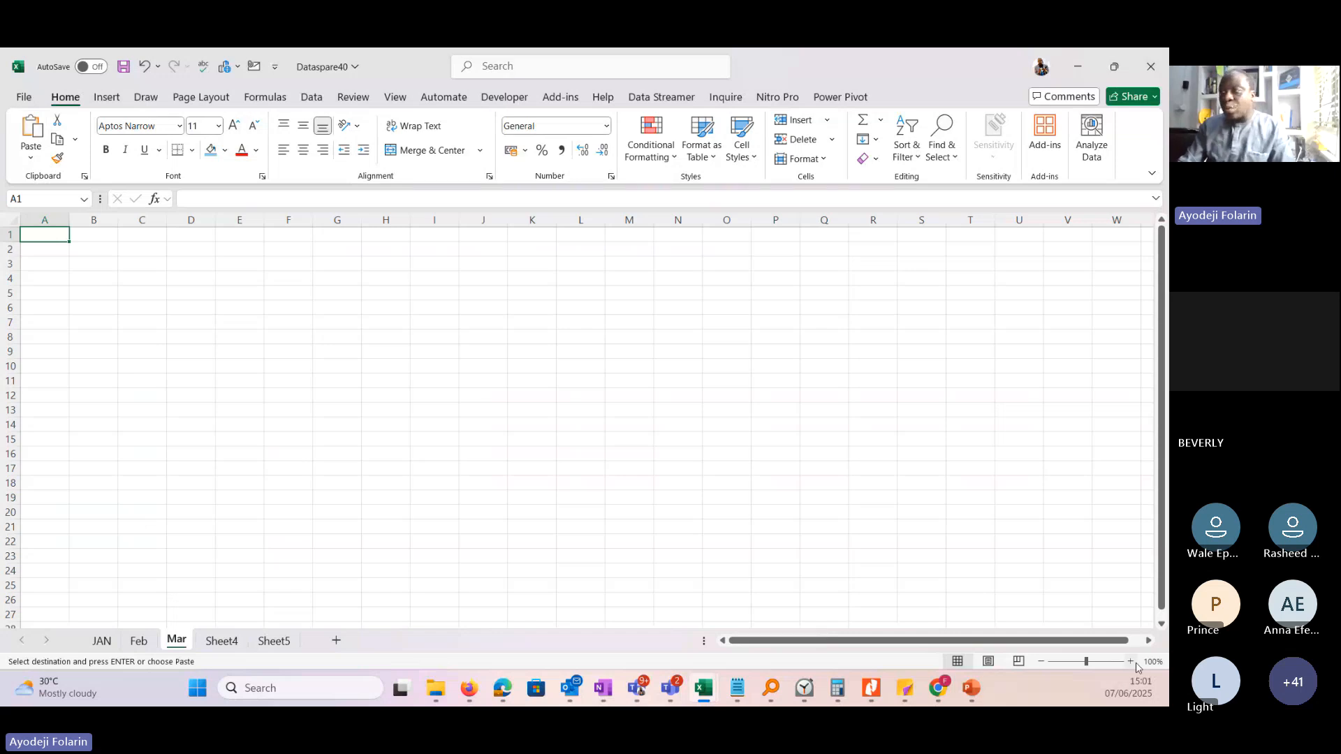
scroll(1136, 667, "up", 6)
left_click(366, 290)
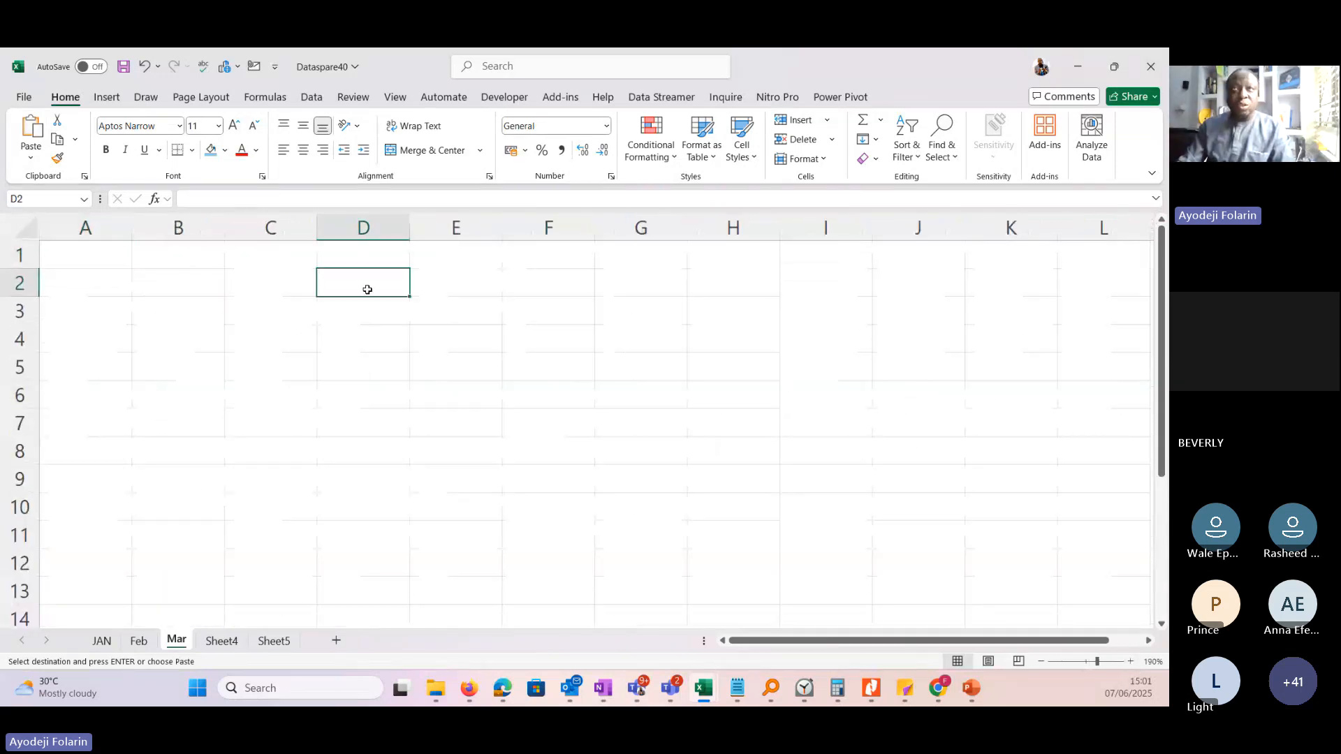
left_click(59, 159)
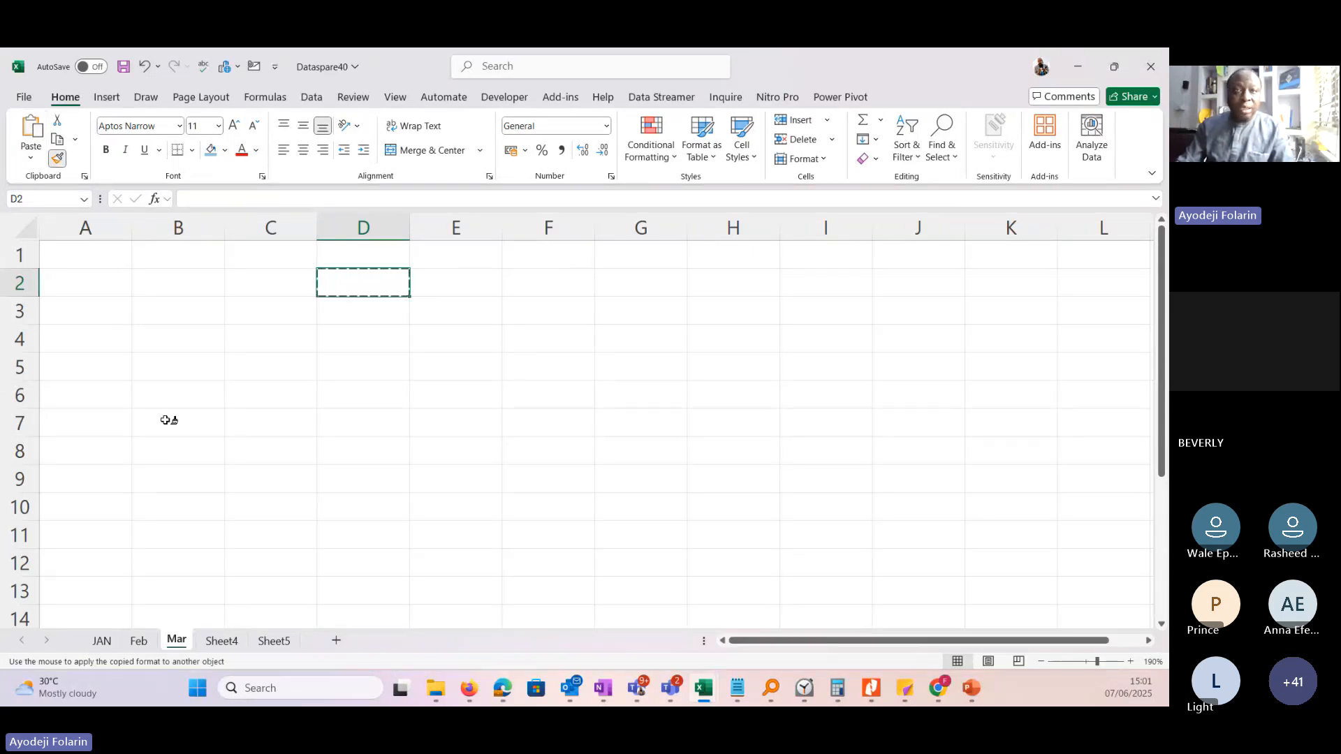
Copy the Names range C2:C12 and Age range E2:E12 from the Feb sheet and paste them at D2 on the Mar sheet.
left_click(138, 641)
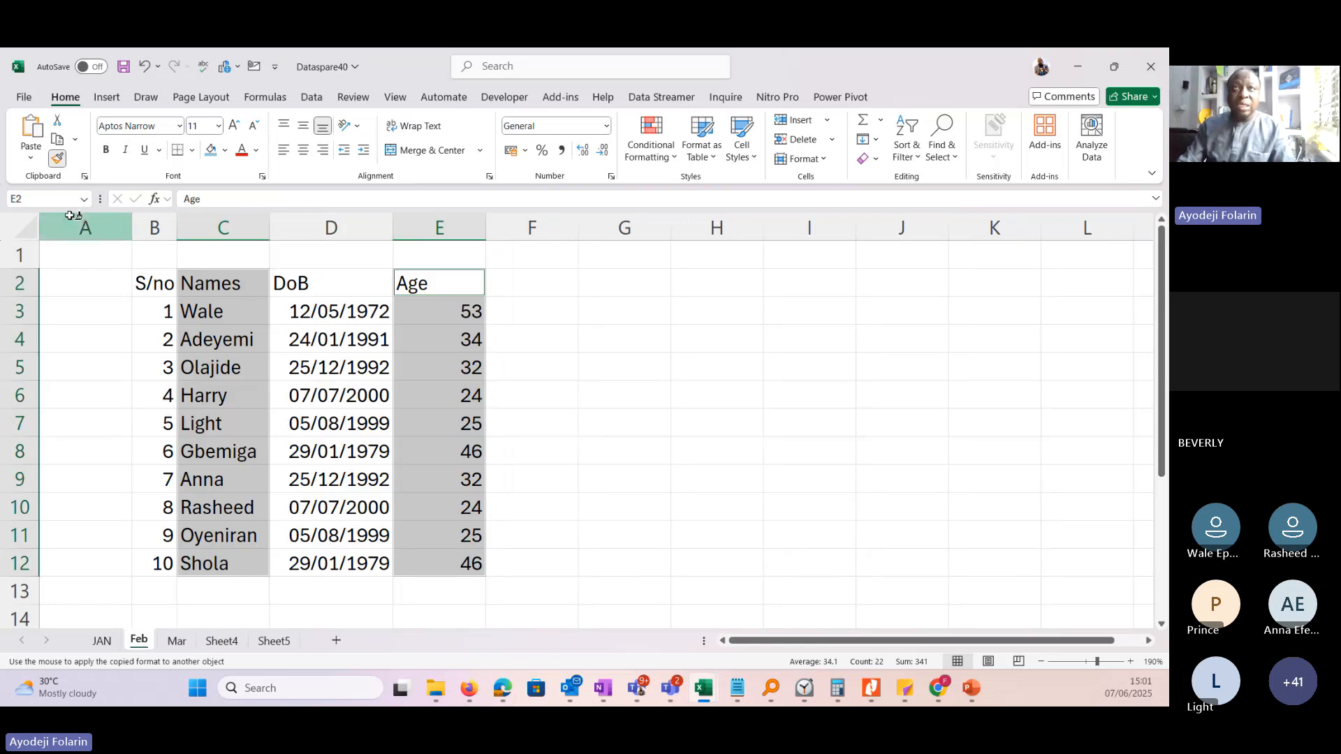
key("ctrl+c")
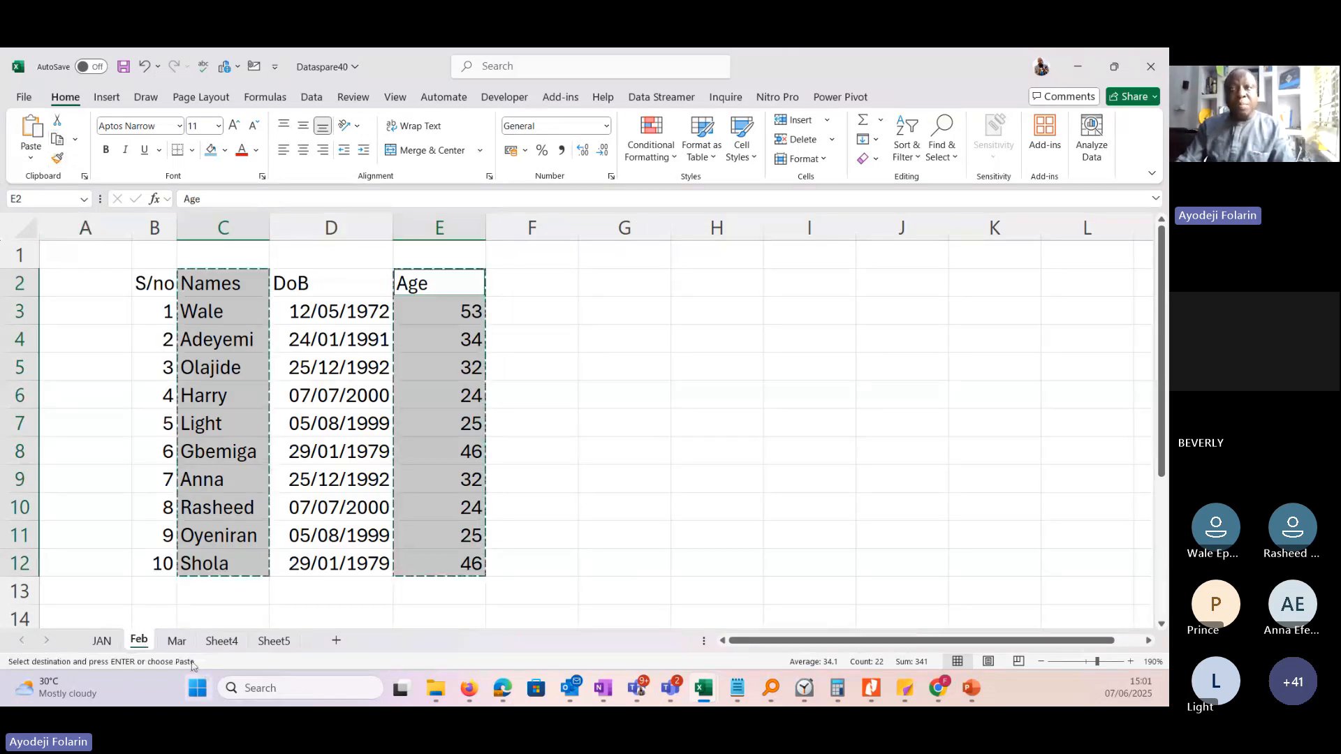
left_click(176, 641)
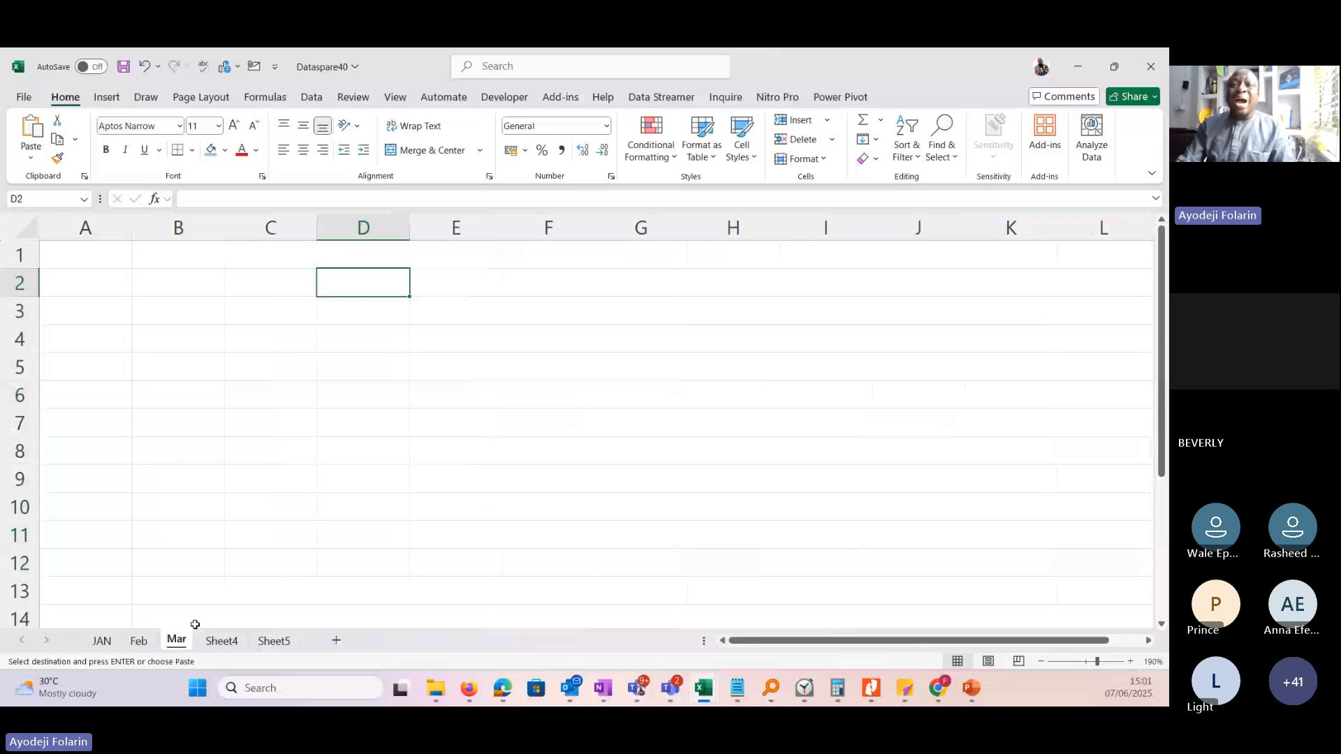
left_click(31, 129)
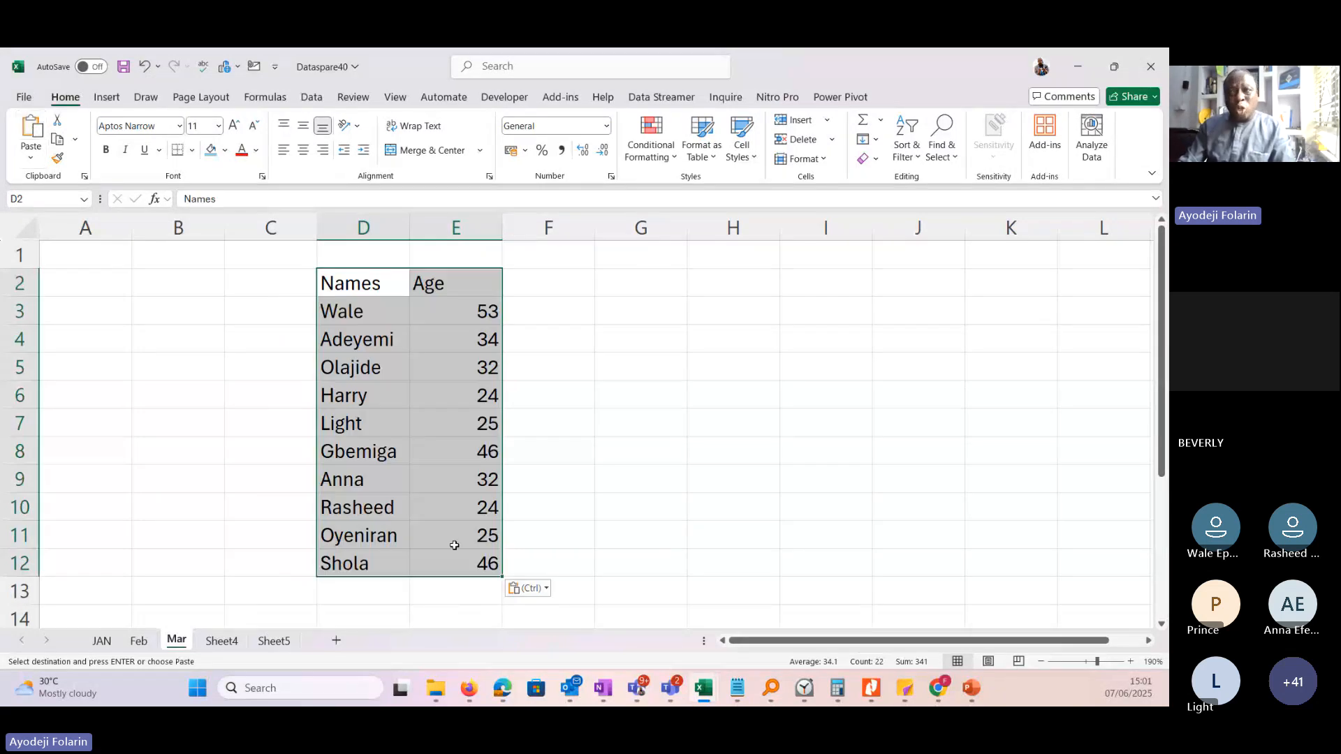
Try the Paste, Formulas & Number Formatting and Keep Source Formatting options on the pasted range D2:E12.
left_click(525, 588)
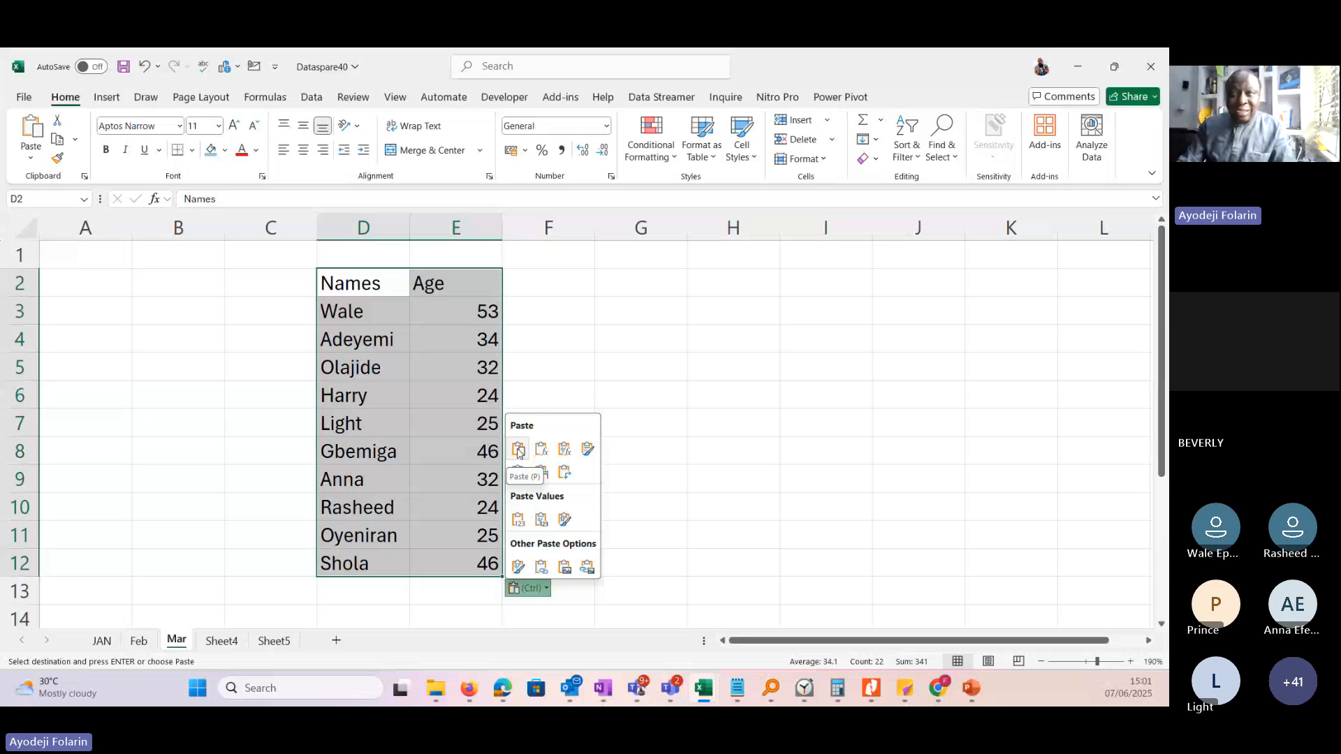
left_click(518, 449)
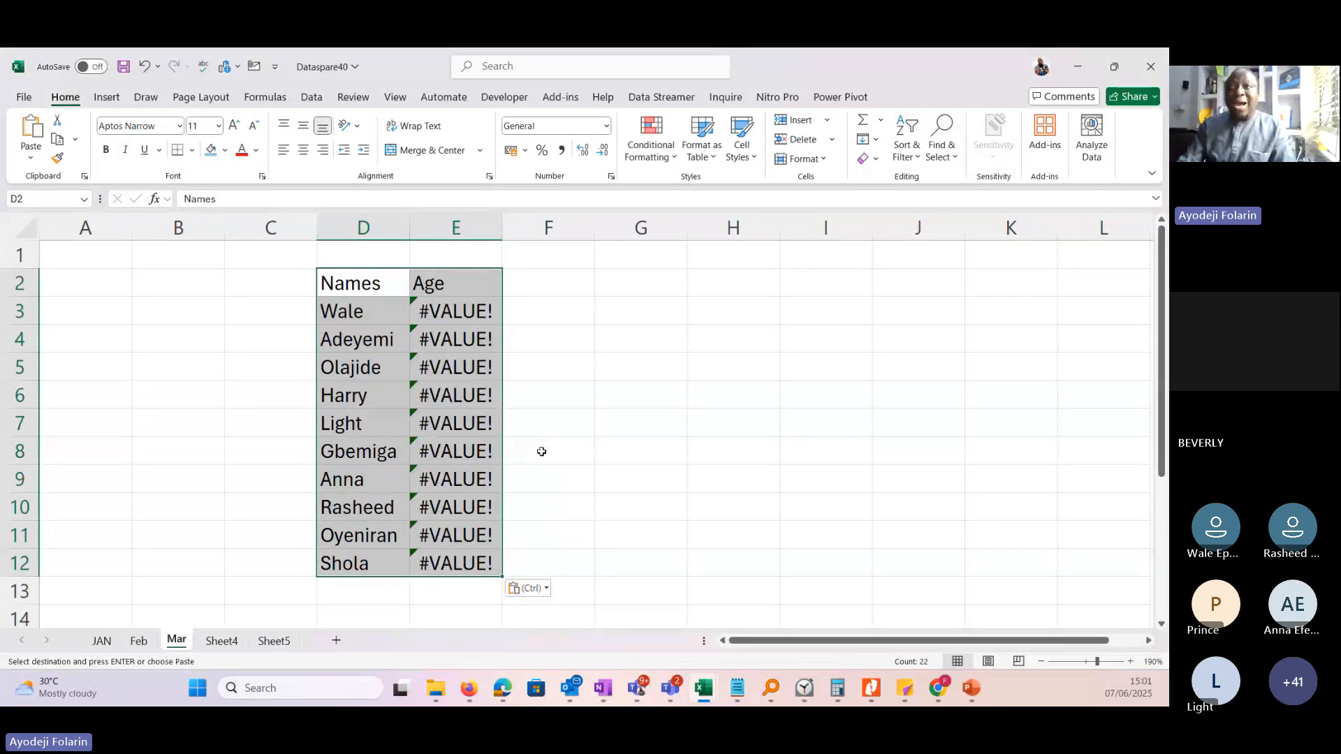
left_click(544, 591)
left_click(566, 456)
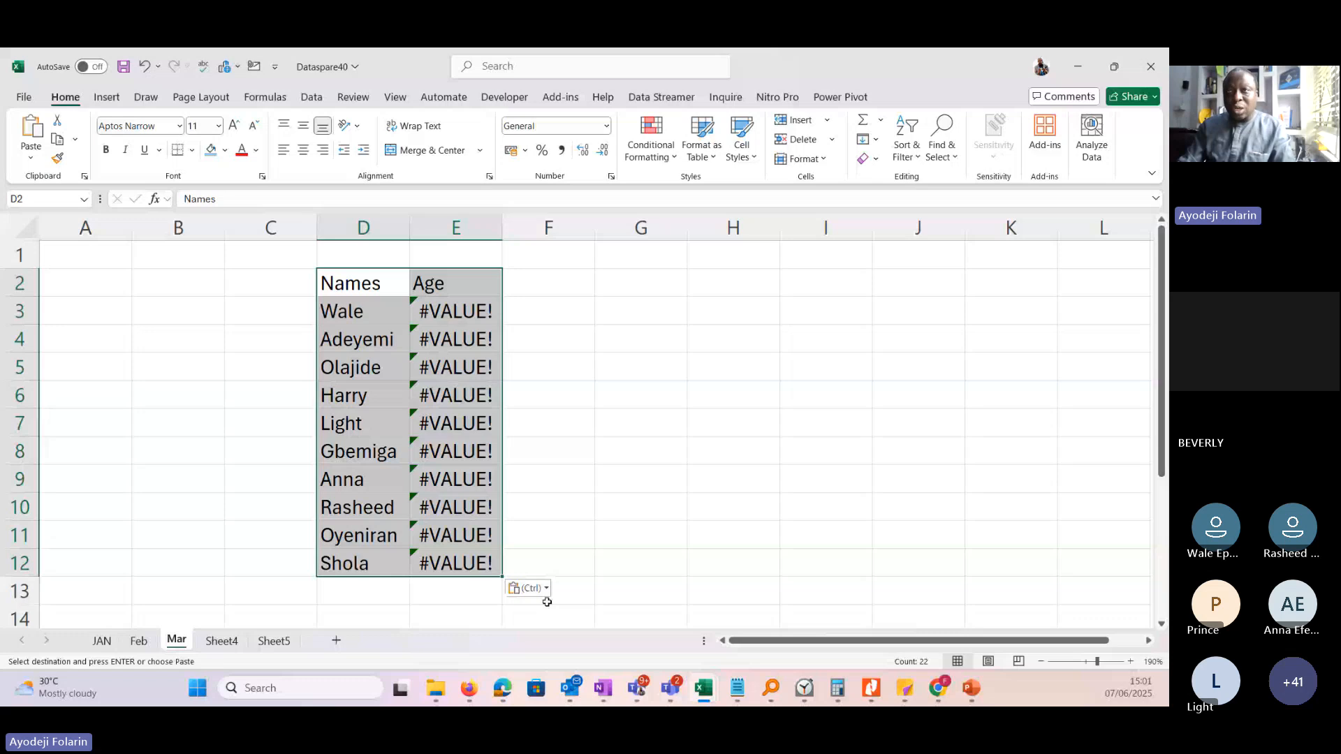
left_click(544, 591)
left_click(590, 449)
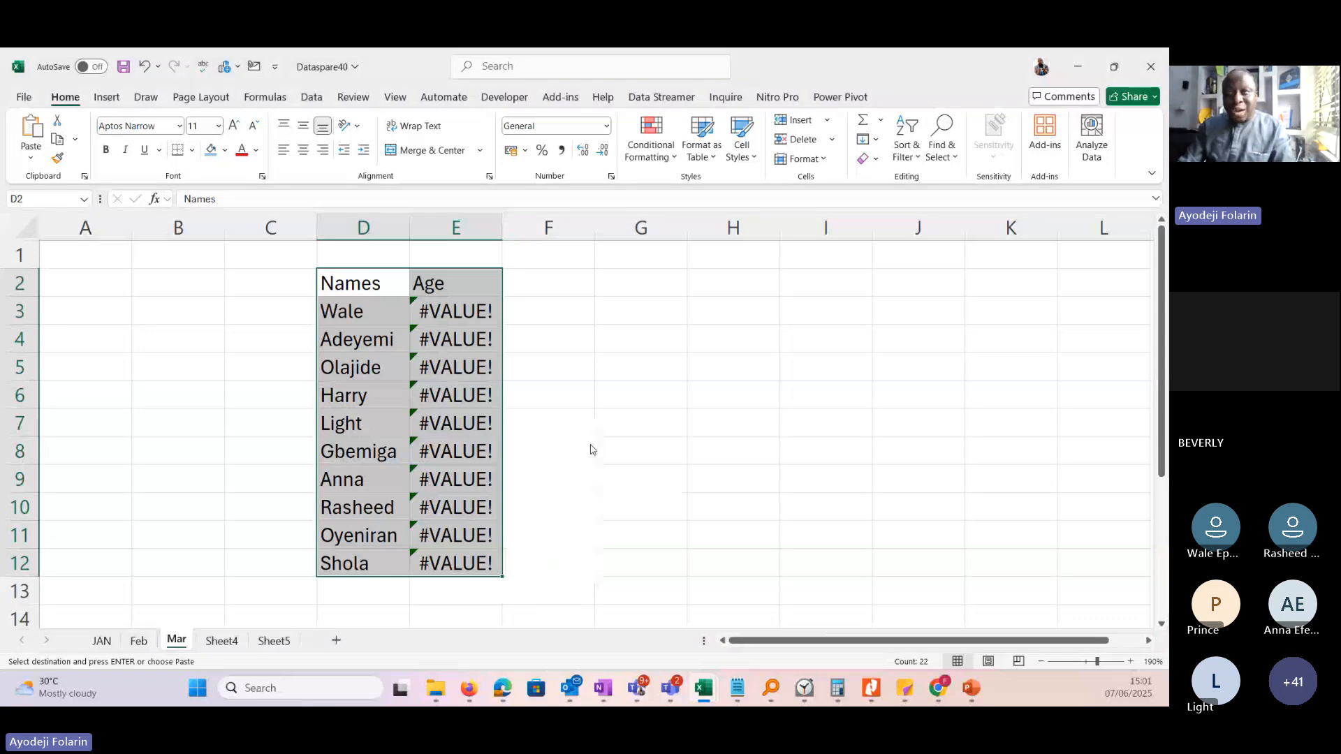
key("ctrl")
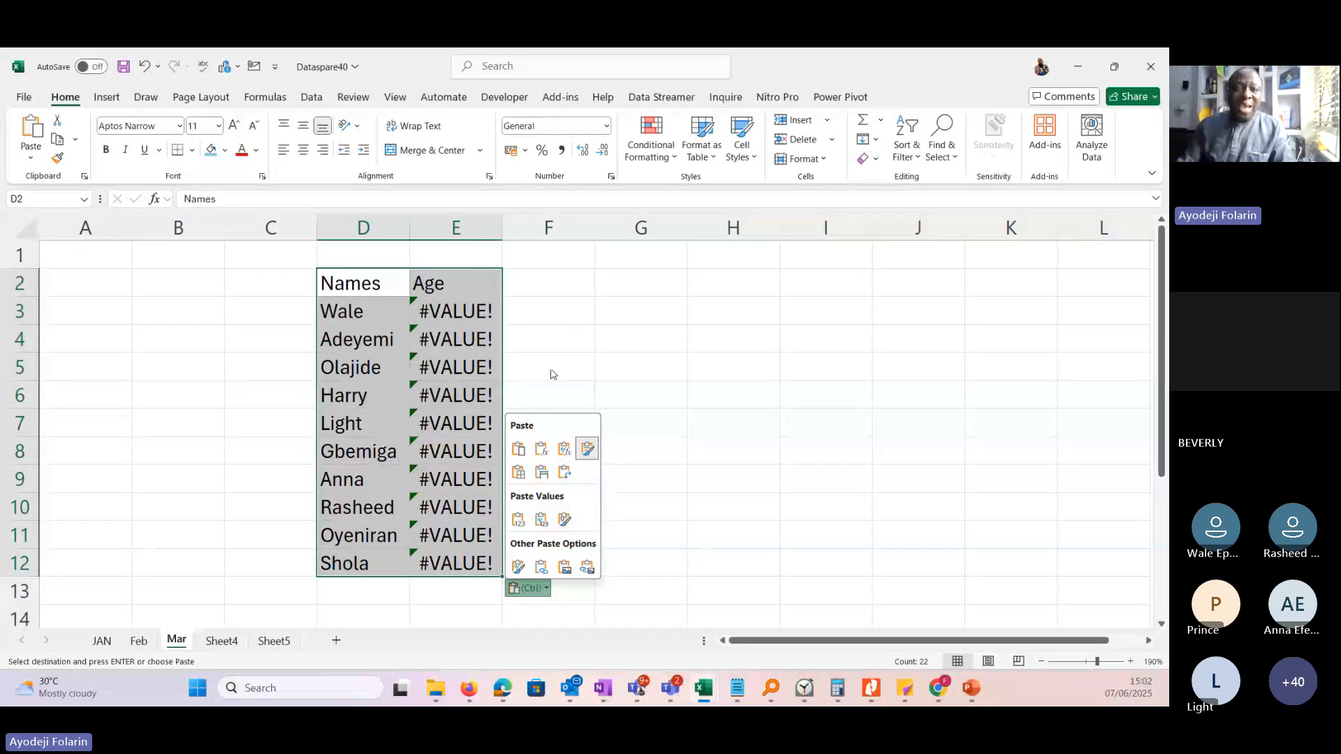
Check the age formula in E3 on the Feb sheet and clear the pending copy selection.
left_click(140, 643)
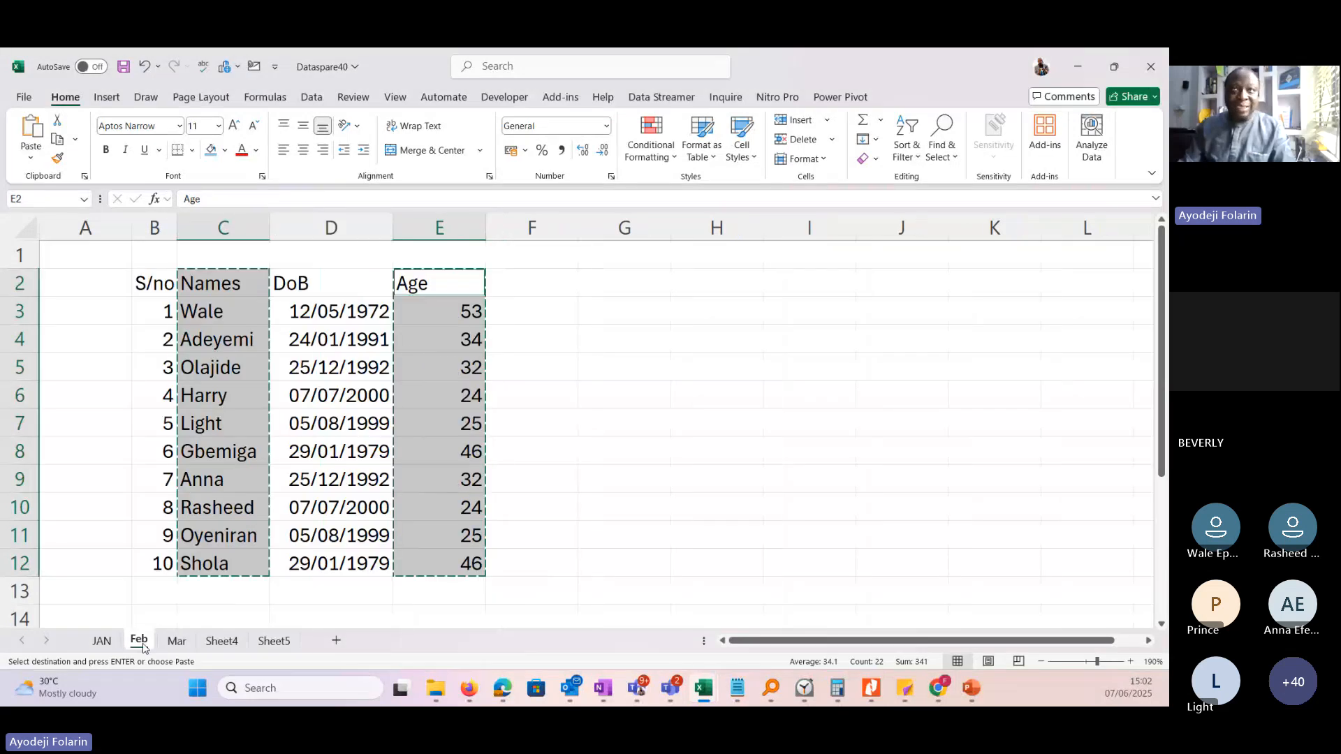
left_click(624, 471)
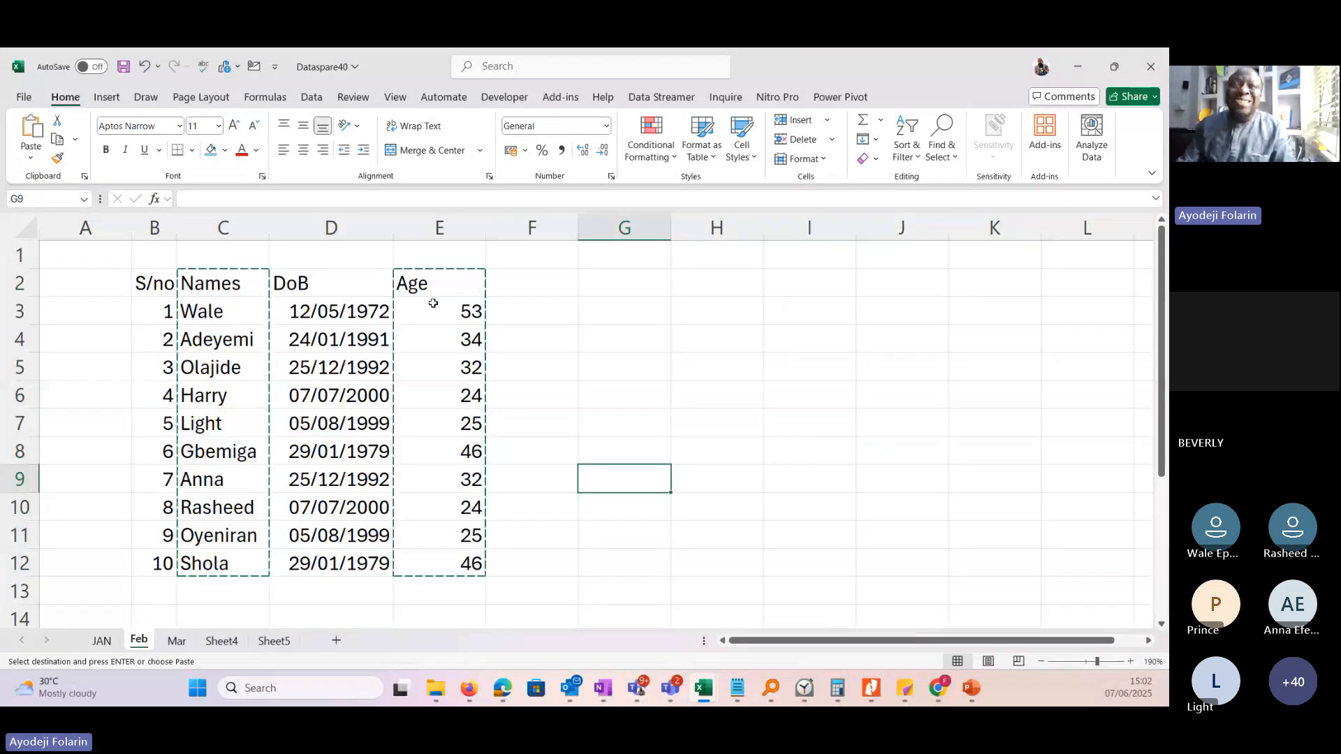
left_click(438, 311)
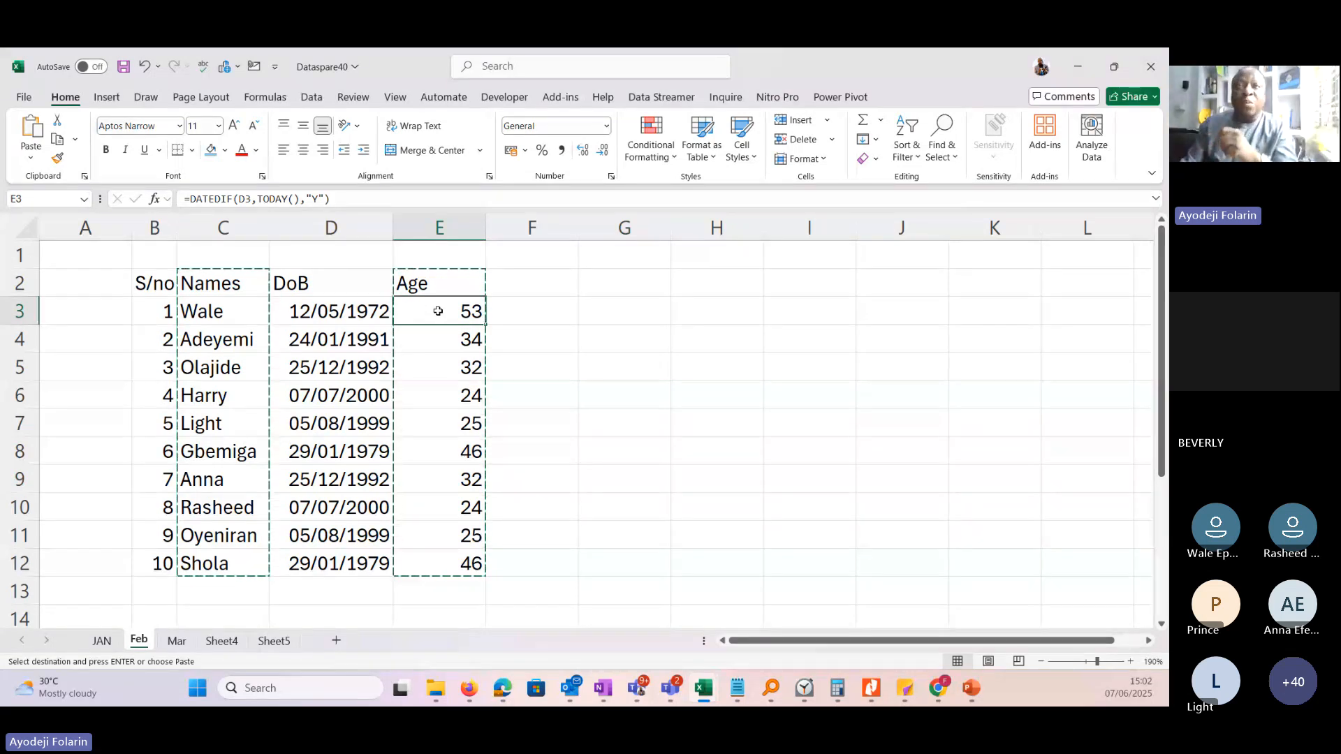
key("Escape")
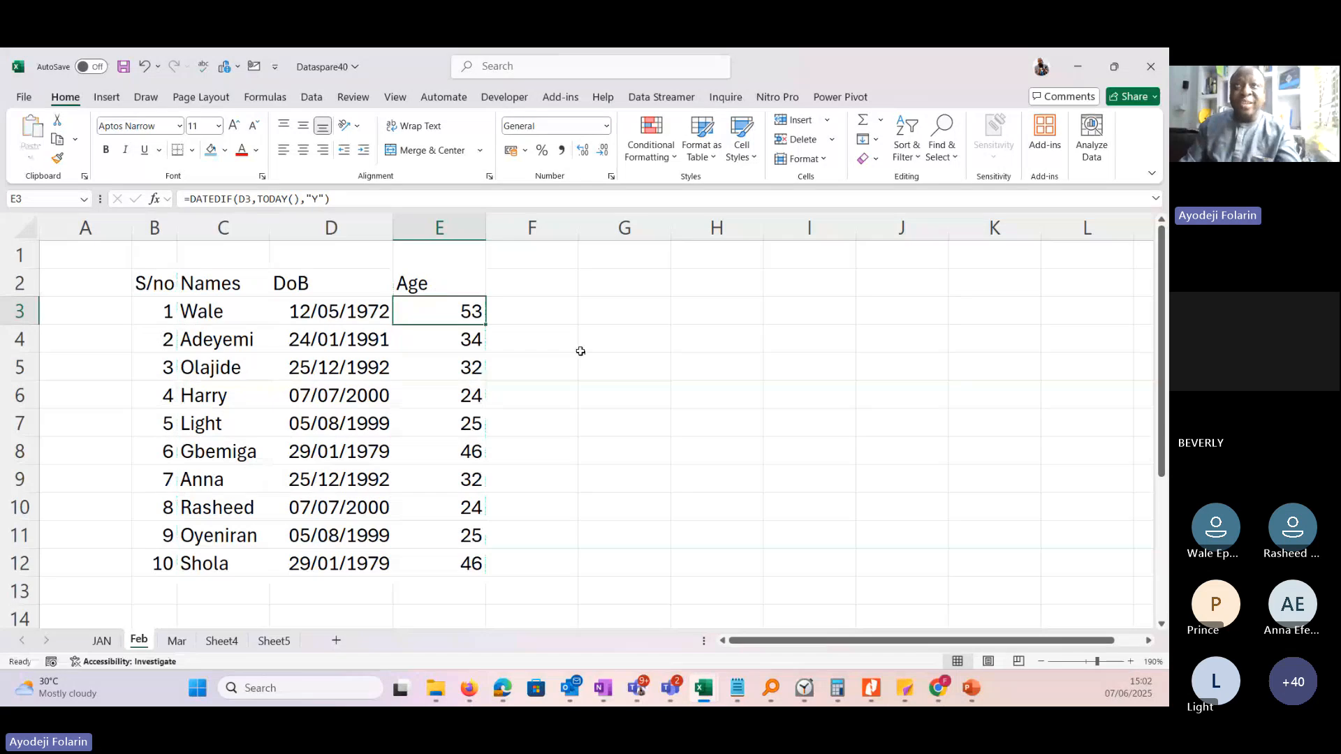
Copy only the Age range E2:E12 from the Feb sheet and paste it normally at F2 on the Mar sheet.
left_click_drag(441, 283, 438, 562)
key("ctrl+c")
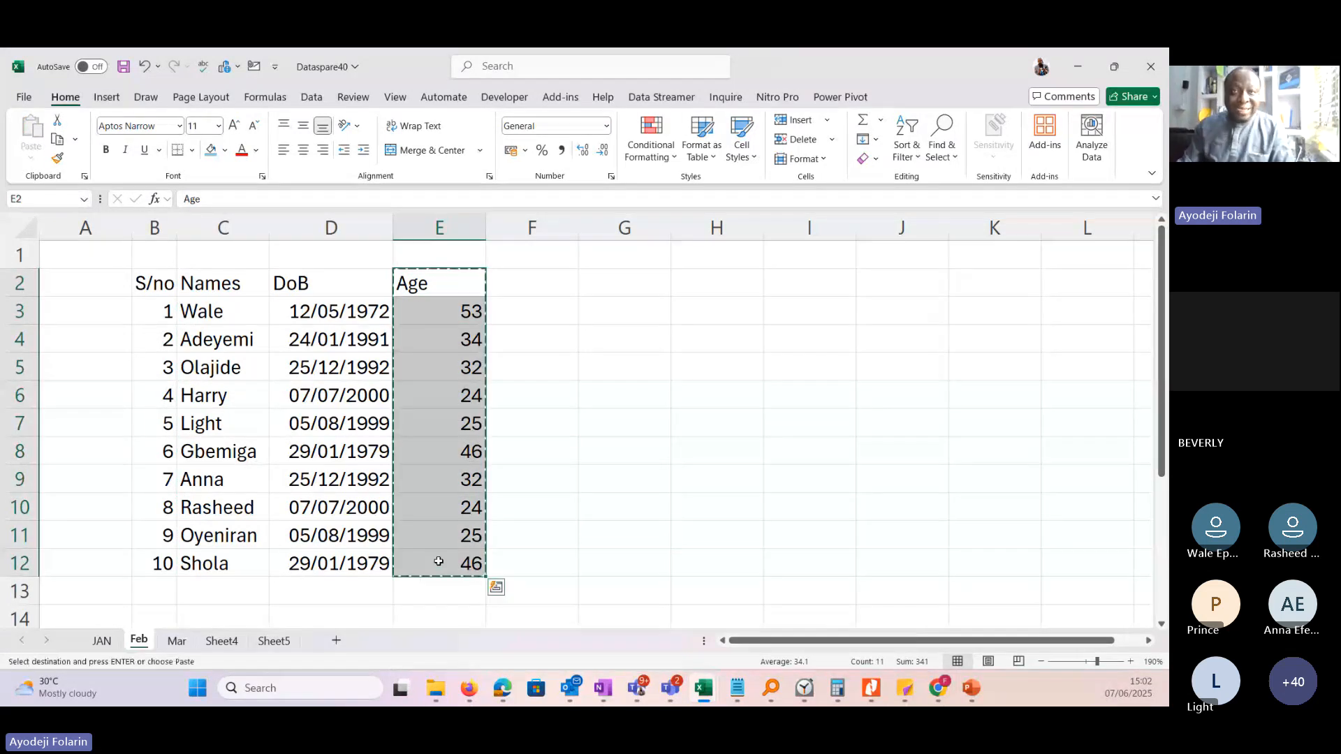
left_click(177, 641)
left_click(565, 283)
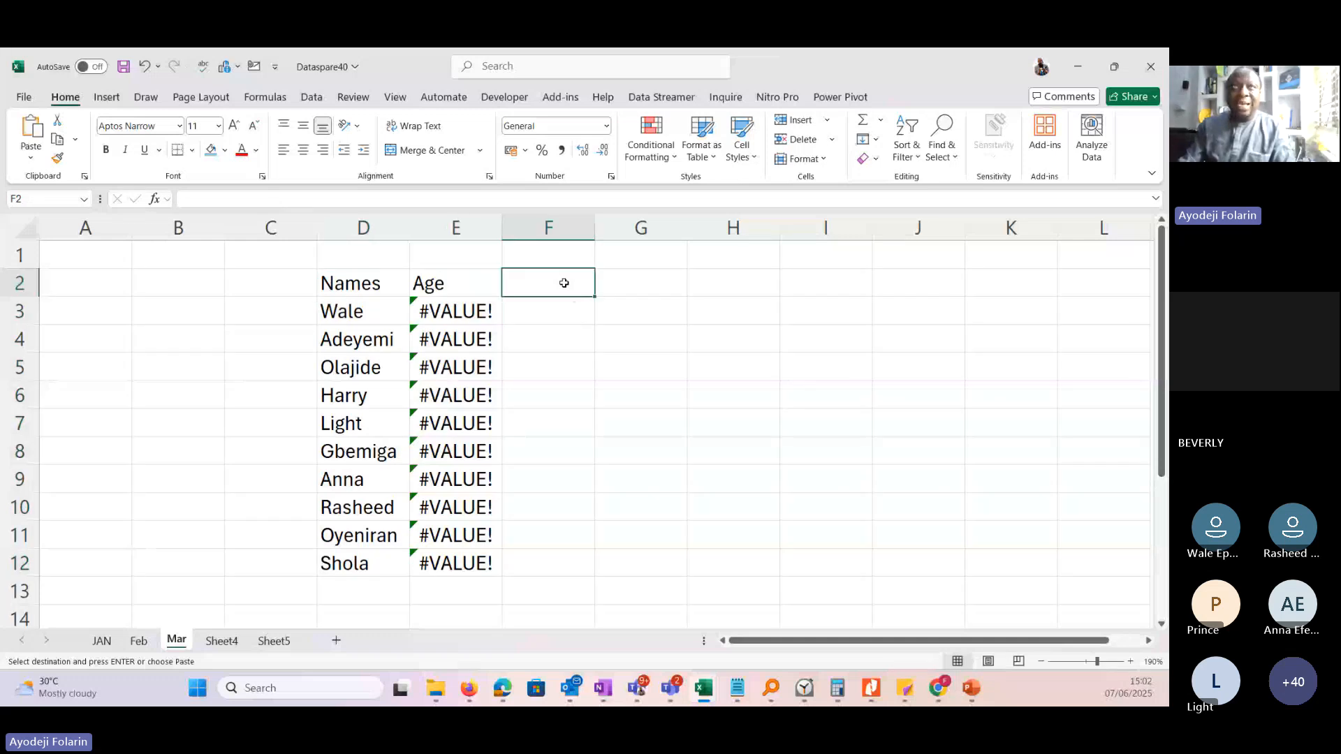
right_click(549, 280)
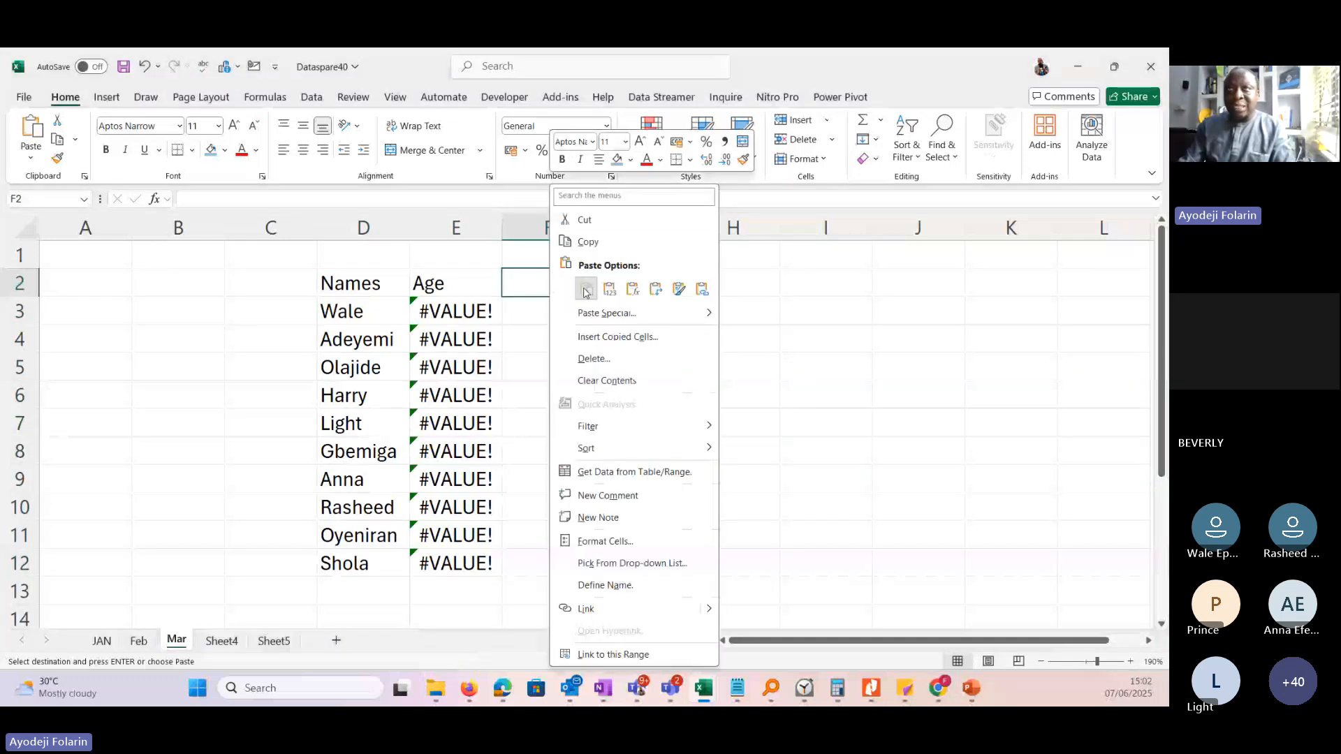
left_click(586, 290)
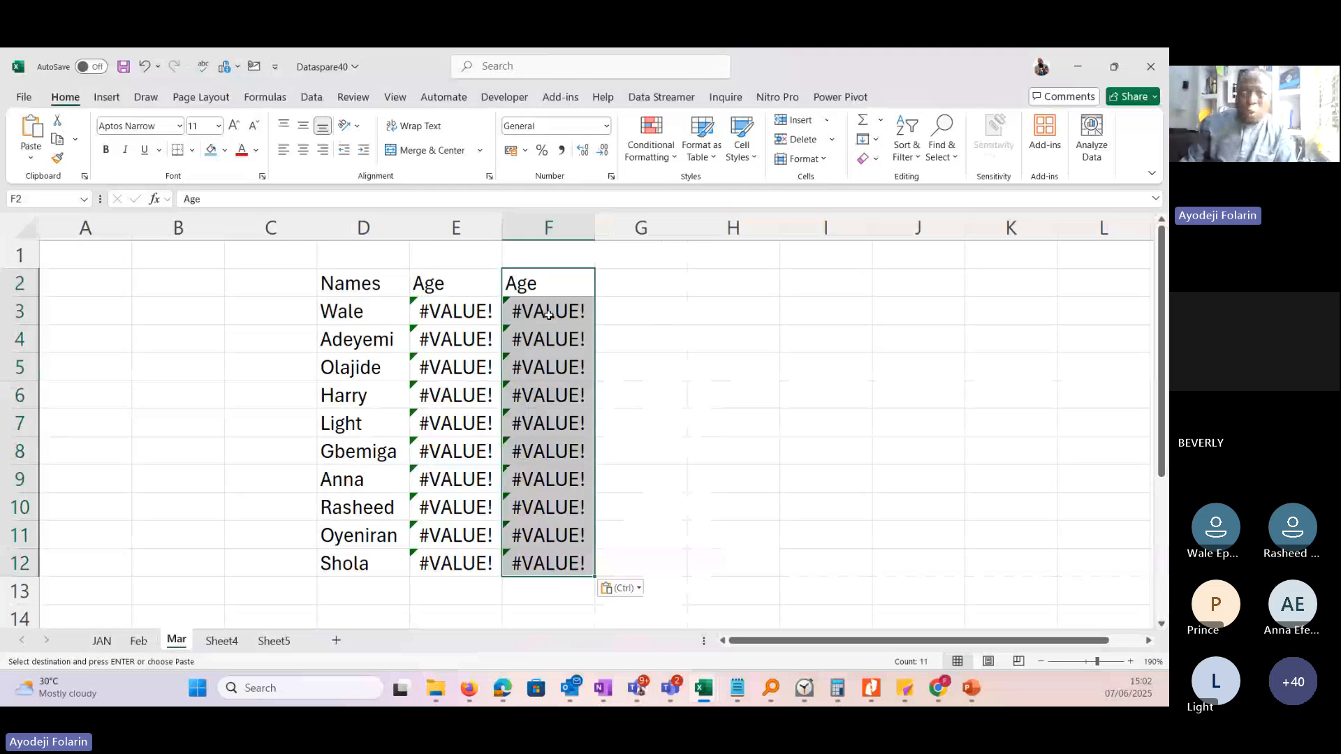
Inspect the pasted formula in F3, switch the pasted Age range F2:F12 to values only, and check F3 again.
left_click(549, 313)
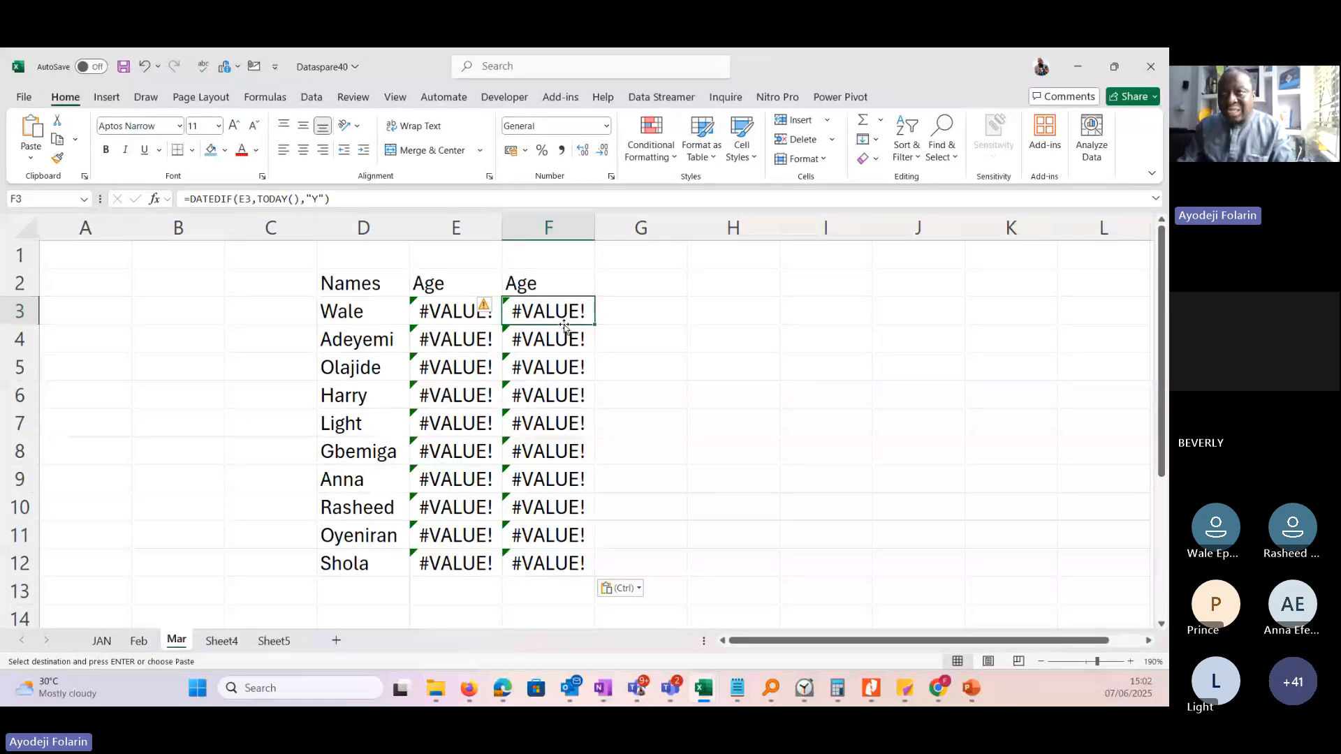
left_click(638, 591)
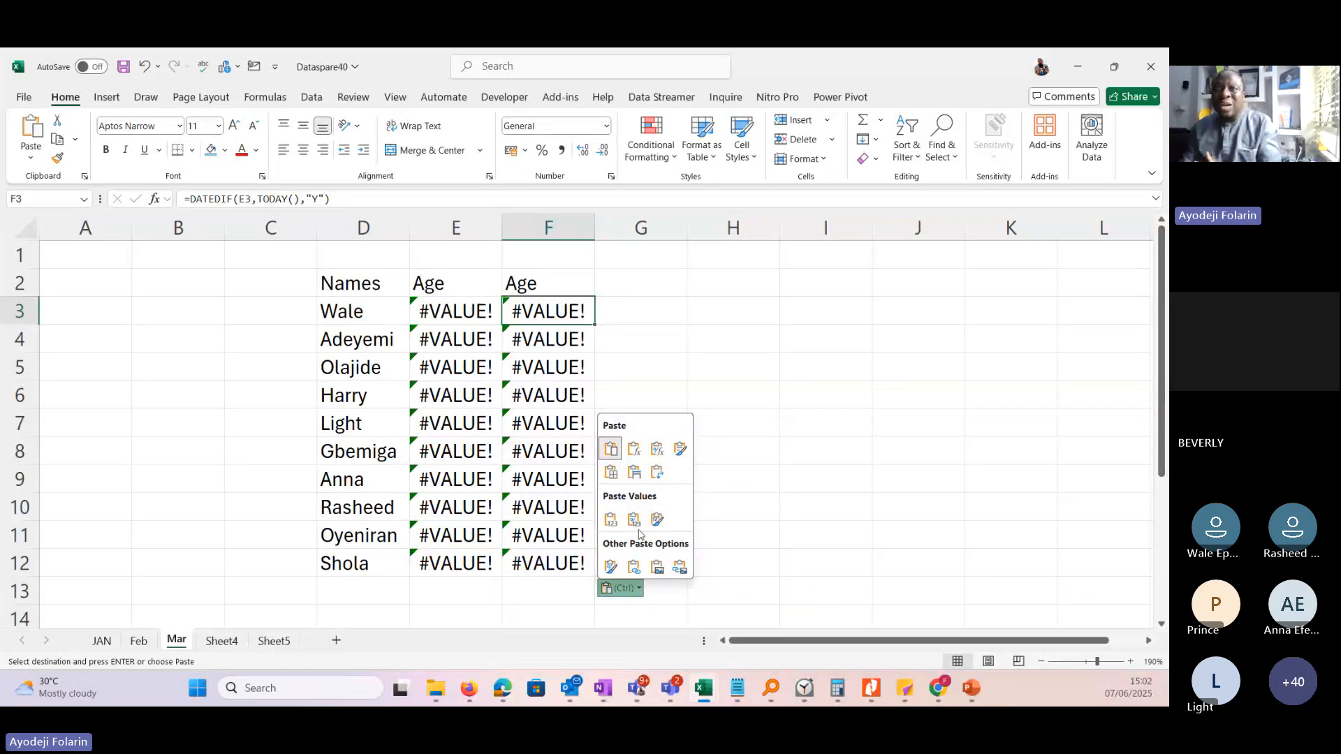
left_click(613, 523)
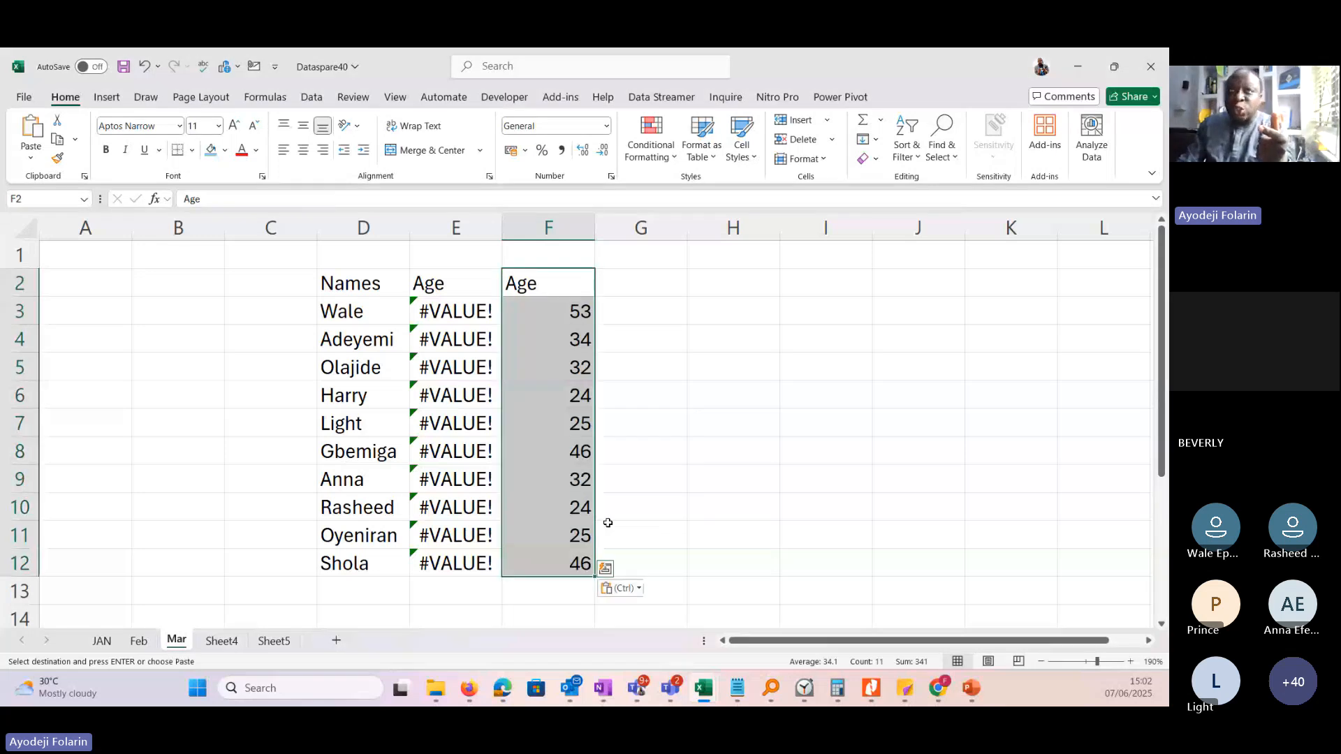
left_click(556, 312)
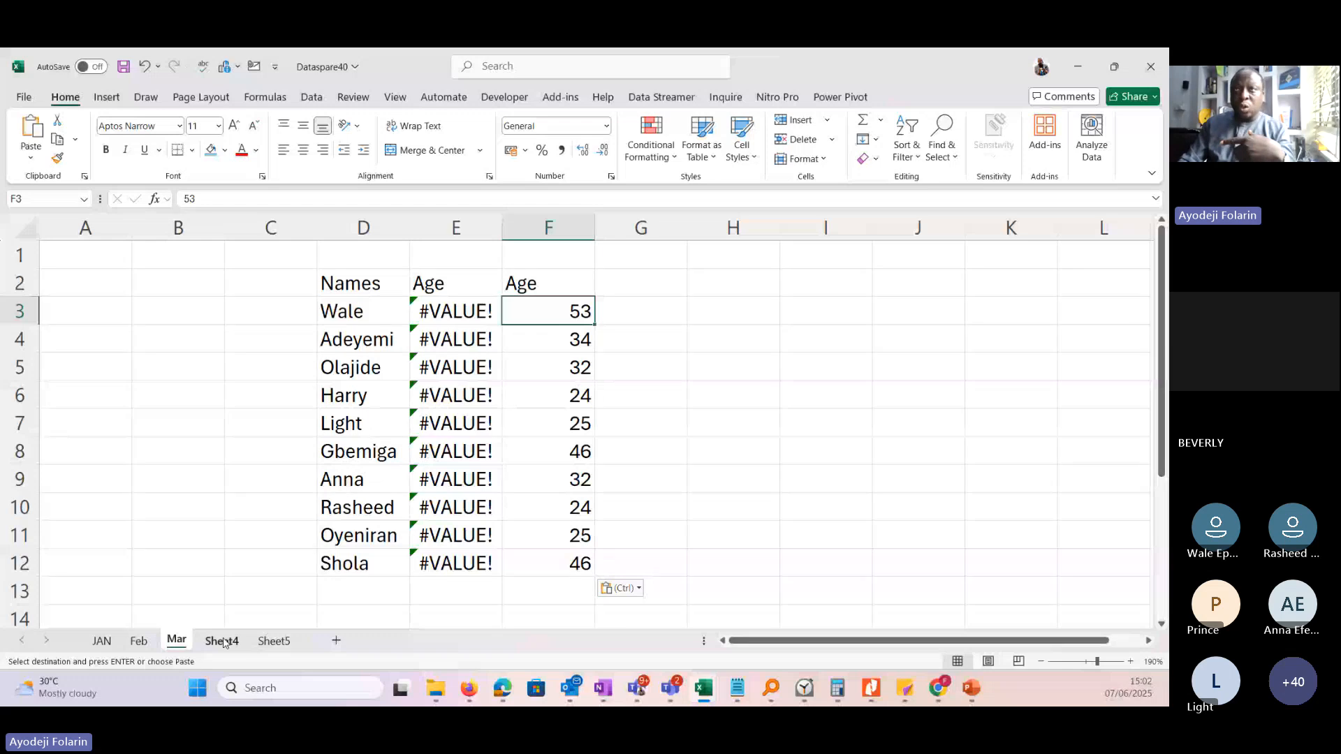
Delete column E with the faulty Age formulas from the Mar sheet.
left_click(466, 224)
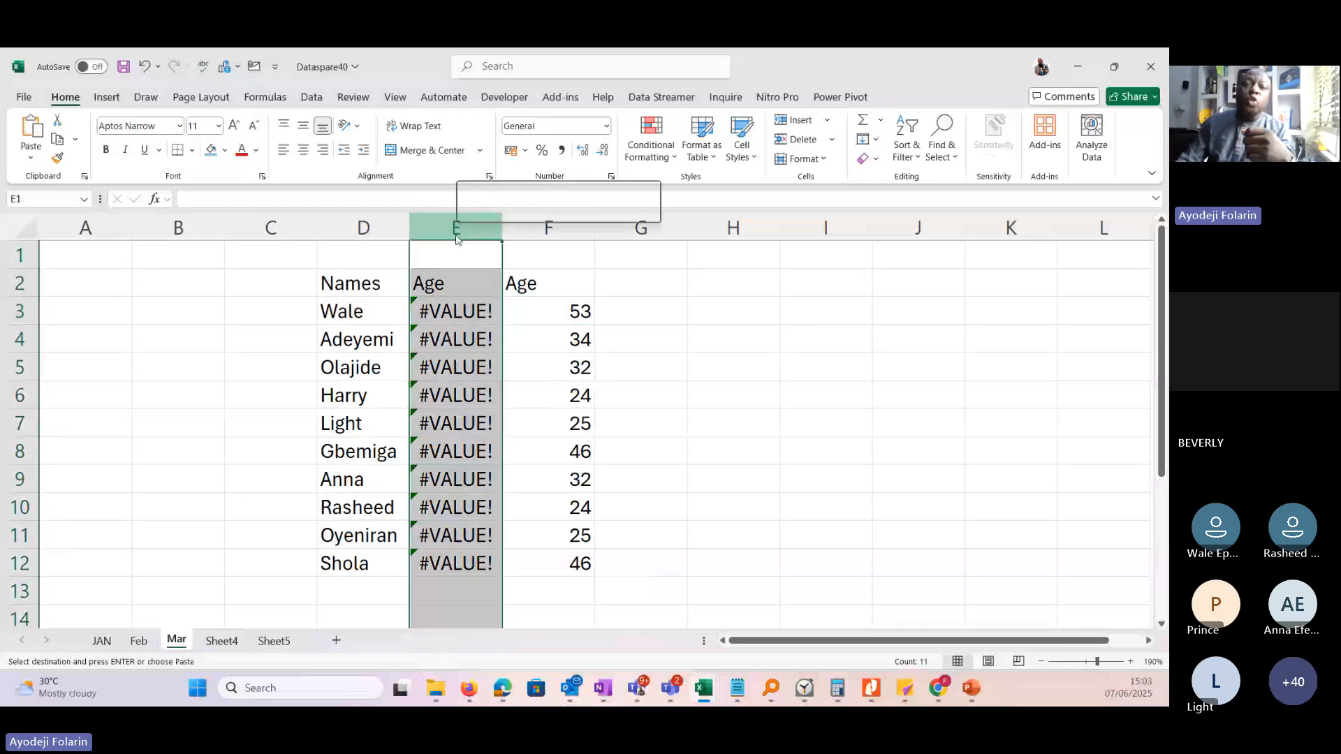
right_click(456, 239)
left_click(507, 412)
left_click(464, 366)
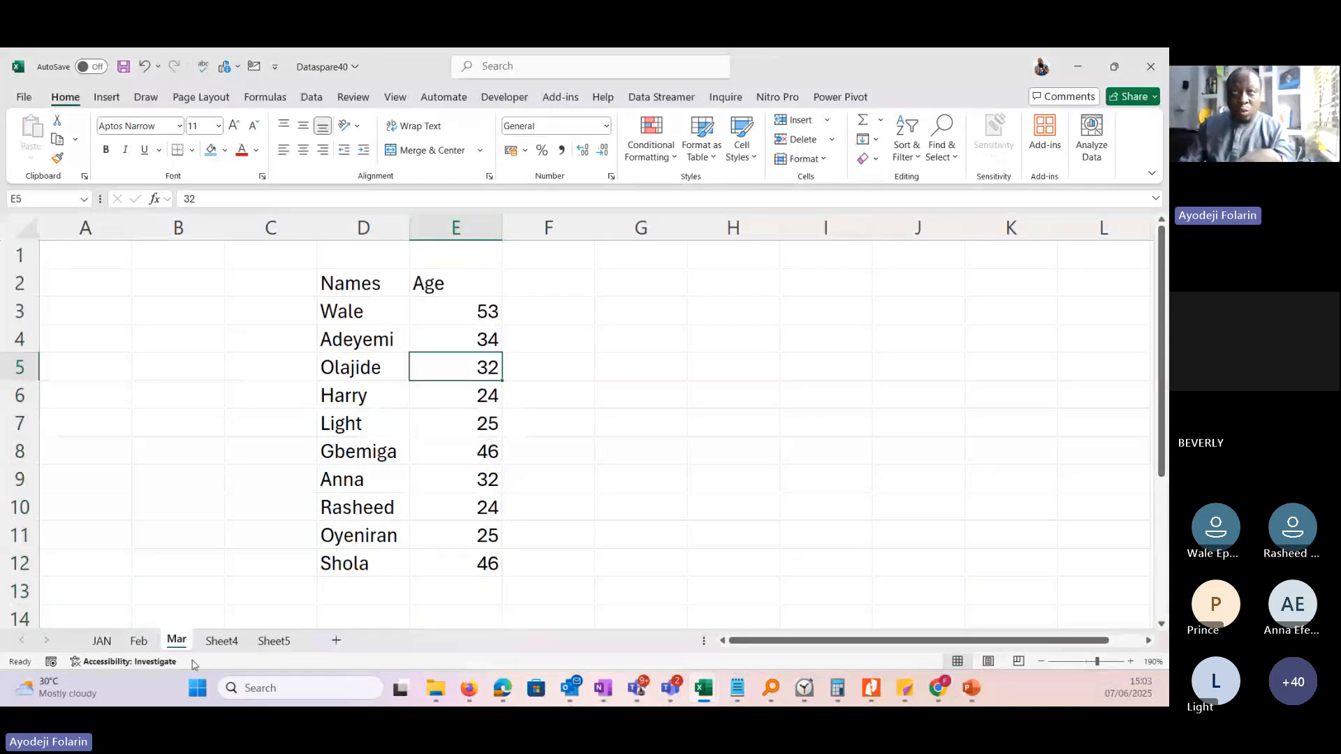
Cut the whole table B2:E12 from the Feb sheet and paste it at H2 on the Mar sheet.
left_click(139, 642)
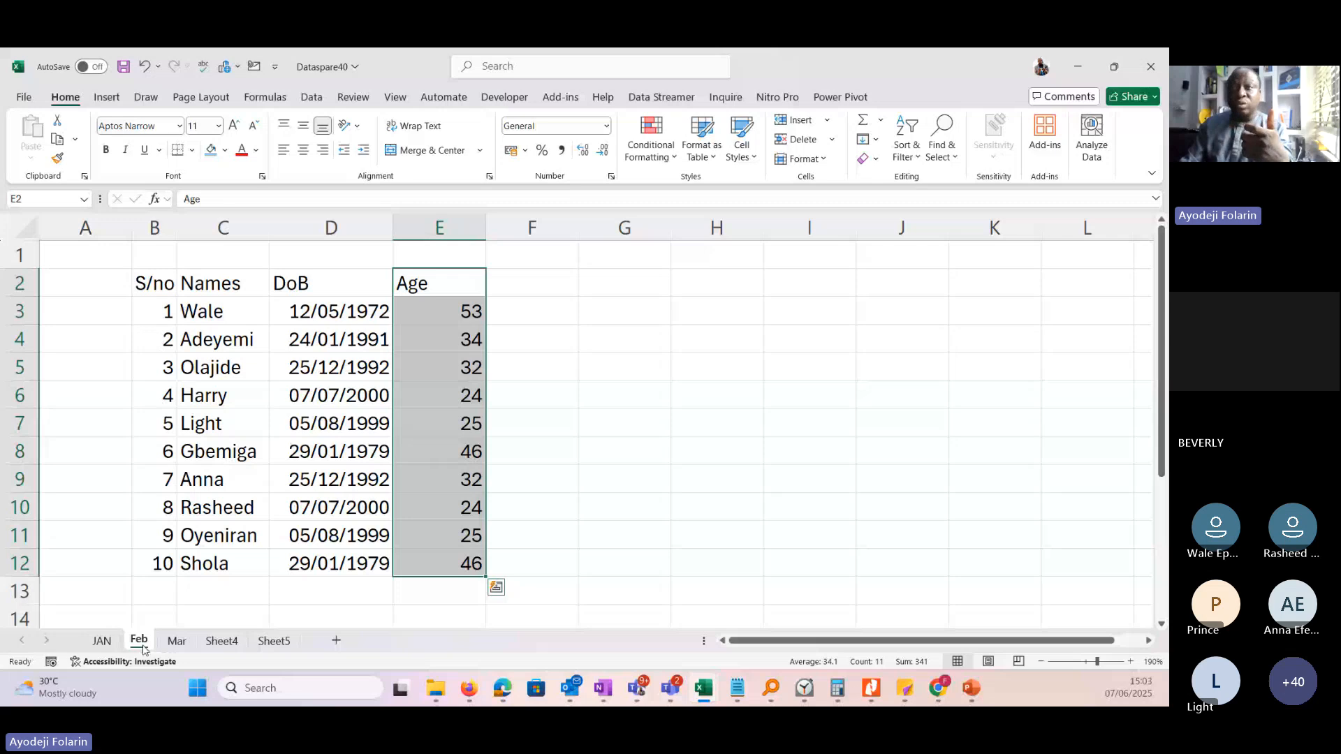
left_click_drag(154, 283, 451, 559)
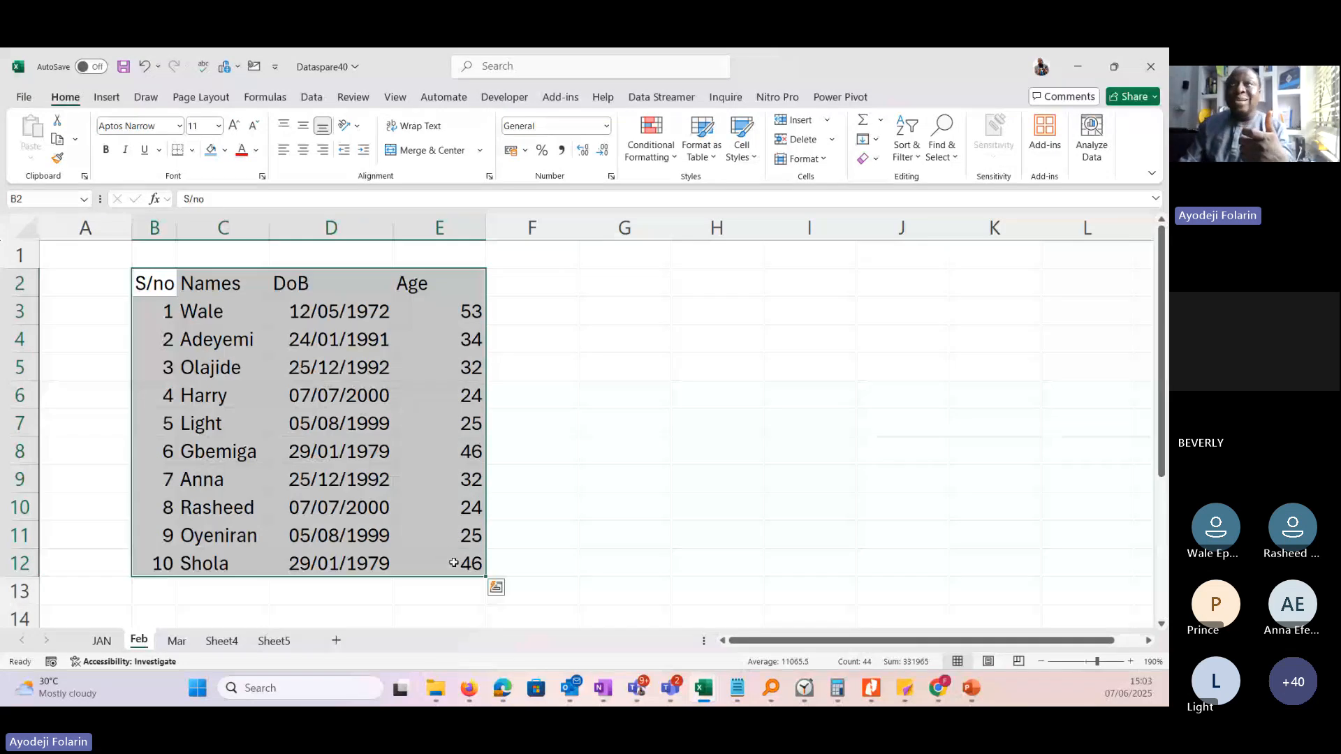
right_click(453, 563)
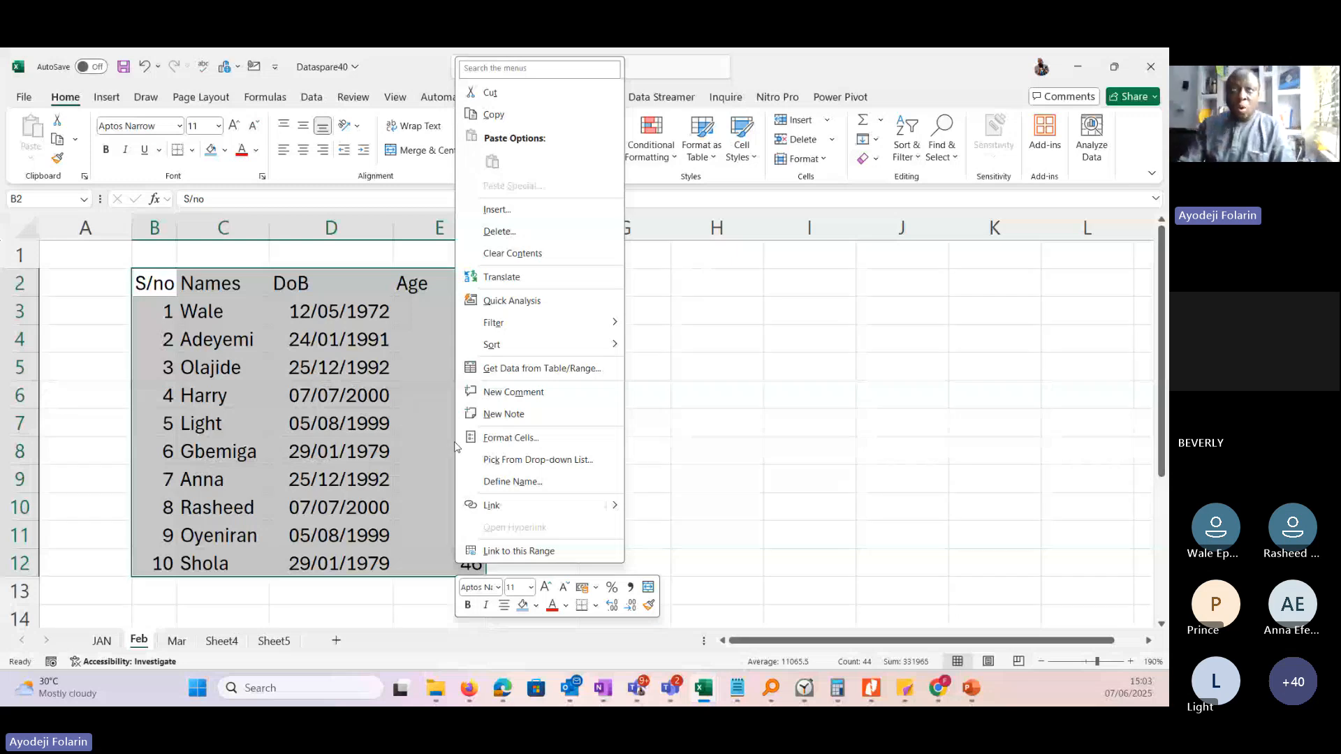
left_click(492, 93)
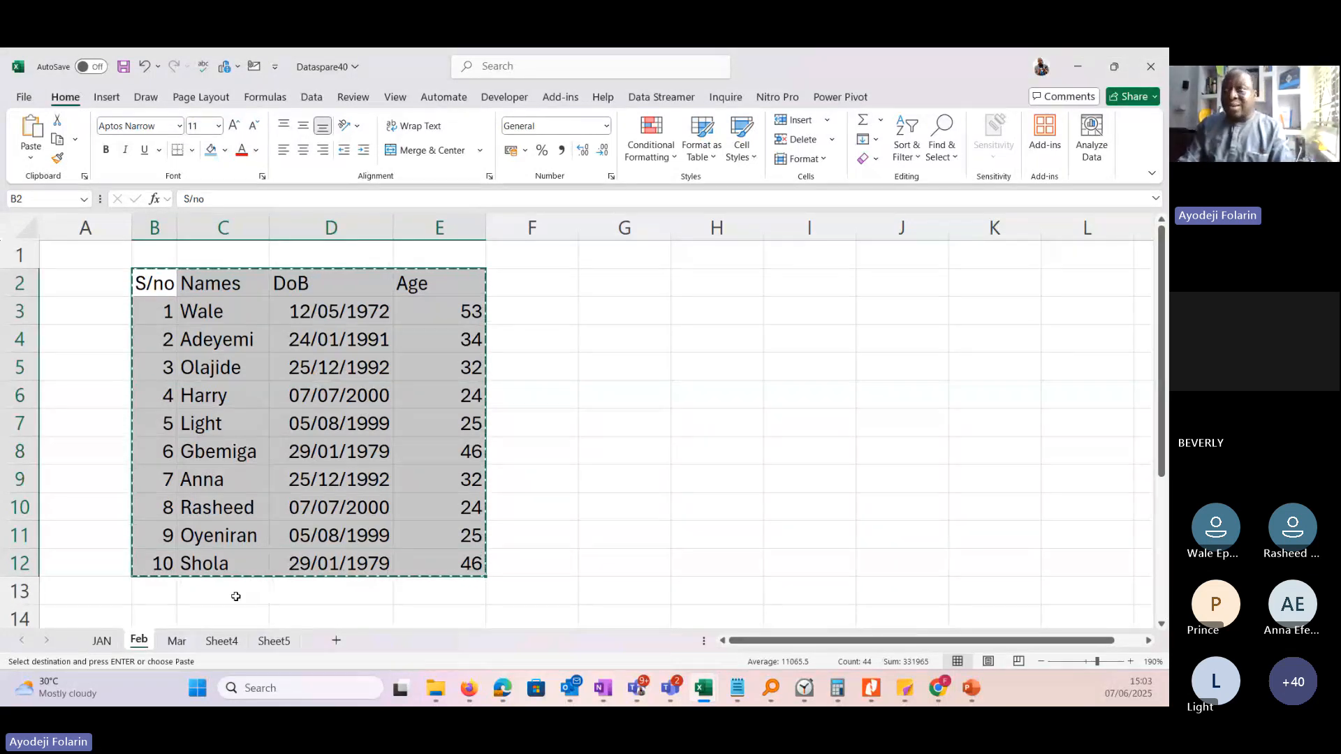
left_click(177, 641)
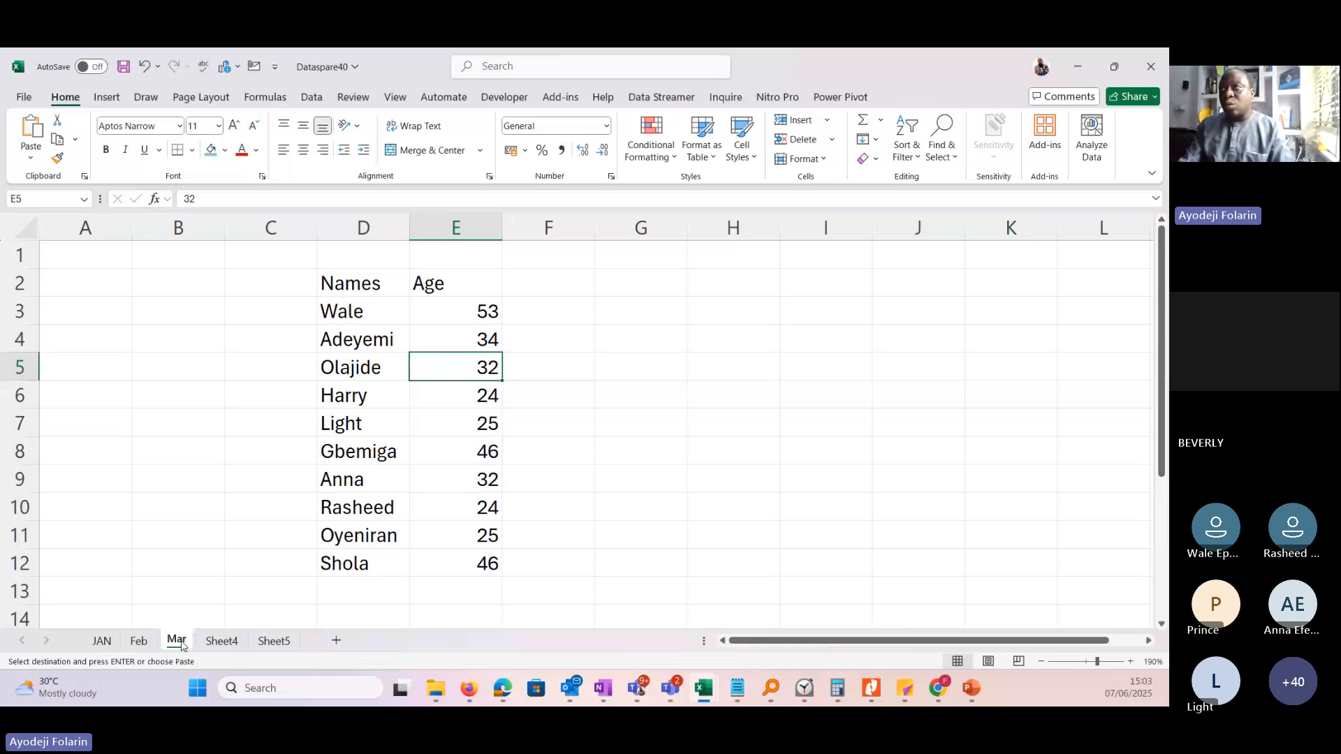
right_click(711, 285)
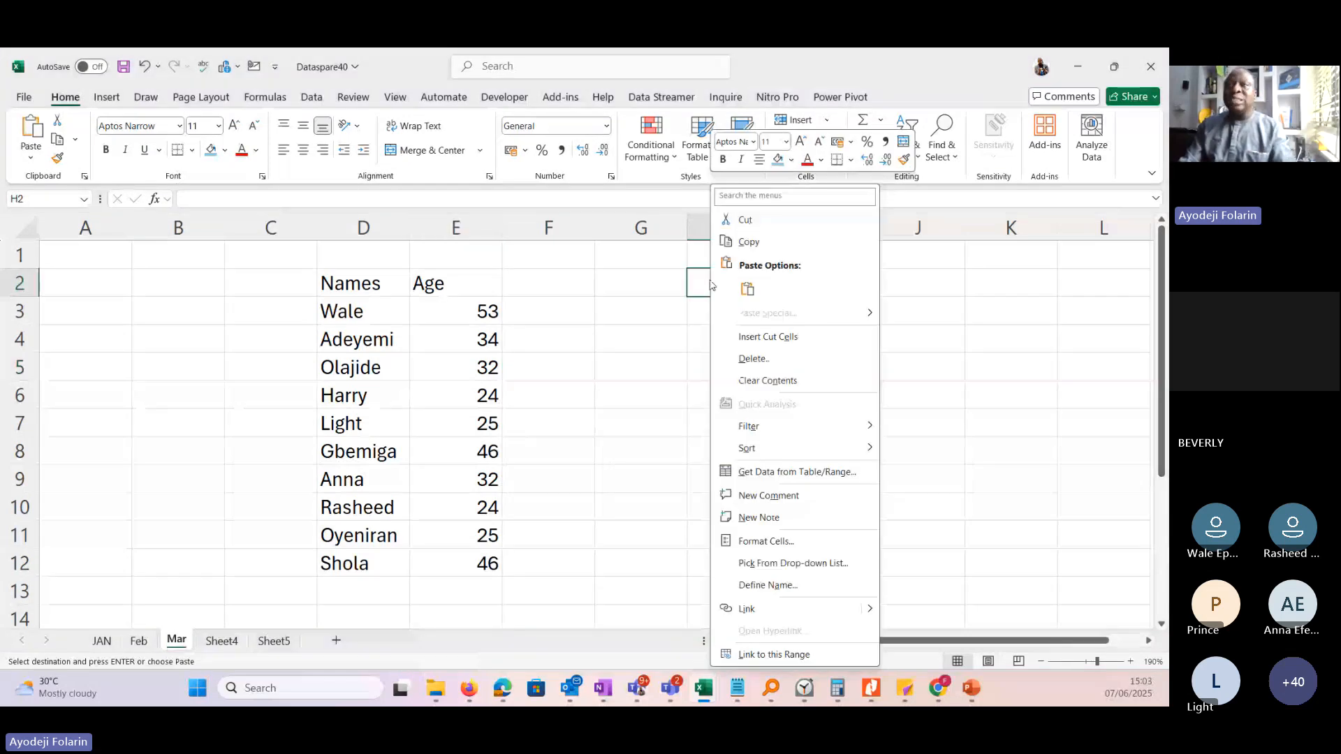
left_click(748, 289)
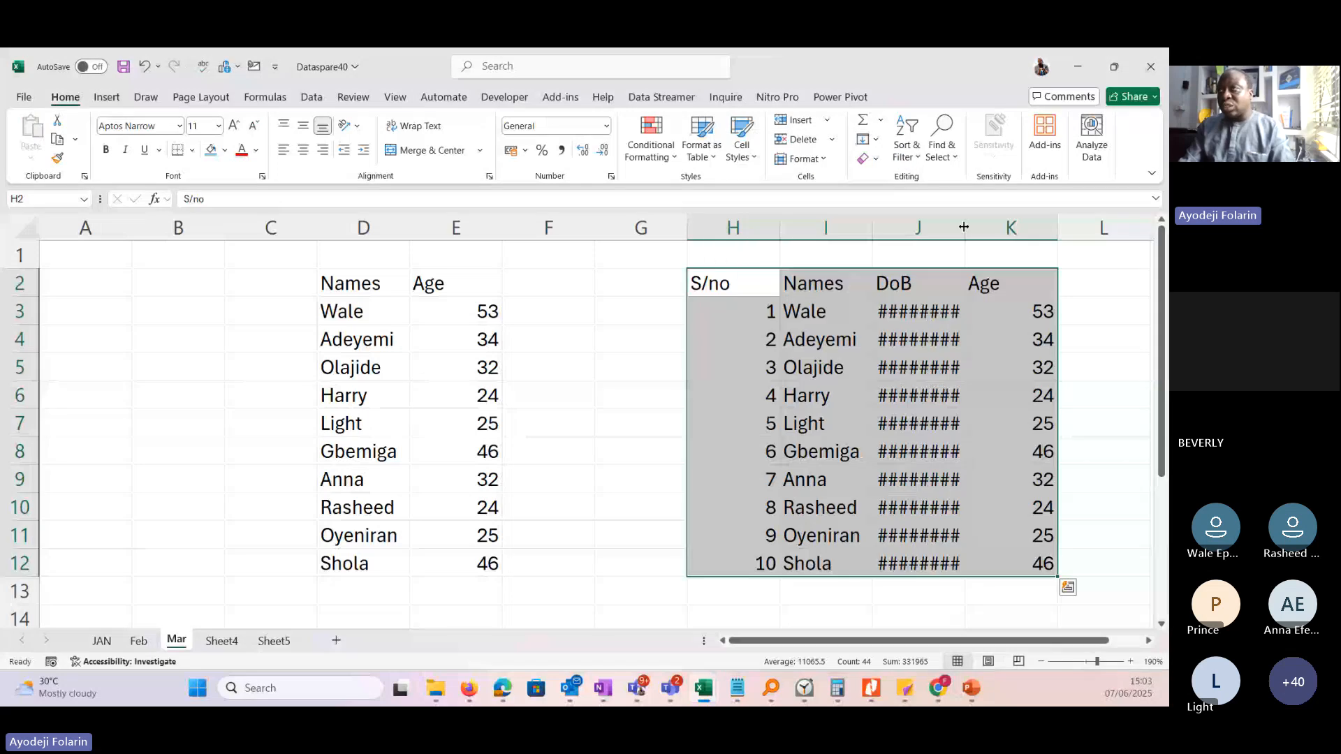
Inspect the date cells in DoB column J on the Mar sheet and auto-fit the column's width to its contents.
double_click(964, 227)
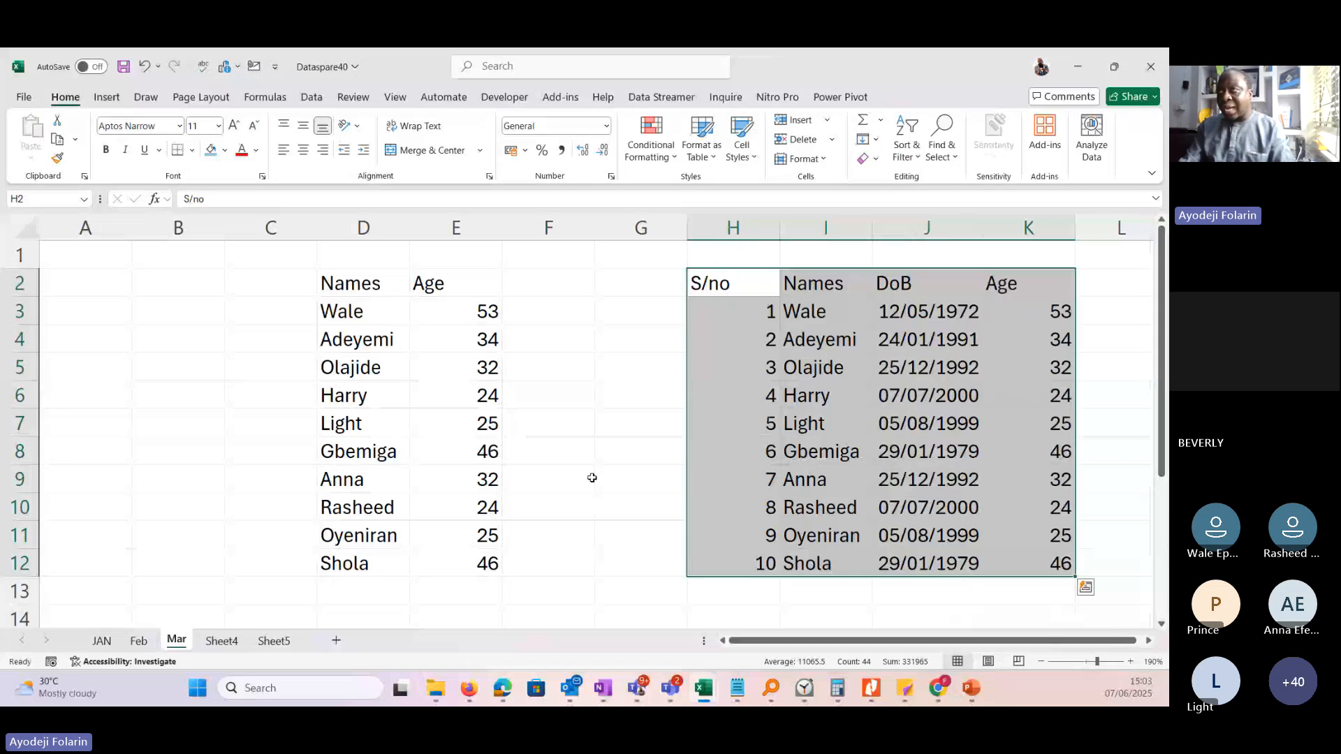
key("ctrl+z")
left_click(909, 314)
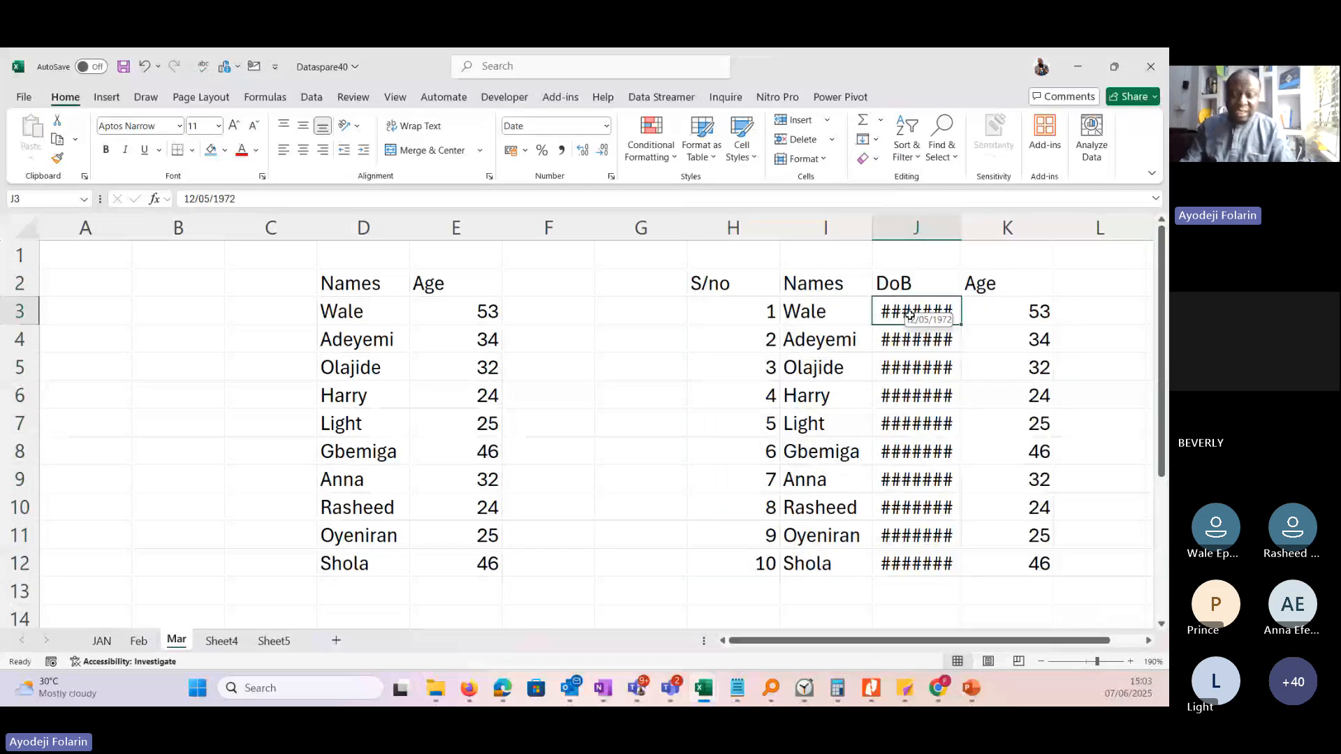
left_click(906, 370)
key("Down")
key("Down")
key("Down")
key("Down")
key("Down")
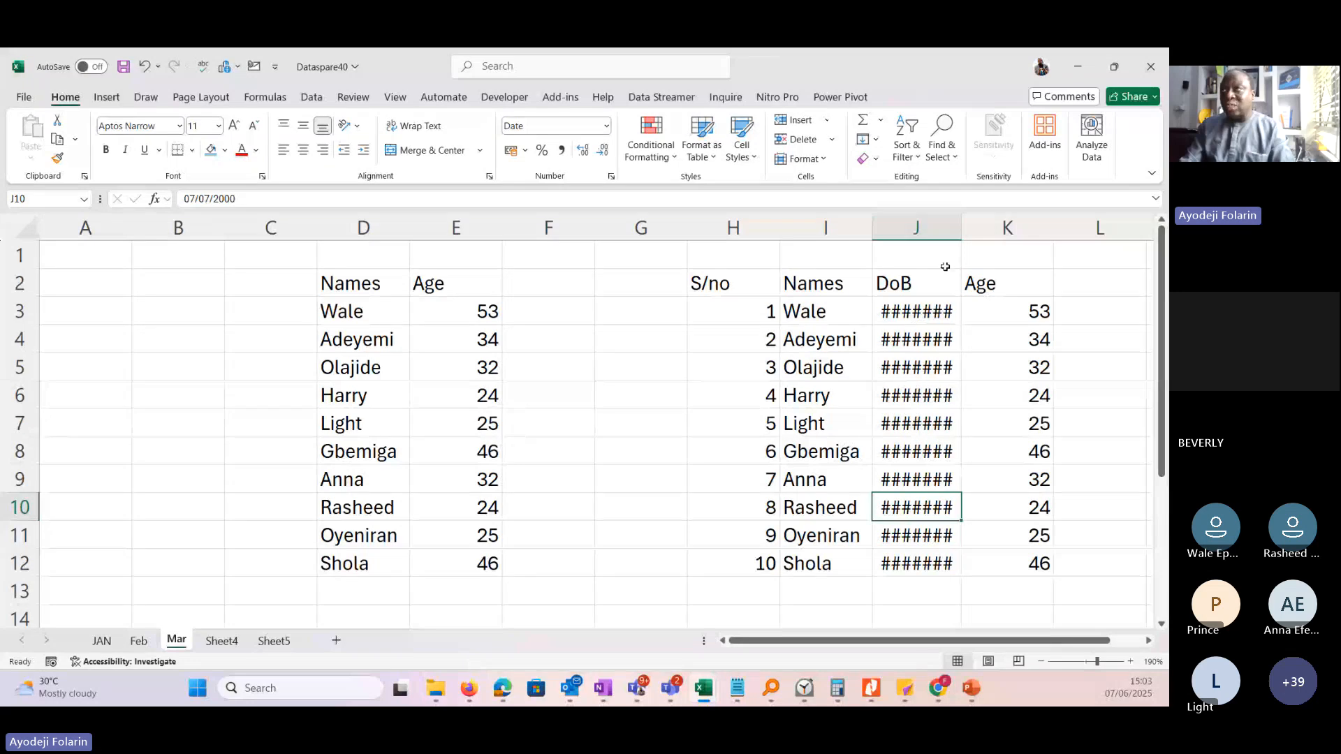
double_click(962, 228)
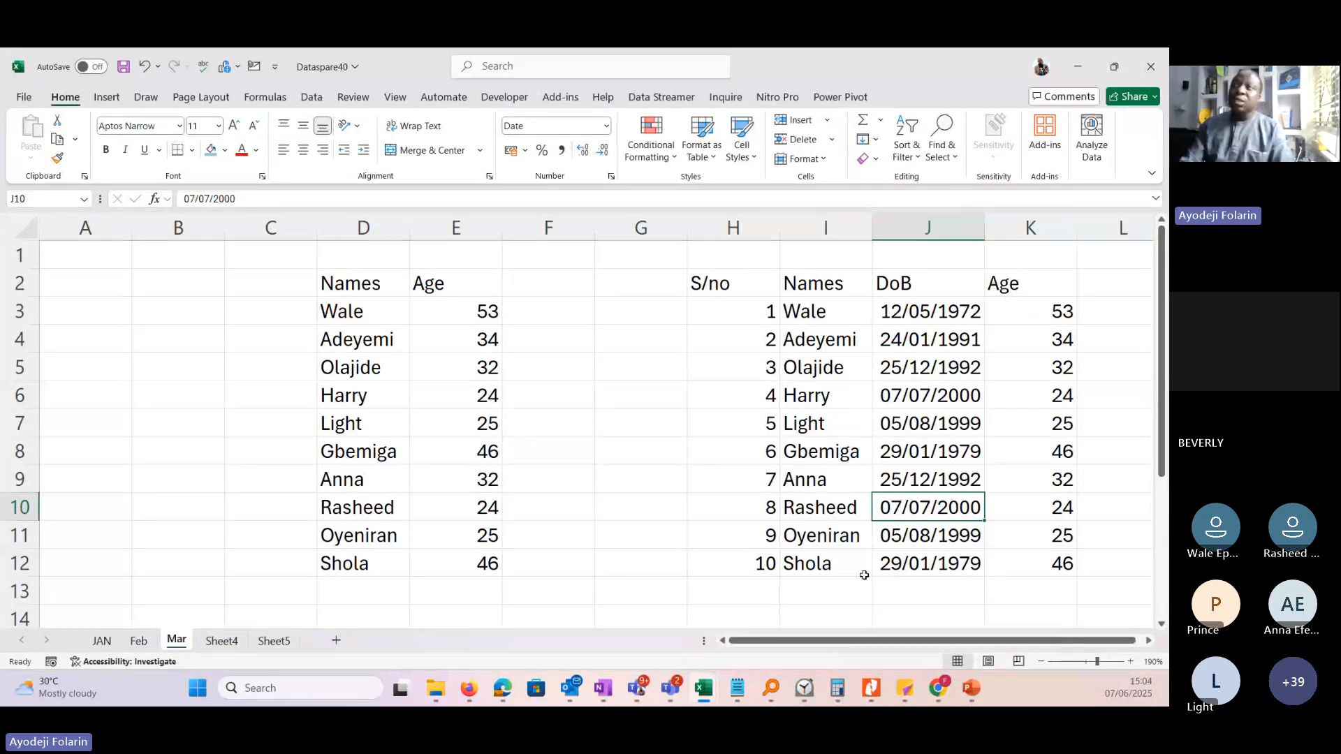
Delete columns C through G, which hold the old Names and Age table, from the Mar sheet.
left_click(272, 220)
left_click_drag(275, 219, 619, 229)
right_click(619, 230)
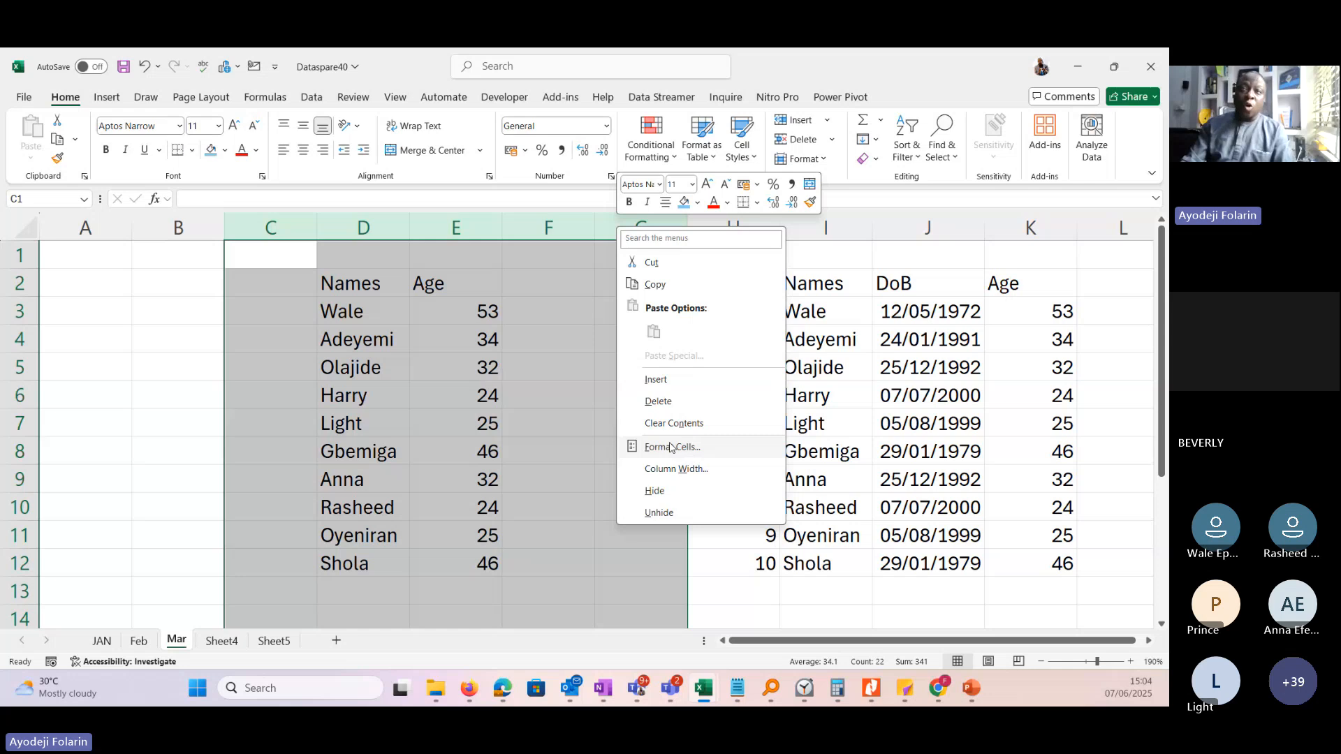
left_click(659, 402)
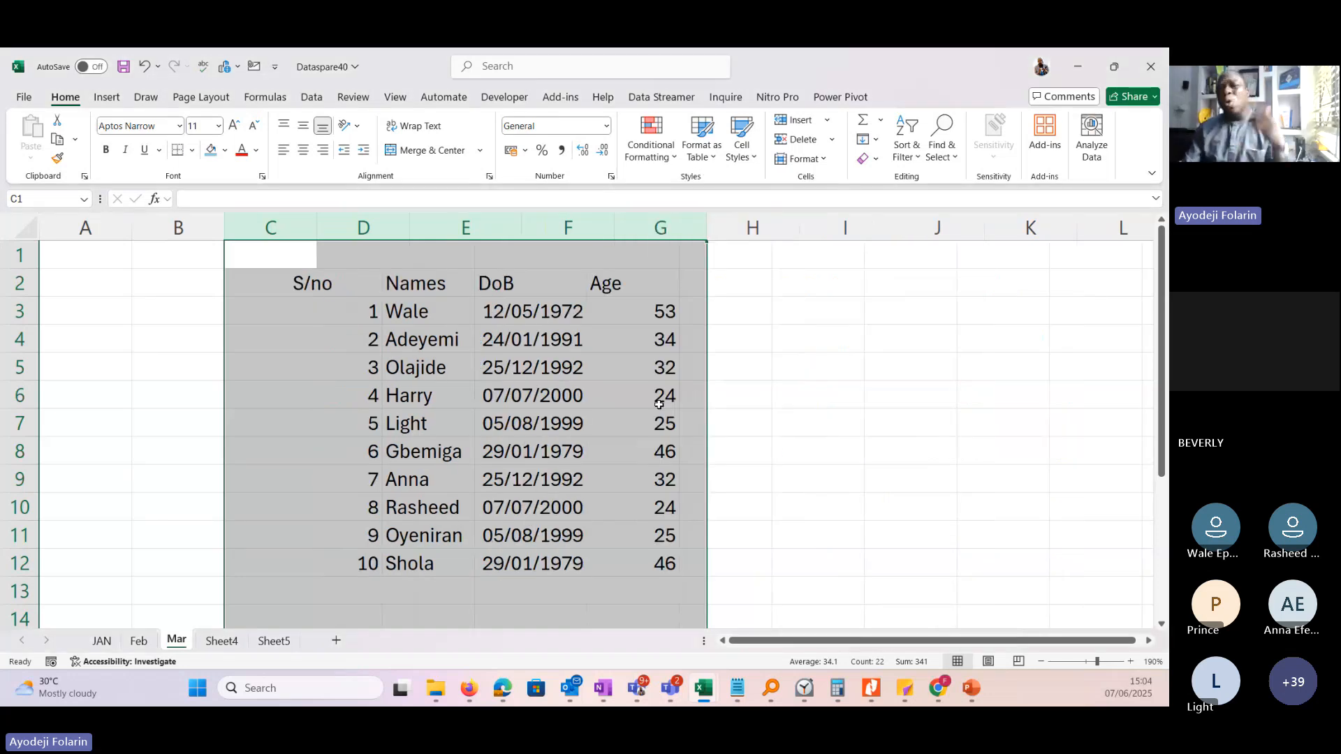
left_click(363, 399)
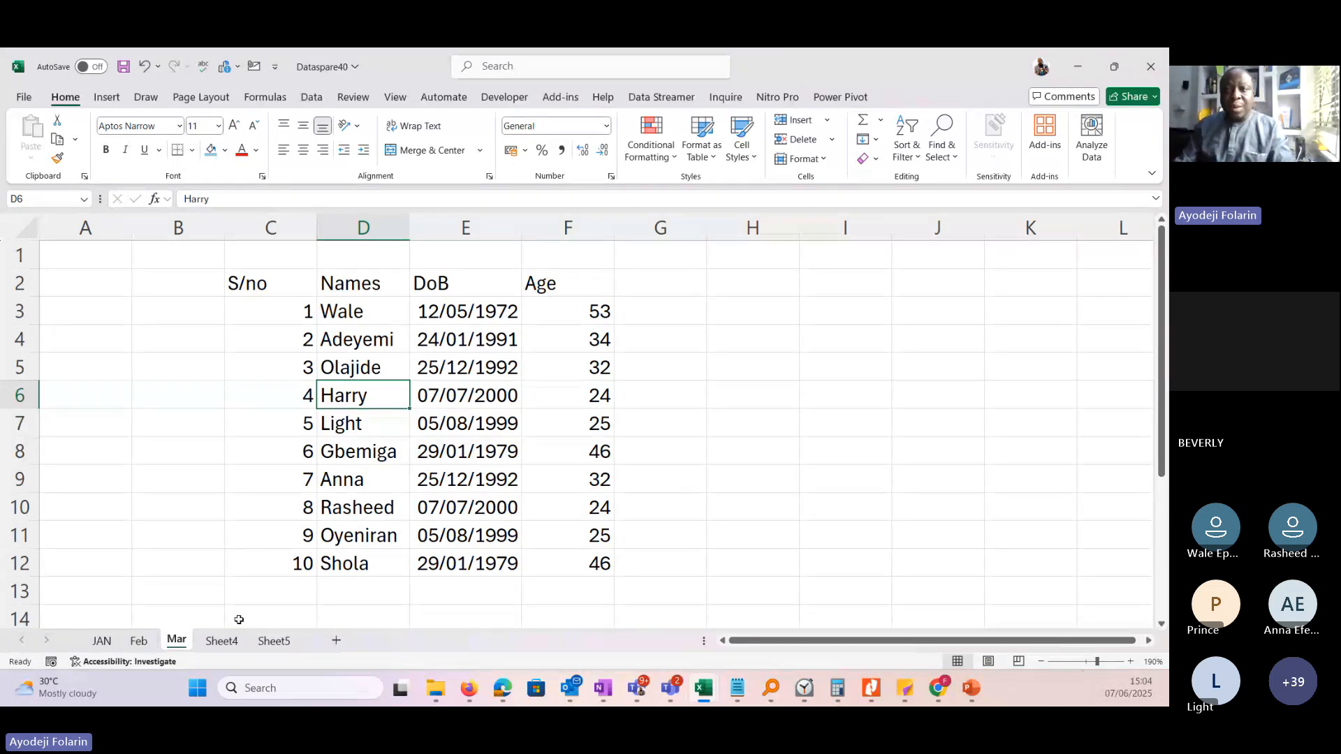
Launch another Excel window and create a blank workbook in it.
left_click(201, 691)
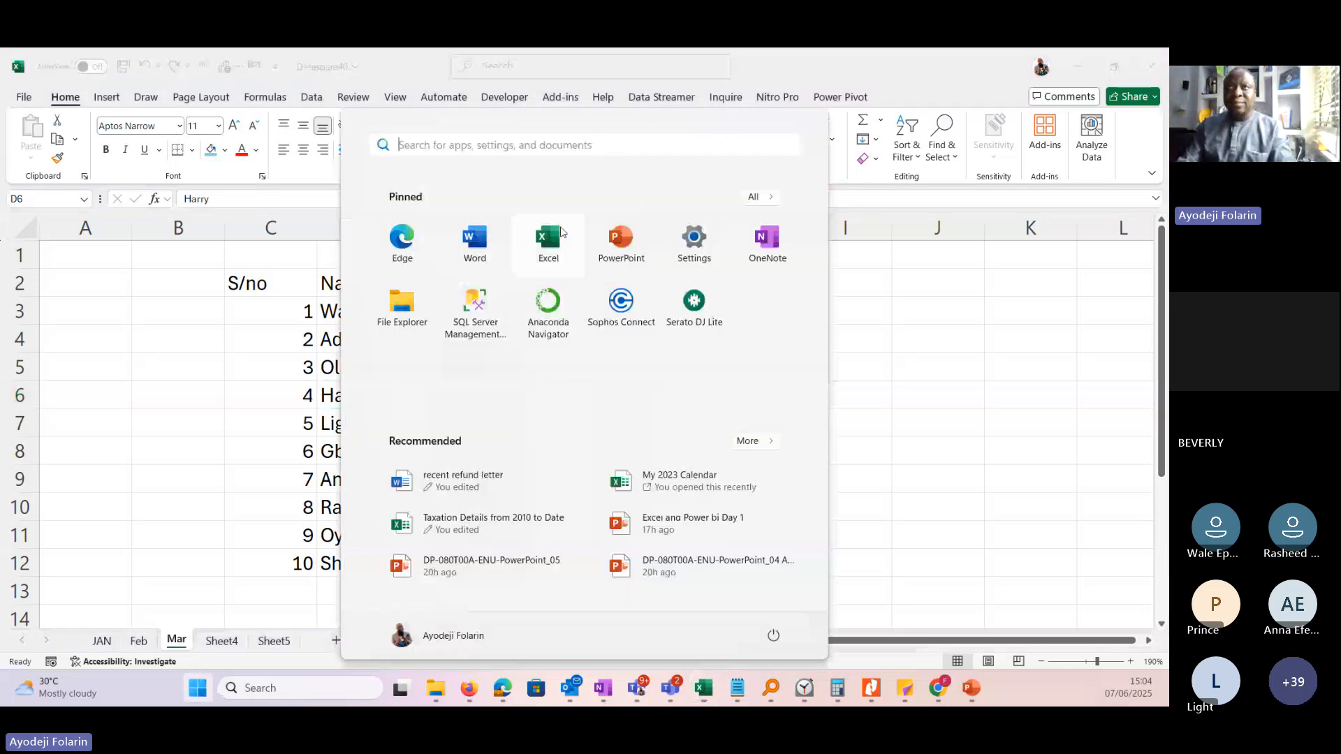
left_click(561, 232)
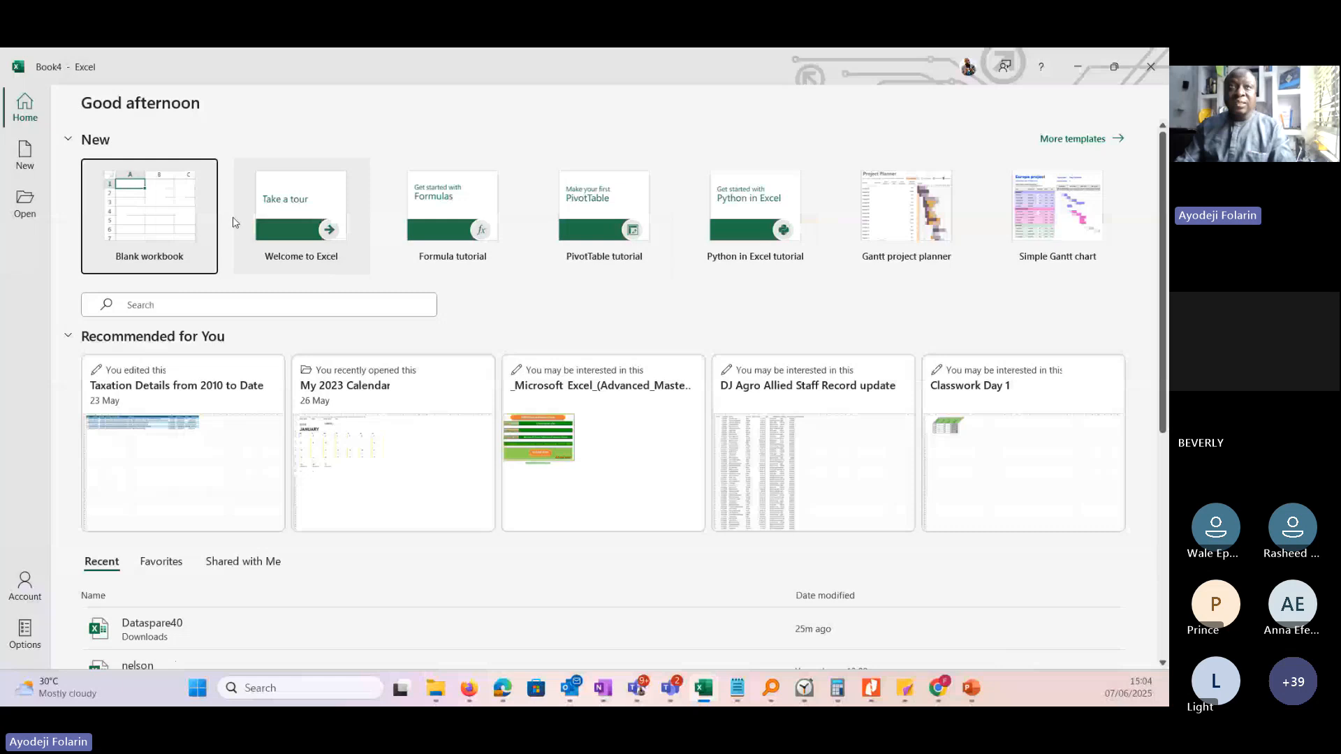
left_click(176, 217)
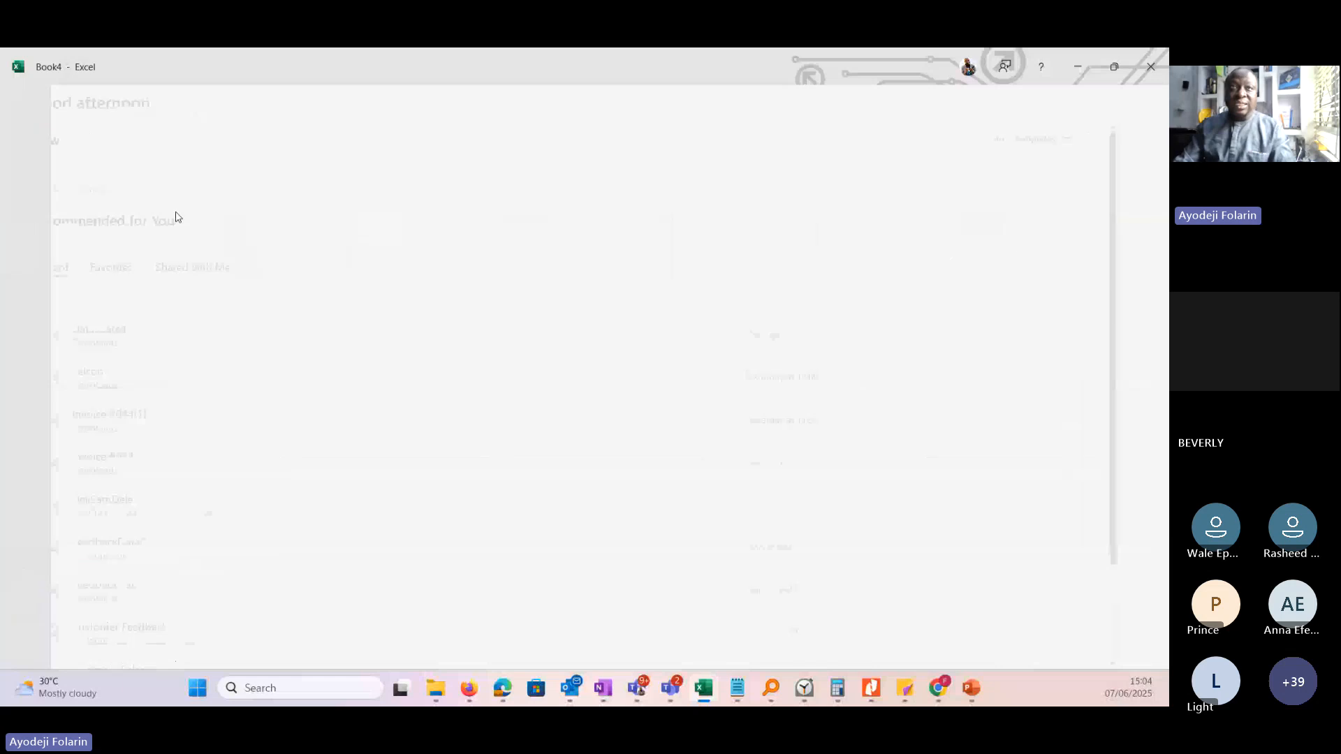
left_click(470, 381)
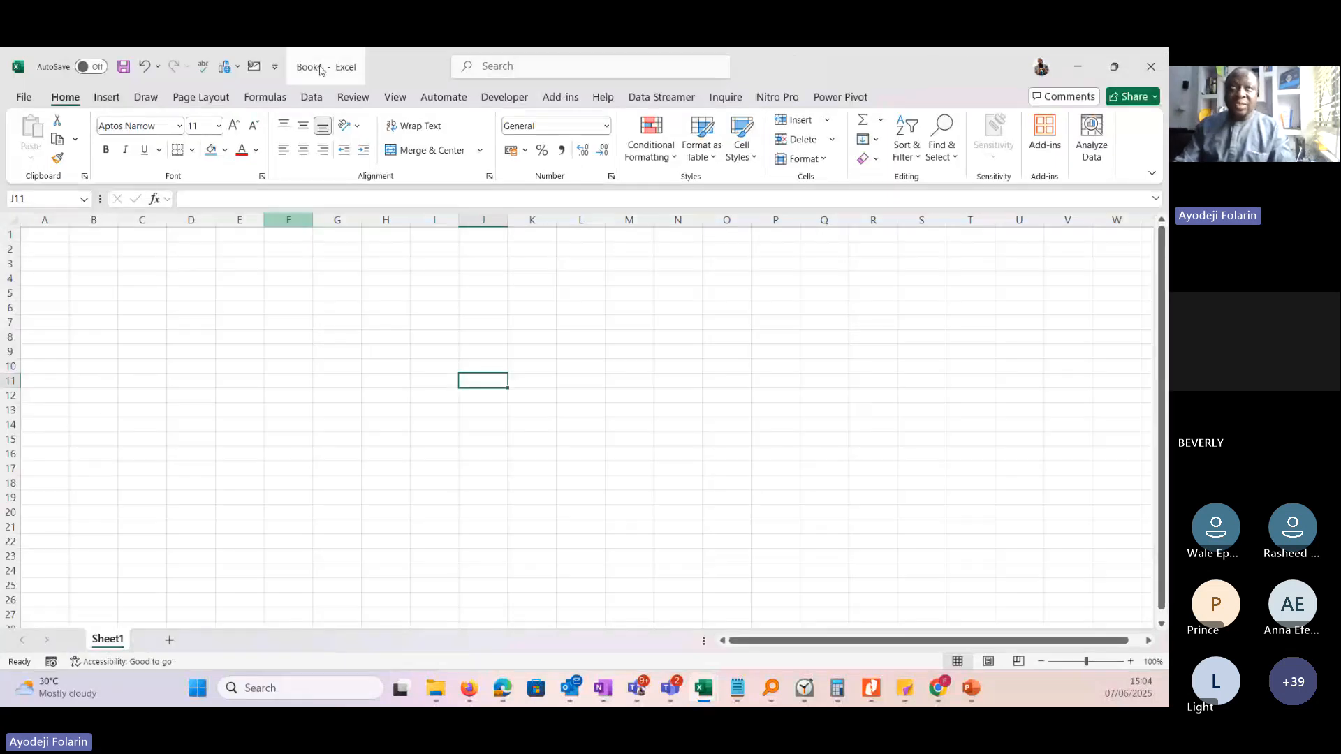
Save the blank workbook in the Downloads folder as an Excel Workbook named data50.
left_click(23, 97)
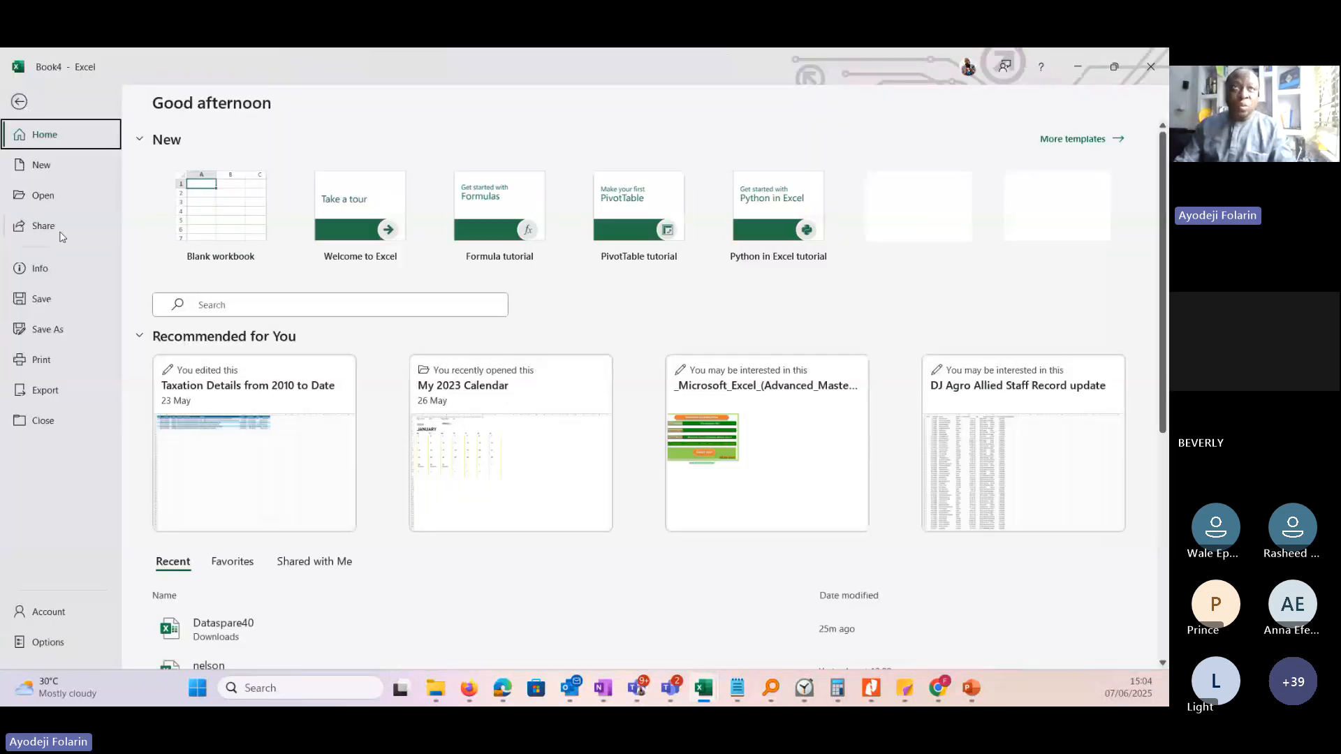
left_click(51, 336)
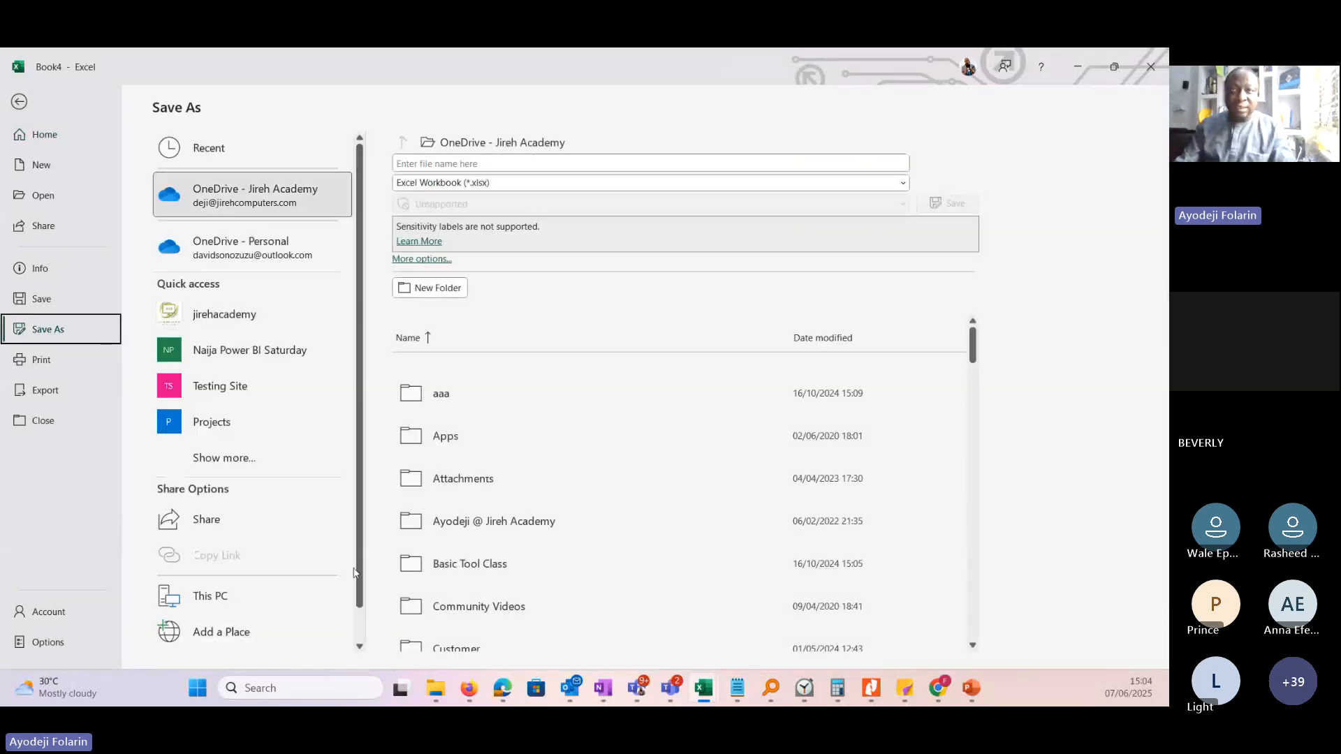
scroll(210, 608, "down", 1)
left_click(232, 632)
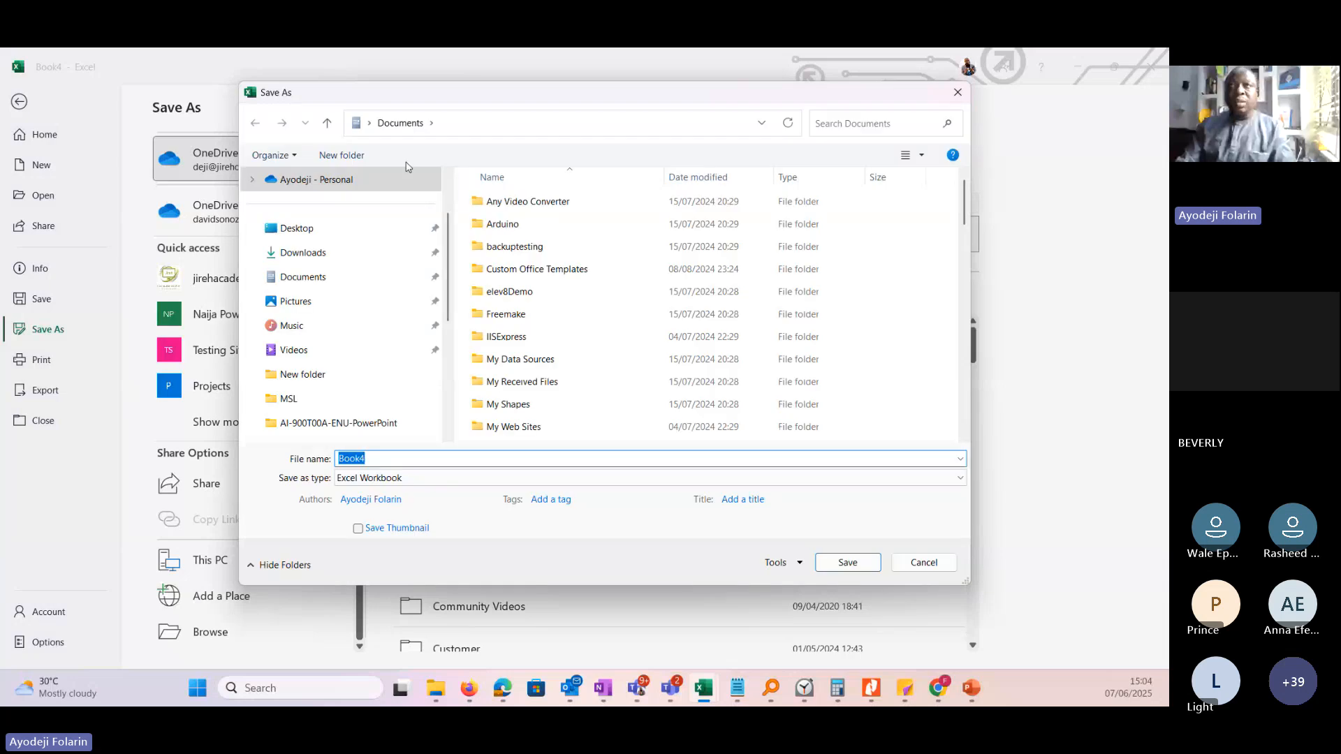
left_click(320, 253)
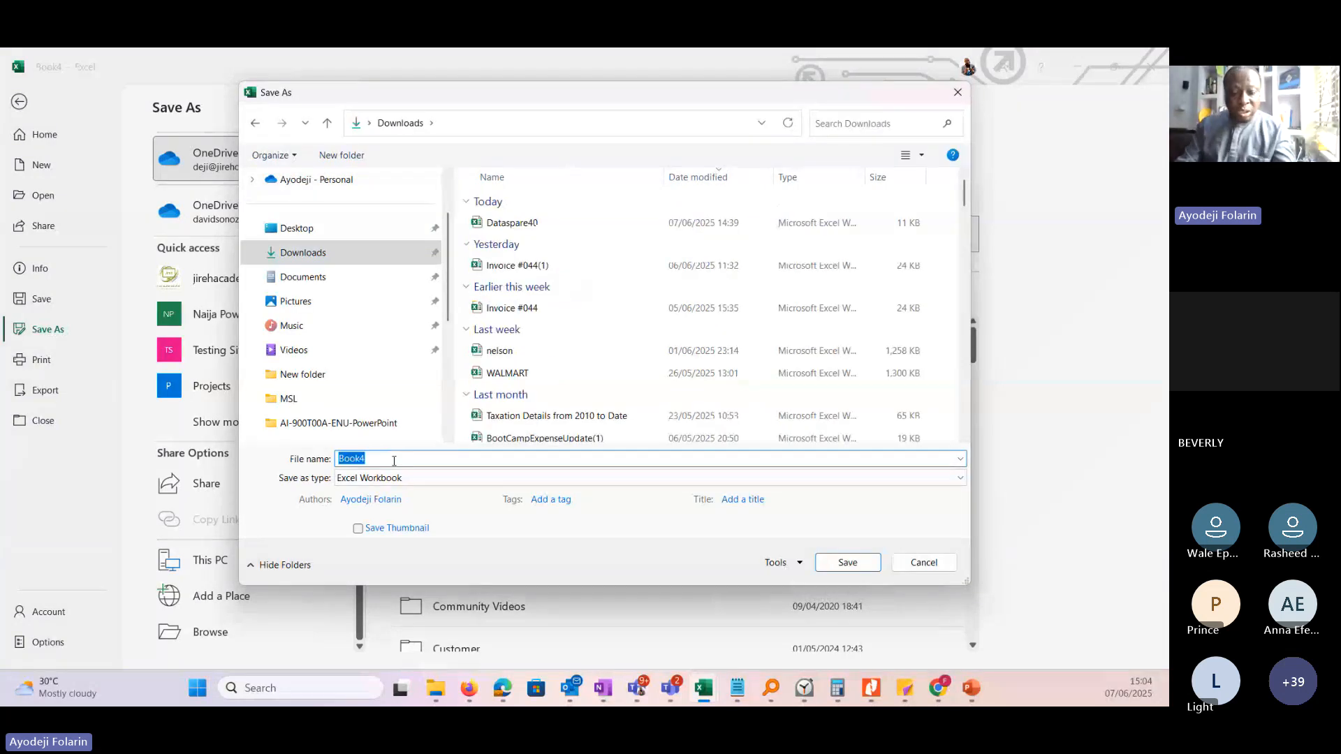
type("da")
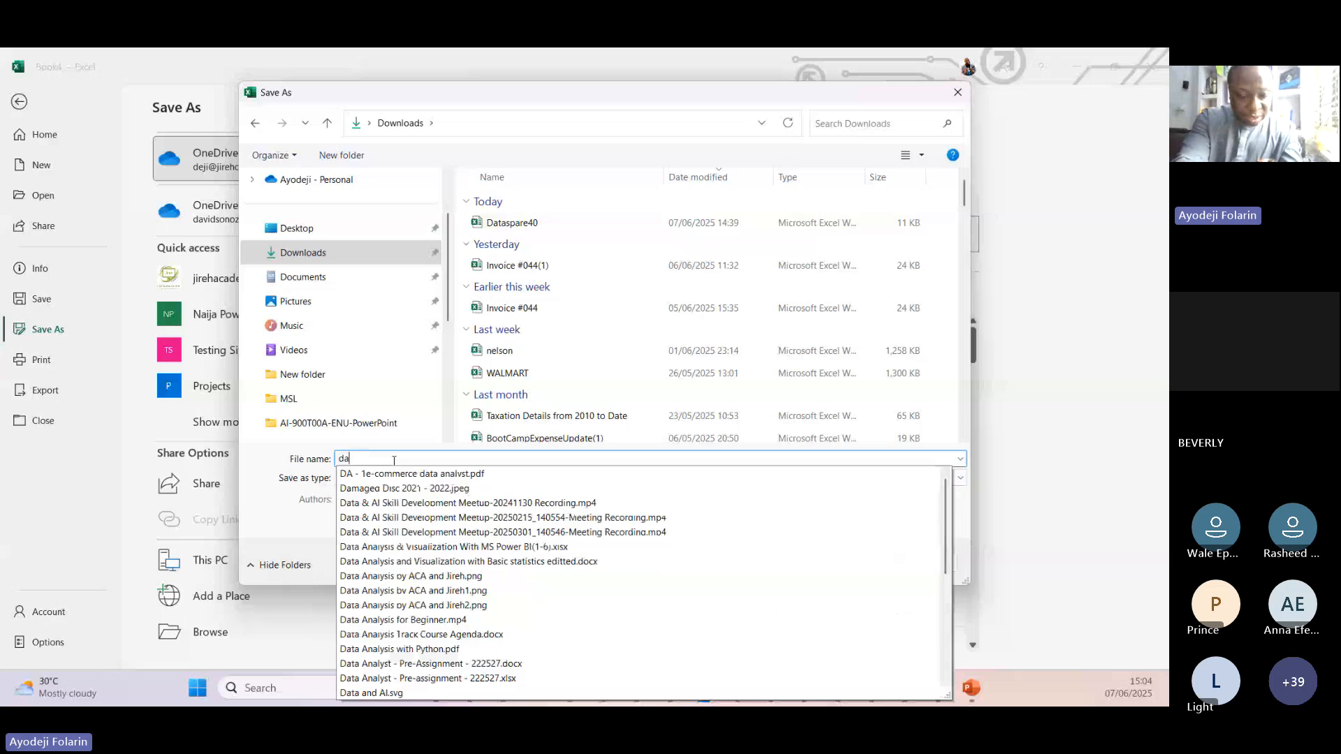
type("ta50")
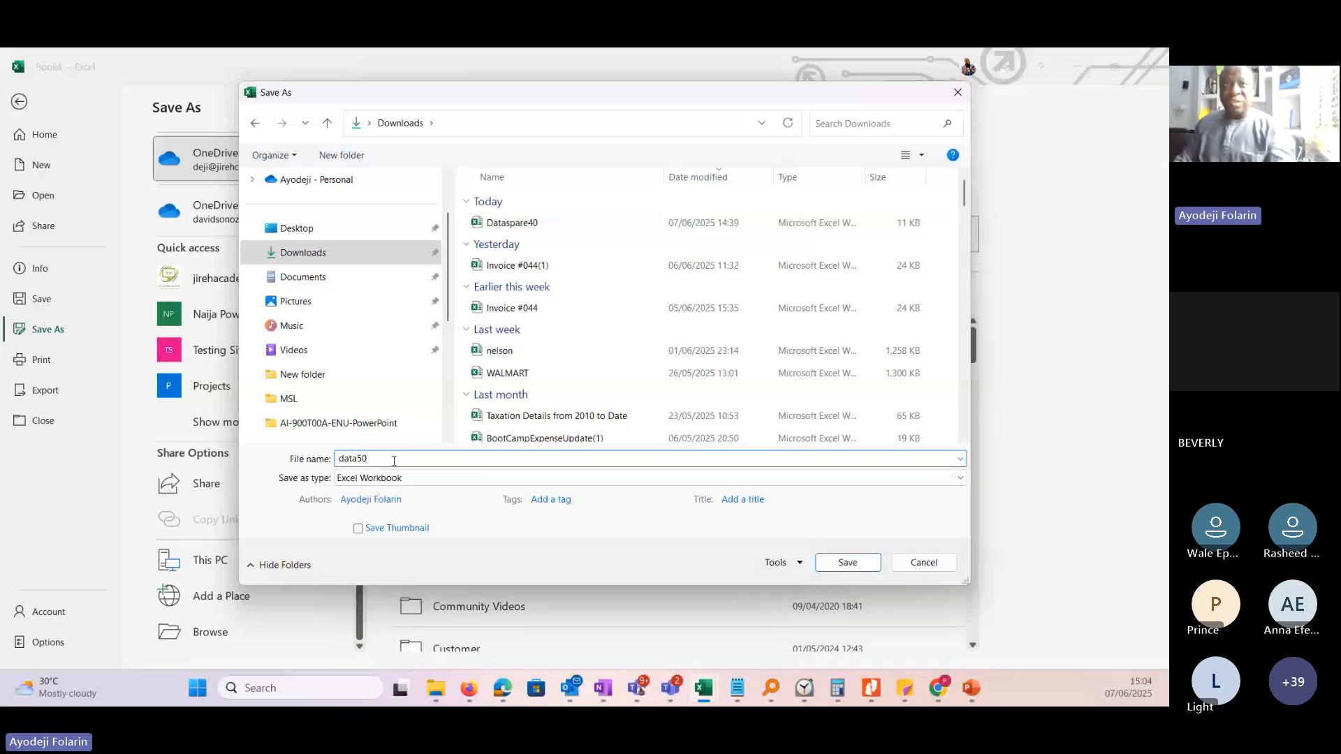
left_click(851, 566)
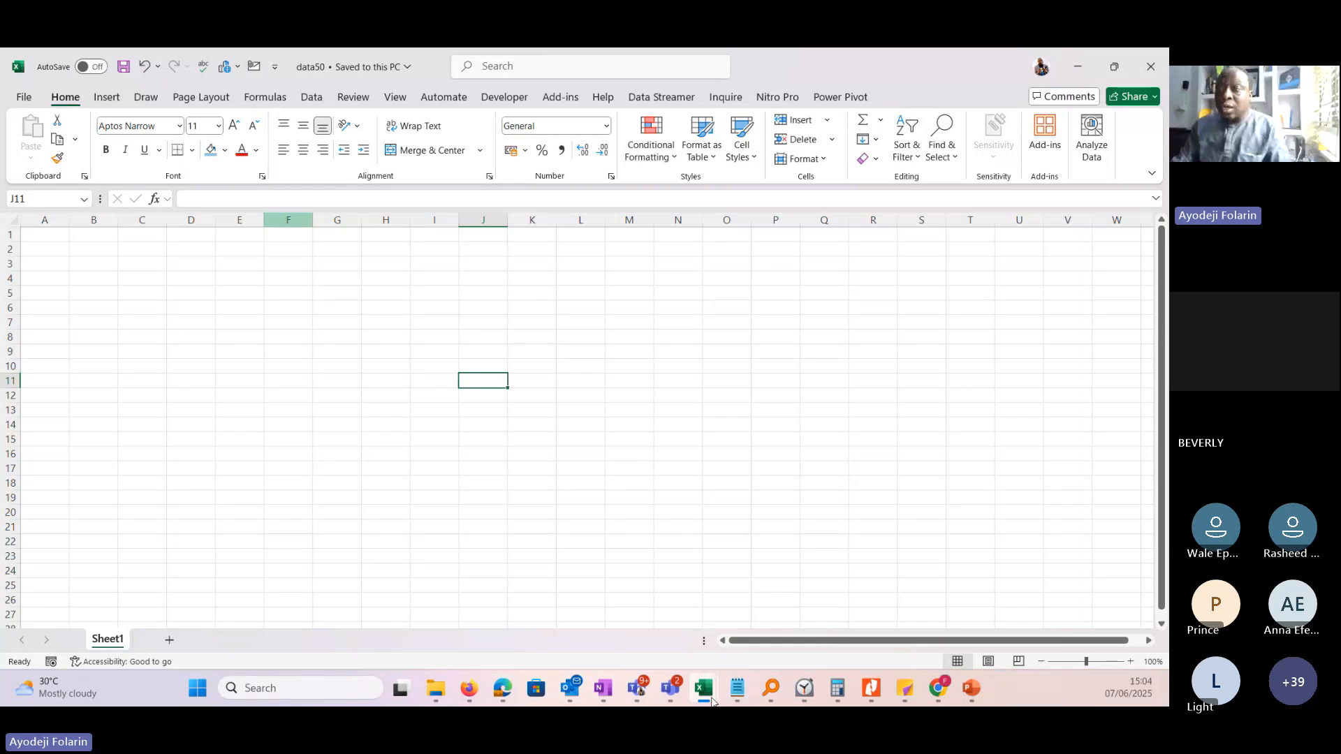
Switch back to the Dataspare40 workbook and go over the table C2:F12 on the Mar sheet.
mouse_move(712, 700)
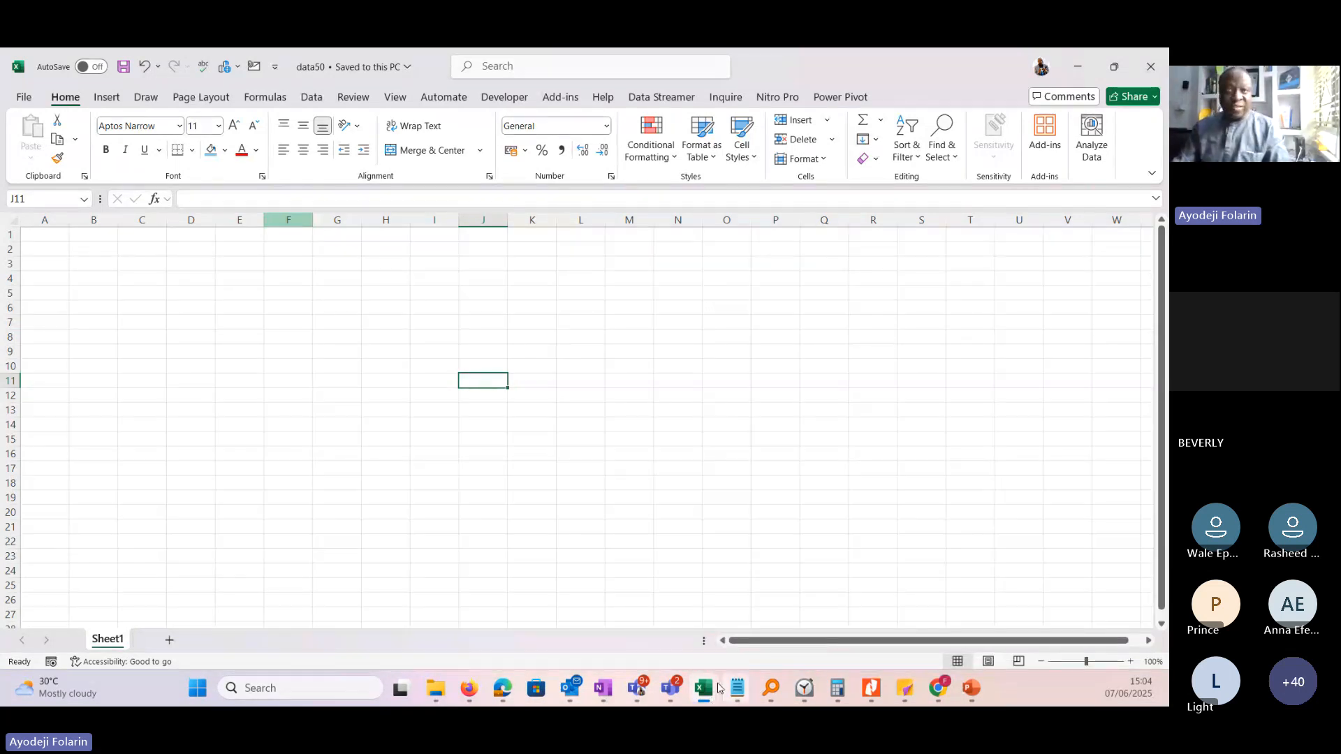
left_click(943, 601)
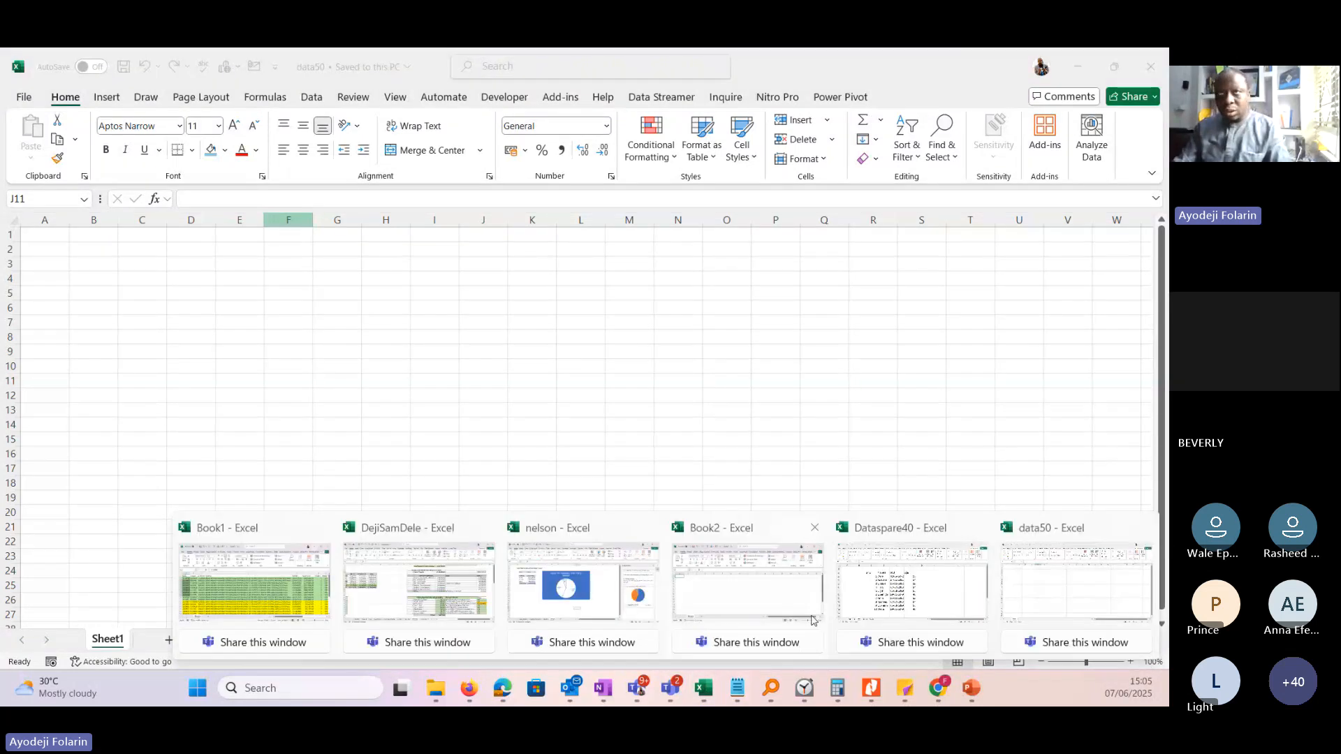
left_click(872, 607)
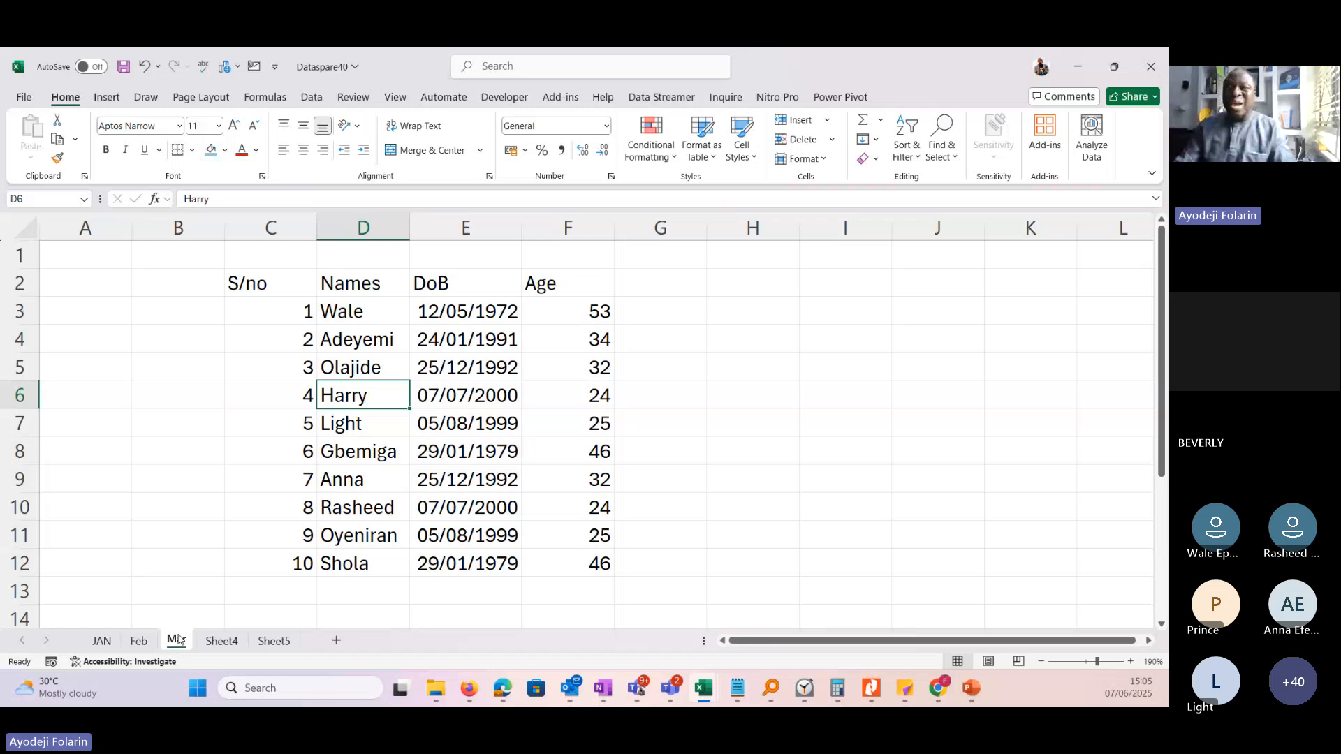
left_click_drag(255, 283, 601, 568)
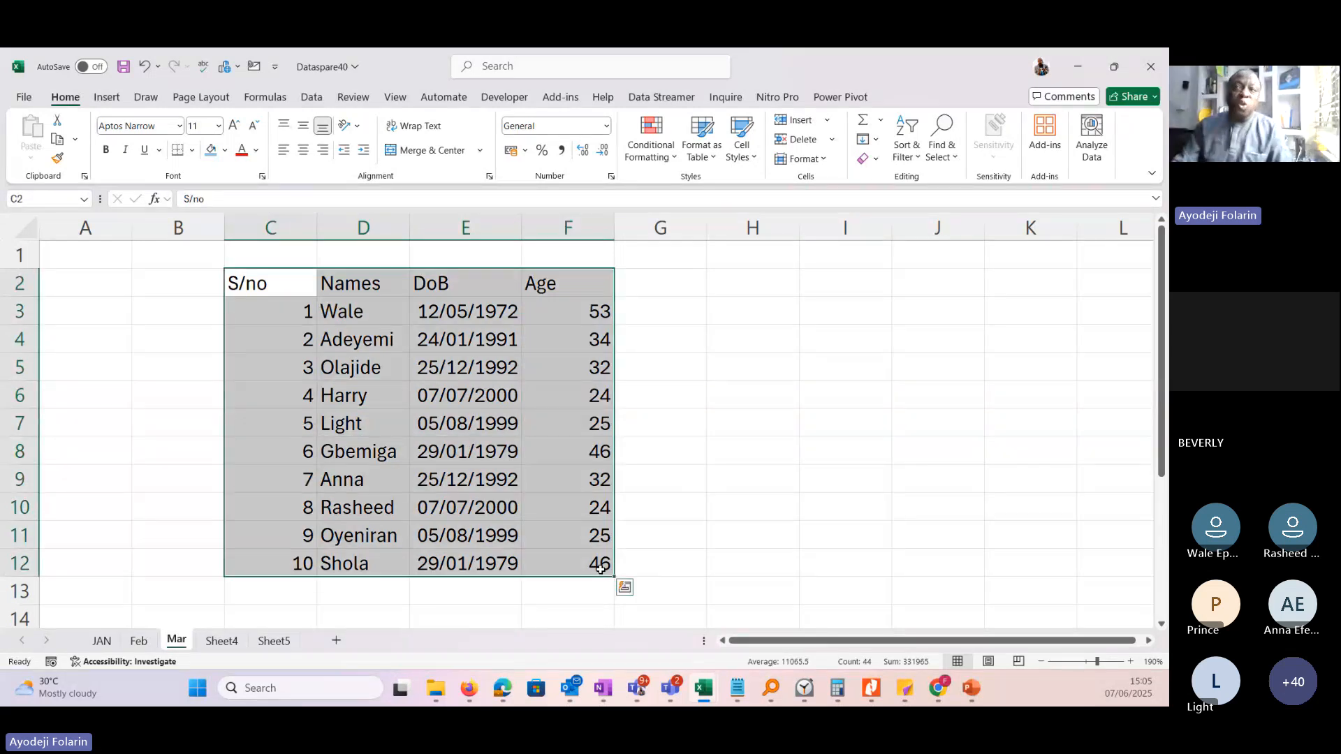
left_click(660, 508)
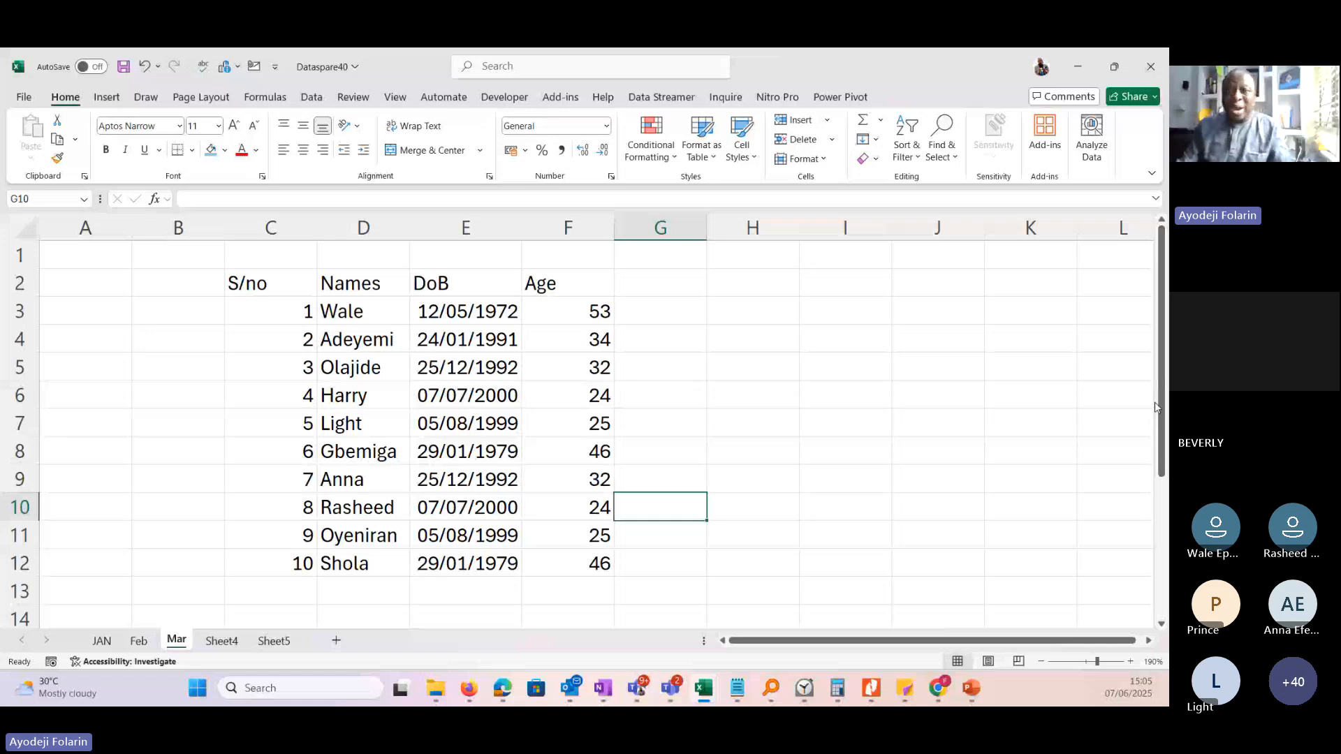
Copy the Mar sheet into the data50.xlsx workbook, placing the copy at the end after Sheet1.
right_click(176, 643)
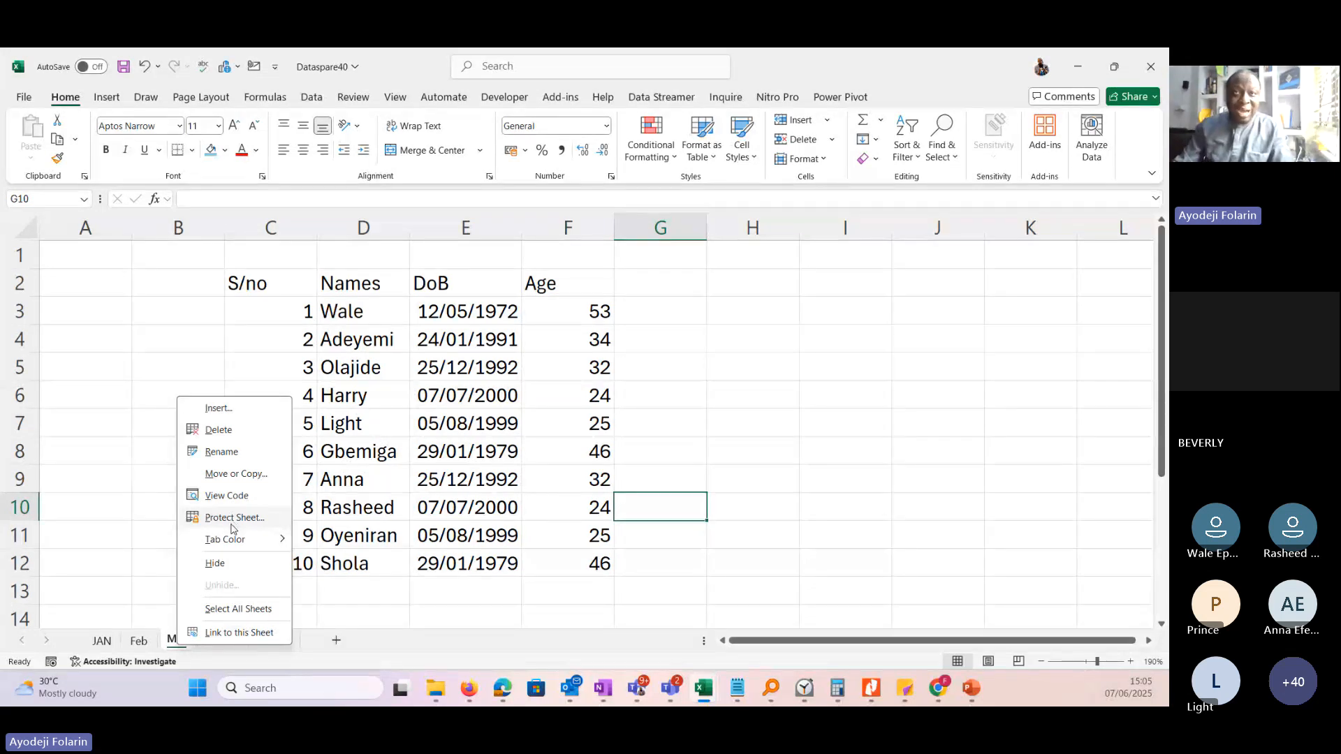
mouse_move(233, 542)
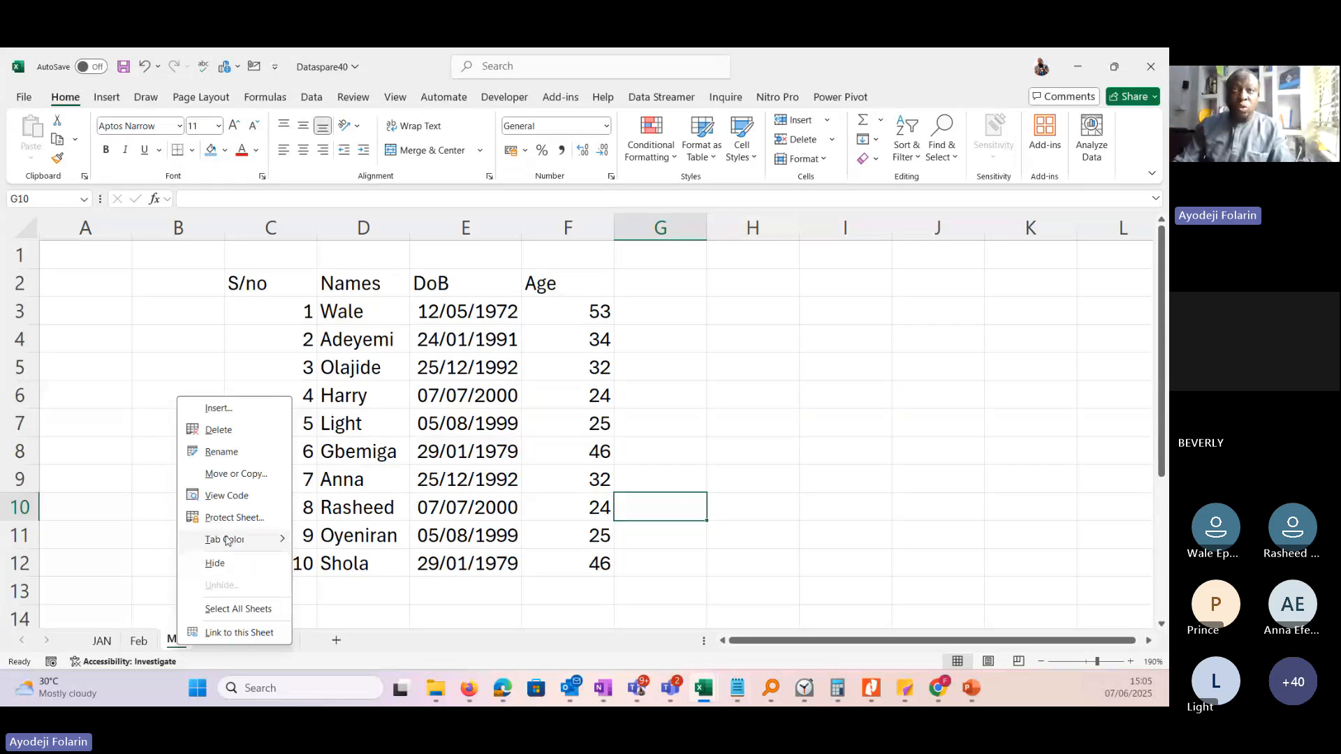
left_click(245, 474)
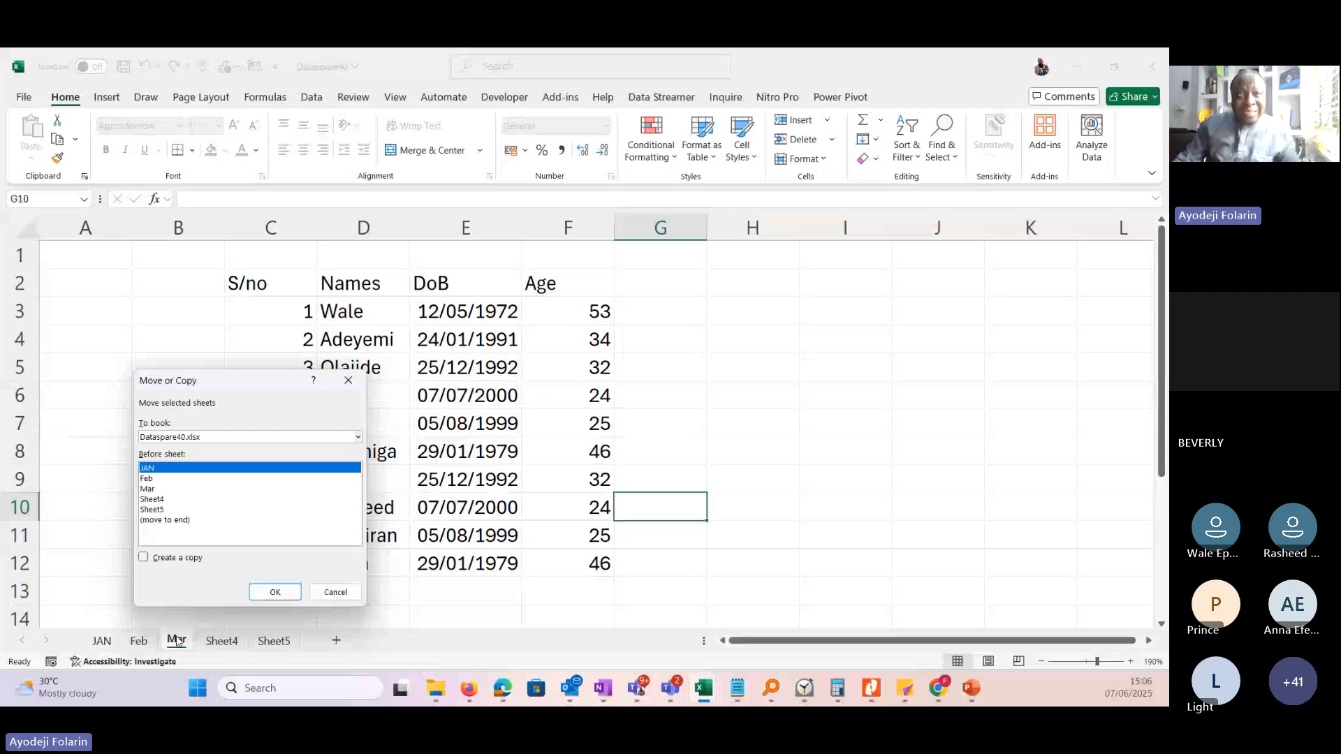
left_click(166, 558)
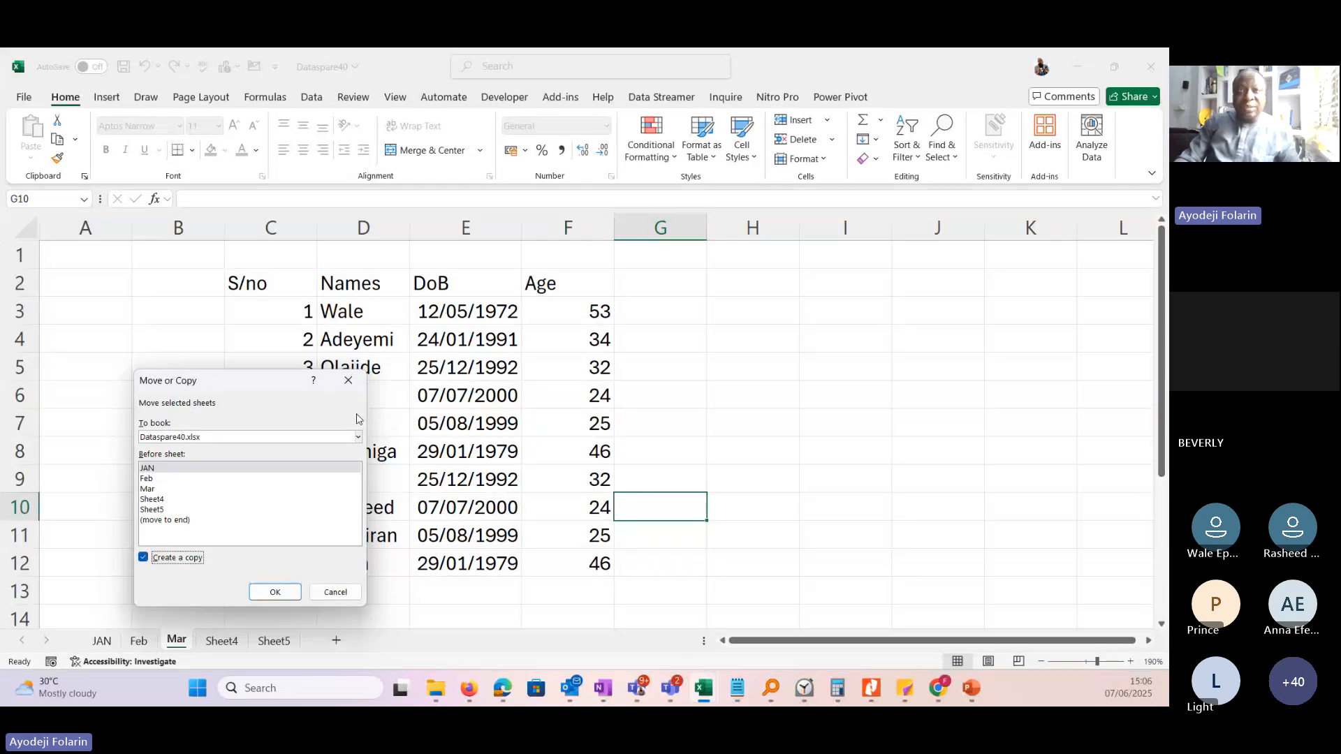
left_click(358, 436)
scroll(357, 454, "up", 2)
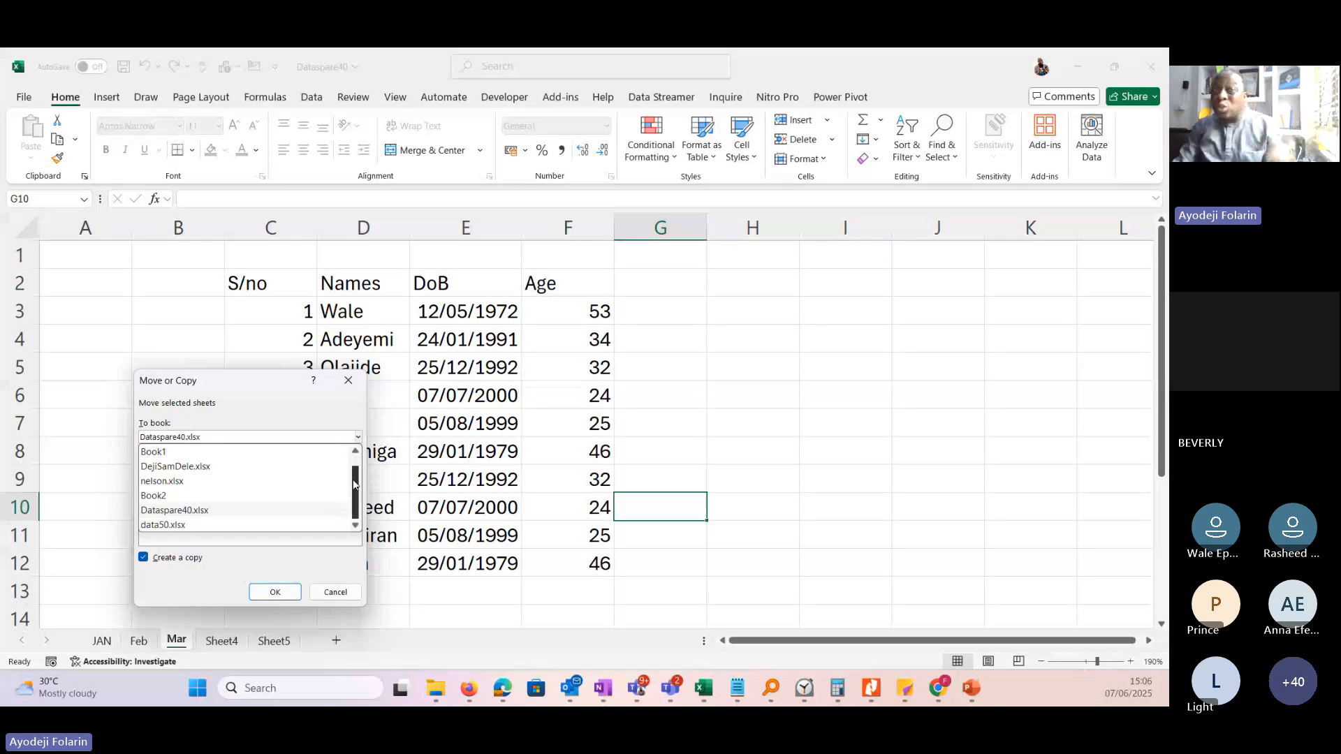
scroll(357, 503, "down", 1)
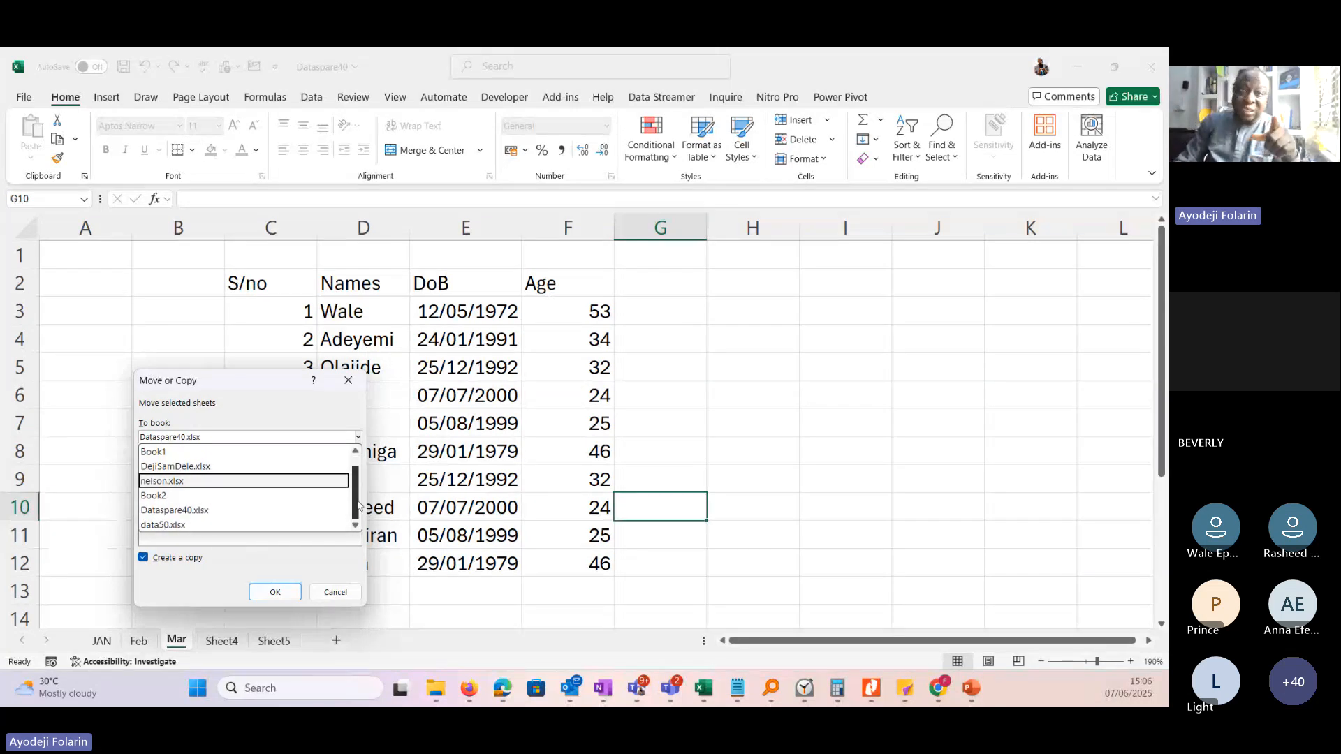
left_click(165, 526)
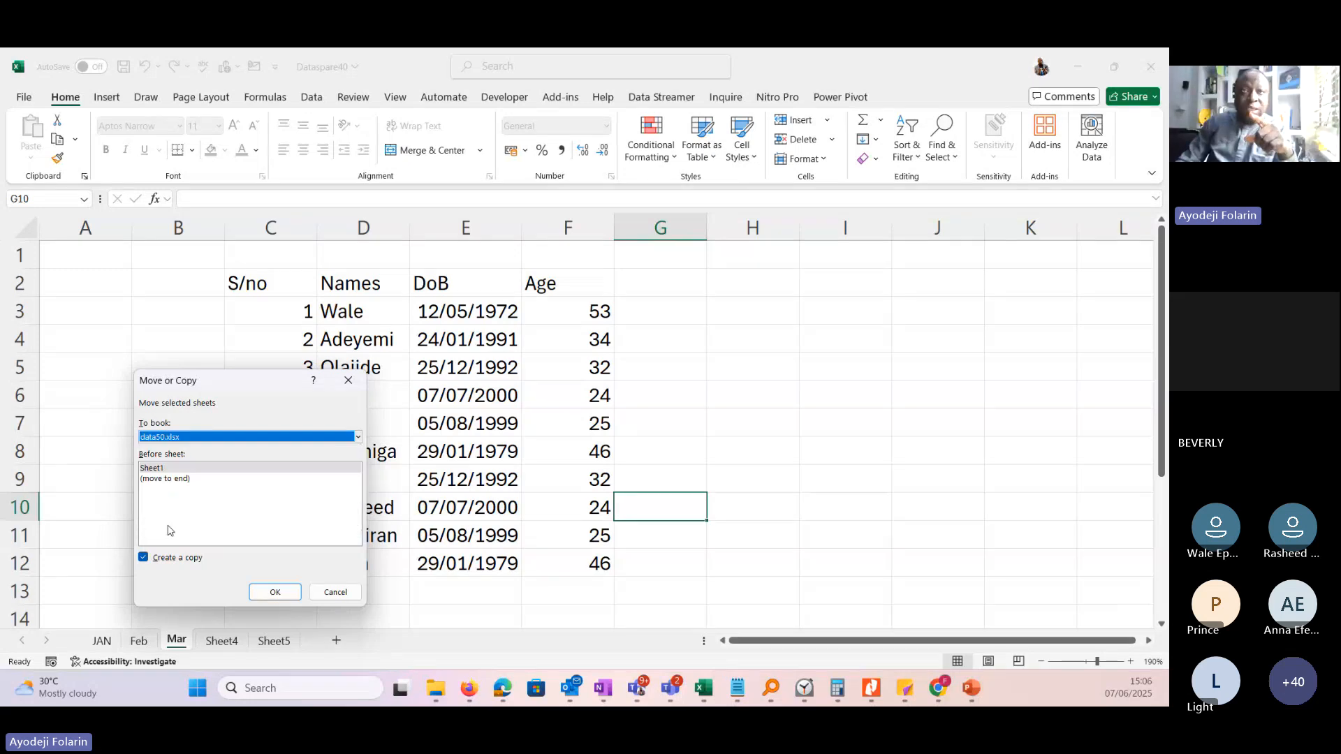
left_click(156, 470)
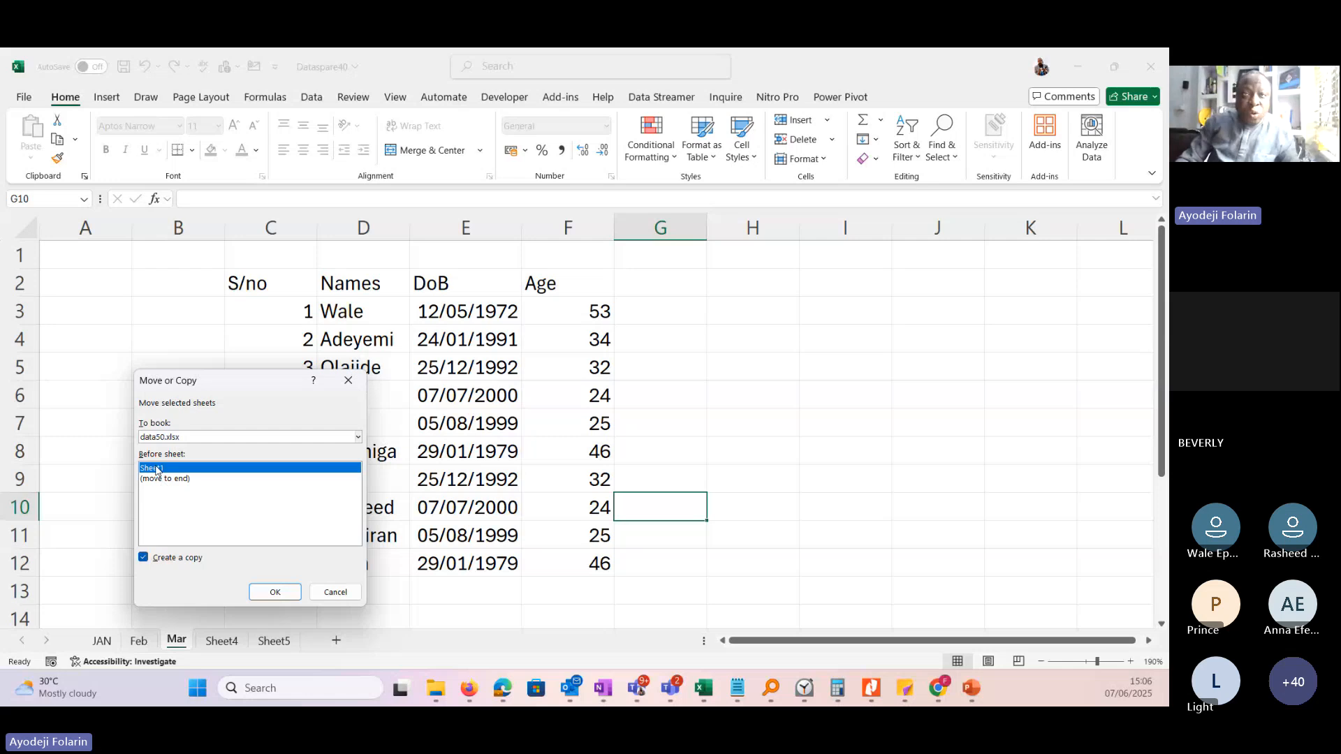
left_click(160, 481)
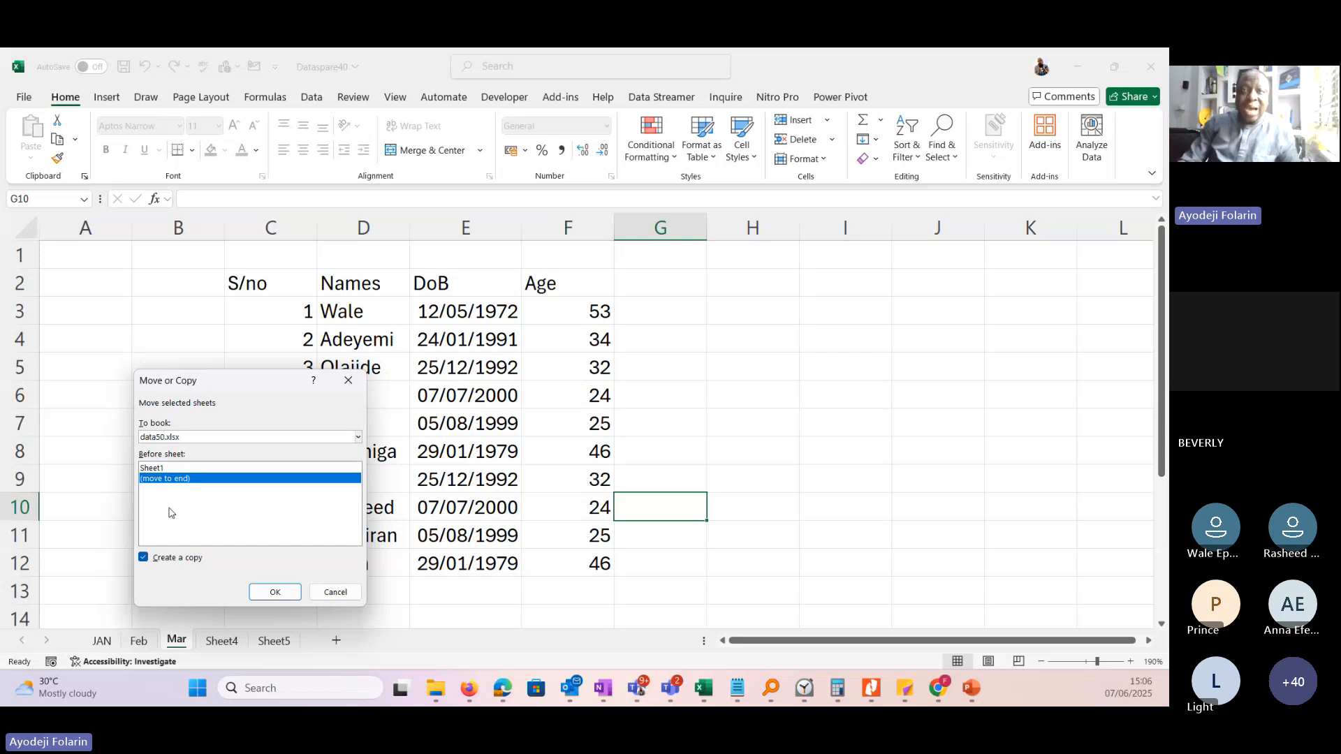
left_click(273, 594)
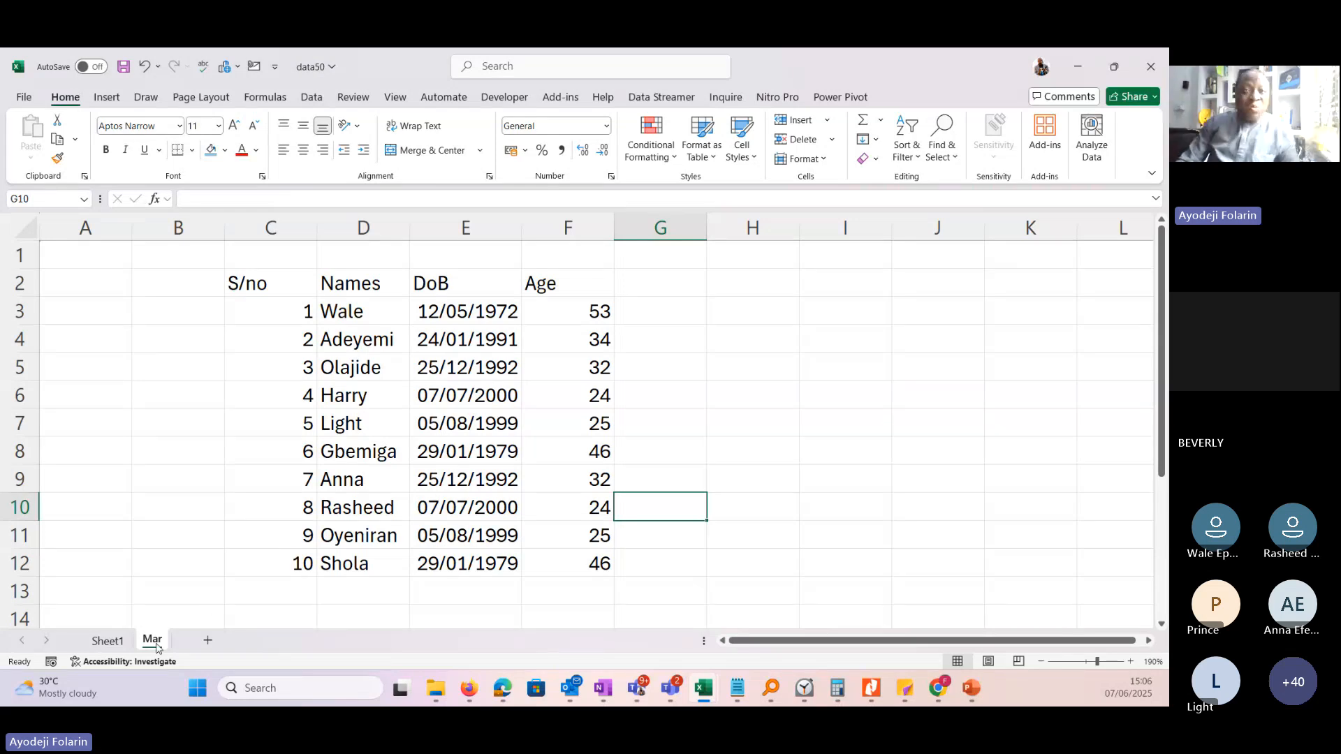
Check Sheet1 and the copied Mar sheet in data50, and return to Dataspare40 to check the original Mar sheet.
left_click(105, 641)
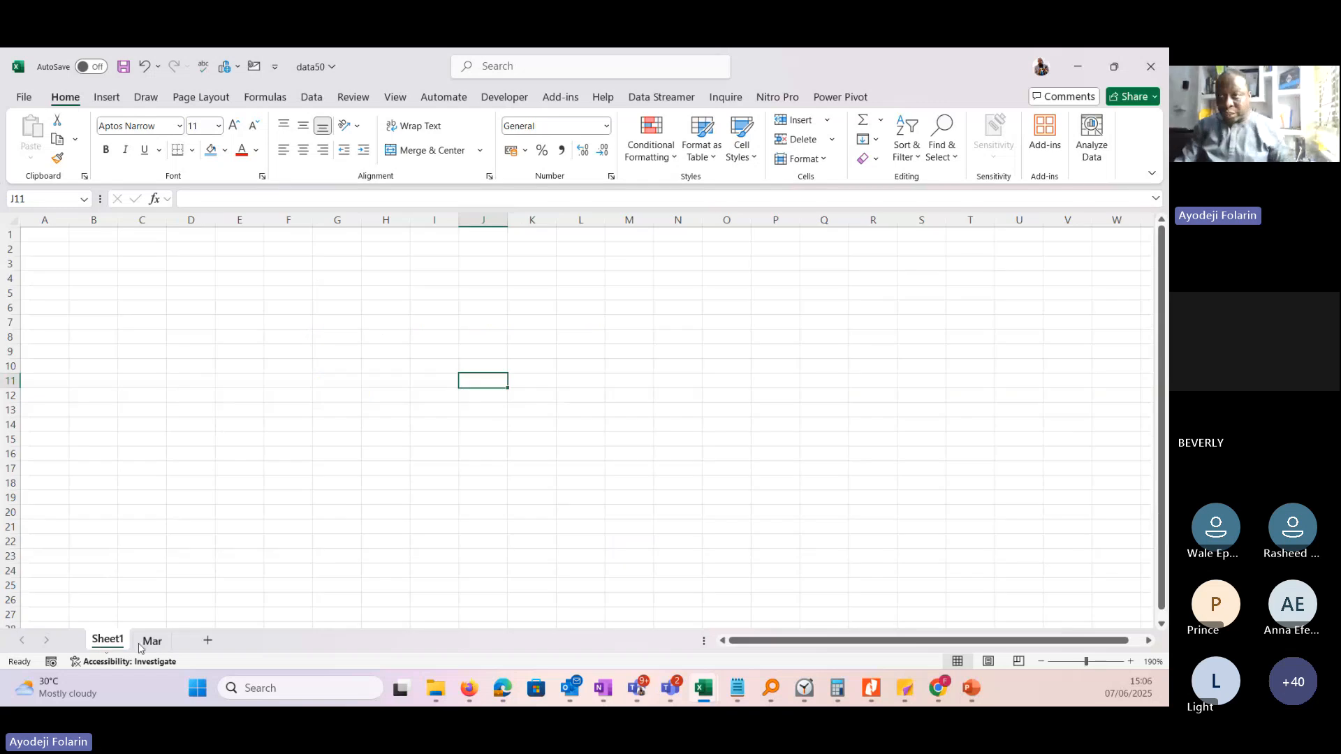
left_click(150, 640)
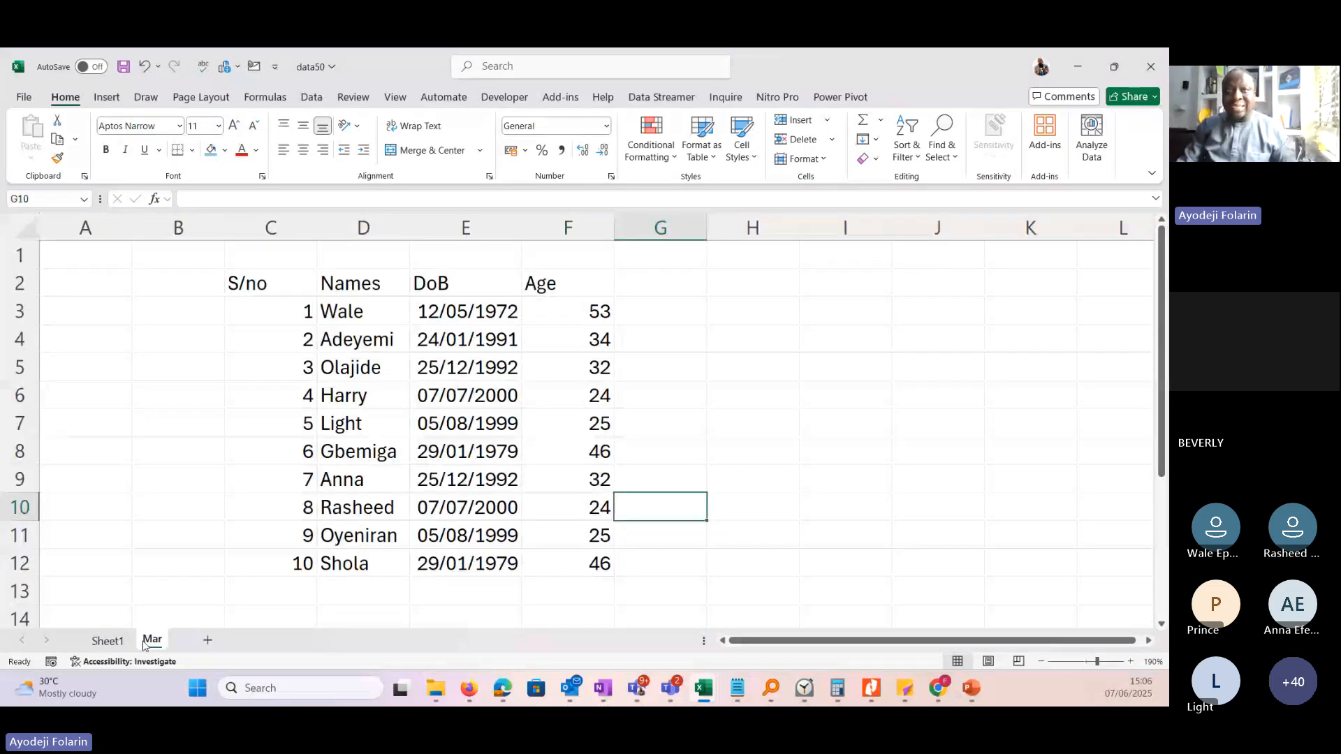
mouse_move(702, 692)
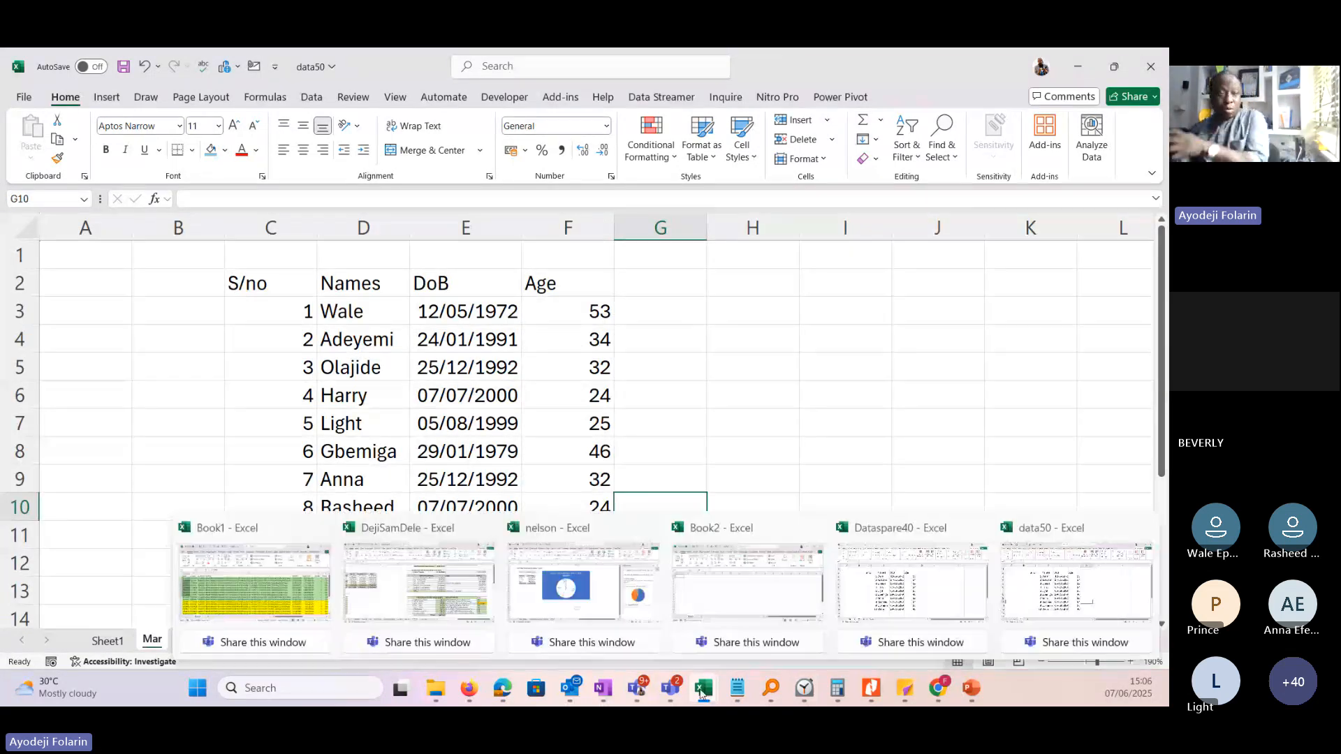
left_click(912, 583)
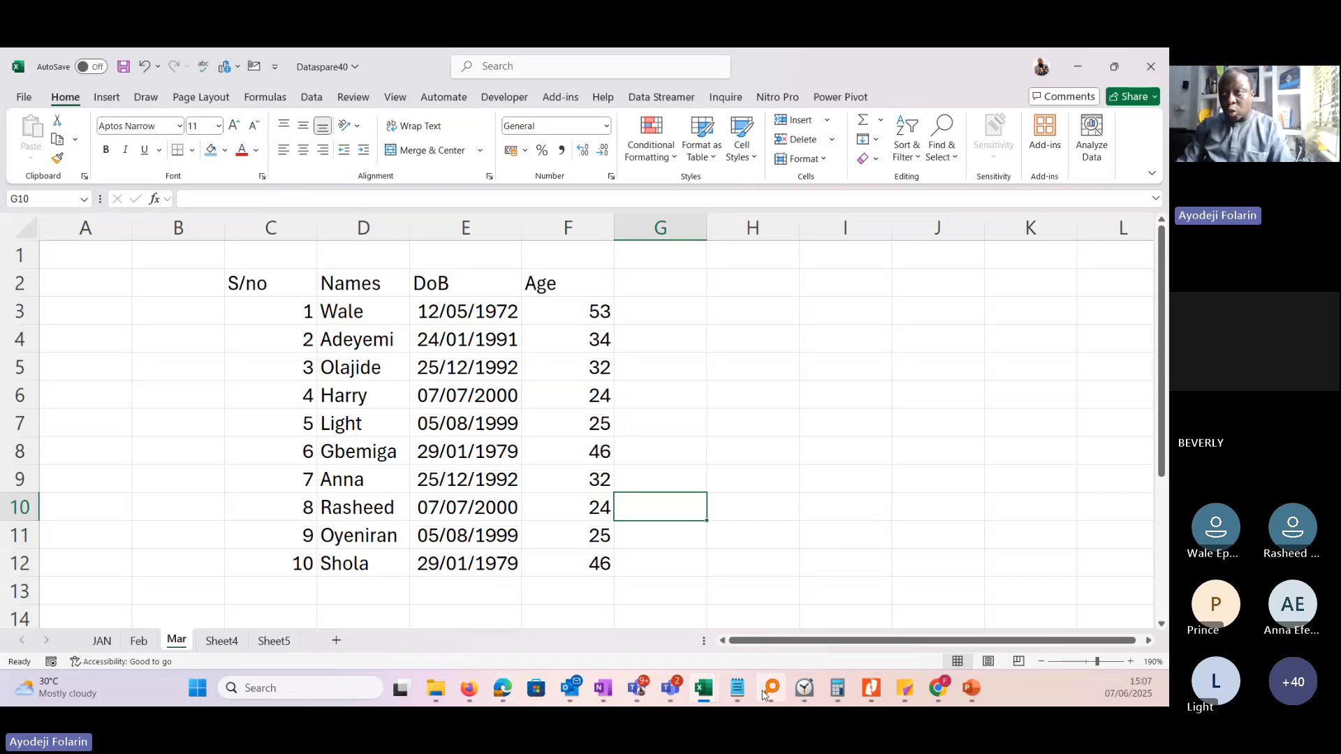
left_click(706, 690)
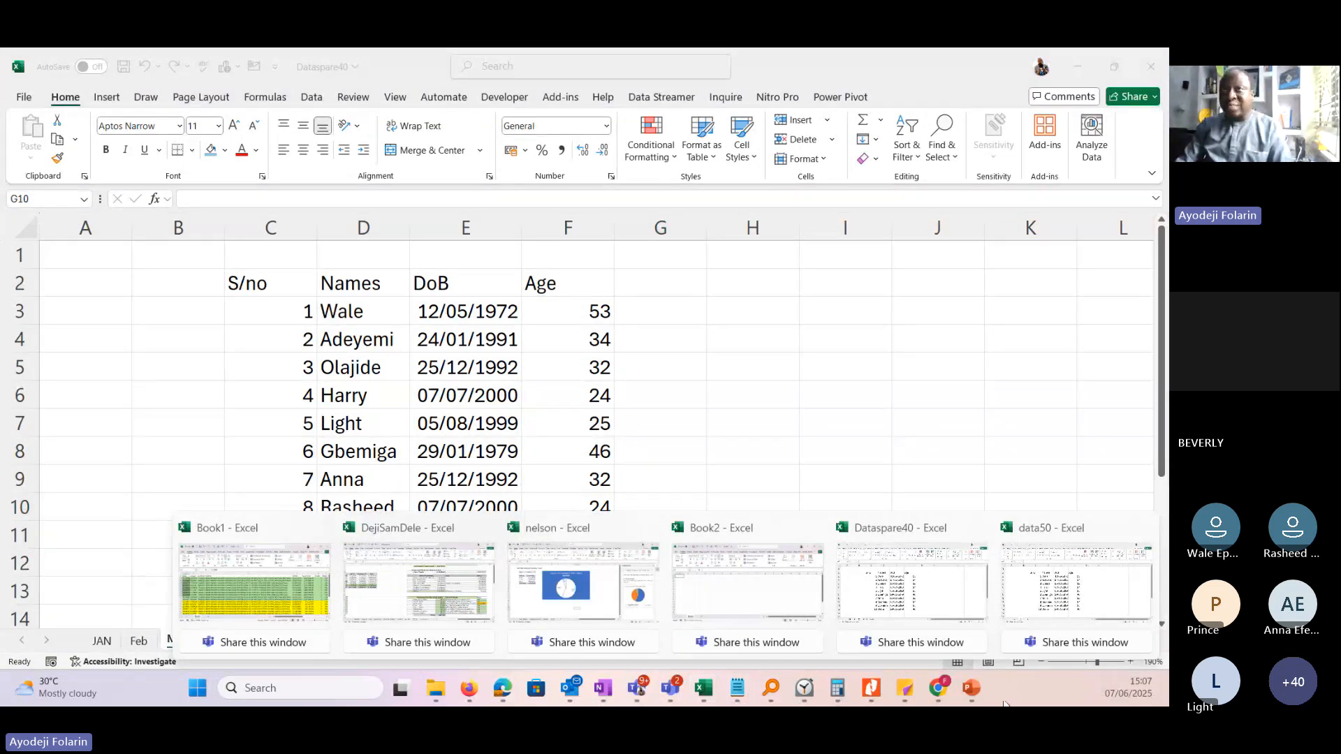
Switch to the PowerPoint presentation and review the topics on the Getting Started with Using Excel slide, through Formulars & Functions.
left_click(972, 688)
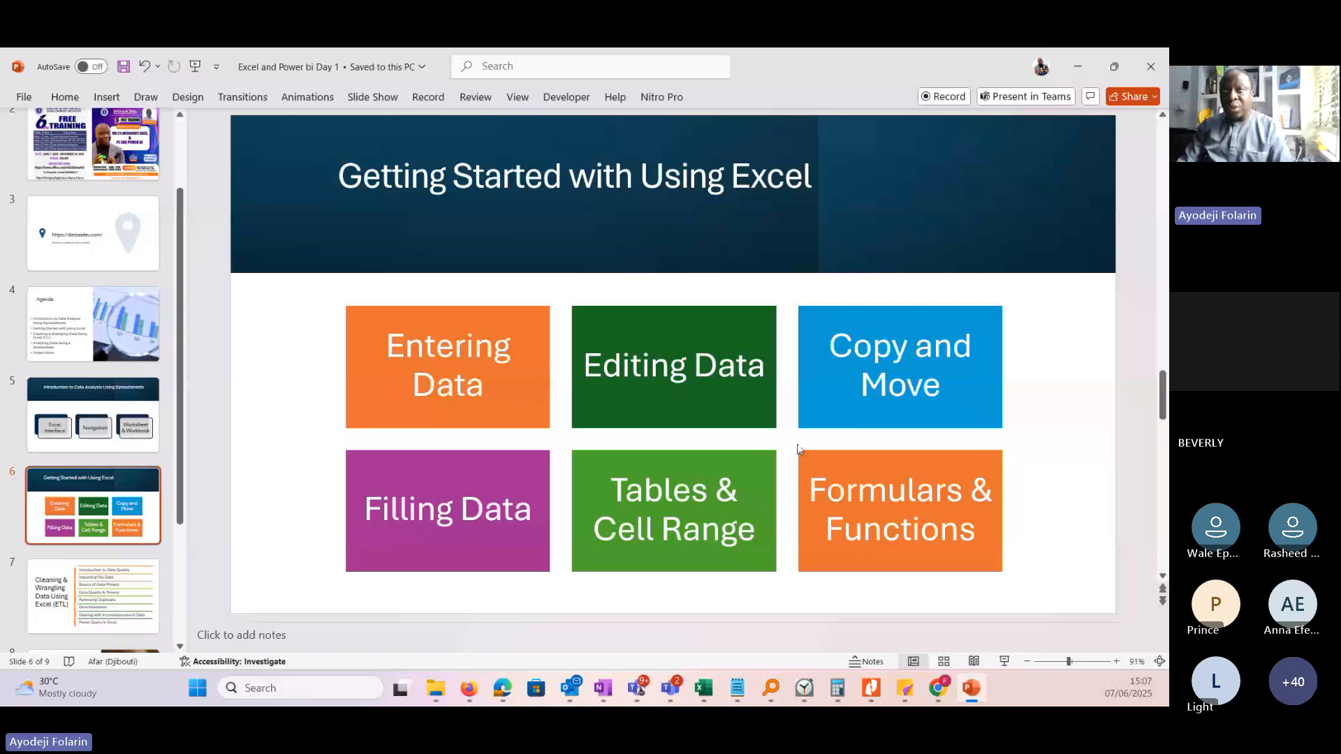
left_click(429, 372)
left_click(444, 500)
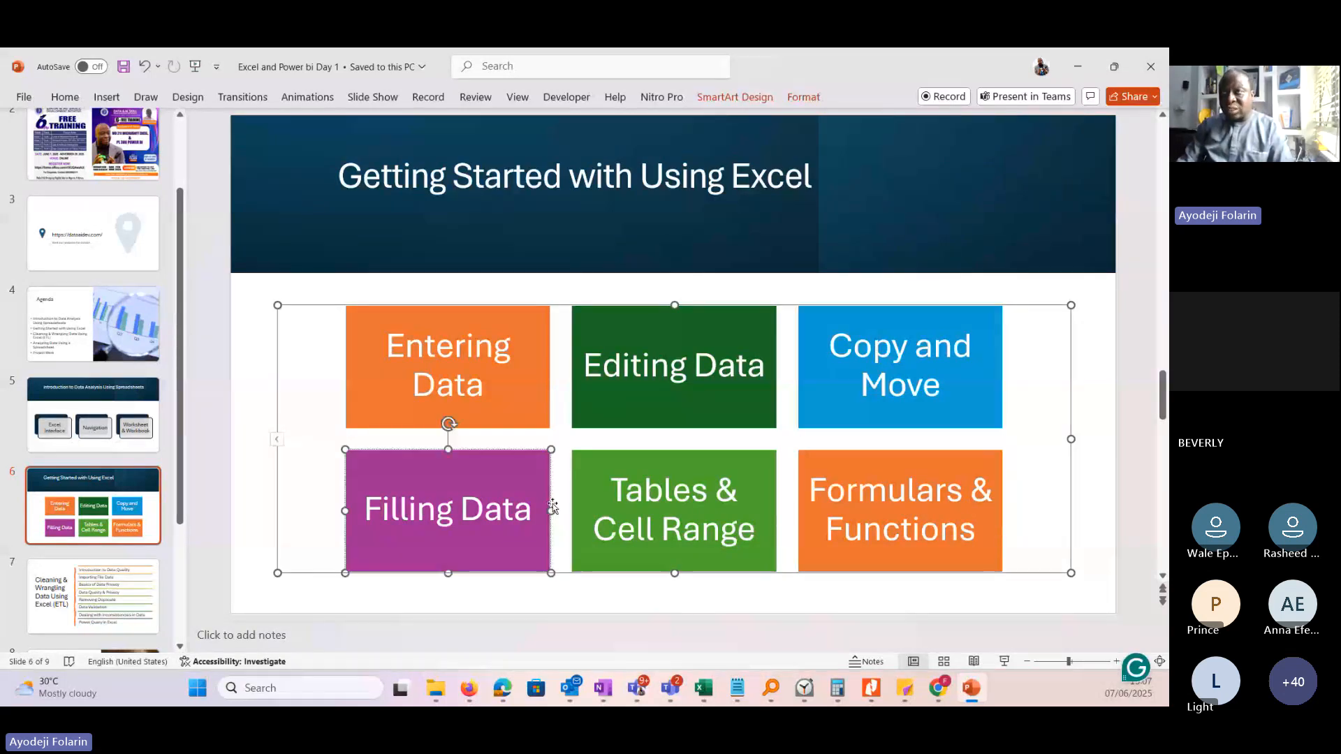
left_click_drag(606, 493, 769, 536)
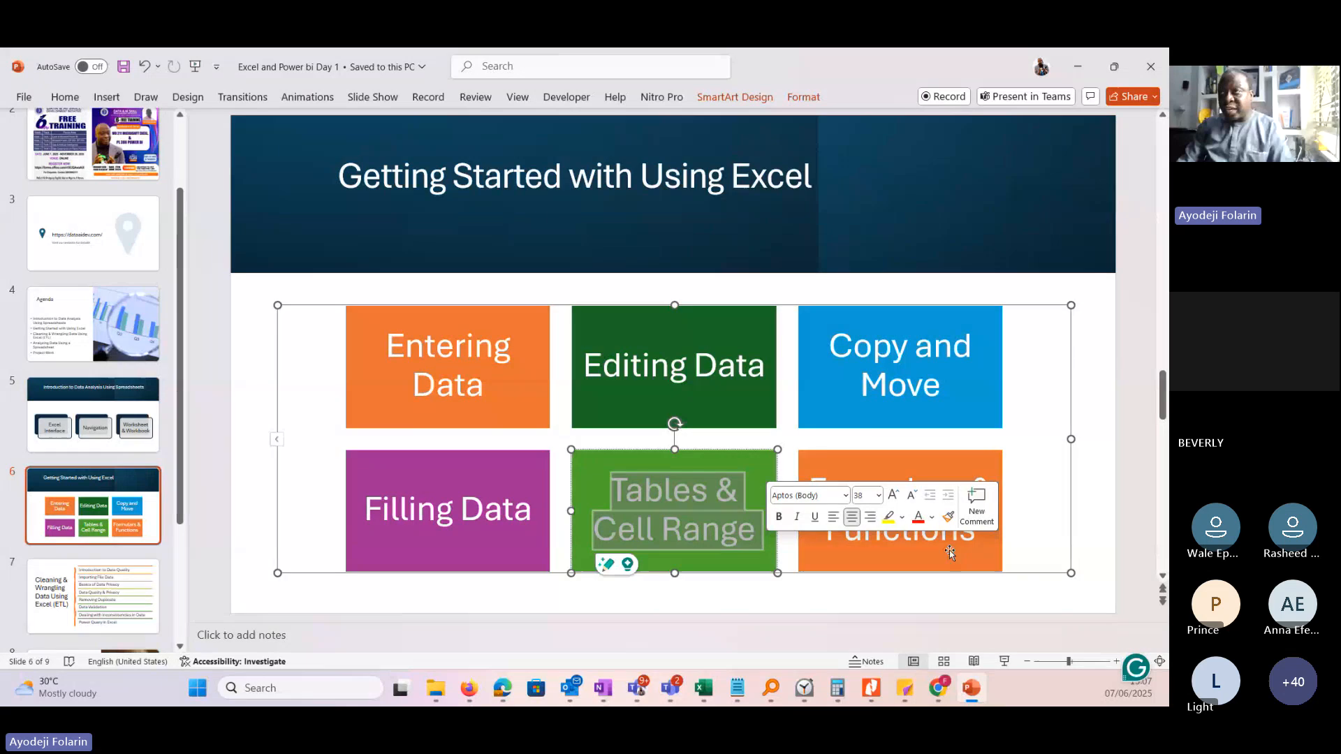
triple_click(903, 548)
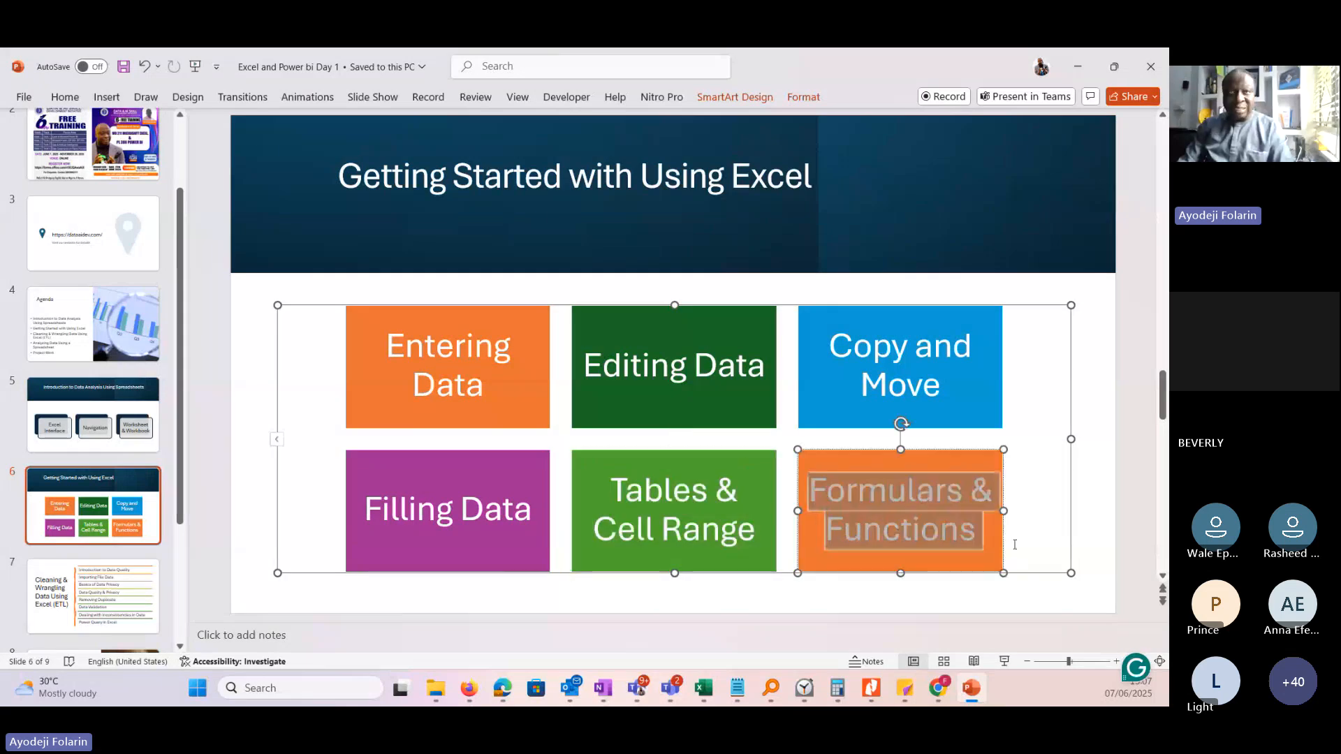
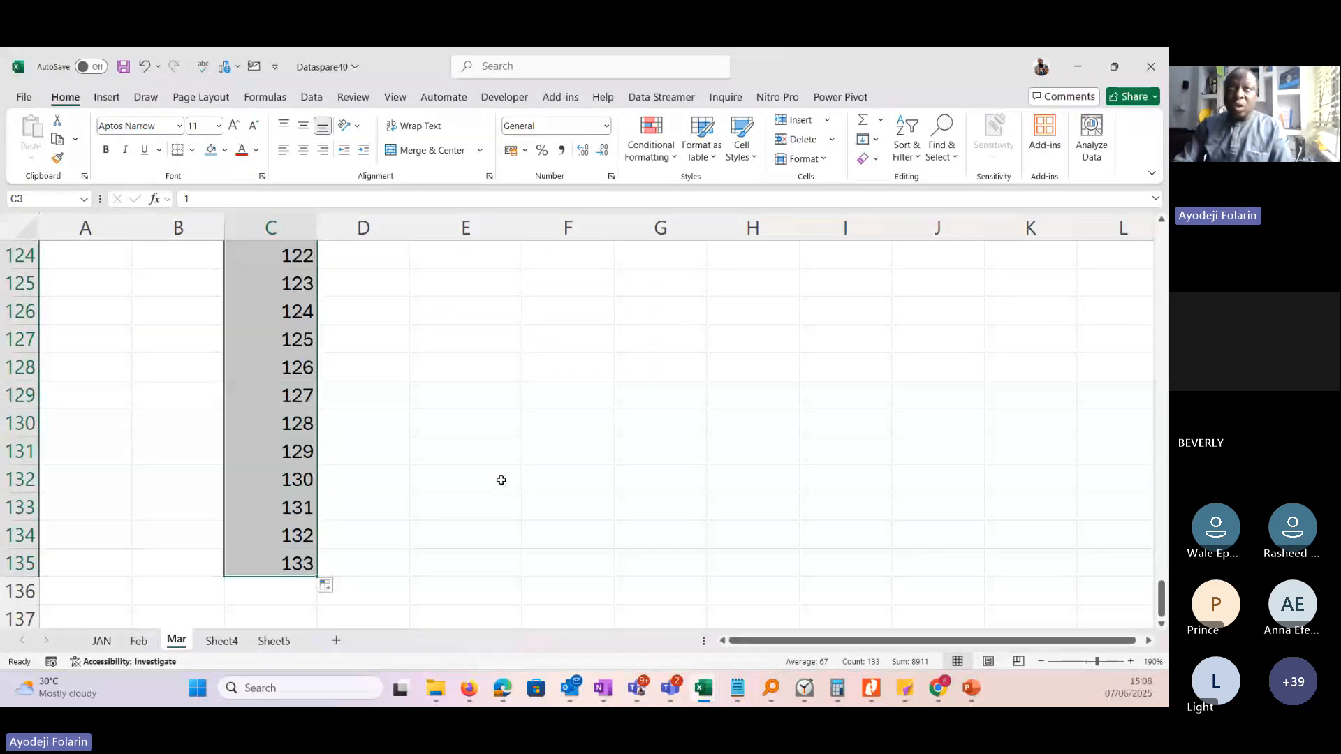
Fill the Names, DoB and Age entries in D3:F12 down alongside the serial numbers to row 135, and narrow column C.
left_click_drag(1162, 599, 1165, 212)
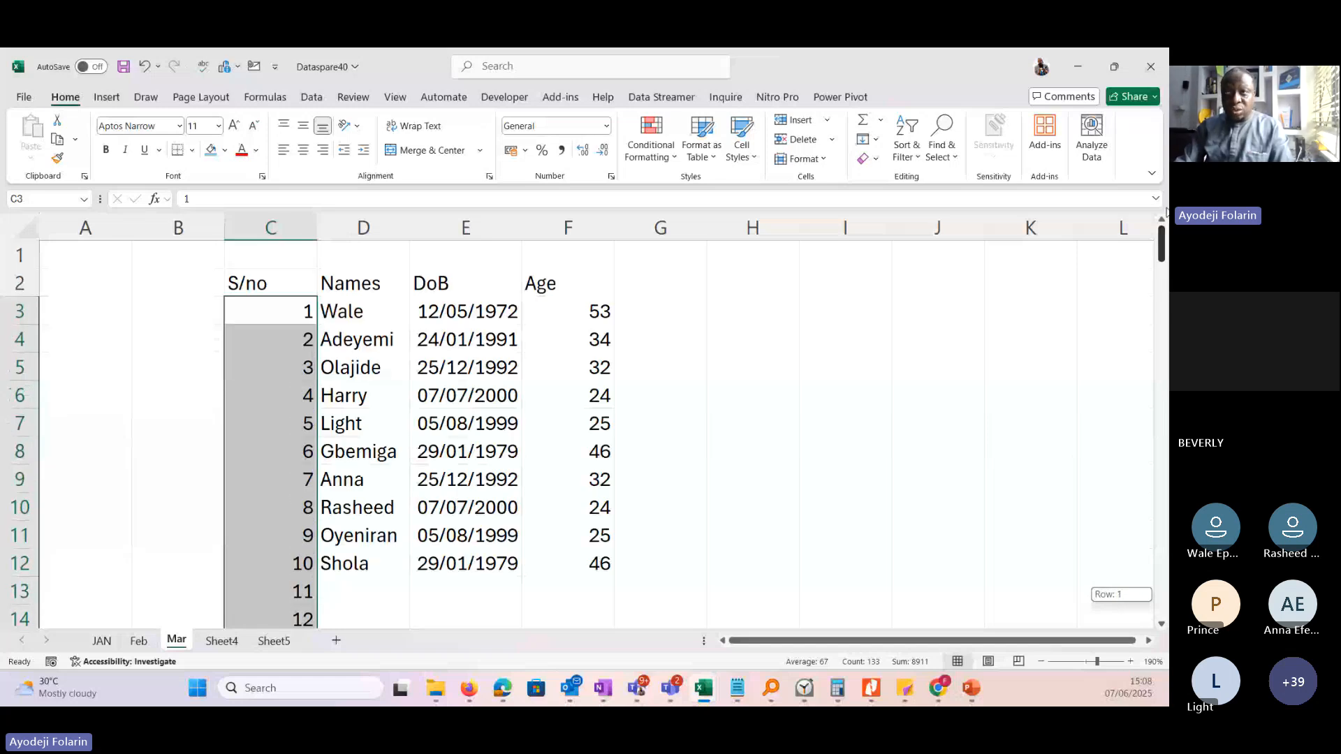
left_click_drag(343, 311, 611, 581)
left_click_drag(1162, 597, 1162, 241)
left_click(515, 347)
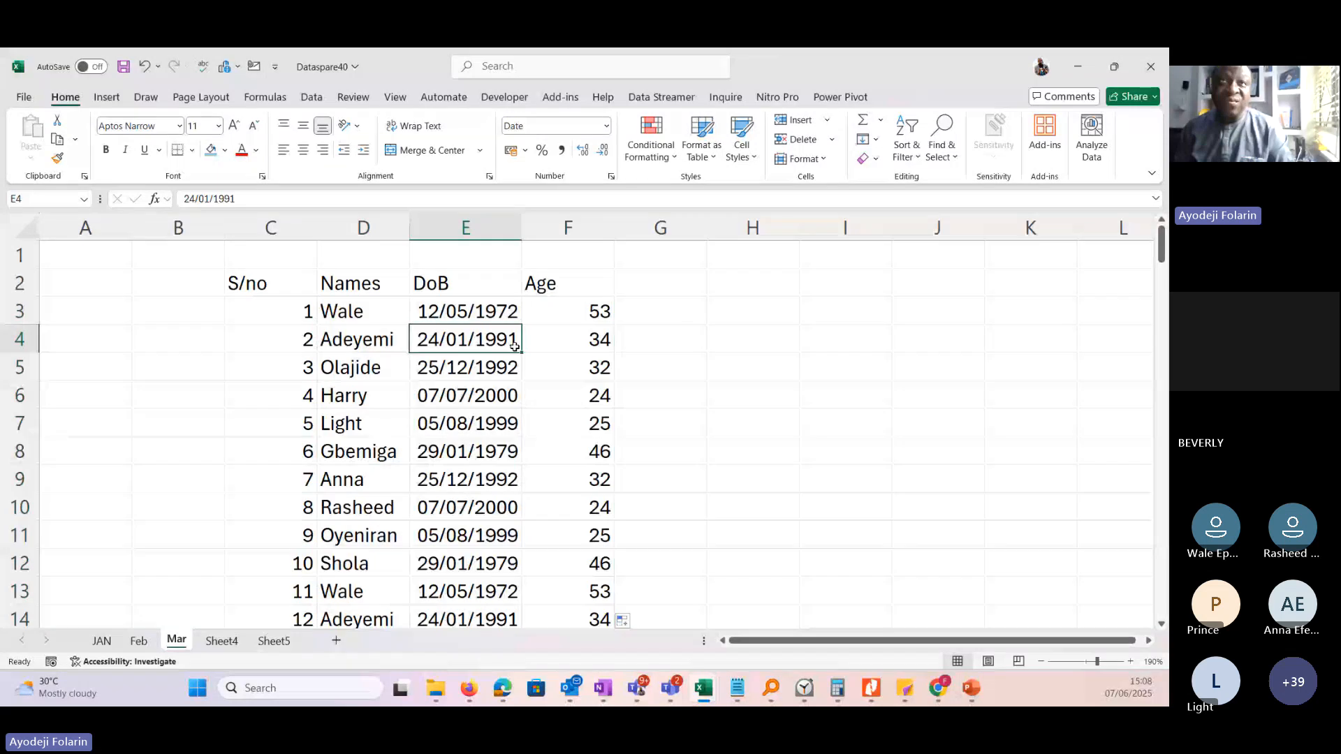
left_click_drag(316, 228, 280, 230)
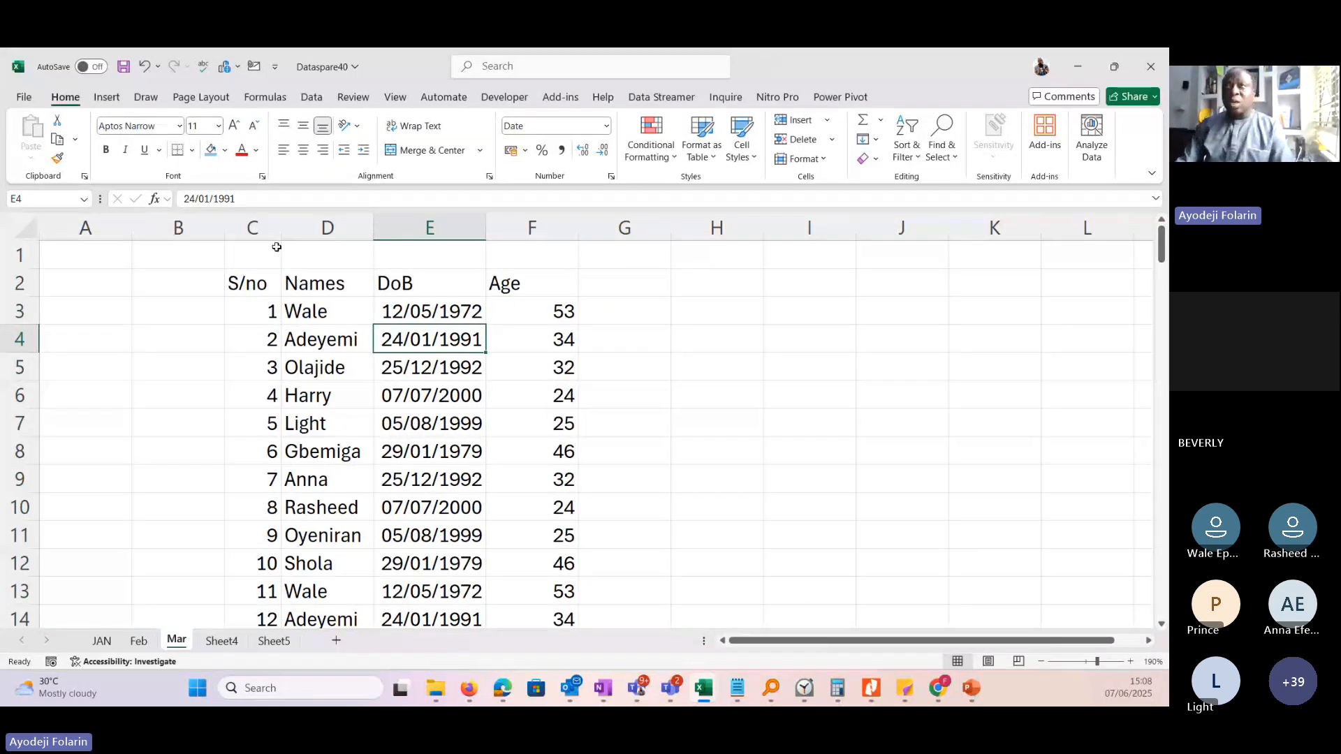
Start a new column with Genda in G2, Male in G3 and Female in G4.
left_click(625, 286)
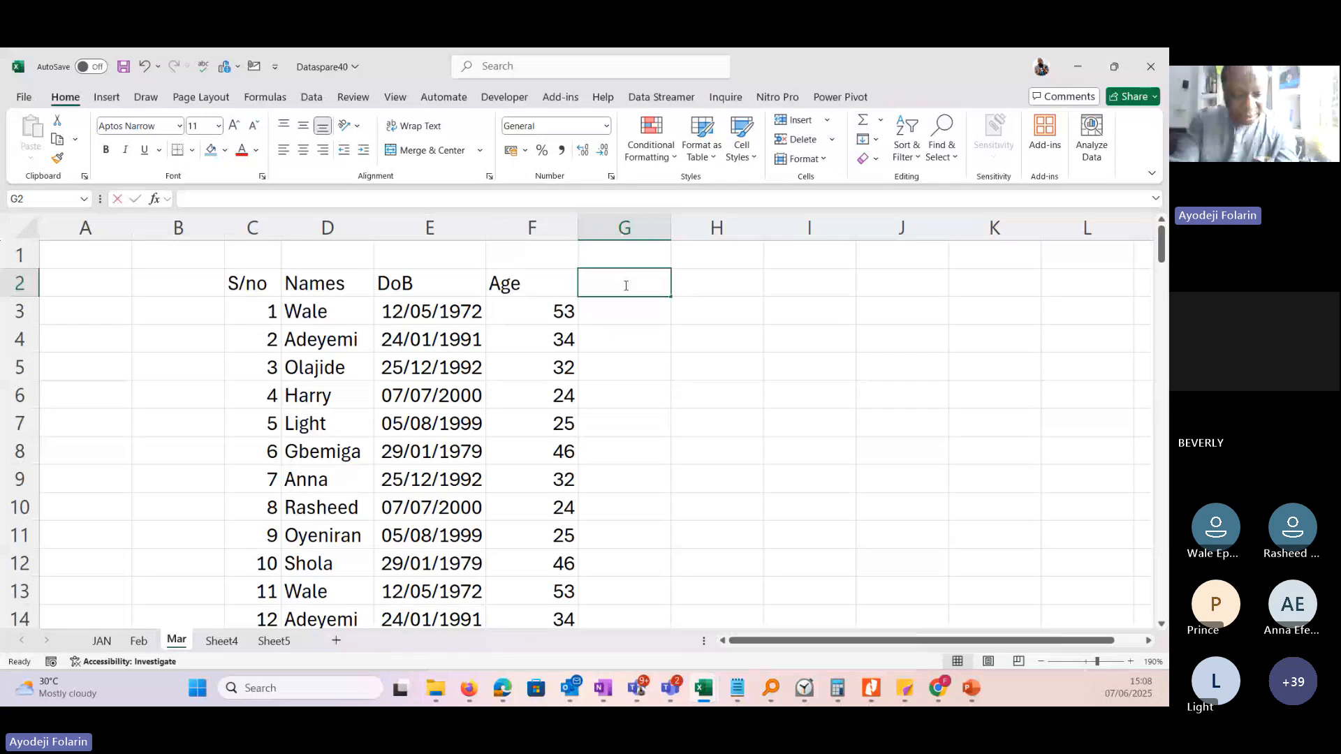
type("Genda")
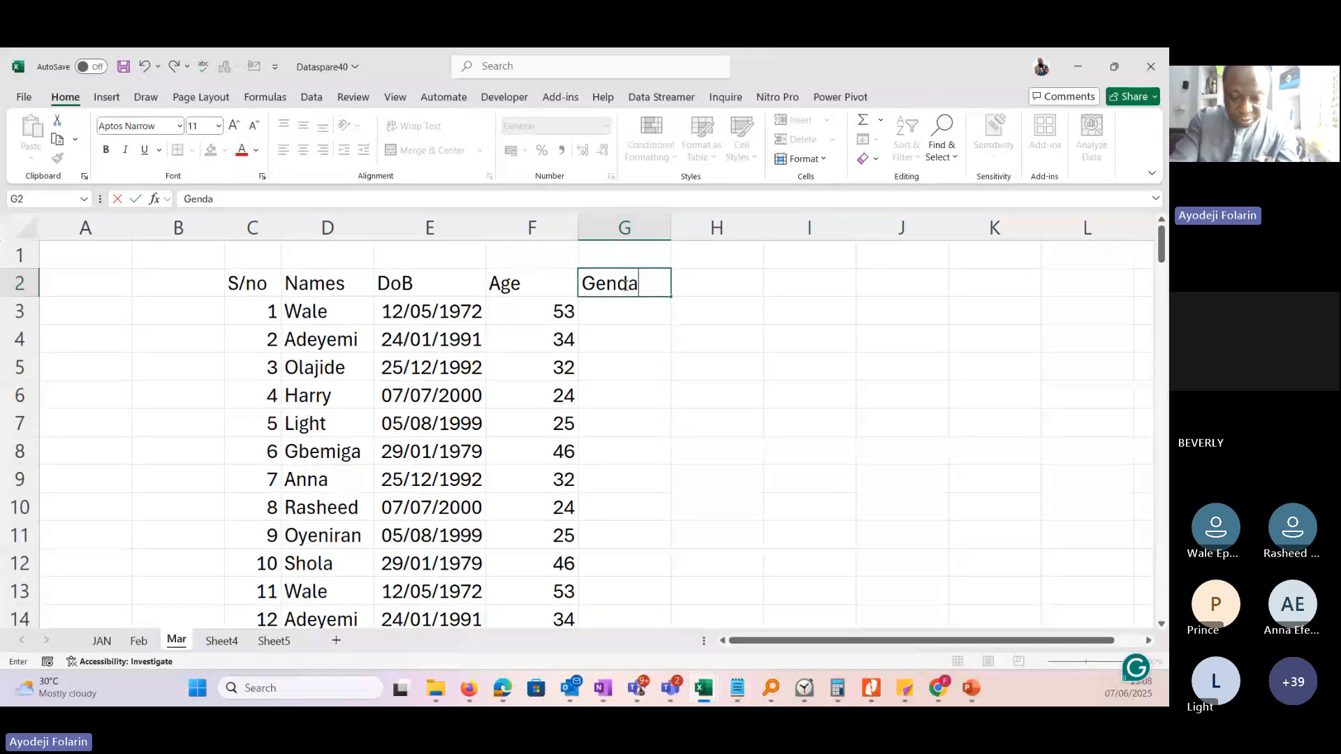
key("Return")
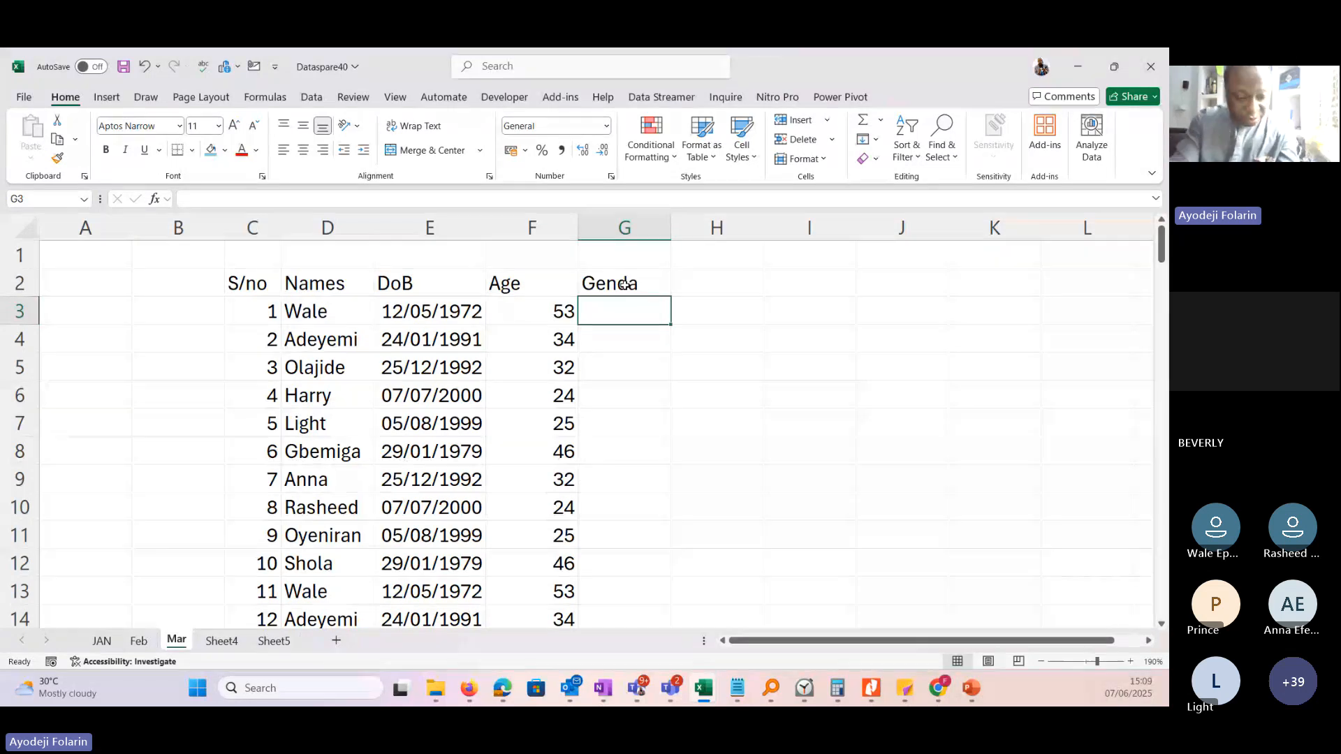
type("Male")
key("Return")
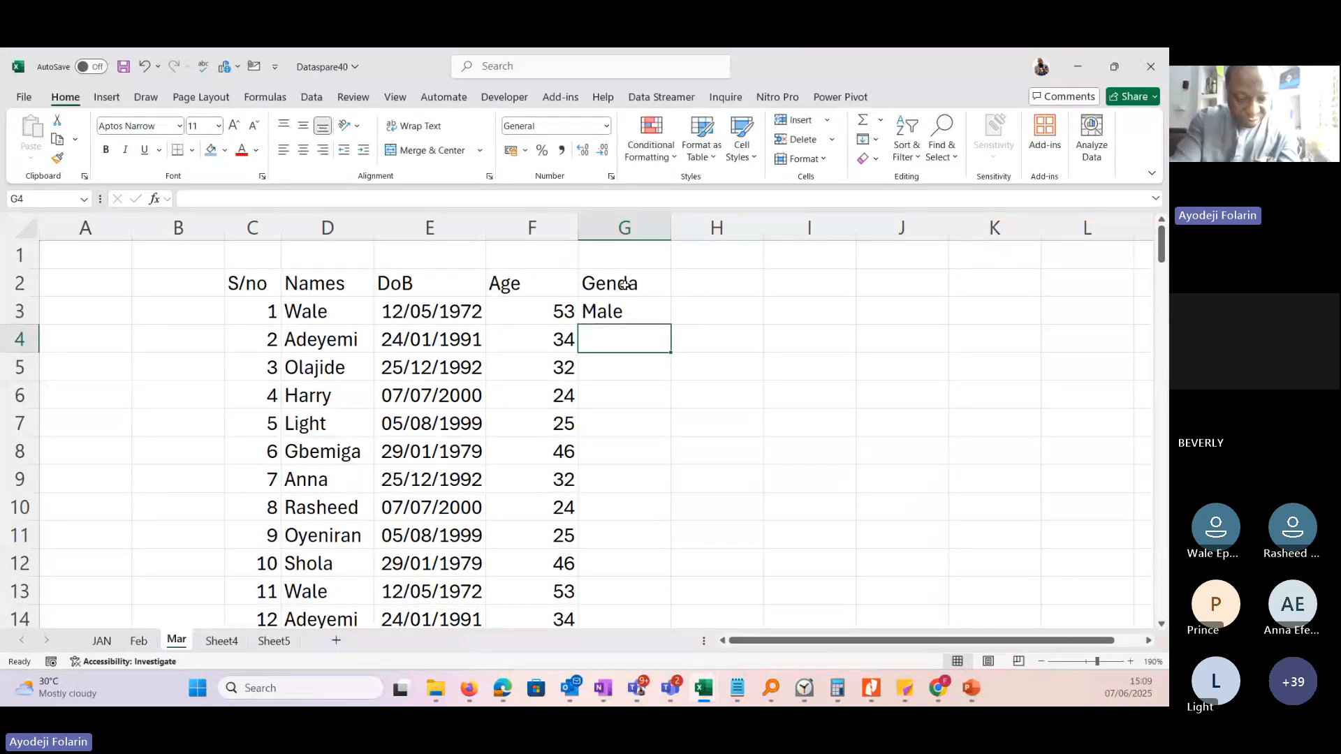
type("Female")
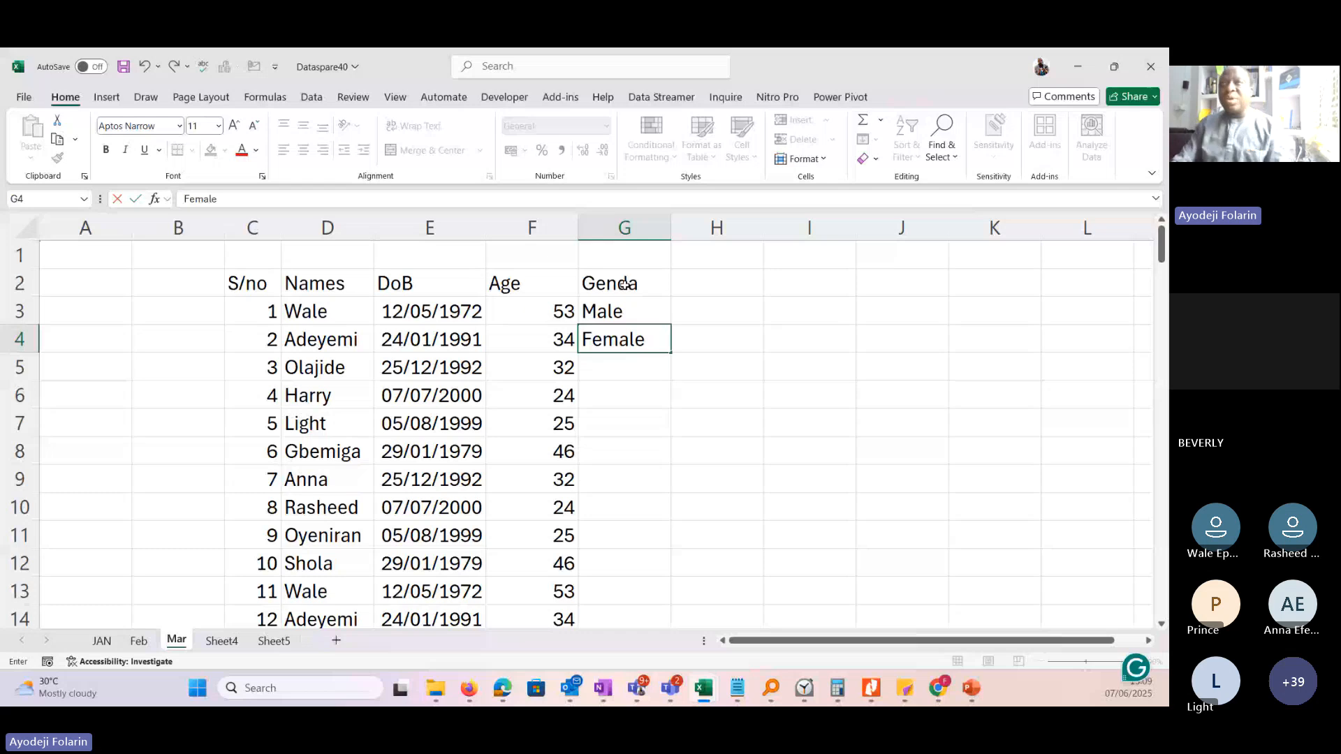
key("Return")
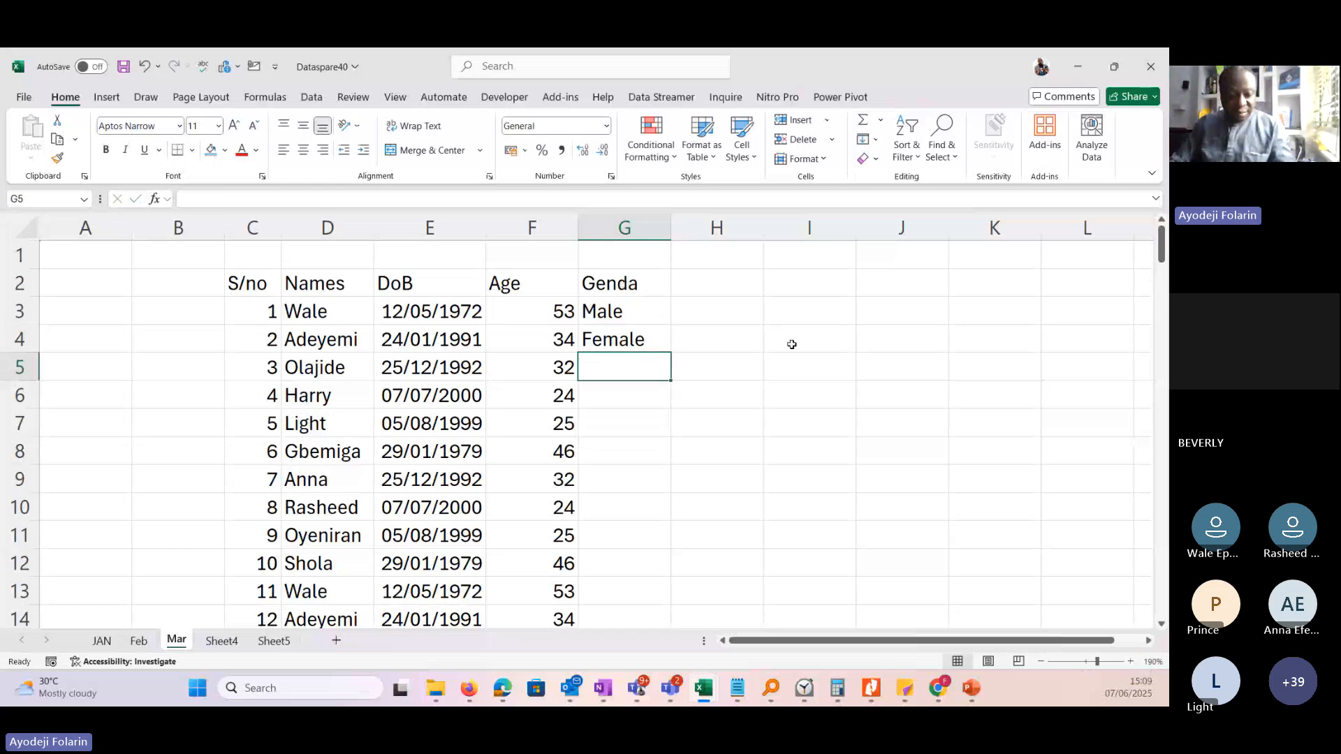
Correct the column header in G2 to Gender.
double_click(640, 285)
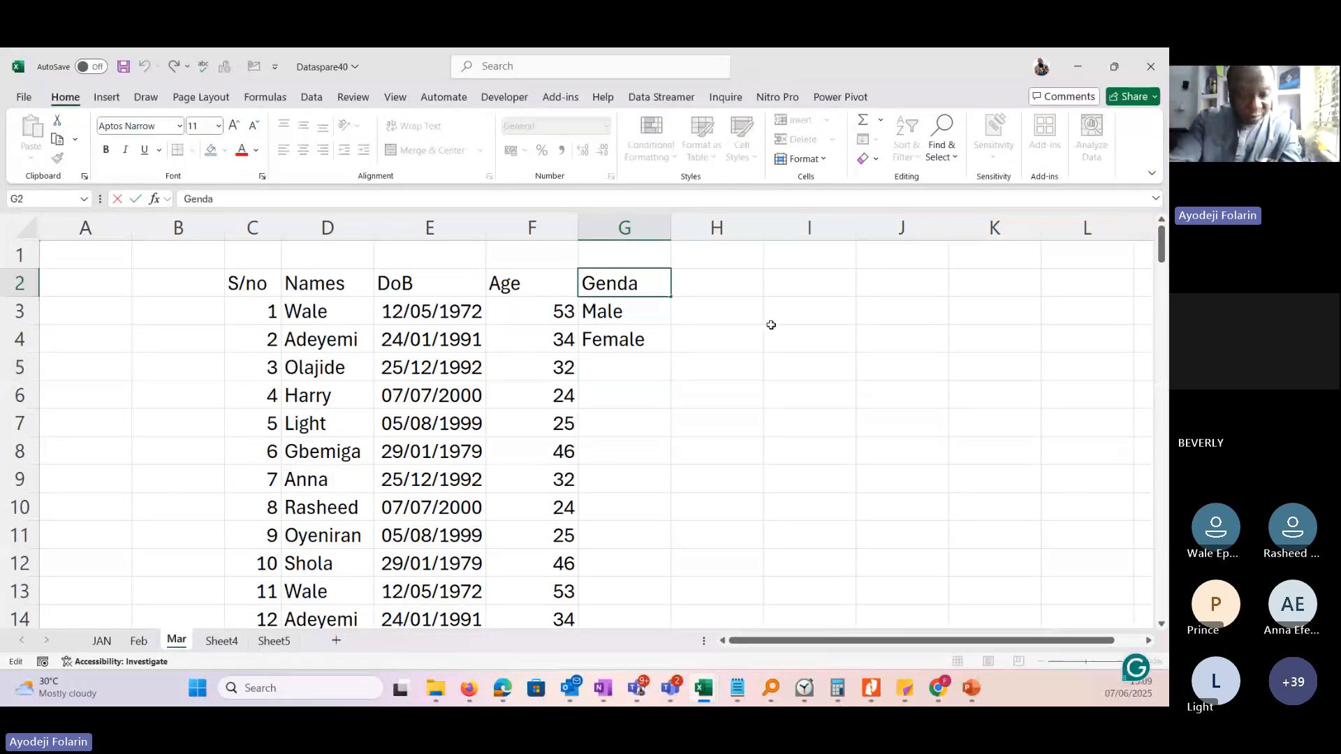
key("BackSpace")
type("er")
key("Return")
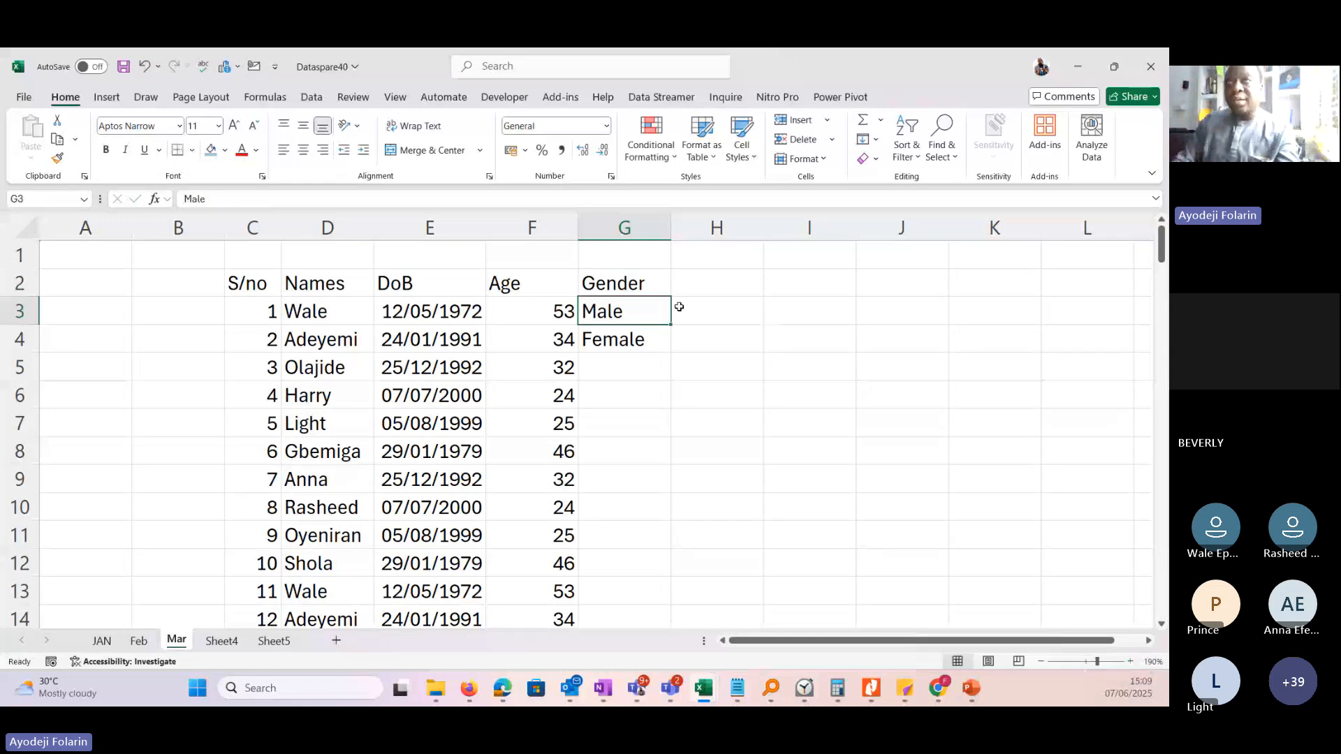
Fill the Male and Female pattern from G3:G4 down the Gender column to row 135.
left_click_drag(628, 310, 625, 340)
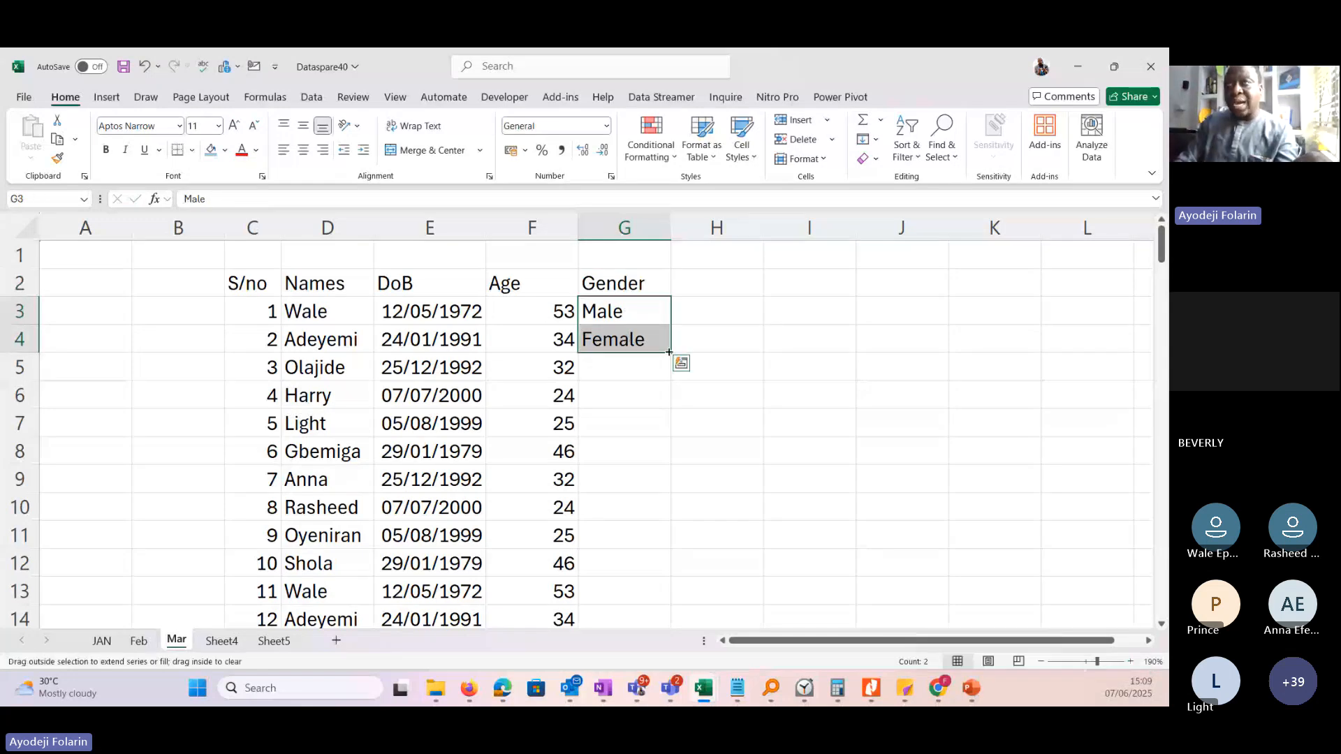
left_click_drag(667, 352, 601, 566)
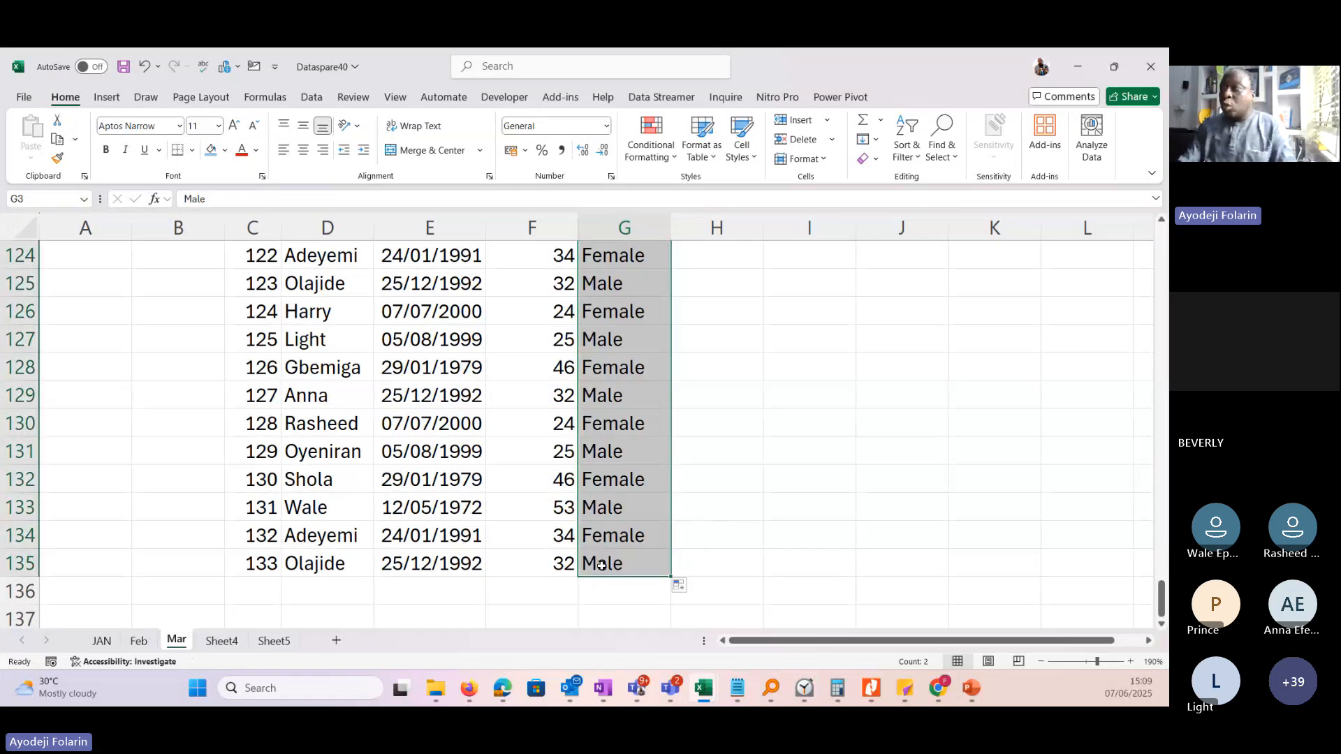
left_click(621, 425)
left_click_drag(1161, 599, 1162, 241)
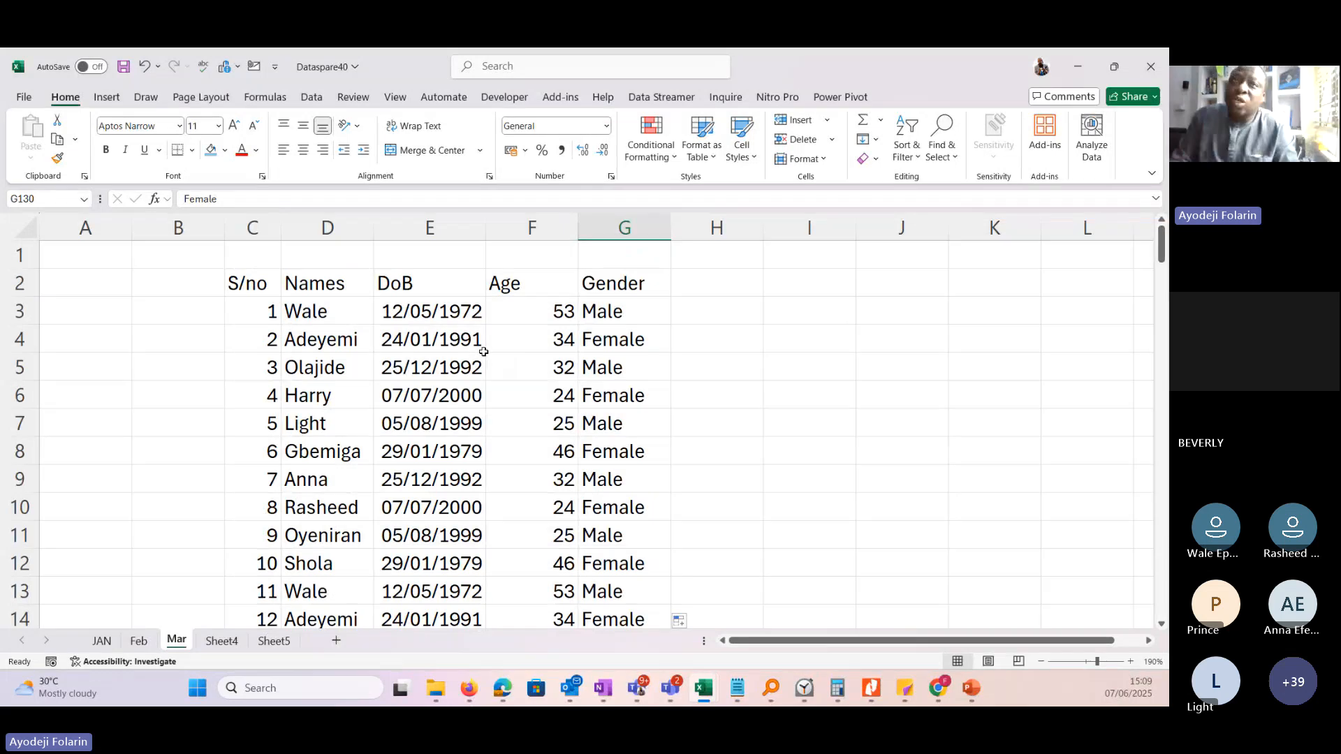
Try to select the data by extending a selection from the S/no header in C2 down to the last records.
left_click(246, 305)
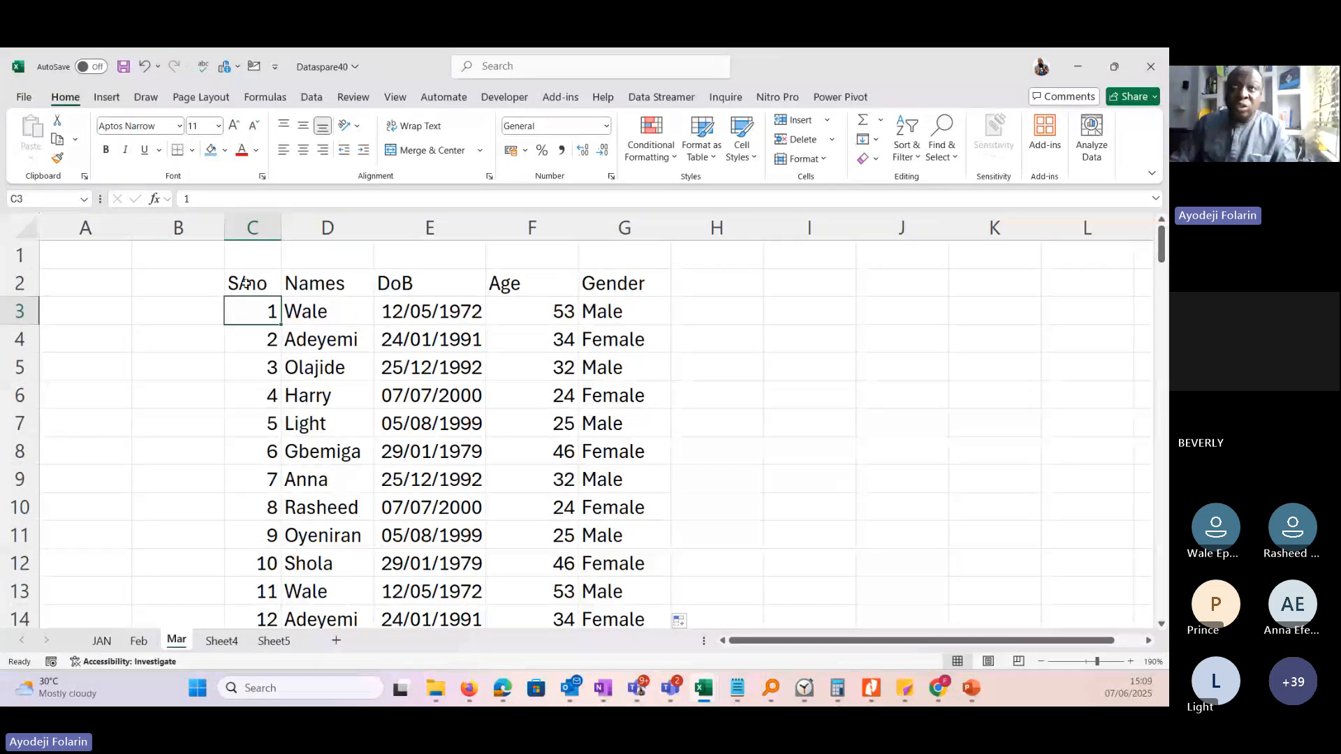
mouse_move(246, 282)
left_mouse_down()
mouse_move(308, 309)
mouse_move(600, 515)
mouse_move(634, 705)
mouse_move(672, 693)
mouse_move(667, 280)
mouse_move(667, 299)
mouse_move(524, 303)
left_mouse_up()
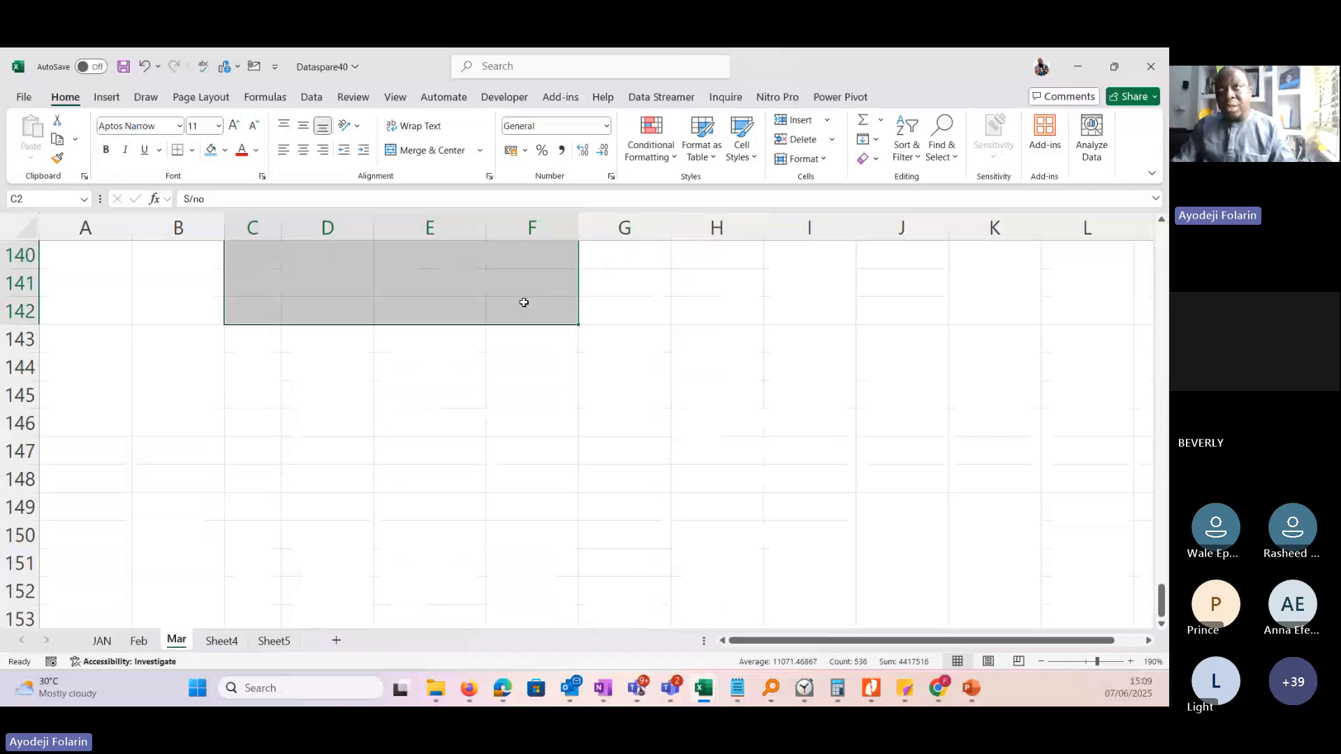
left_click_drag(1163, 613, 1162, 241)
left_click(691, 456)
Compare selecting all from a data cell and from blank cell J4, ending with the whole data range C2:G135 selected.
left_click(304, 314)
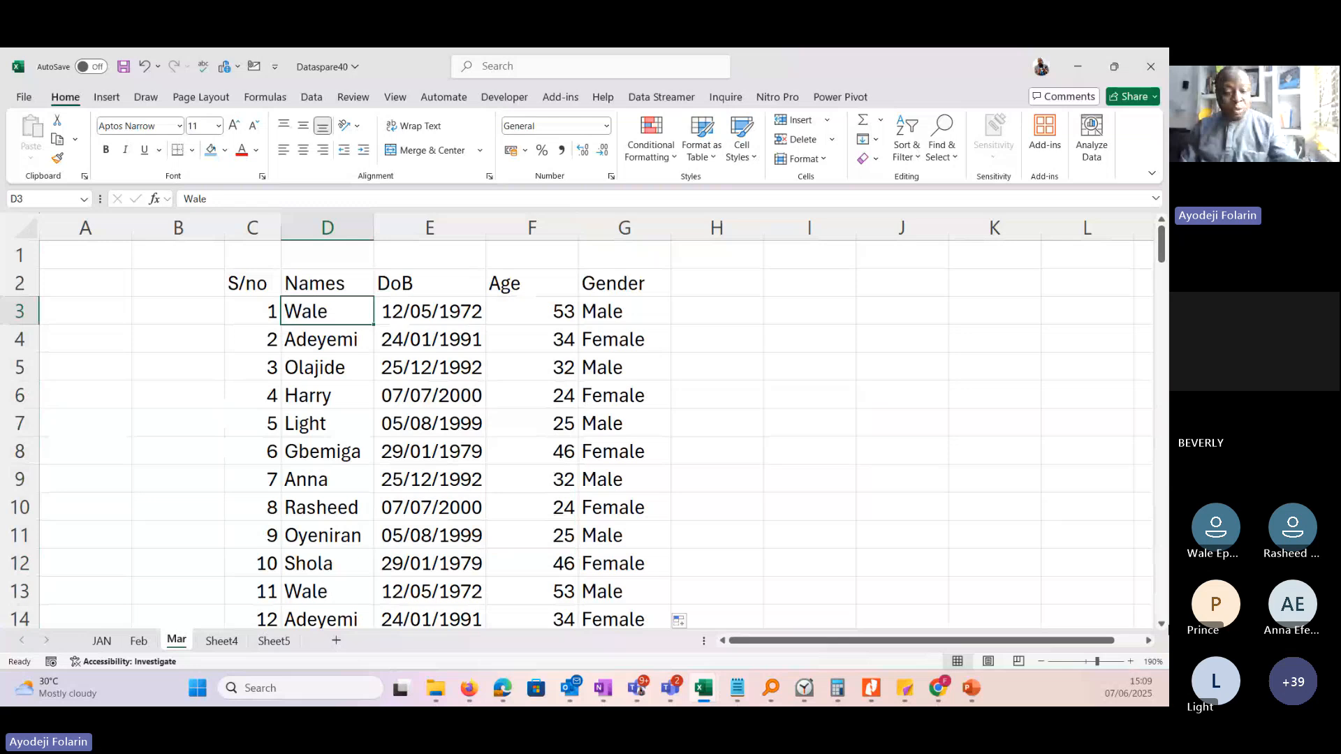
key("ctrl+a")
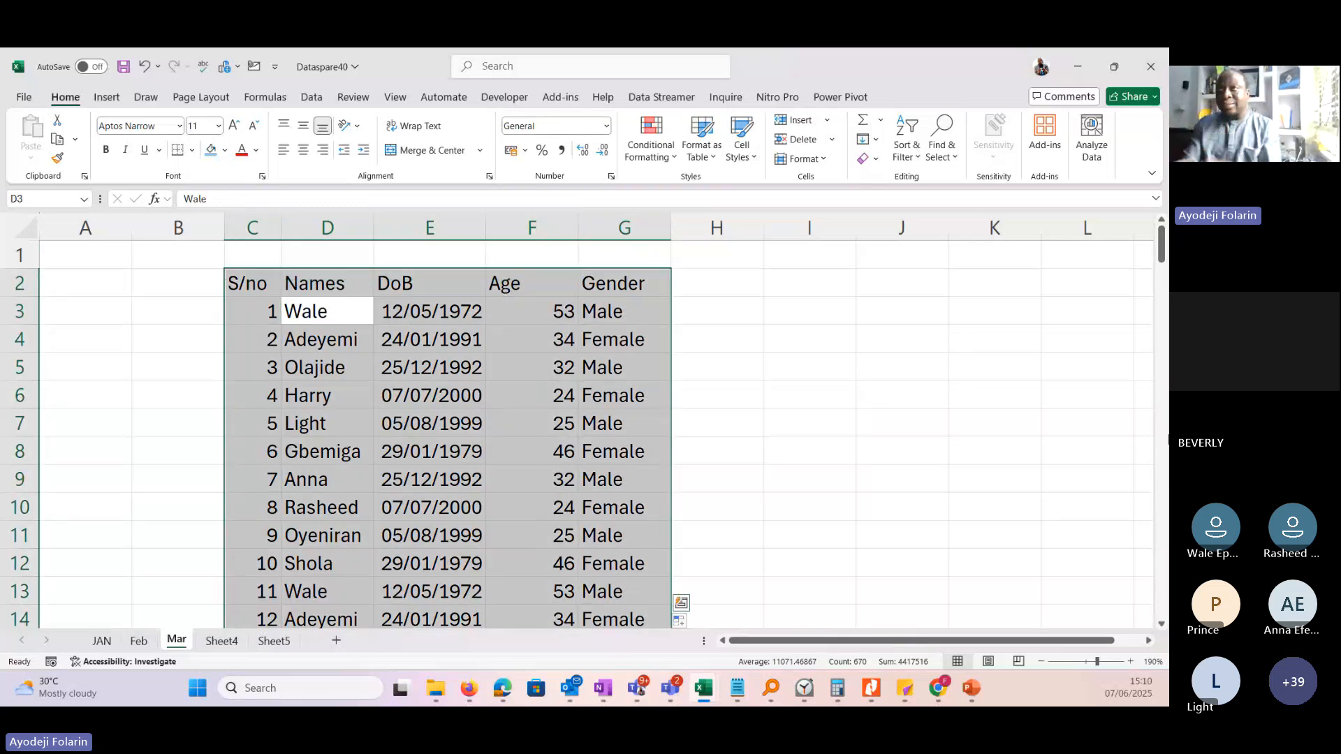
left_click(894, 347)
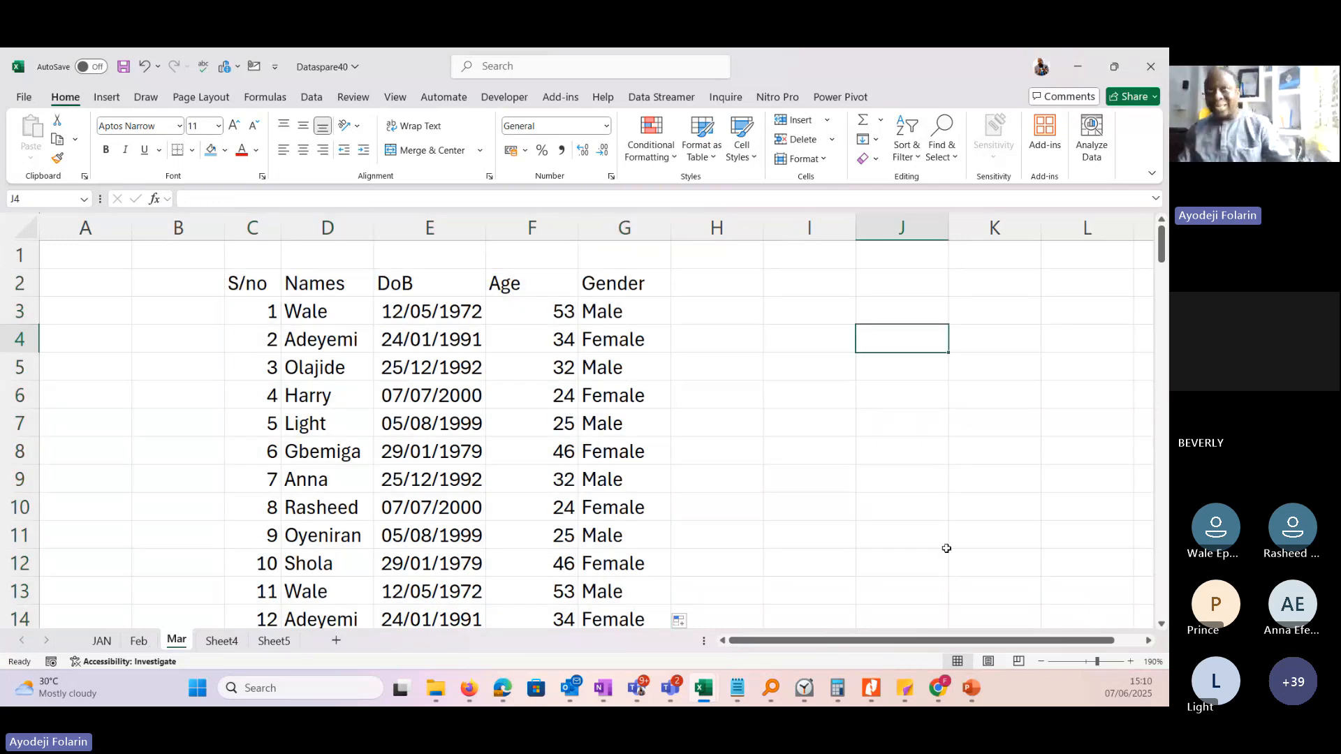
key("ctrl+a")
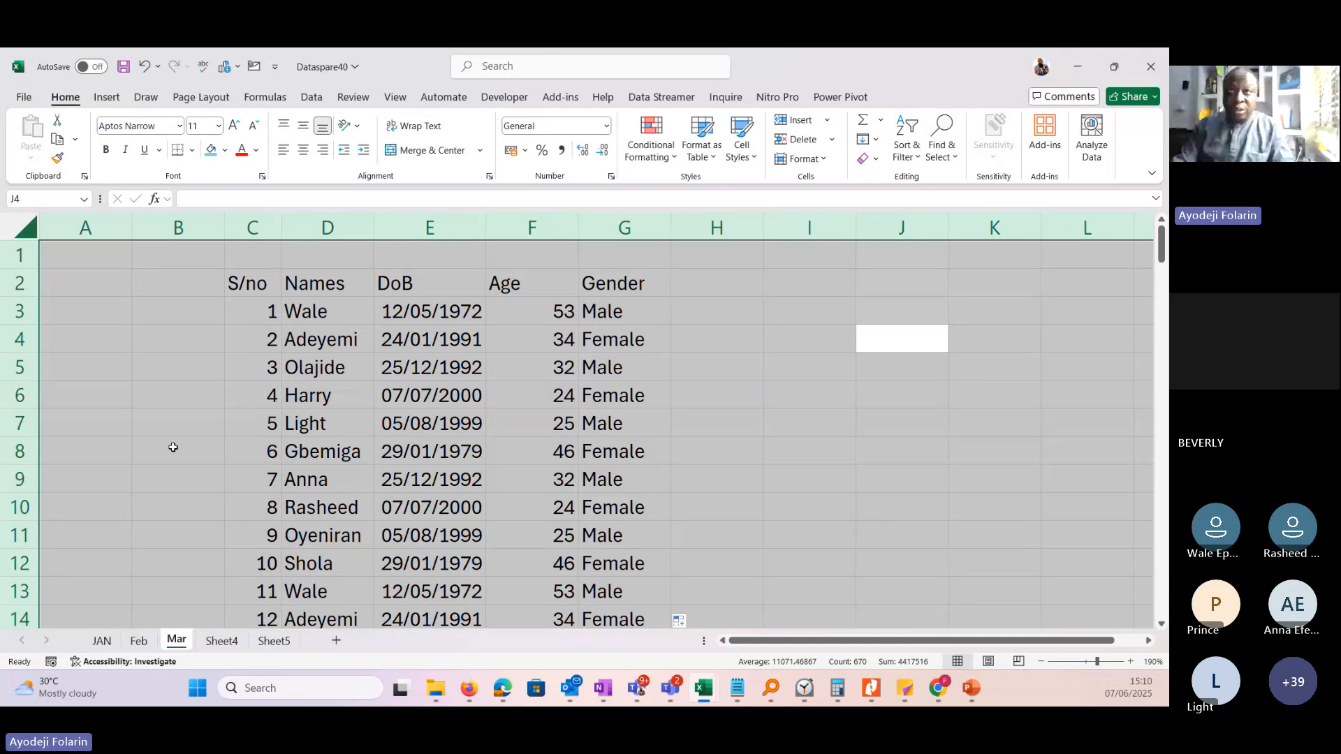
left_click(340, 369)
key("ctrl+a")
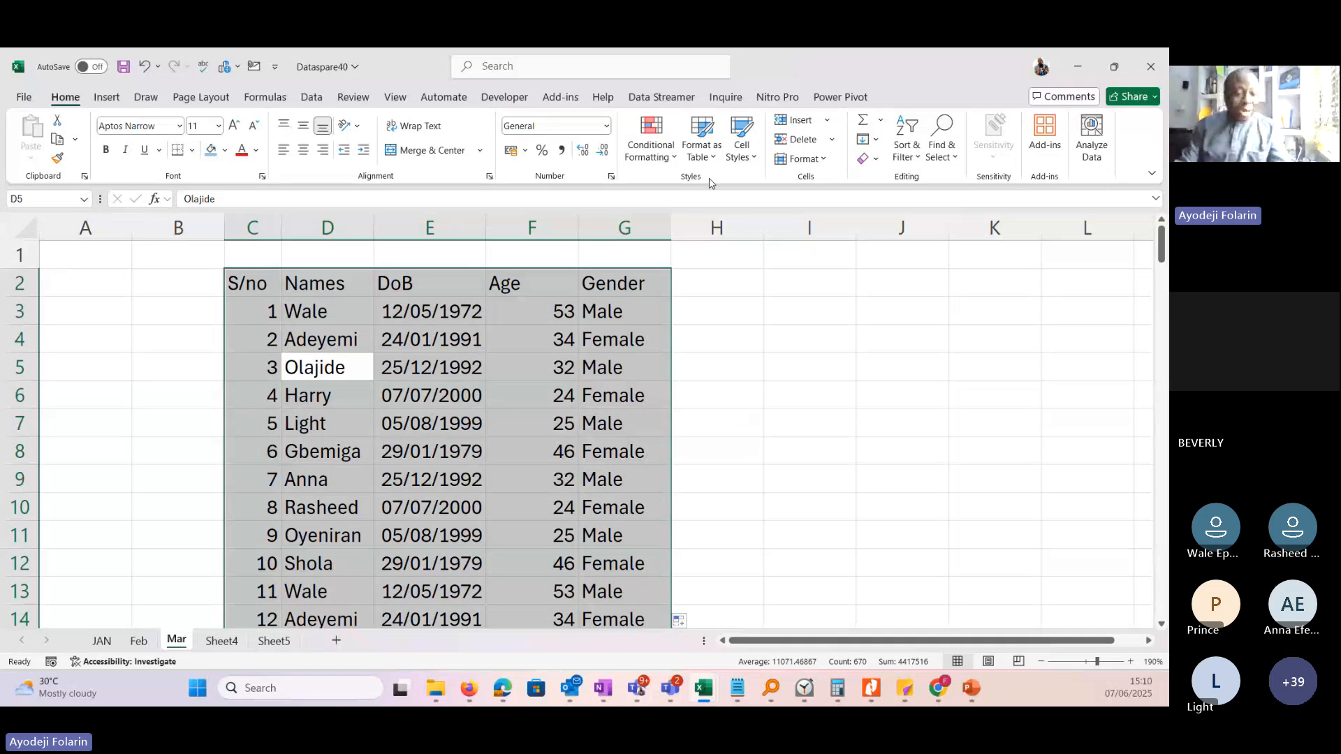
key("ctrl+t")
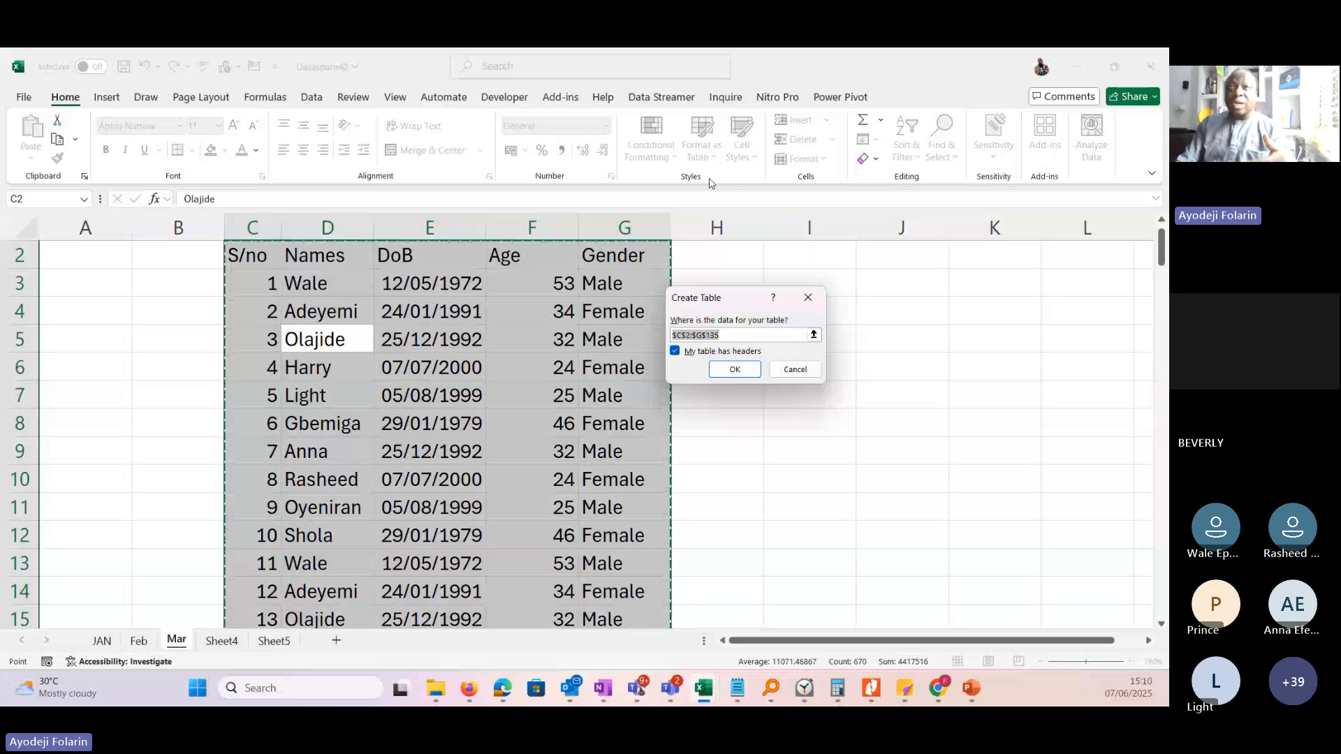
left_click_drag(743, 303, 830, 313)
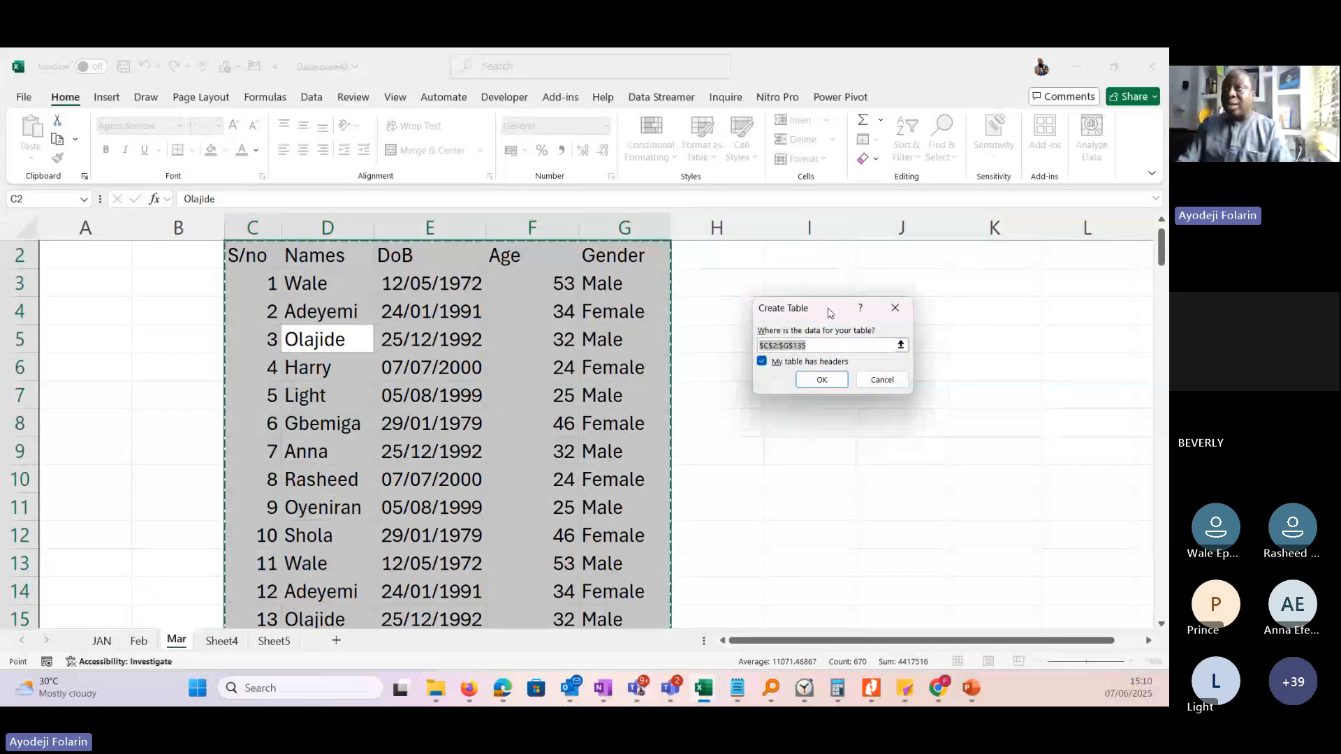
left_click(893, 306)
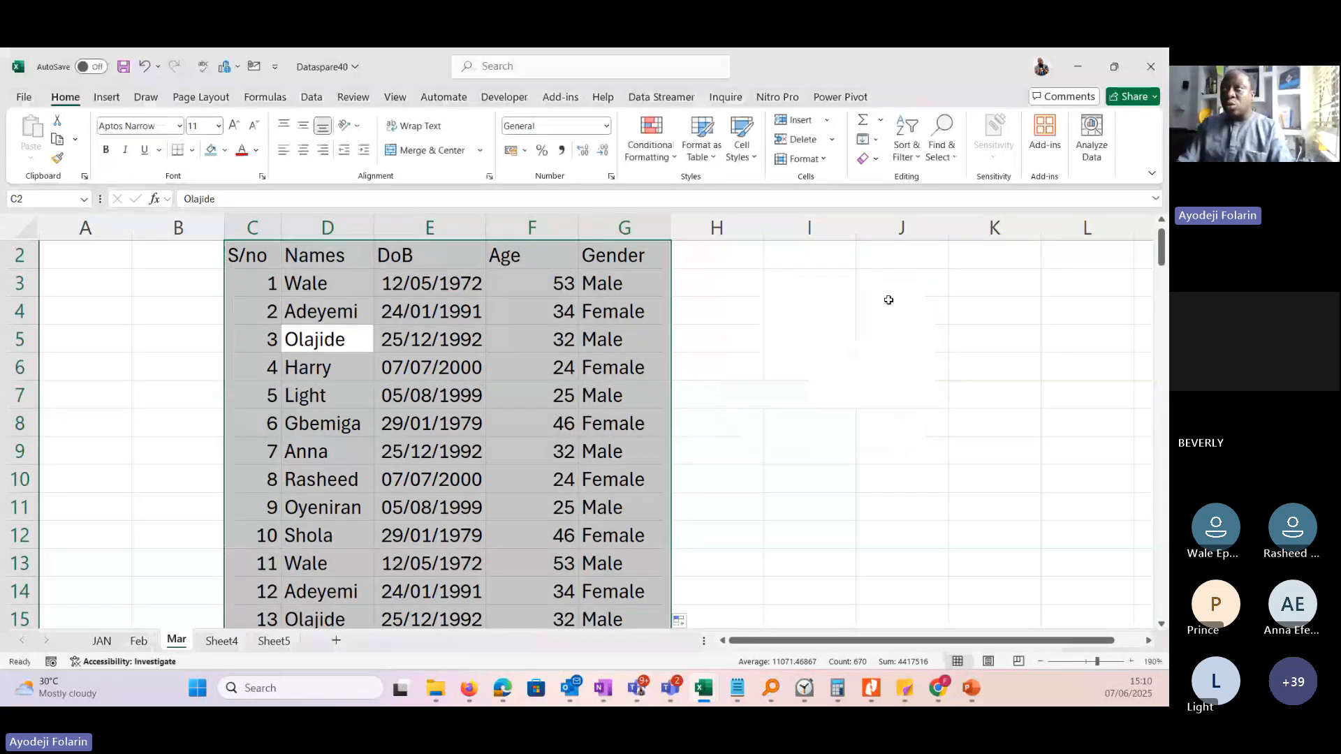
Format C2:G135 as a table with headers, using a medium green table style with banded rows.
left_click(713, 158)
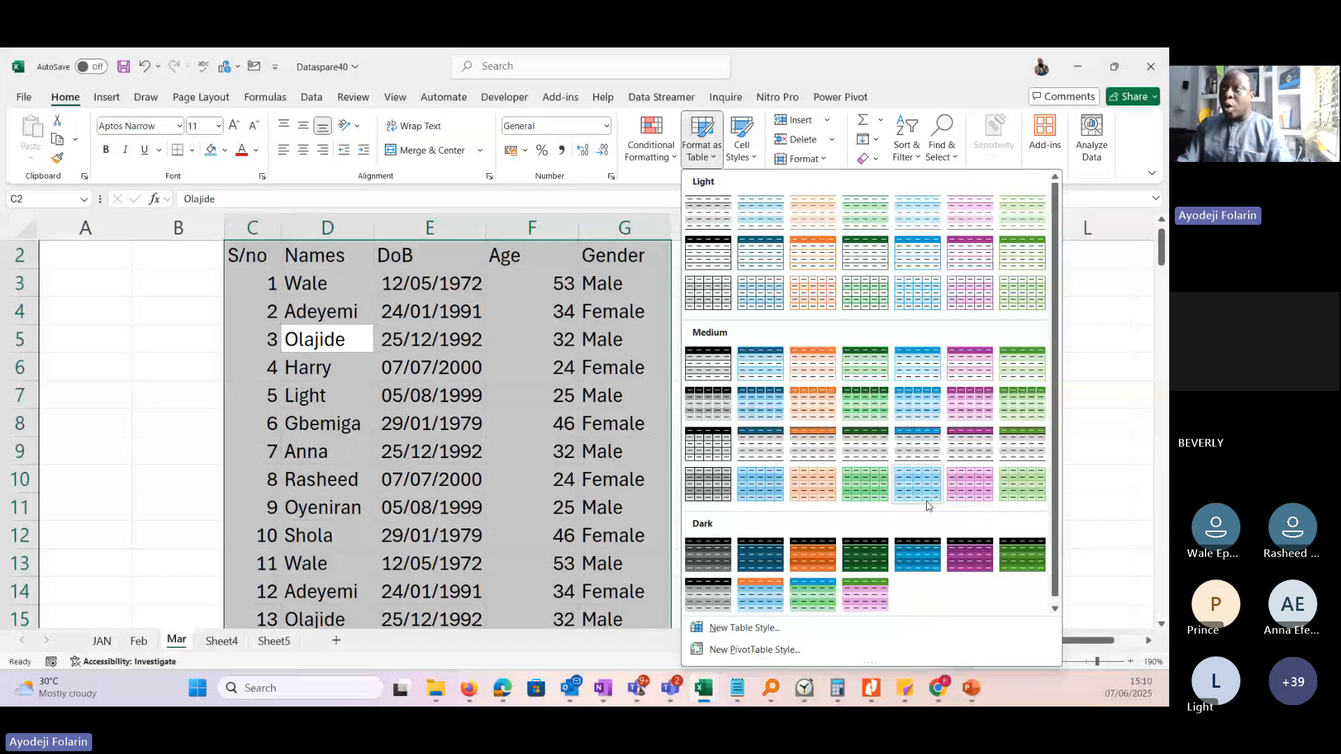
left_click_drag(1055, 451, 1063, 320)
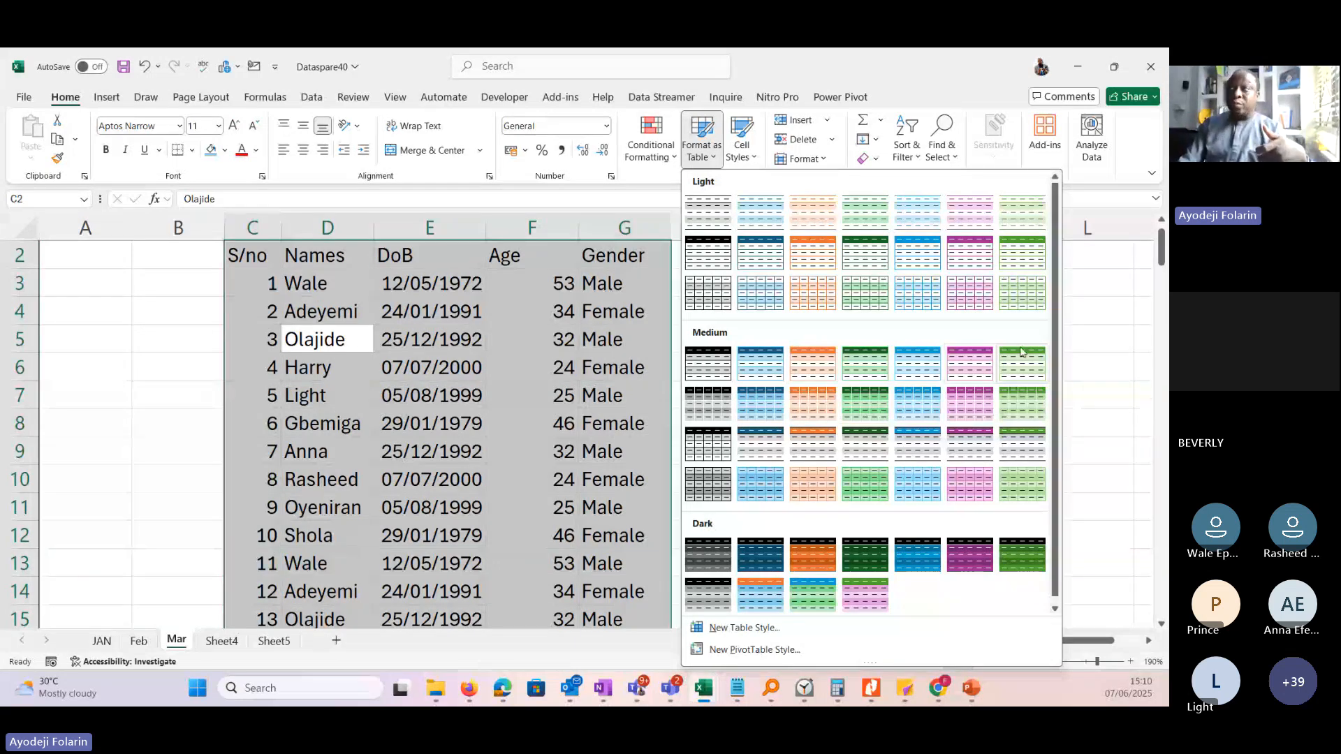
left_click_drag(1055, 409, 1060, 420)
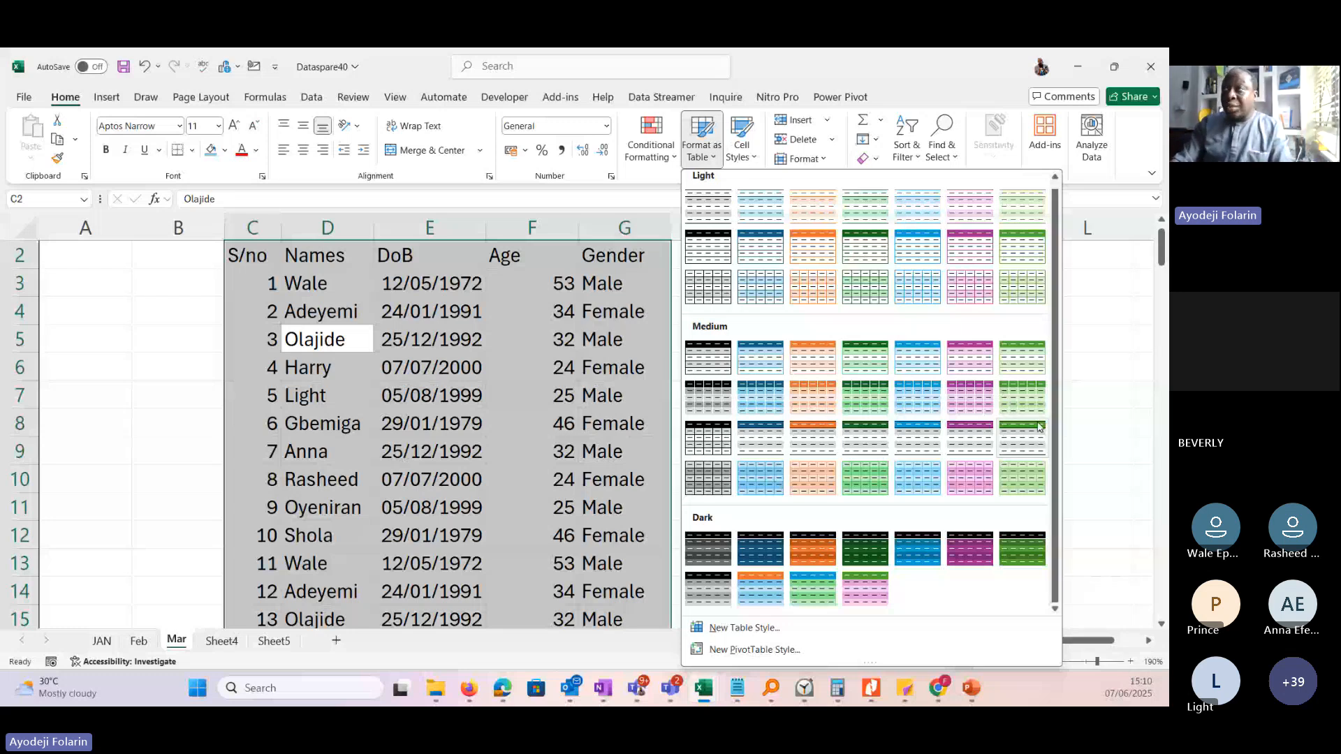
left_click(1038, 428)
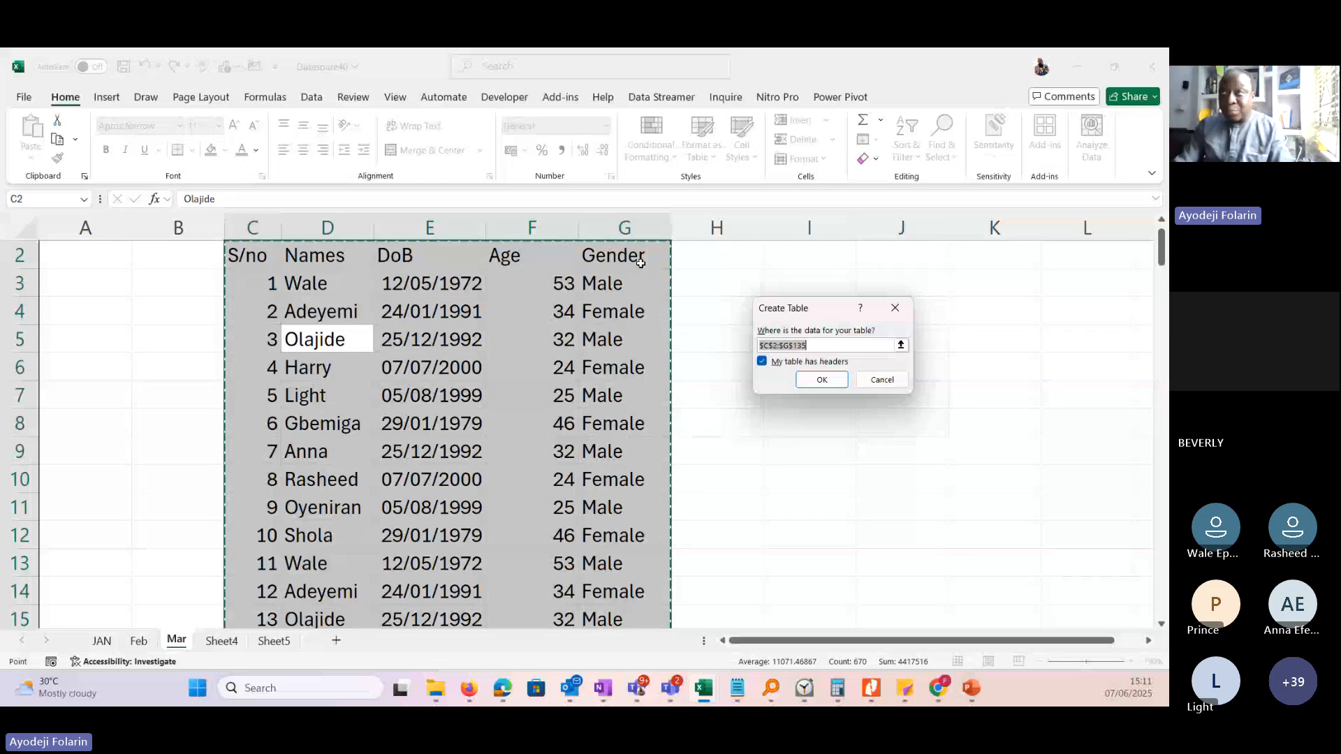
left_click(762, 362)
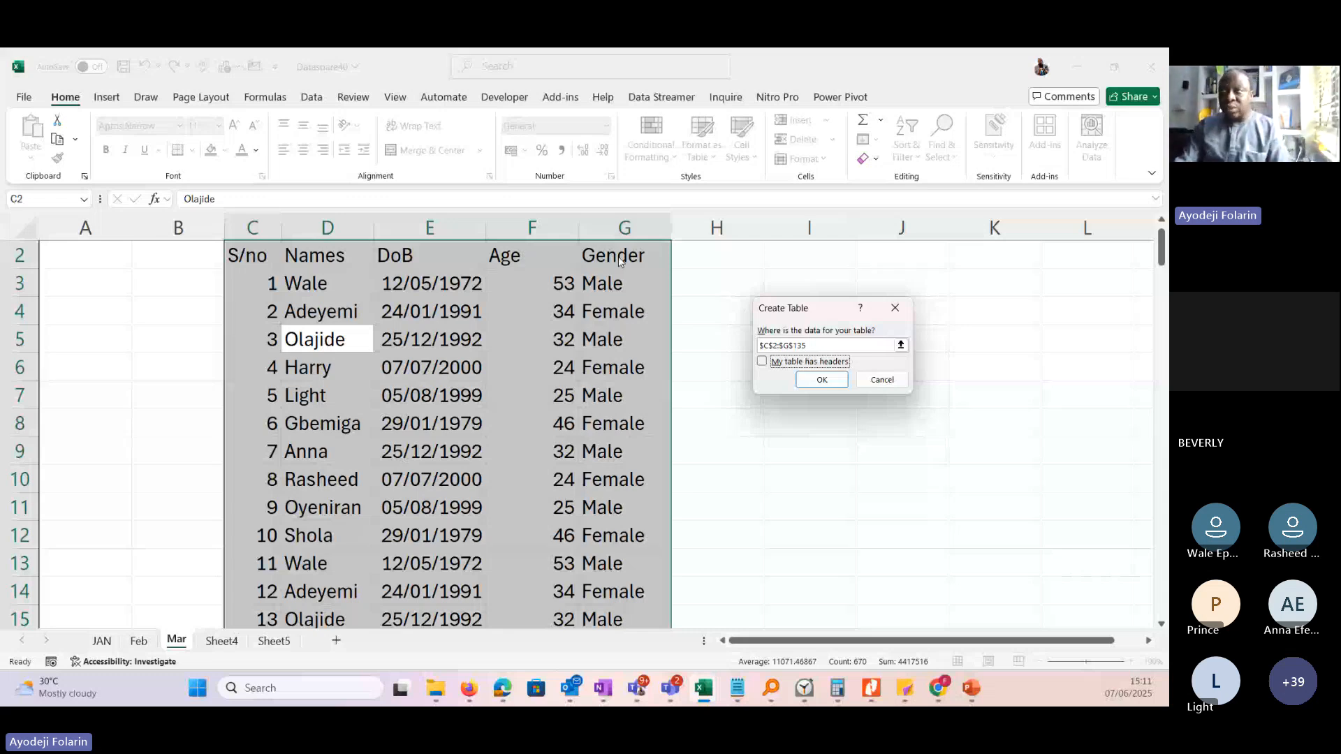
left_click(761, 361)
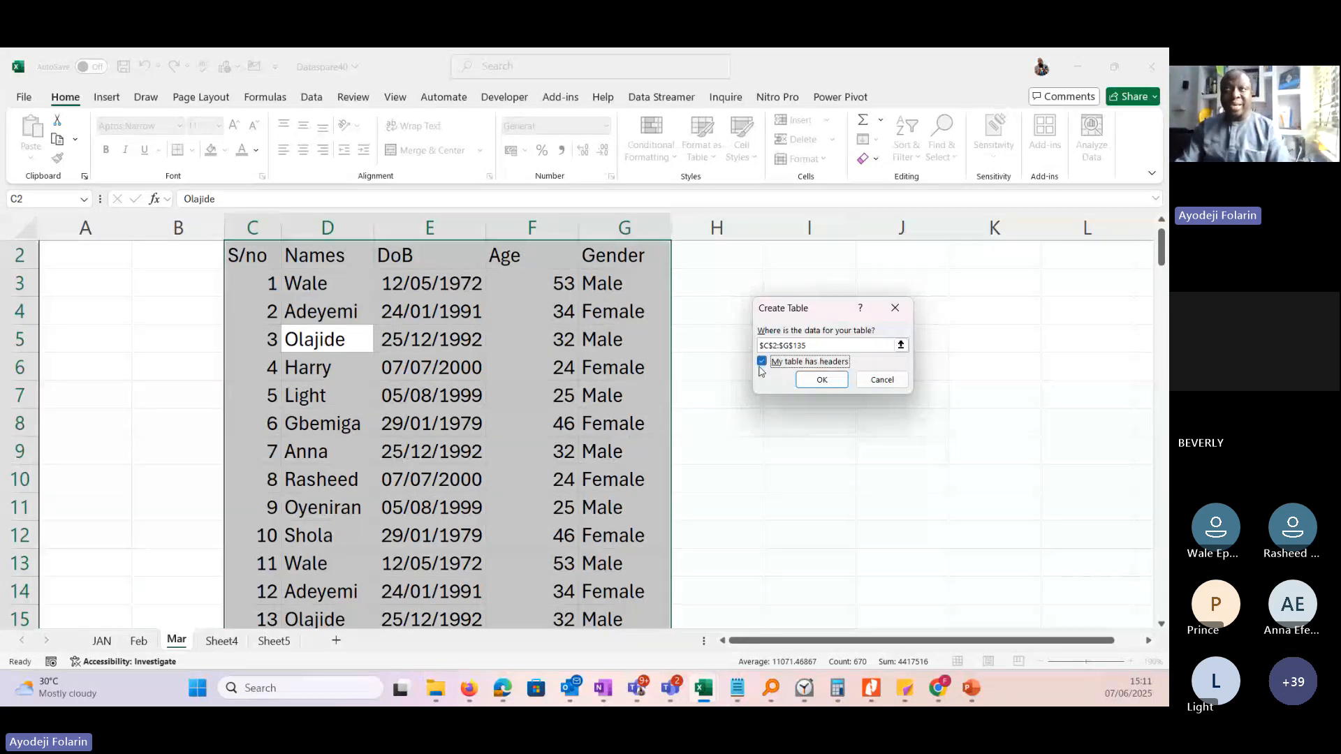
key("Return")
left_click(560, 396)
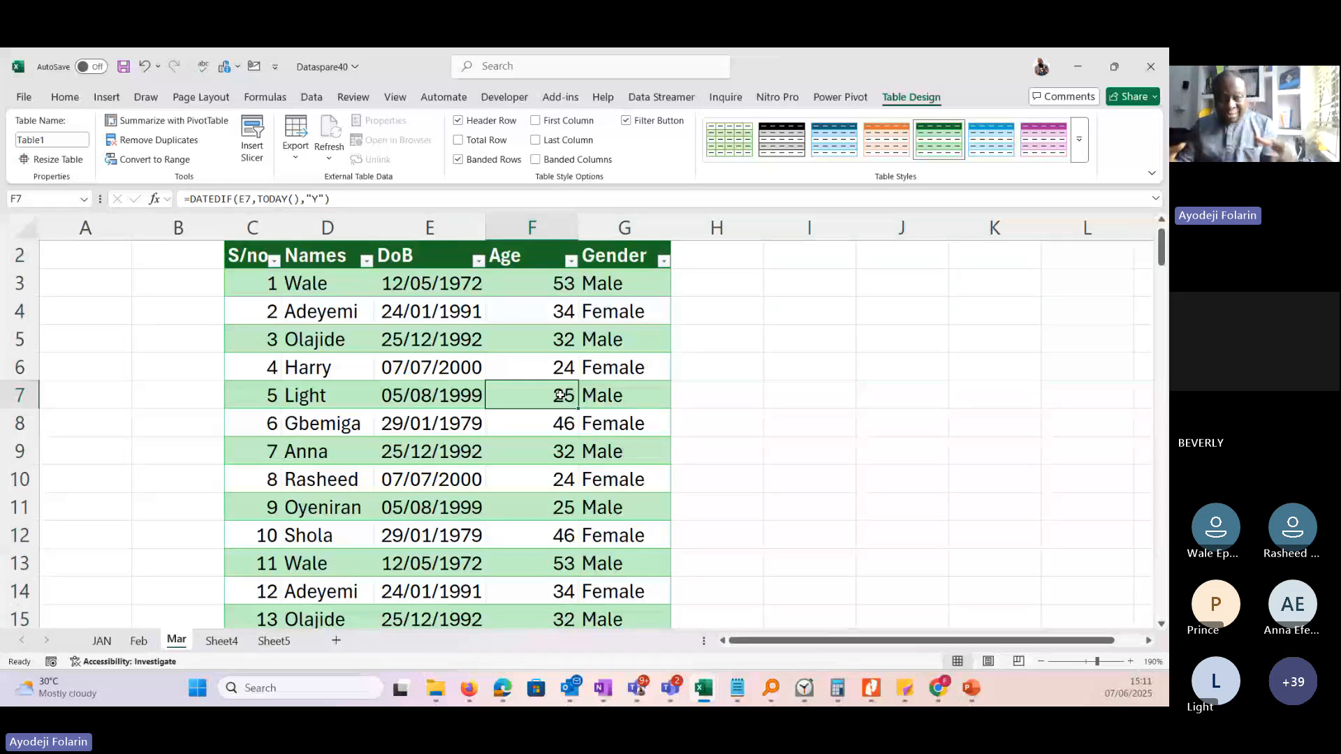
Add a new column headed Next yr Age in H2 beside Gender and widen column H to fit the header.
key("alt+Tab")
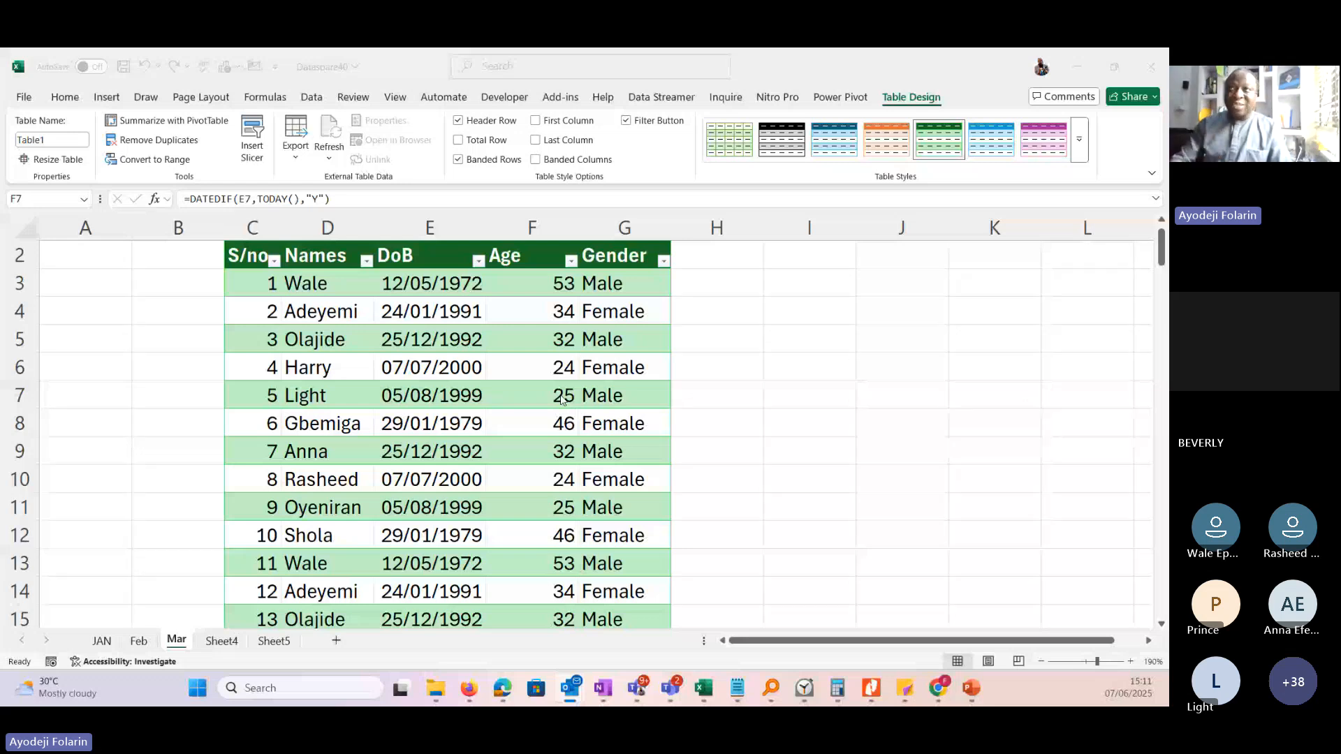
left_click(709, 259)
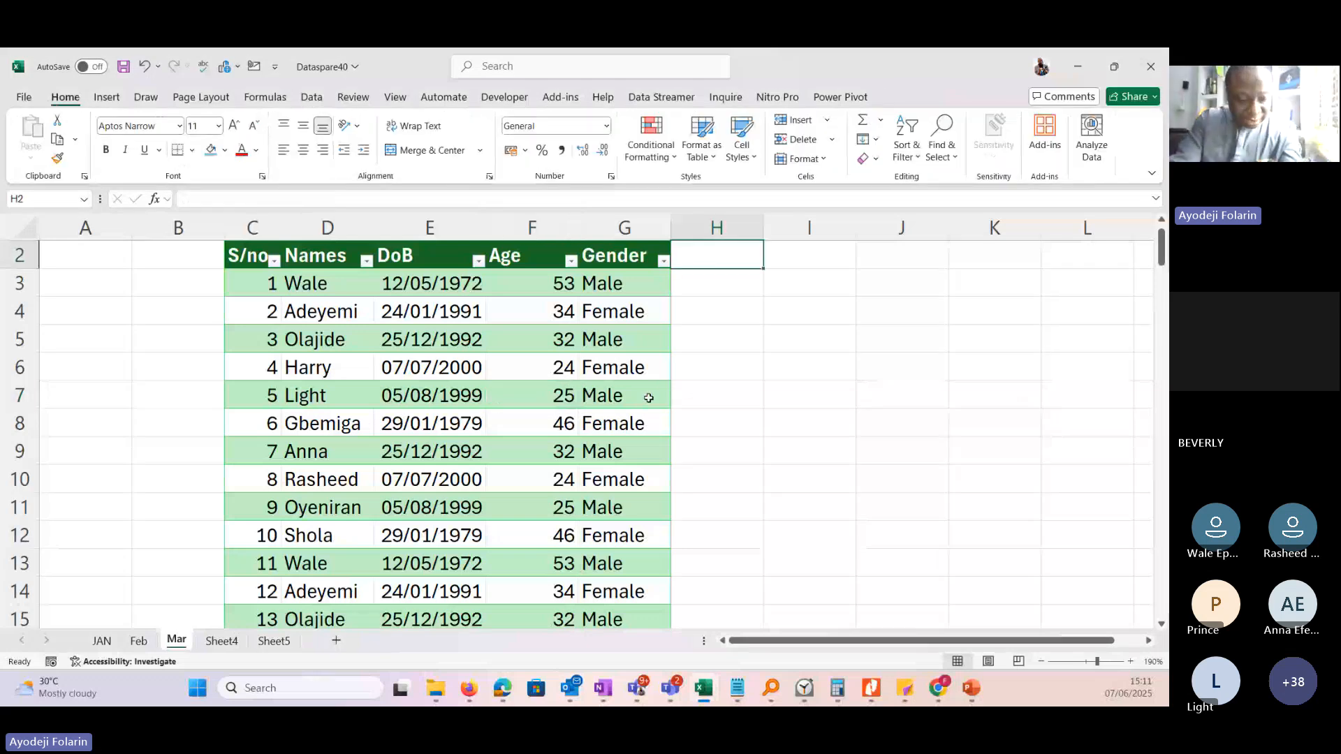
type("Next")
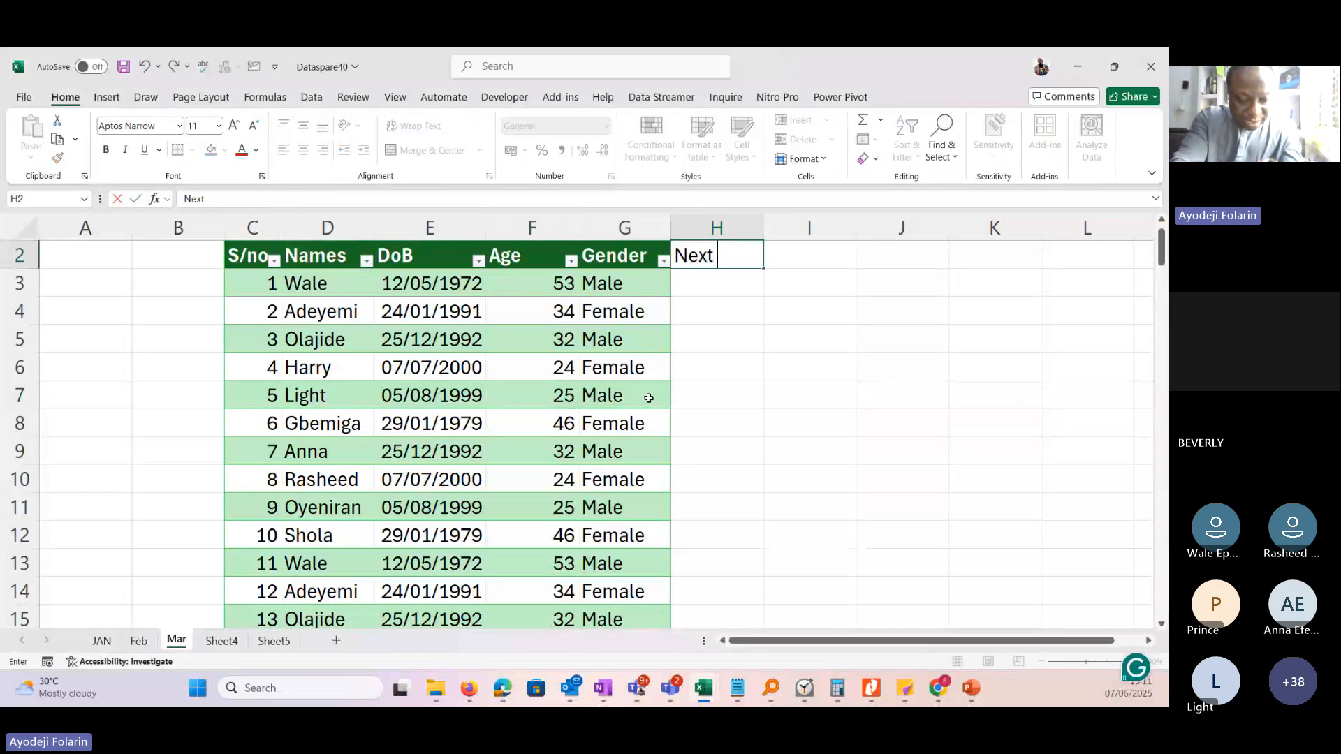
type(" yr D")
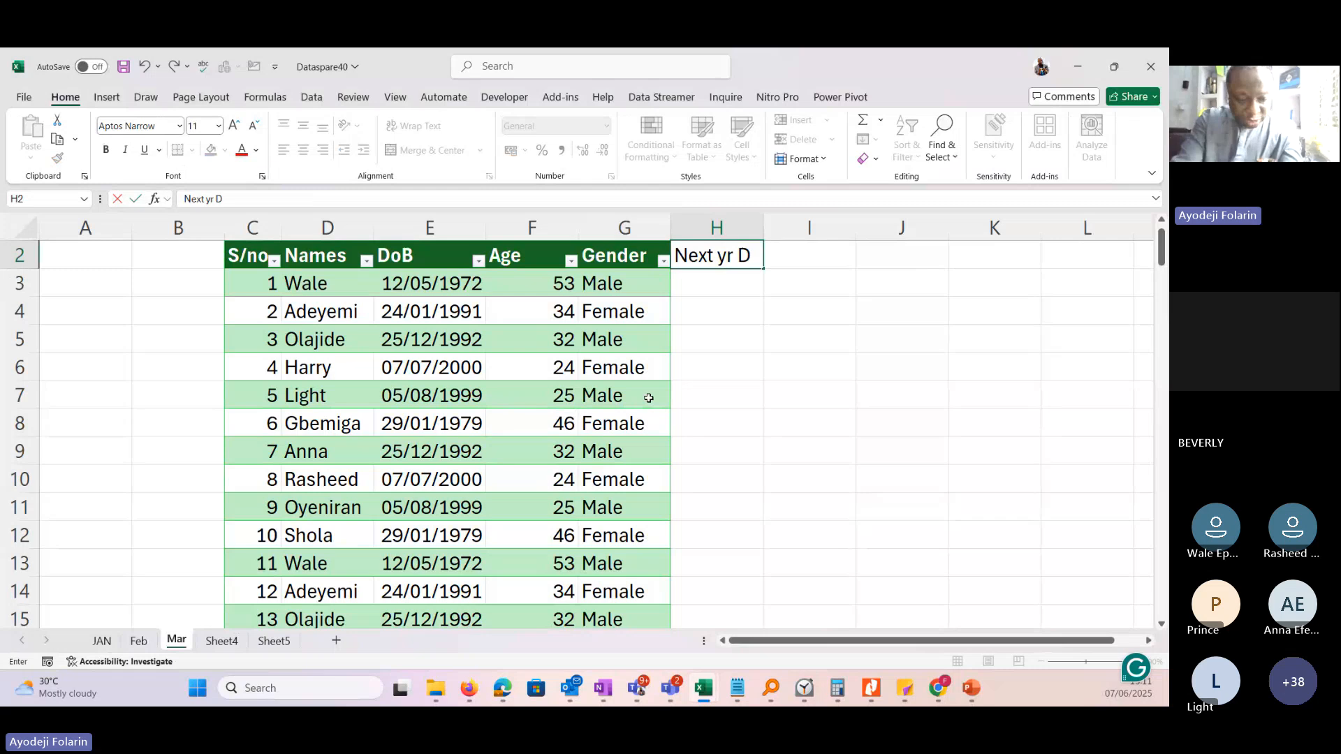
type("age")
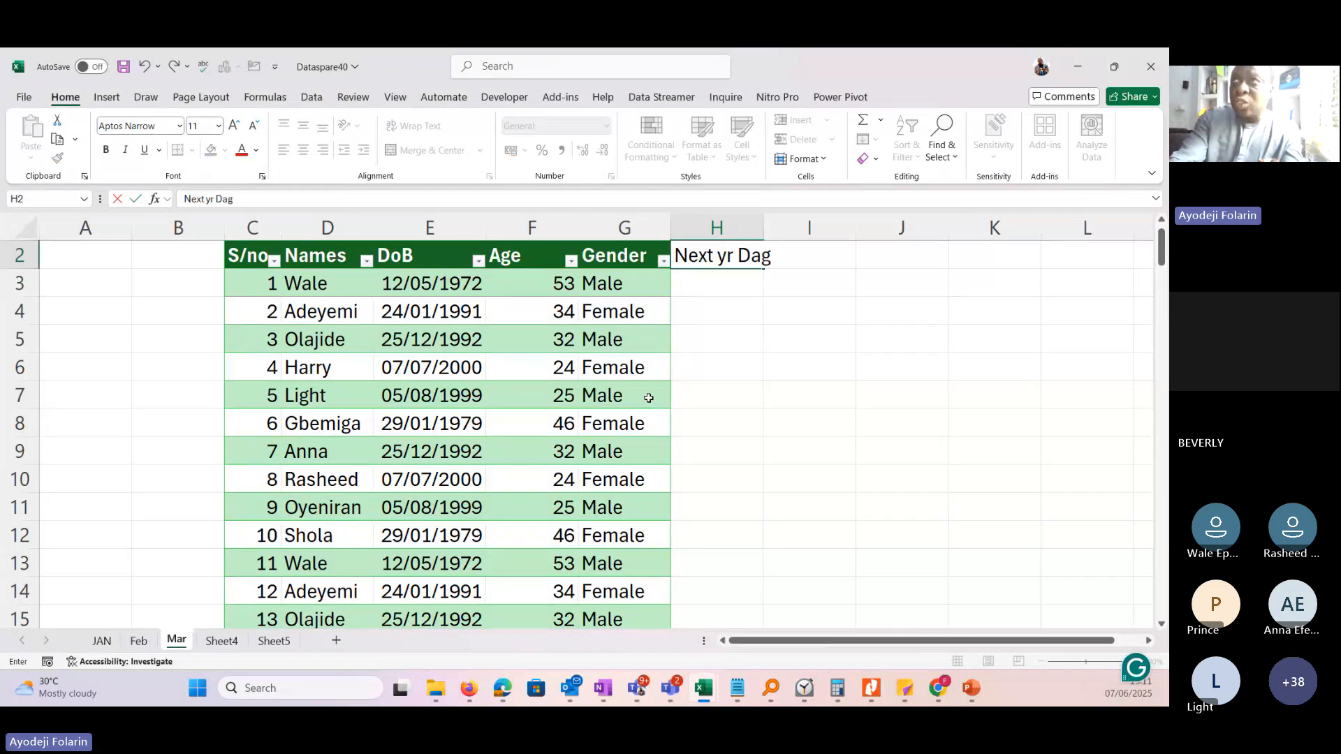
key("BackSpace")
key("BackSpace")
key("BackSpace")
key("BackSpace")
type("A")
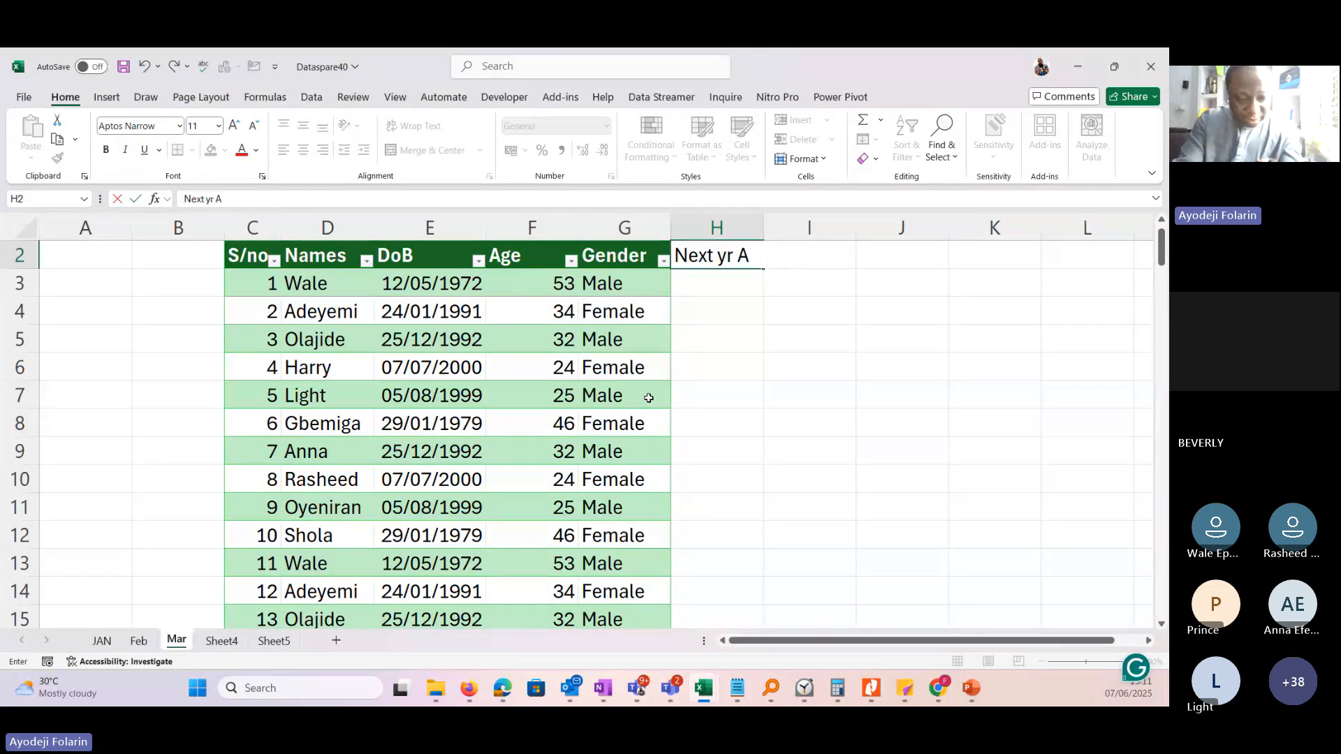
type("ge")
key("Return")
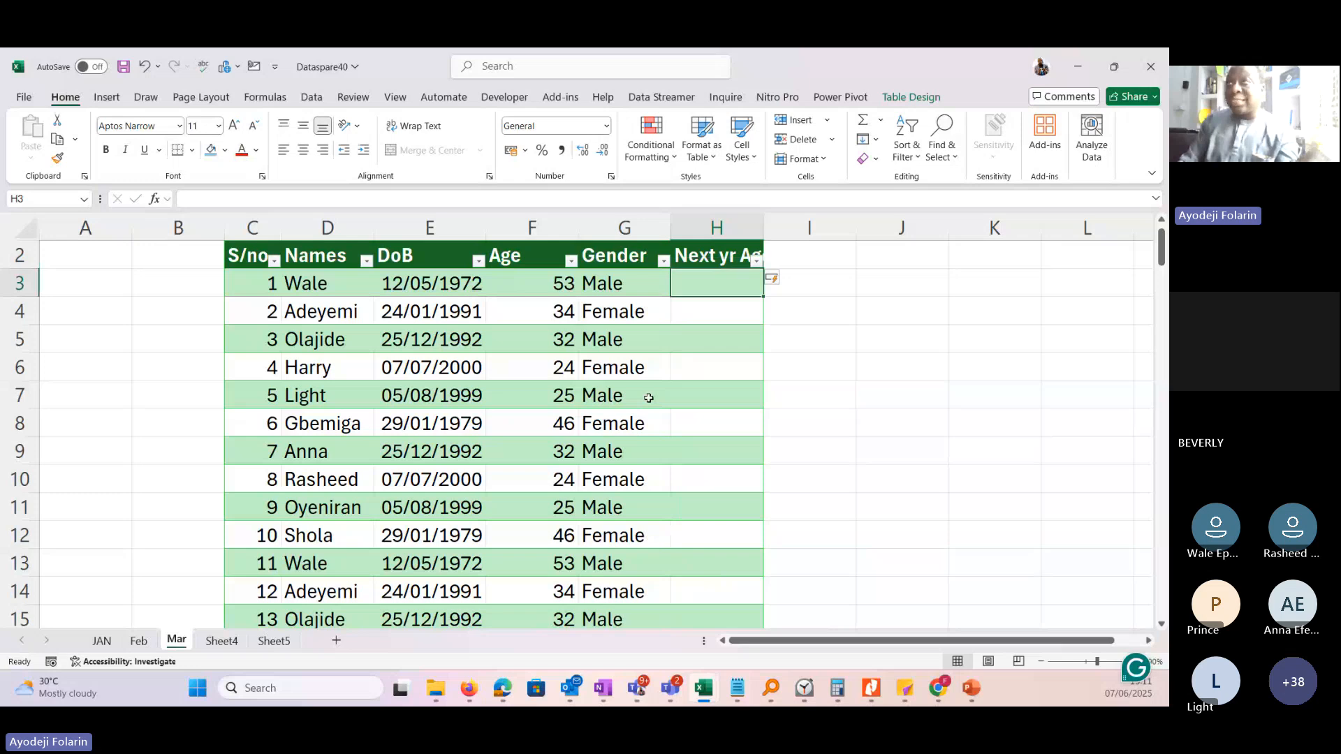
left_click_drag(765, 229, 794, 233)
type("=")
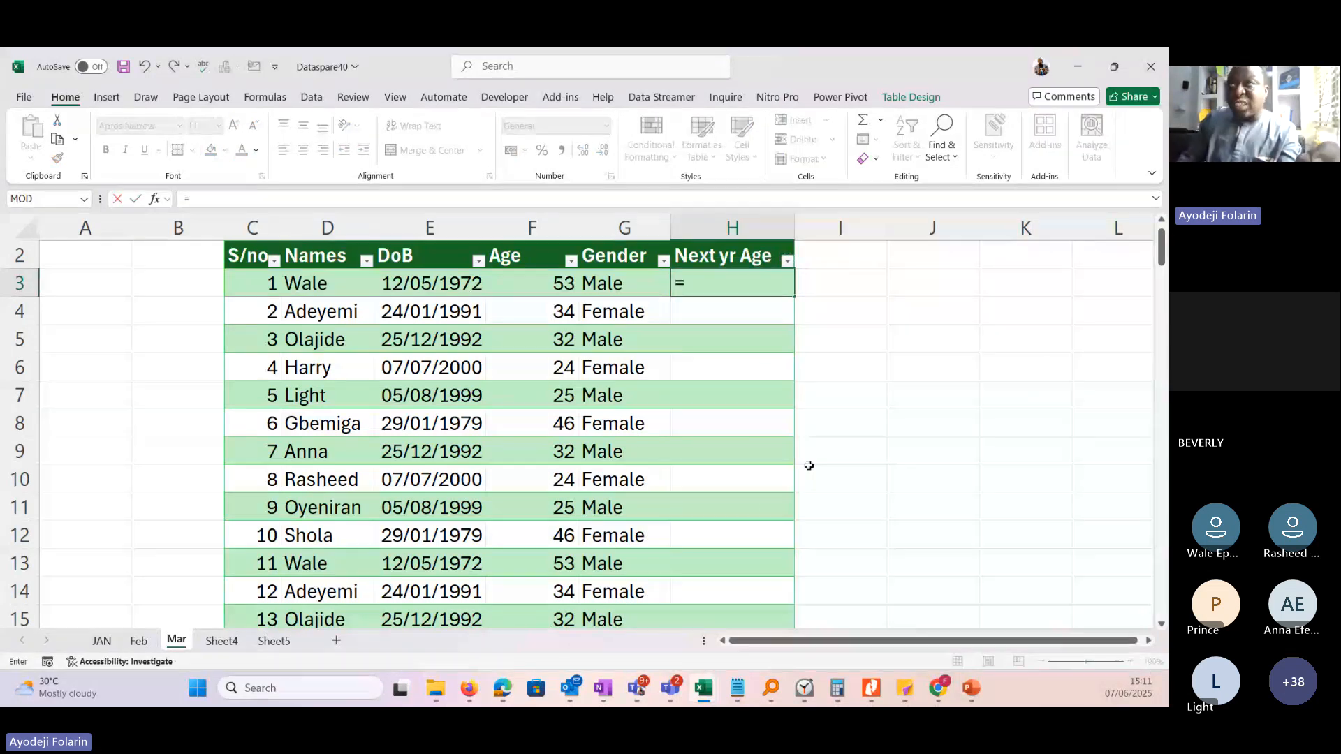
key("Left")
key("Left")
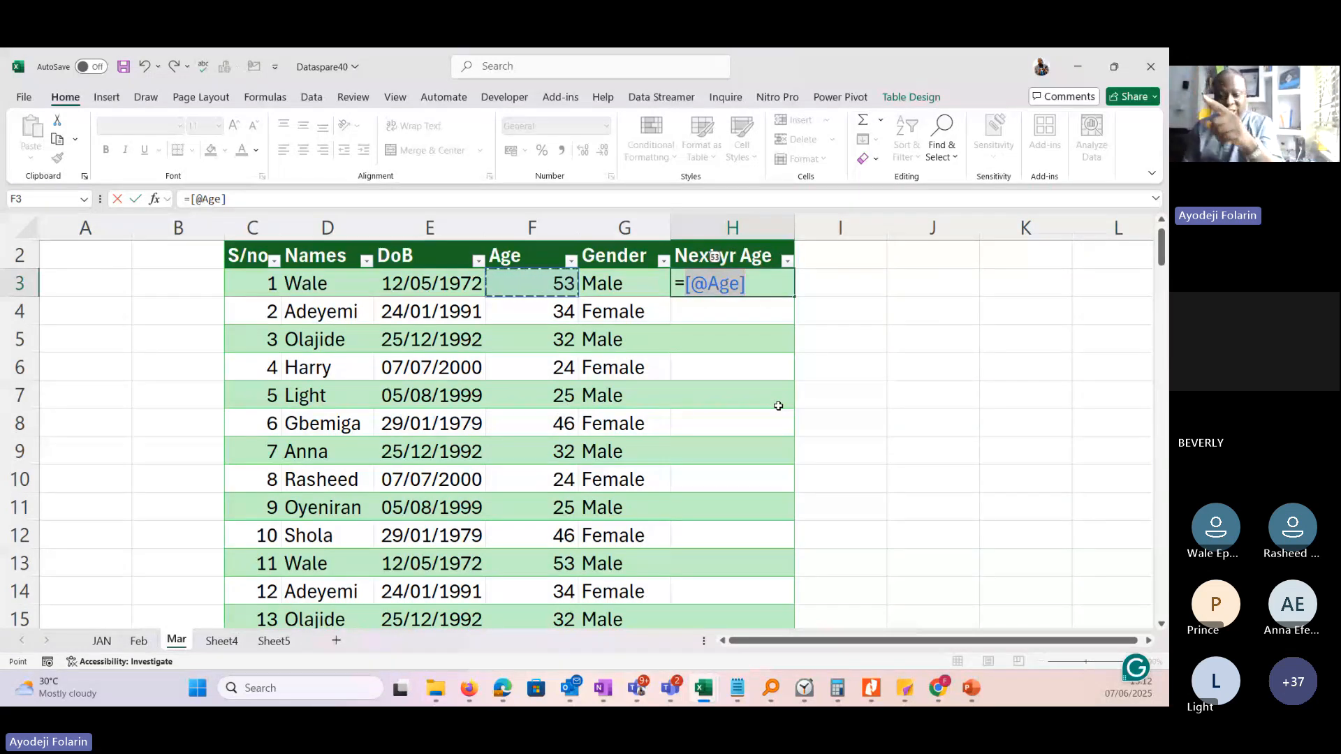
type("+")
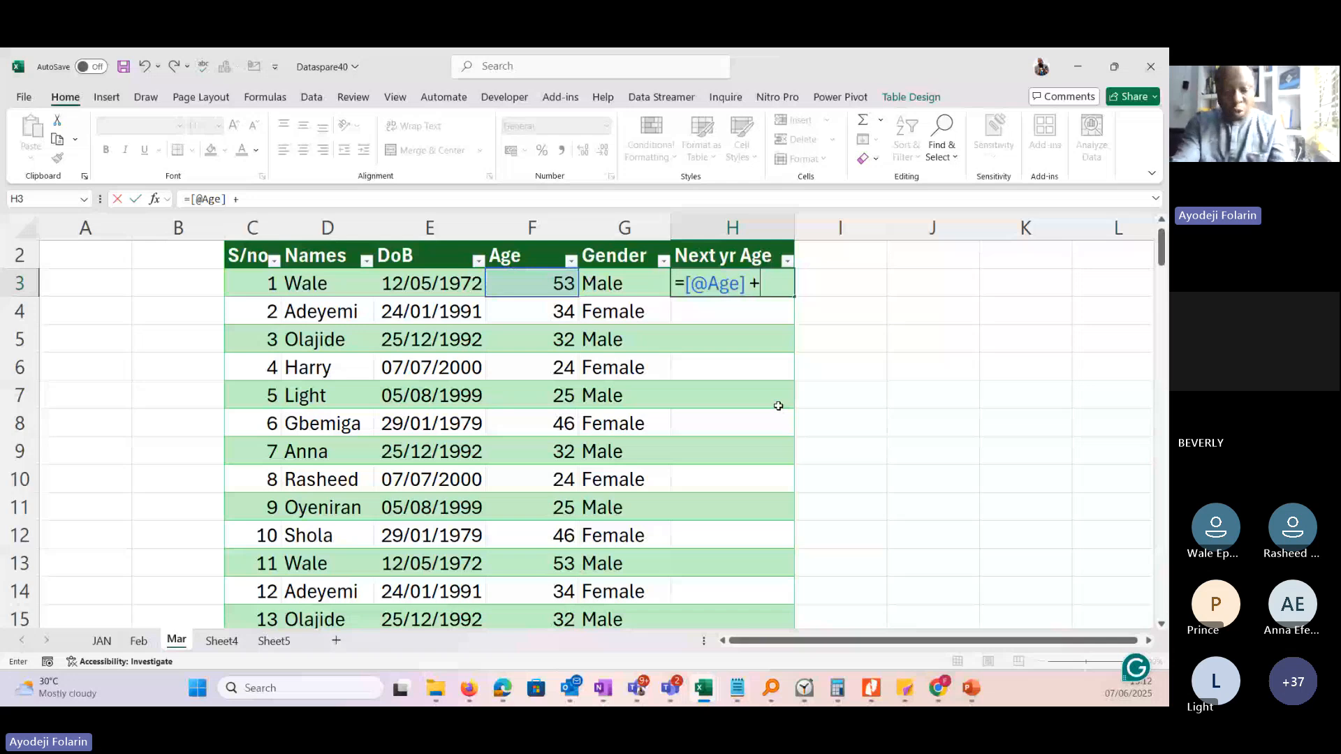
type(" 1")
key("Return")
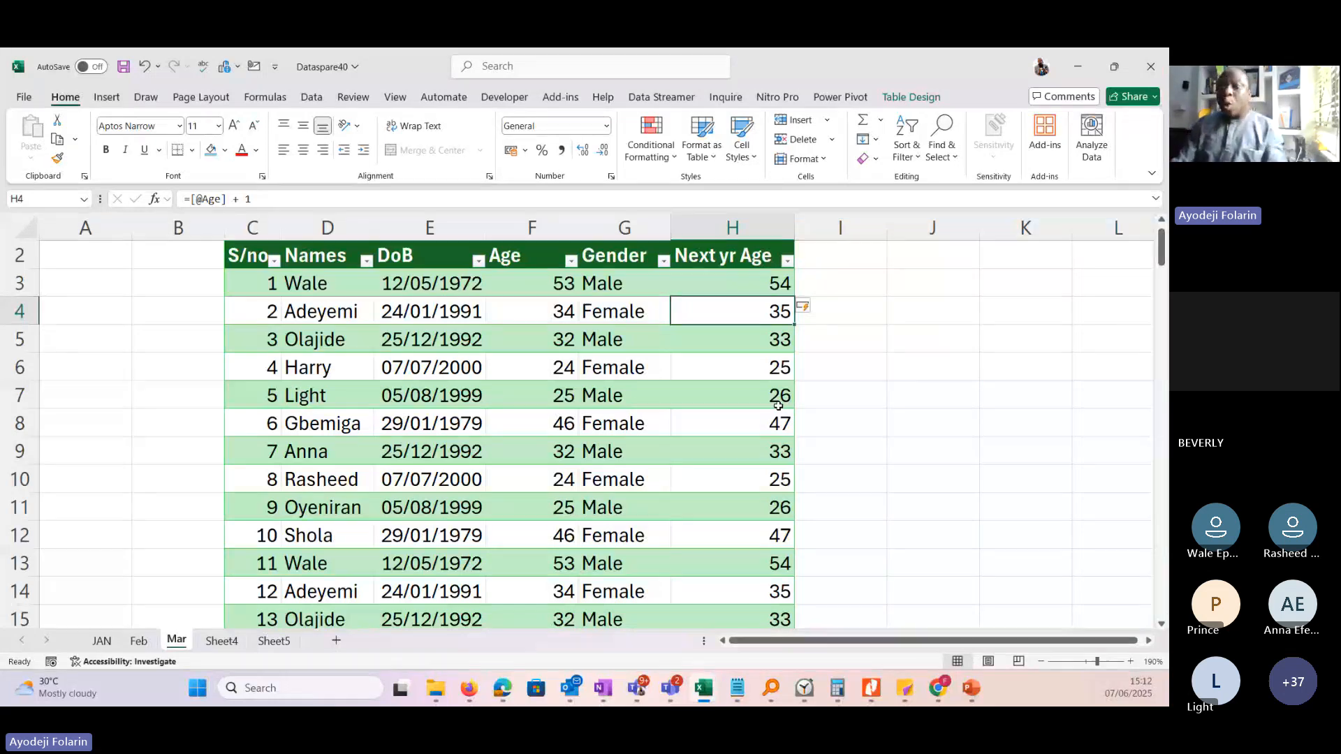
Add another table column headed Email in I2, next to Next yr Age.
left_click(853, 262)
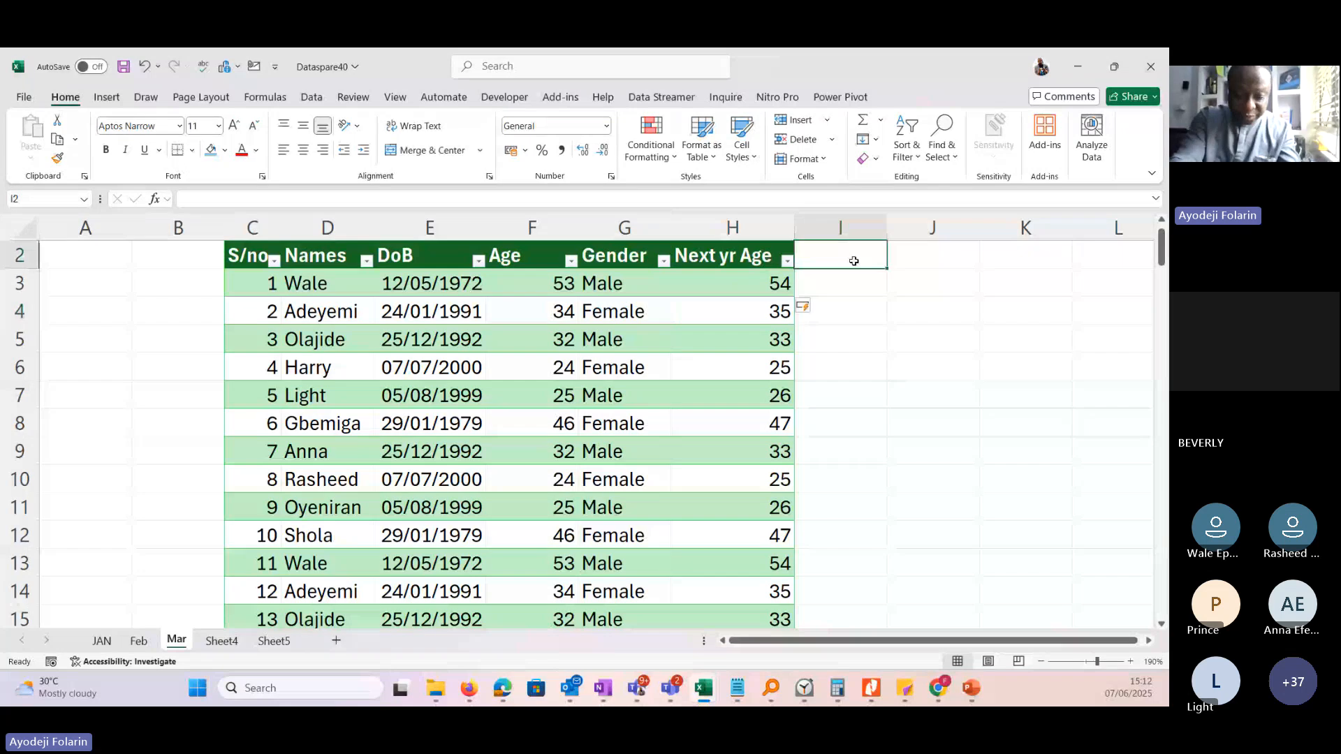
type("Emai")
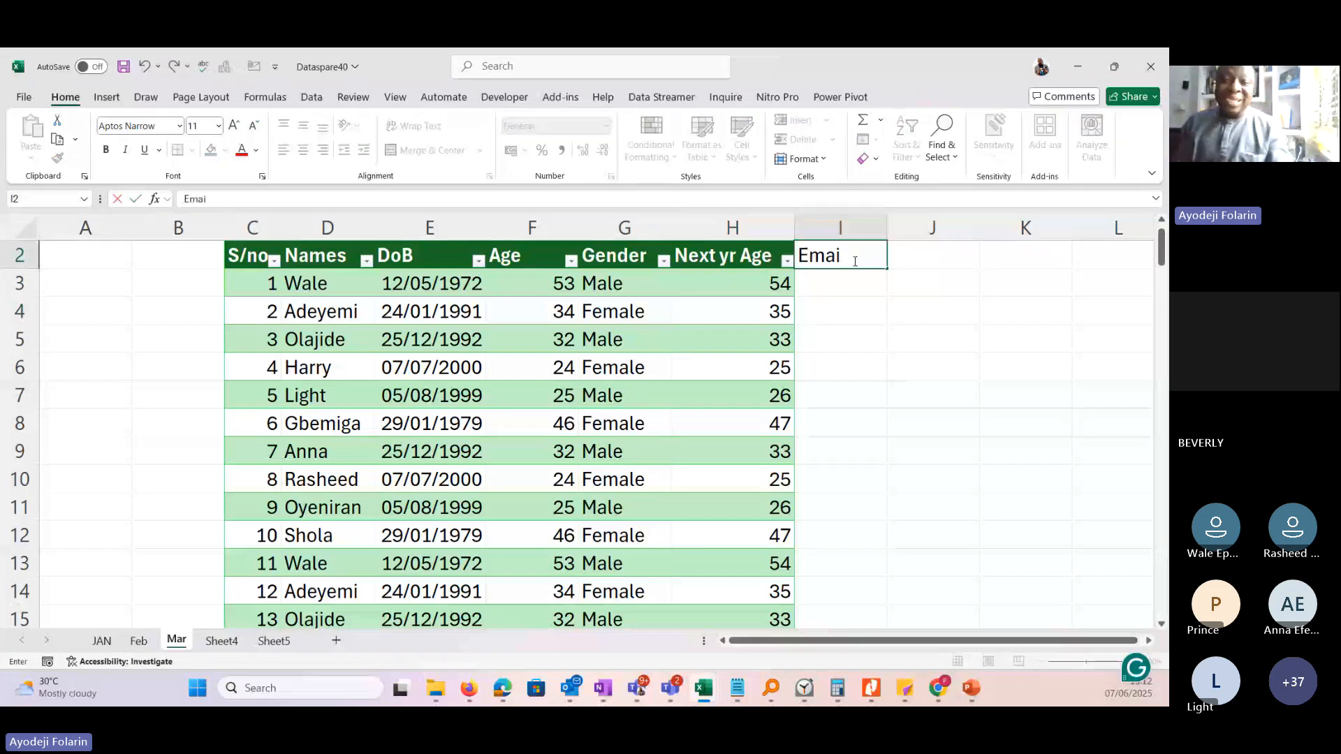
type("l")
key("Return")
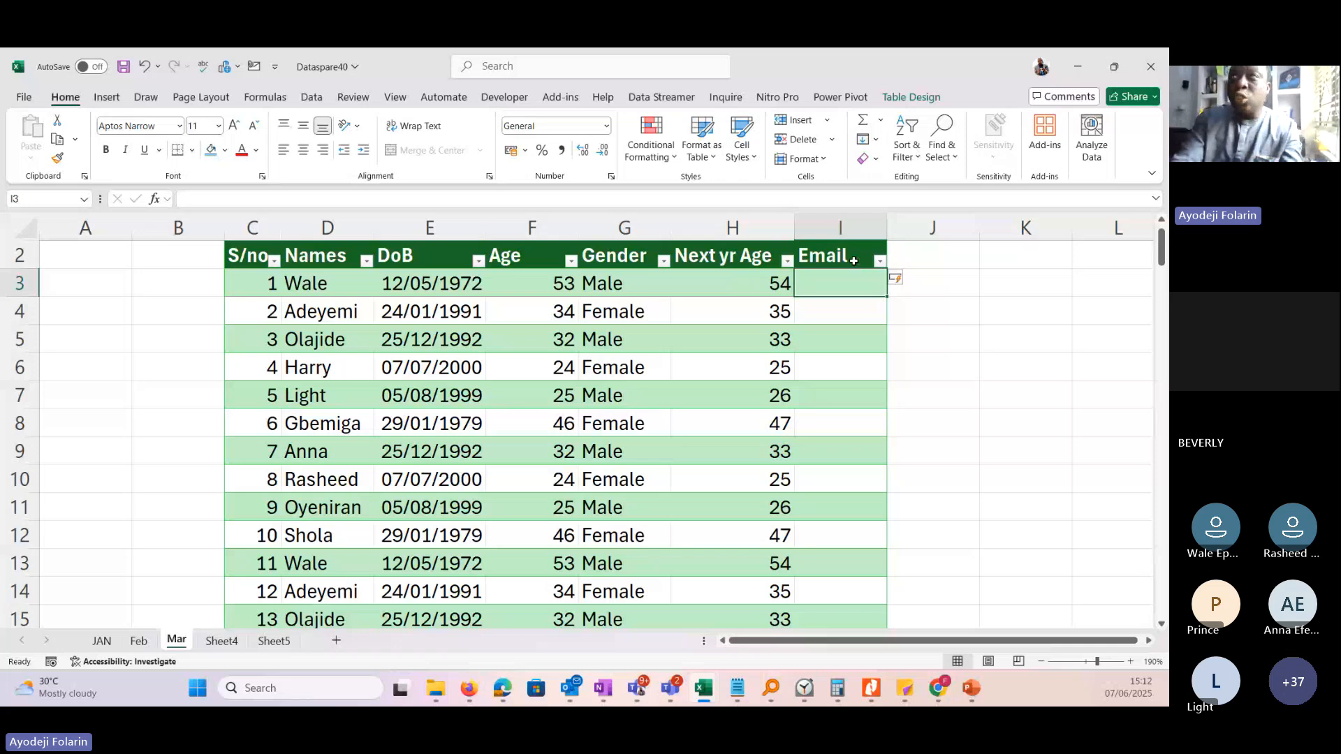
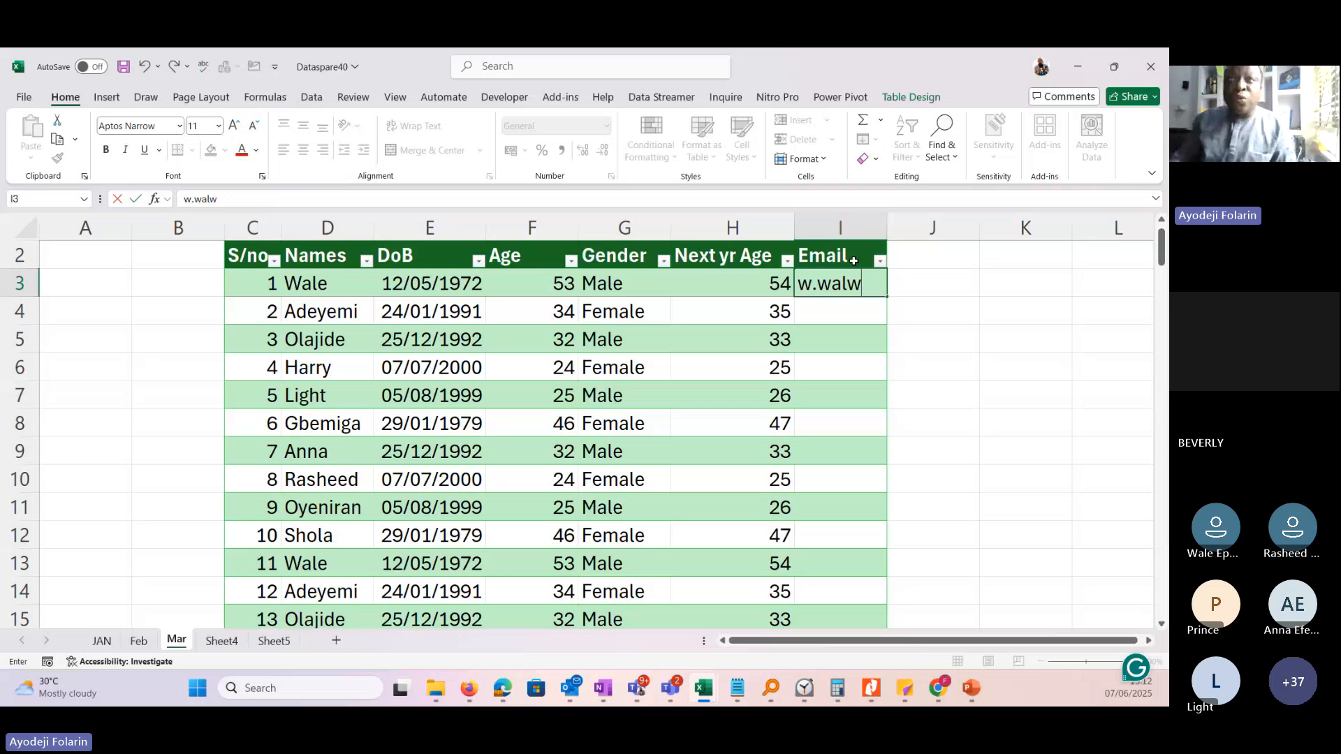
Enter the first person's e-mail address in I3 as initial, dot, name and company domain, and widen column I to fit it.
key("BackSpace")
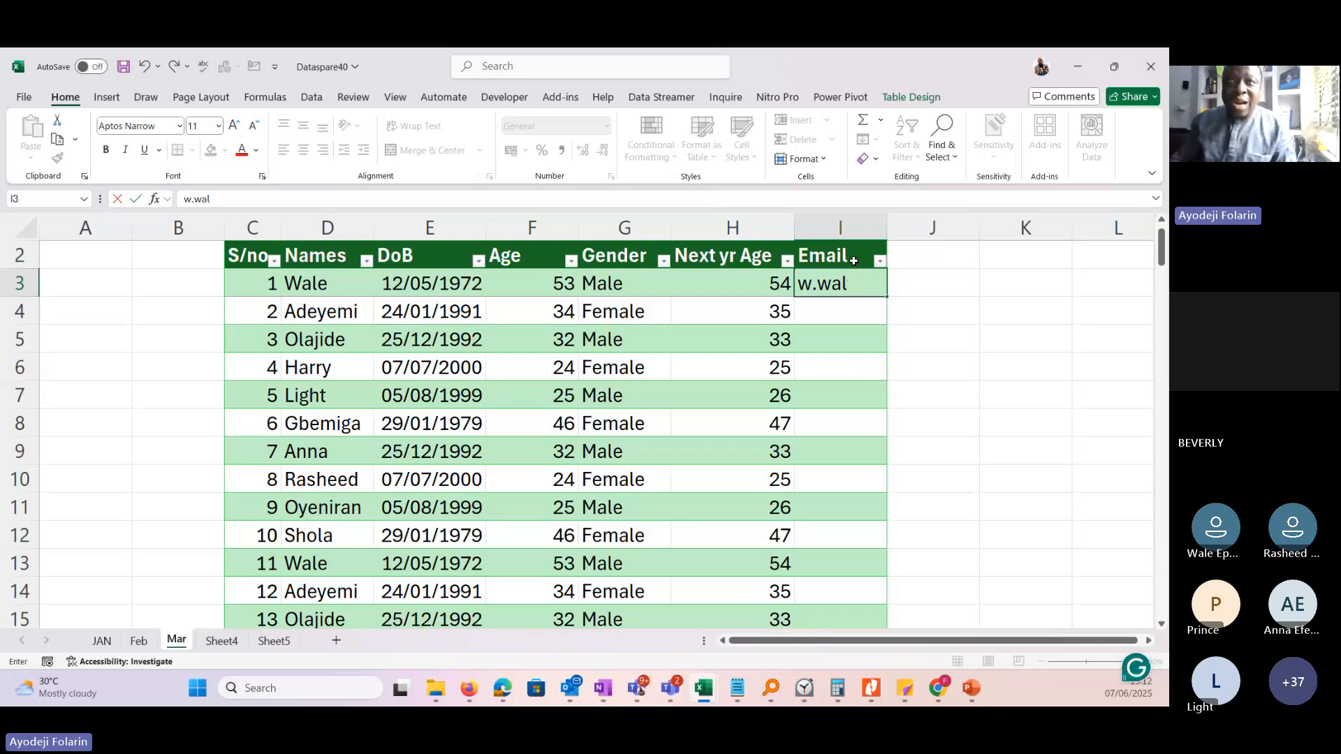
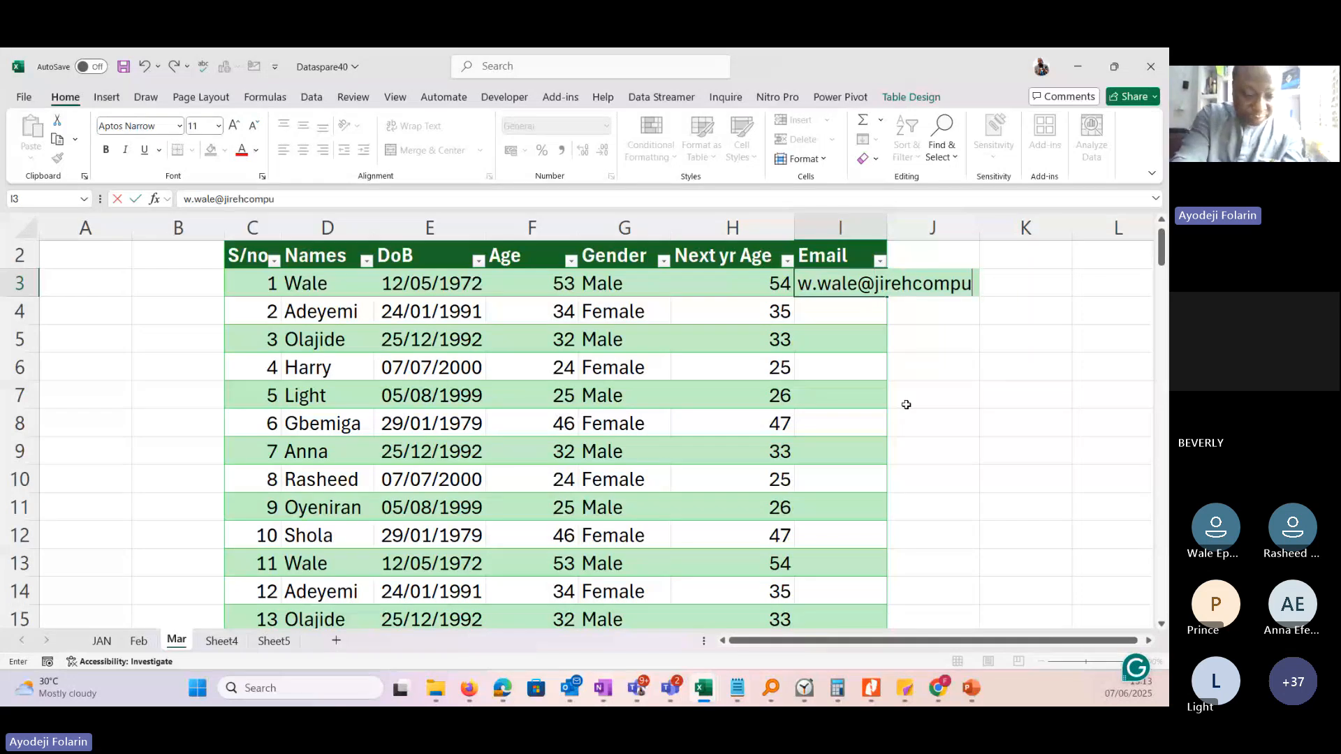
key("BackSpace")
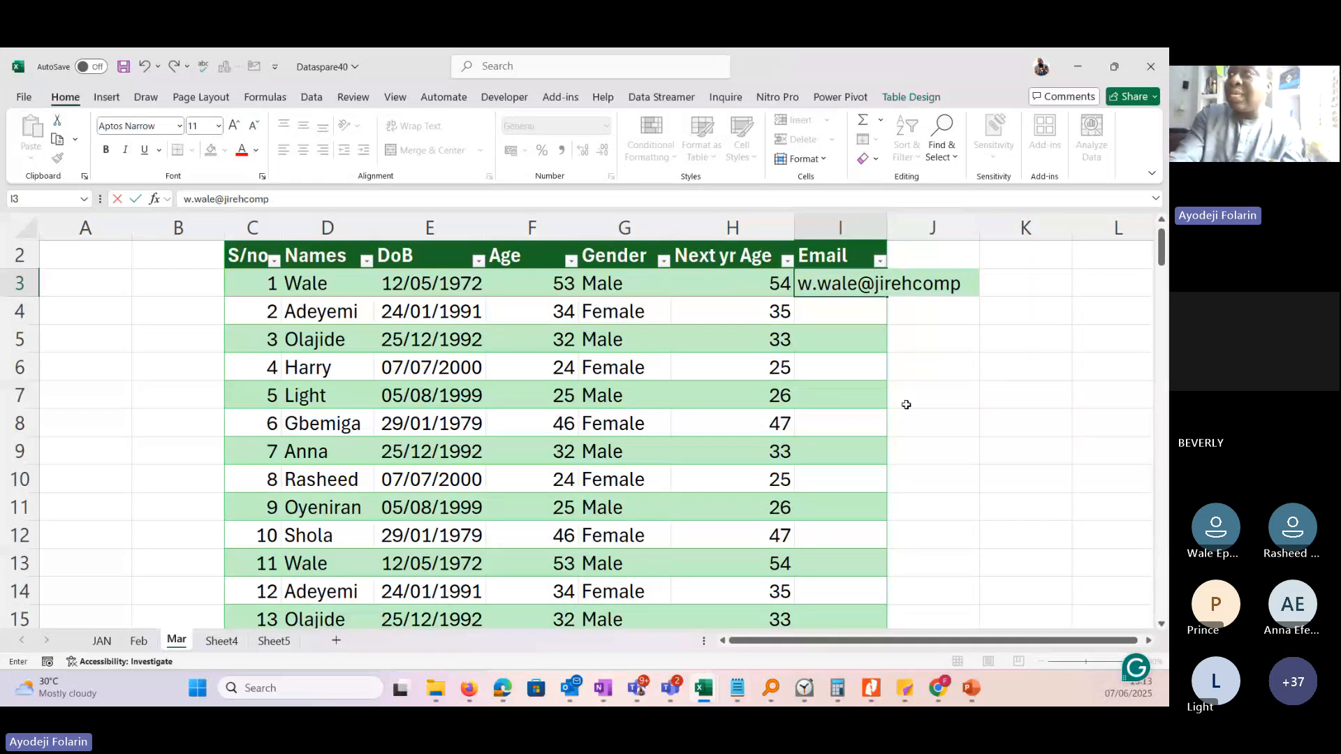
key("BackSpace")
key("BackSpace")
key("BackSpace")
key("BackSpace")
key("BackSpace")
key("BackSpace")
key("BackSpace")
key("BackSpace")
key("BackSpace")
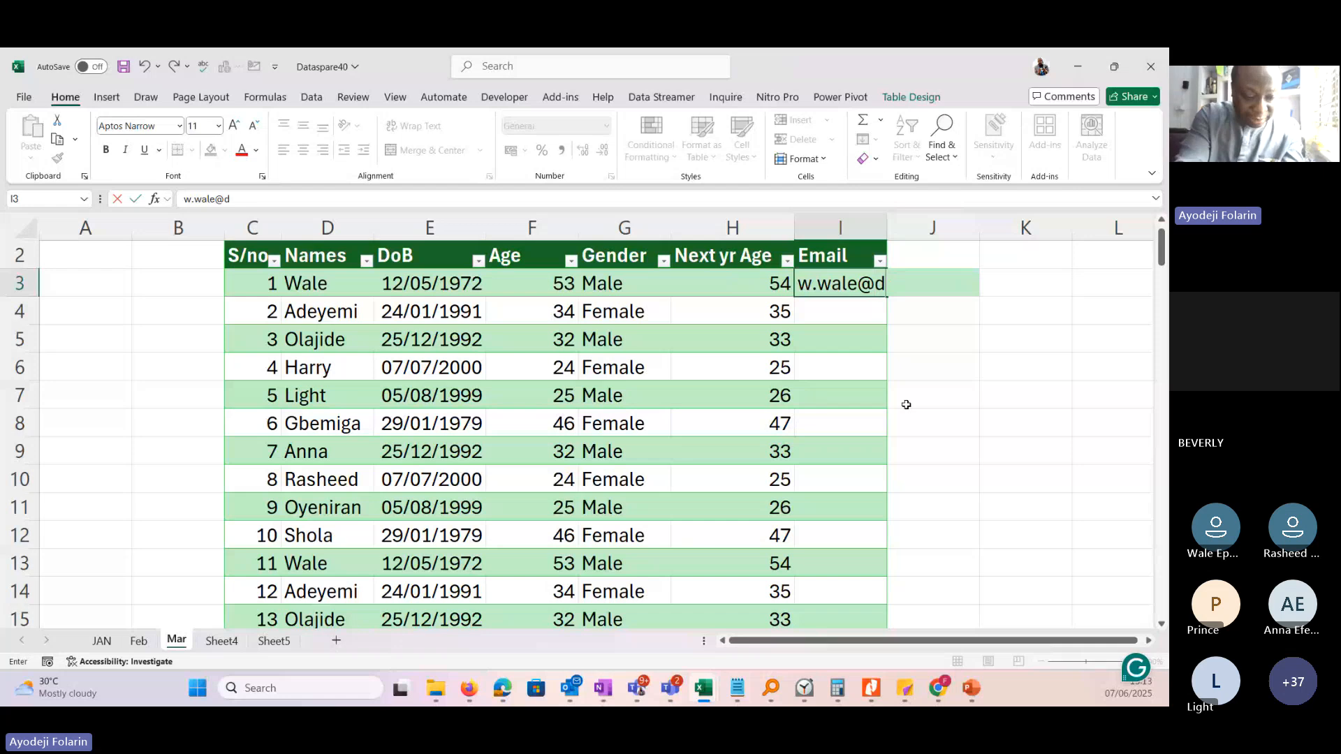
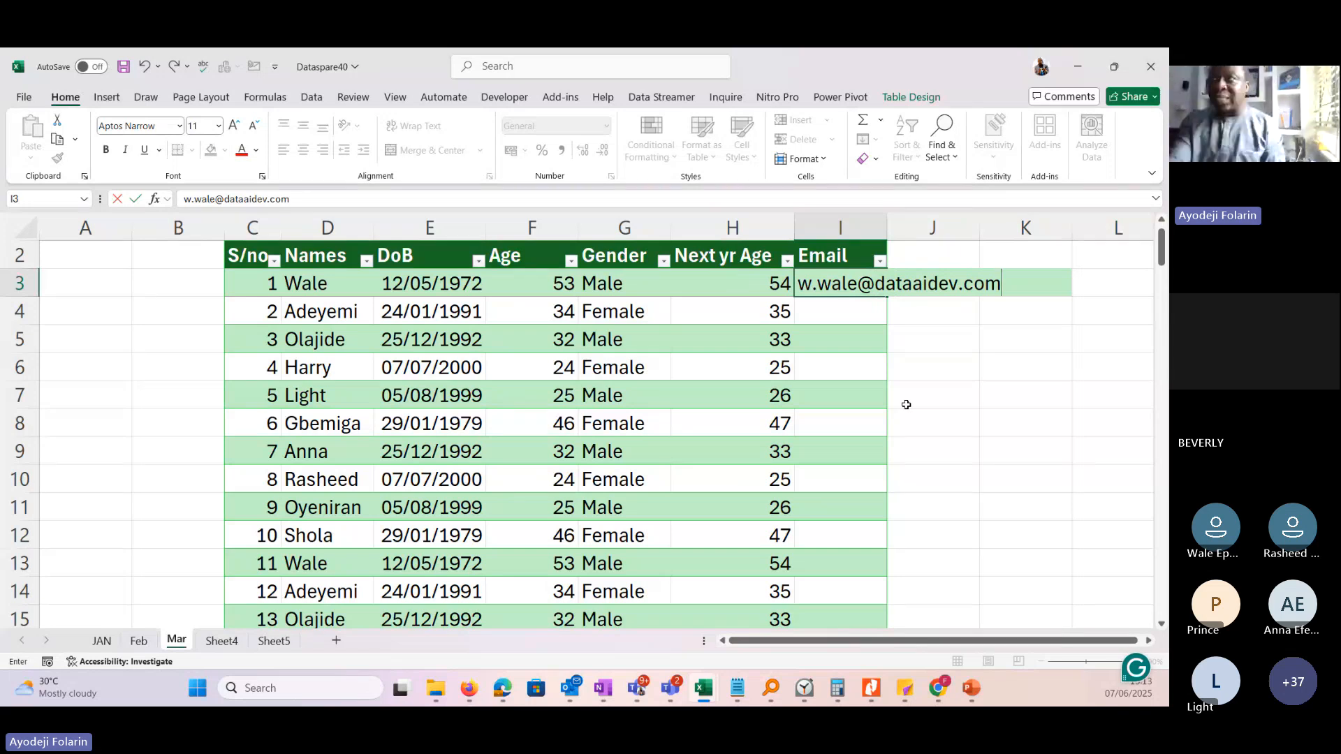
key("Return")
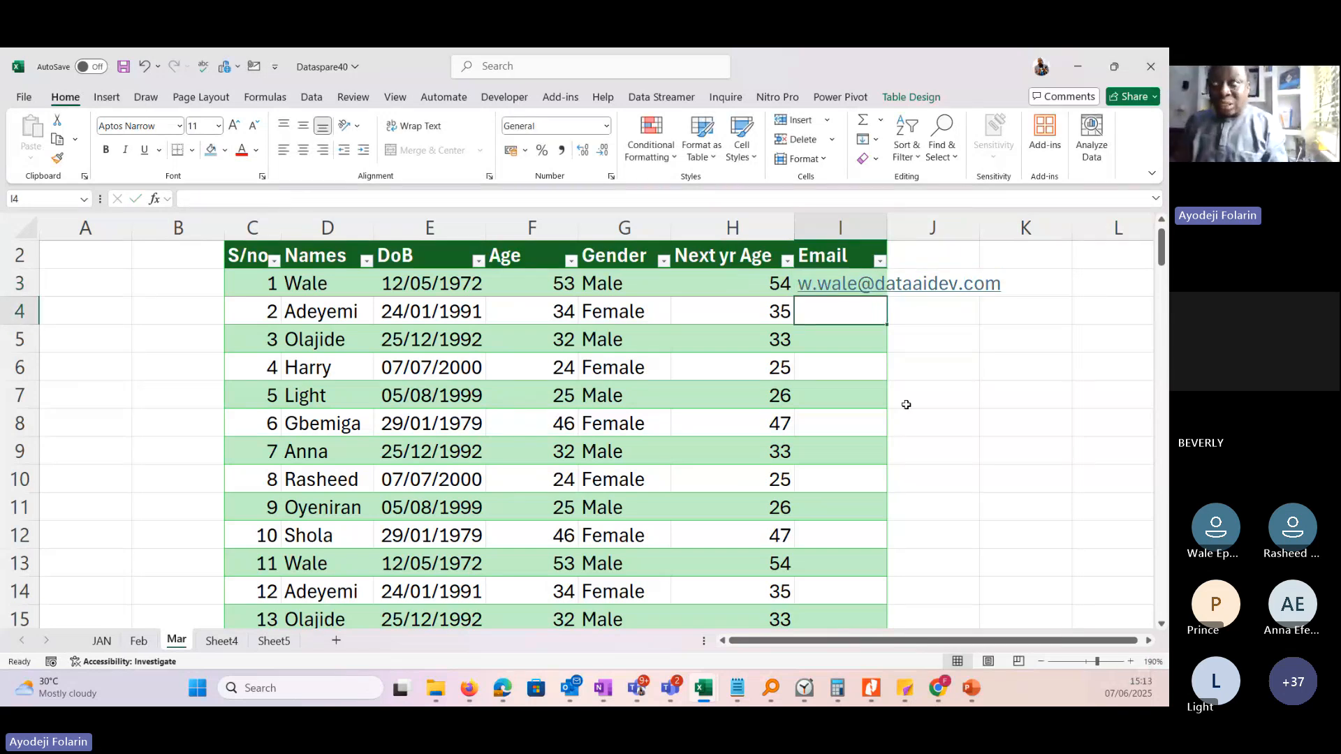
left_click_drag(887, 229, 1063, 232)
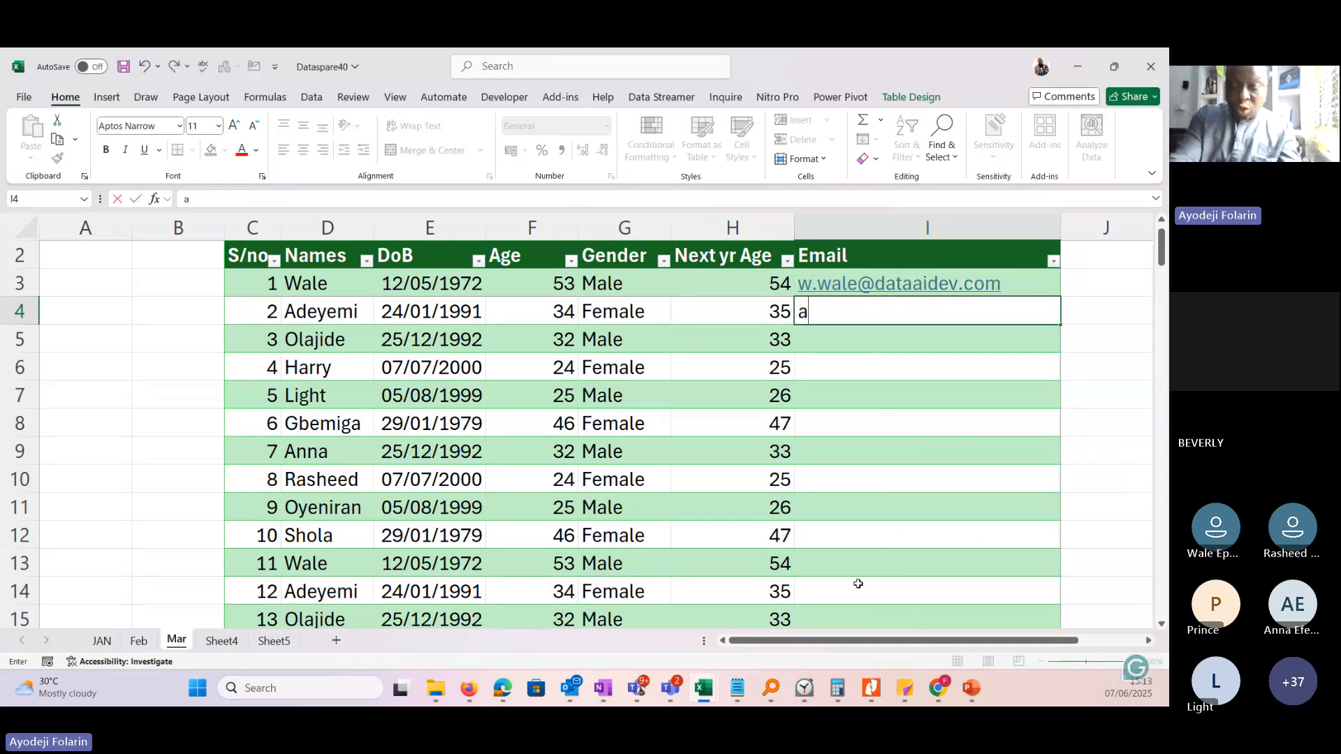
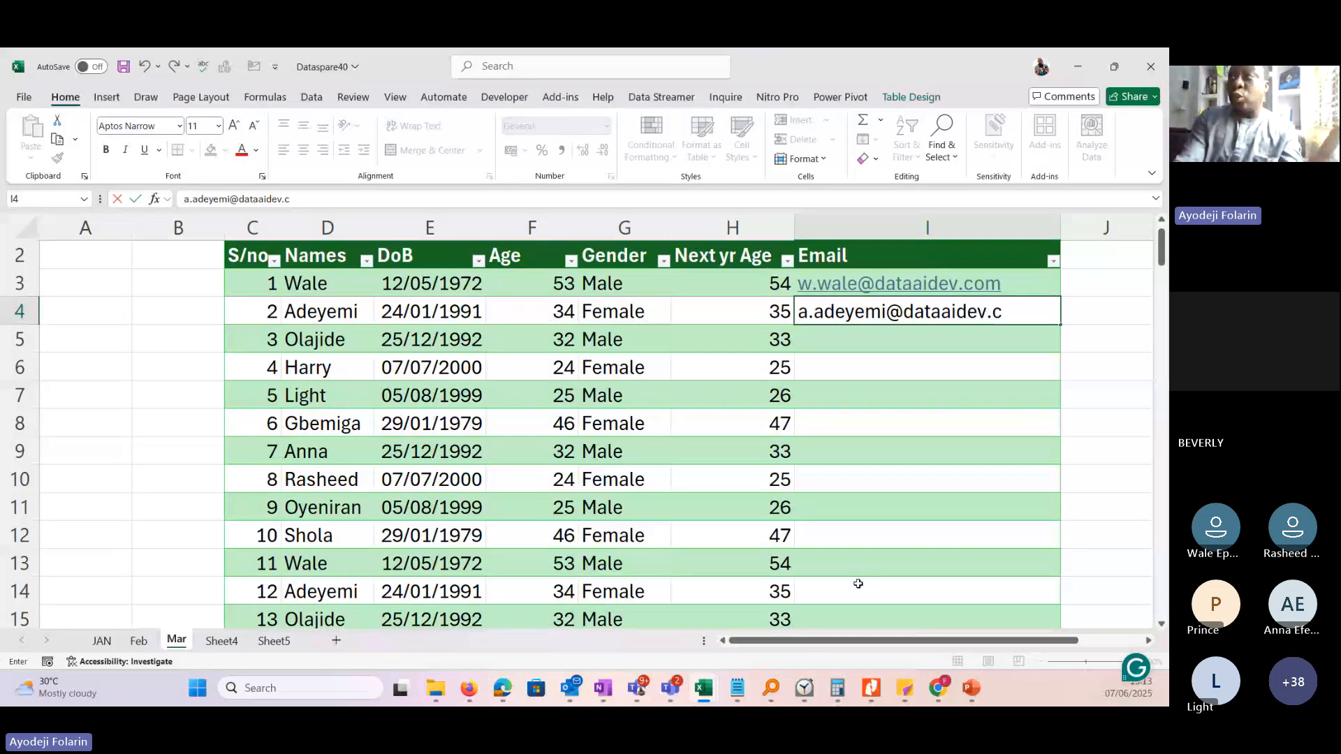
Enter the second person's e-mail address in I4, following the same initial, dot, name and domain pattern.
key("Return")
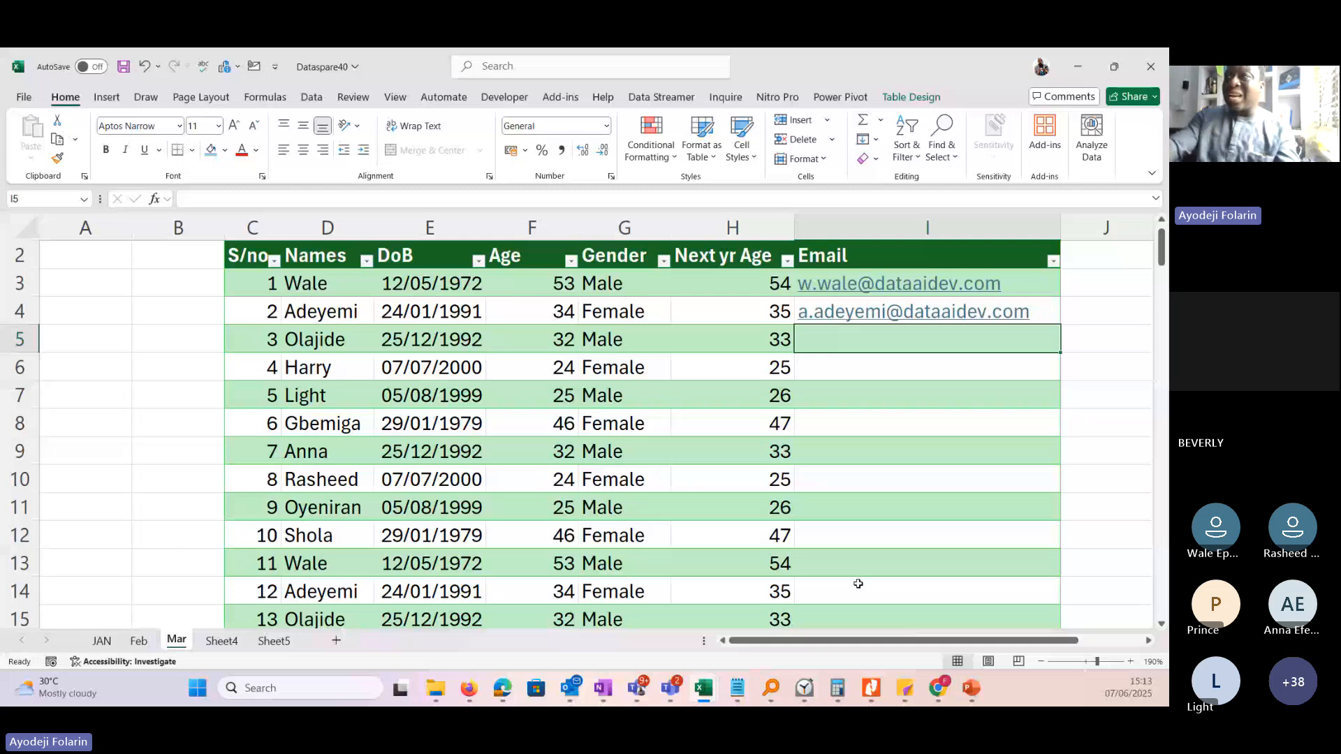
Flash Fill the rest of the Email column from I5 using the initial.name pattern, and check it through to the table's last row.
type("o")
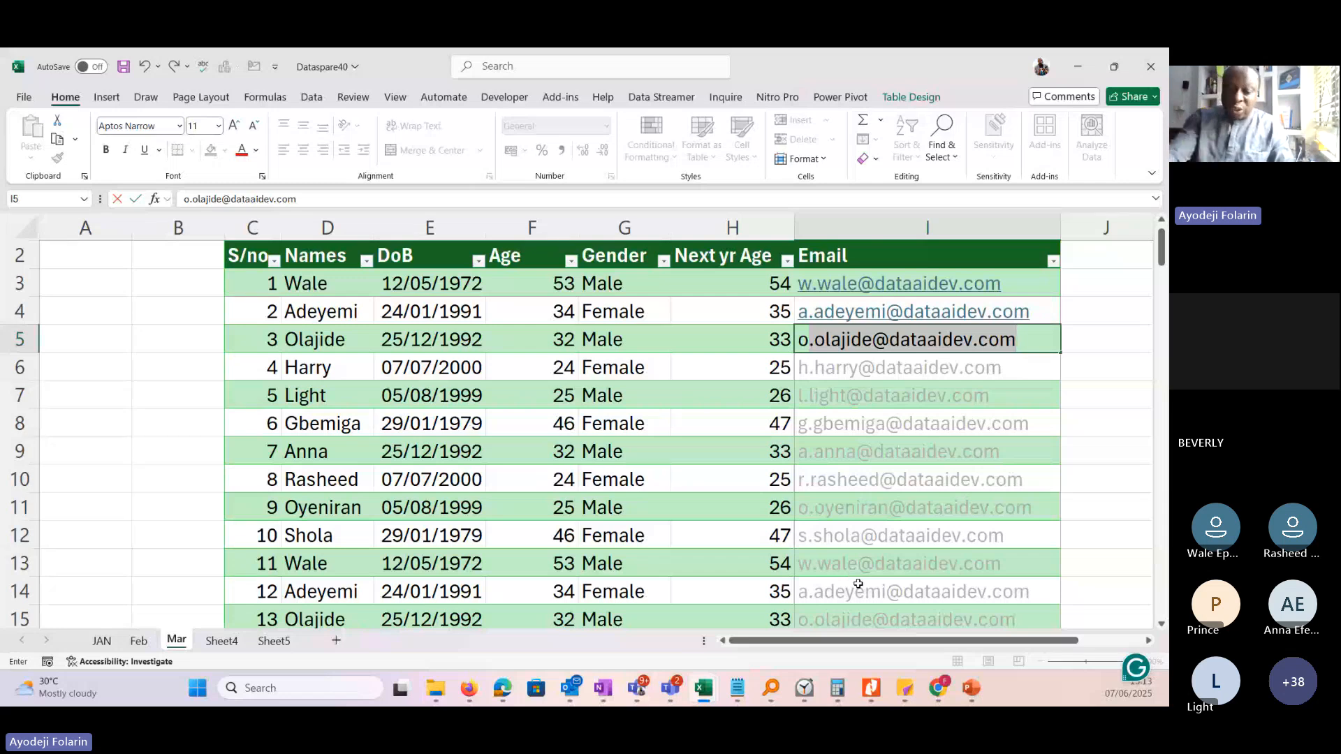
key("Return")
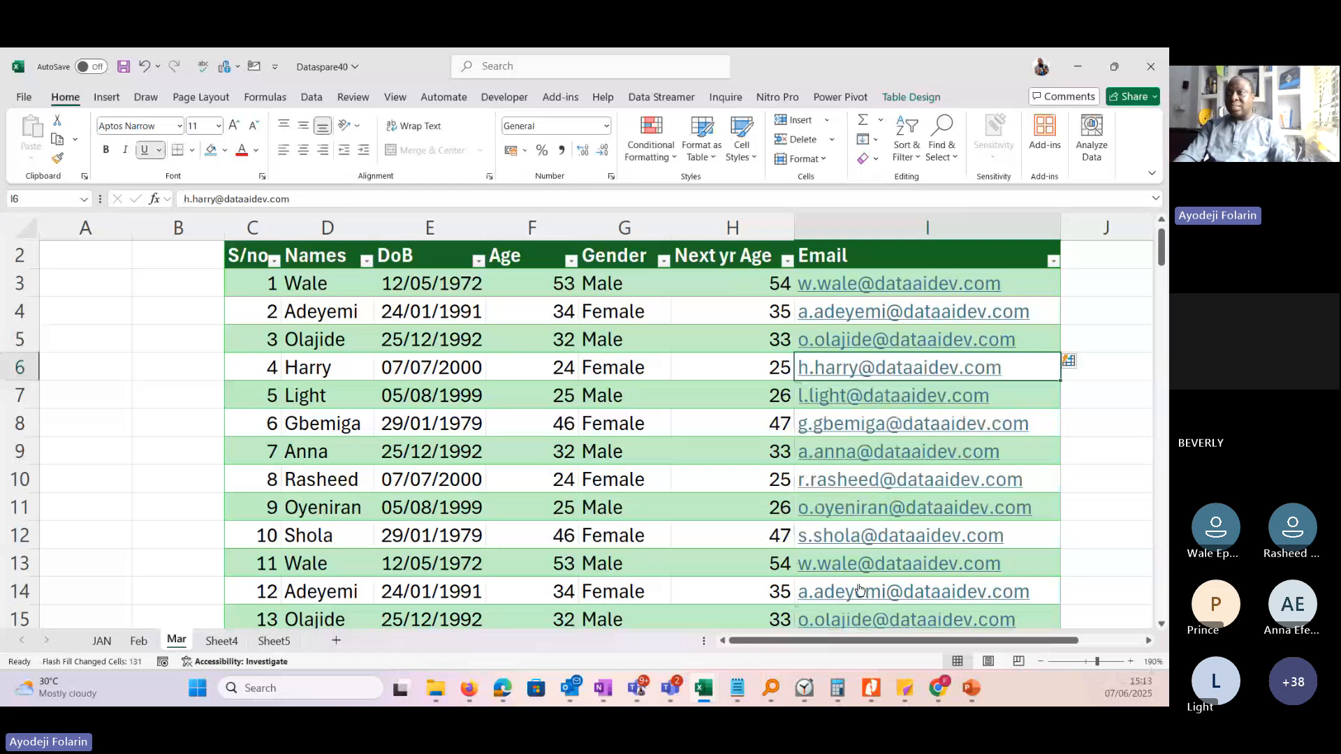
left_click_drag(1162, 248, 1164, 678)
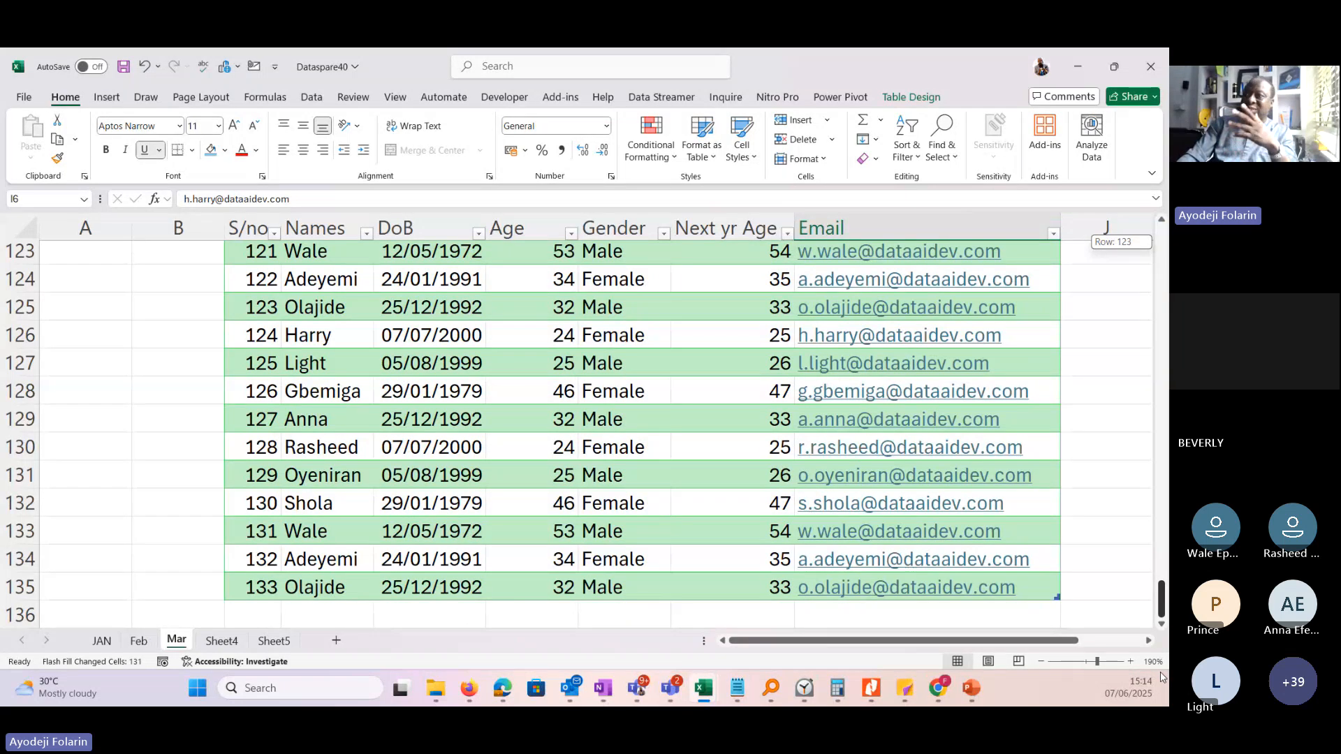
left_click_drag(1162, 676, 1161, 234)
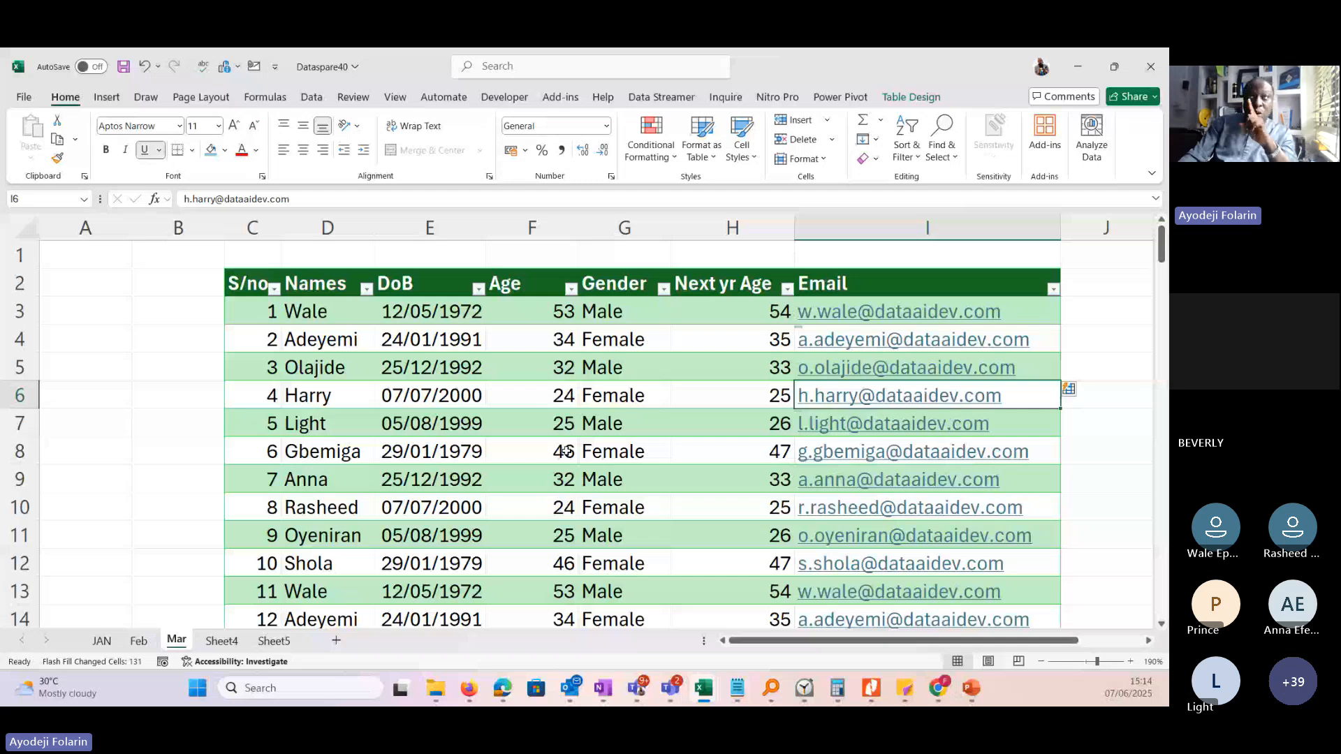
Highlight the S/no, Names, DoB and Email columns one after another to point out the table's fields.
left_click(255, 451)
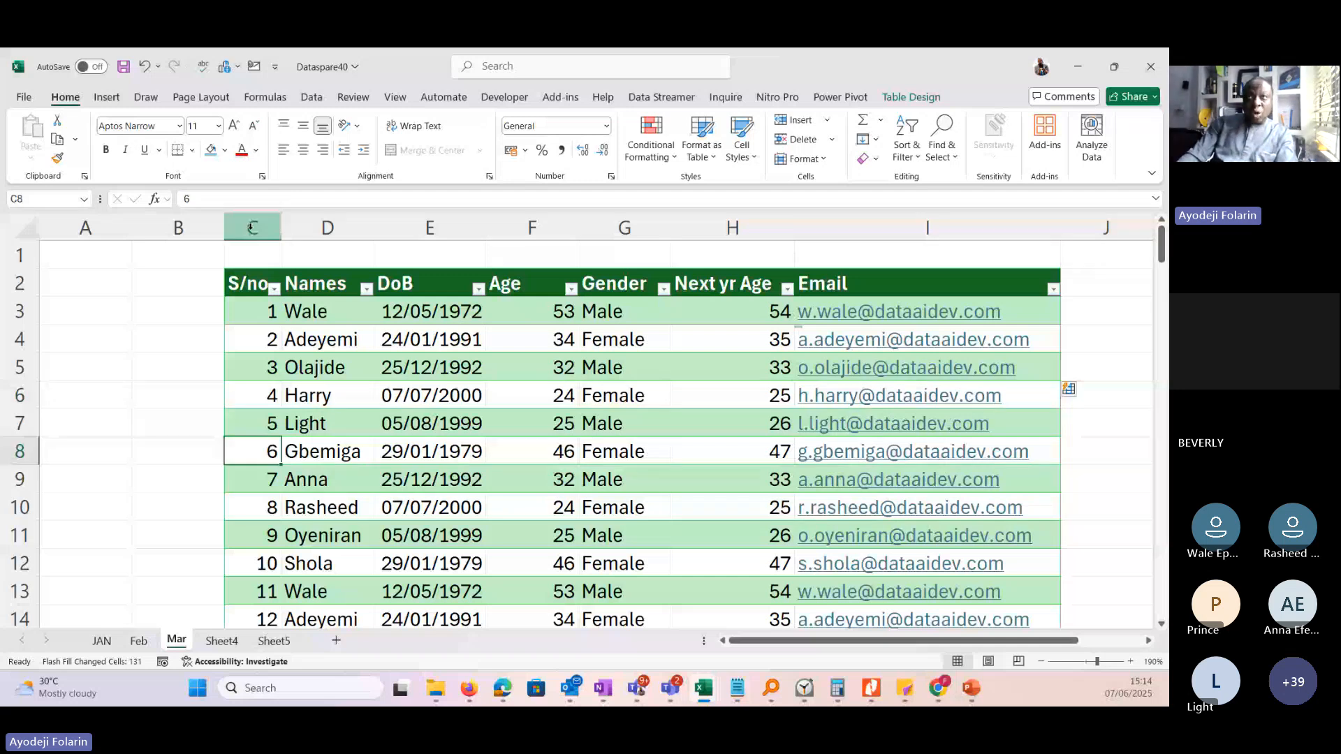
left_click(253, 227)
left_click(316, 226)
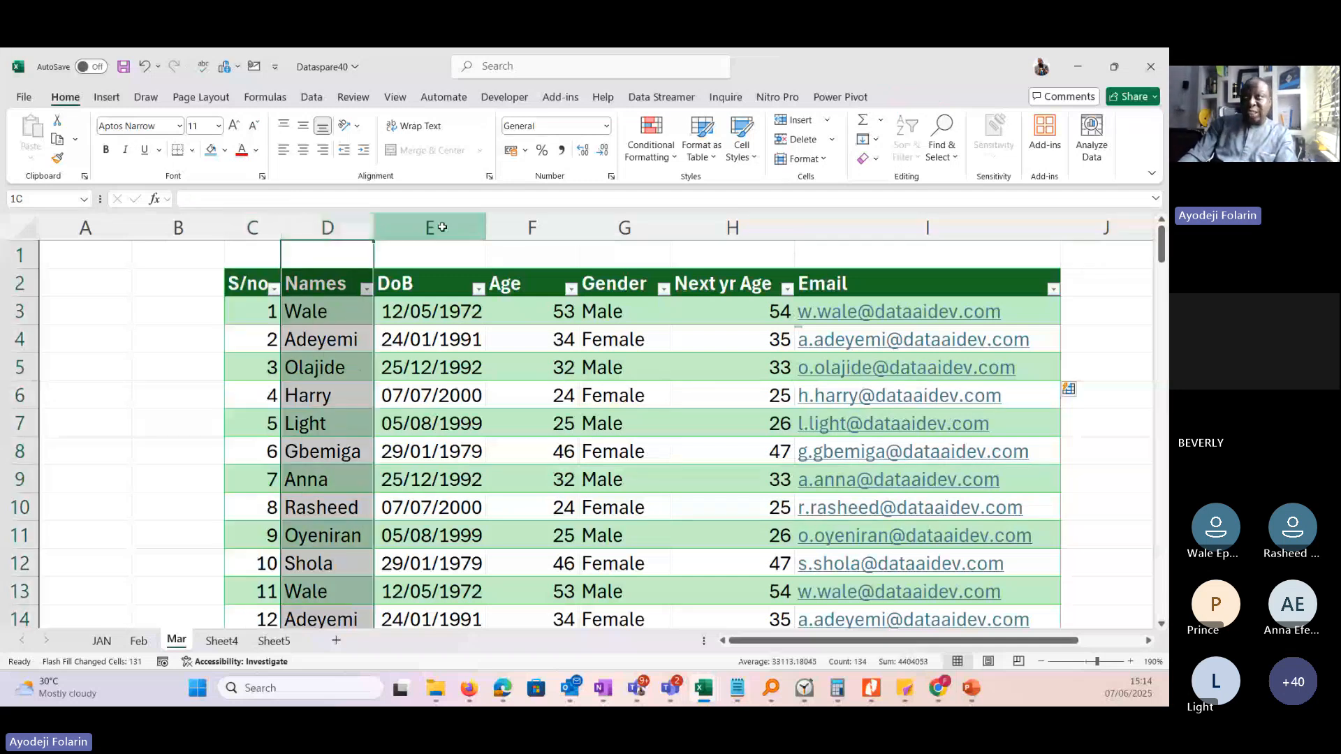
left_click(442, 227)
left_click(879, 225)
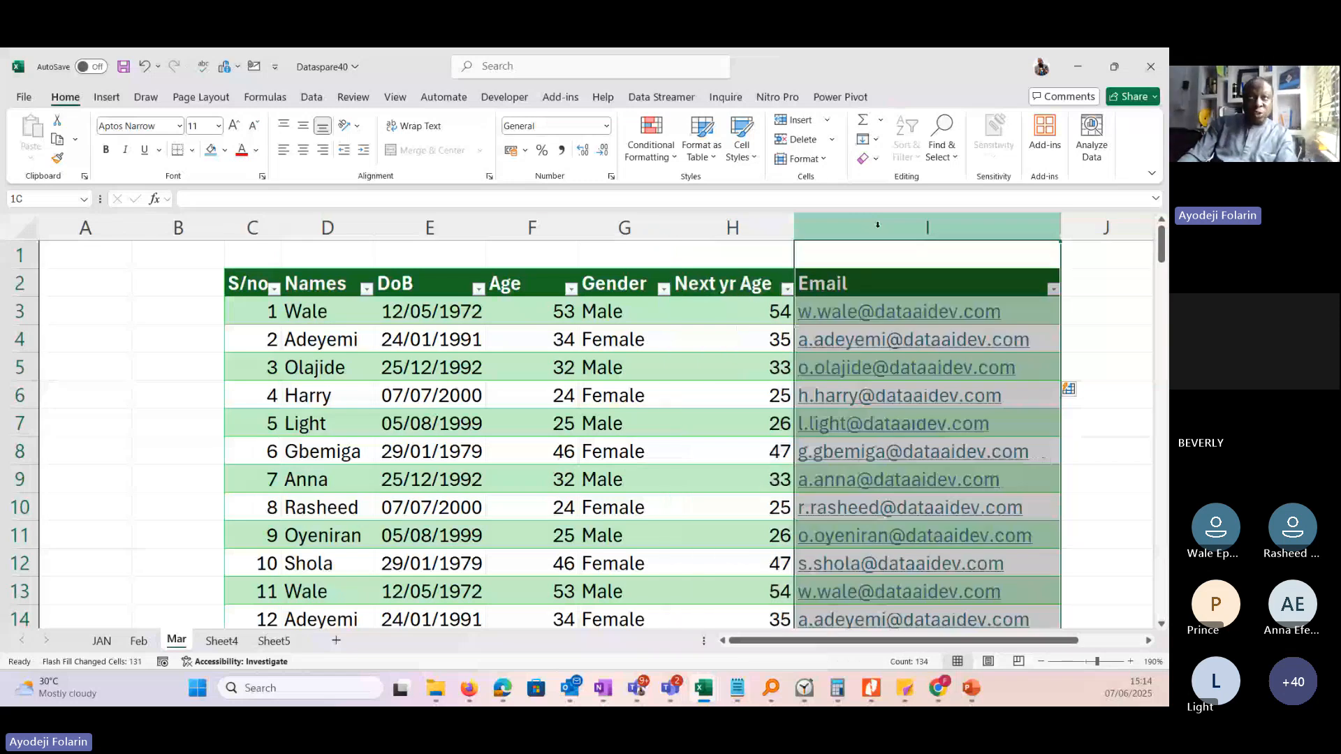
Move down the S/no column from C3 to about row 54 to examine the records and how the table headers behave.
left_click(252, 311)
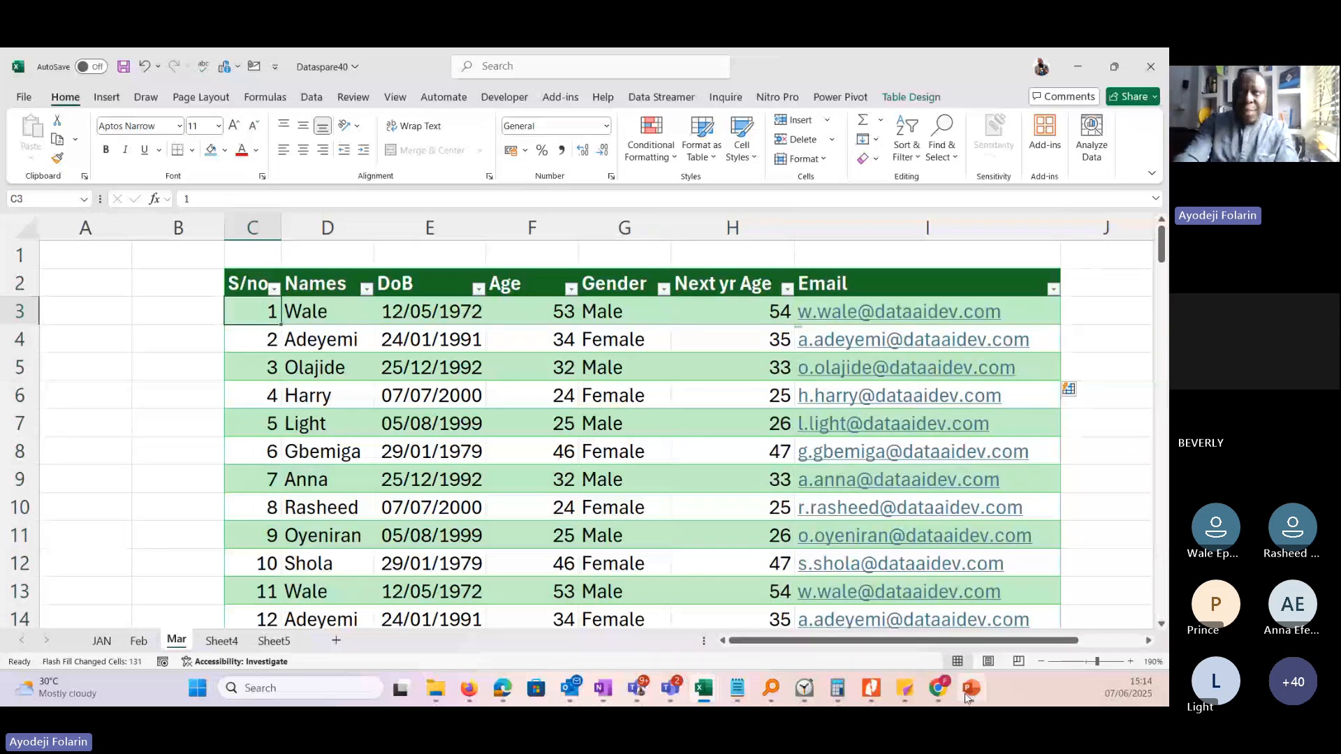
key("Down")
key("Down")
key("Down")
mouse_move(967, 697)
key("Down")
key("Down")
key("Down")
key("Down")
key("Down")
key("Down")
key("Down")
key("Down")
key("Down")
key("Down")
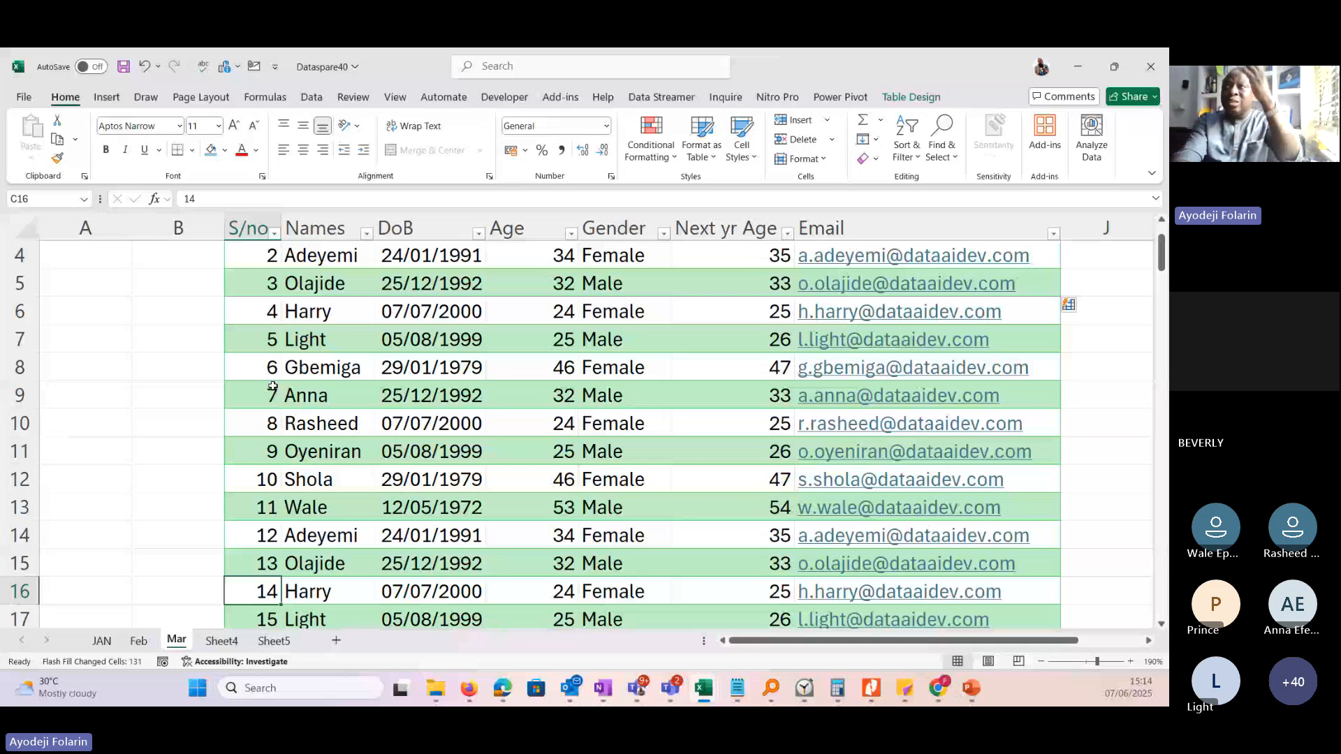
key("Page_Down")
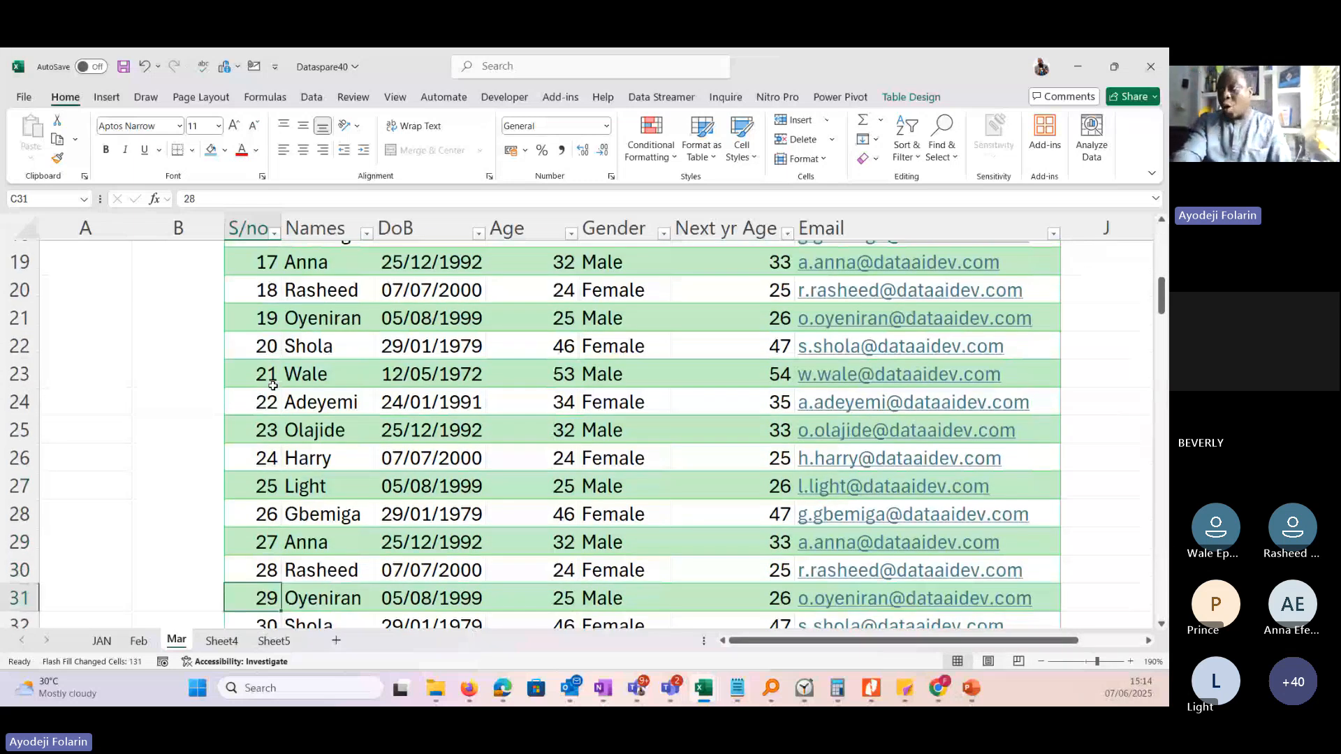
key("Page_Down")
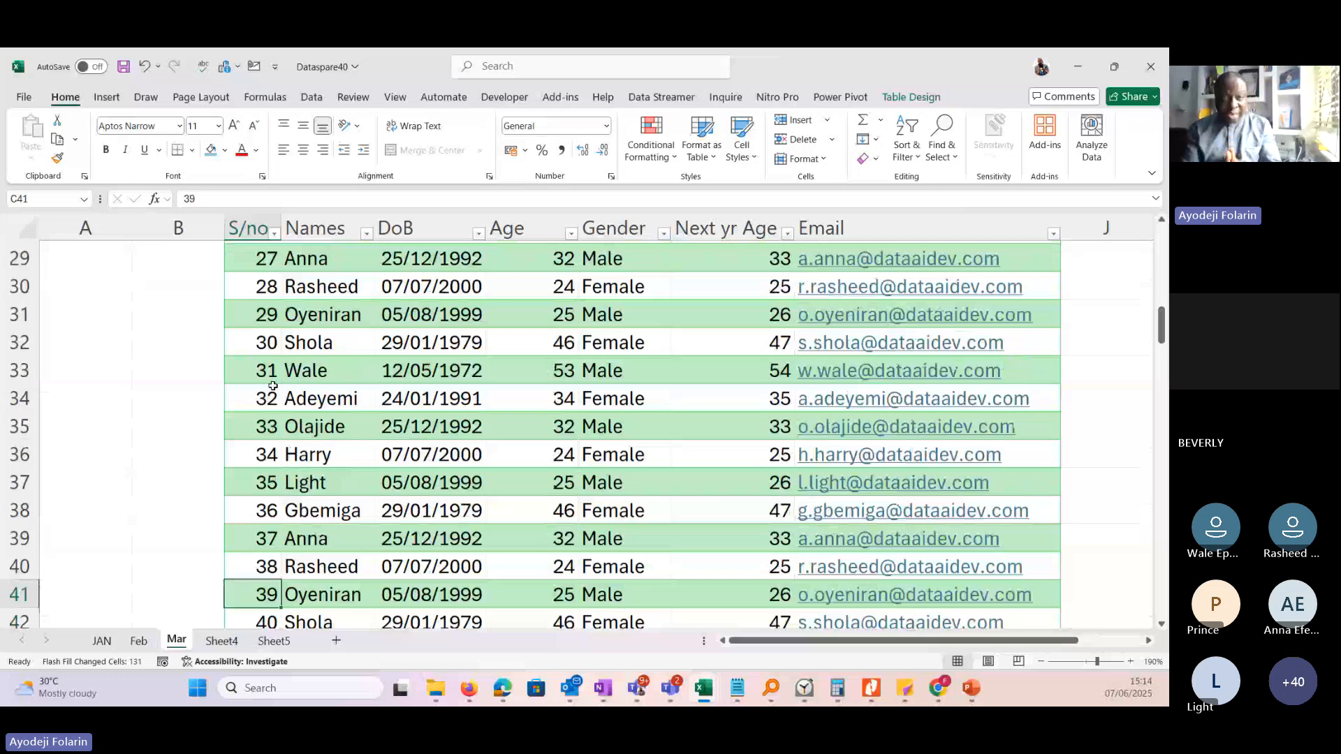
key("Page_Down")
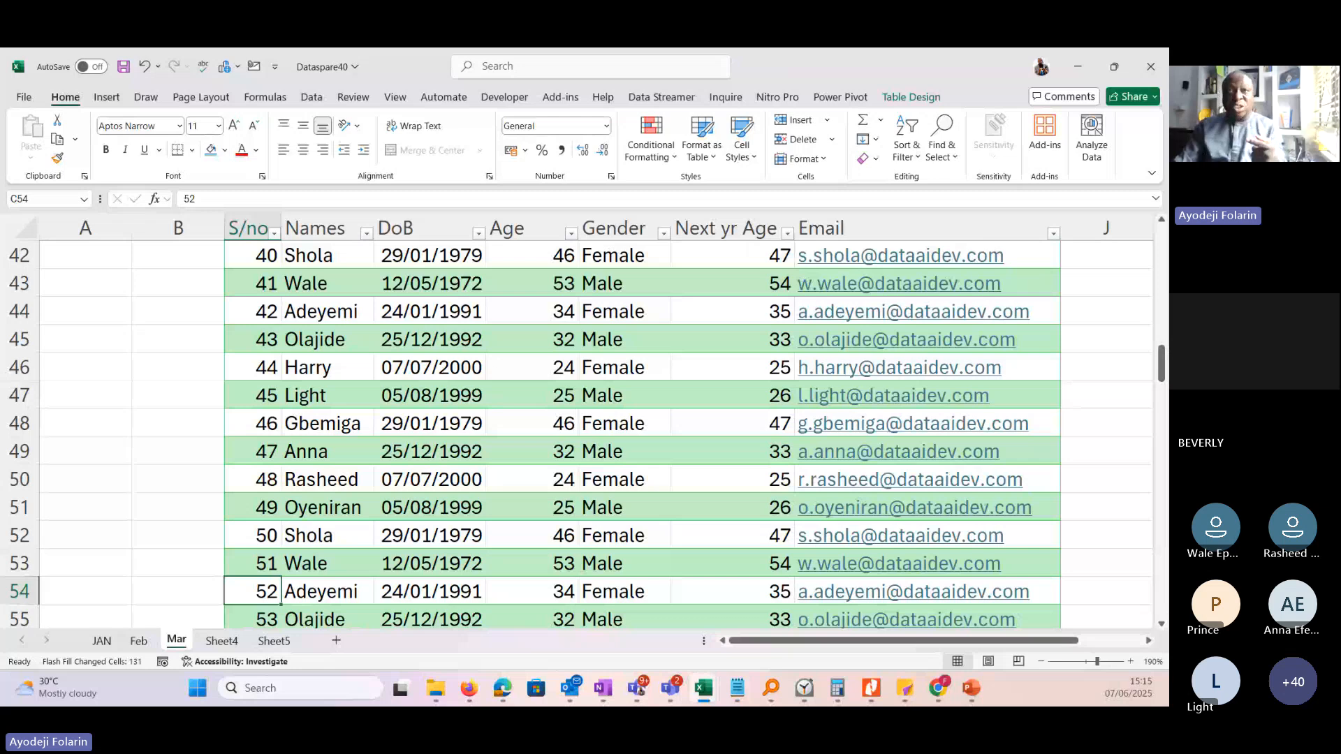
Switch to the PowerPoint presentation Excel and Power bi Day 1, start its slide show and go back to the 6 Months Free Training flyer.
key("alt+Tab")
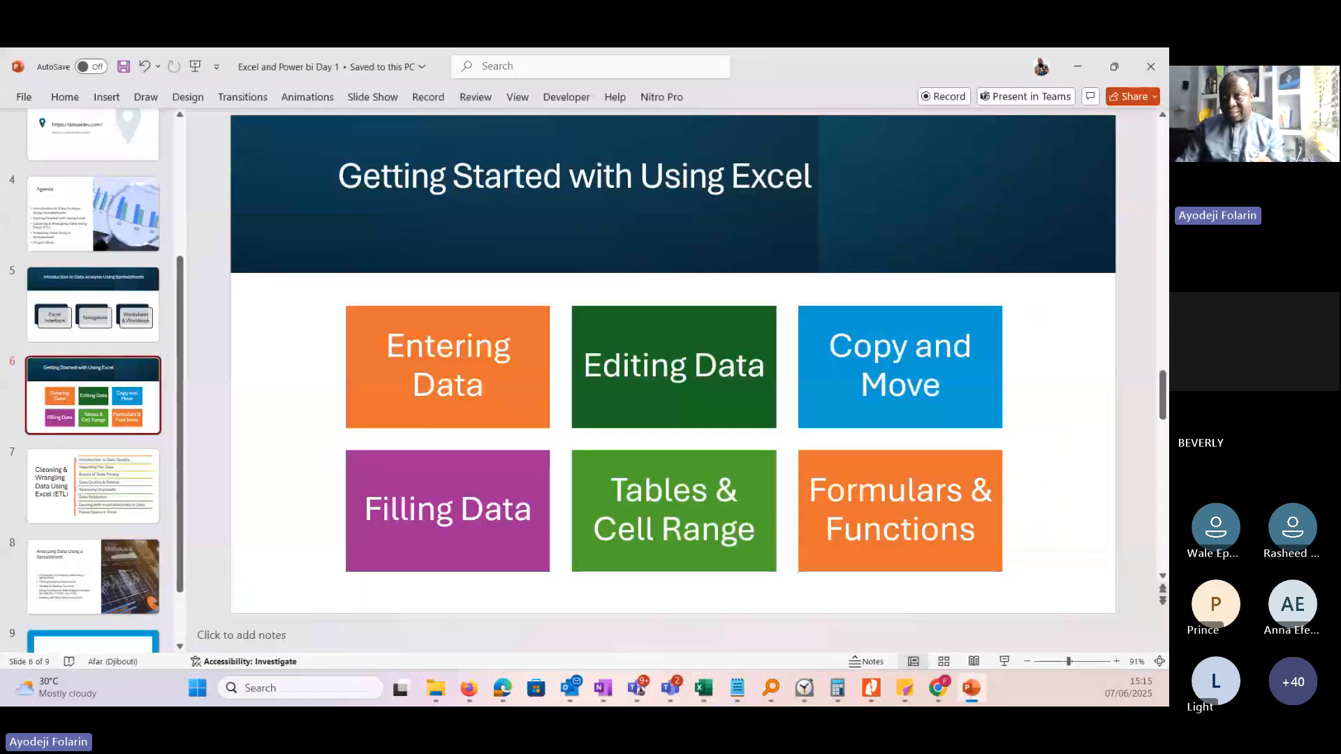
left_click(1005, 662)
key("Left")
key("Left")
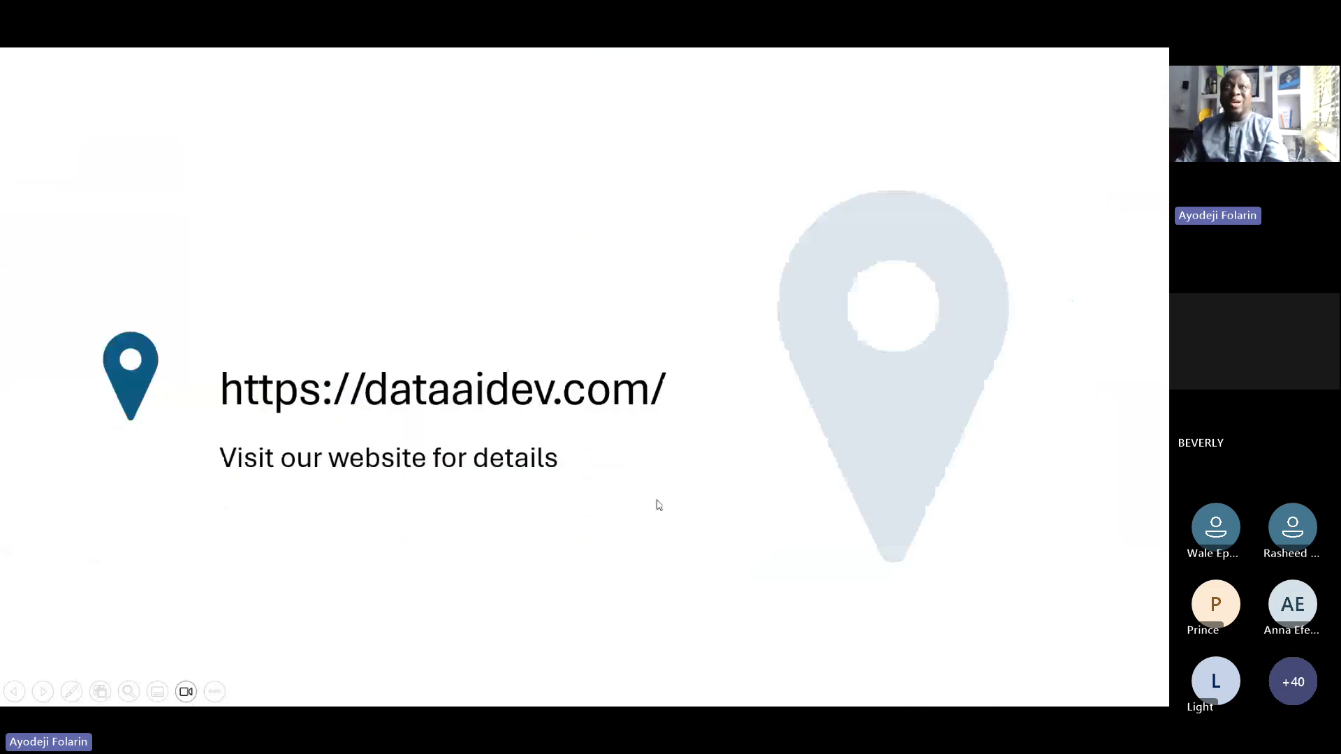
key("Left")
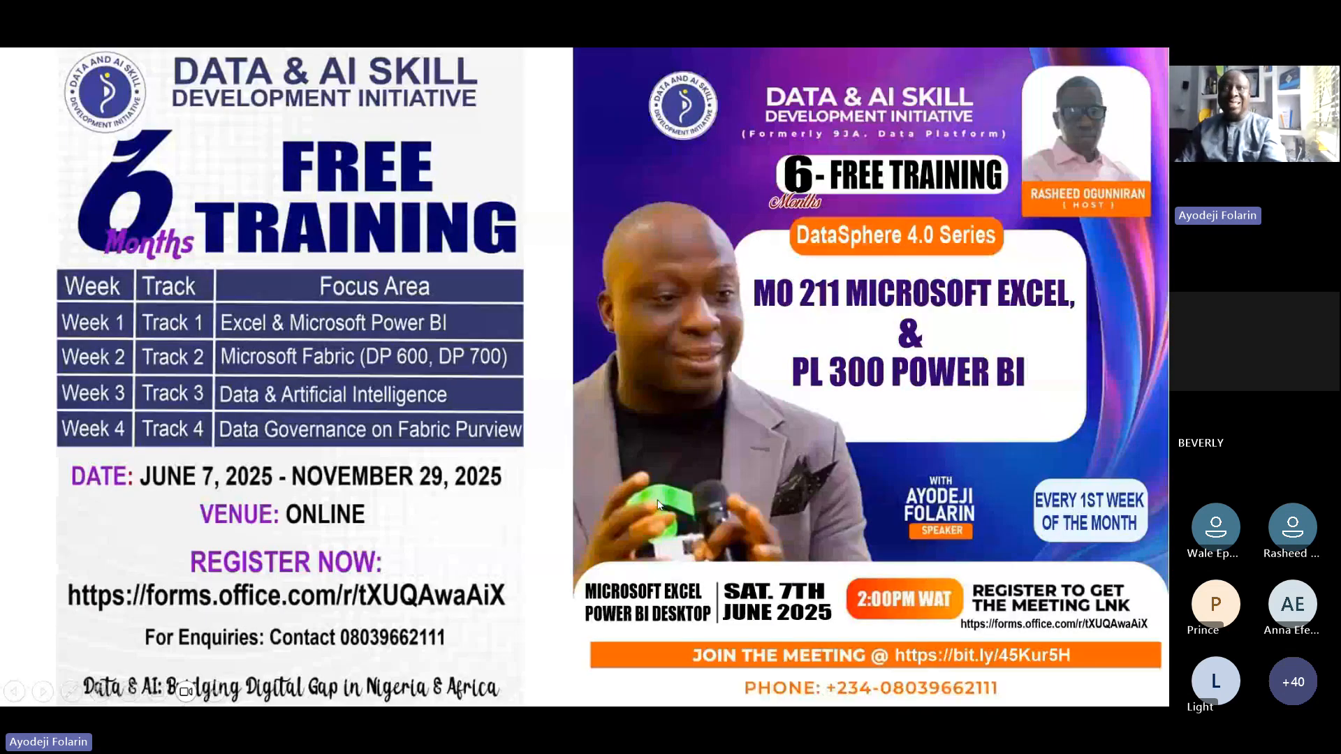